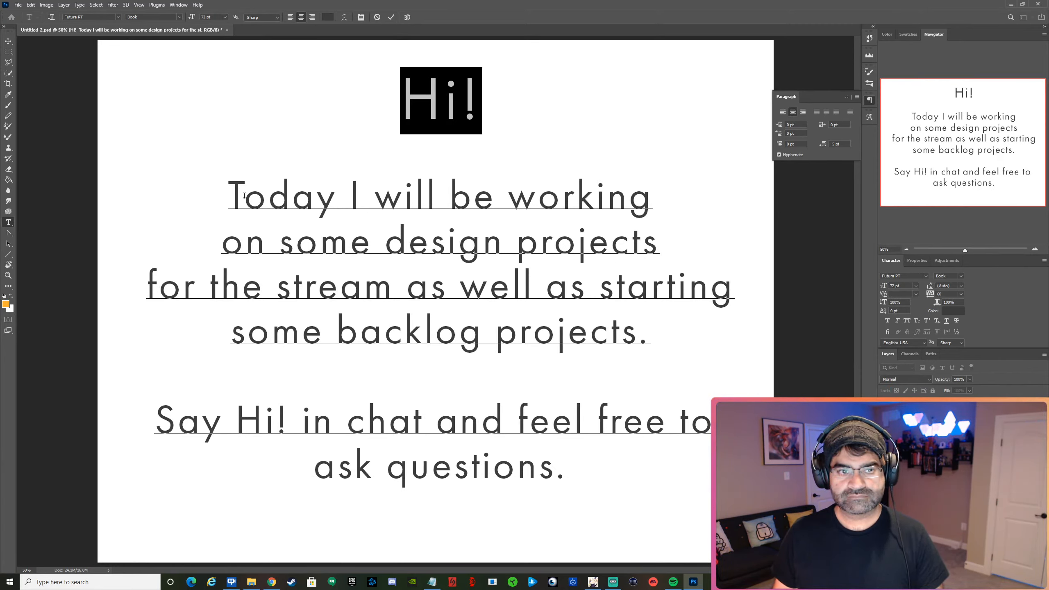
Set the font size of the text below the "Hi!" heading to 36 pt.
drag(236, 197, 566, 467)
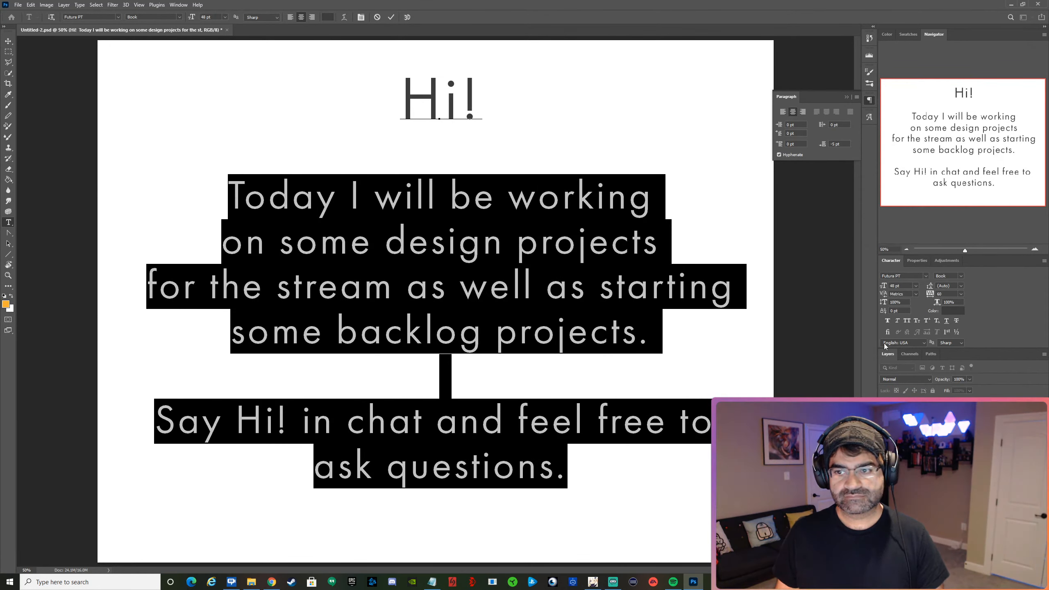
click(915, 286)
click(907, 367)
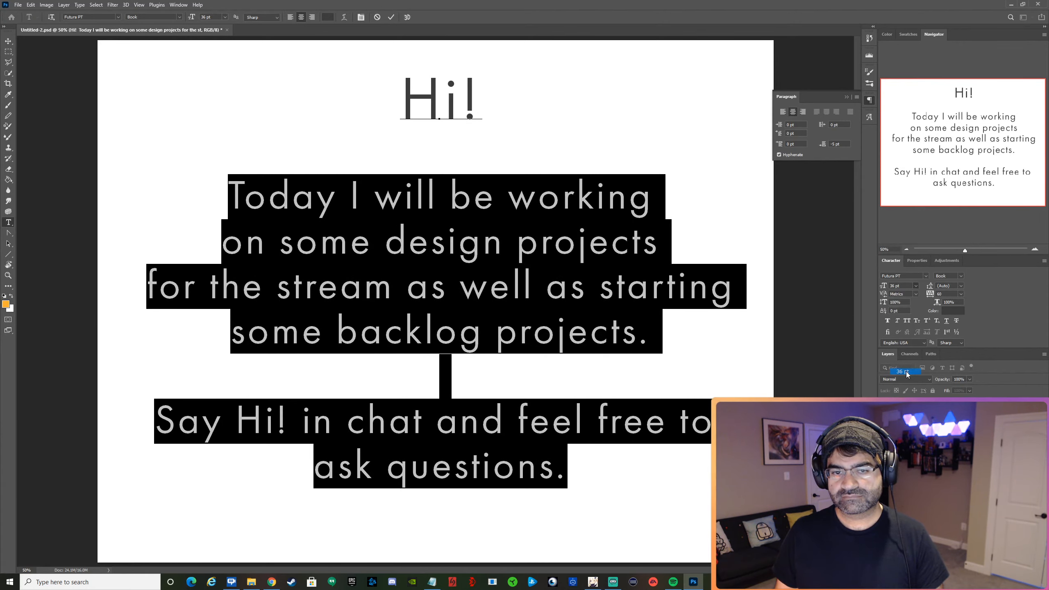
click(391, 17)
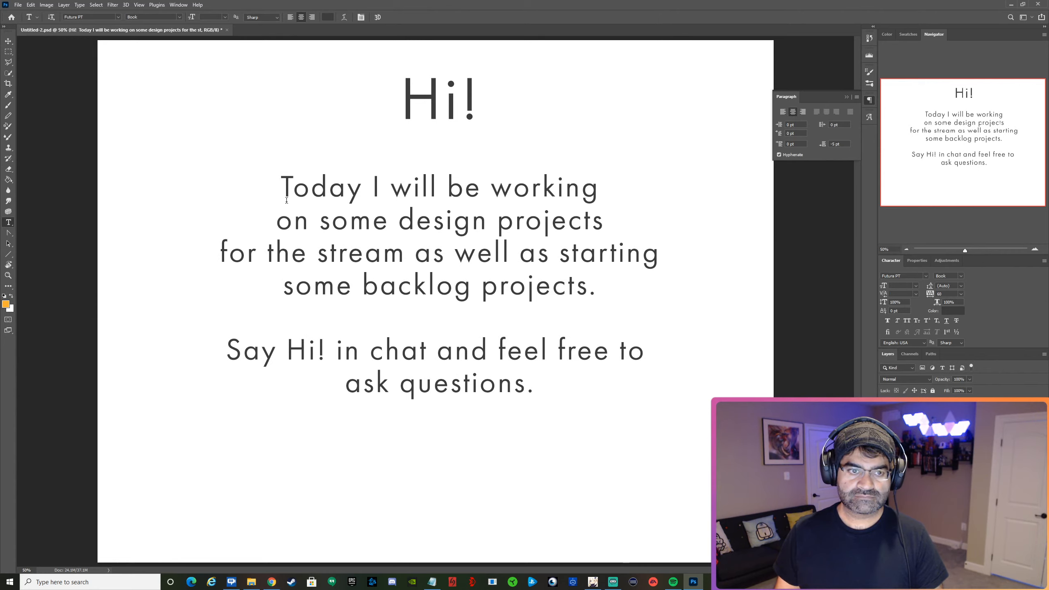
Left-align all the text, including the "Hi!" heading, and move the block to the upper-left area of the canvas.
drag(285, 193, 701, 416)
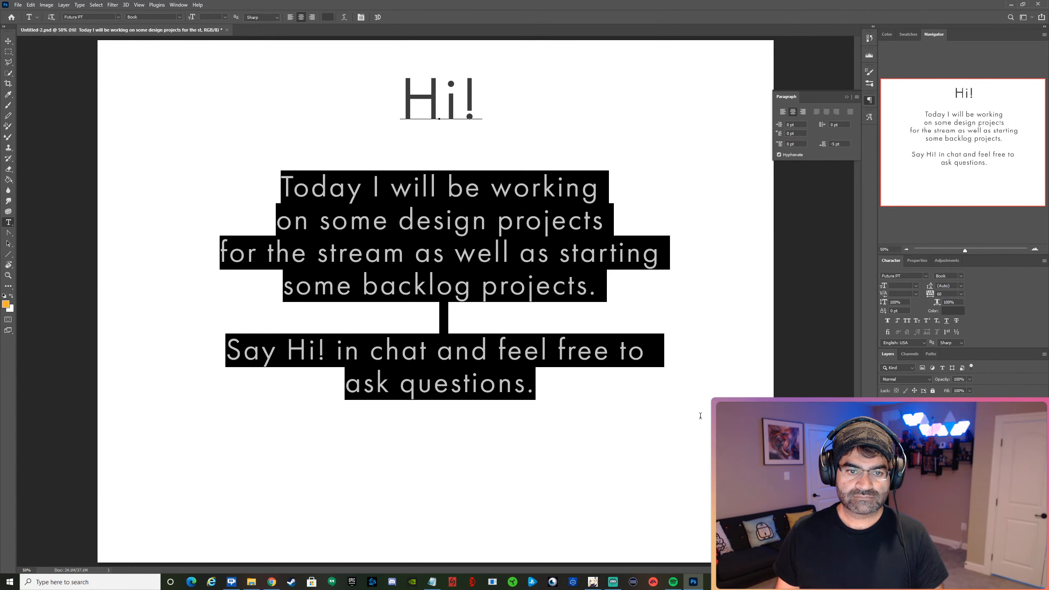
click(783, 111)
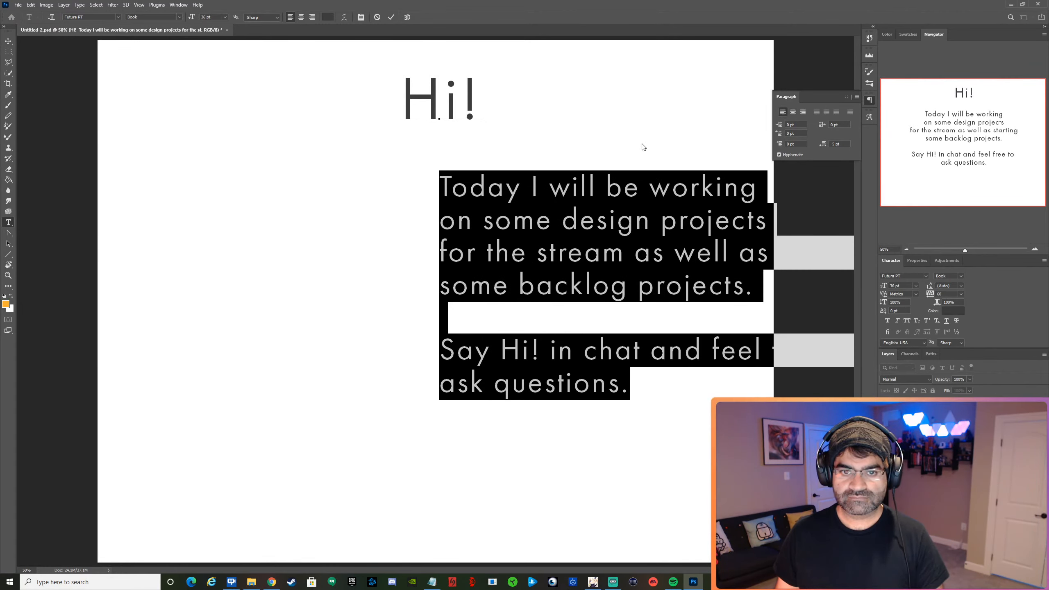
click(593, 100)
key(ctrl+a)
click(291, 17)
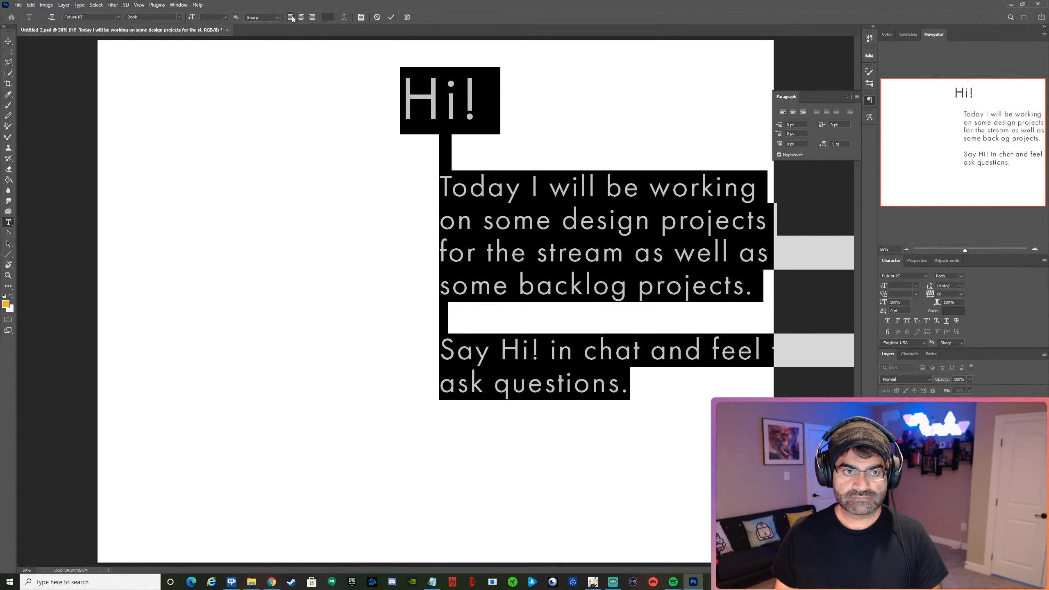
drag(587, 57, 277, 51)
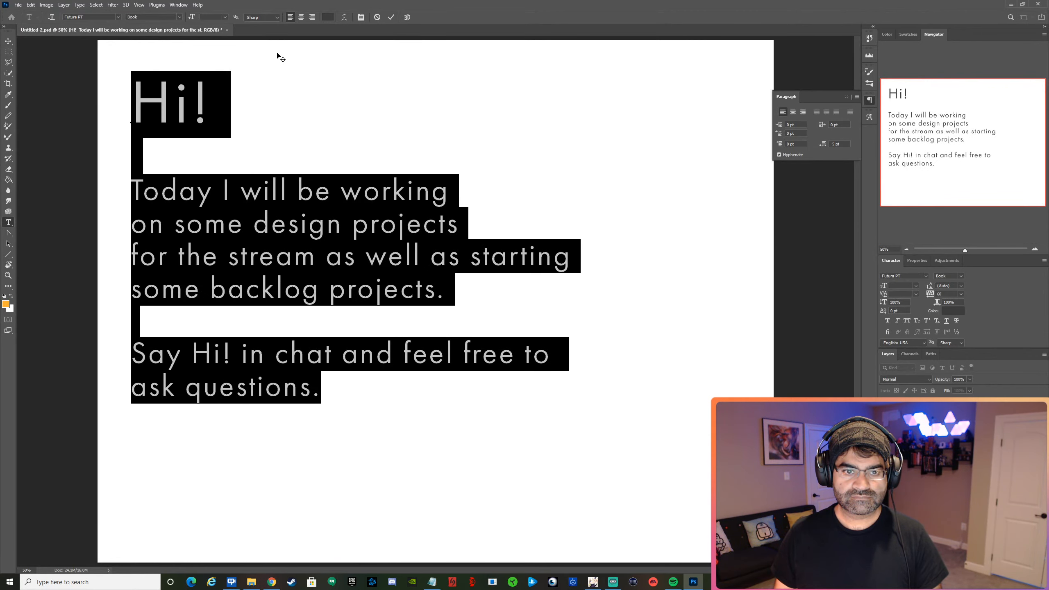
click(390, 17)
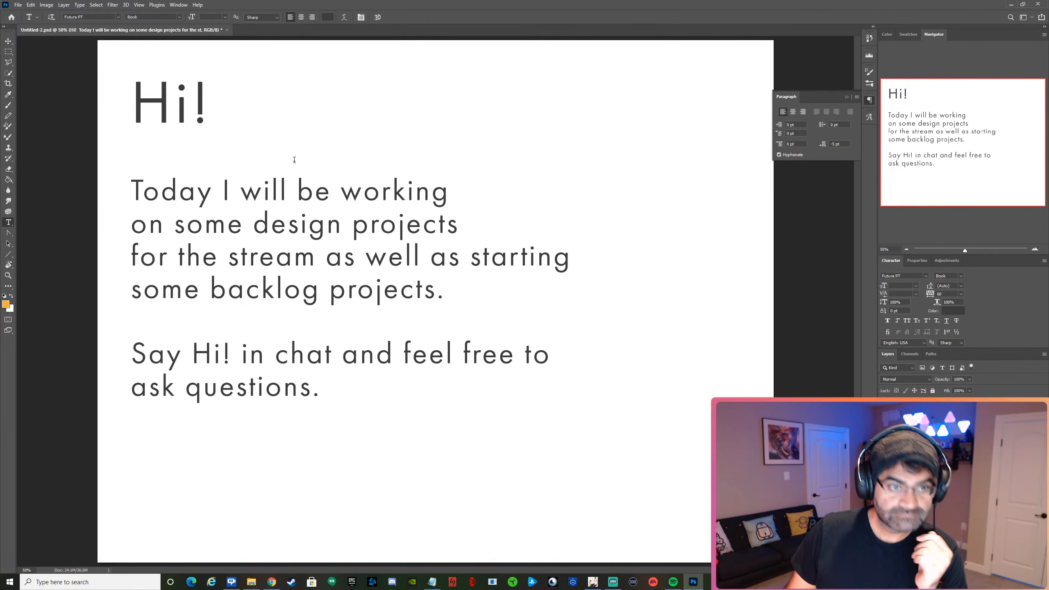
Nudge the text block slightly down on the canvas and collapse the paragraph settings.
click(7, 42)
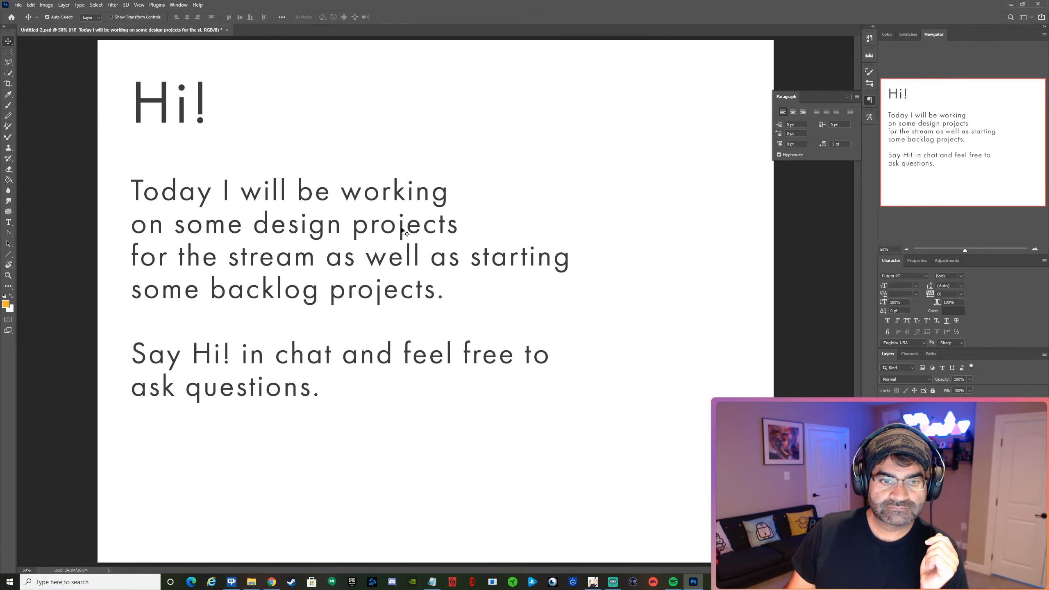
drag(387, 200, 387, 206)
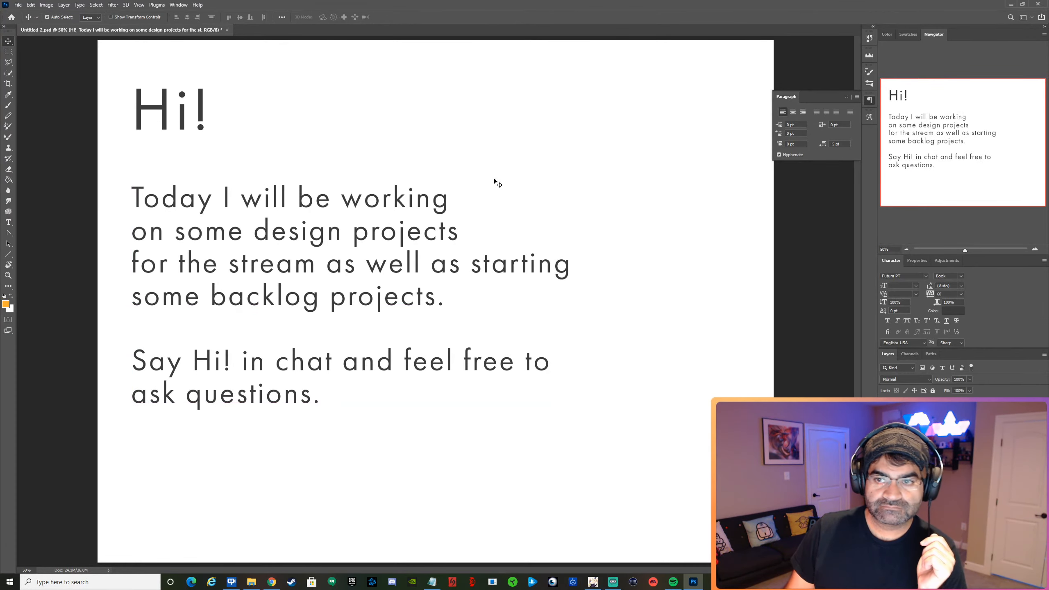
click(845, 98)
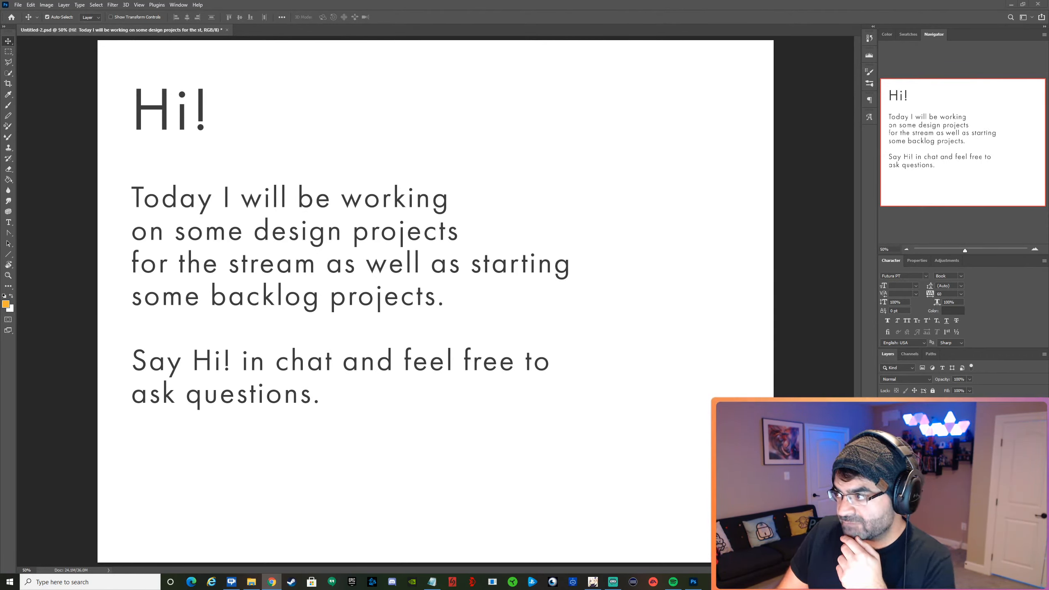
Create a new document from the recent Facebook Post Image Size preset, 1200 x 630 px at 150 ppi.
drag(1048, 13, 1048, 99)
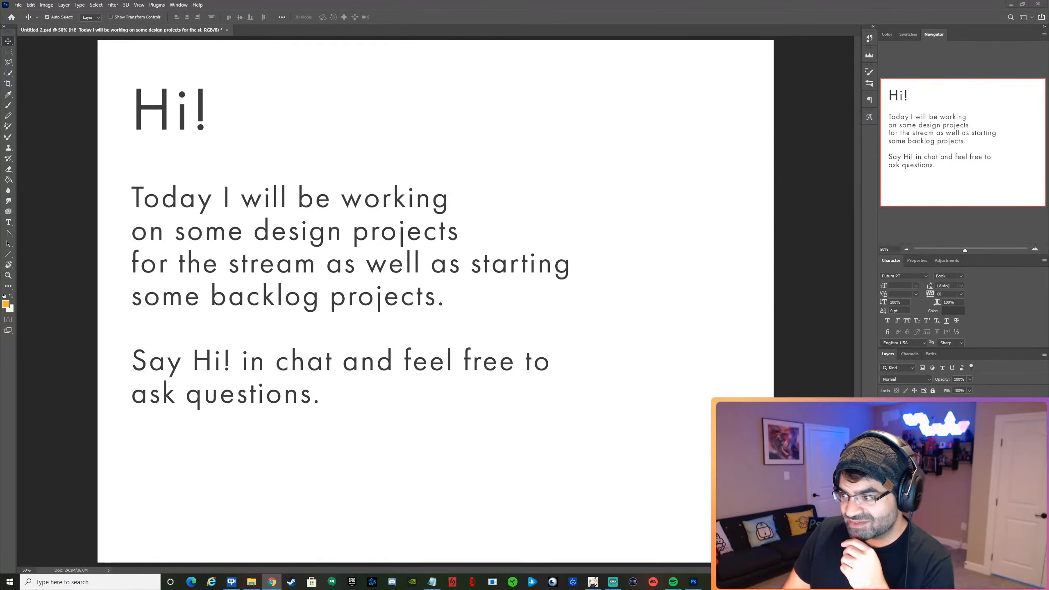
click(18, 5)
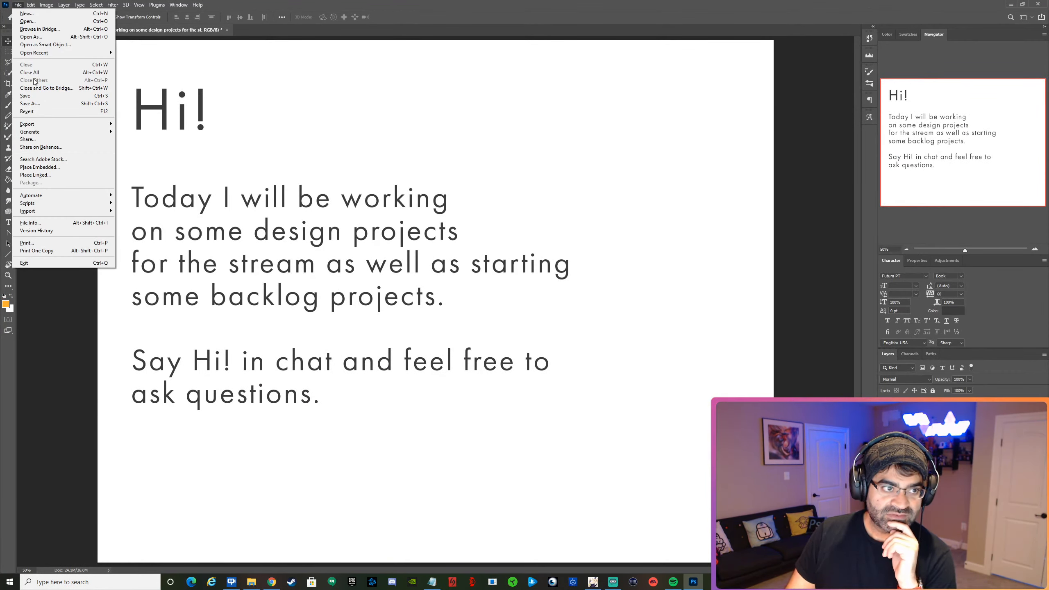
click(27, 13)
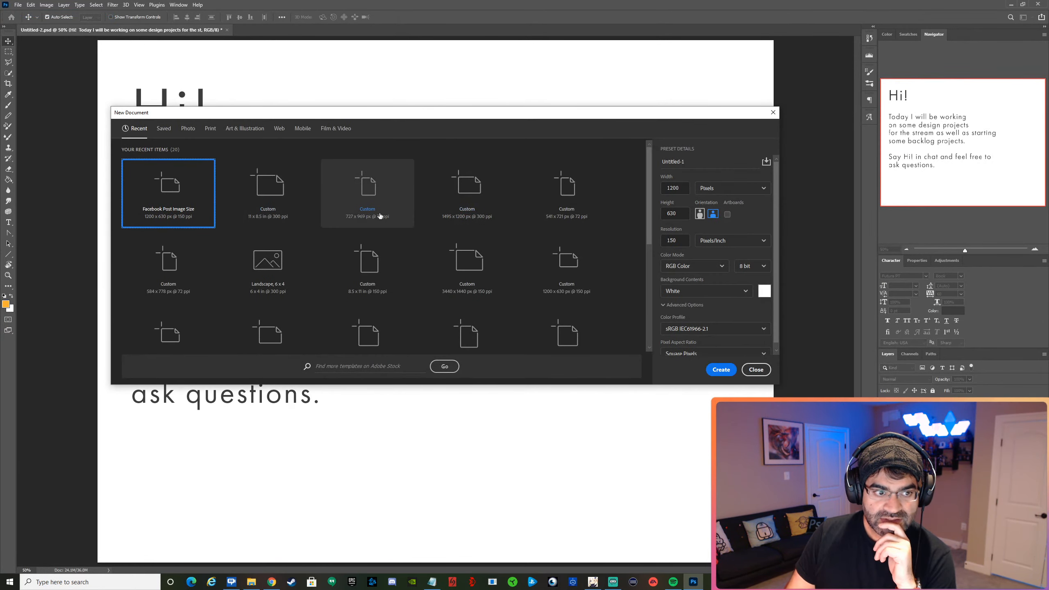
click(722, 369)
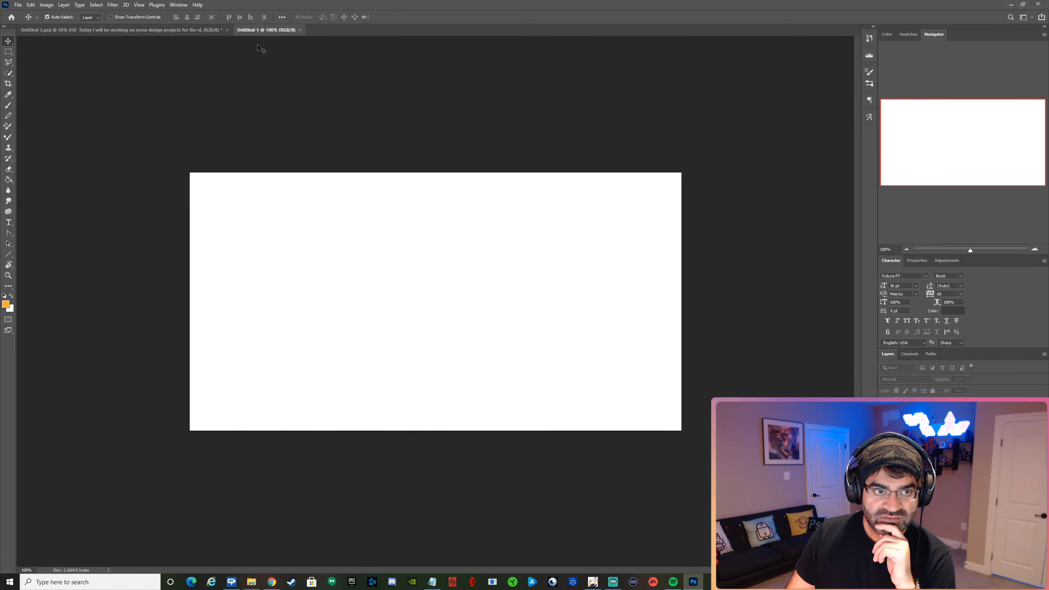
Float both documents in separate windows, with the greeting document at 33.33% zoom and the blank one overlapping its right side.
drag(256, 34, 319, 97)
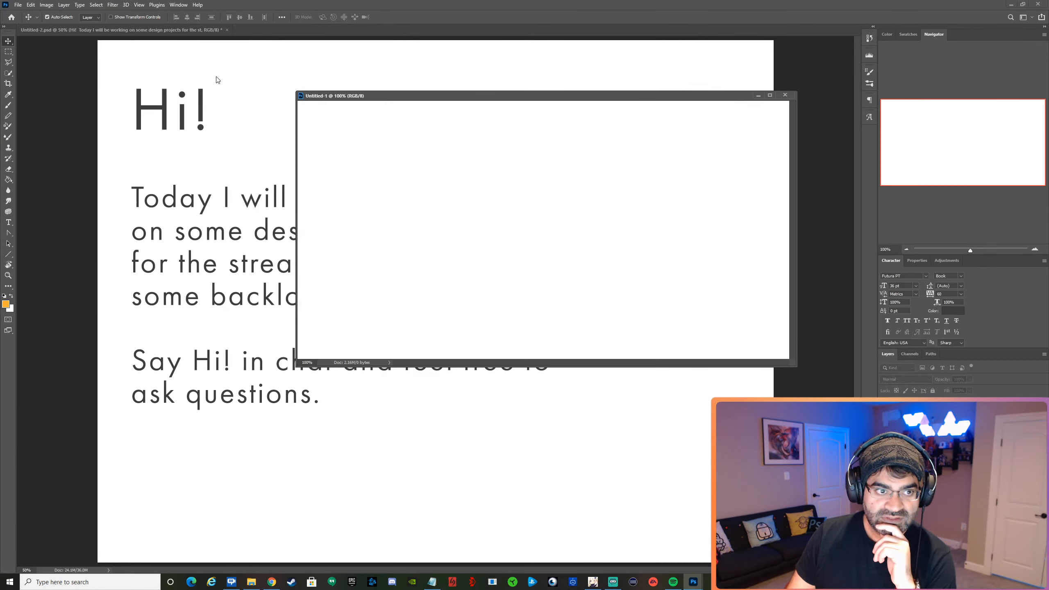
click(170, 66)
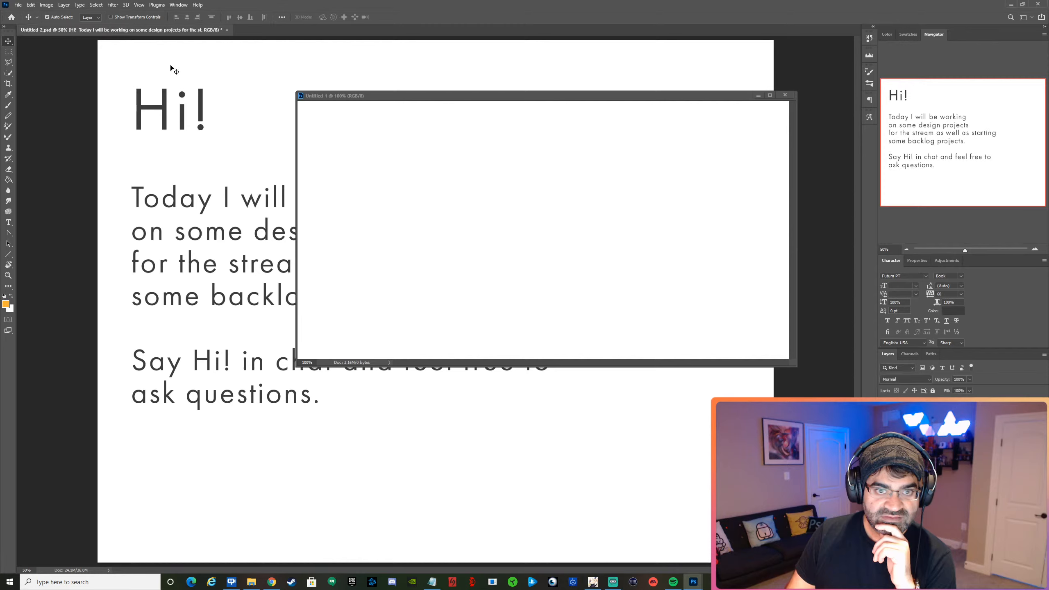
click(906, 249)
drag(142, 35, 155, 79)
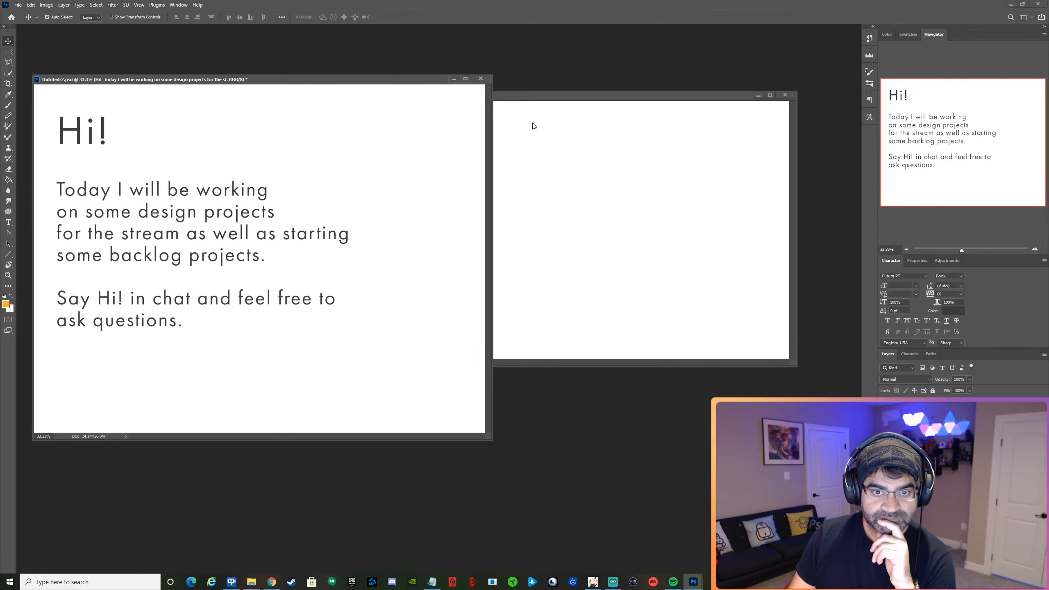
drag(546, 99, 601, 232)
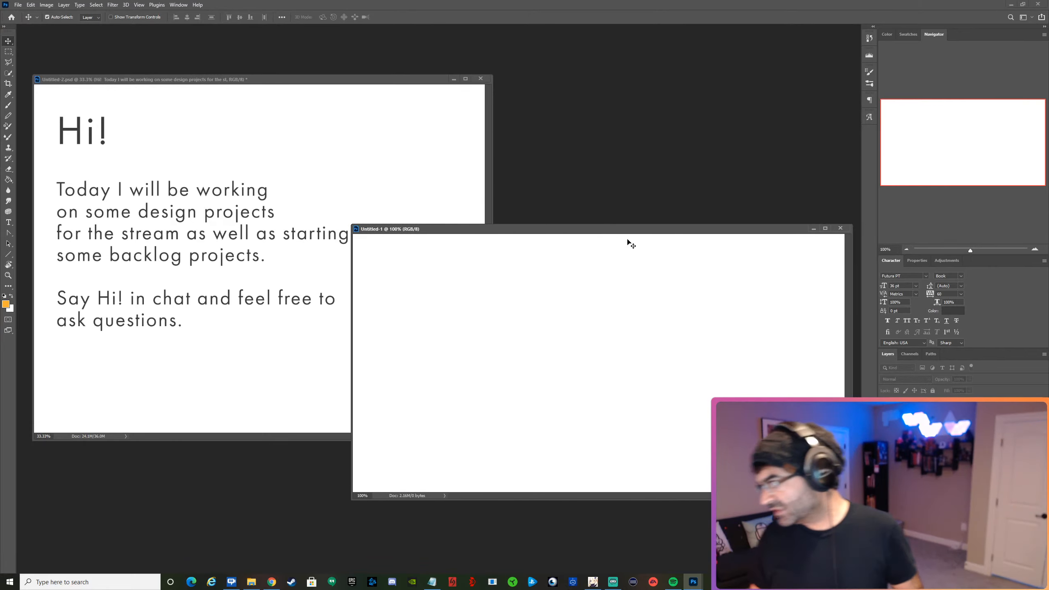
drag(540, 230, 545, 138)
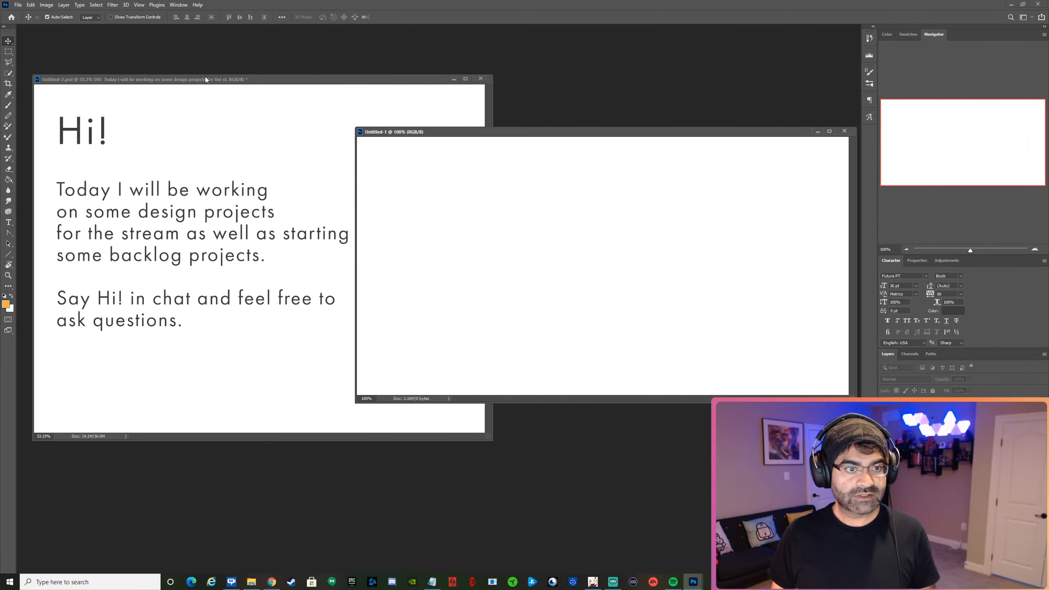
drag(265, 76, 254, 59)
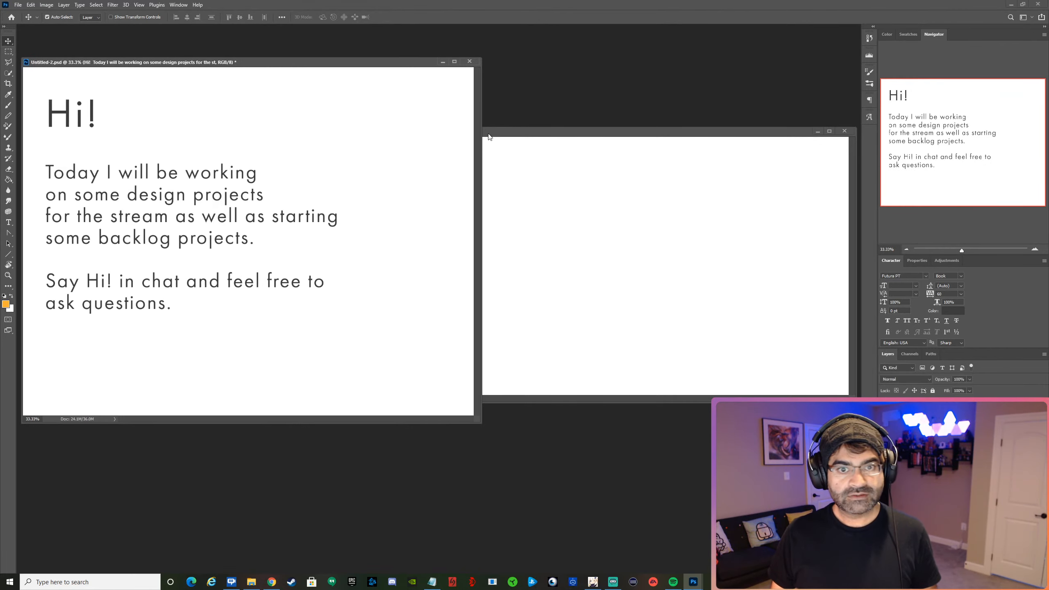
click(518, 131)
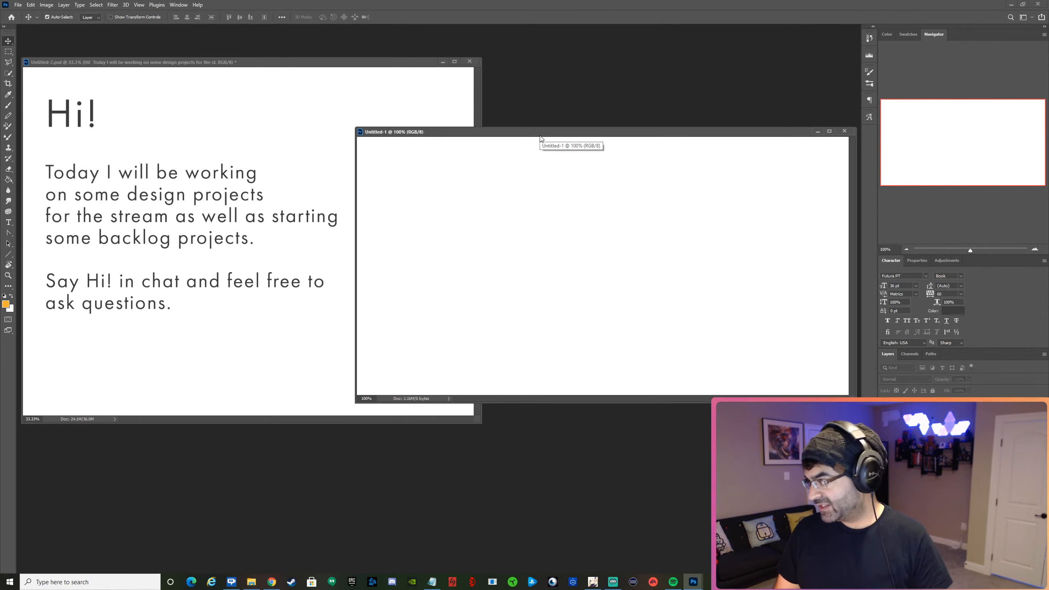
key(m)
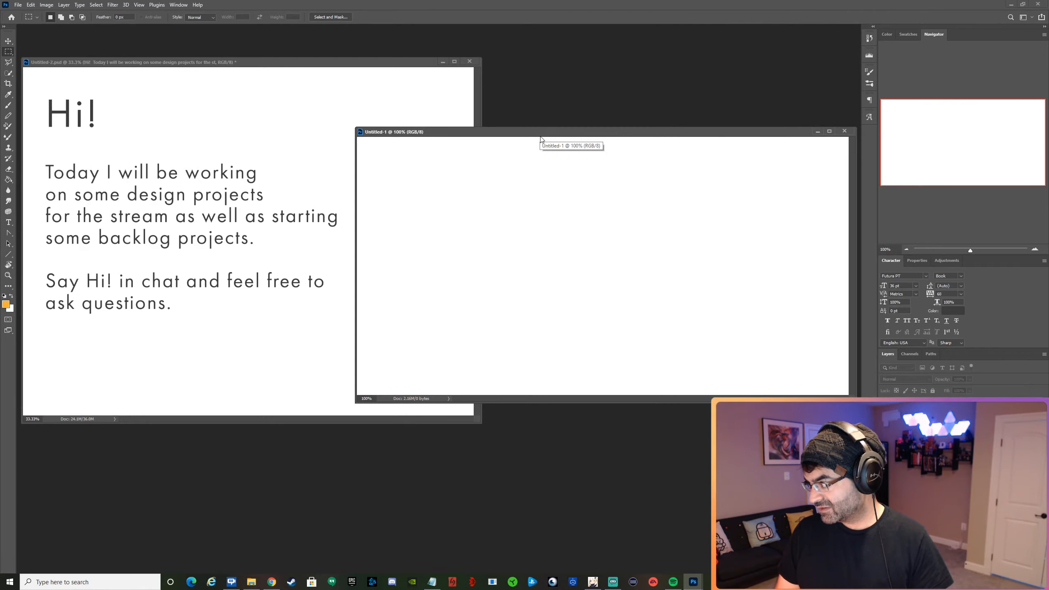
drag(540, 136, 523, 143)
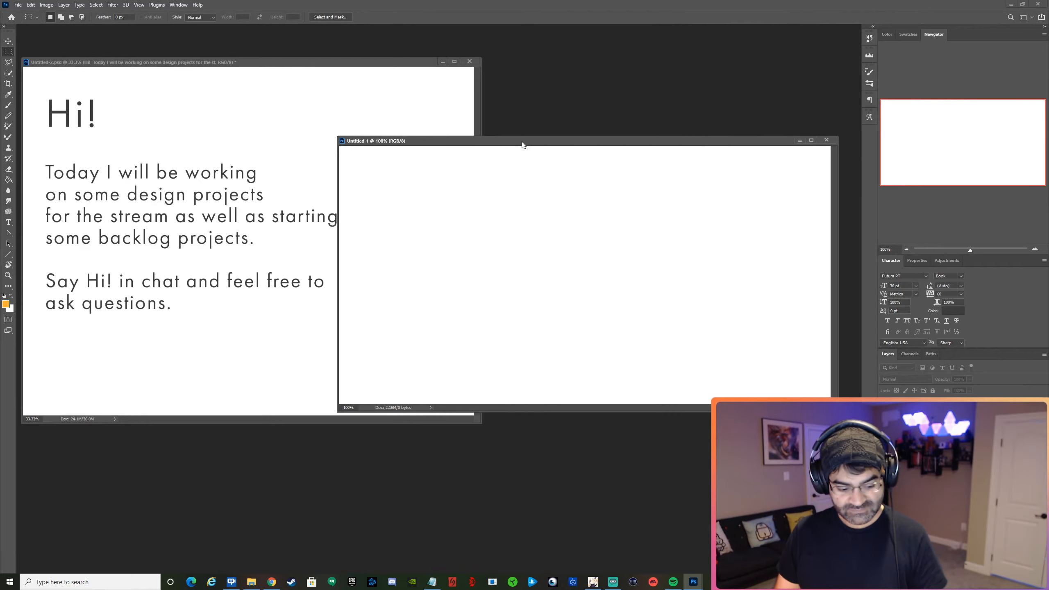
key(ctrl+m)
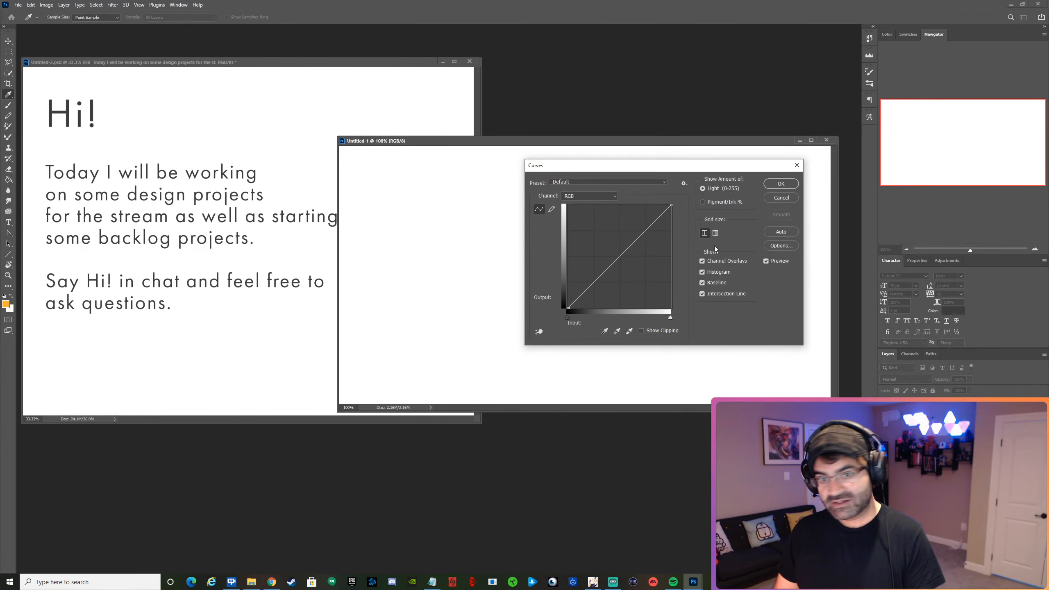
click(781, 198)
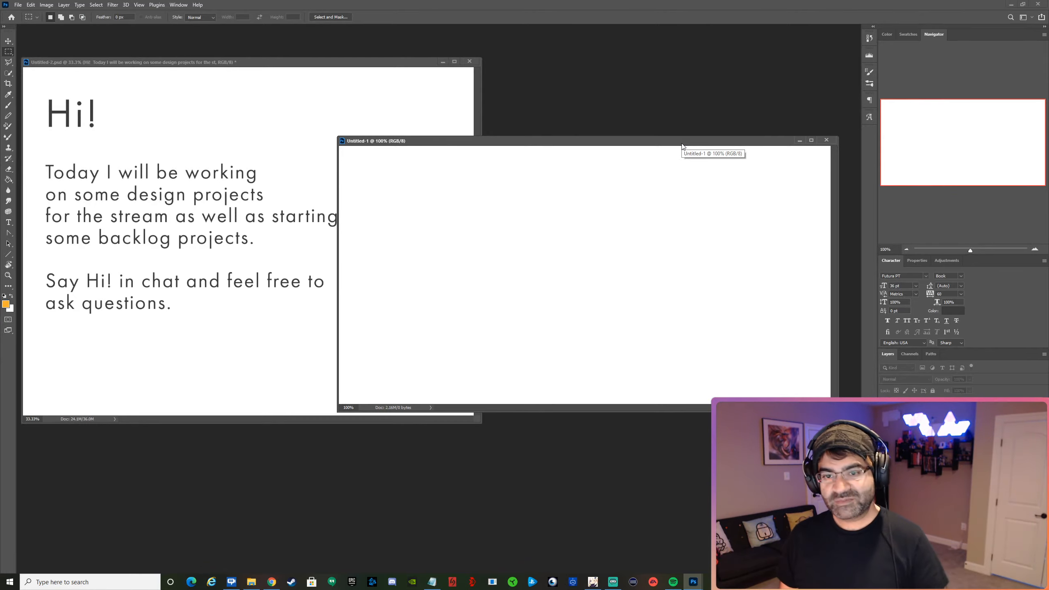
Lower the blank document's window and add the text "Ask me anything!" in 36 pt Futura PT near the canvas's upper edge.
click(311, 66)
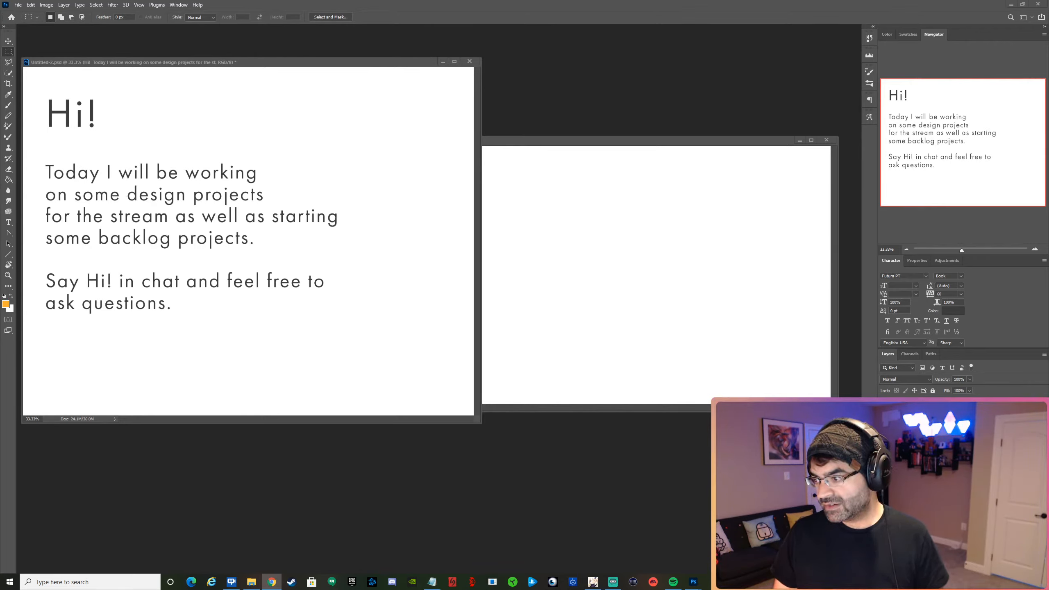
click(709, 196)
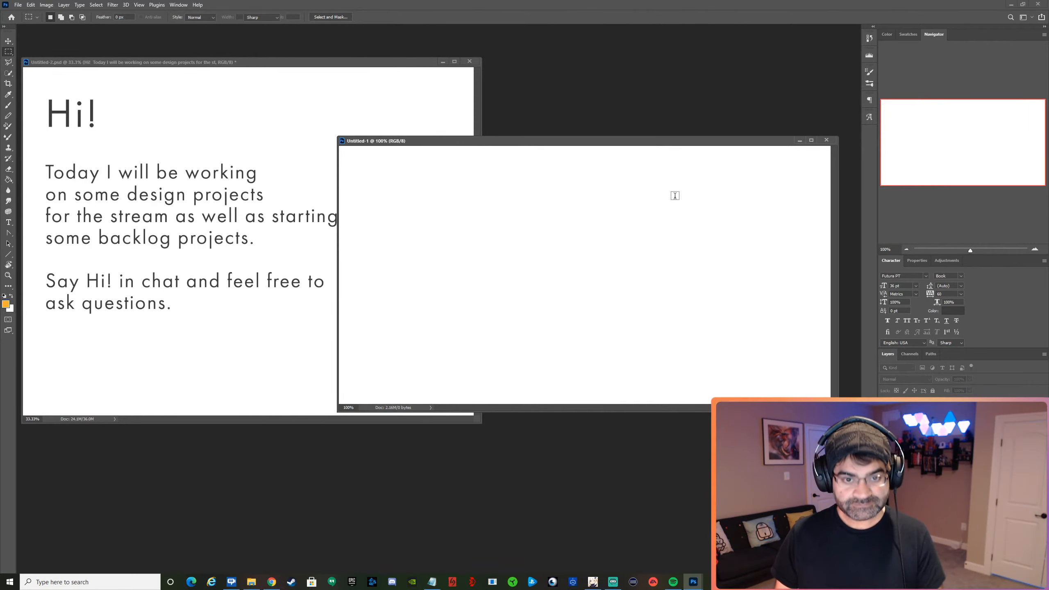
key(t)
drag(616, 139, 623, 225)
click(478, 275)
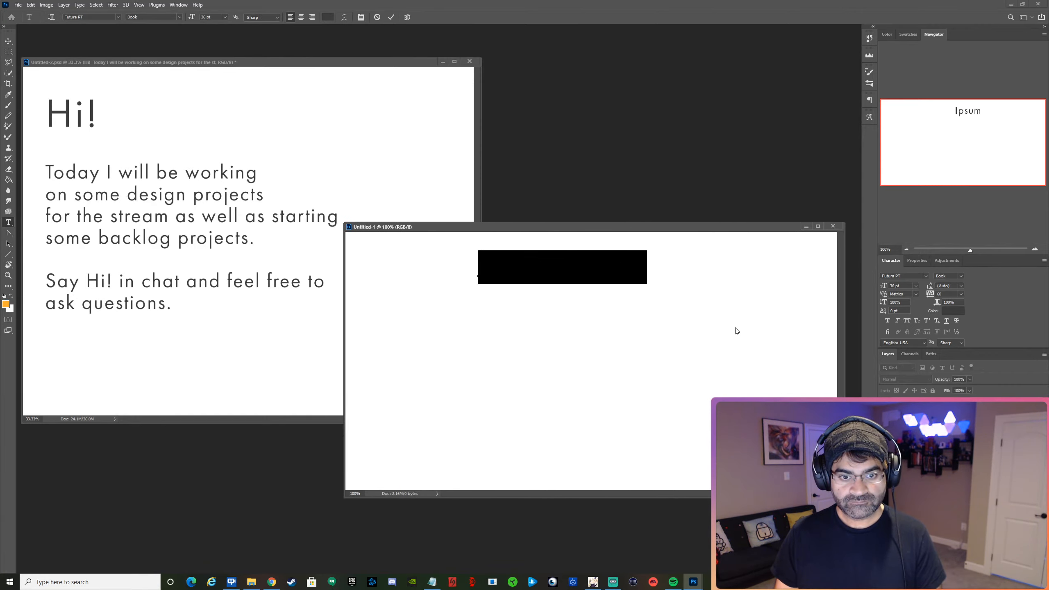
text(As)
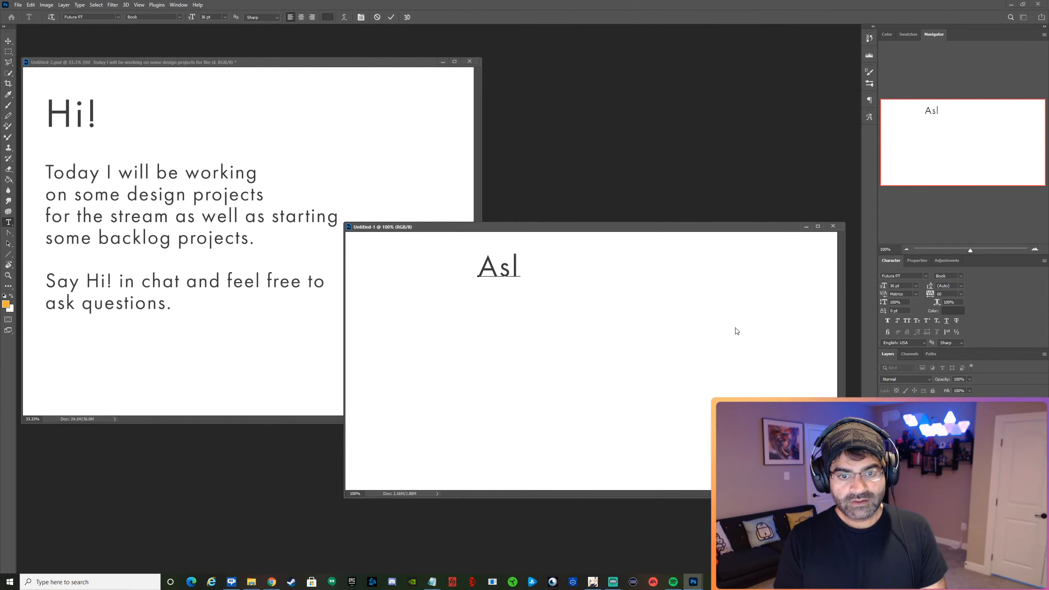
text(k me an)
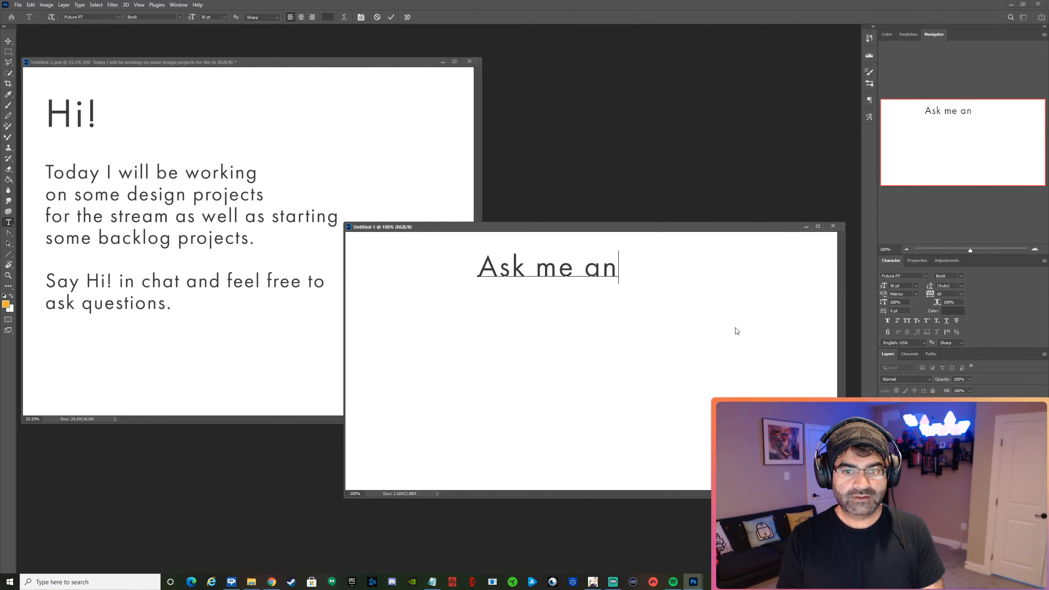
text(ything!)
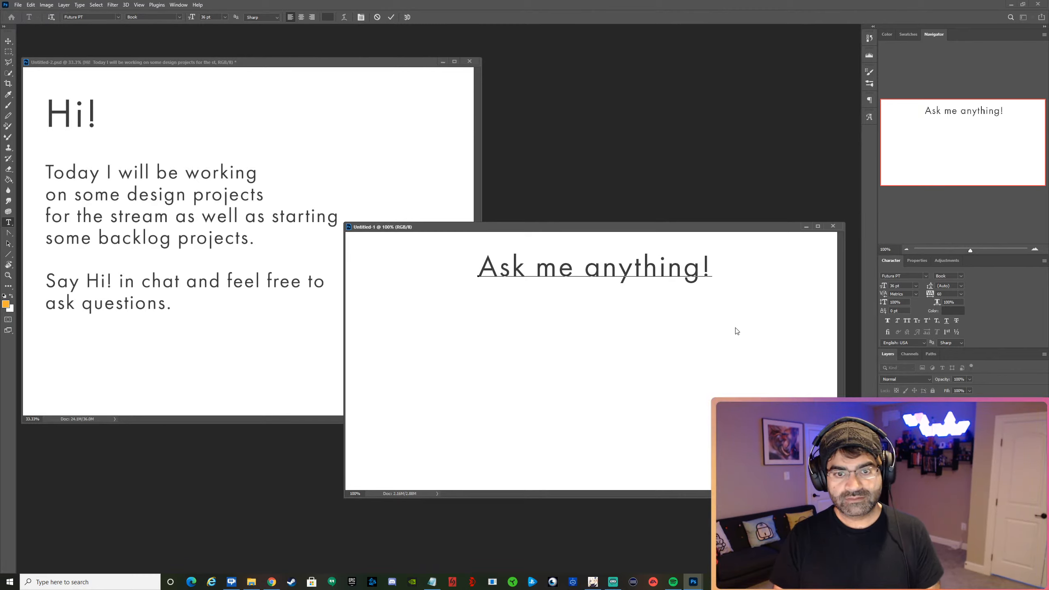
Break the "Ask me anything!" text into two lines before the word "anything!".
key(ctrl+a)
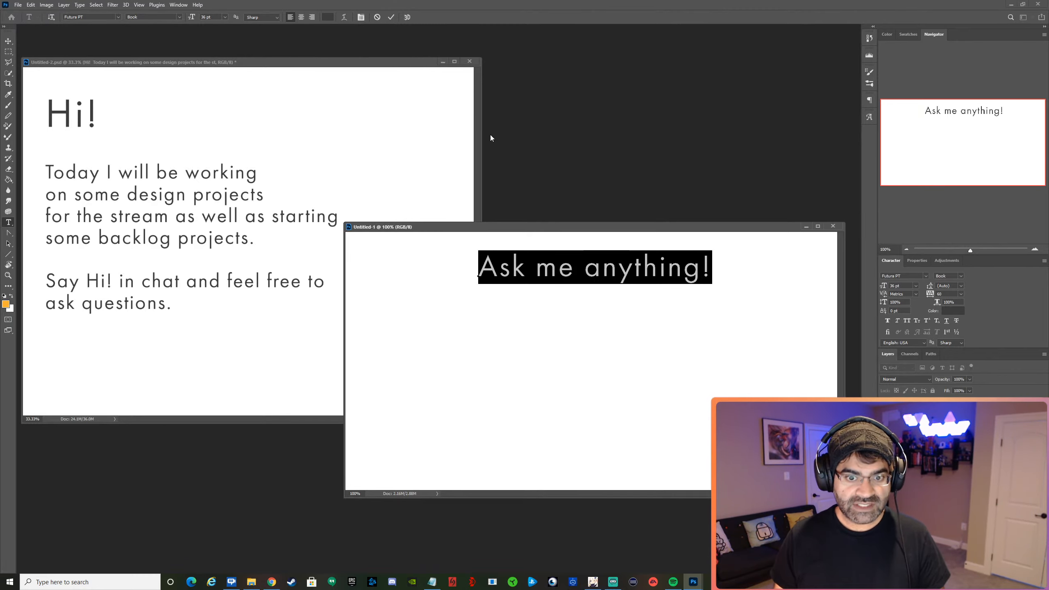
click(587, 267)
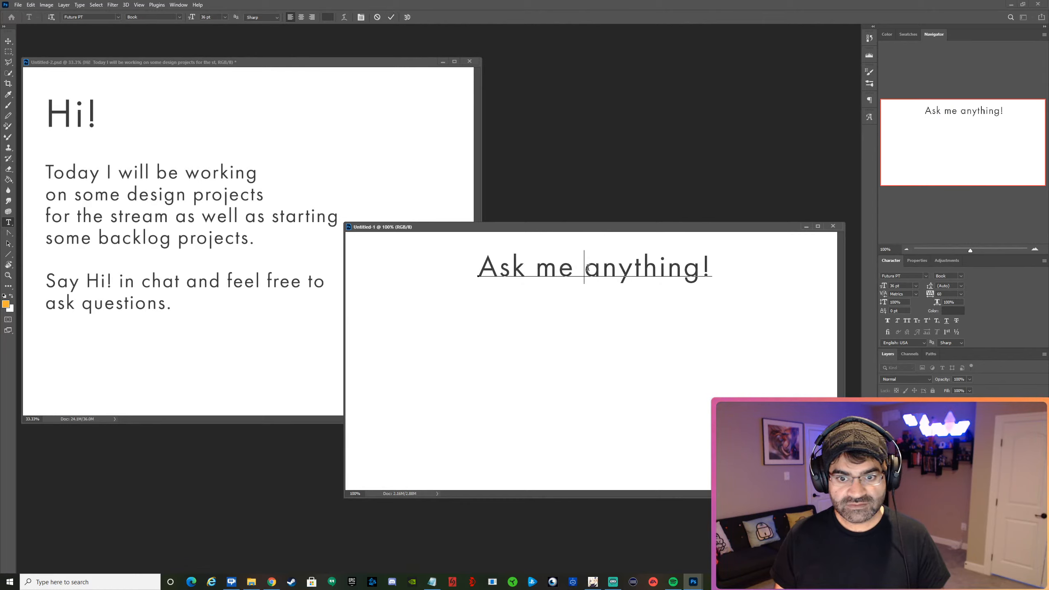
key(Return)
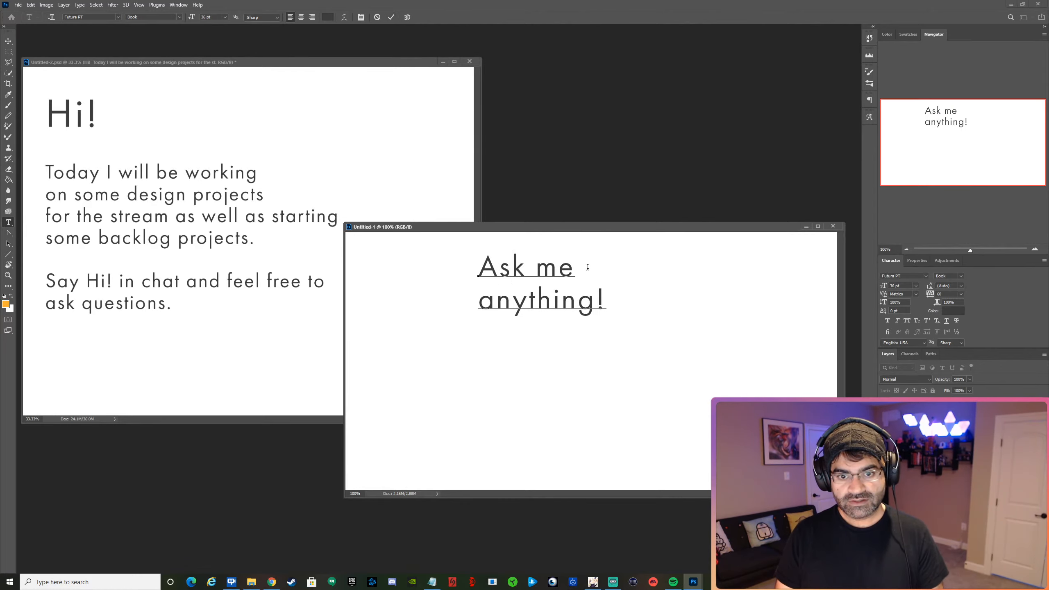
Capitalize the words "Me" and "Anything!" in the two-line text.
key(shift+Left)
text(M)
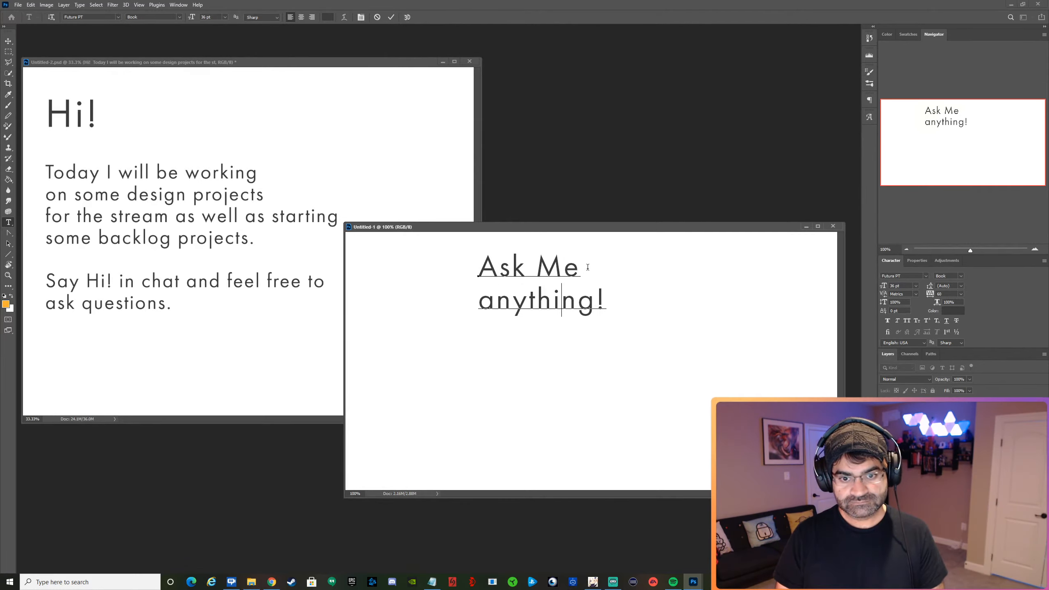
key(Home)
key(shift+Right)
text(A)
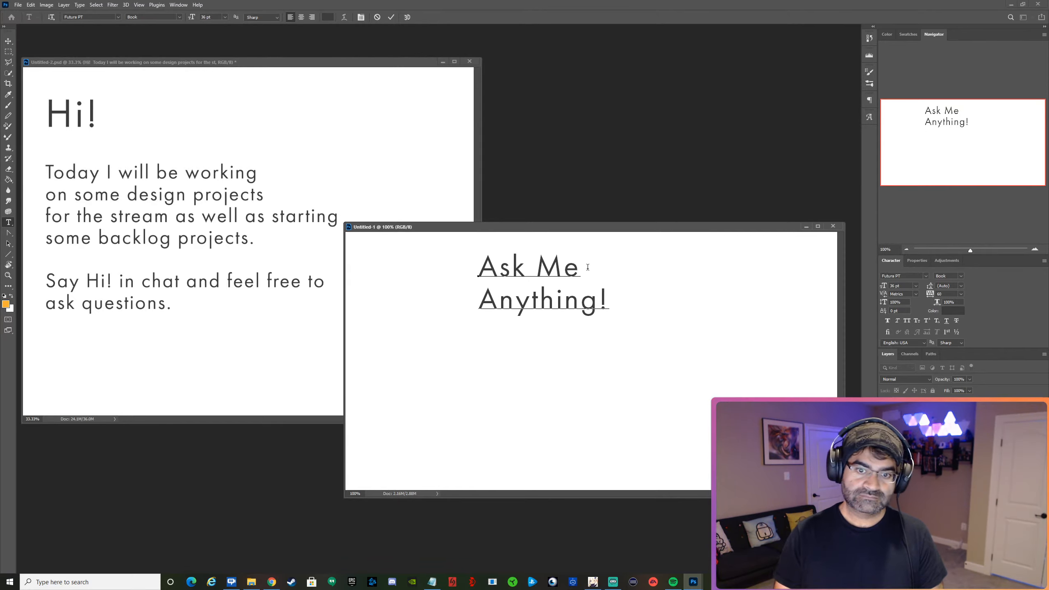
Return "anything!" and "me" to lowercase and join the text into the single line "Ask me anything!".
key(shift+Left)
text(a)
key(Left)
key(BackSpace)
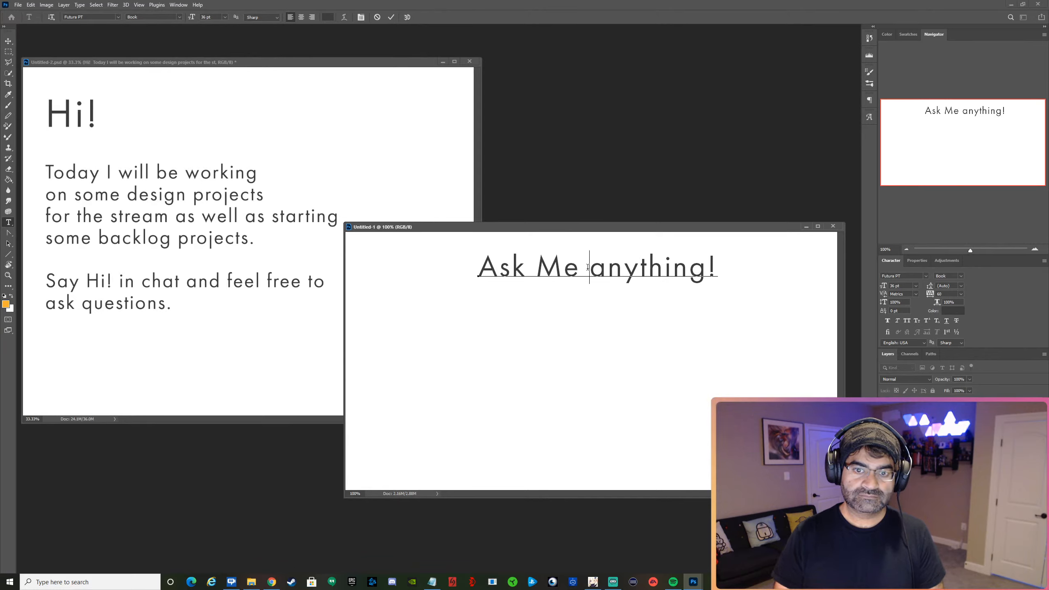
key(ctrl+Left)
key(shift+Left)
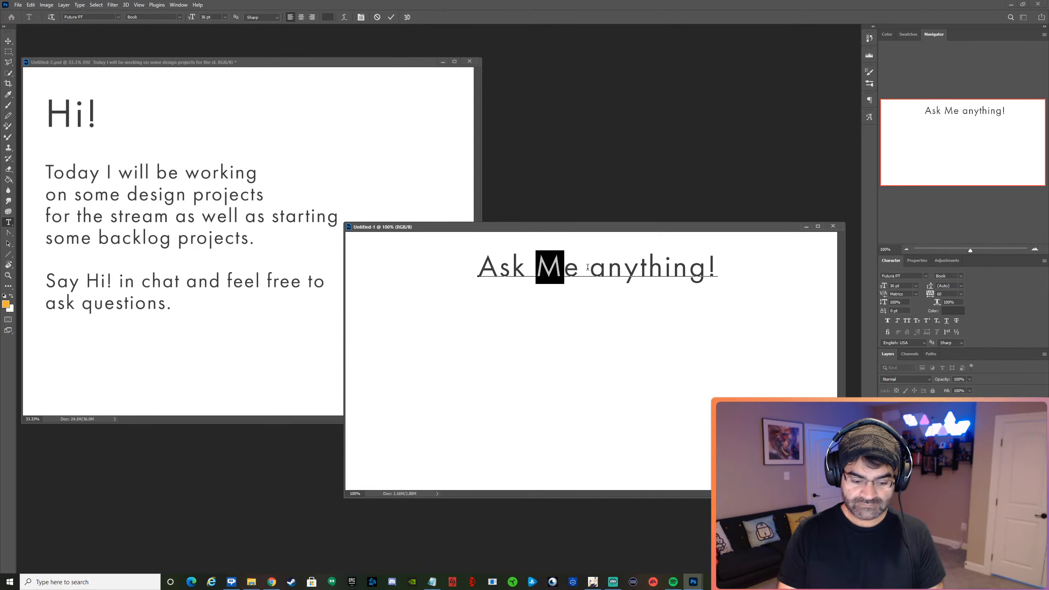
text(m)
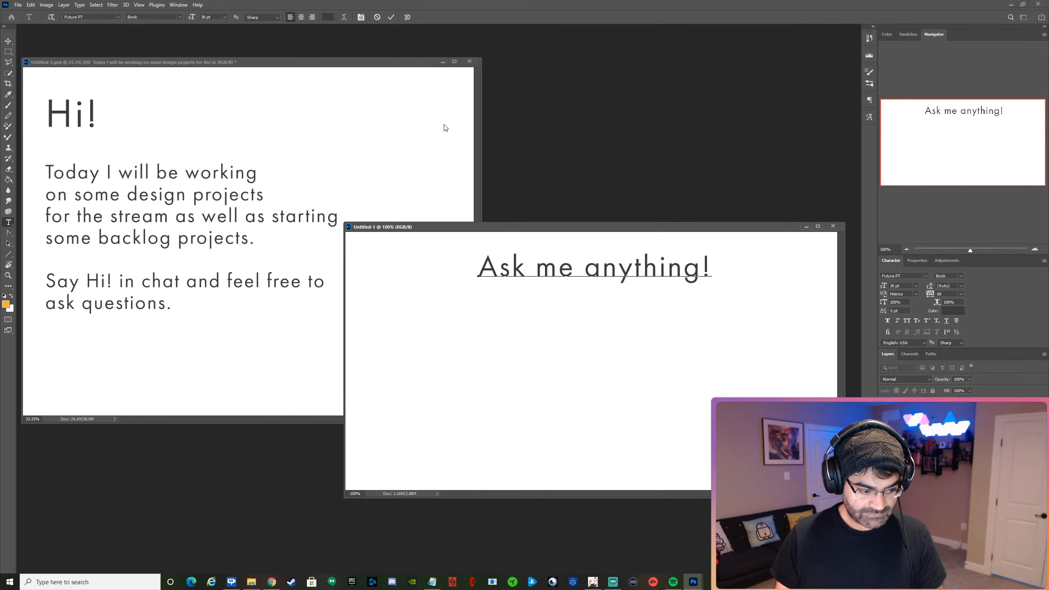
click(392, 17)
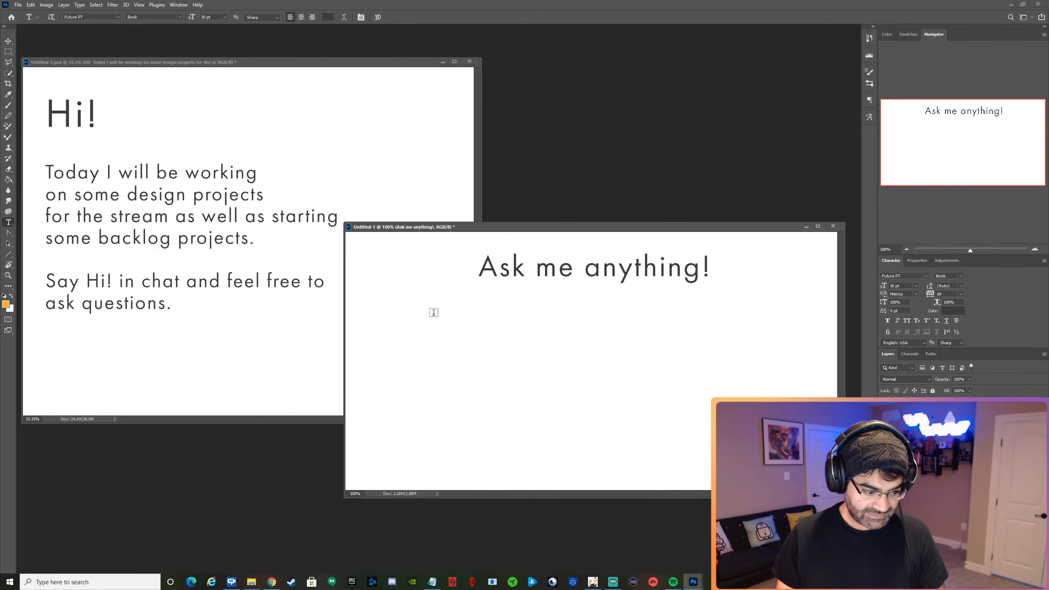
Move "Ask me anything!" down to the canvas's middle and add a separate text line "I am a UX designer." above it.
key(v)
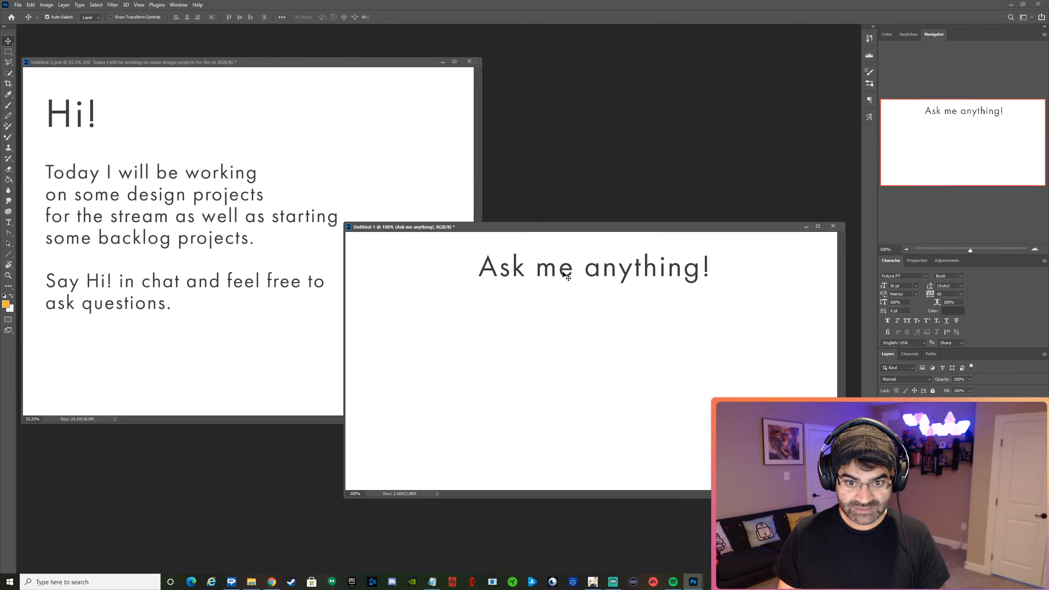
drag(566, 274, 595, 337)
key(t)
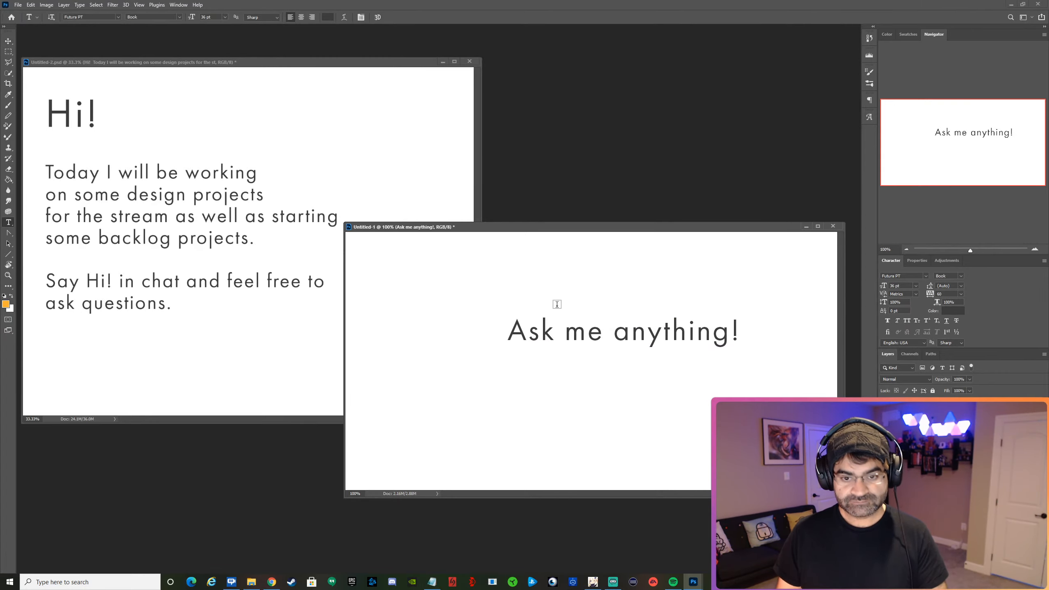
click(510, 299)
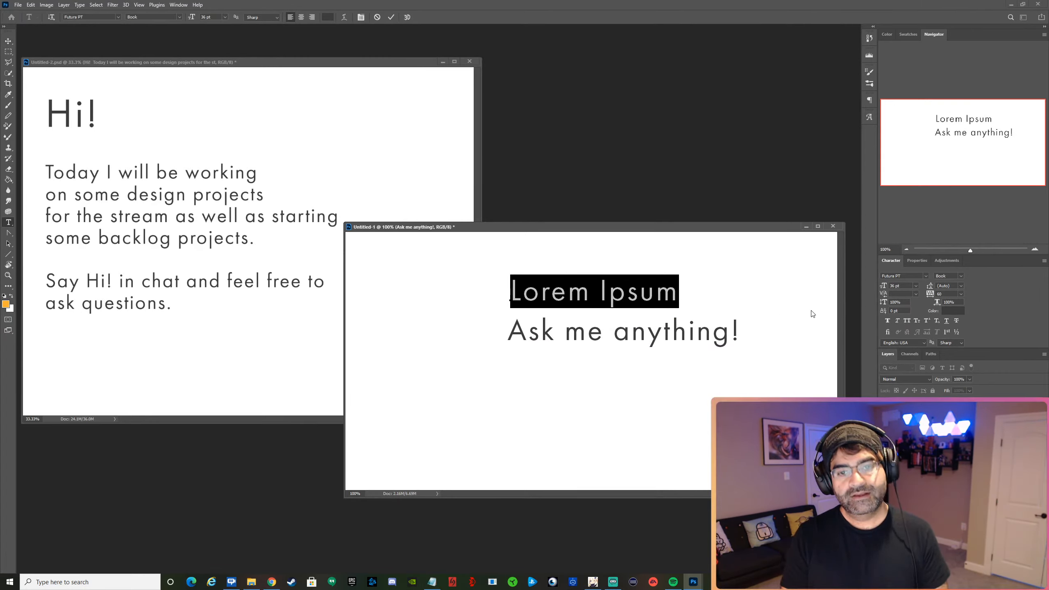
text(I)
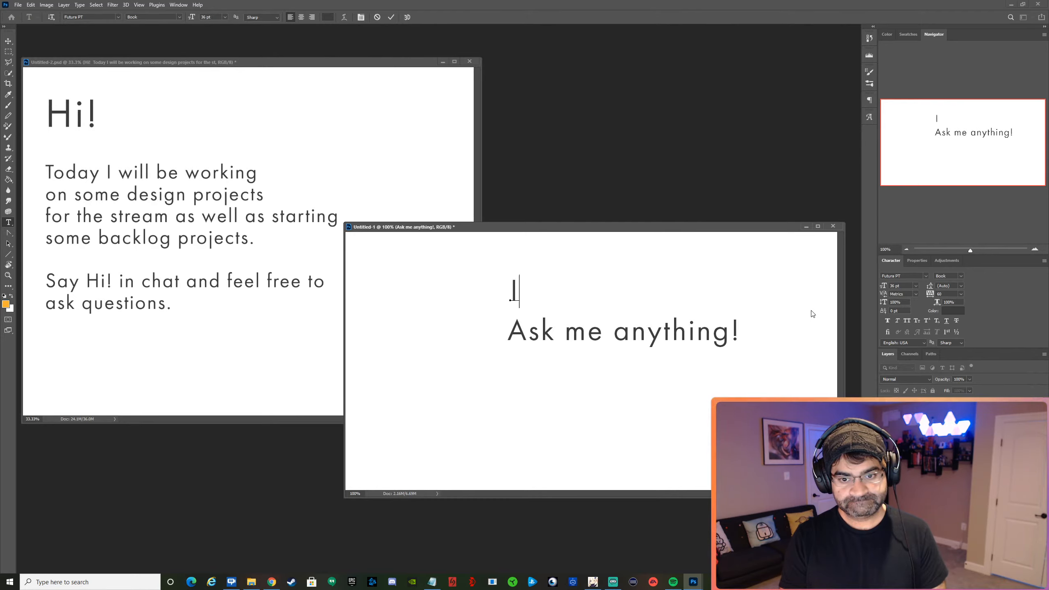
text(a)
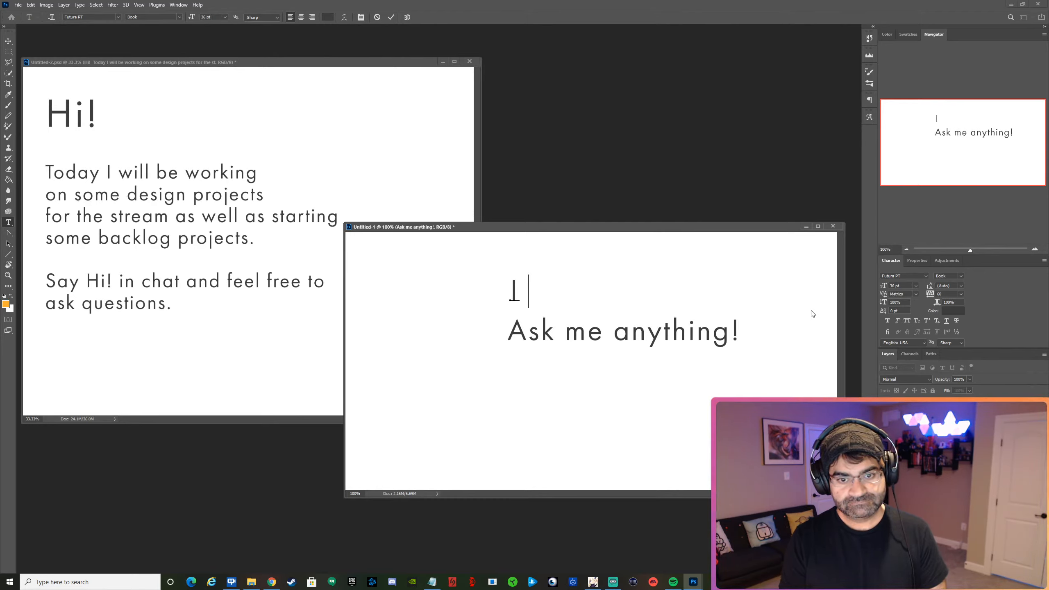
text(m a U)
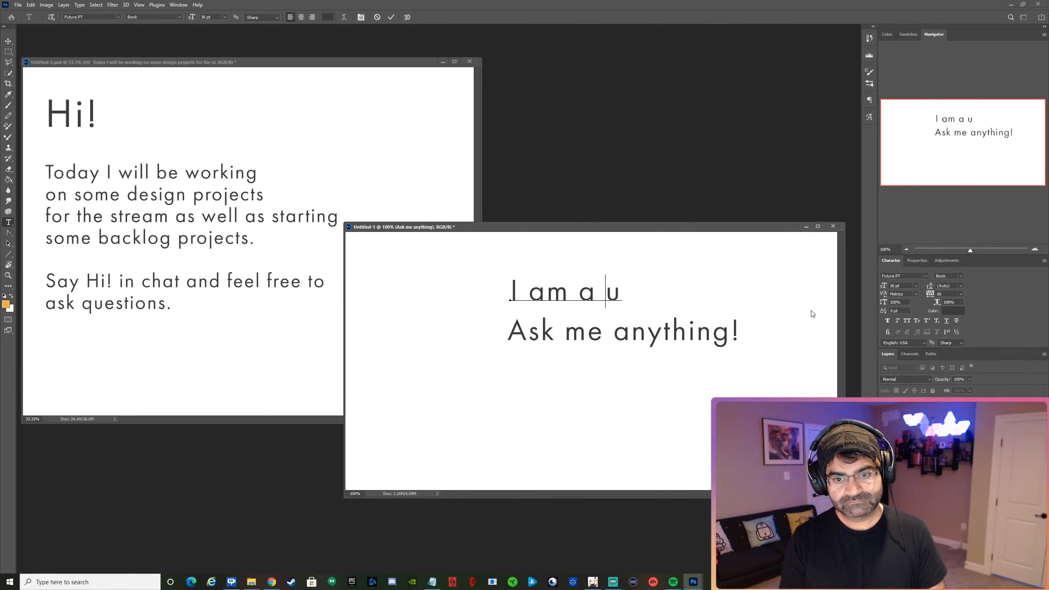
text(X fe)
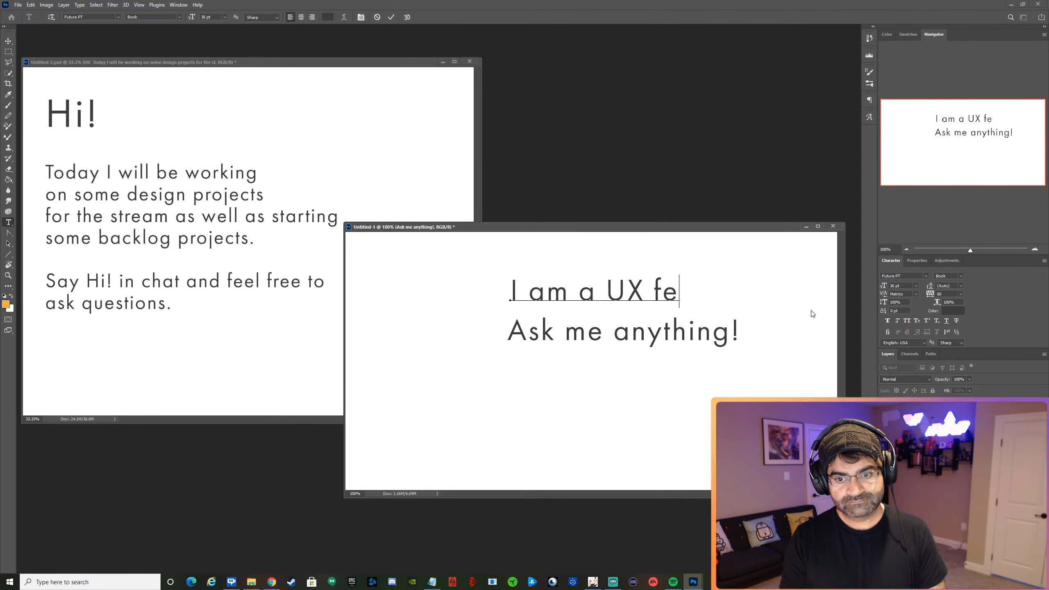
key(BackSpace)
key(BackSpace)
text(designer)
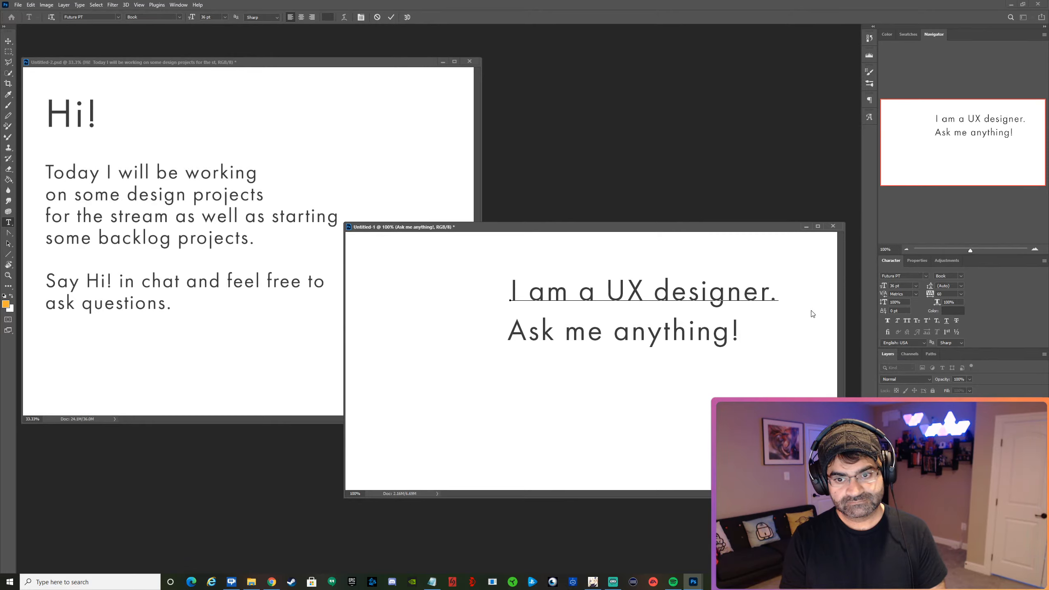
text(.)
Insert "/UI" after "UX" so the upper line reads "I am a UX/UI designer.".
key(Left)
key(Left)
key(Left)
key(Left)
key(Left)
key(Left)
key(Left)
key(Left)
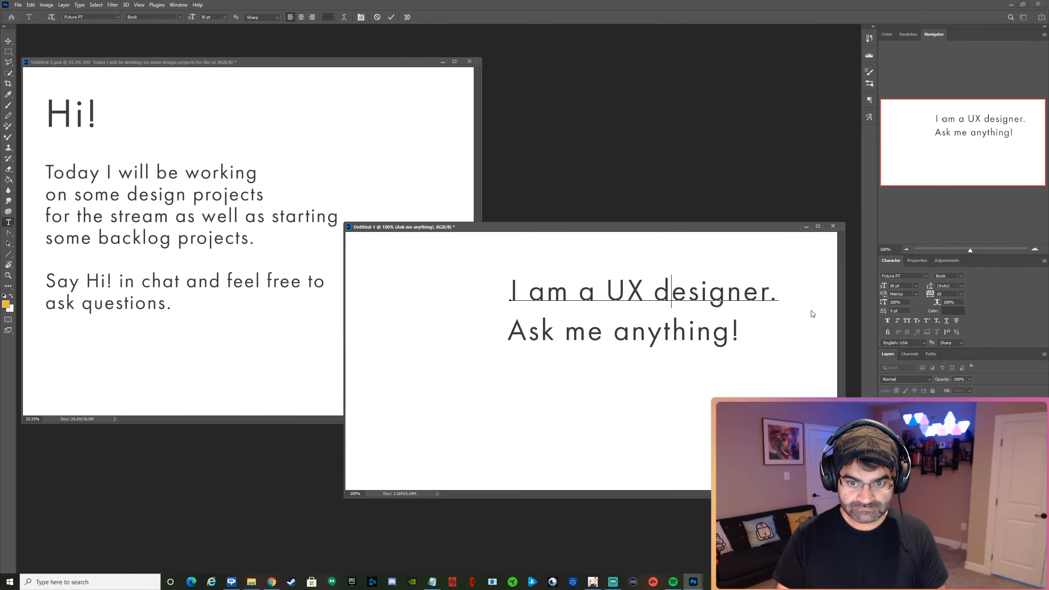
text(/UI)
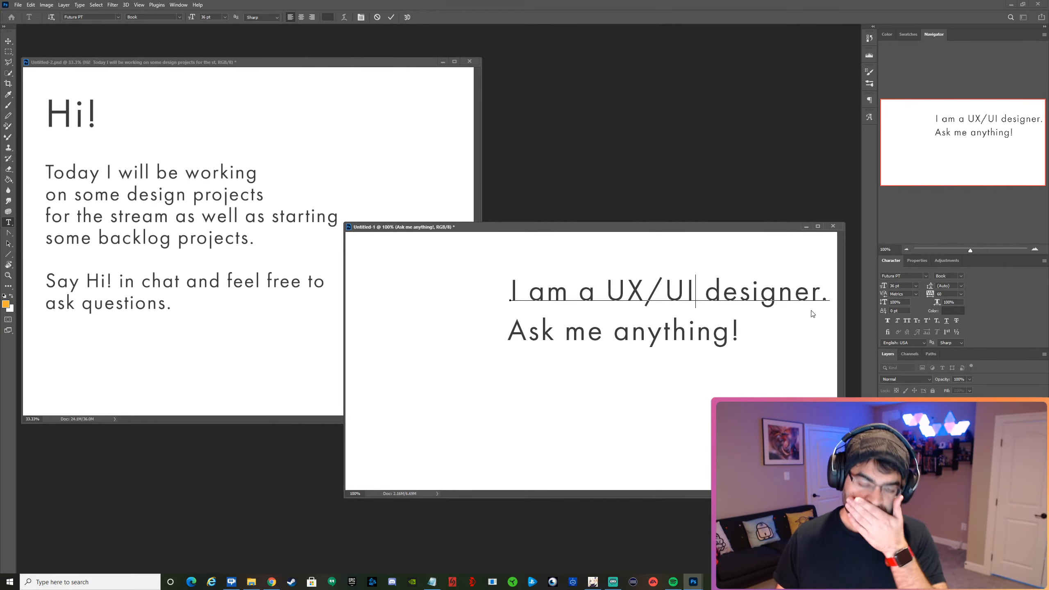
key(ctrl+Return)
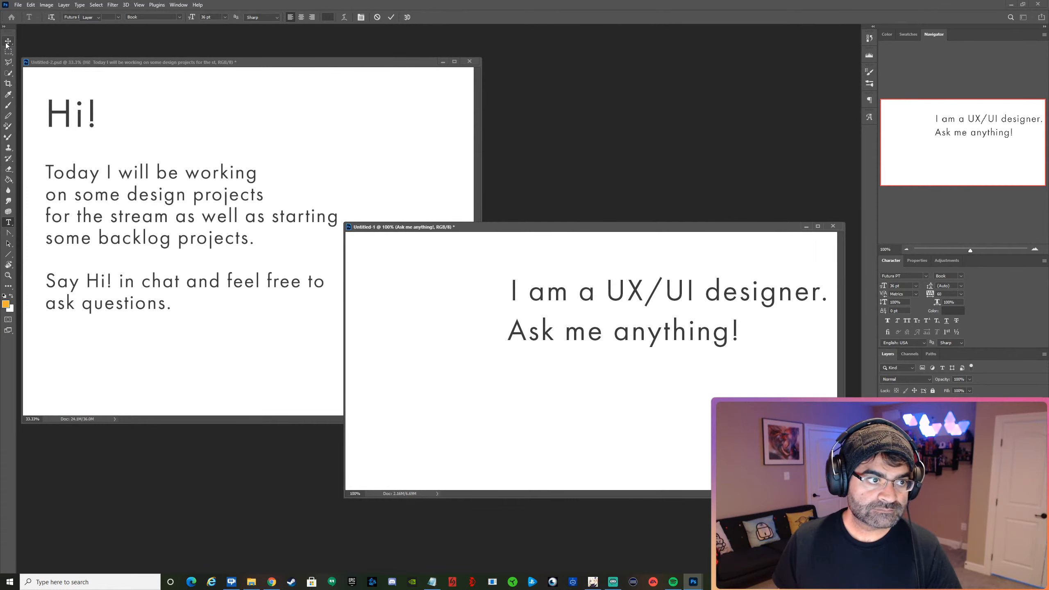
Reduce the "I am a UX/UI designer." line to 16 pt and place it directly above "Ask me anything!", aligned at the left.
key(v)
drag(536, 293, 513, 285)
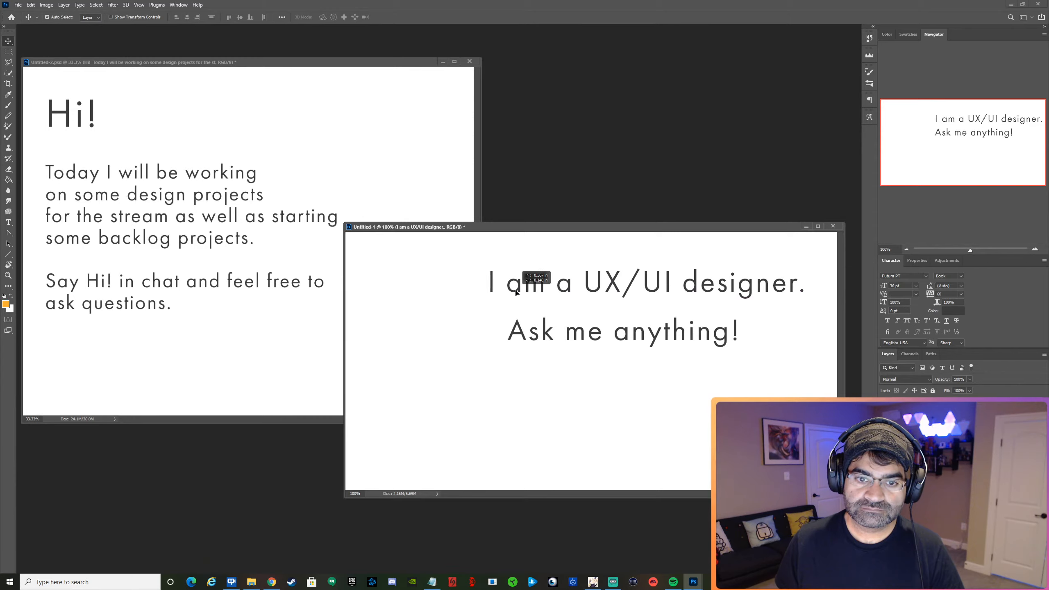
click(916, 286)
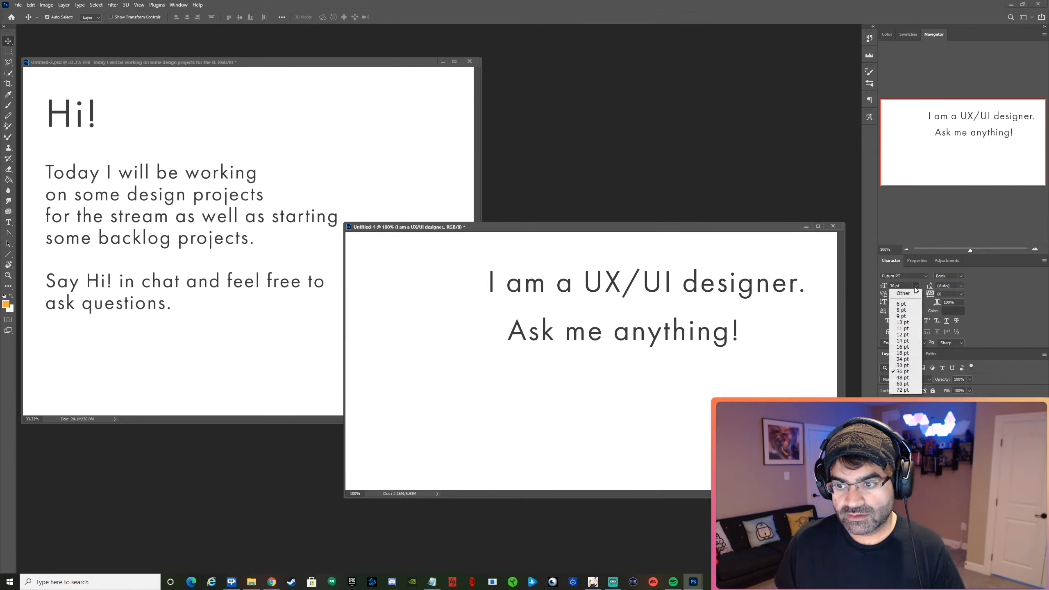
click(904, 346)
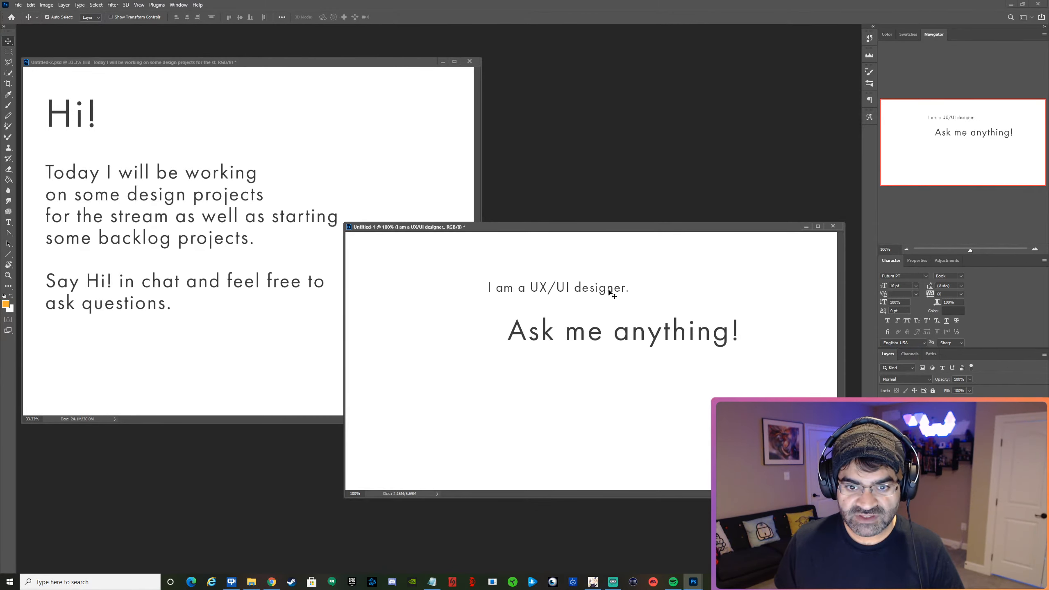
drag(610, 290, 628, 307)
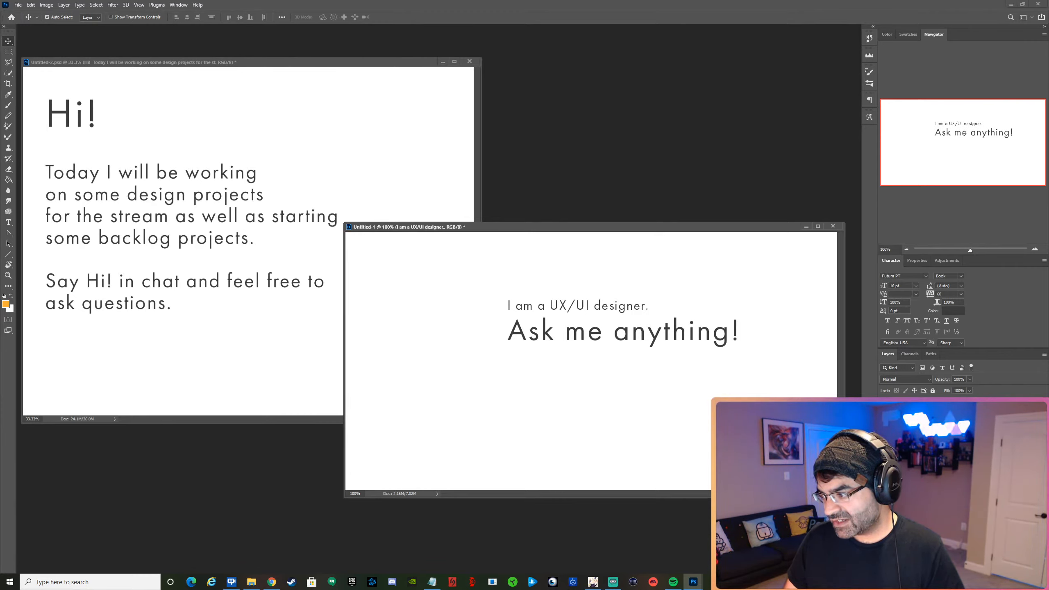
Paste the copied portrait photo into the new graphic and position it over the canvas's left half, viewing the document at 66.67%.
key(alt+Tab)
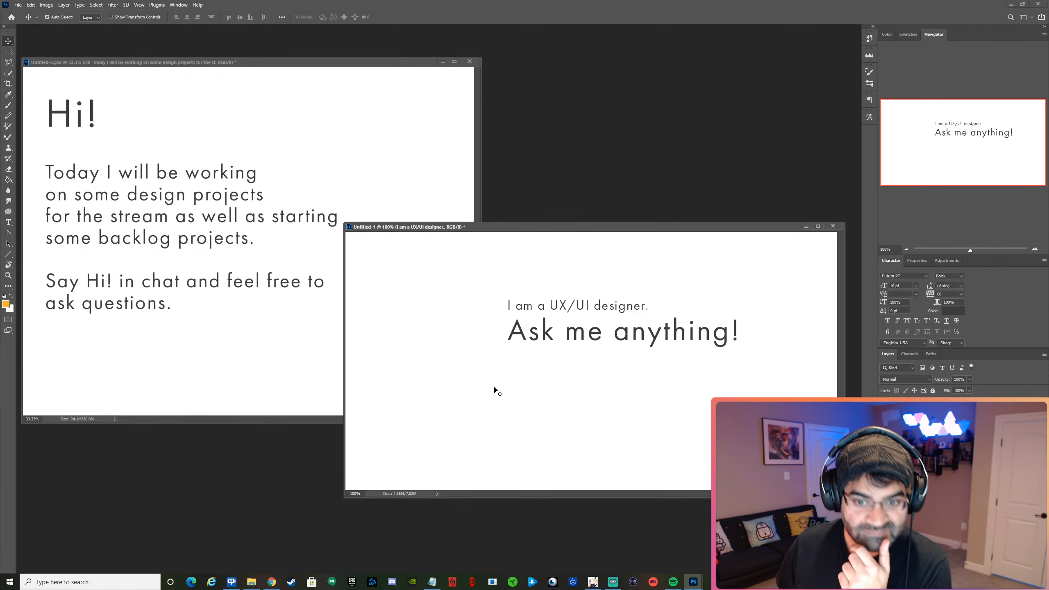
key(ctrl)
key(ctrl+v)
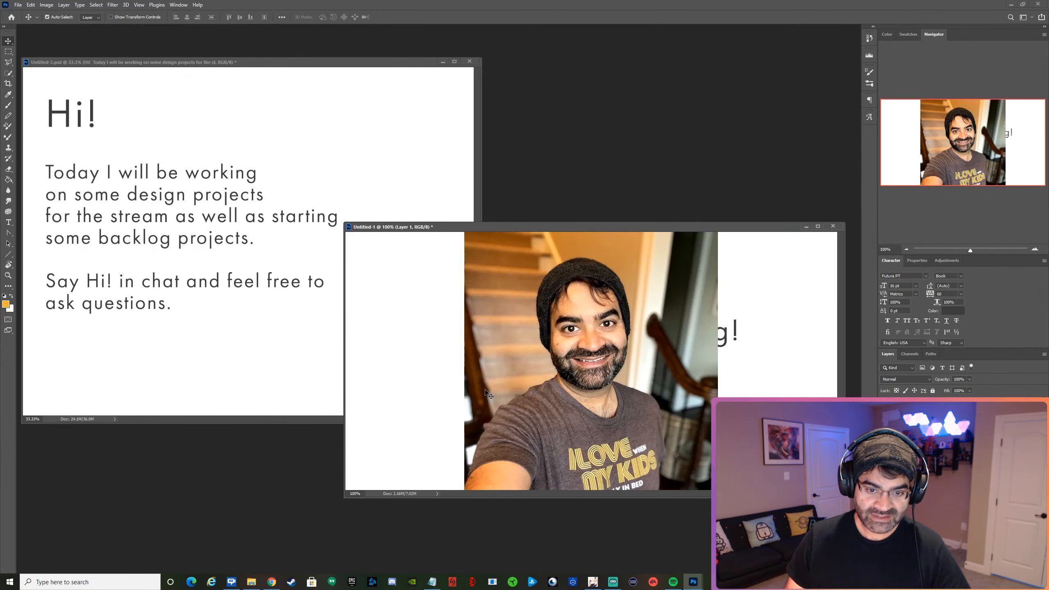
drag(573, 377, 451, 362)
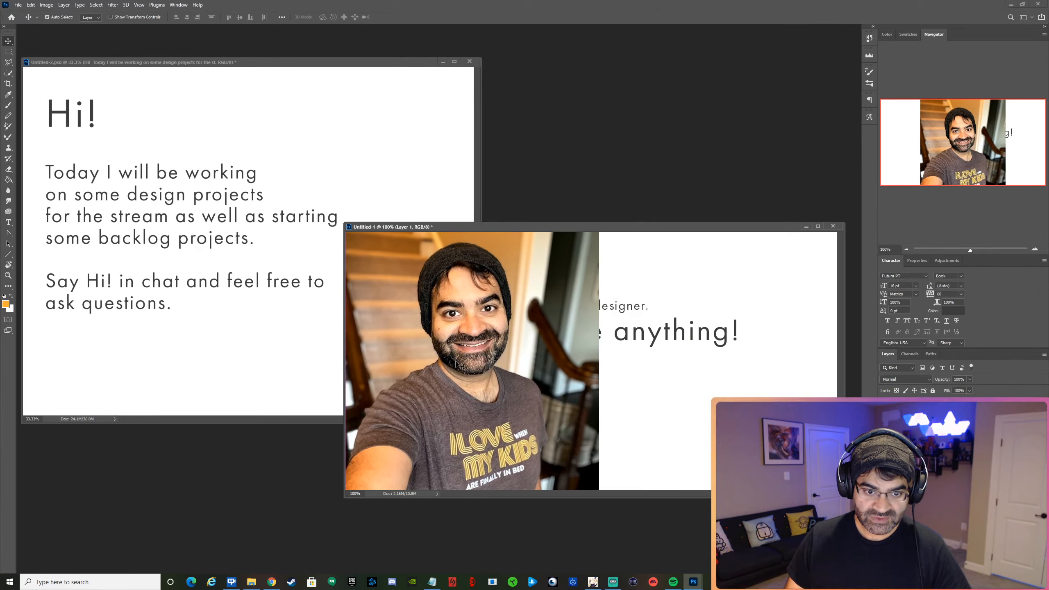
click(906, 248)
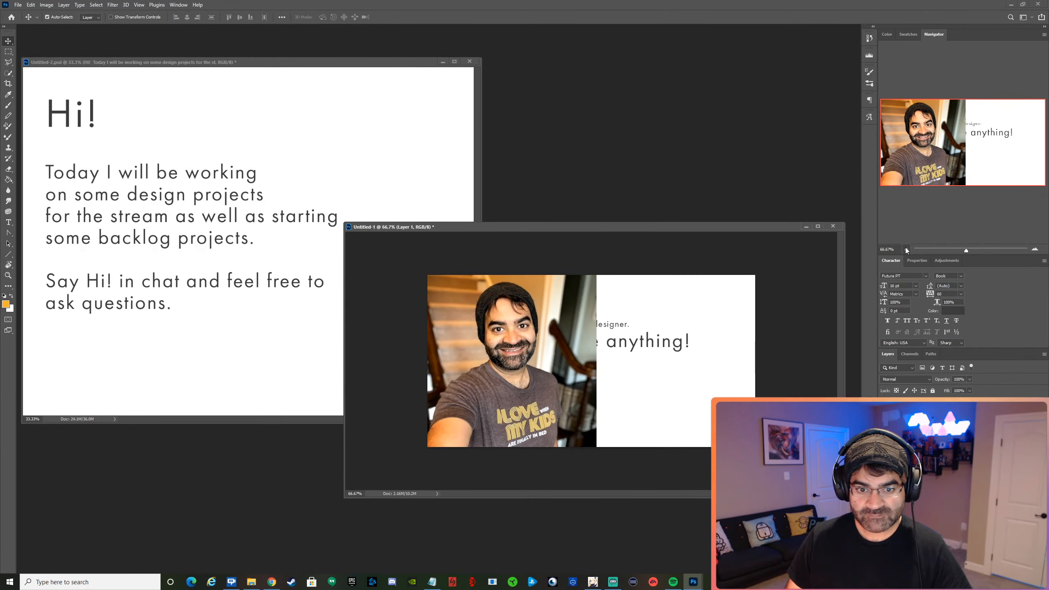
mouse_move(522, 397)
mouse_down()
mouse_move(510, 358)
mouse_move(520, 409)
mouse_up()
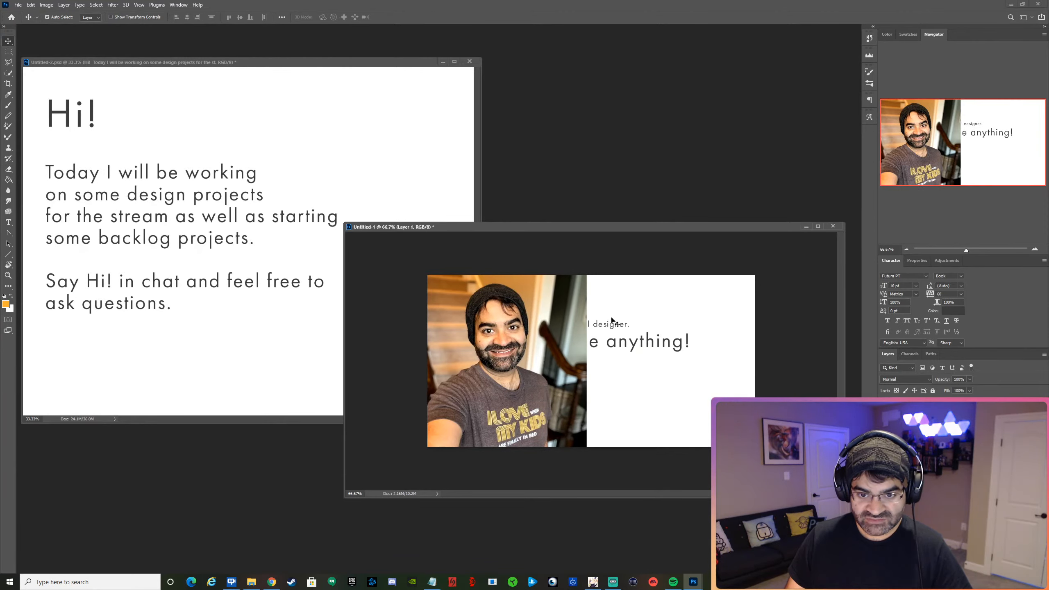
Move both text lines to the right of the photo with their left edges aligned, and adjust the photo to fill the left half.
drag(616, 321, 706, 345)
mouse_move(459, 363)
mouse_down()
mouse_move(471, 334)
mouse_move(461, 357)
mouse_move(477, 366)
mouse_move(465, 356)
mouse_up()
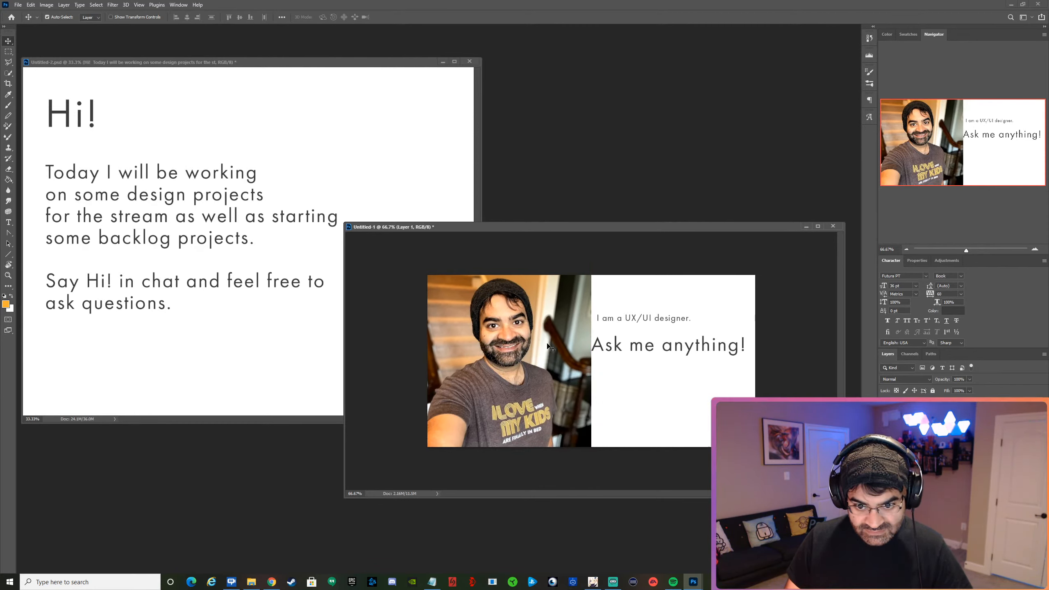
drag(548, 347, 543, 342)
mouse_move(645, 351)
mouse_down()
mouse_move(650, 360)
mouse_move(650, 346)
mouse_up()
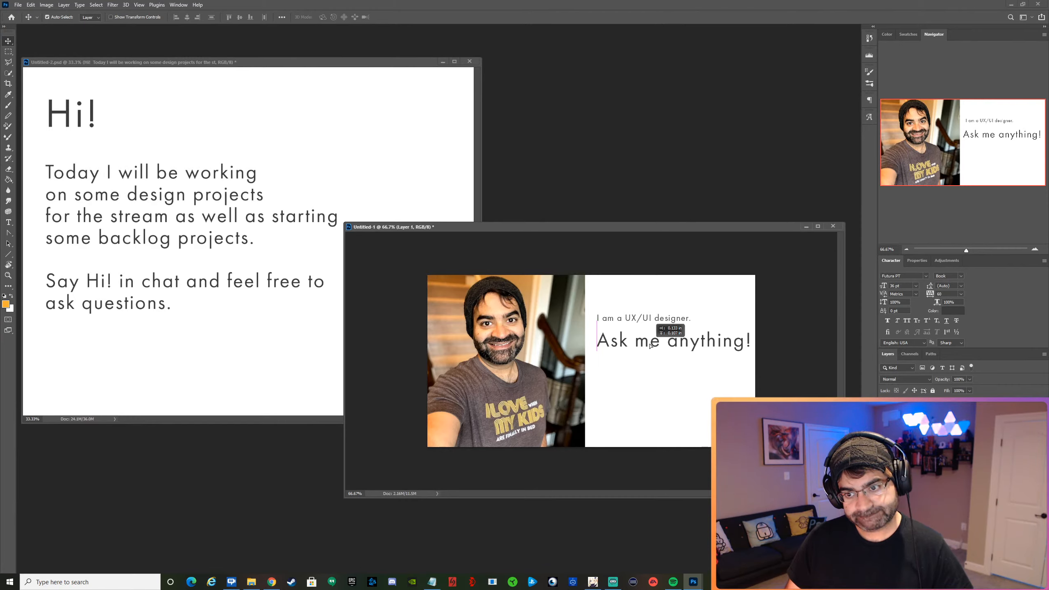
drag(512, 353, 521, 352)
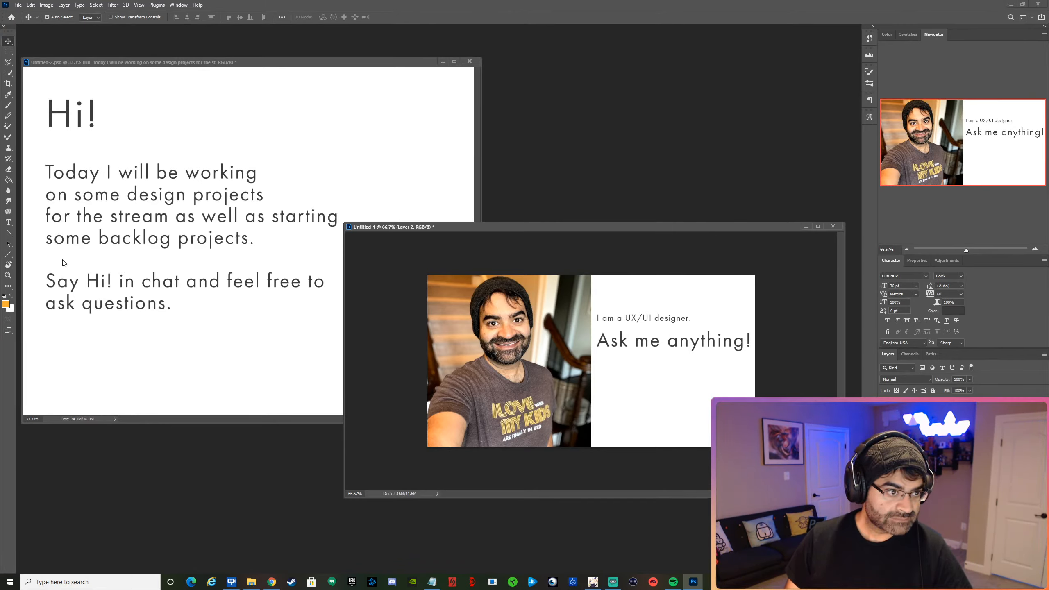
Switch to the Gradient tool and hide both text layers.
click(9, 182)
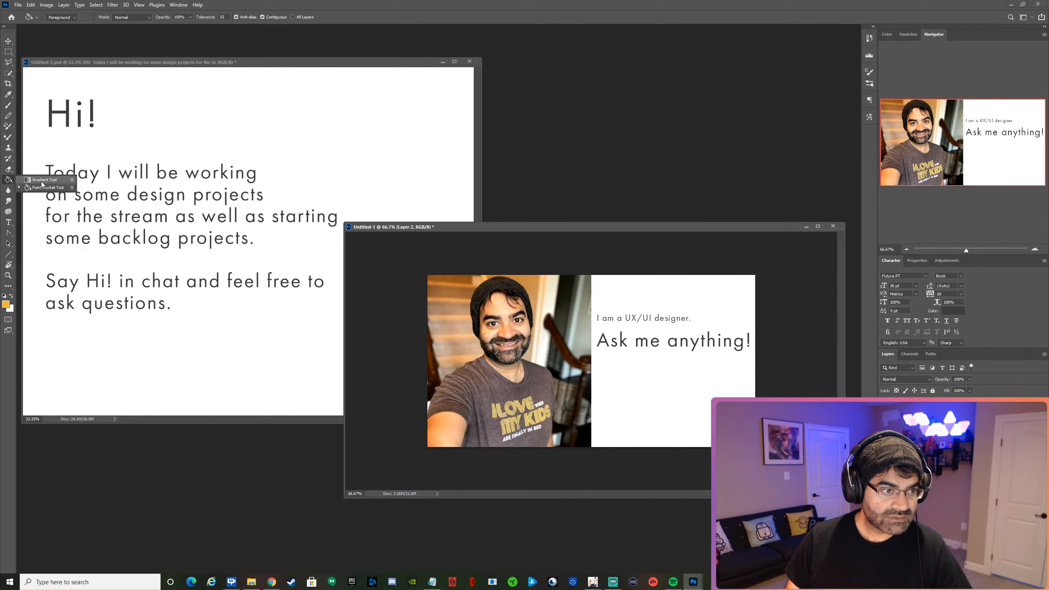
click(41, 182)
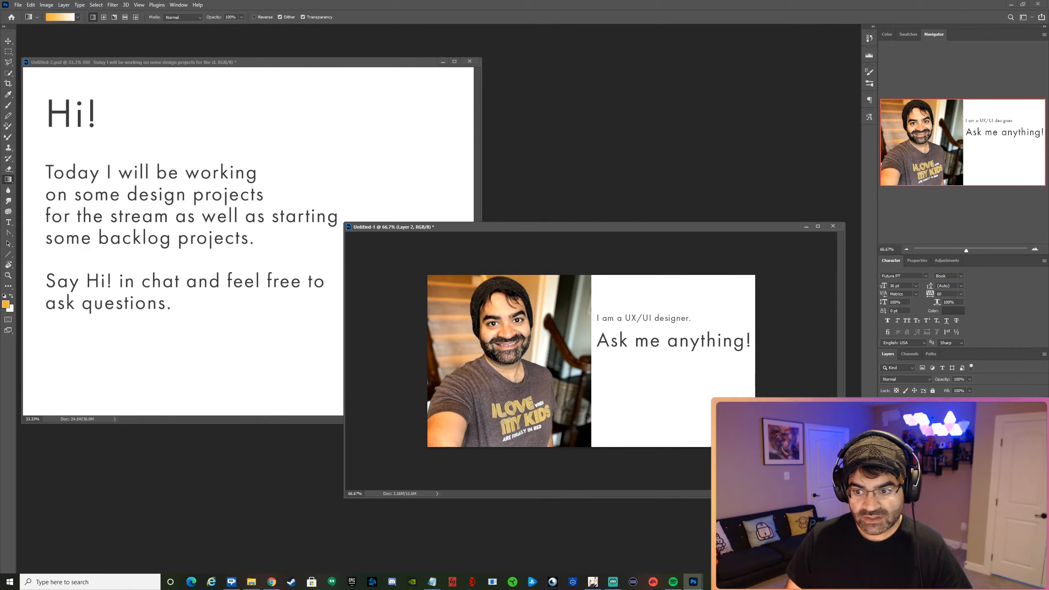
click(885, 407)
click(885, 423)
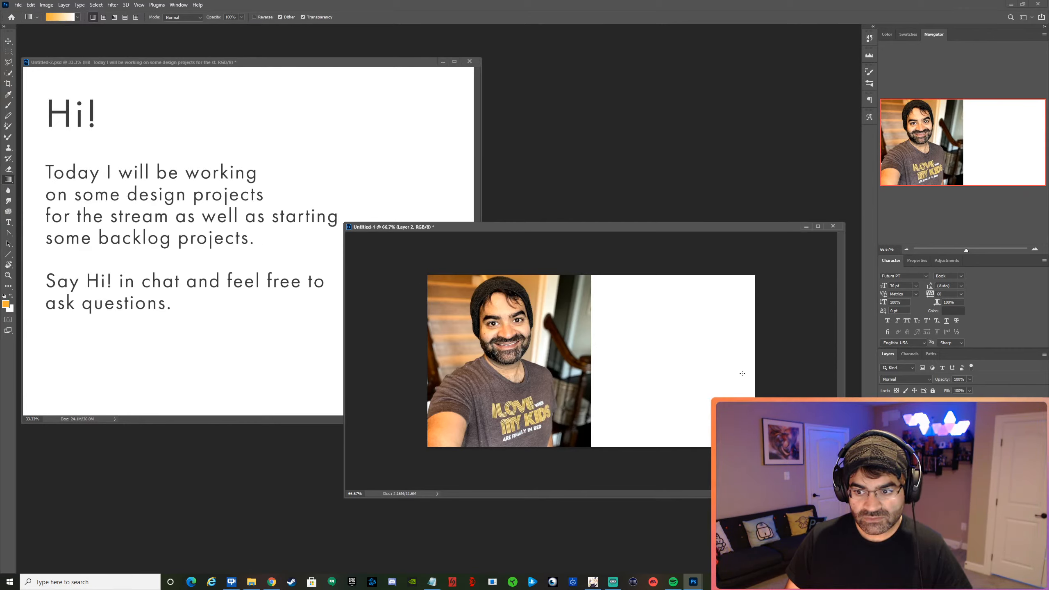
Set the foreground color to the gray-brown #685a5a sampled from the shirt in the photo.
key(i)
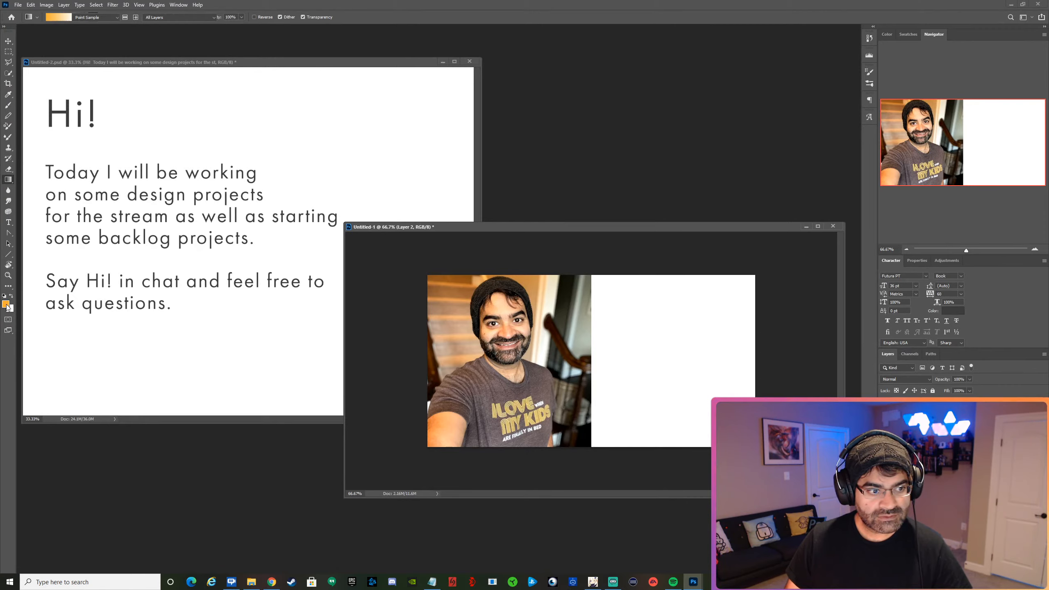
key(n)
click(539, 375)
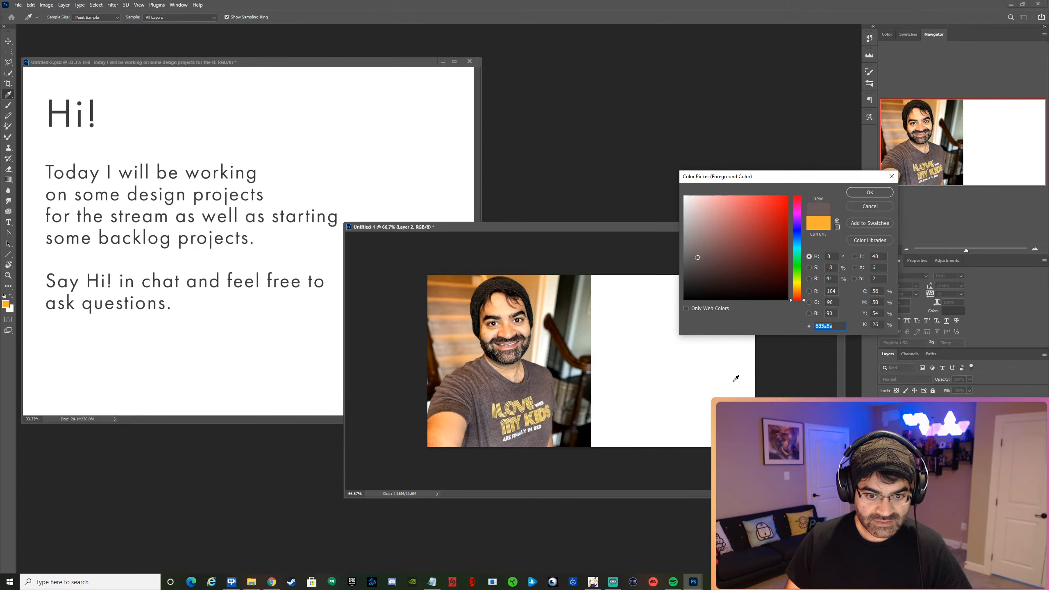
click(869, 193)
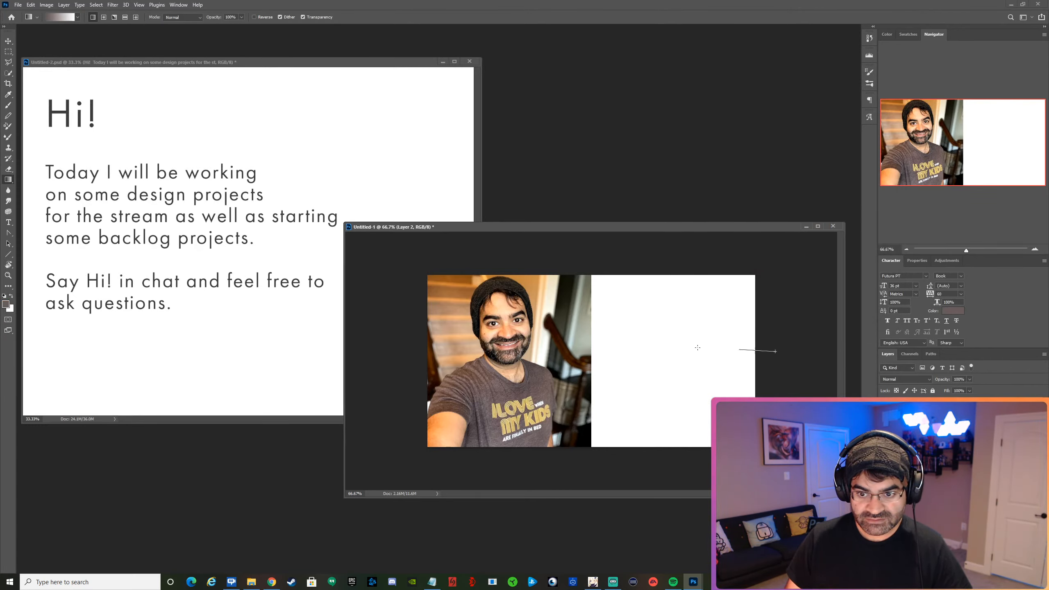
Try a linear gradient across the canvas, undo it, and confirm white as the background color.
drag(580, 347, 580, 346)
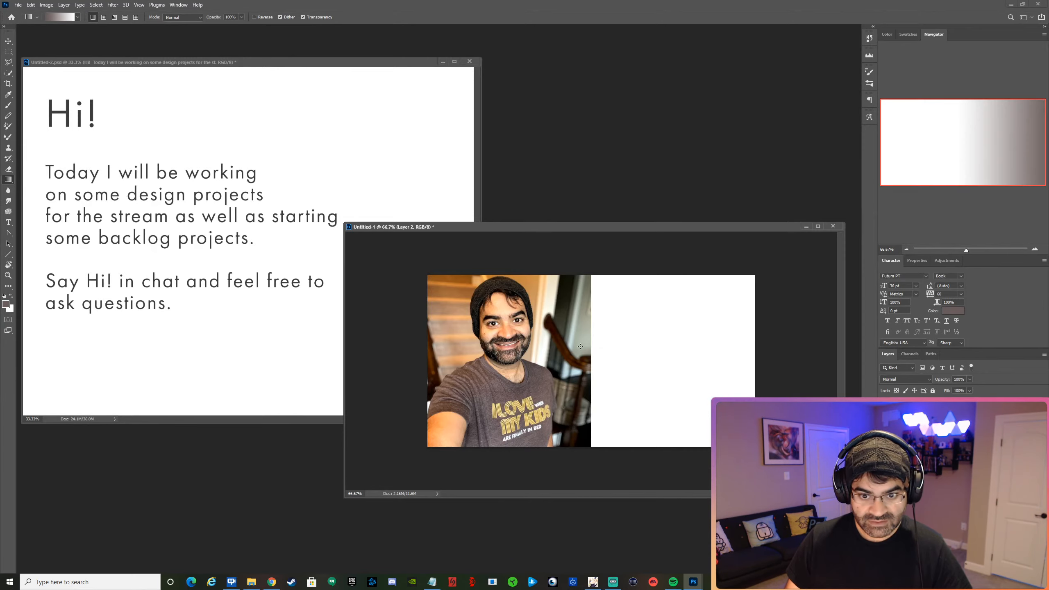
key(ctrl+z)
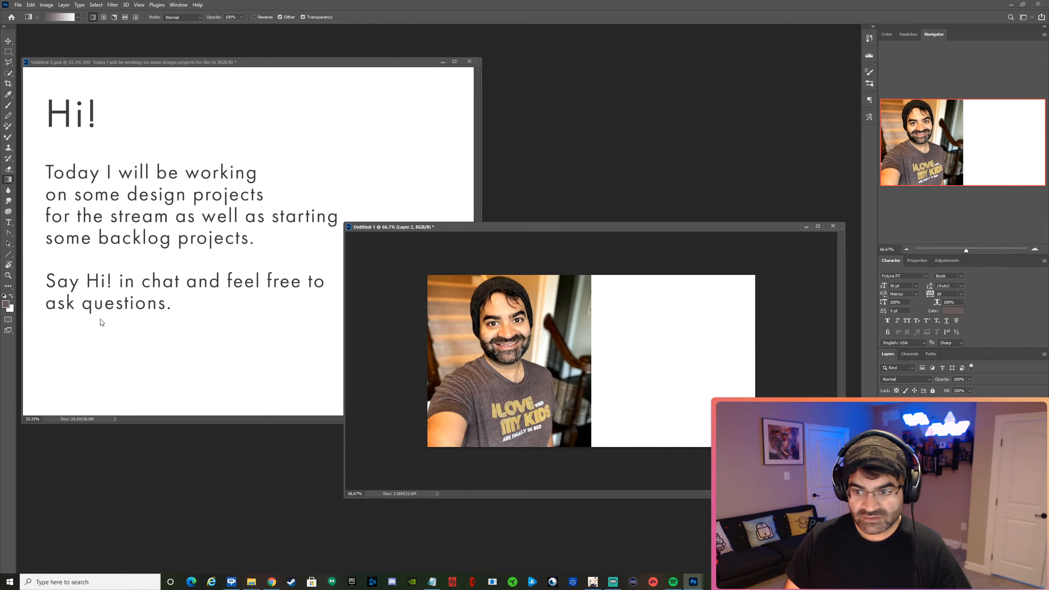
key(i)
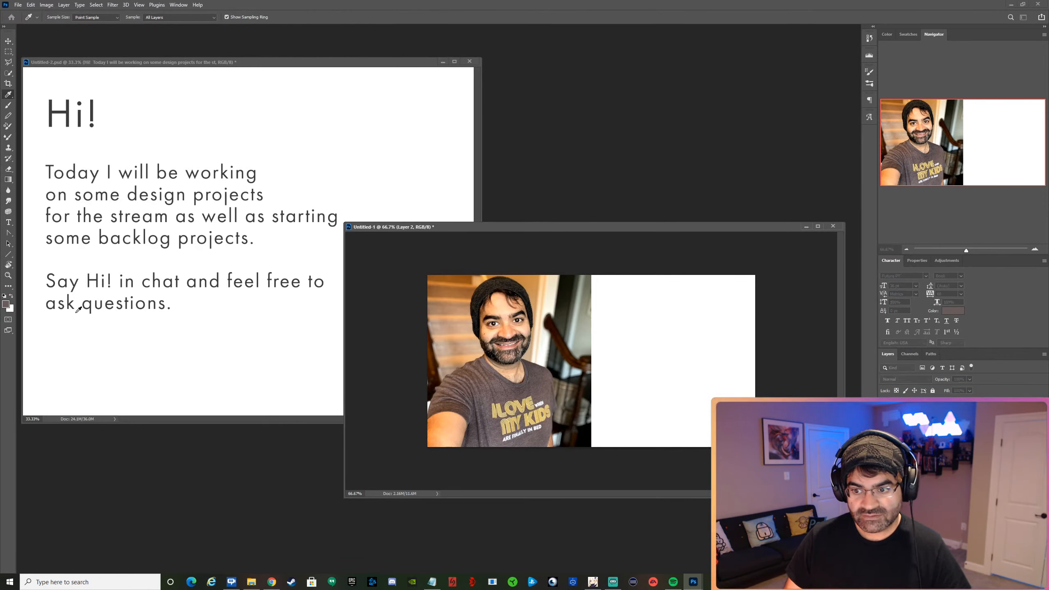
click(11, 309)
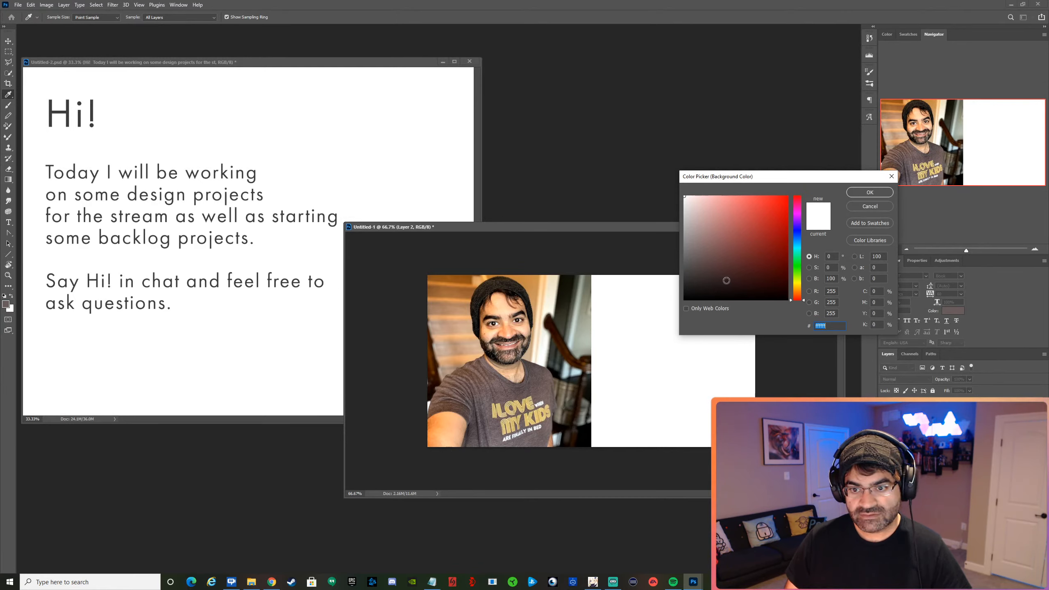
click(869, 193)
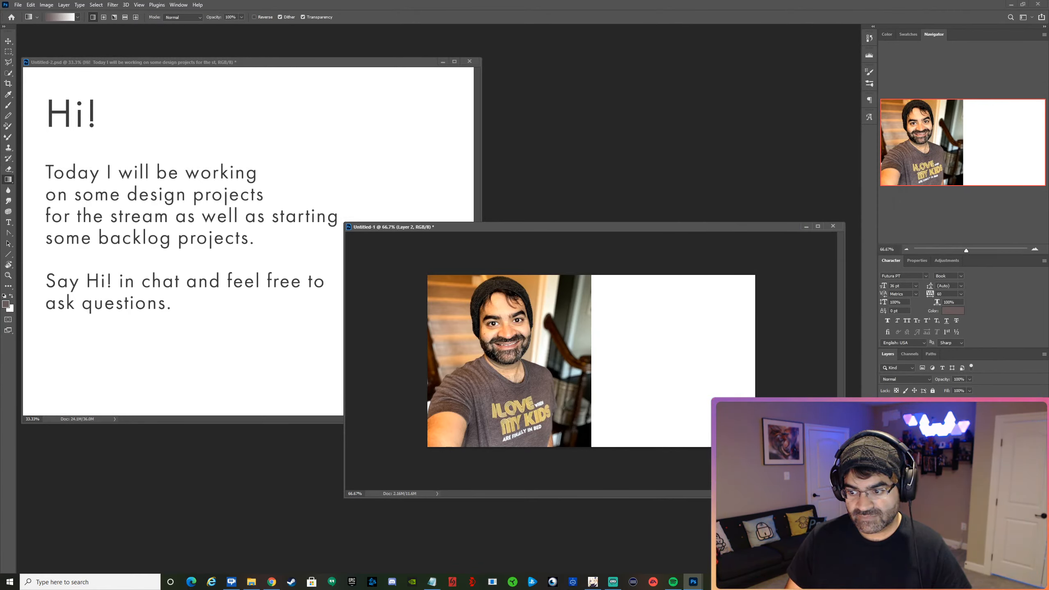
Add a linear gradient fill layer over the photo, set its angle to about -178.08°, and shift the gradient toward the photo.
click(913, 424)
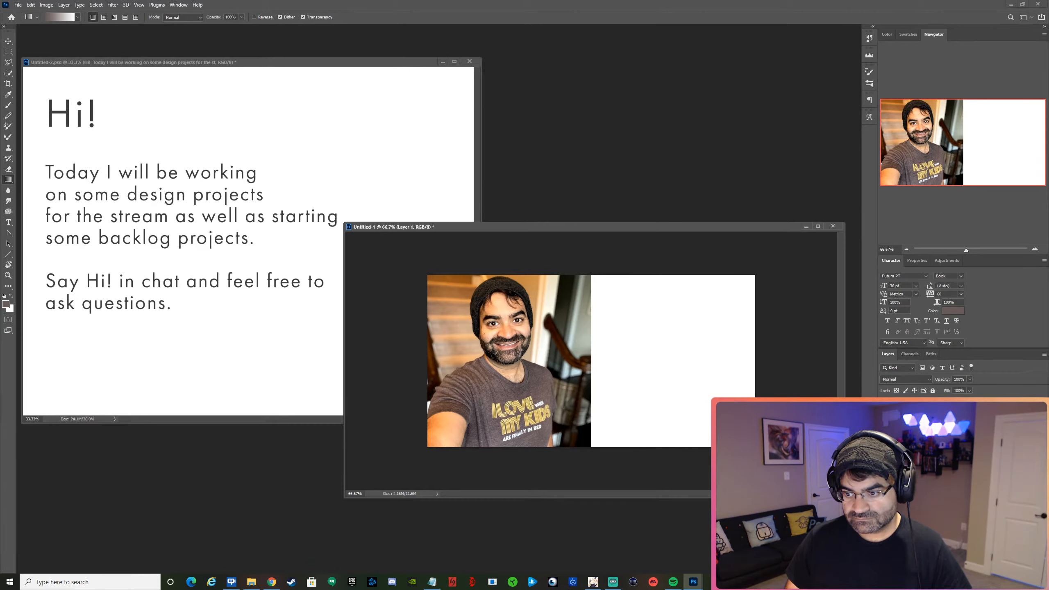
click(981, 422)
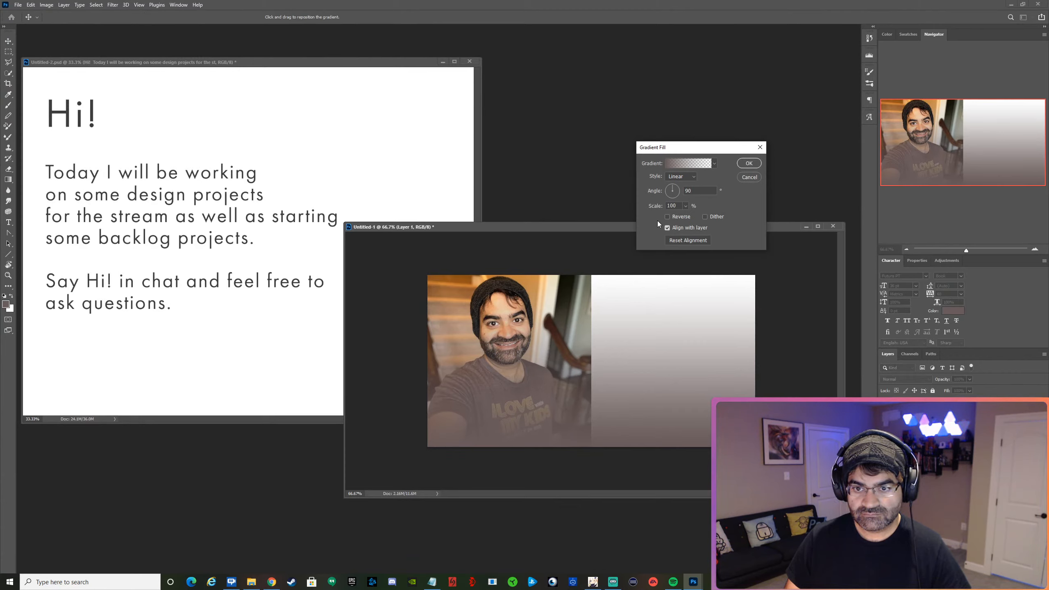
drag(674, 193, 661, 193)
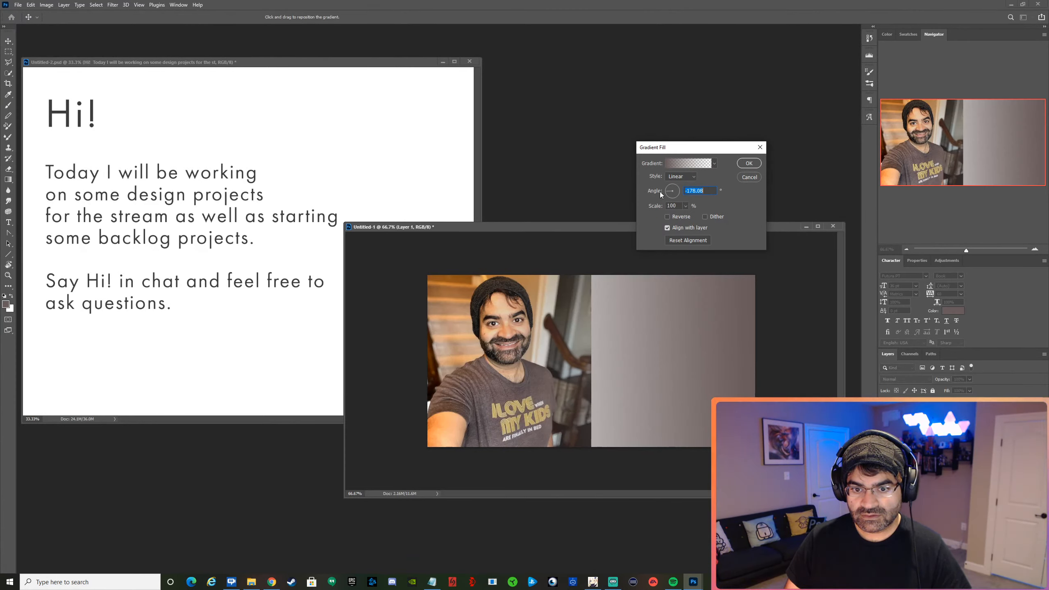
drag(666, 387, 599, 375)
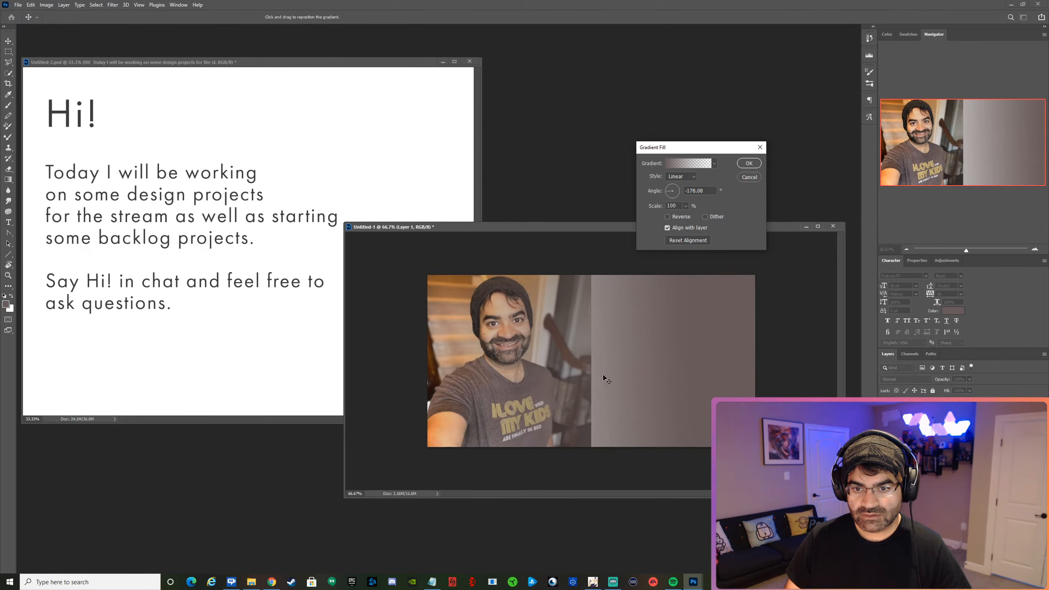
Add a color stop at 67% in the gradient and move the transparent opacity stop to 66%, setting its opacity to 70%.
click(695, 165)
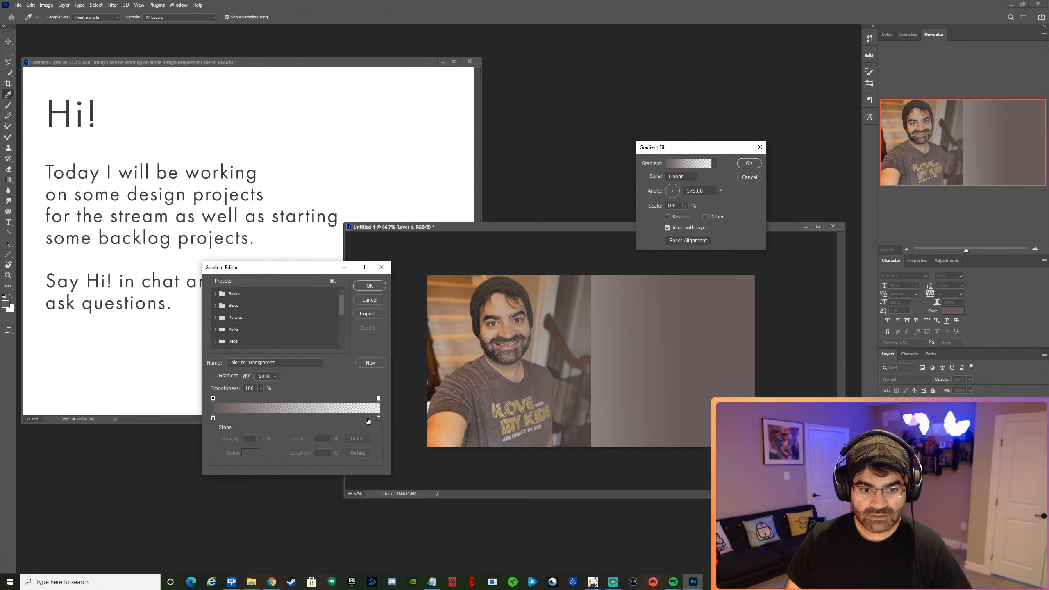
click(332, 419)
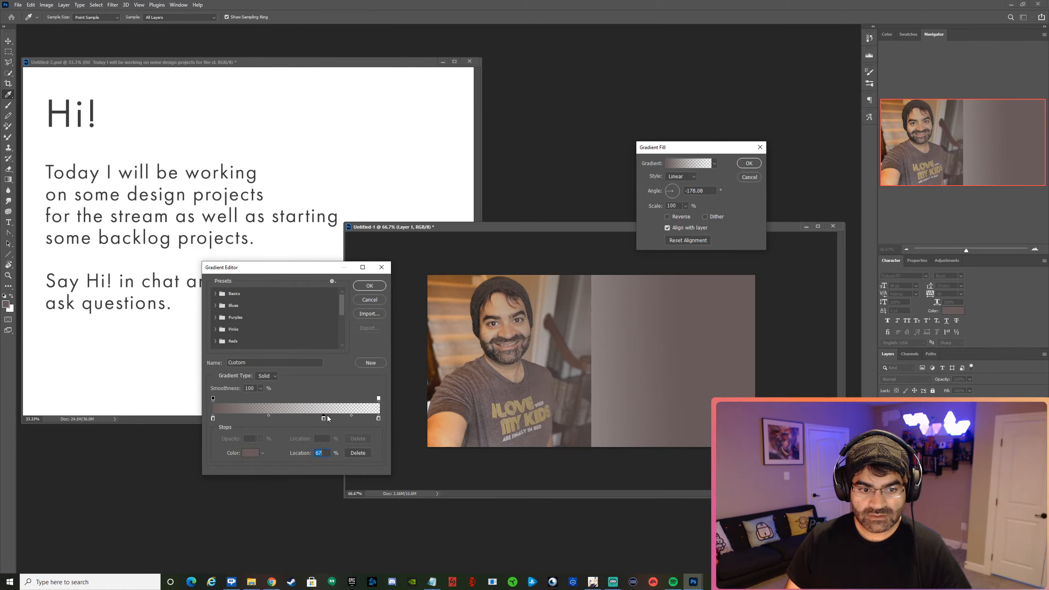
drag(379, 398, 322, 402)
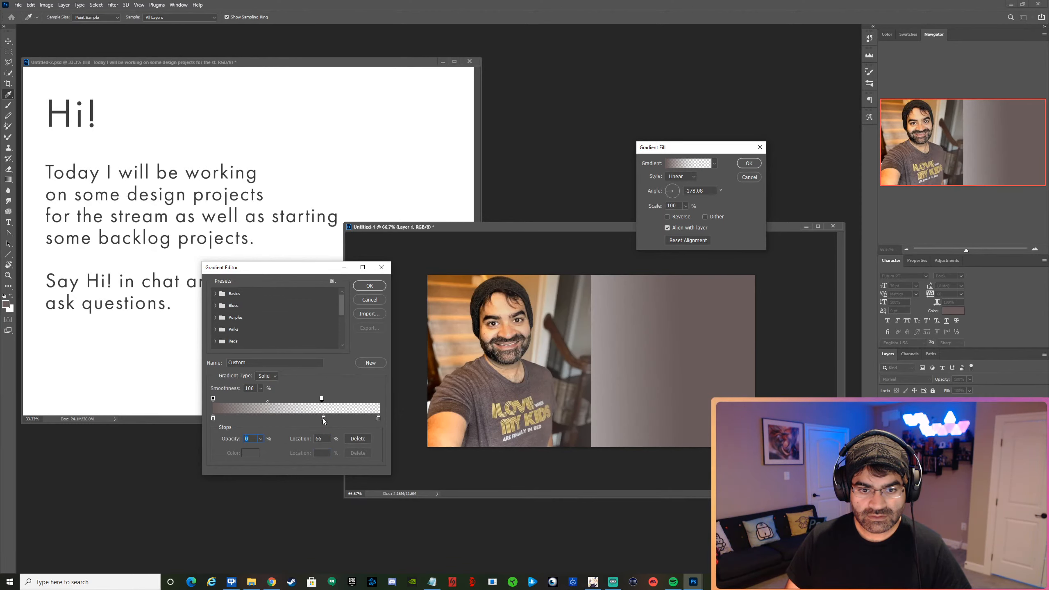
text(70)
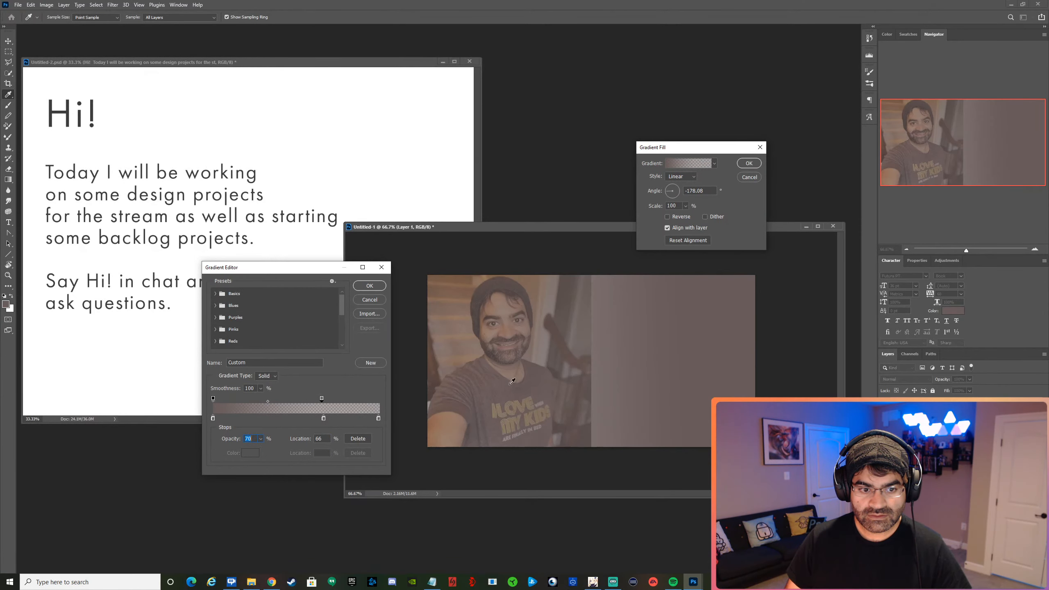
click(324, 418)
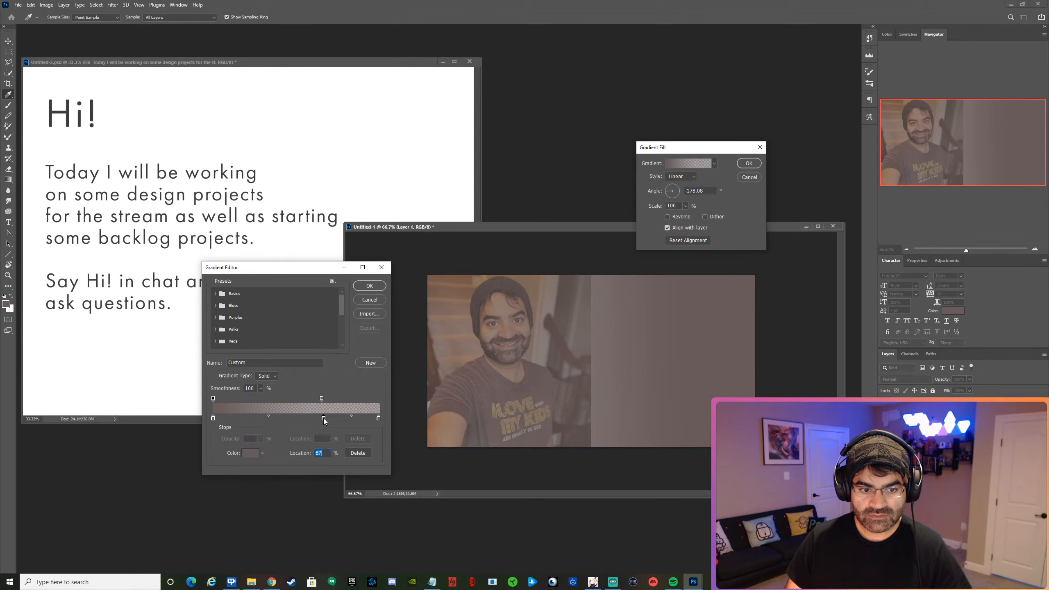
click(249, 453)
text(ffffff)
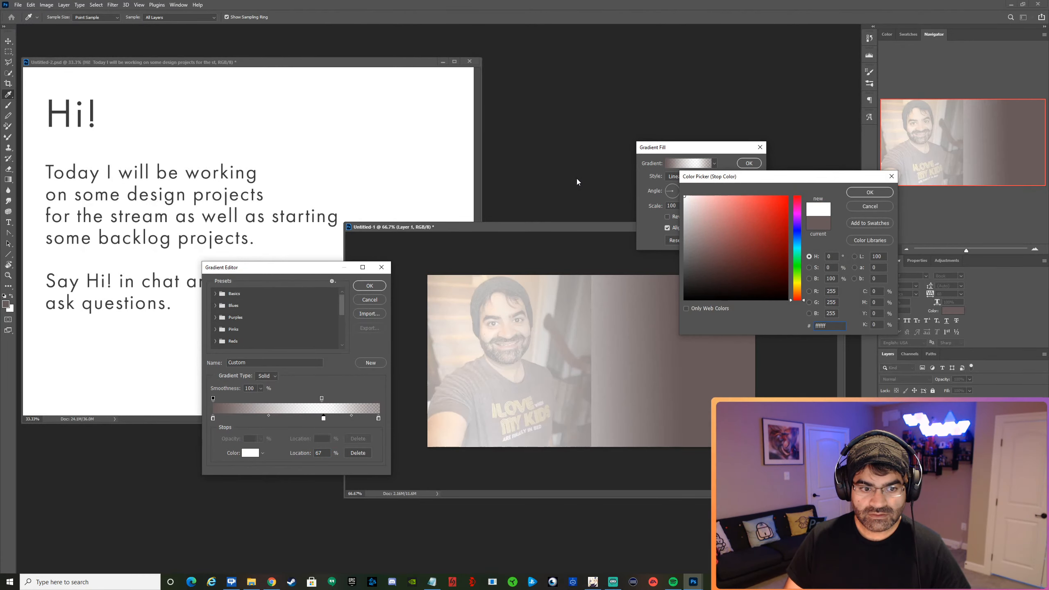
click(871, 208)
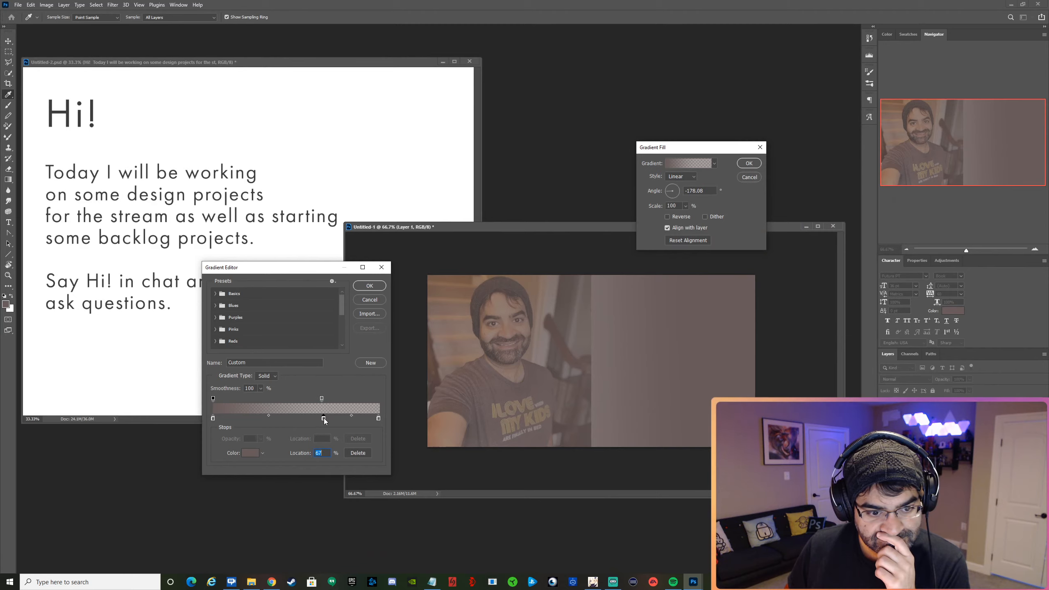
Move the gradient's end color stop to 66% and set the 66% opacity stop to 0% opacity.
drag(379, 419, 323, 419)
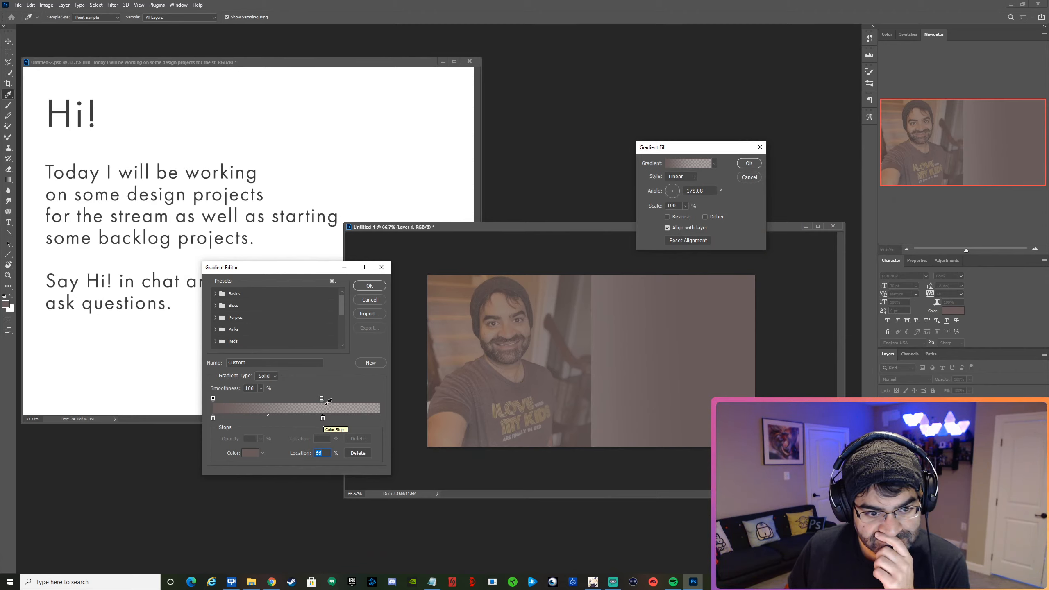
click(322, 399)
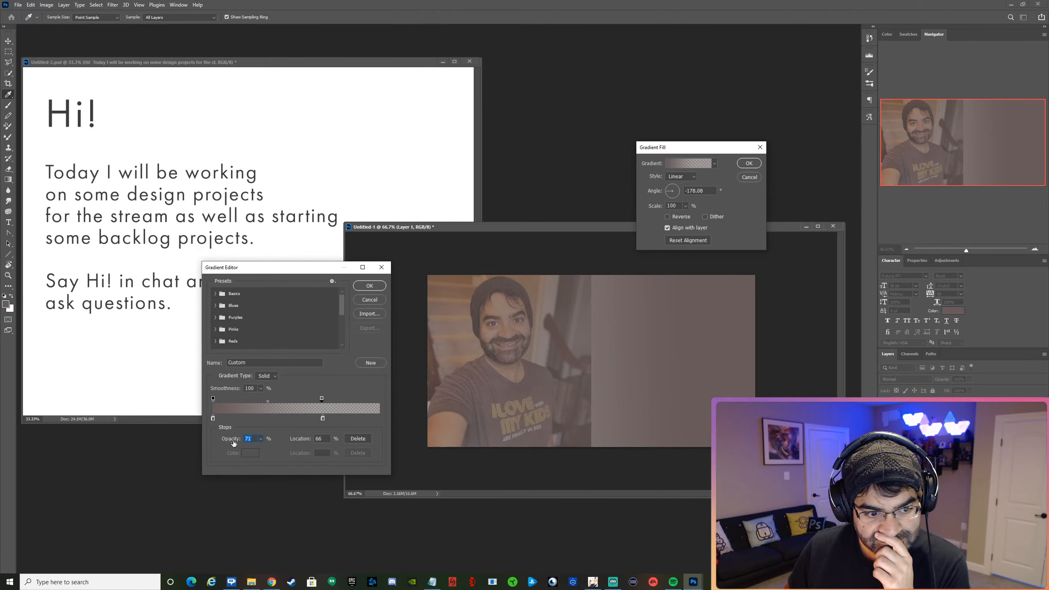
drag(233, 443, 119, 436)
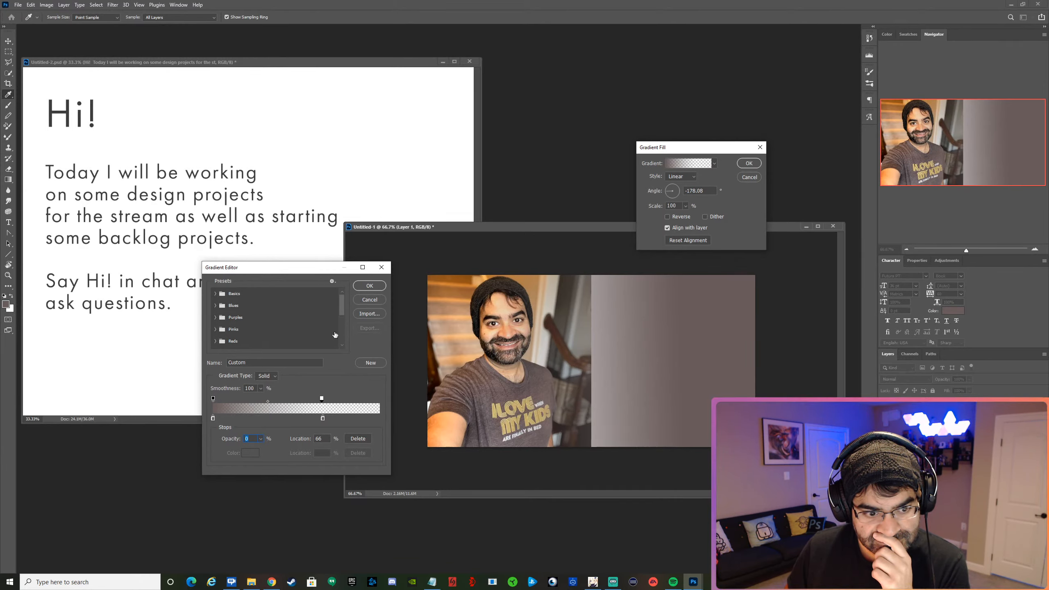
Move the gradient's starting color stop and opaque opacity stop to about 30%, and apply the gradient fill.
drag(213, 418, 253, 399)
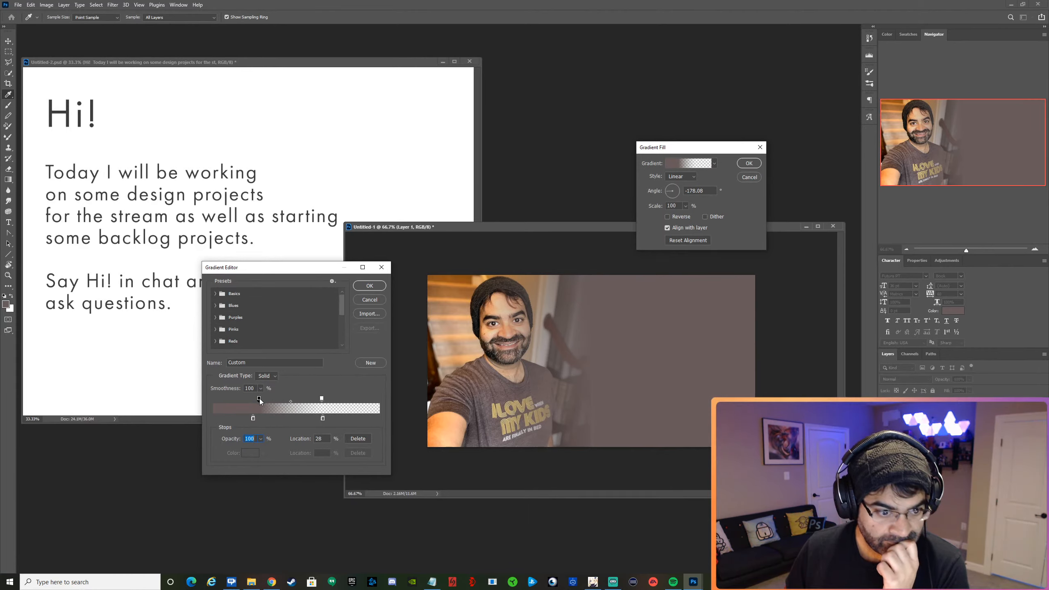
drag(259, 399, 262, 418)
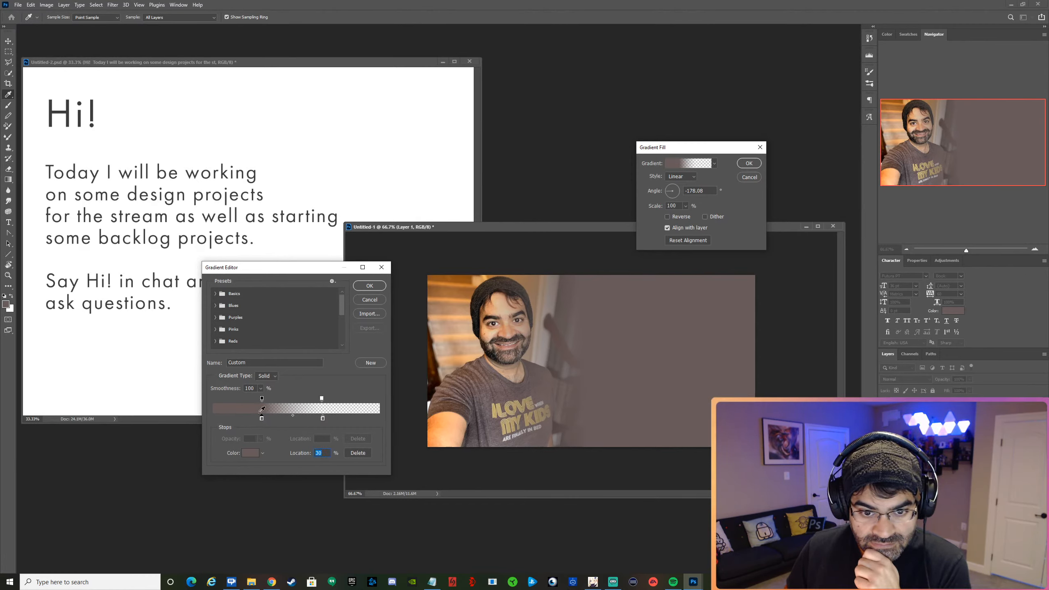
click(370, 290)
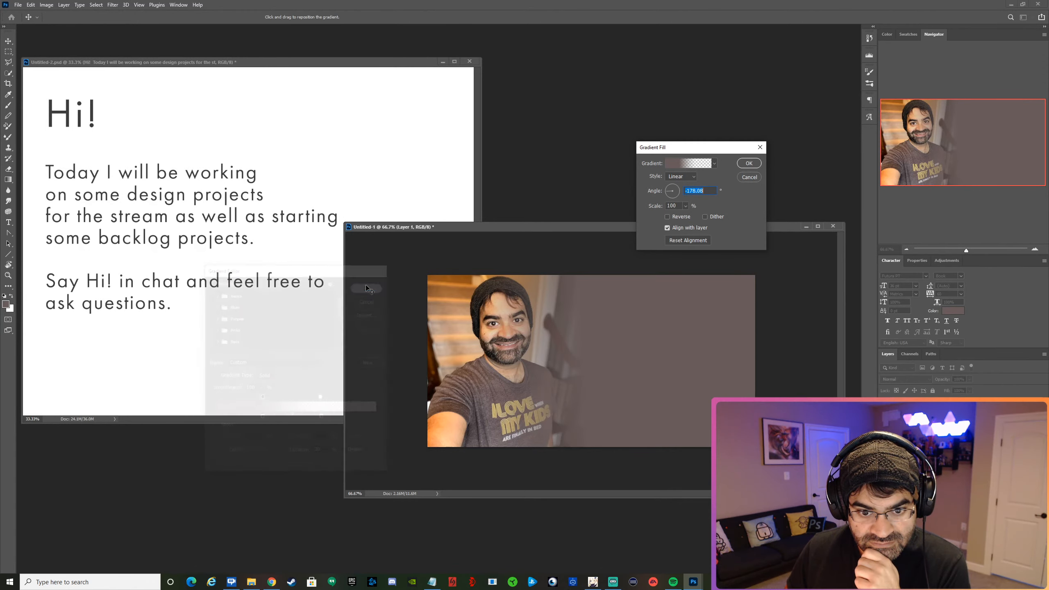
mouse_move(646, 328)
mouse_down()
mouse_move(682, 329)
mouse_move(660, 330)
mouse_up()
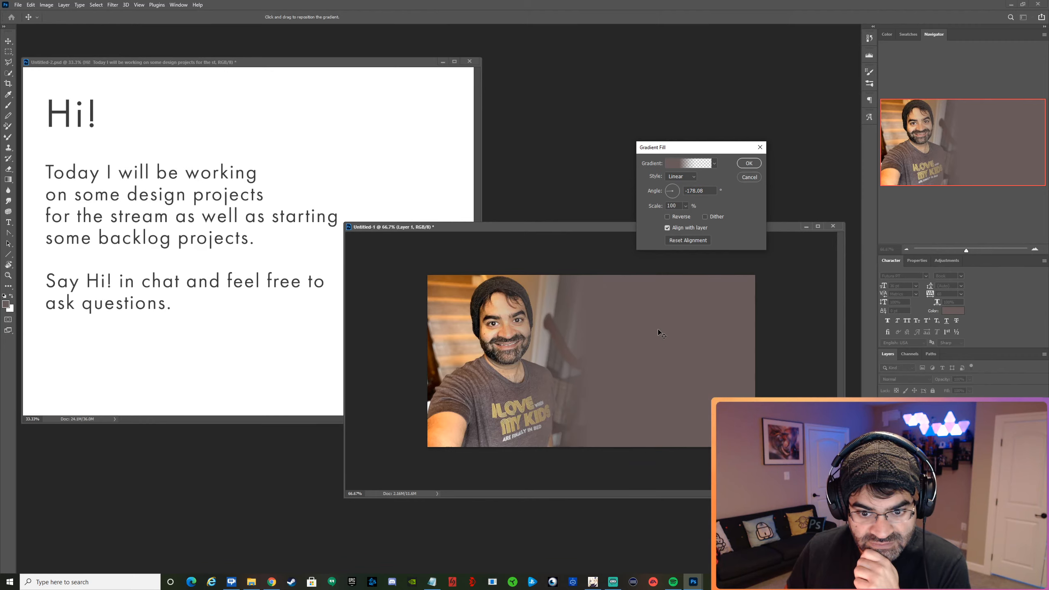
click(757, 163)
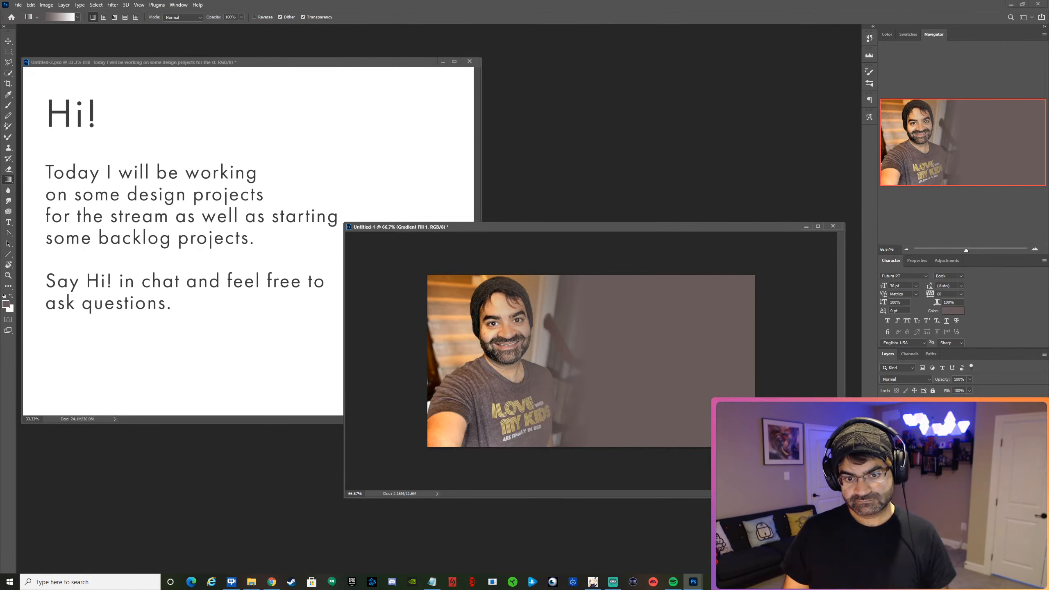
Recolor the gradient fill's 30% color stop with a dark reddish brown sampled from the shirt sleeve area of the photo, and apply it.
double_click(901, 407)
click(666, 163)
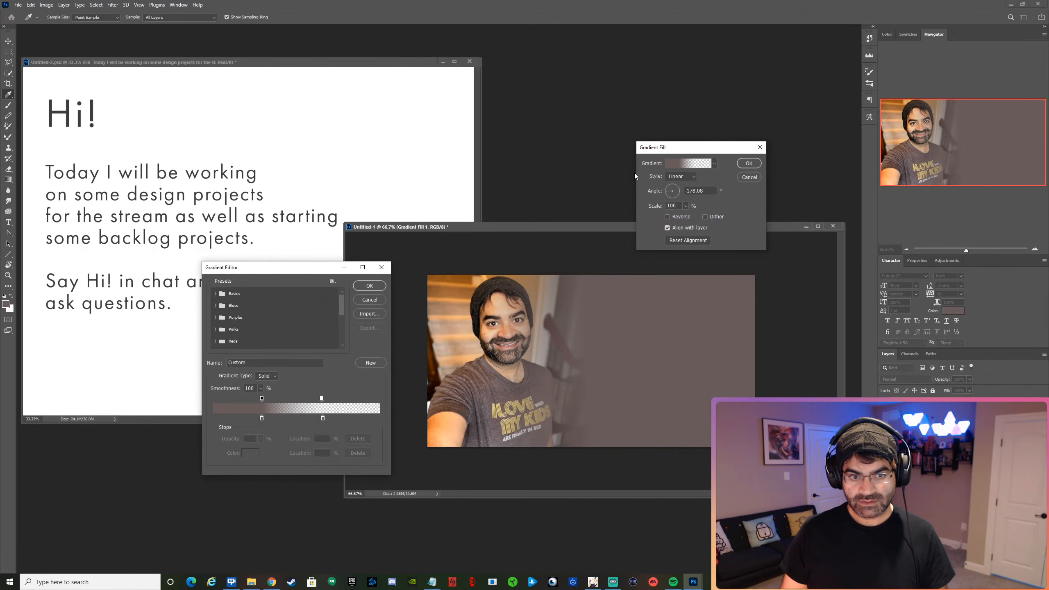
click(262, 419)
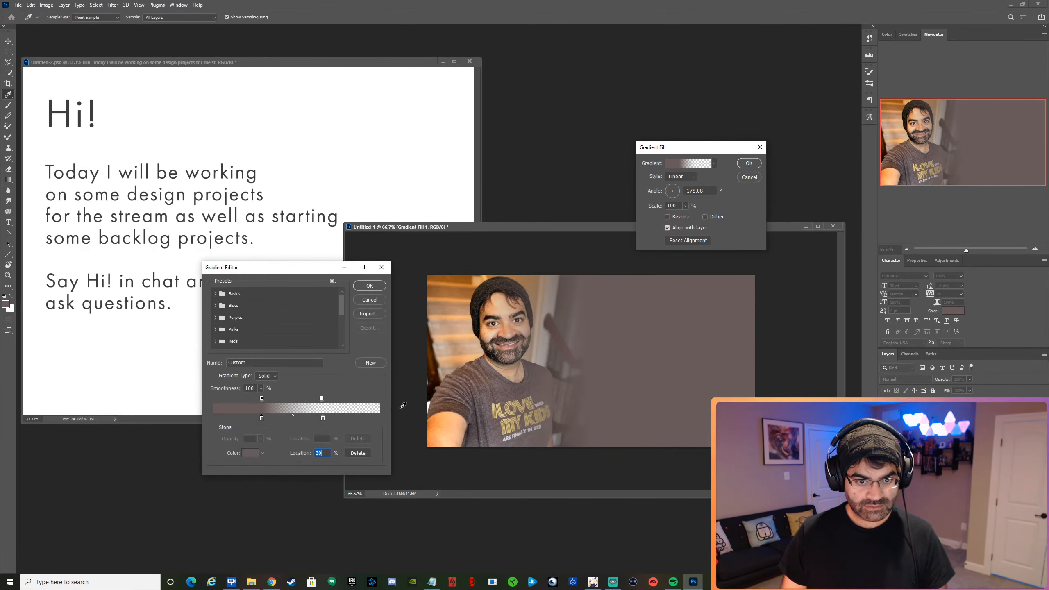
click(459, 401)
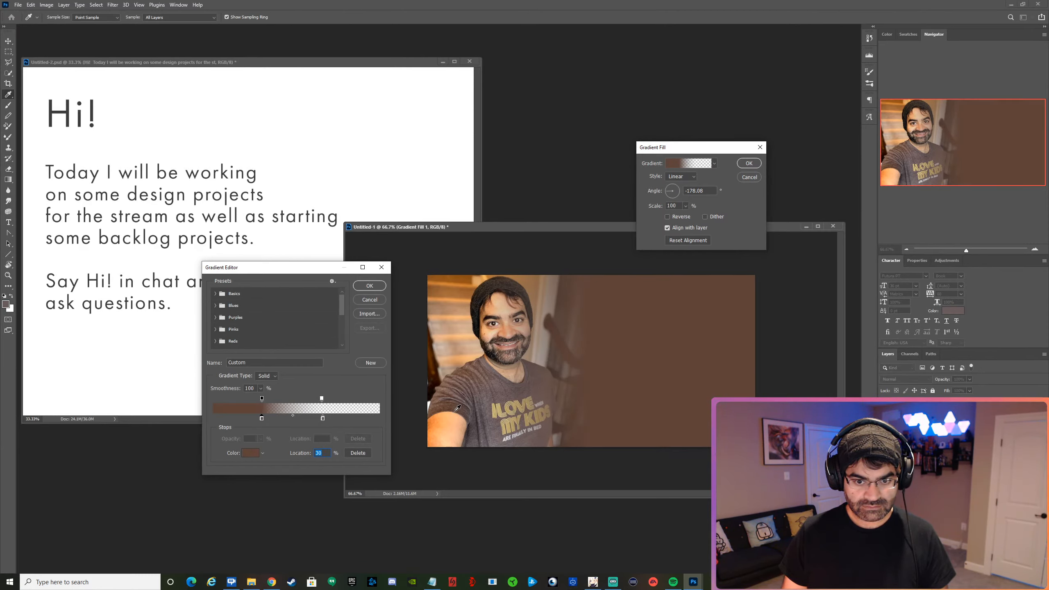
click(461, 398)
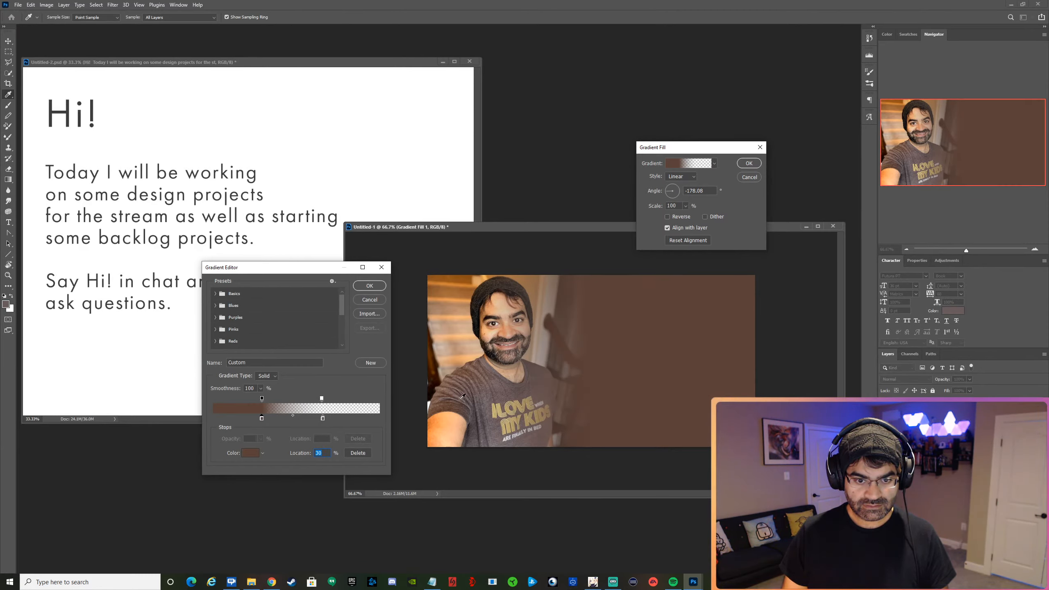
click(436, 375)
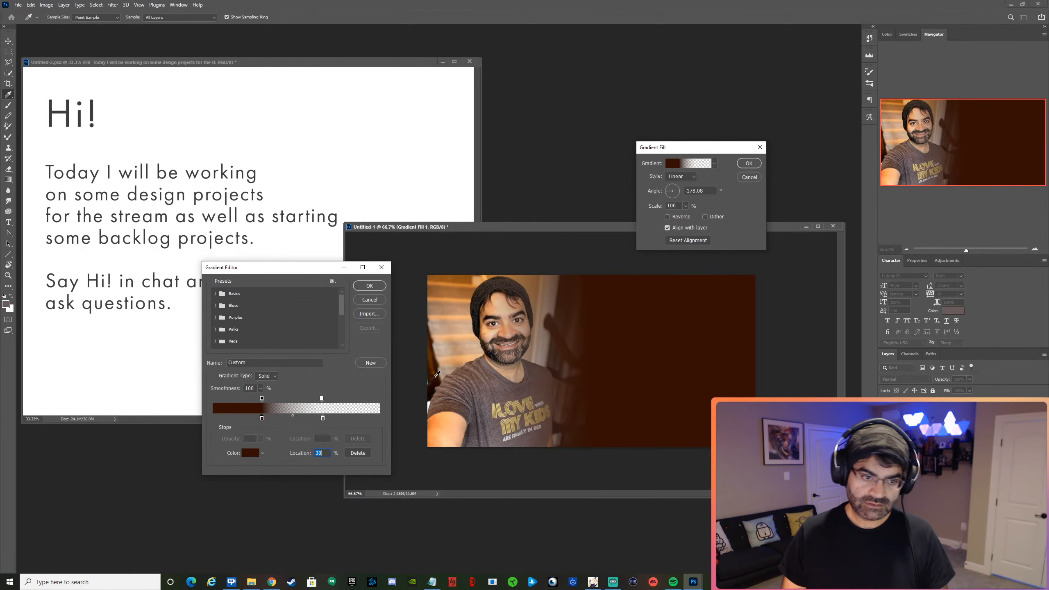
click(435, 360)
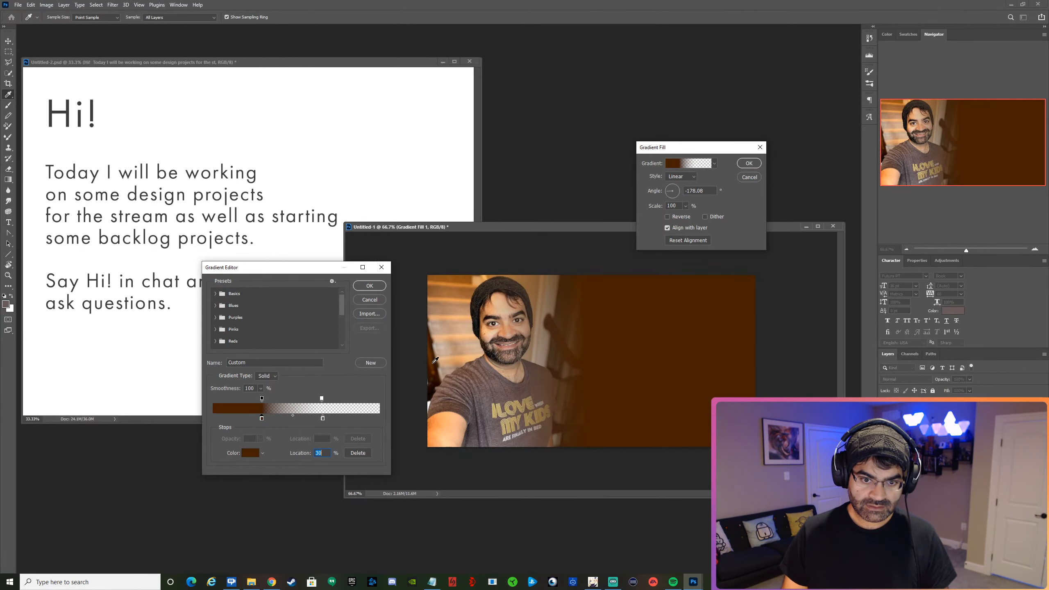
click(451, 402)
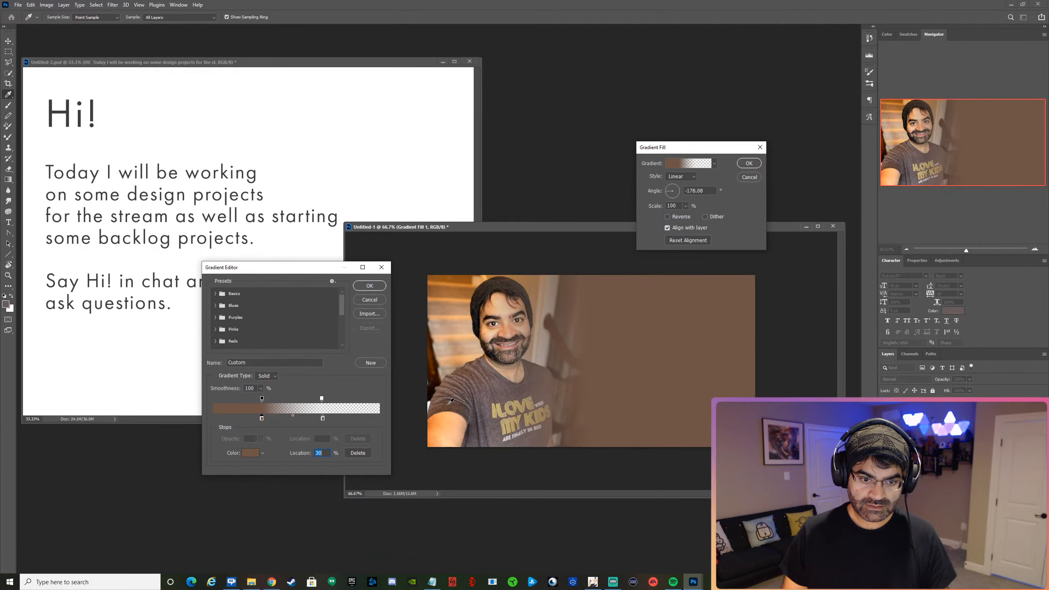
click(455, 408)
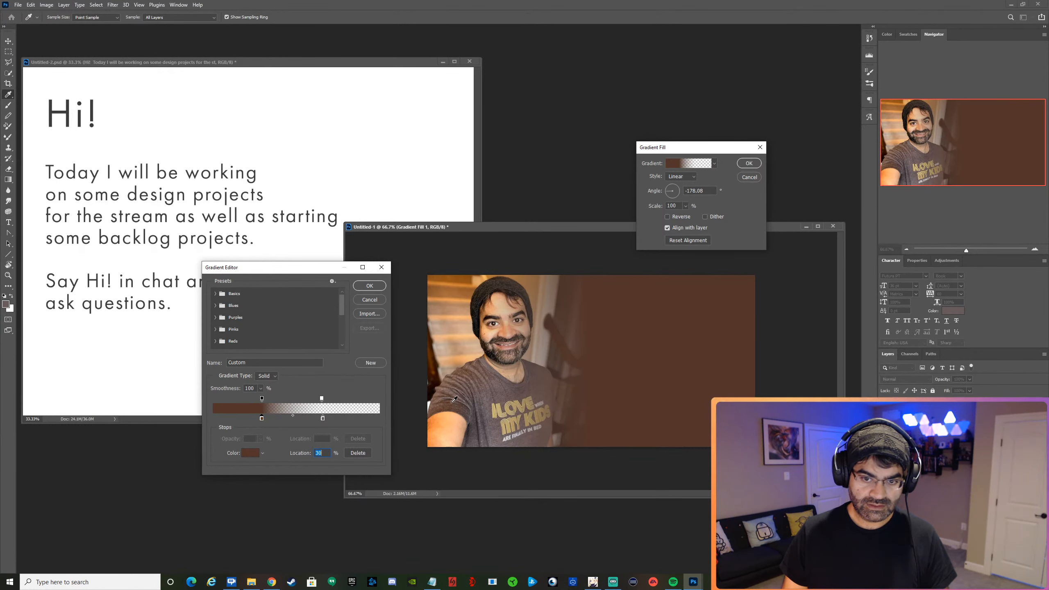
click(373, 288)
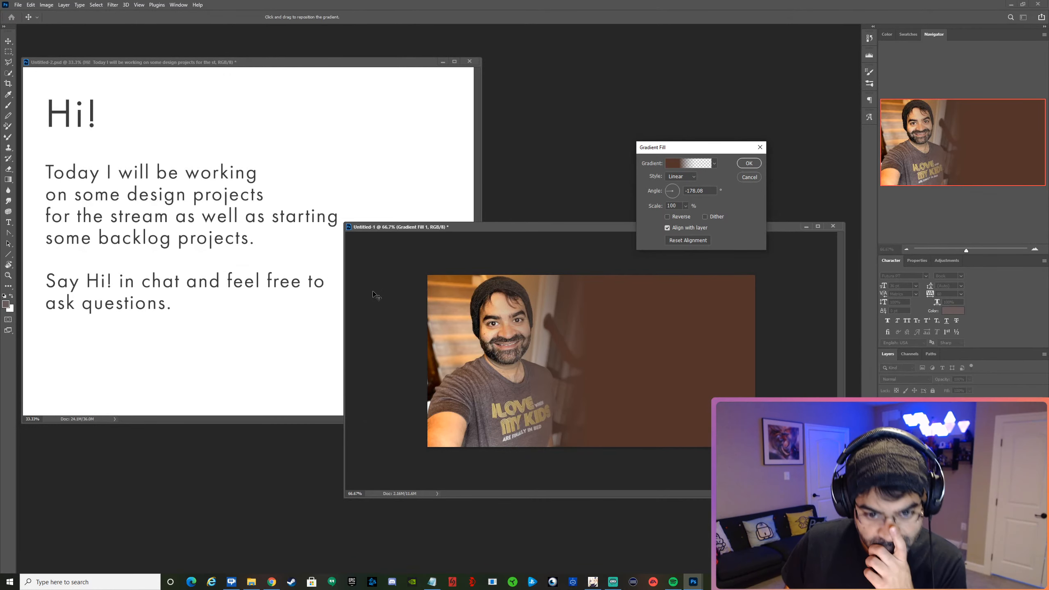
click(741, 165)
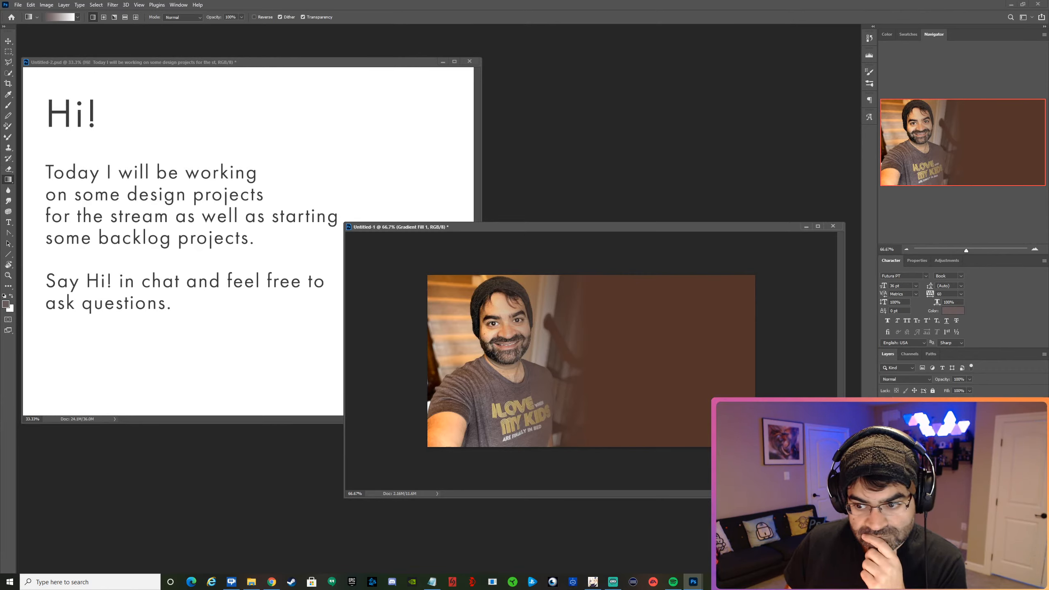
Reopen the gradient fill's settings, nudge the gradient slightly over the photo's edge, and apply it.
double_click(900, 406)
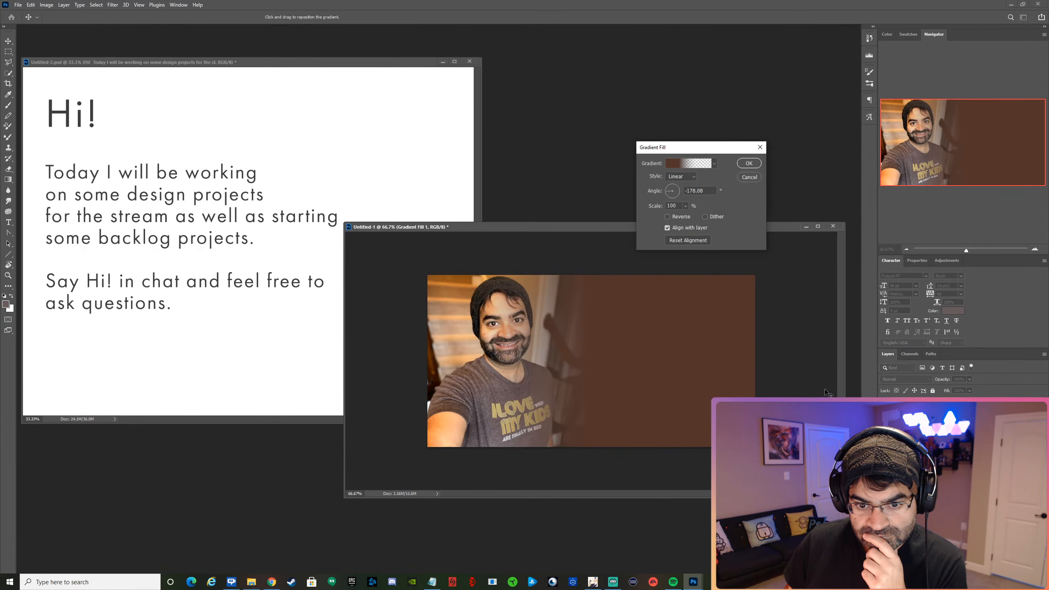
mouse_move(619, 318)
mouse_down()
mouse_move(664, 328)
mouse_move(619, 328)
mouse_up()
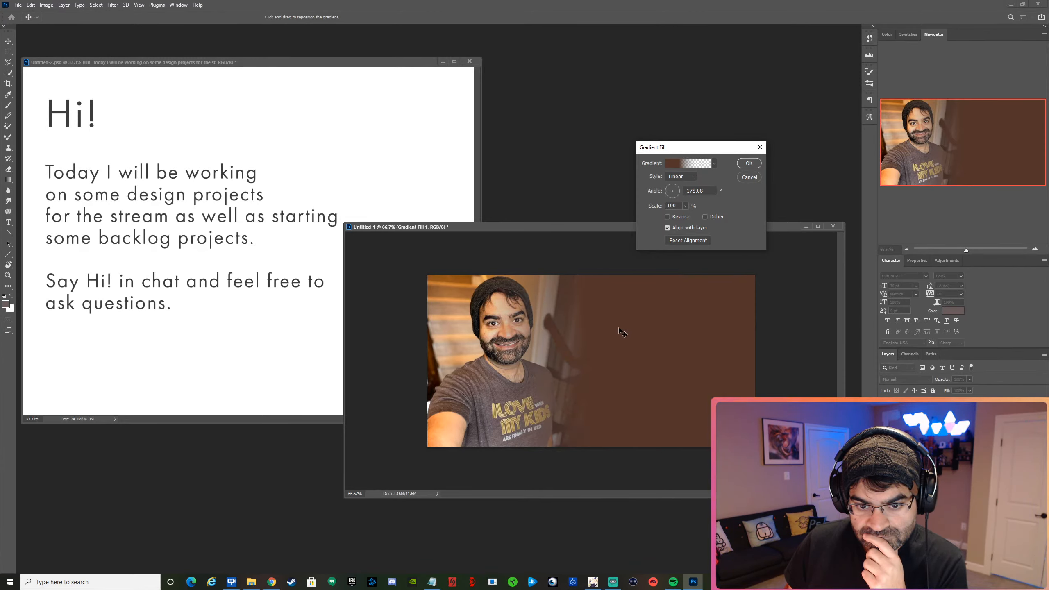
mouse_move(625, 332)
mouse_down()
mouse_move(636, 331)
mouse_move(621, 335)
mouse_up()
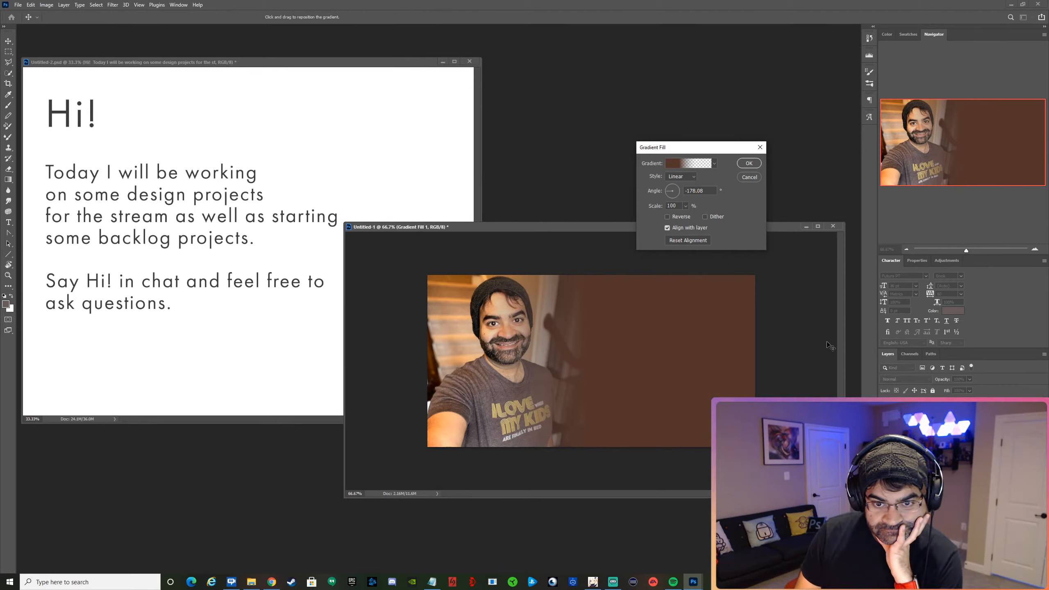
click(748, 163)
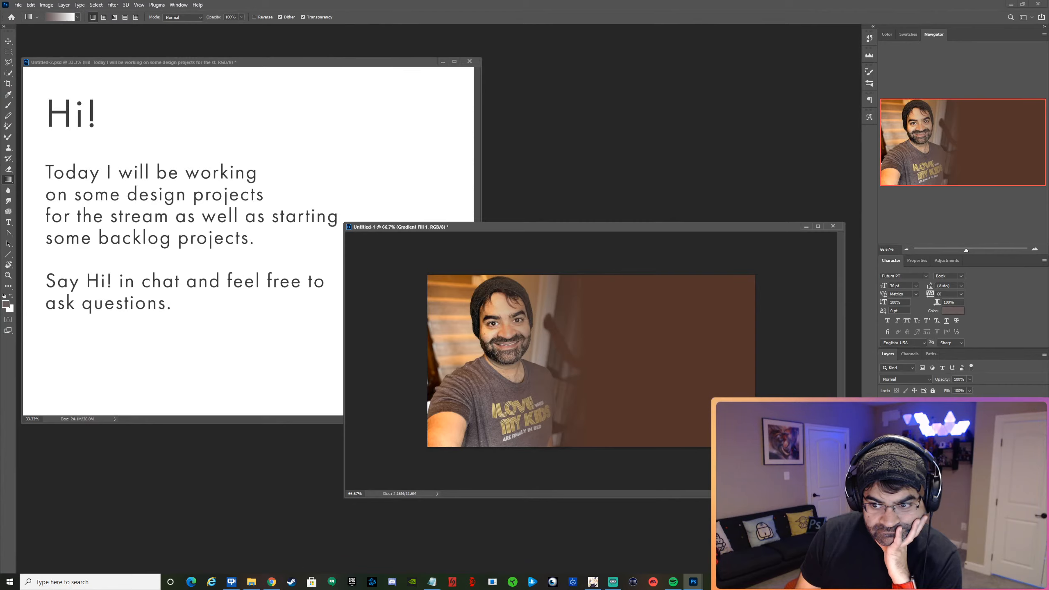
Recolor the "Ask me anything!" text with the light orange-tan skin tone #d09e79 sampled from the face in the photo.
click(925, 426)
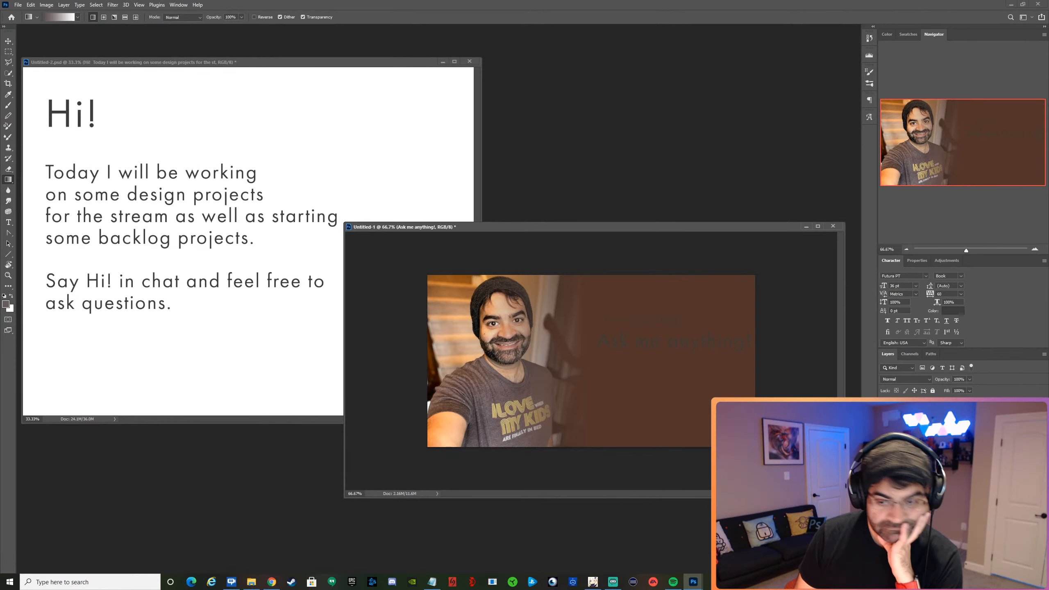
click(951, 313)
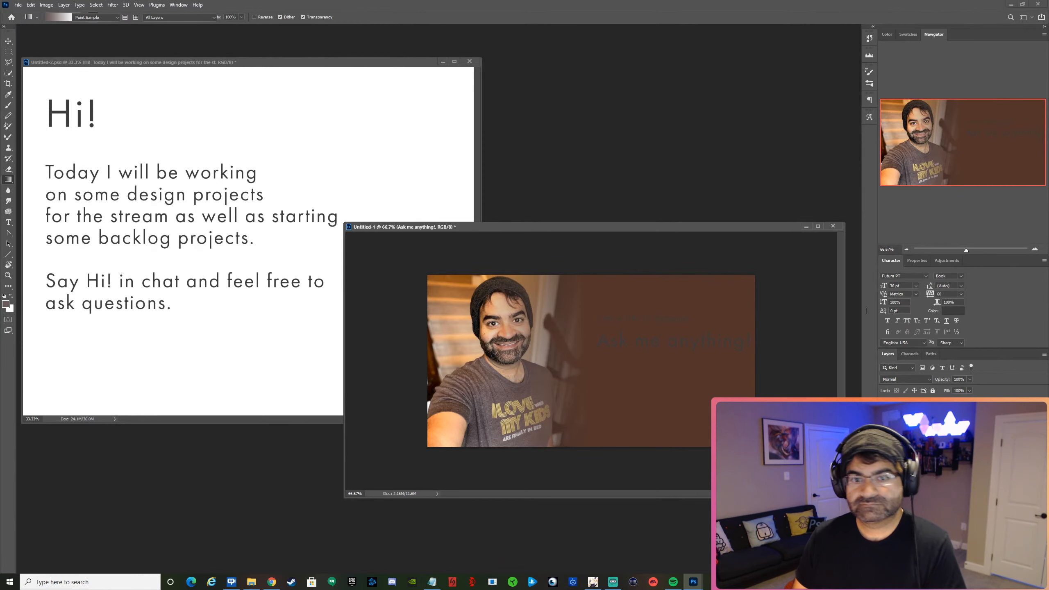
click(508, 314)
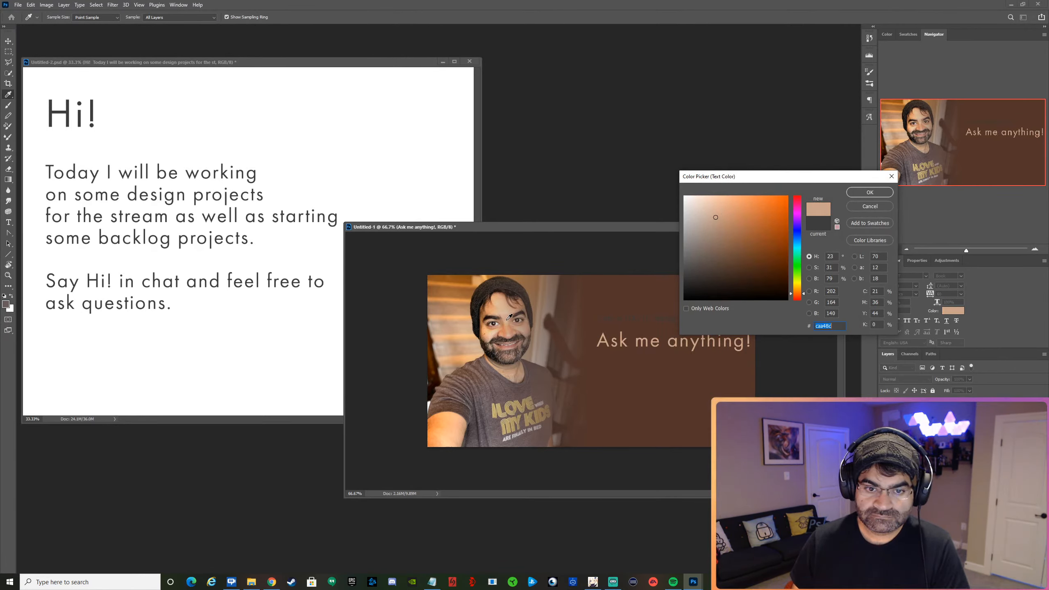
click(507, 318)
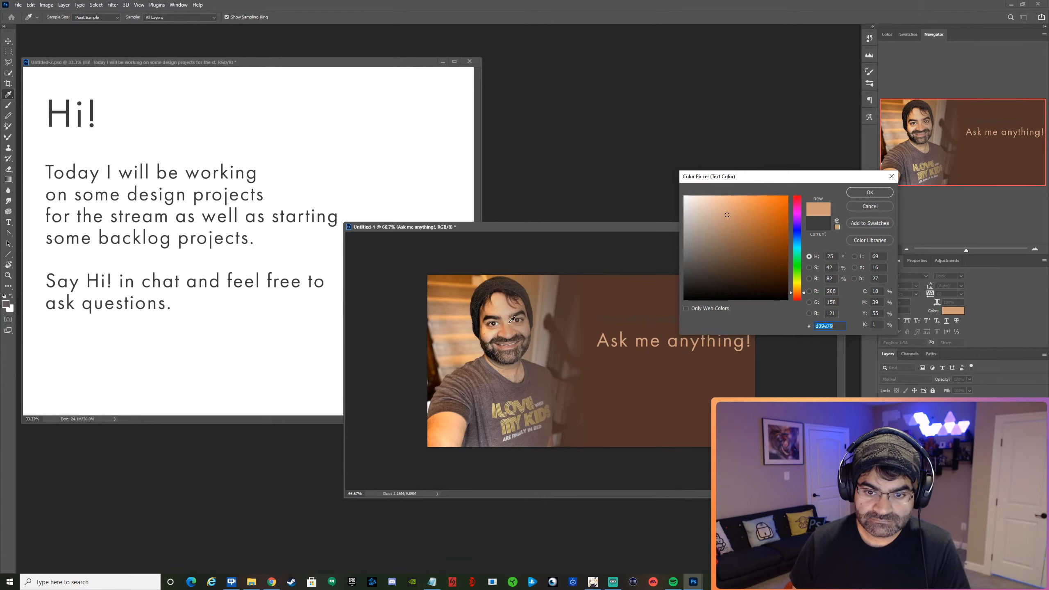
click(870, 193)
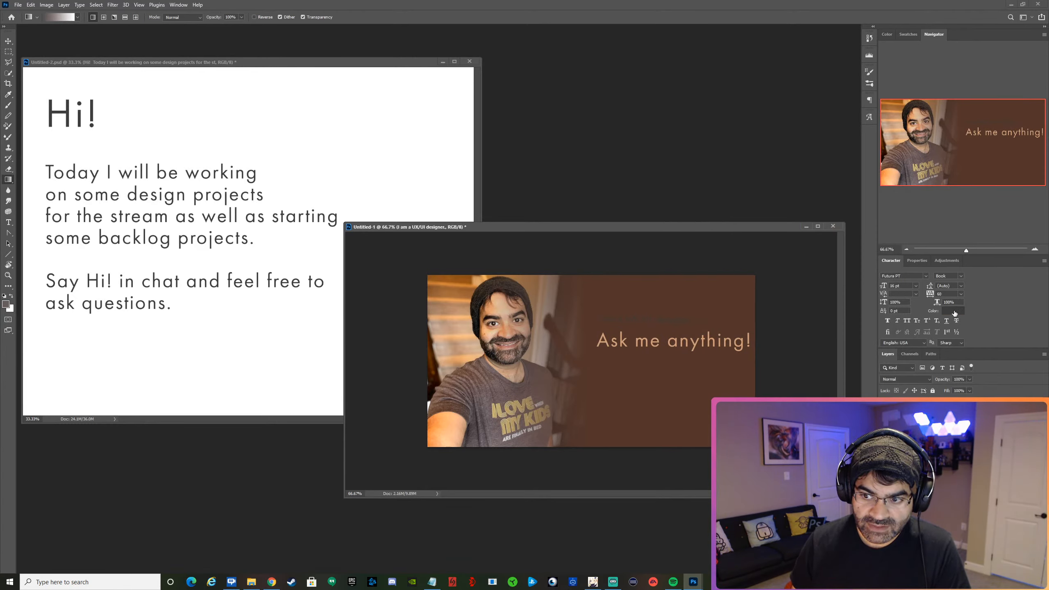
Recolor the "I am a UX/UI designer." text, trying several colors sampled from the photo and keeping the off-white #ddd9d7 from the eye area.
click(954, 312)
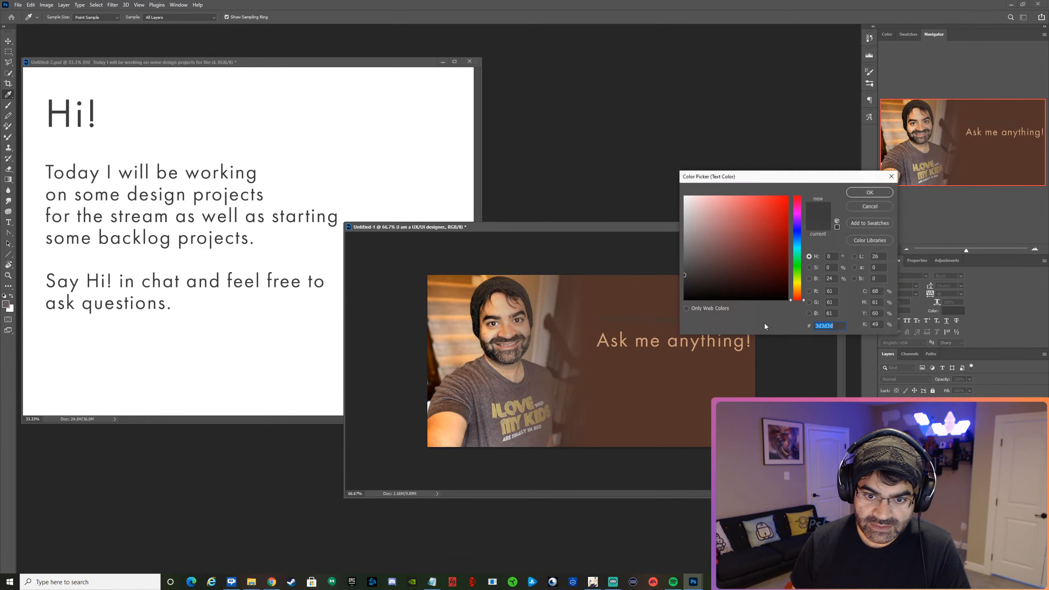
click(500, 321)
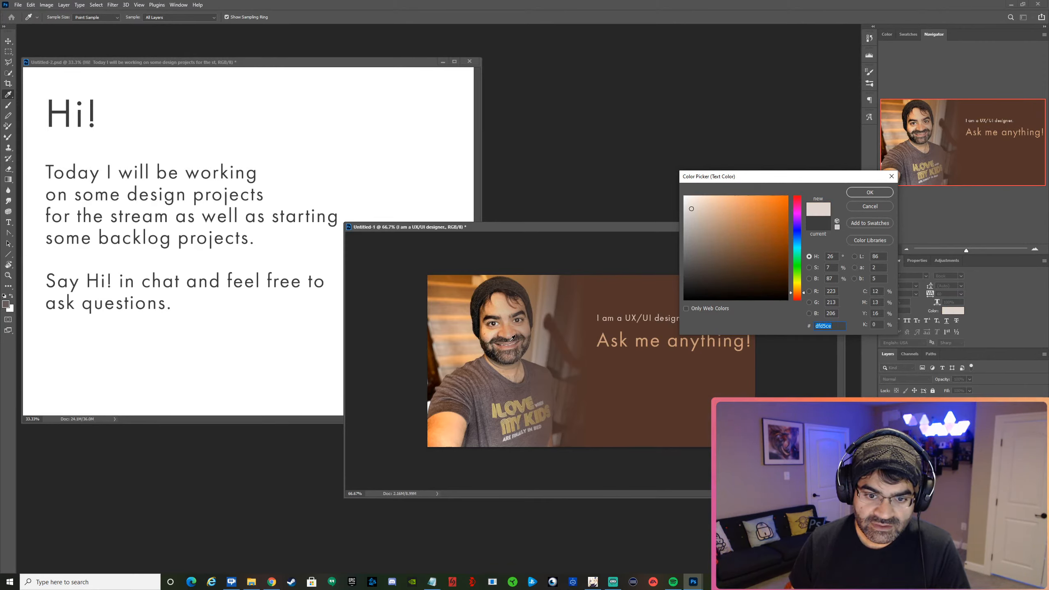
click(532, 395)
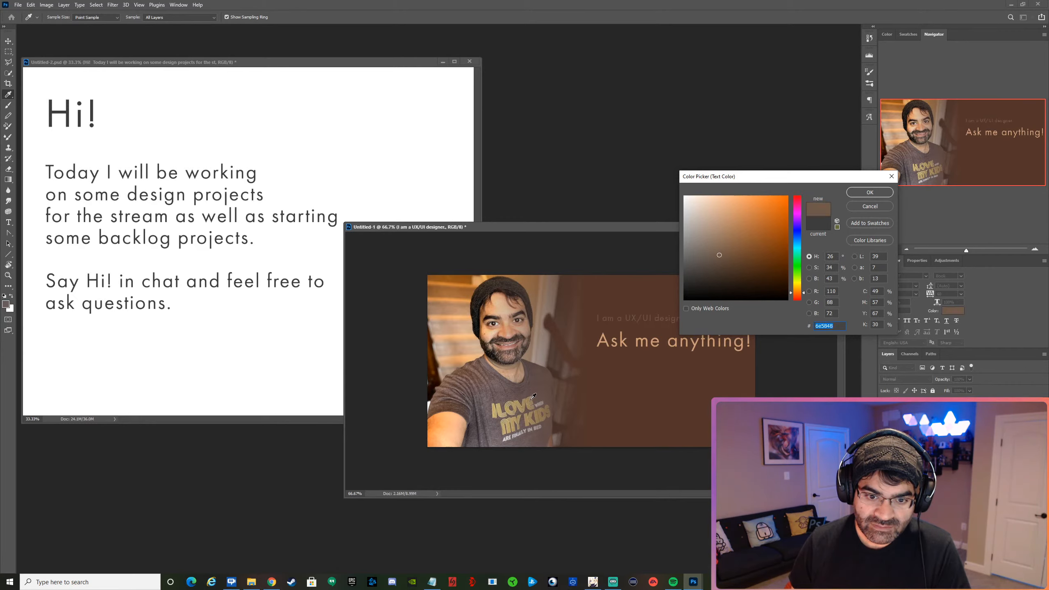
click(529, 398)
click(528, 401)
click(528, 400)
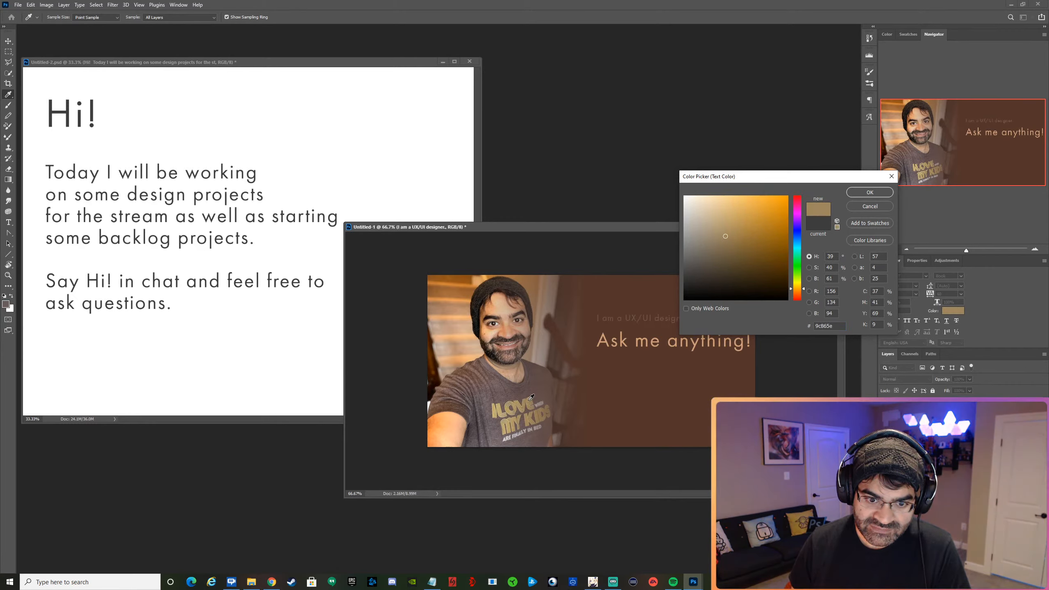
click(531, 396)
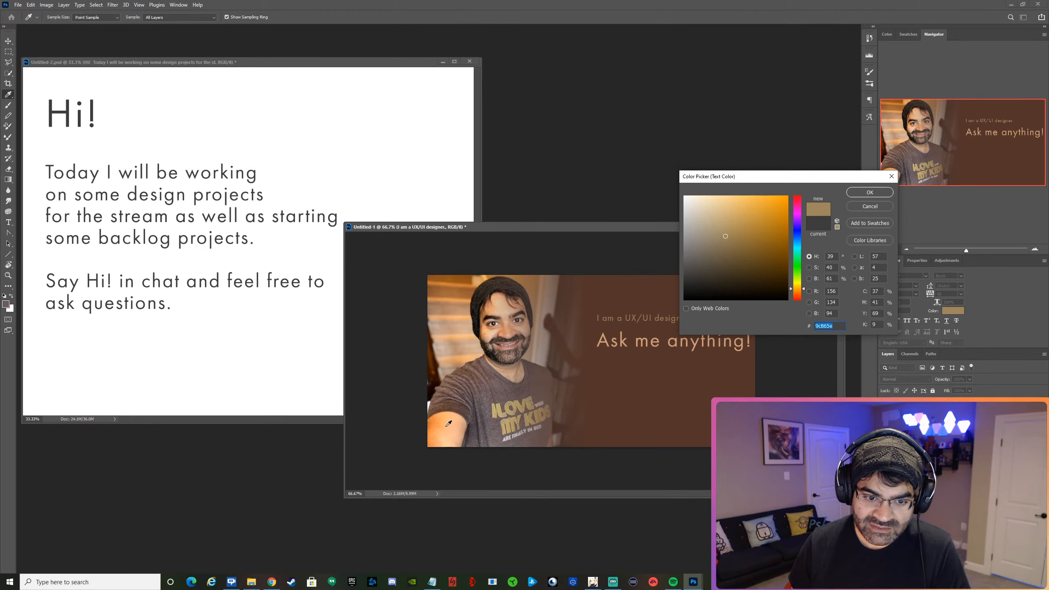
click(447, 427)
click(456, 422)
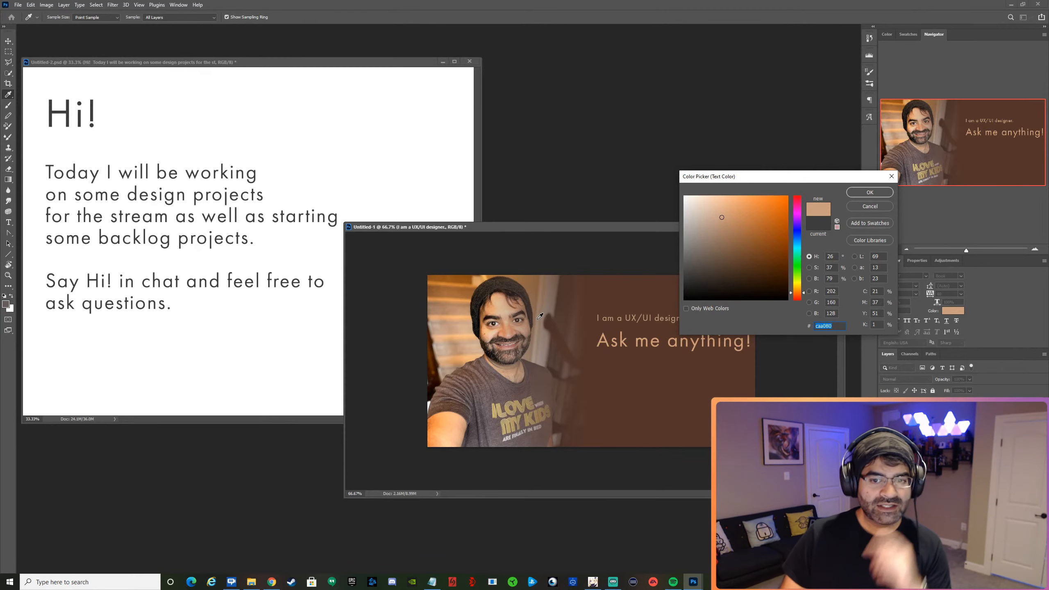
click(509, 315)
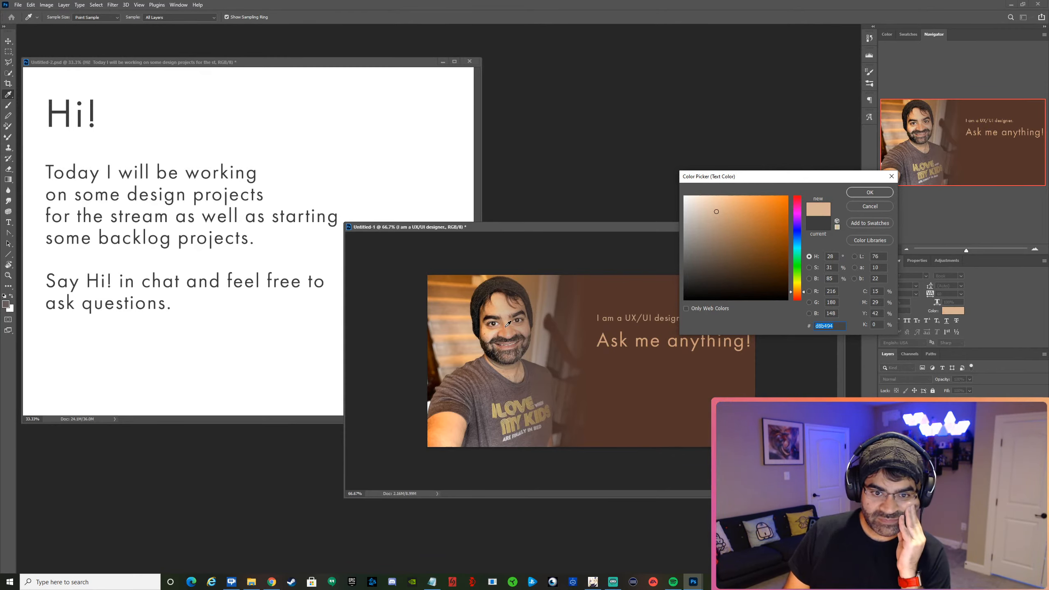
click(499, 323)
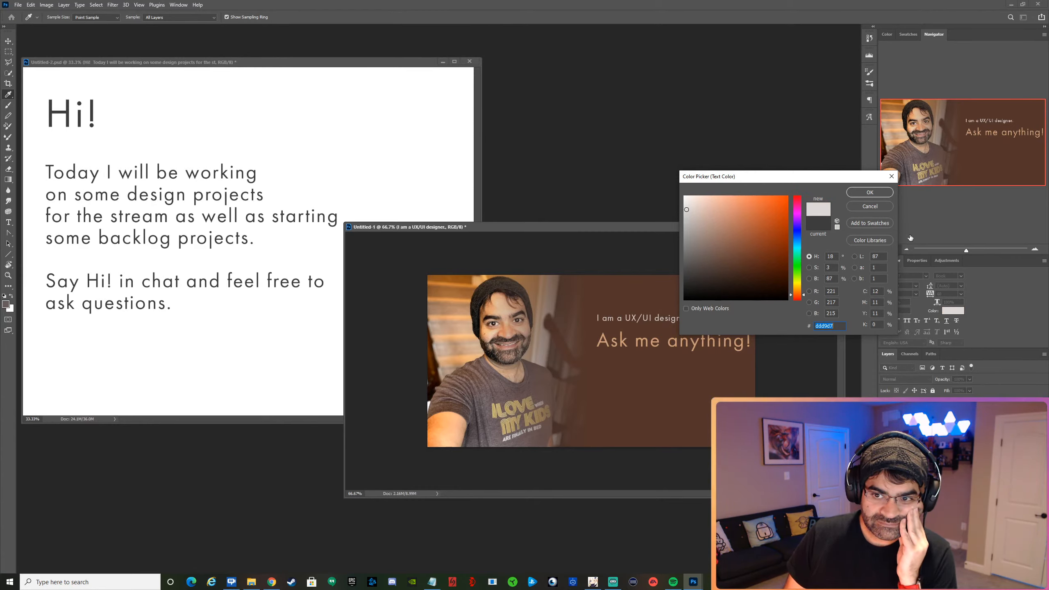
click(875, 193)
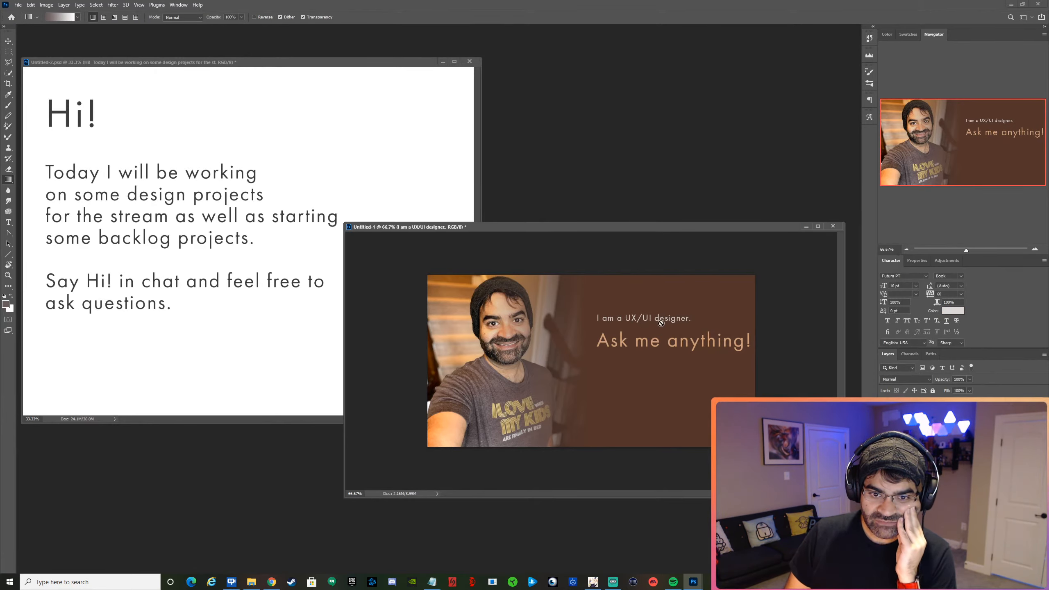
Set the "I am a UX/UI designer." line to 24 pt and reposition it higher, roughly centered above "Ask me anything!".
click(8, 42)
drag(665, 321, 666, 325)
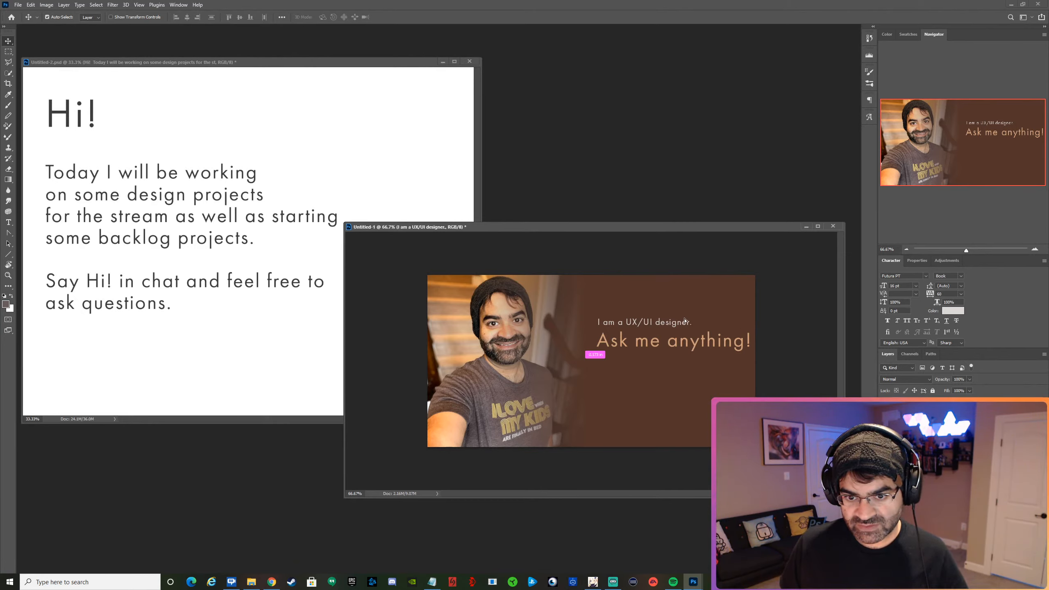
drag(684, 321, 685, 307)
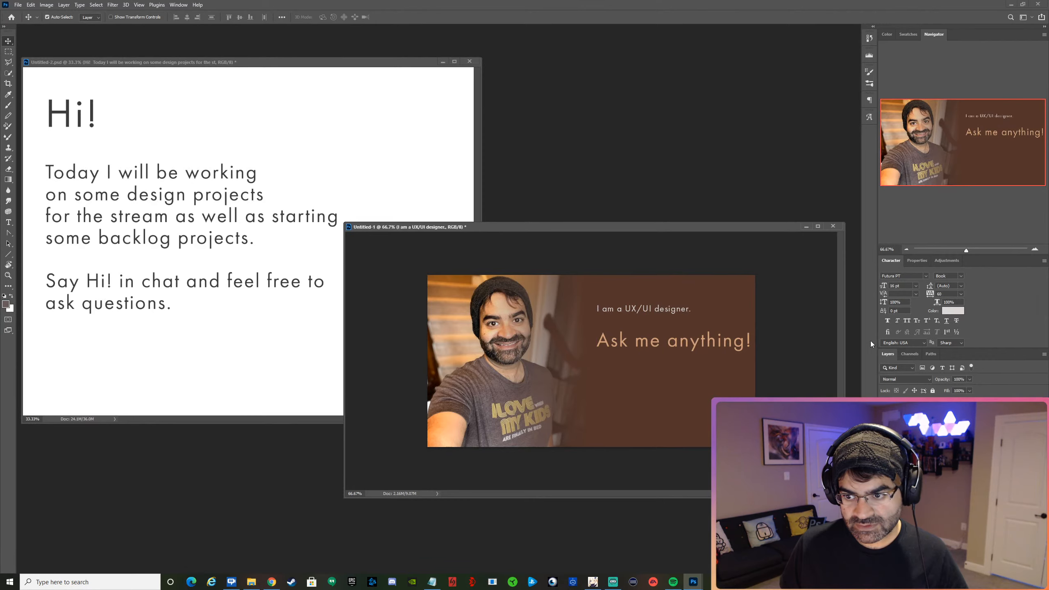
click(916, 286)
click(910, 359)
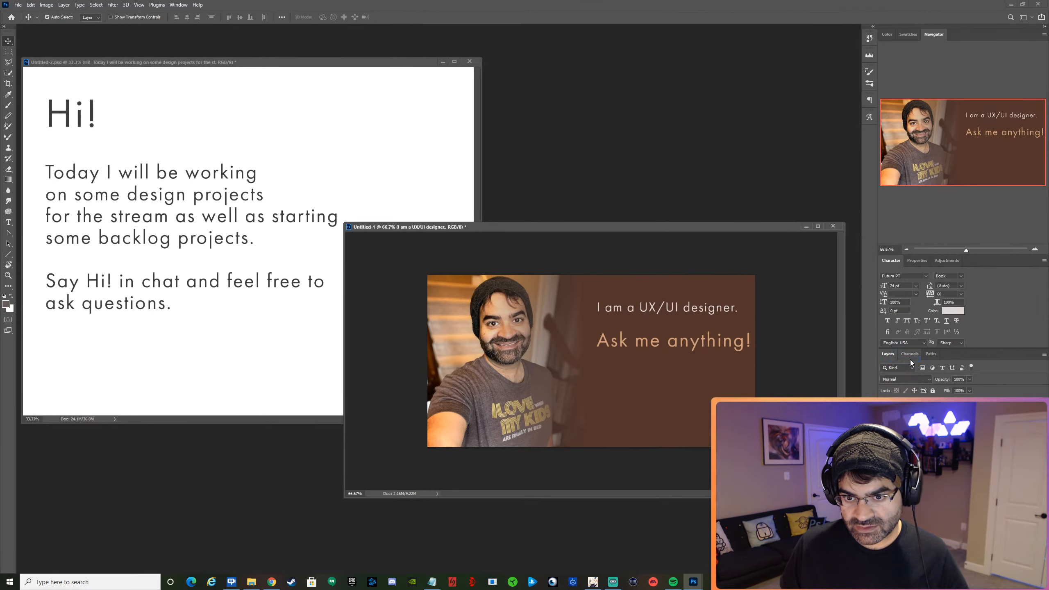
drag(680, 308, 684, 311)
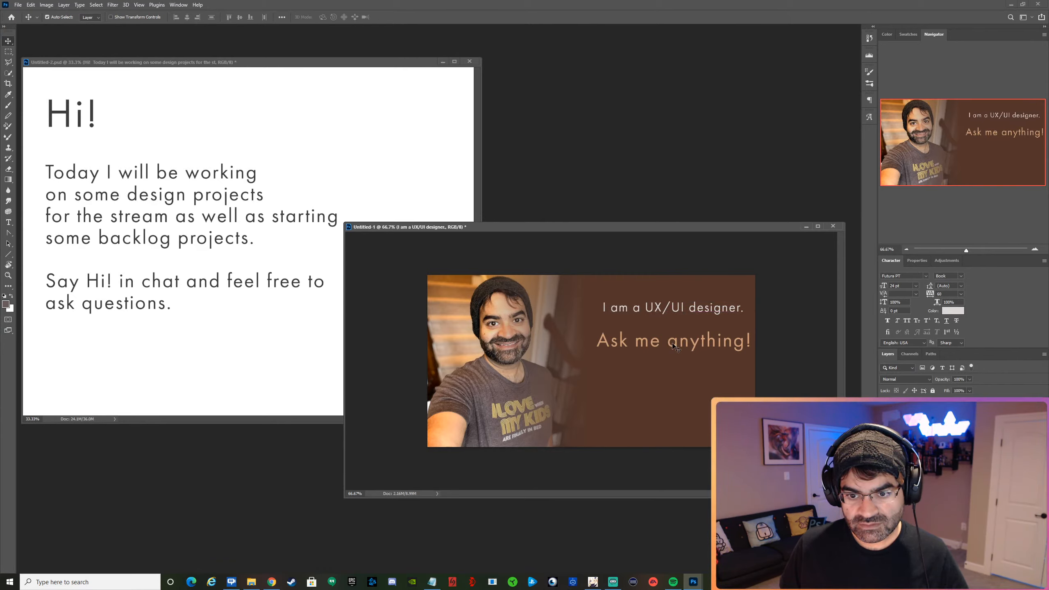
Break the "Ask me anything!" text into two lines and capitalize it as "Ask Me" and "Anything!".
click(666, 341)
double_click(667, 341)
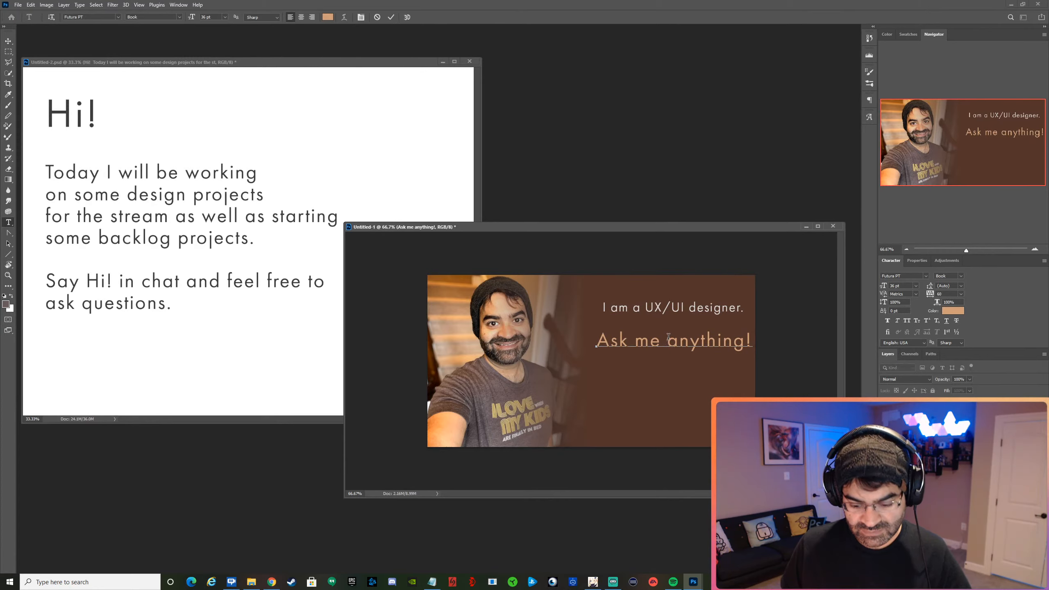
key(Return)
drag(640, 341, 644, 342)
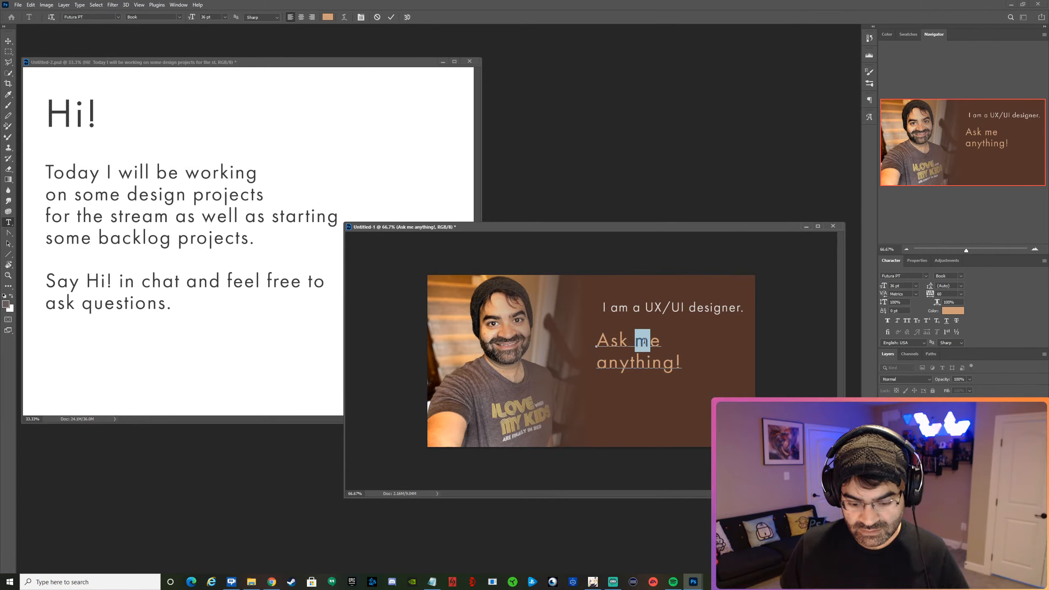
text(M)
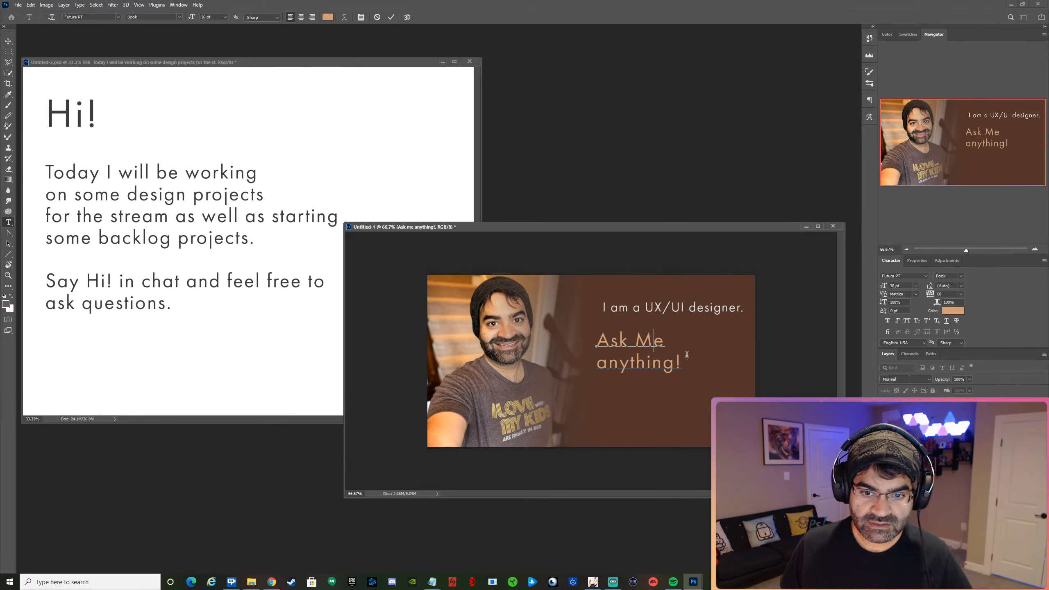
click(598, 364)
key(shift+Right)
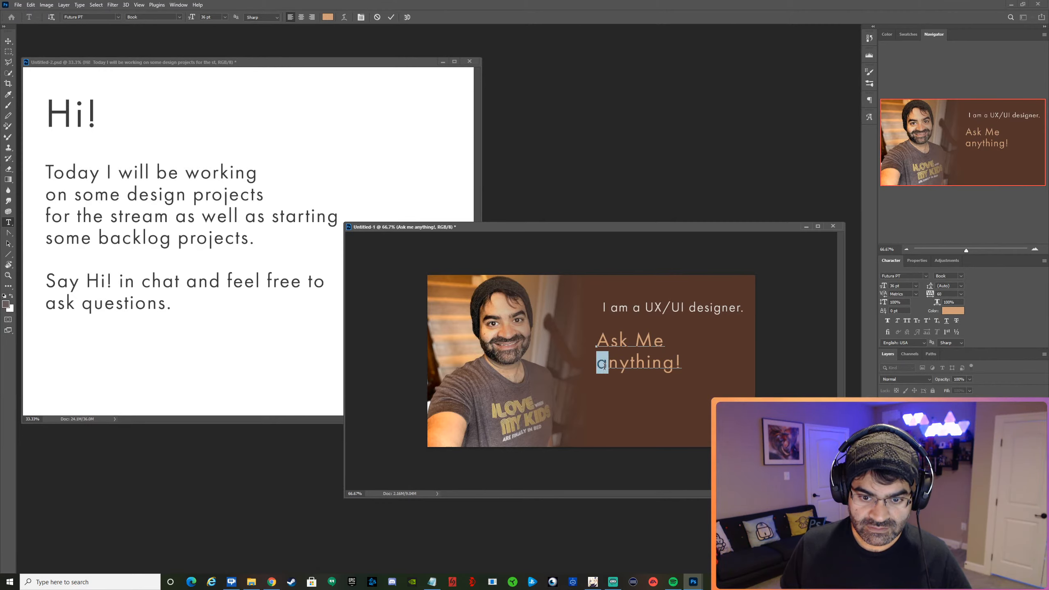
text(A)
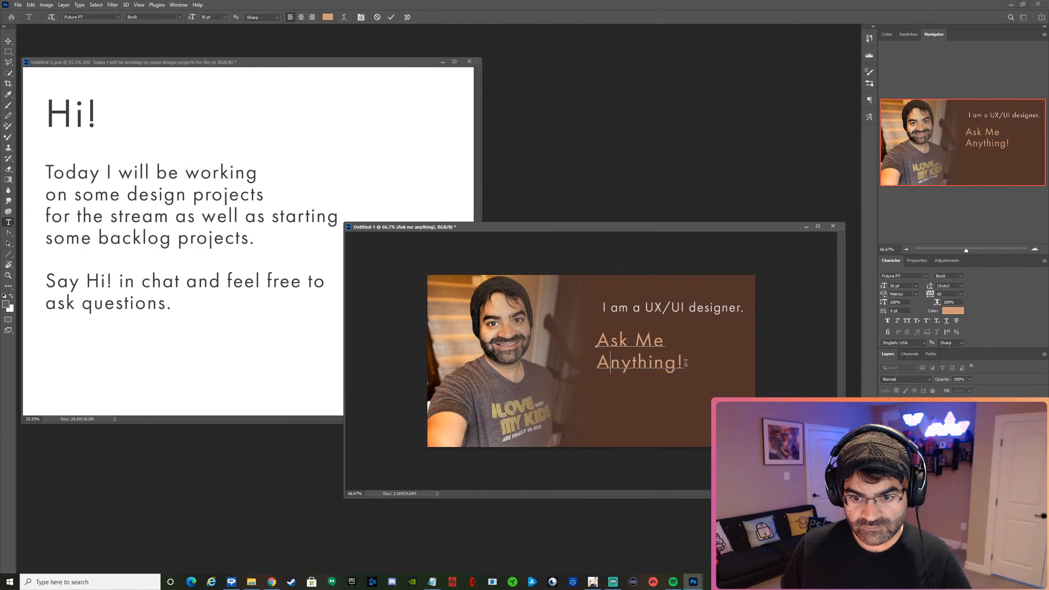
Set the whole two-line "Ask Me Anything!" text to 48 pt and commit the edit.
drag(686, 366, 554, 339)
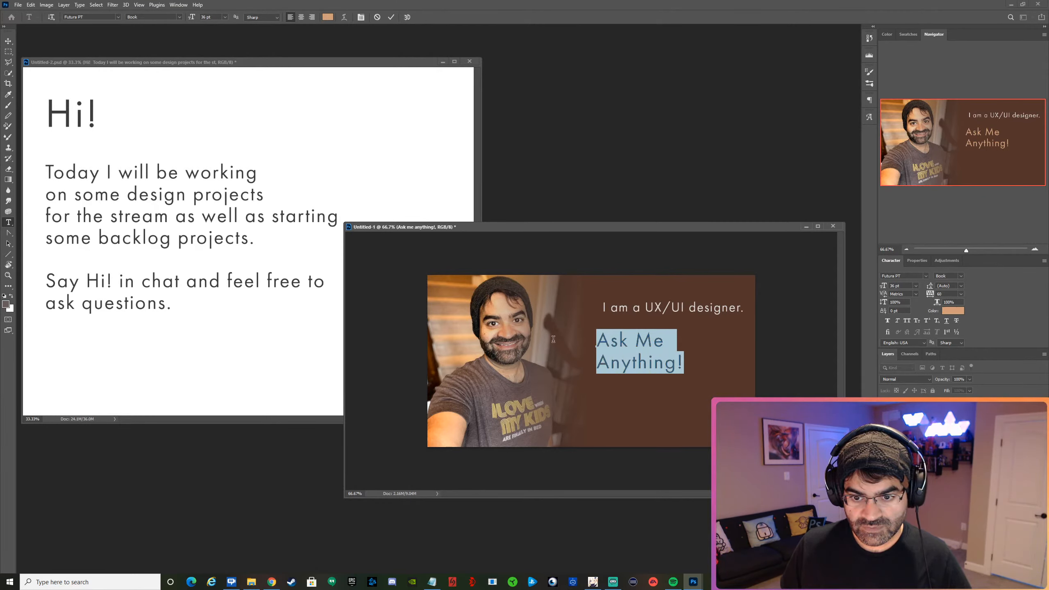
click(916, 286)
click(900, 379)
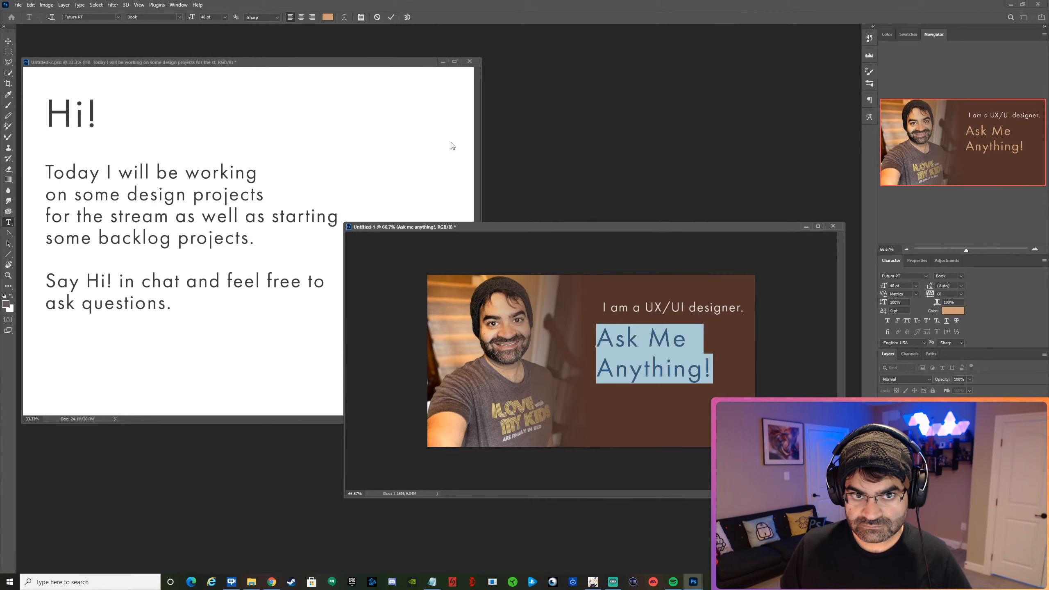
click(391, 16)
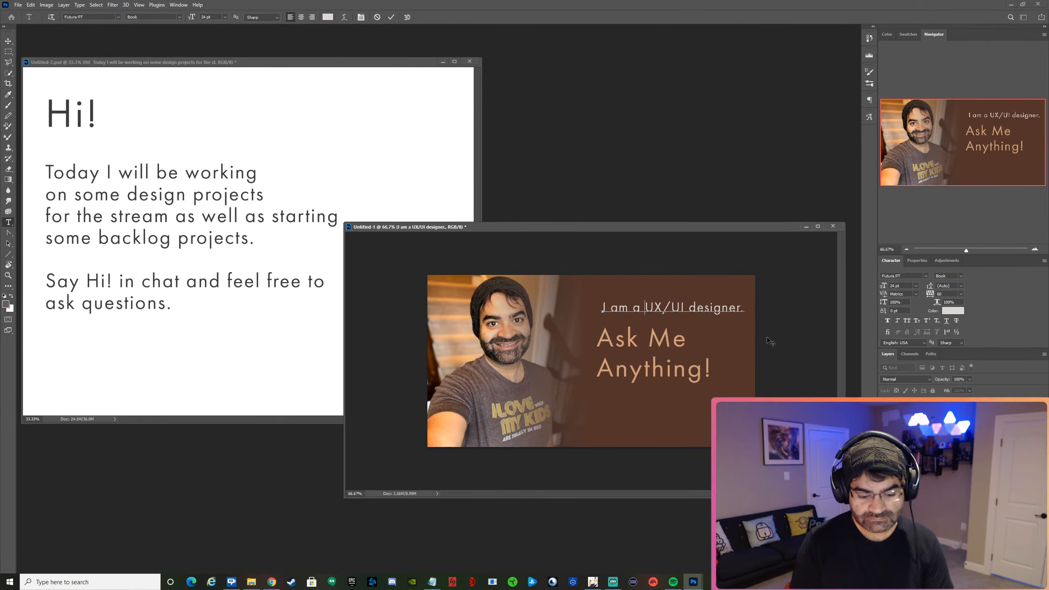
Insert "professional" before "UX/UI designer." in the upper text, break the line after it, and commit the edit.
click(645, 308)
text(pro)
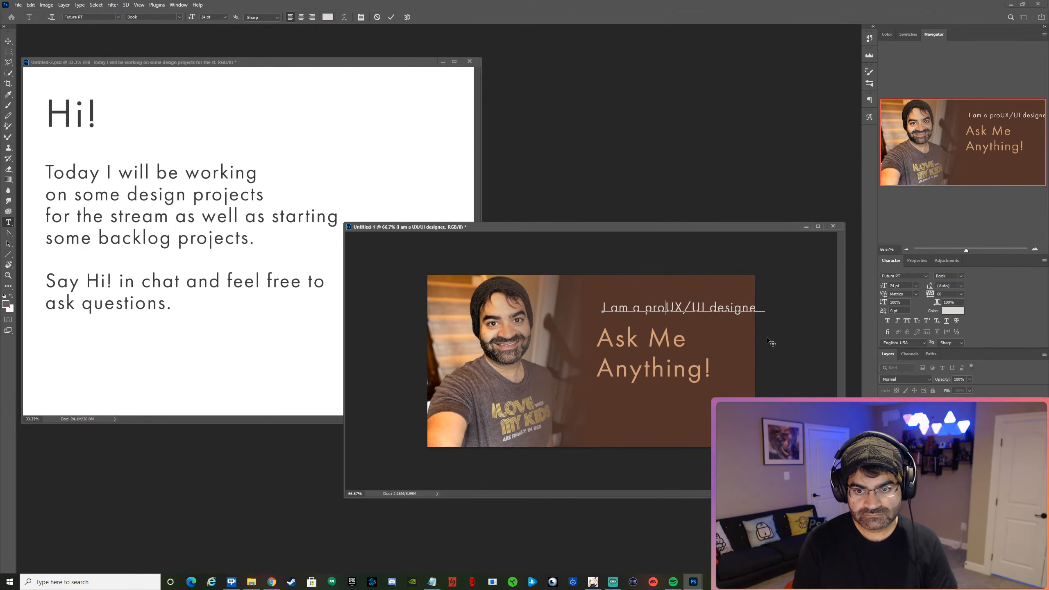
text(fessio)
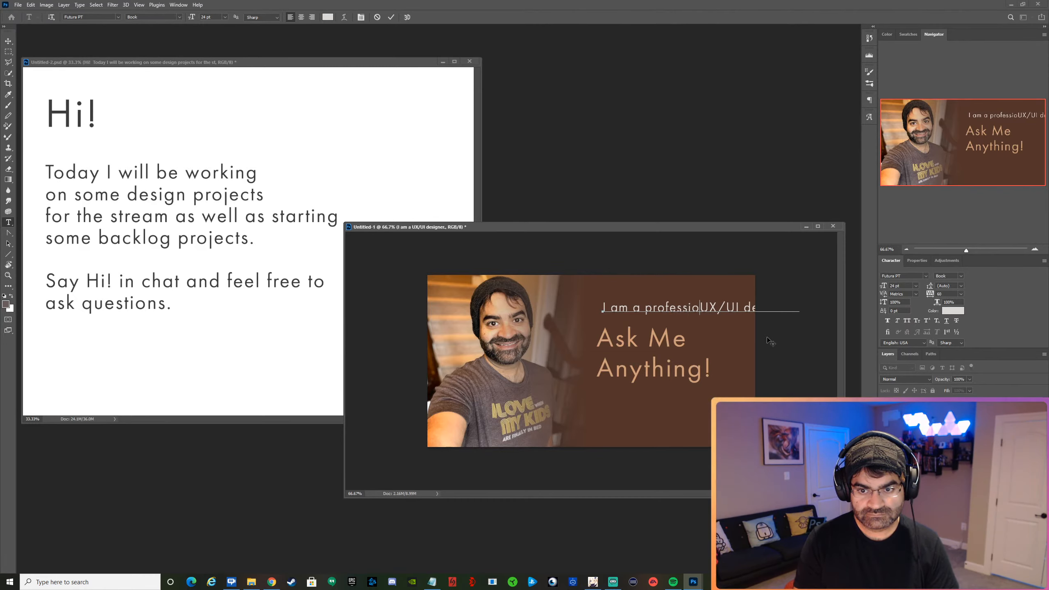
text(n)
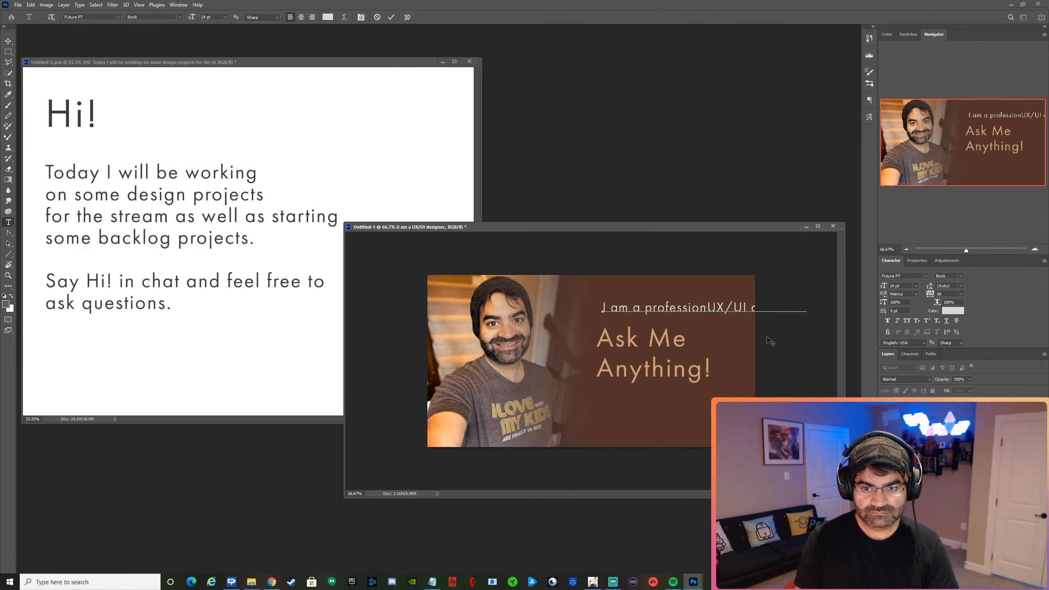
text(al)
key(Return)
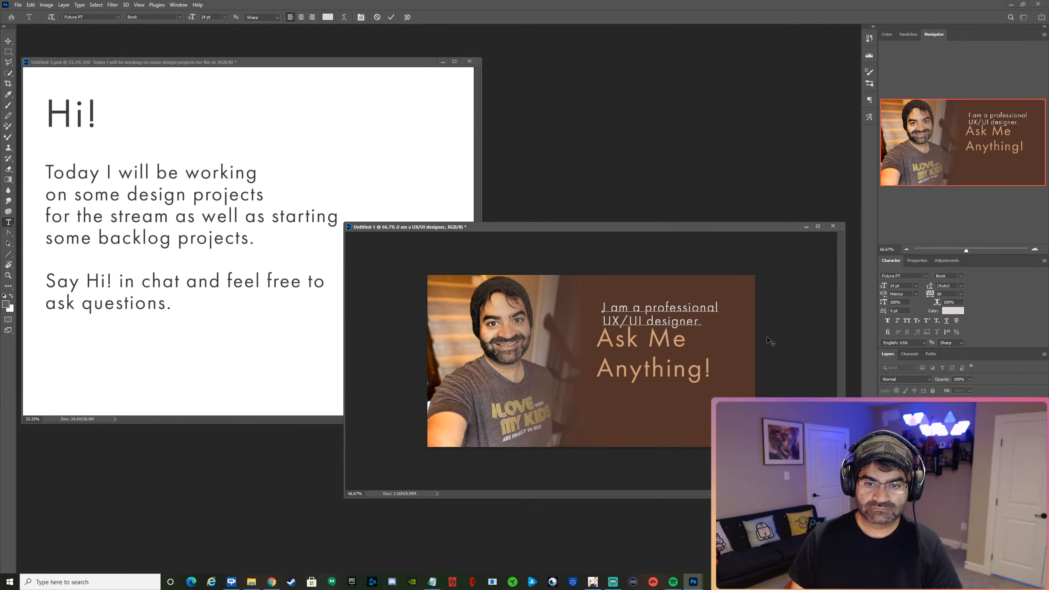
click(390, 17)
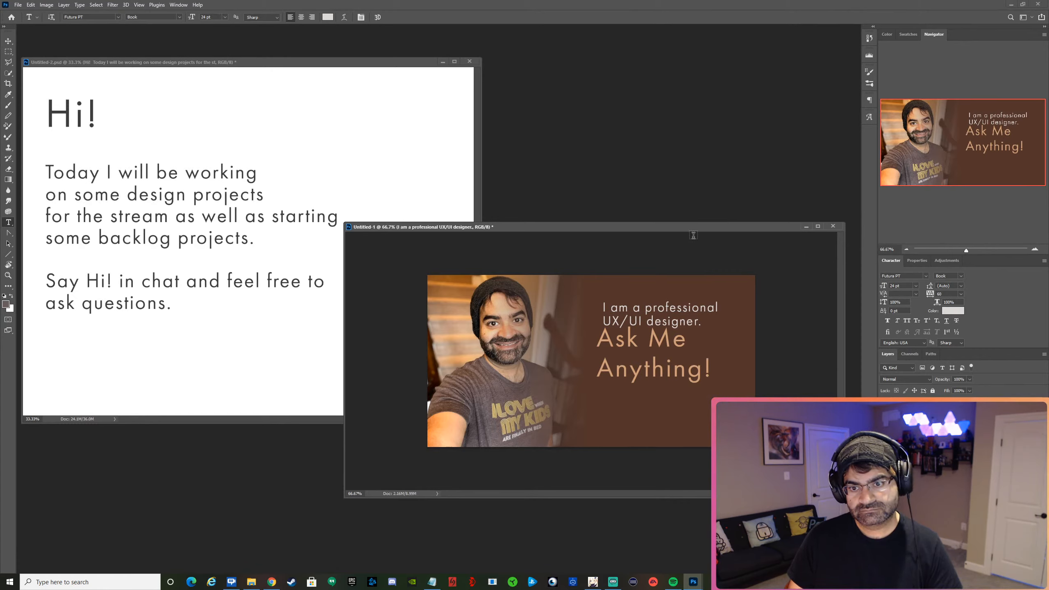
Remove "professional" and the line break from the upper text so it reads "I am a UX/UI designer." on one line.
double_click(647, 306)
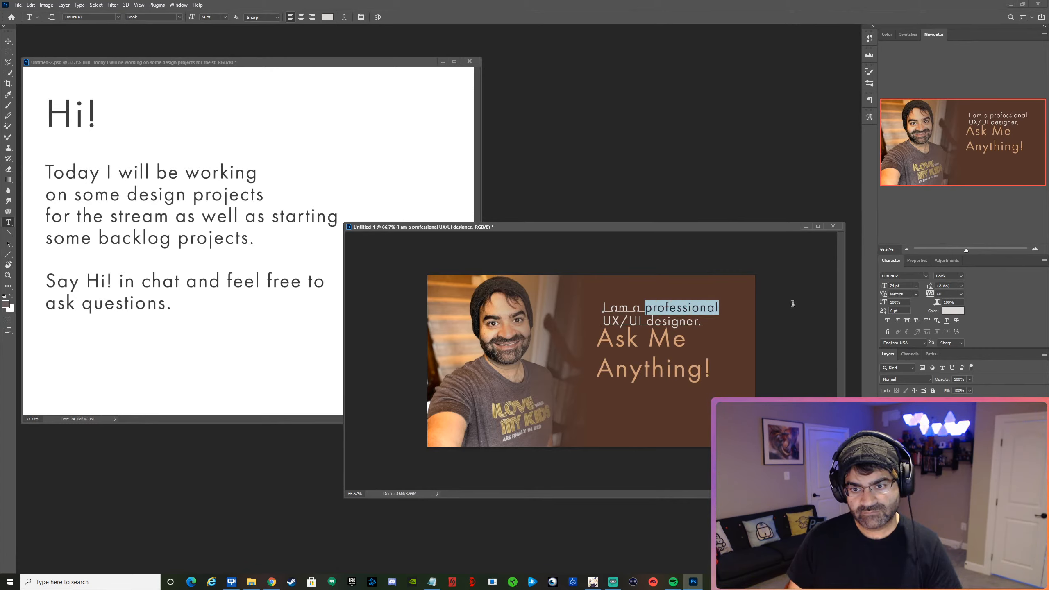
key(BackSpace)
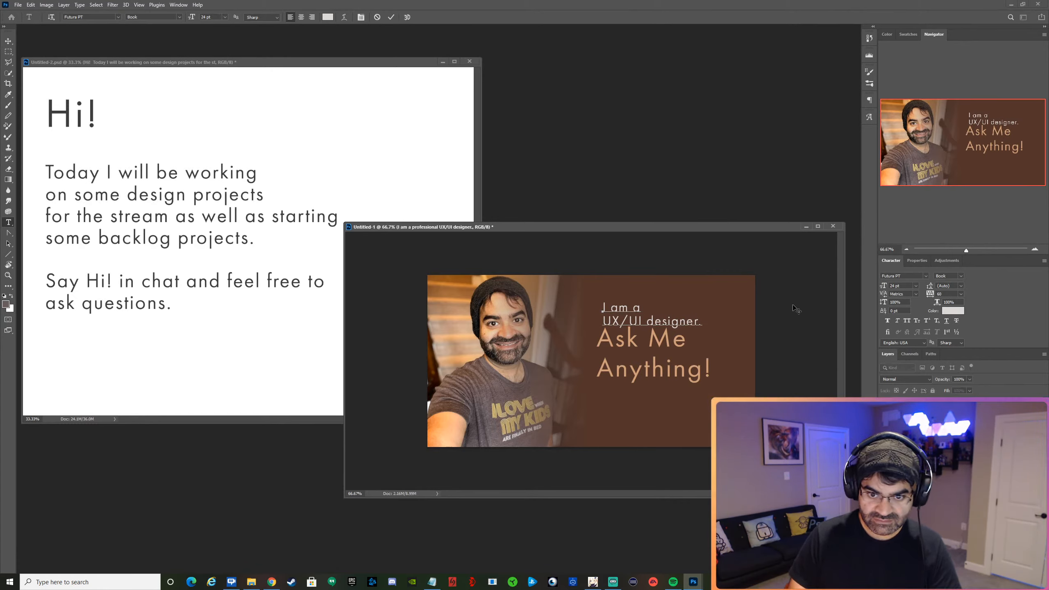
key(Delete)
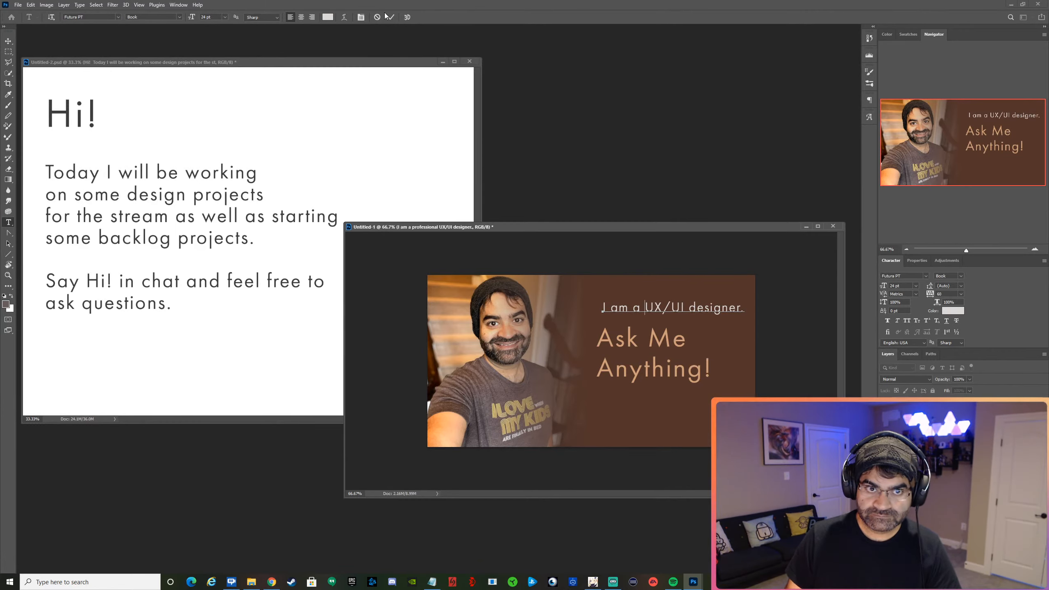
Move the "I am a UX/UI designer." line slightly up to left-align with "Ask Me Anything!", and raise "Ask Me Anything!" closer beneath it.
click(9, 41)
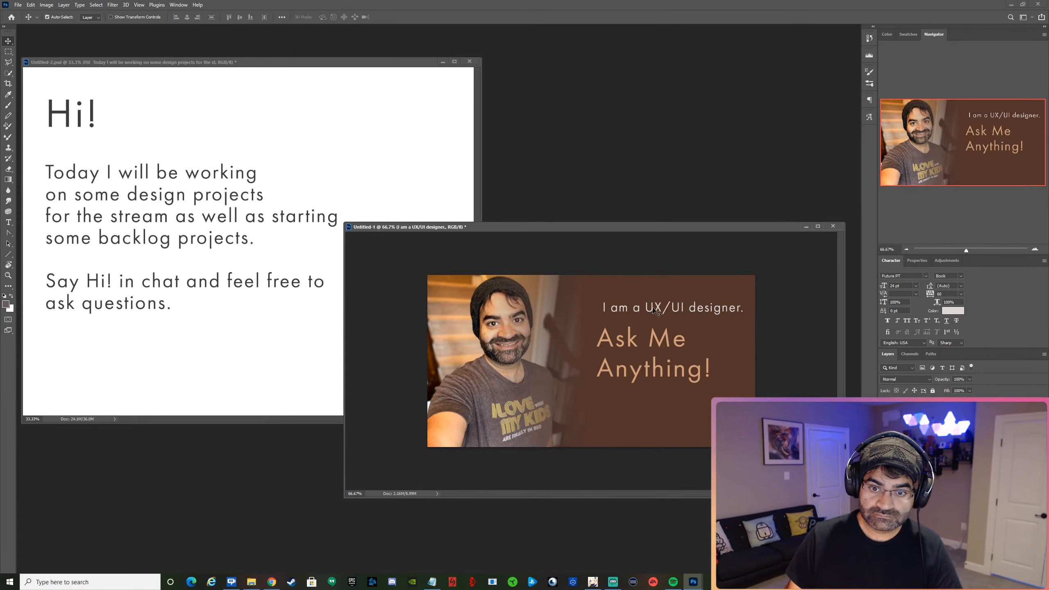
mouse_move(658, 310)
mouse_down()
mouse_move(663, 301)
mouse_move(653, 304)
mouse_up()
drag(653, 339, 655, 330)
Scale the "Ask Me Anything!" text up to about 126.5%, shift it slightly lower, and commit the transform.
key(ctrl+t)
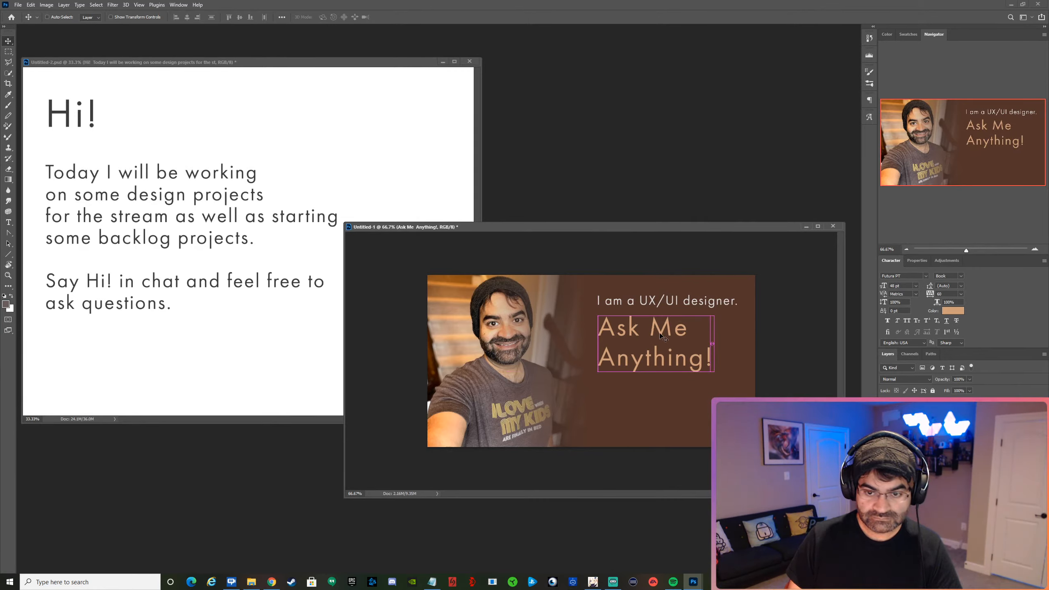
drag(715, 372, 745, 388)
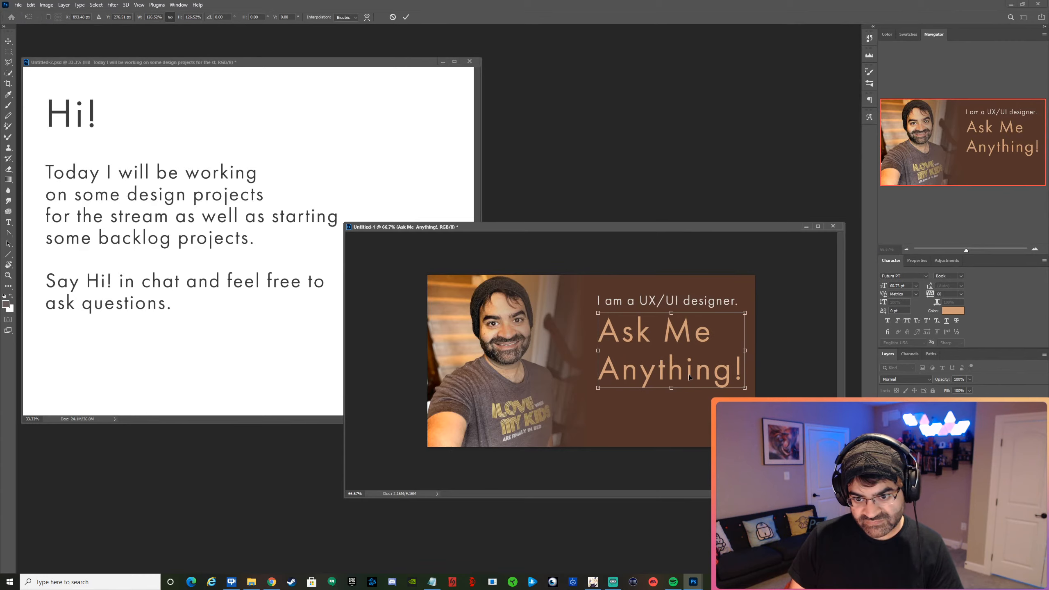
drag(692, 377, 692, 382)
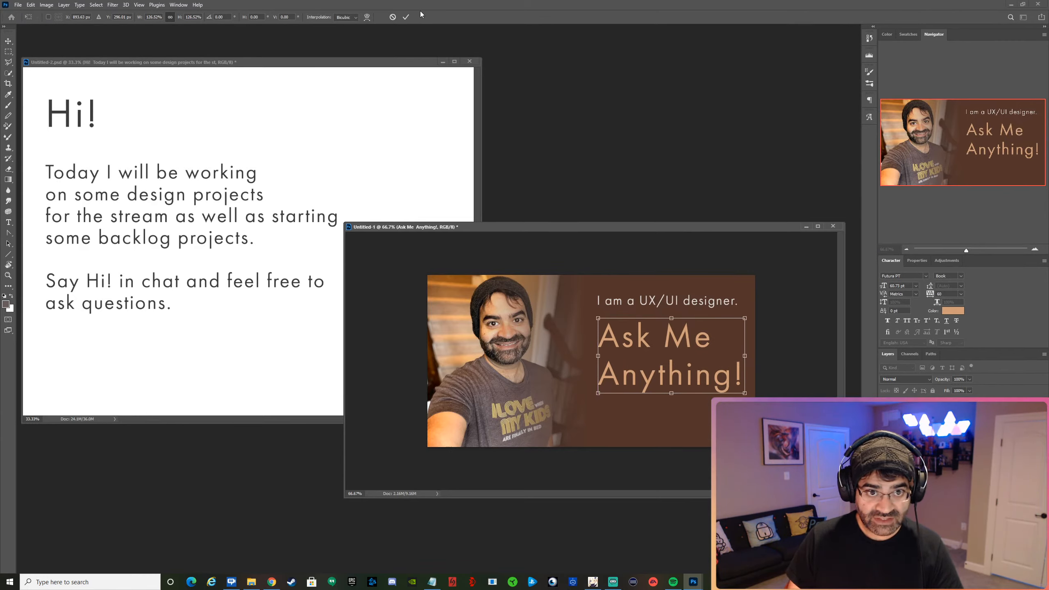
click(406, 17)
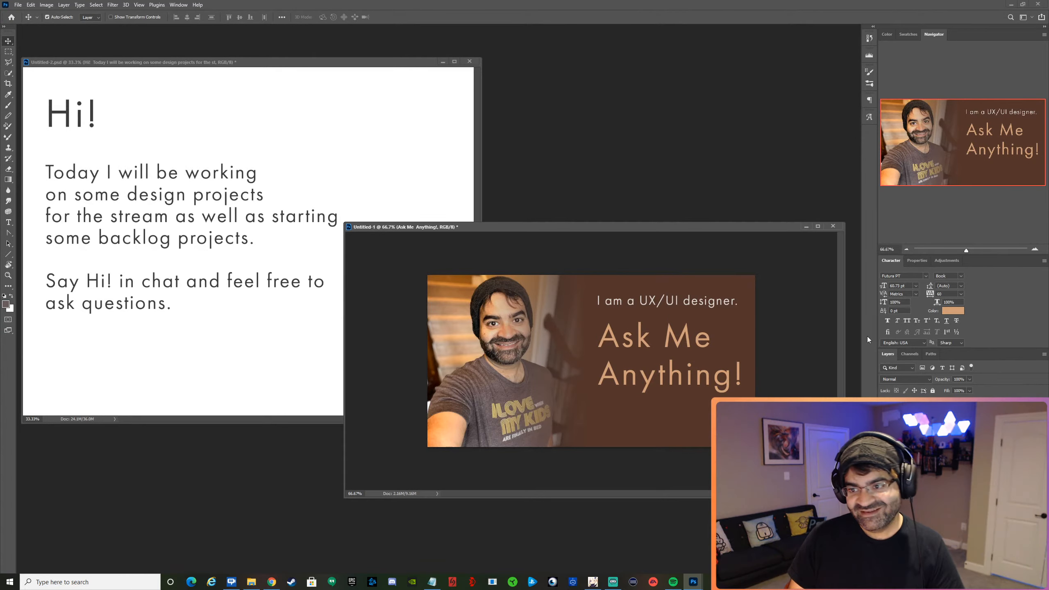
Change the "Ask Me Anything!" text to the Bold style, after trying Bold Oblique, and set its size to 48 pt.
click(961, 277)
click(963, 352)
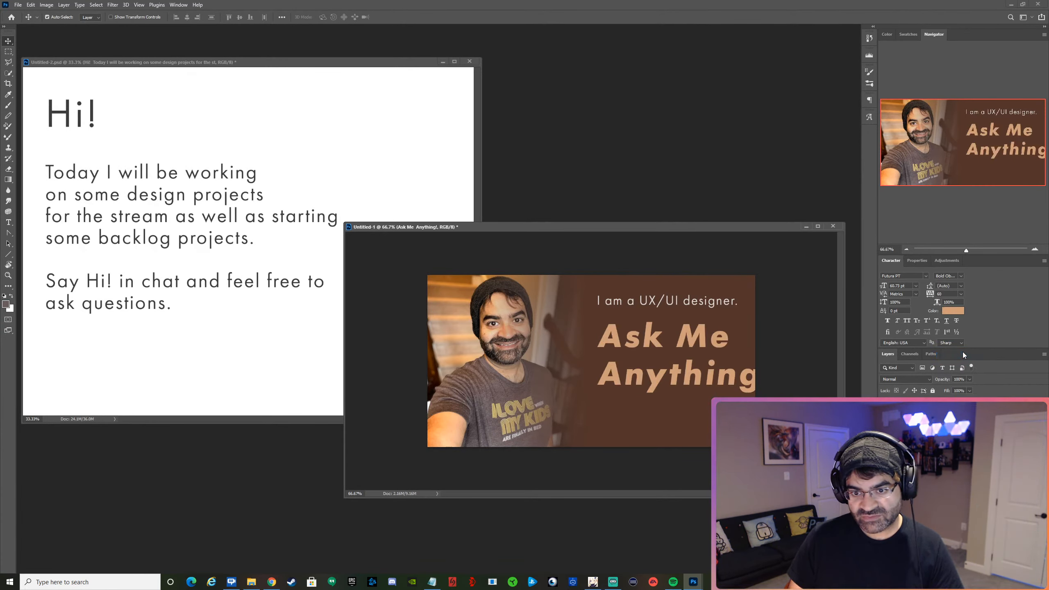
click(959, 275)
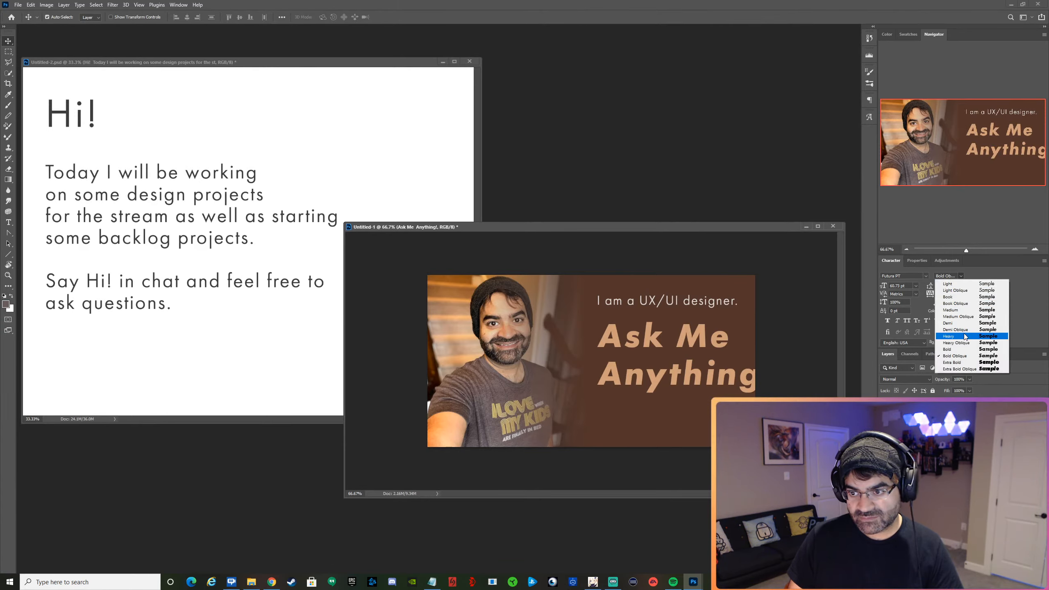
click(961, 349)
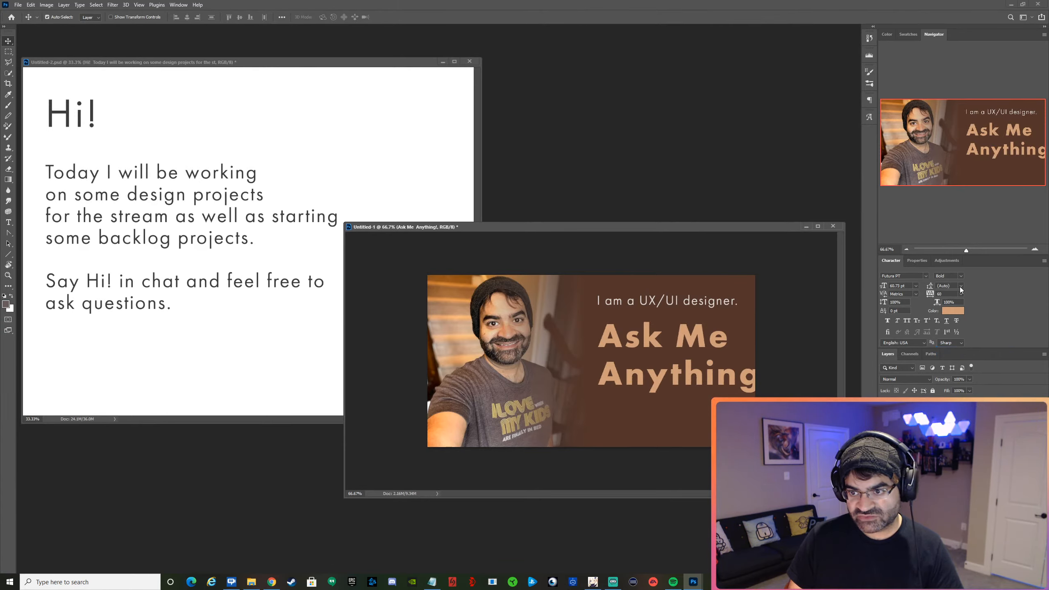
click(916, 285)
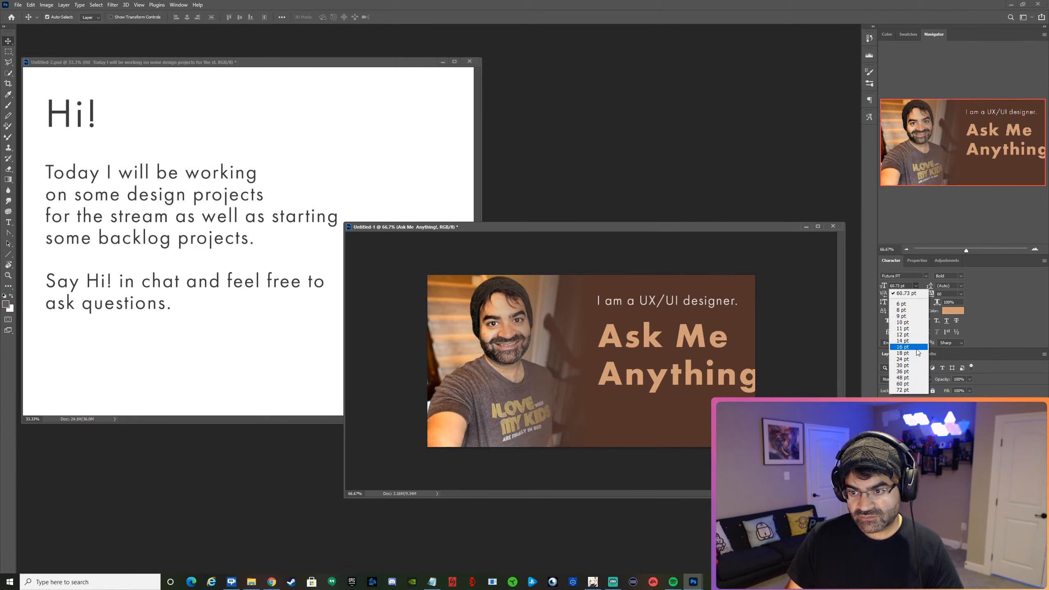
click(914, 378)
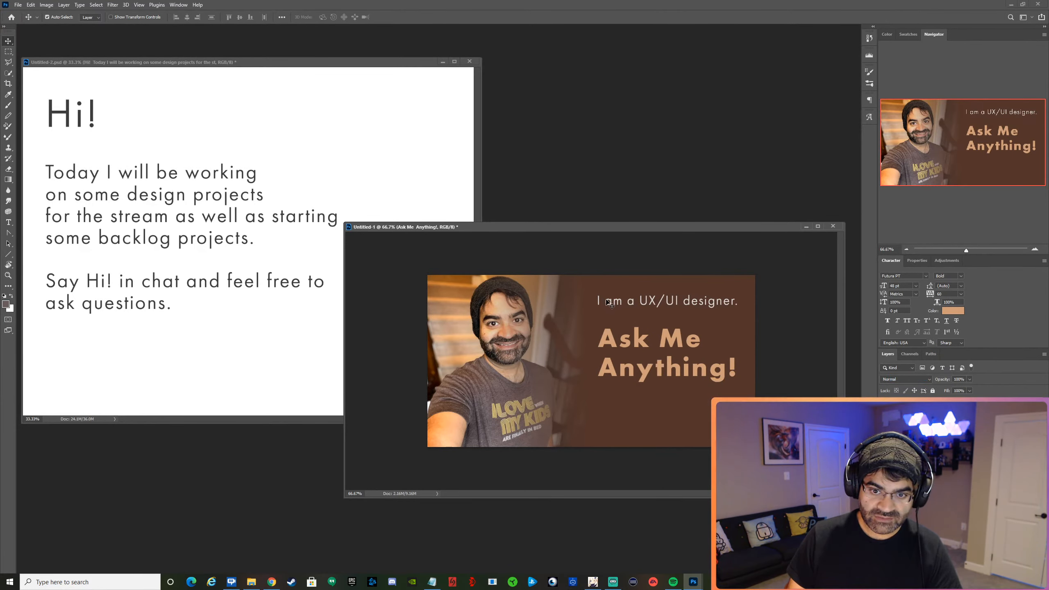
Move the "I am a UX/UI designer." line down close above "Ask Me Anything!" and set its size to 20 pt.
mouse_move(607, 300)
mouse_down()
mouse_move(616, 316)
mouse_move(609, 311)
mouse_up()
click(902, 285)
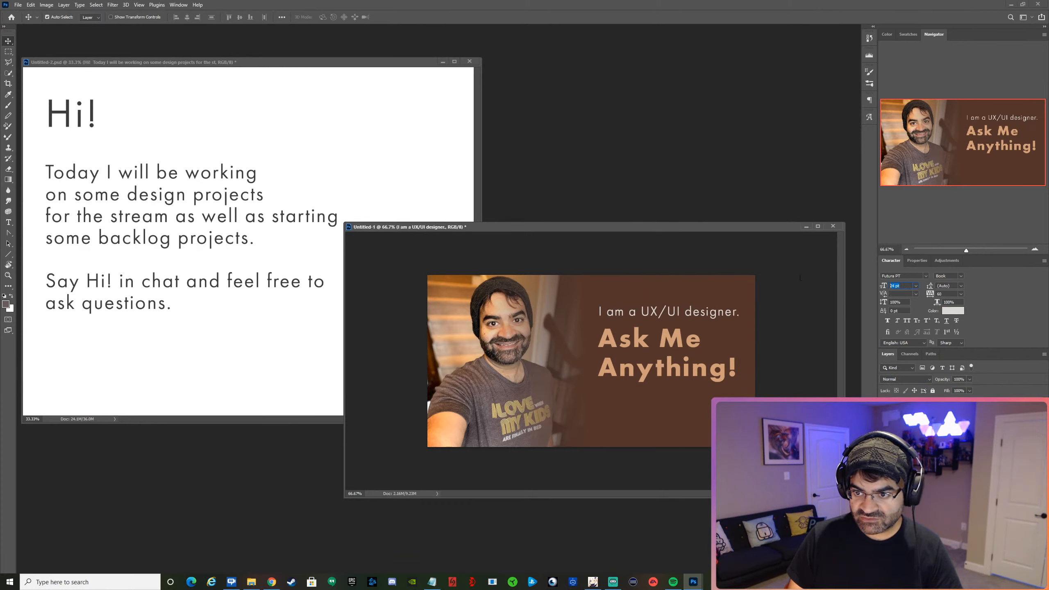
text(20)
key(Return)
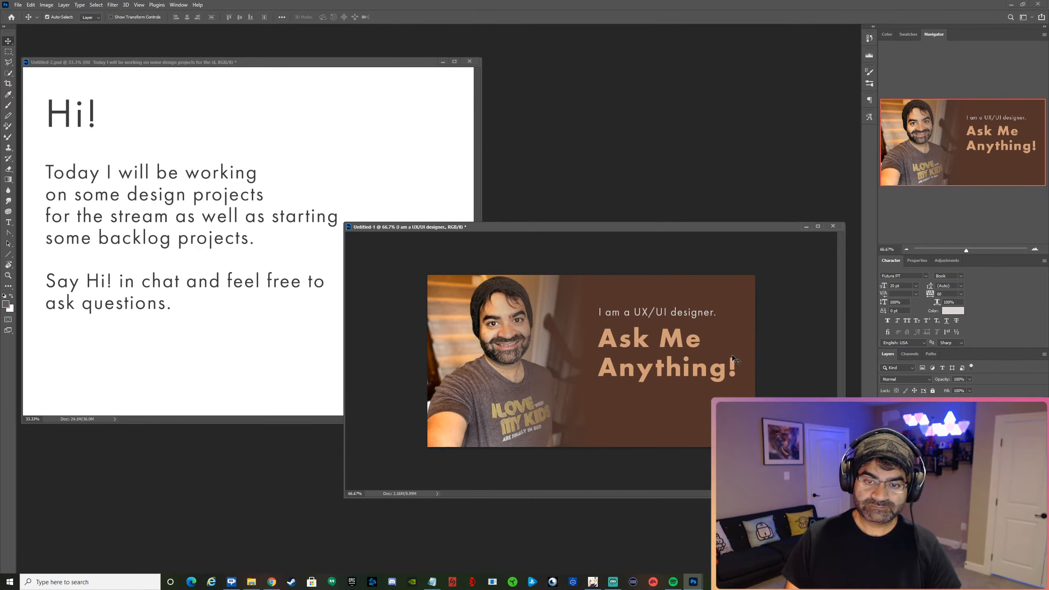
Move "Ask Me Anything!" lower and set the "I am a UX/UI designer." line to Demi after trying Extra Bold and Bold.
drag(733, 357, 709, 409)
click(673, 317)
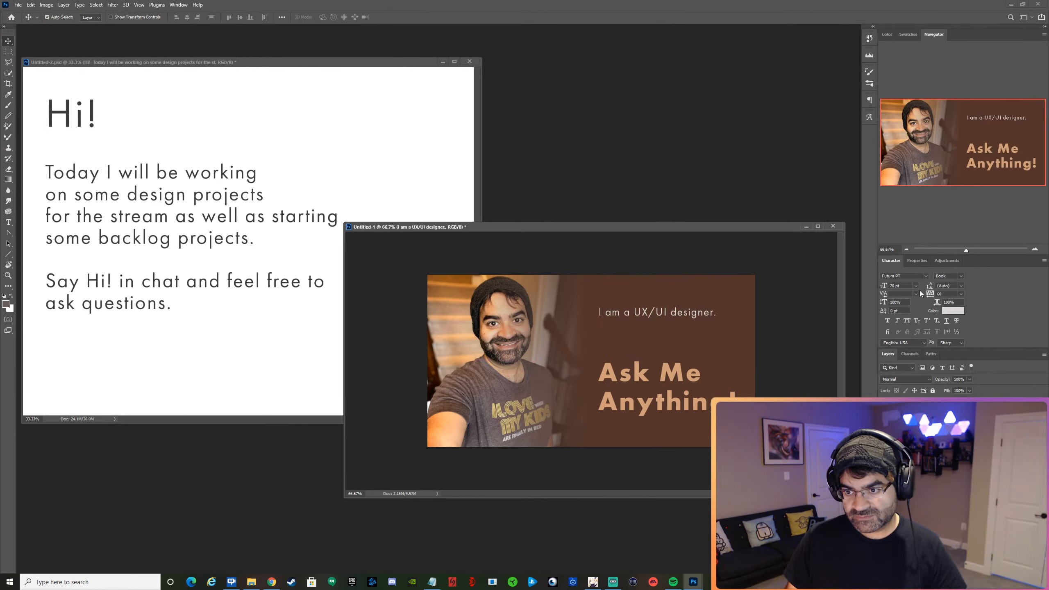
click(961, 275)
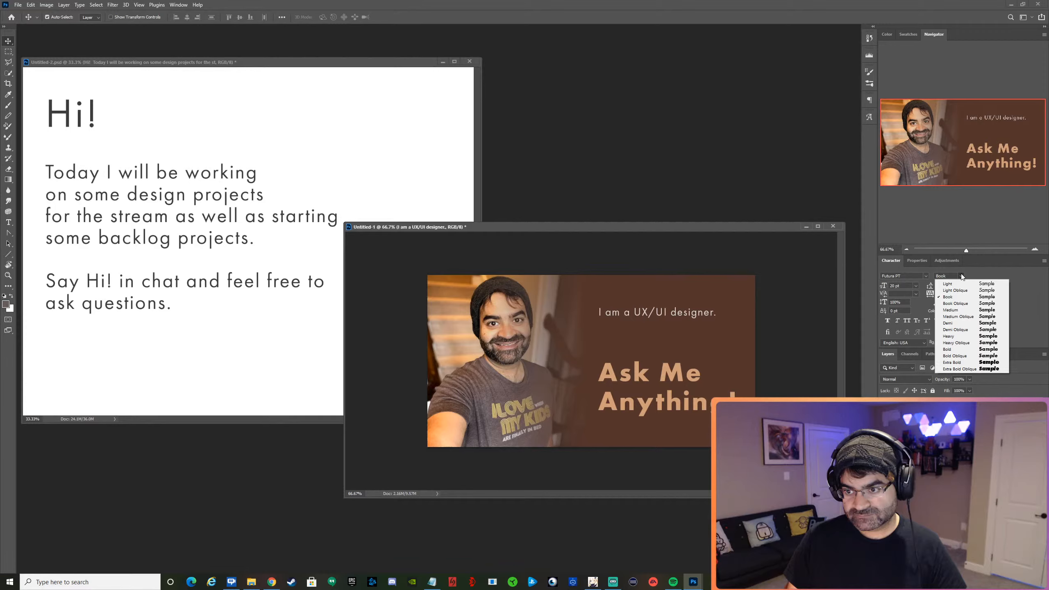
click(966, 361)
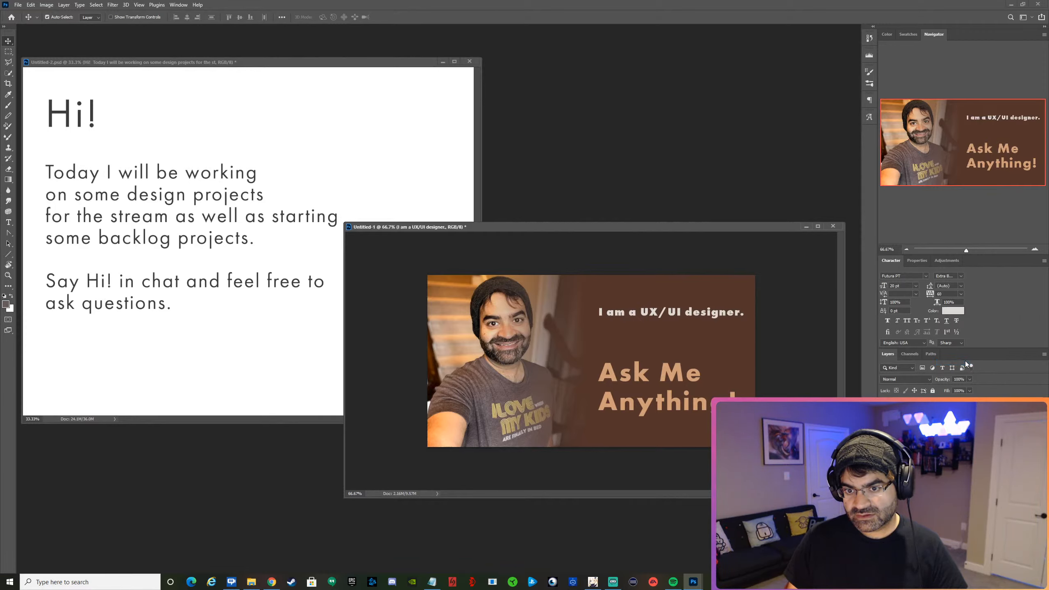
click(962, 276)
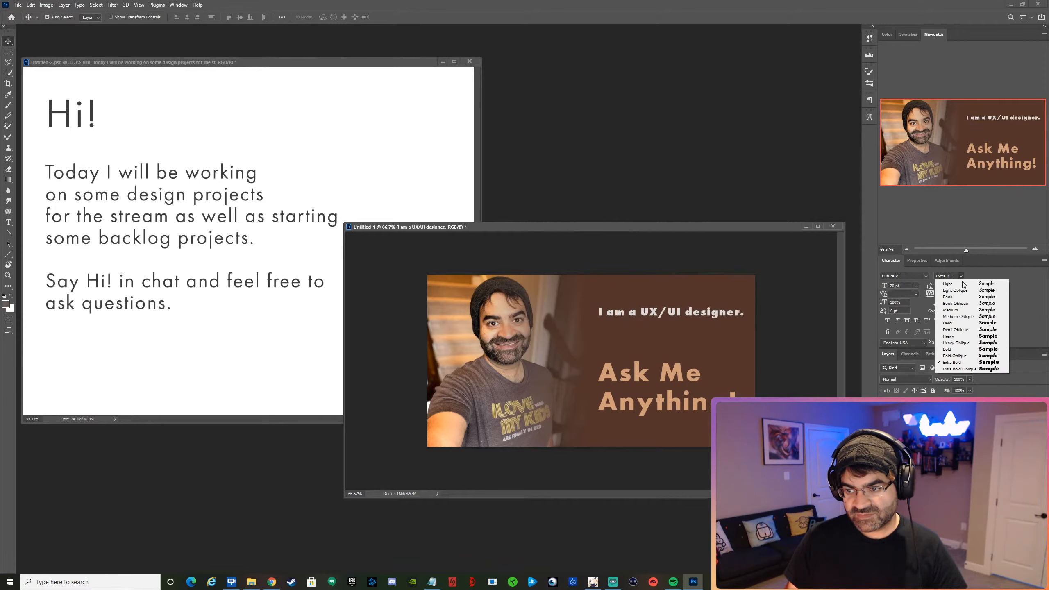
click(965, 349)
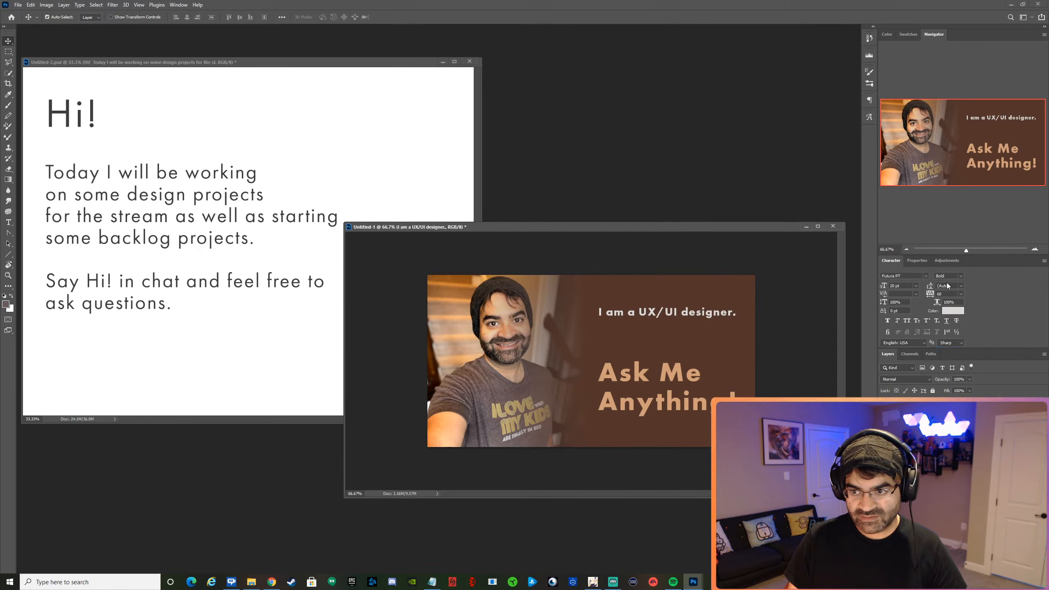
click(964, 275)
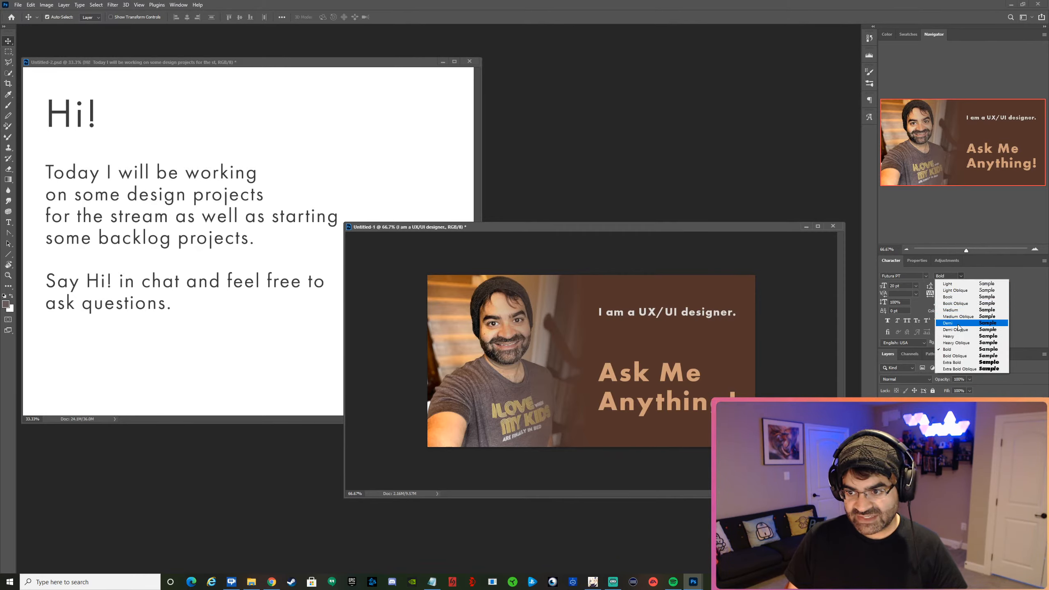
click(958, 322)
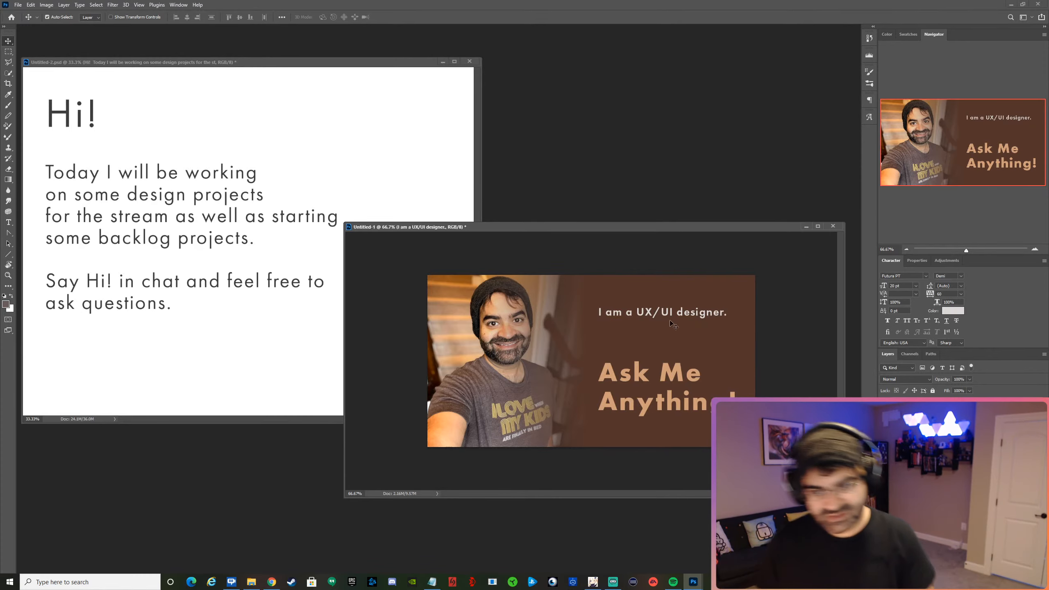
Add a second line "...and a" below "I am a UX/UI designer." and set that line to the Light font style.
double_click(708, 317)
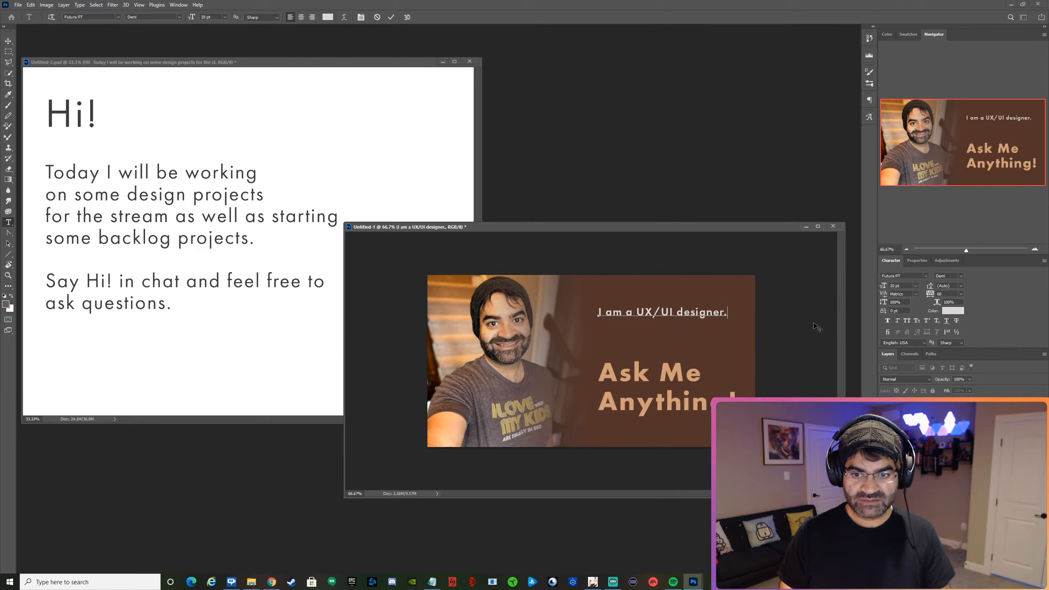
key(Return)
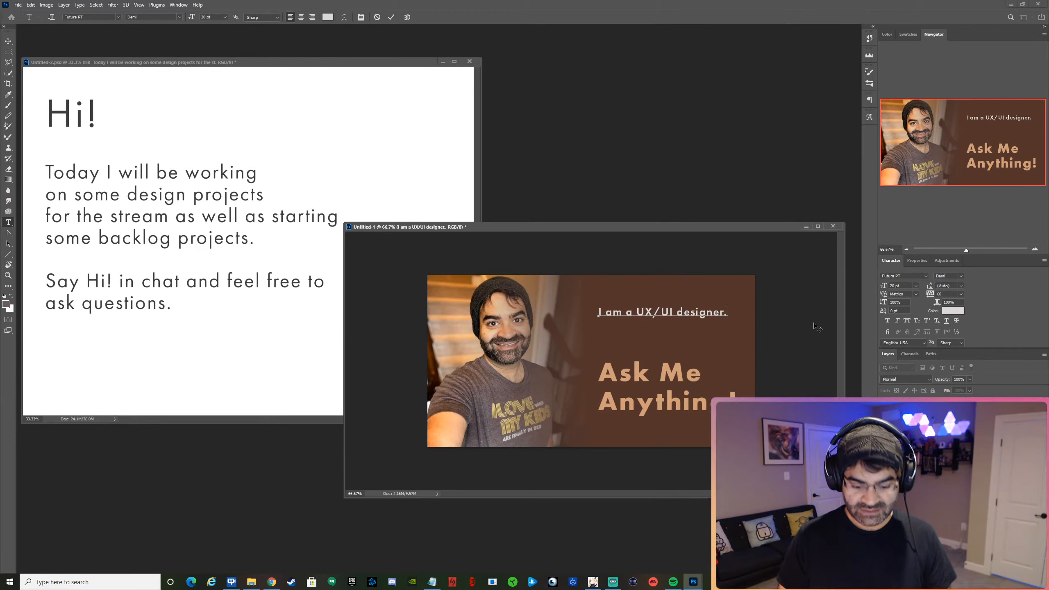
text(--.abd)
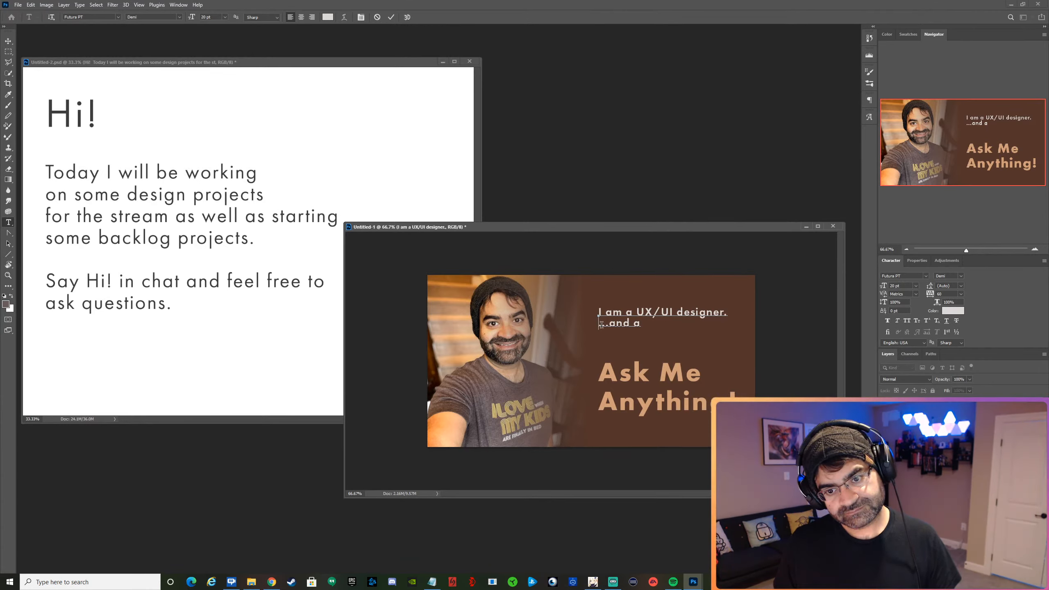
click(961, 276)
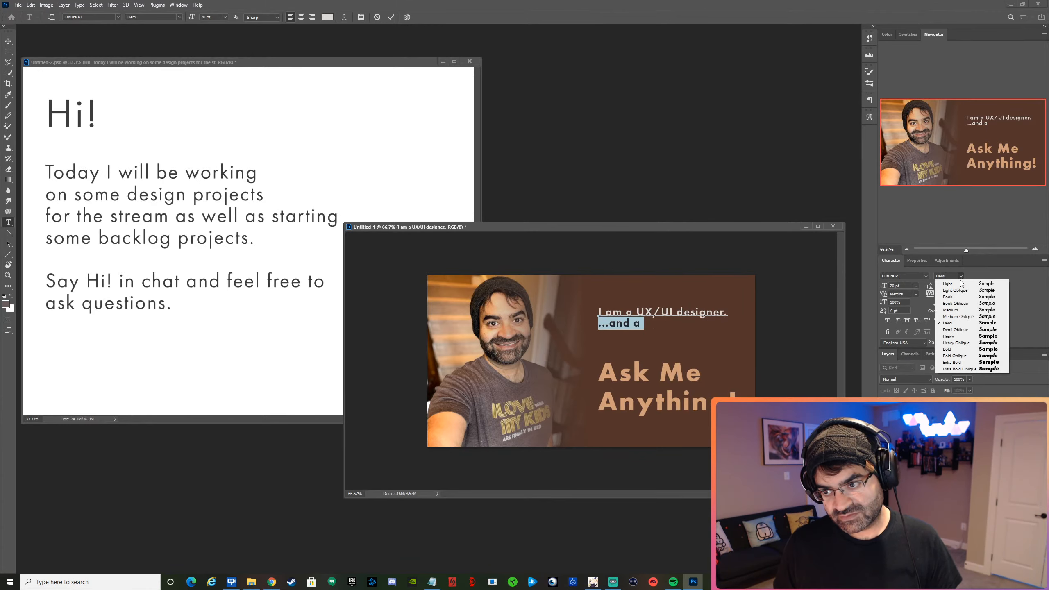
click(949, 283)
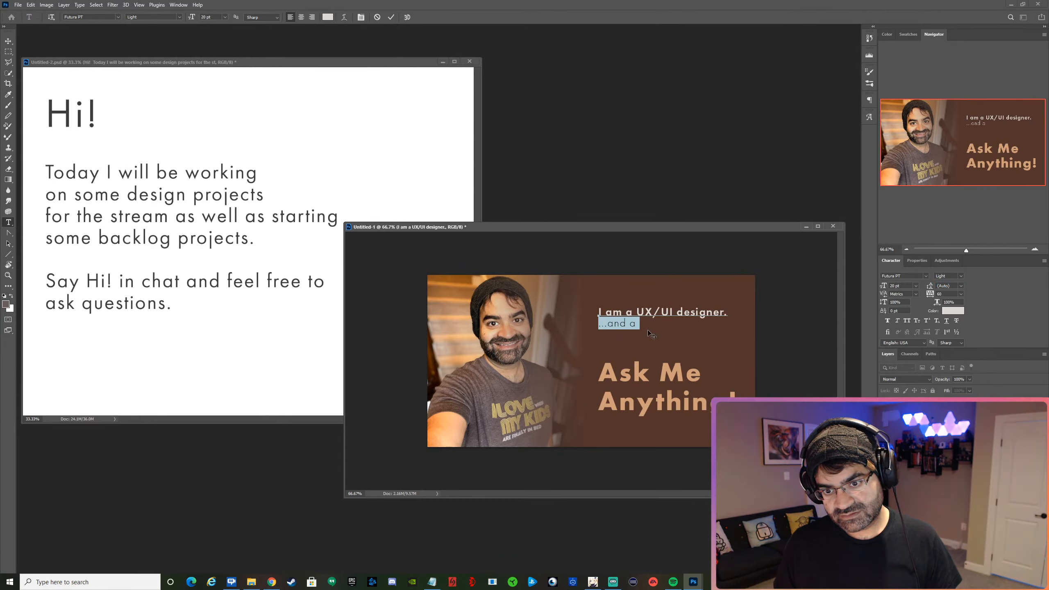
Extend the "...and a" line so it reads "...and a techie, gamer, and dad".
click(638, 321)
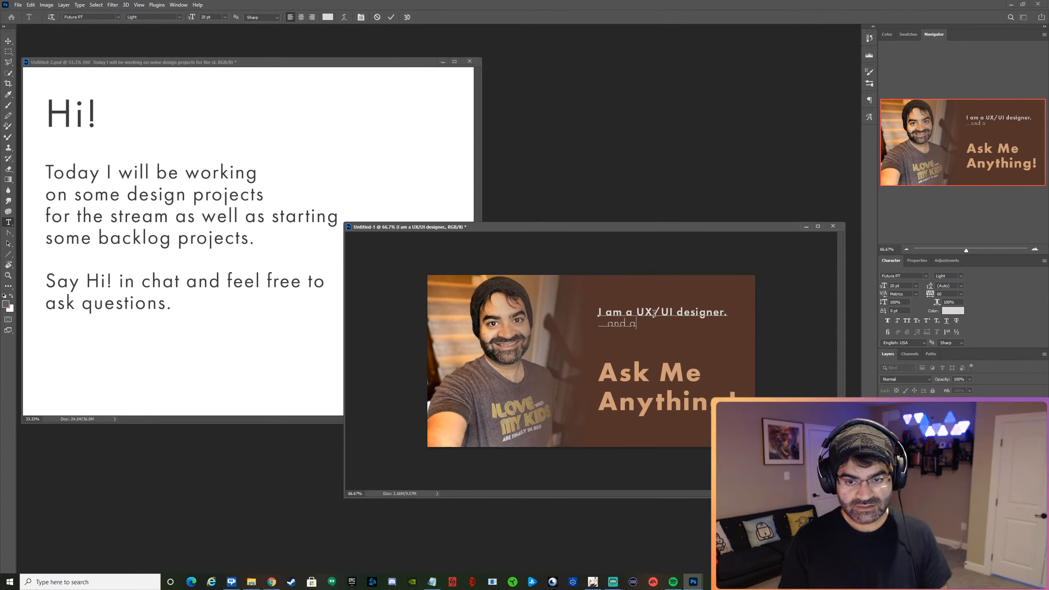
text(tech)
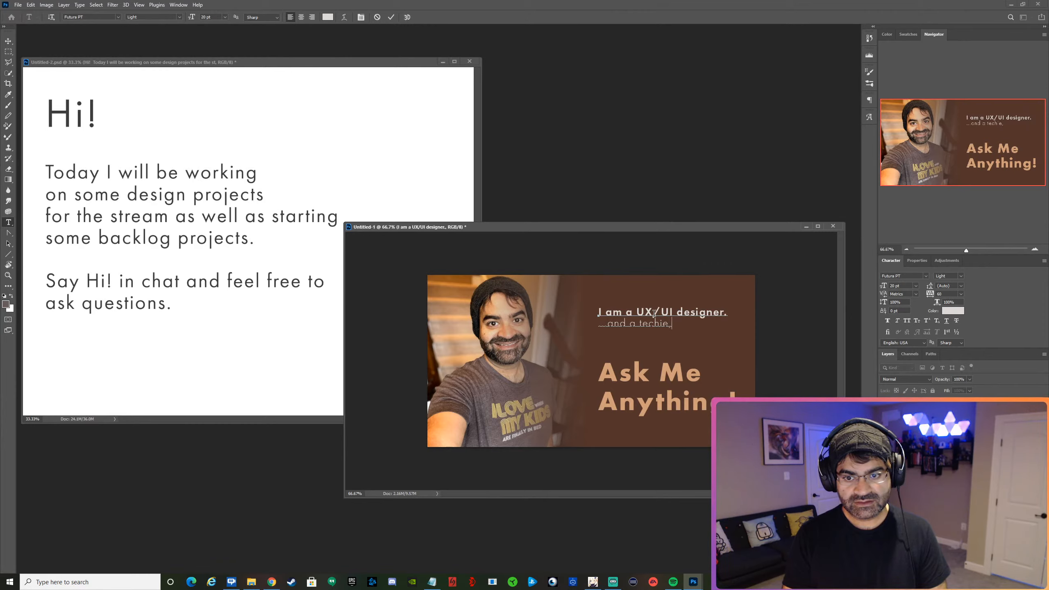
text(e)
key(BackSpace)
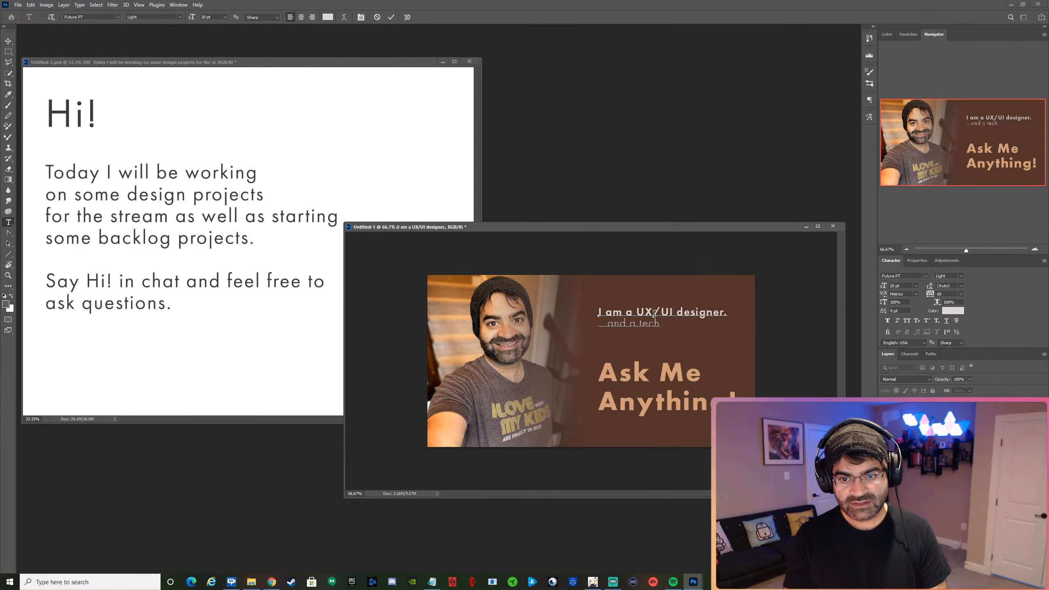
text(ie)
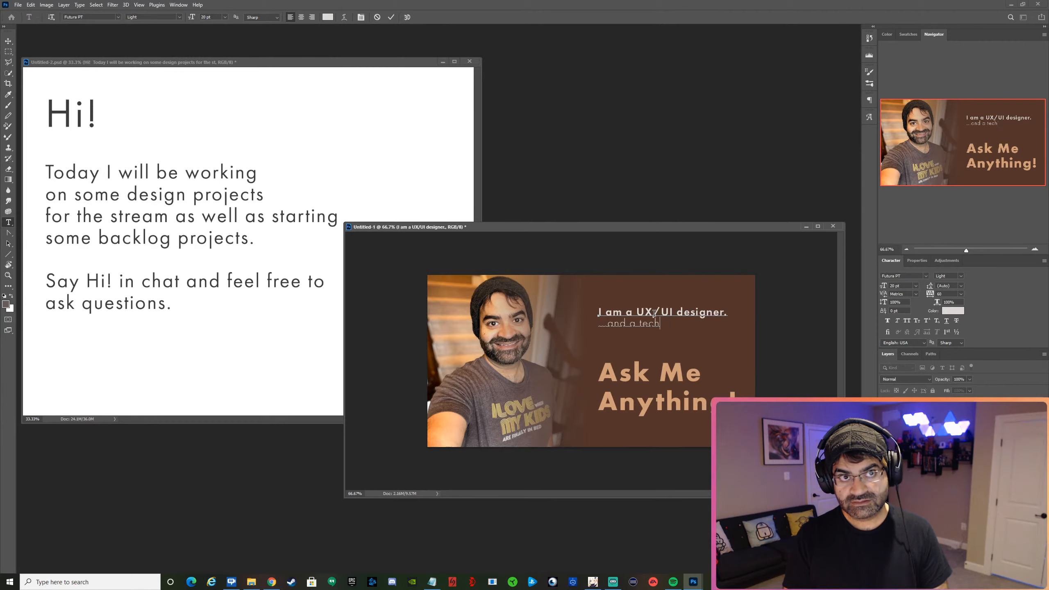
text(,)
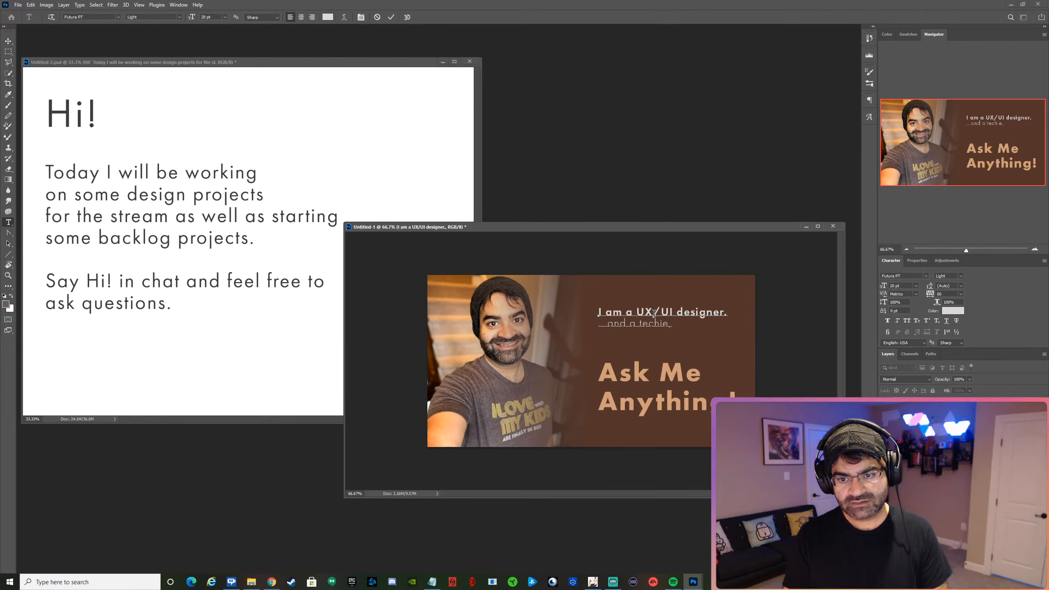
text( gamer,)
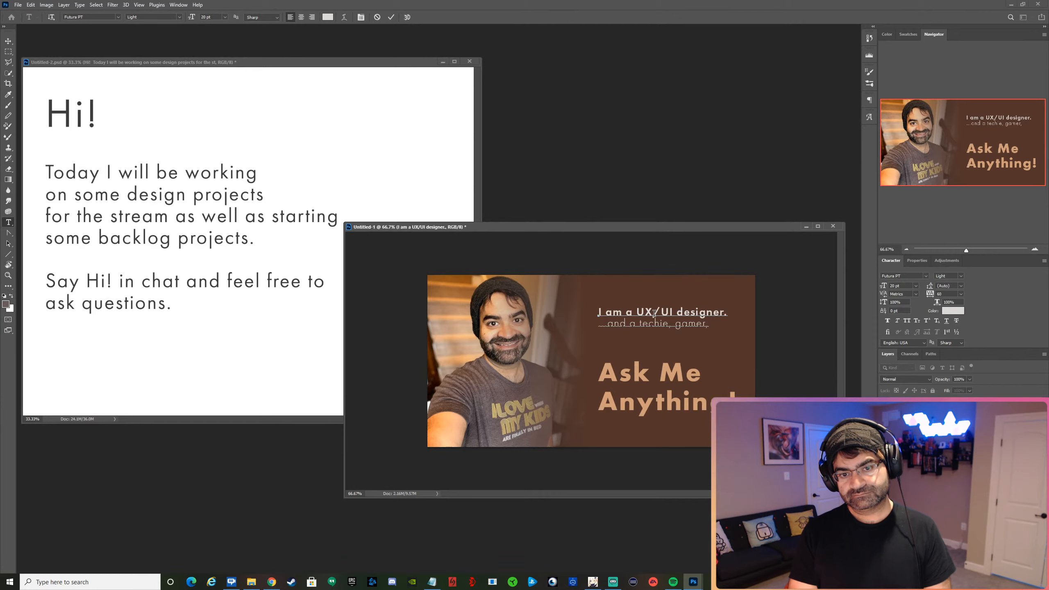
text(nd)
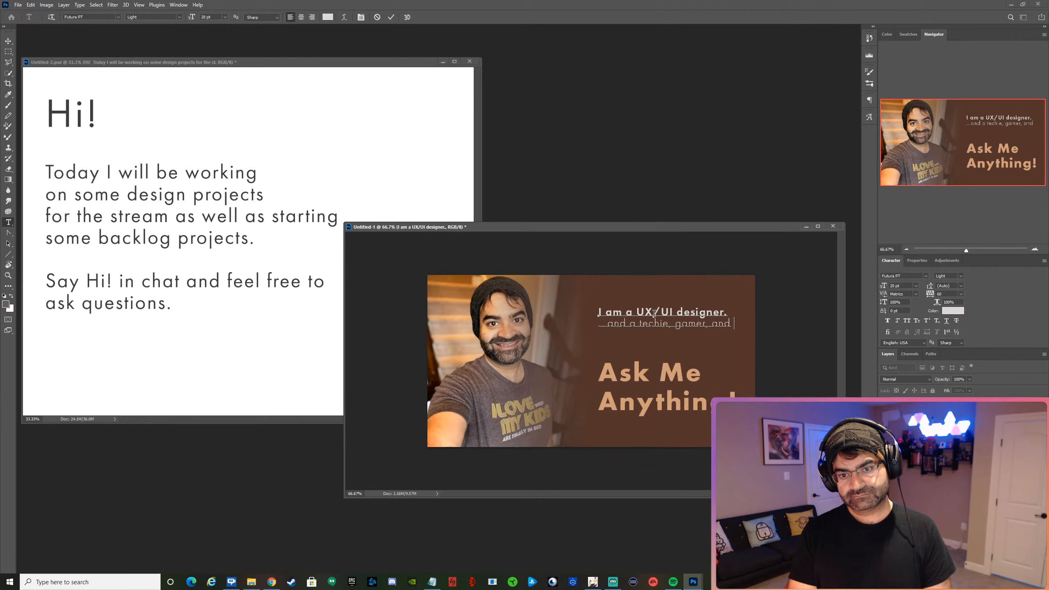
text( dad)
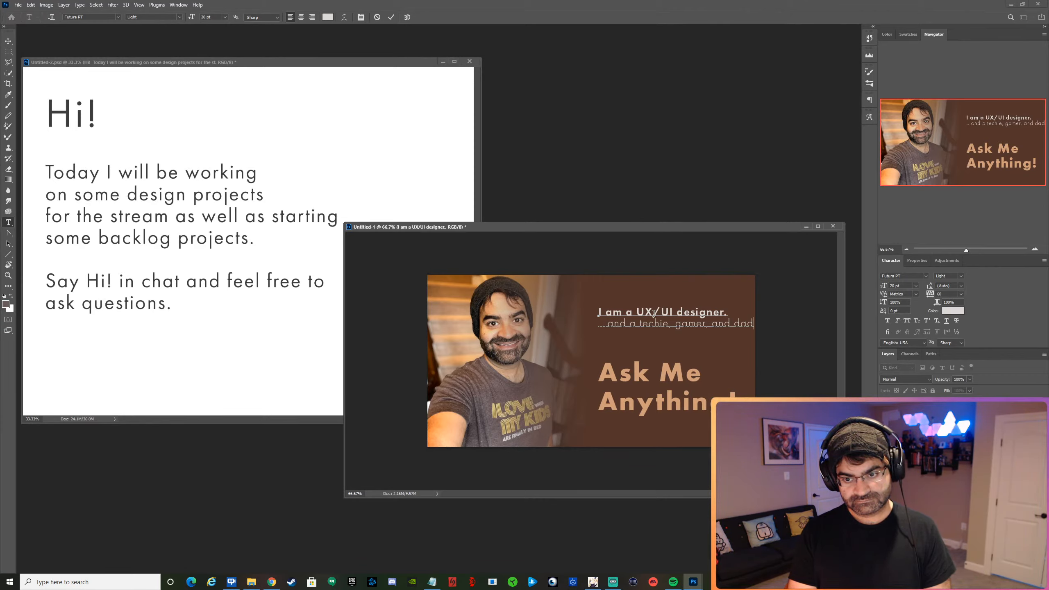
Wrap "dad" onto a new line, complete it as "dad to four boys." and commit the text.
key(BackSpace)
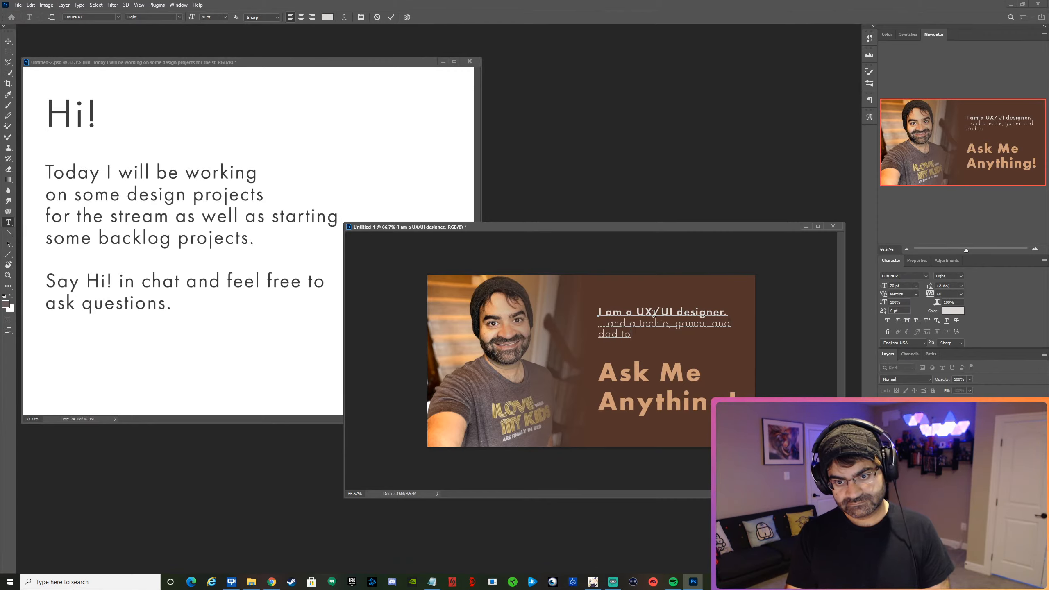
text(d to d)
key(BackSpace)
text(f)
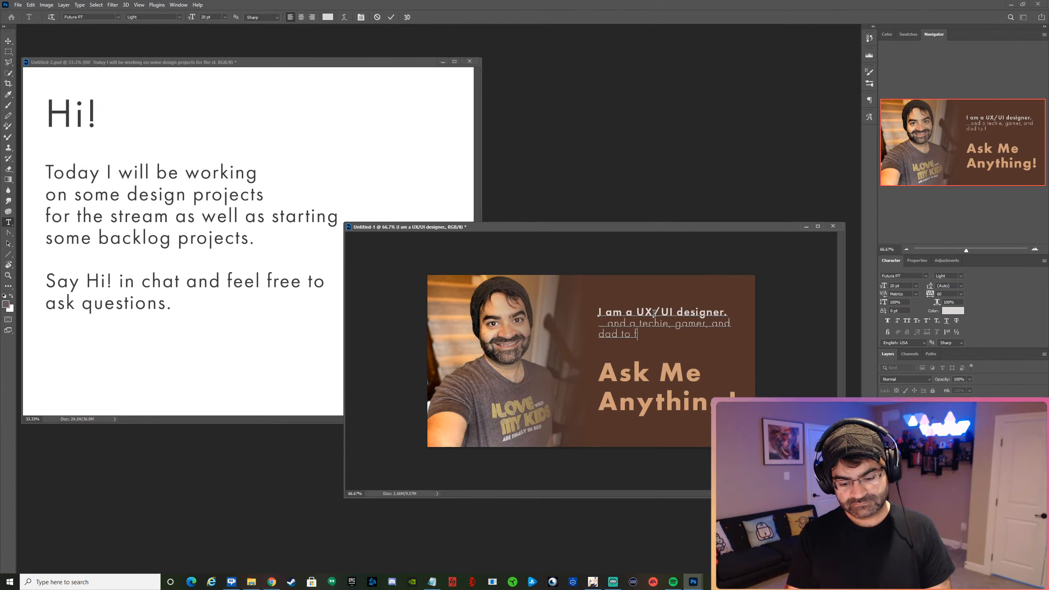
text(our boy)
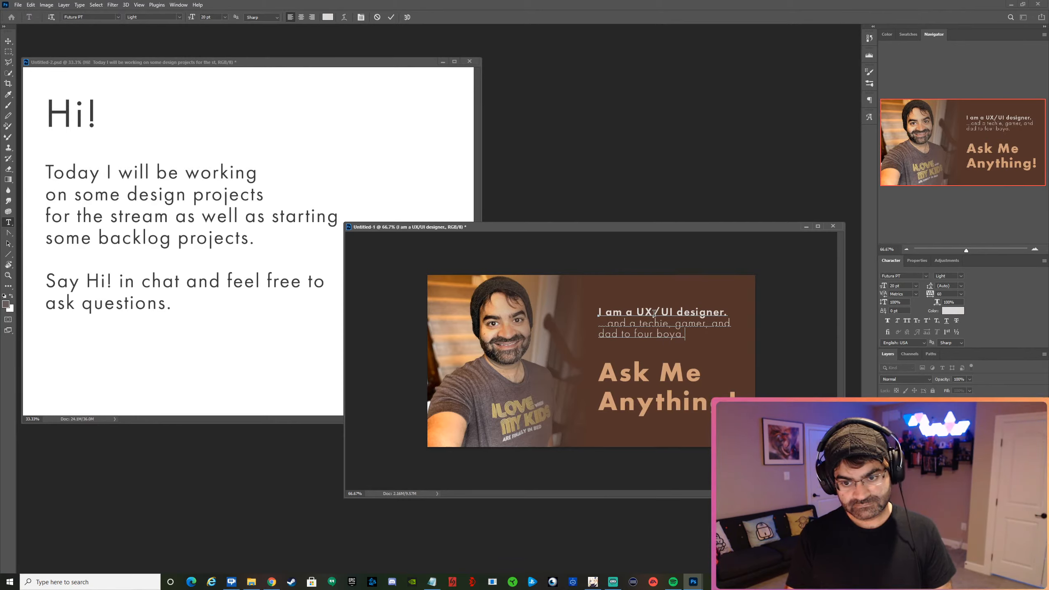
text(a)
key(BackSpace)
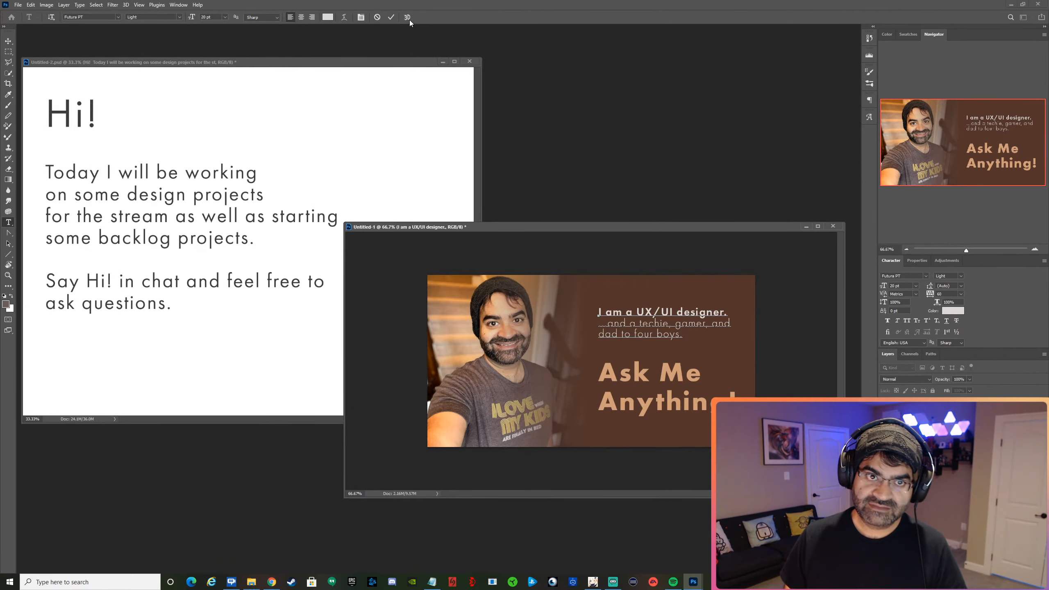
click(391, 17)
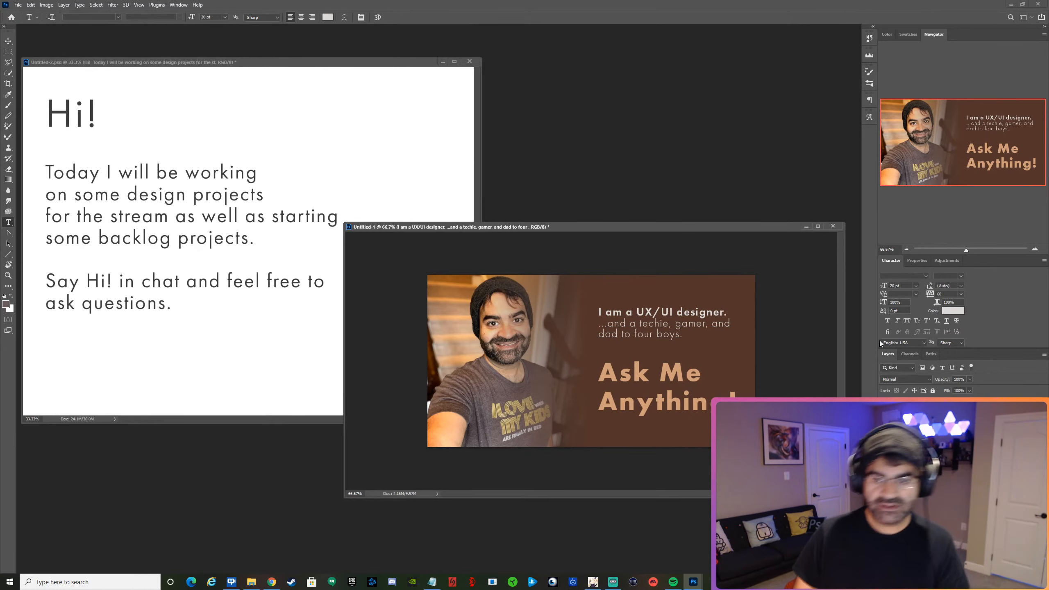
Set the size of the "I am a UX/UI designer." line to 22 pt, after trying 24 pt and 23 pt.
triple_click(655, 312)
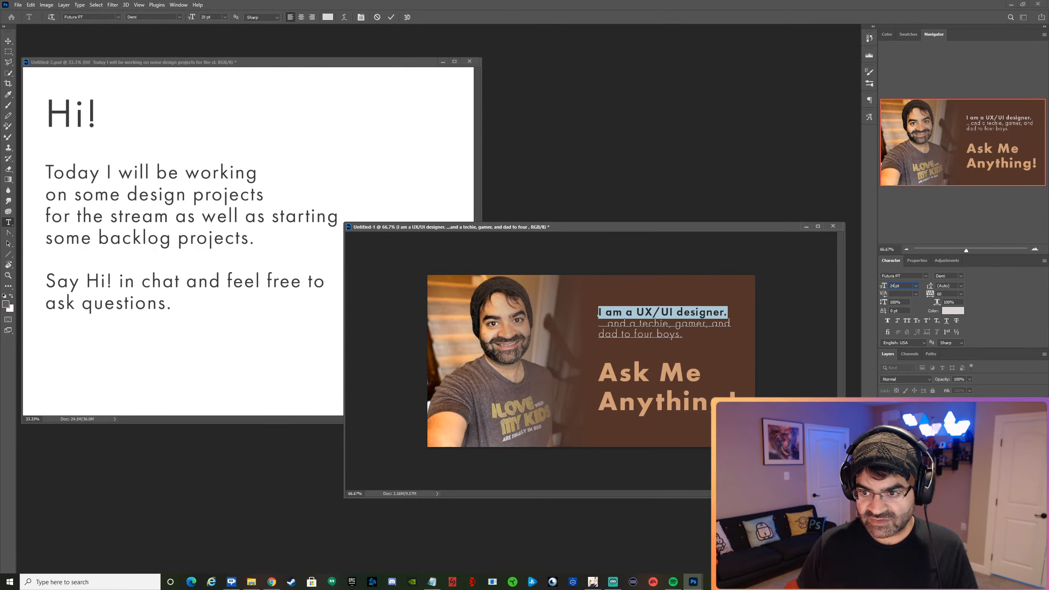
key(Up)
key(Up)
key(Return)
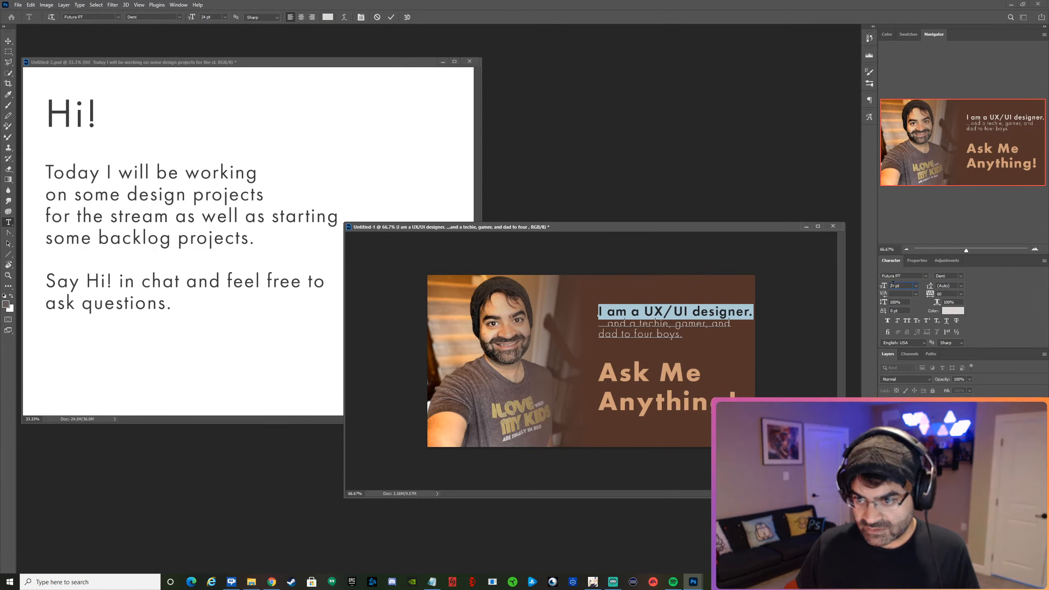
drag(896, 286, 894, 286)
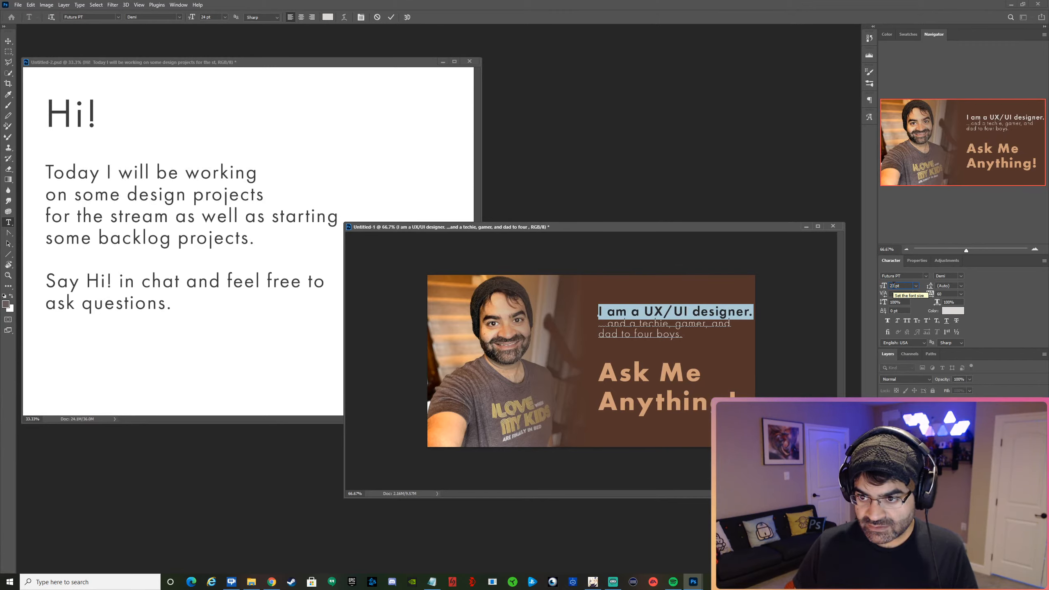
text(3)
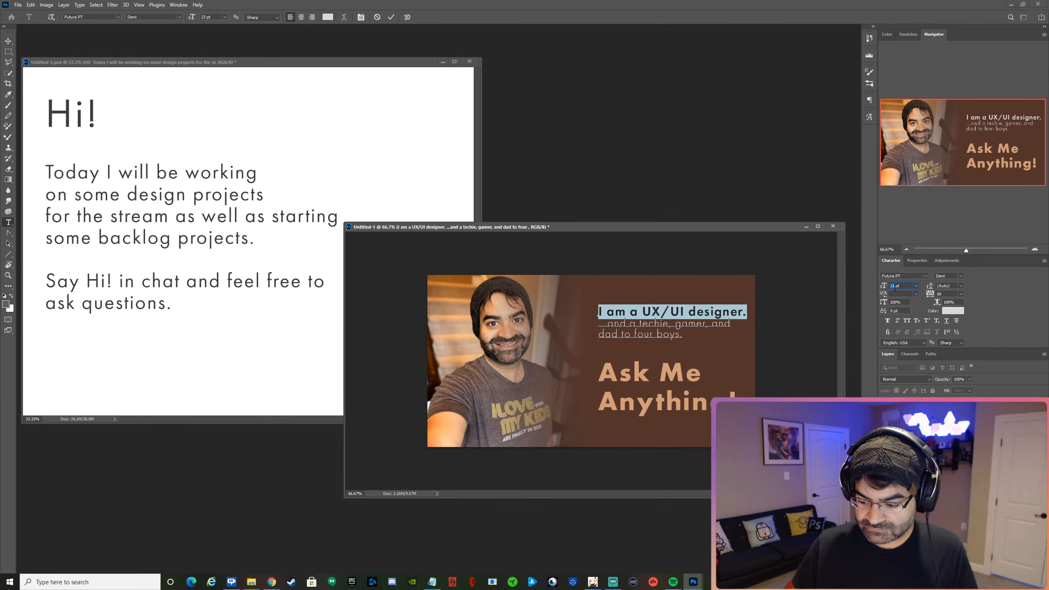
text(2)
key(Return)
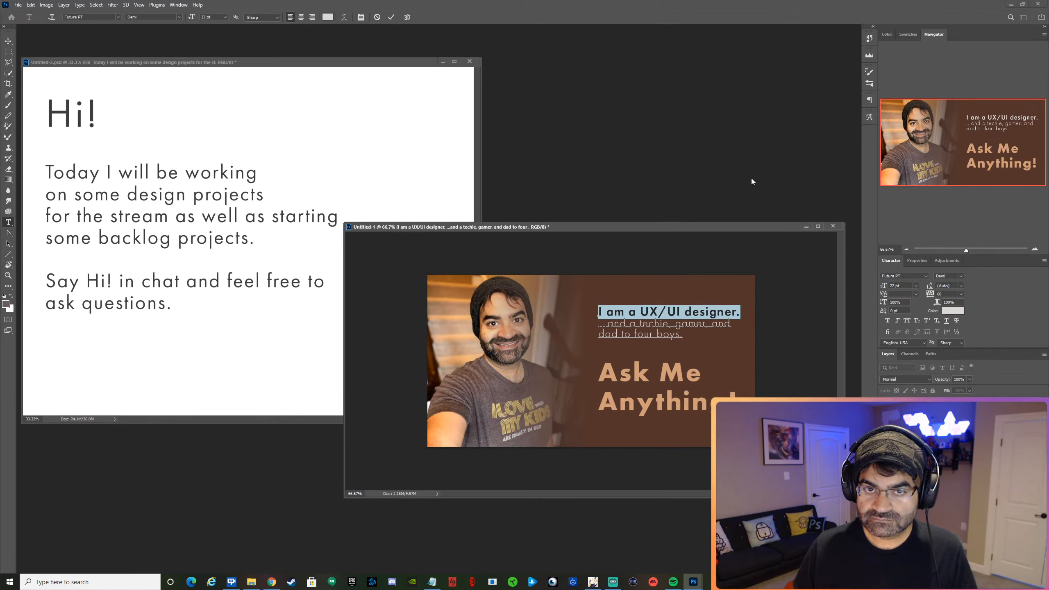
click(390, 17)
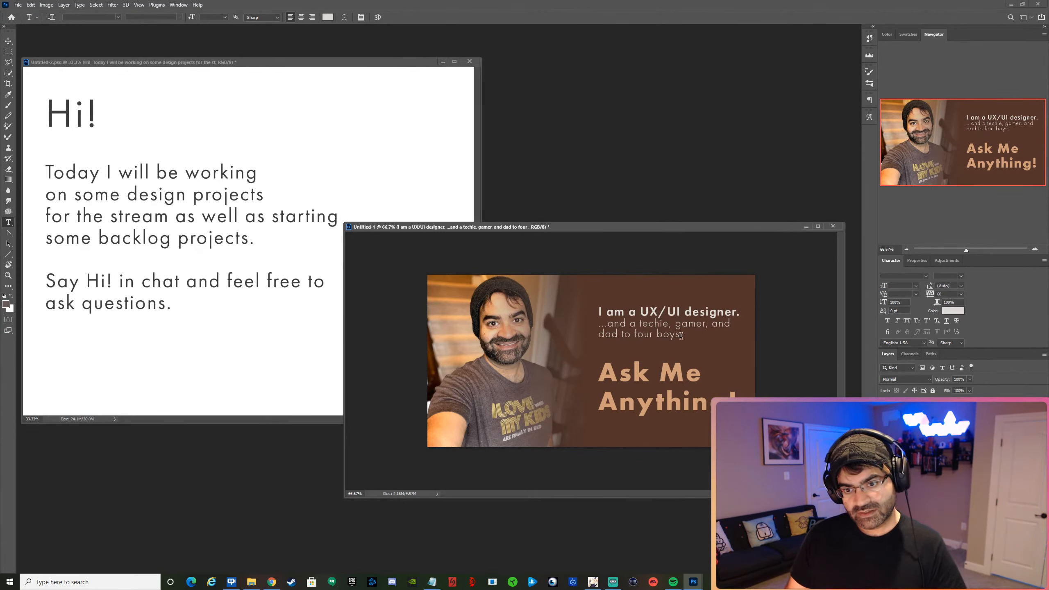
Set the size of the "...and a techie, gamer, and dad to four boys." text to 16 pt.
drag(682, 336, 582, 325)
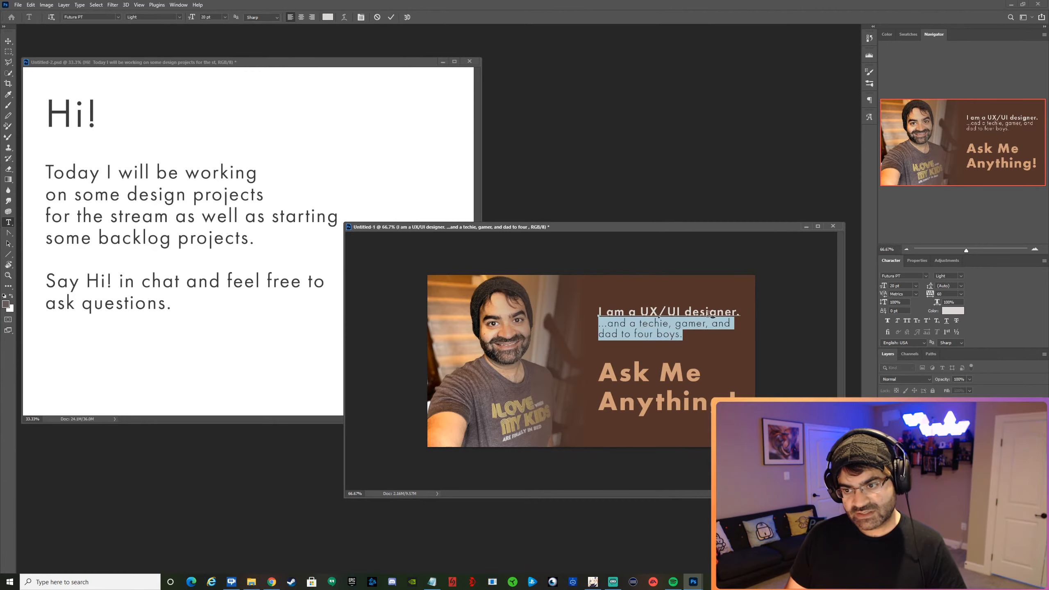
click(916, 286)
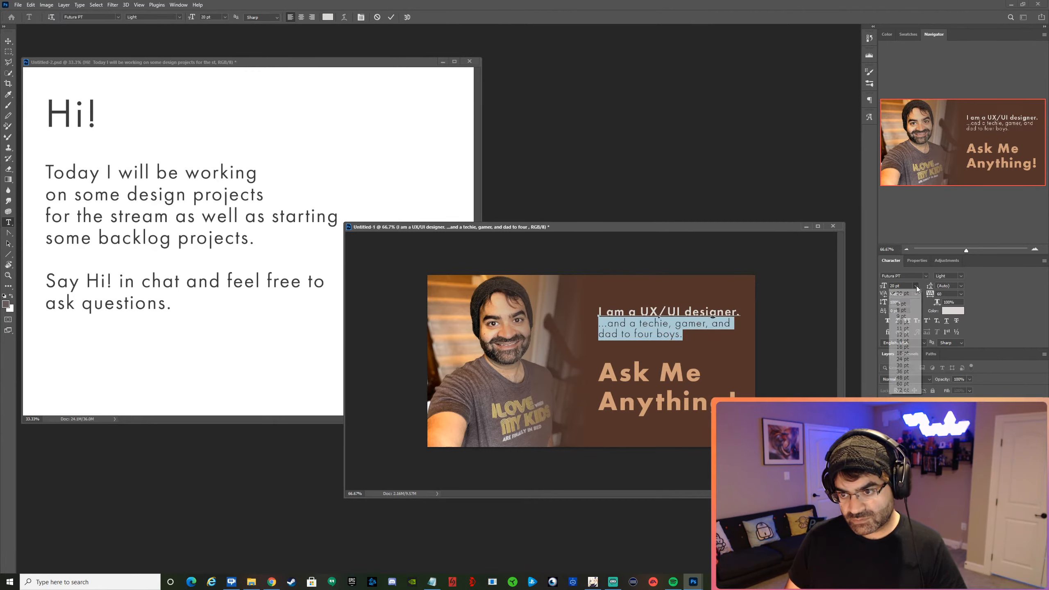
click(903, 347)
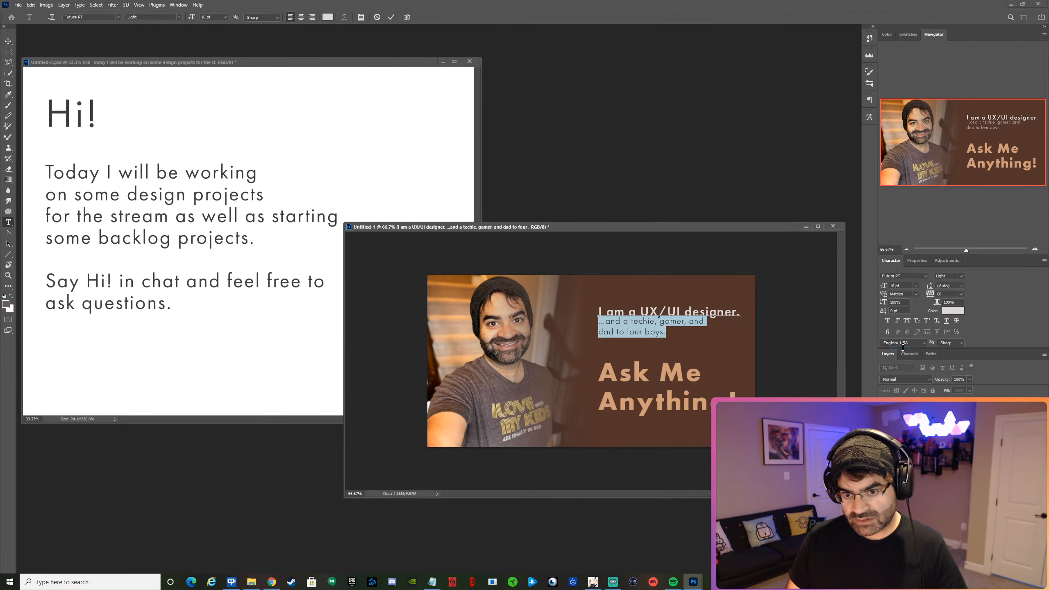
Replace the word "dad" with "father" in the smaller text.
click(605, 333)
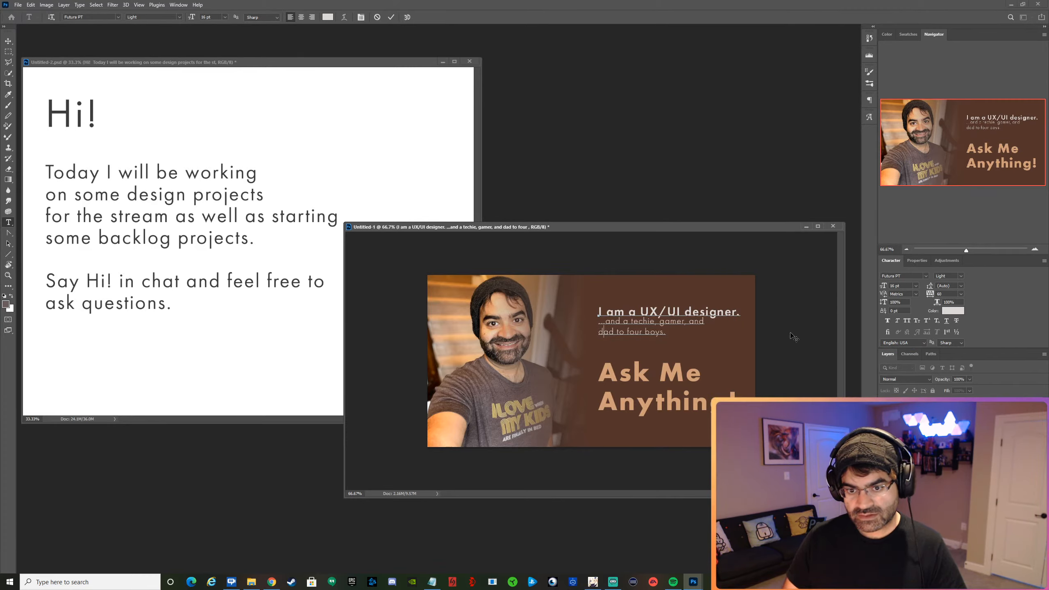
key(Right)
key(shift+Left)
key(shift+Left)
key(shift+Left)
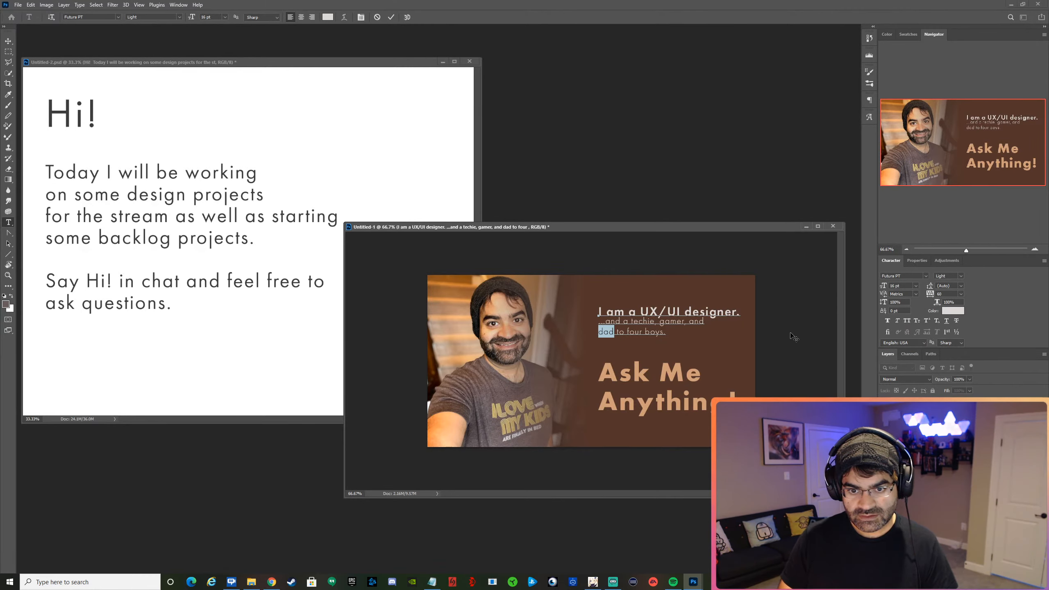
text(father)
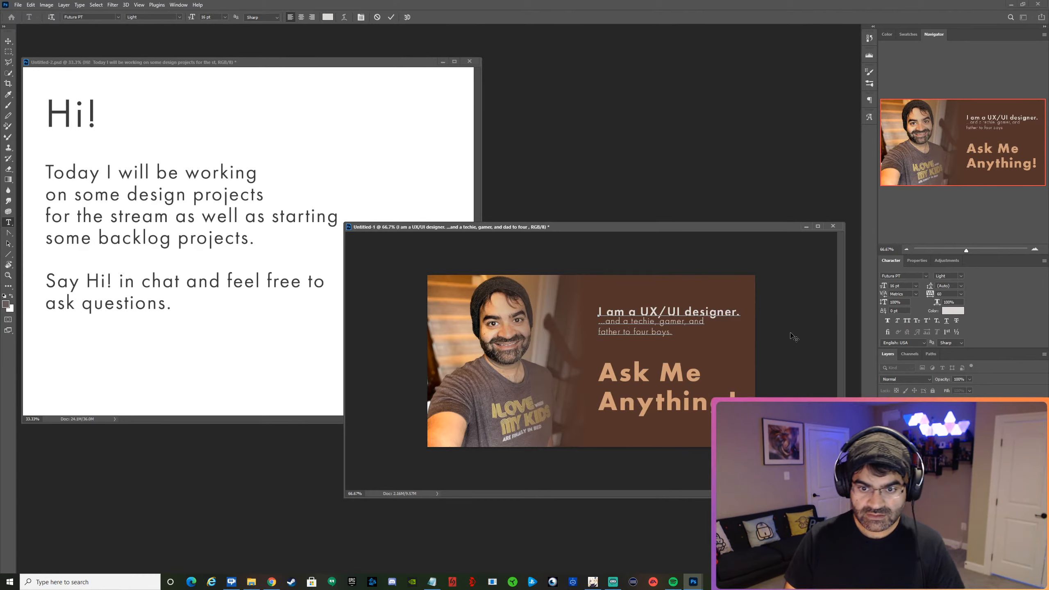
Remove the line break before "father" and break the line before "four boys." instead.
key(Left)
key(Left)
key(BackSpace)
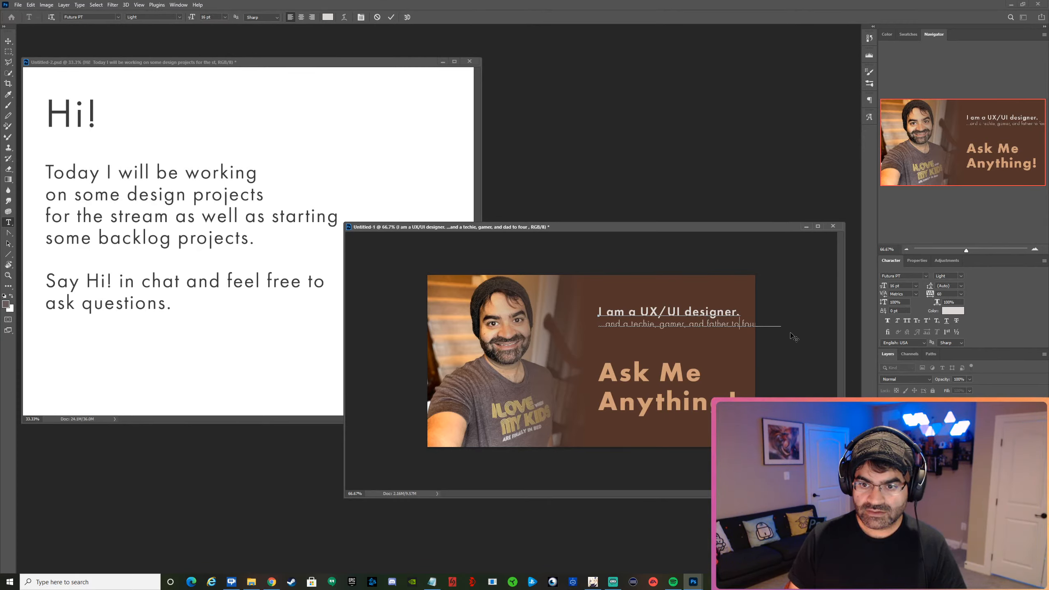
key(Return)
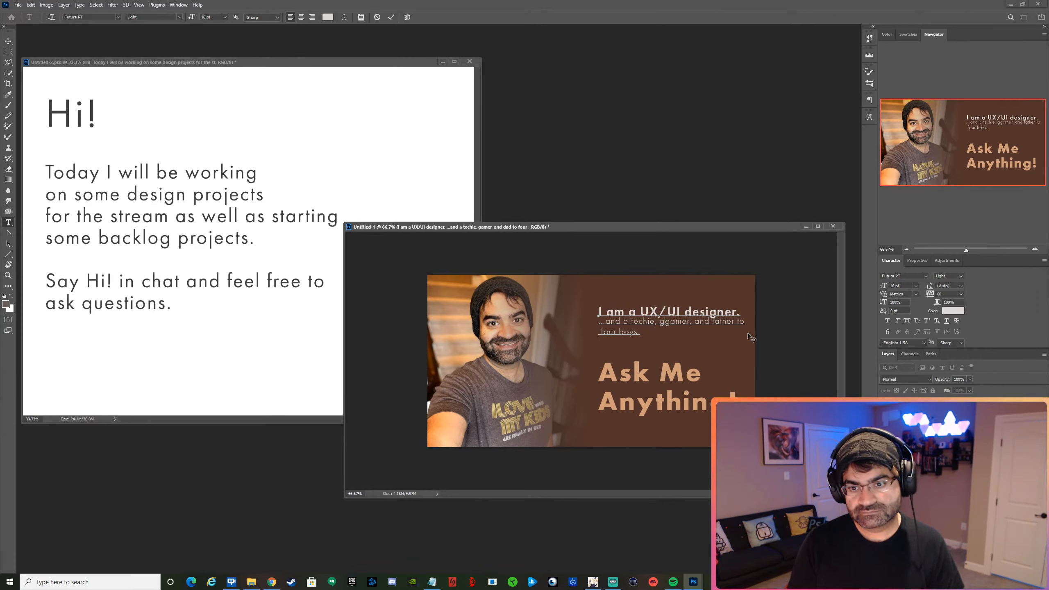
Insert "geek," before "gamer," and rebreak the text so "and father to four boys." forms the last line, then commit it.
text(eek)
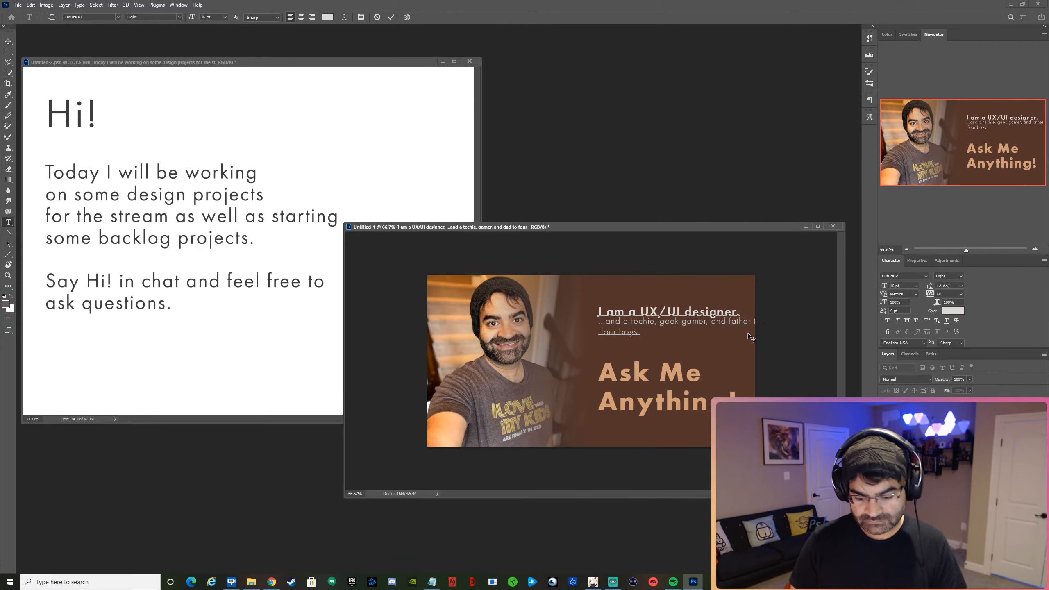
key(BackSpace)
text(,)
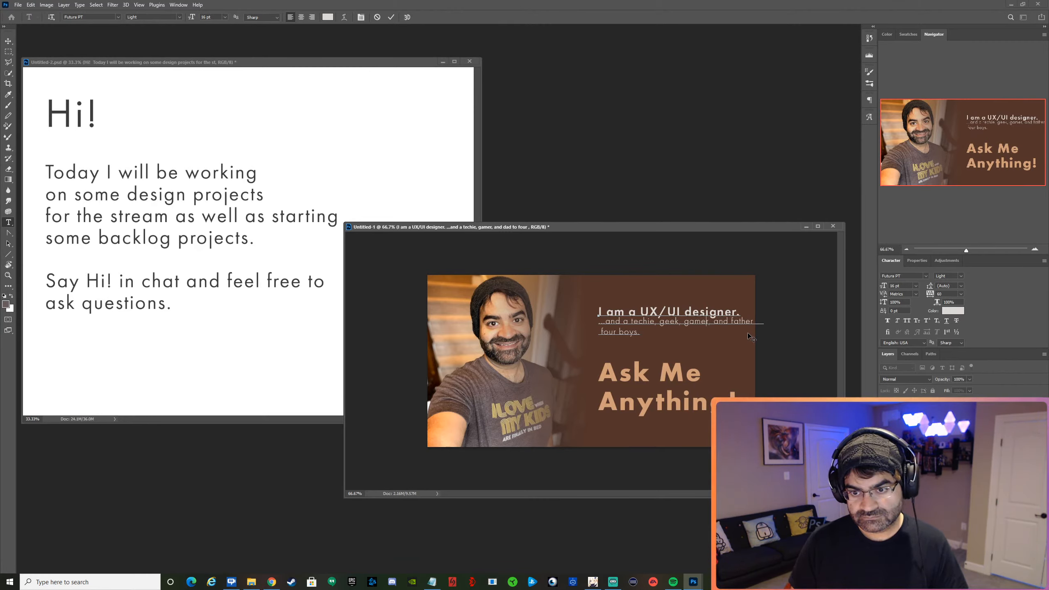
key(Return)
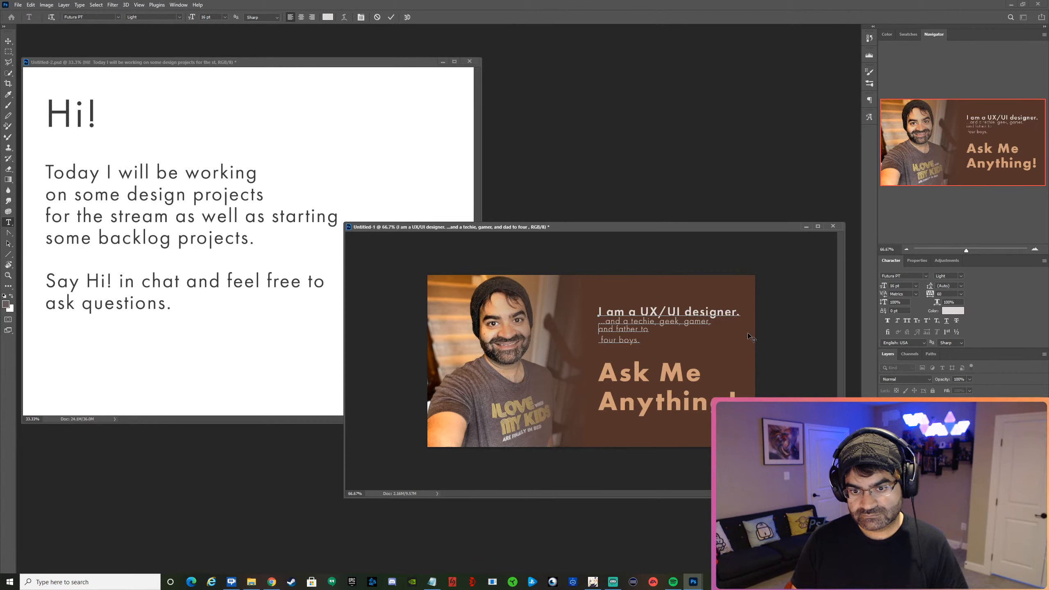
key(BackSpace)
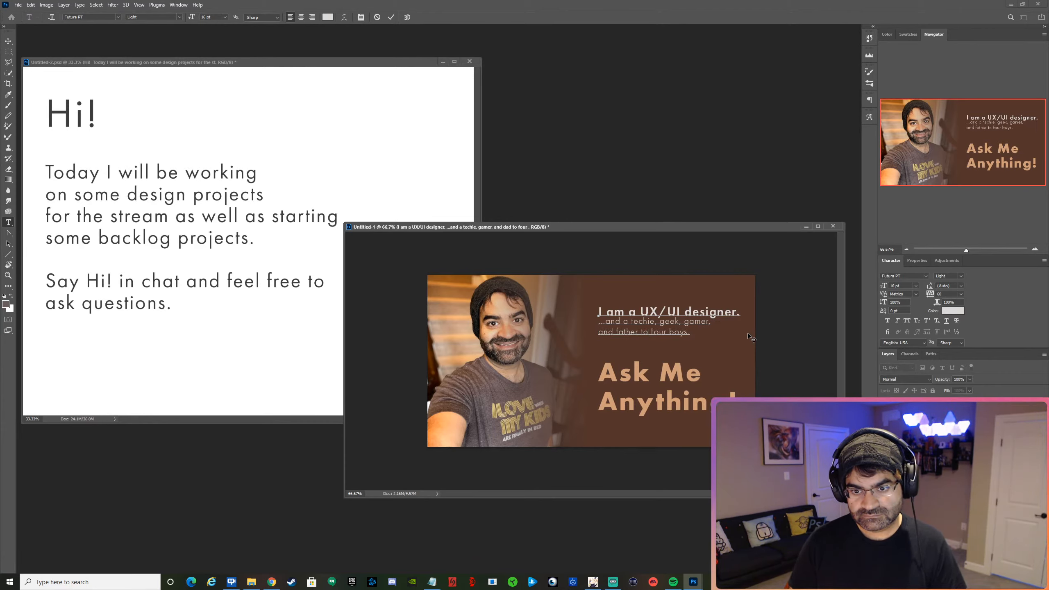
click(391, 16)
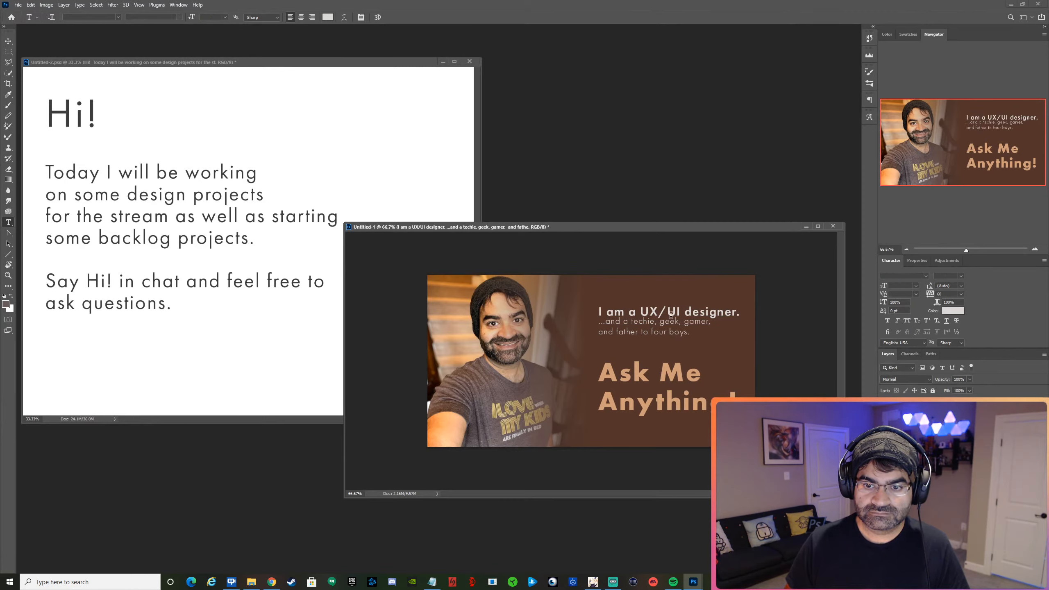
Set the leading of the whole introduction text block above "Ask Me Anything!" to 24 pt.
drag(690, 333, 597, 309)
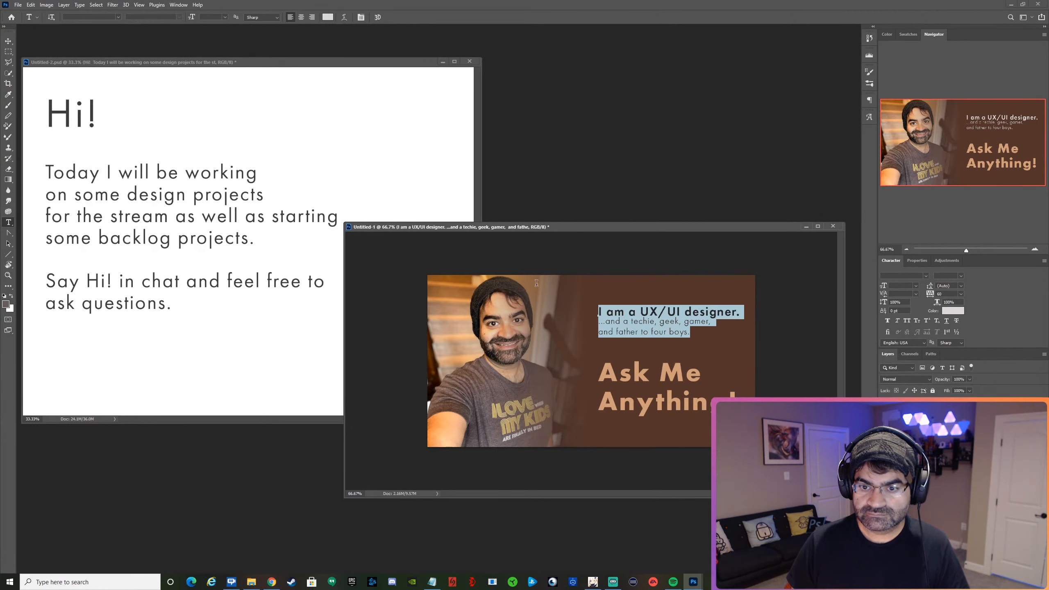
click(961, 288)
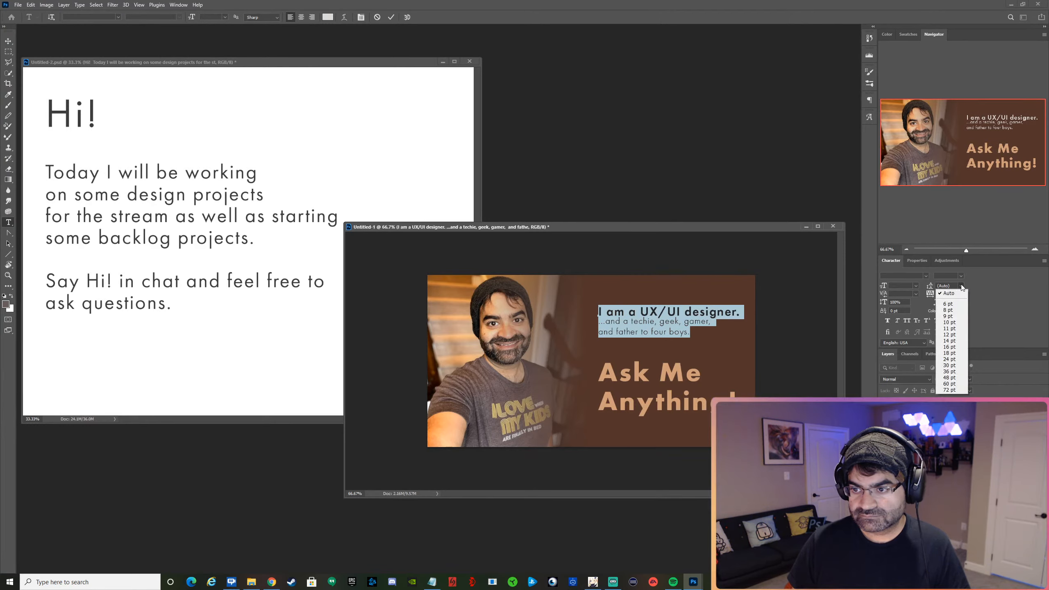
click(952, 360)
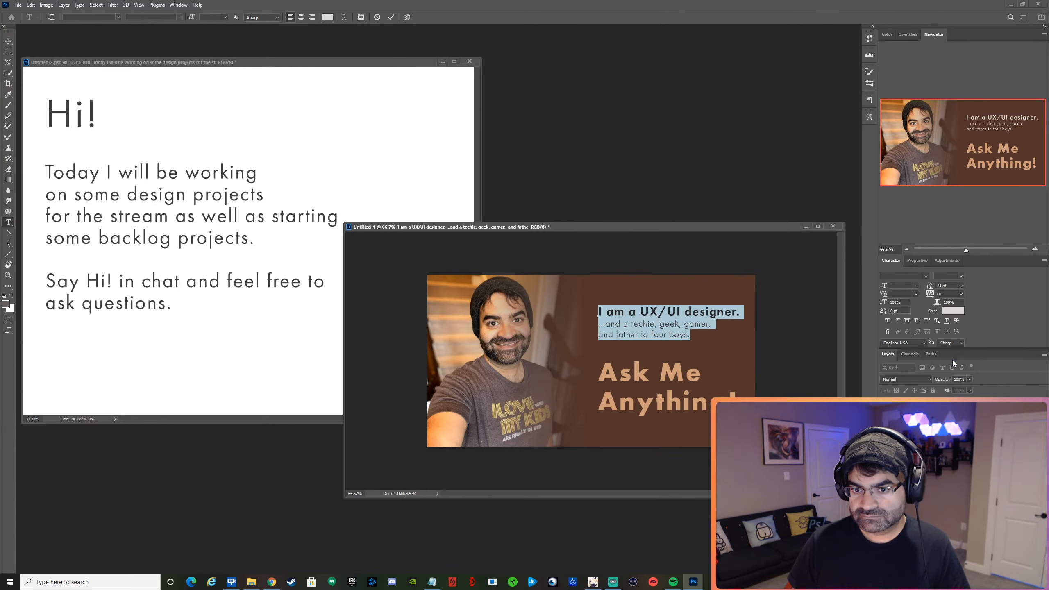
Try a 30 pt leading on the introduction text block, and set it back to 24 pt.
click(392, 18)
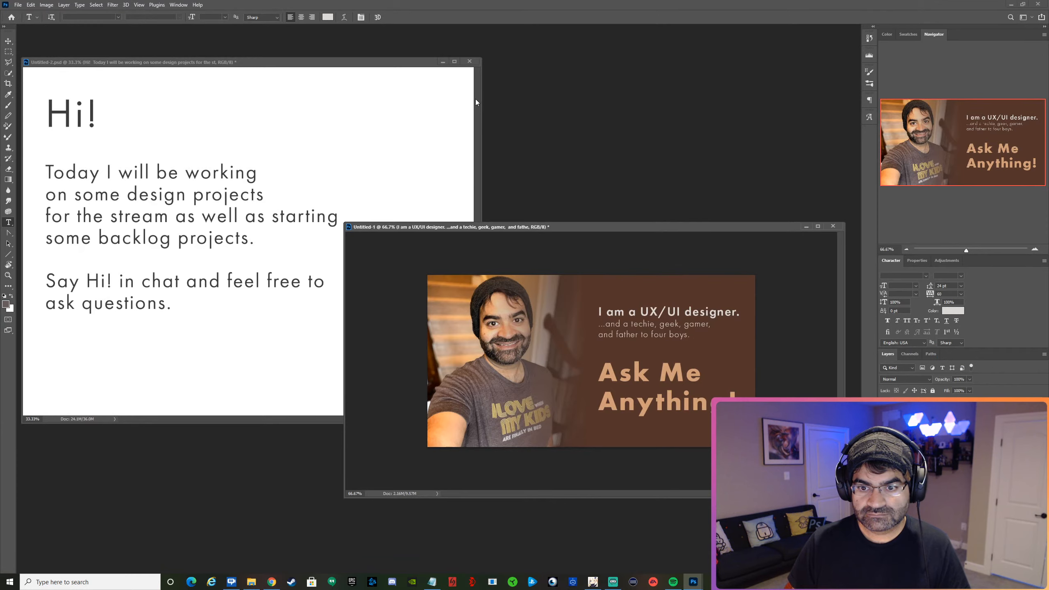
click(961, 286)
click(950, 365)
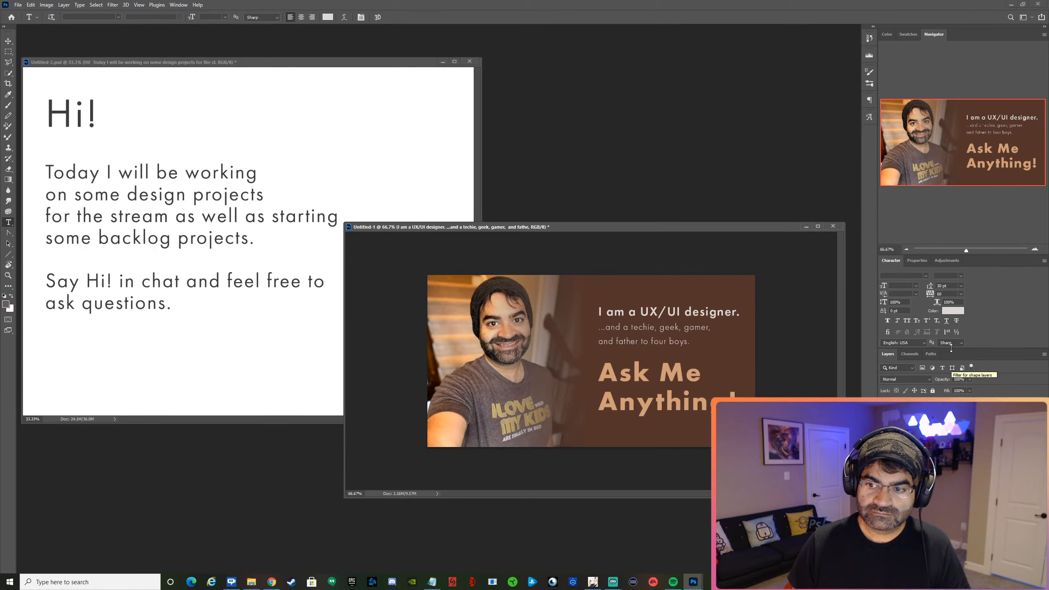
click(962, 286)
click(949, 359)
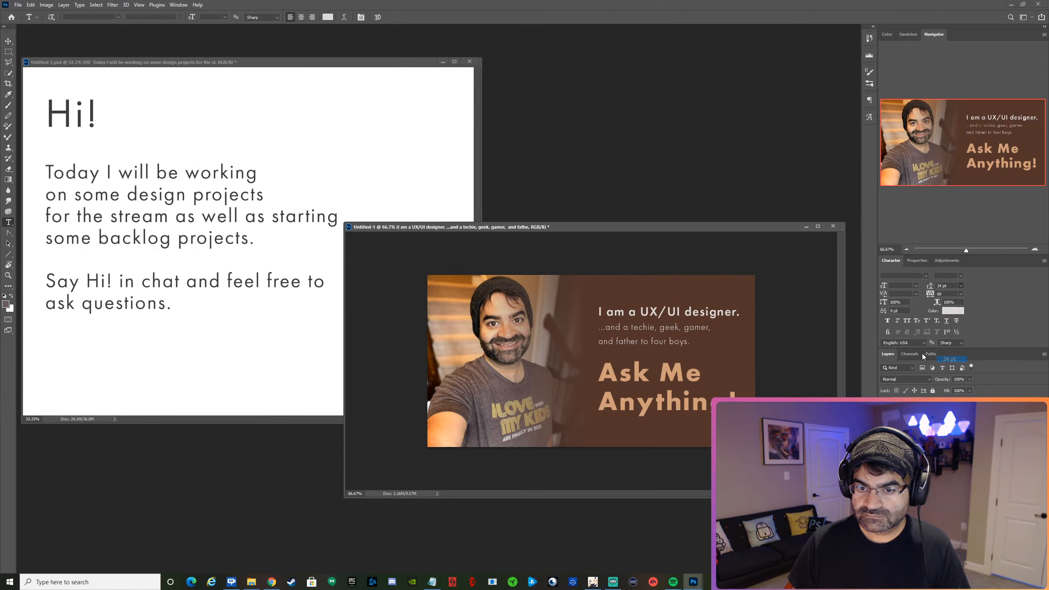
Reduce the font size of the two smaller lines under "I am a UX/UI designer." to 14 pt and commit the edit.
drag(691, 335, 599, 323)
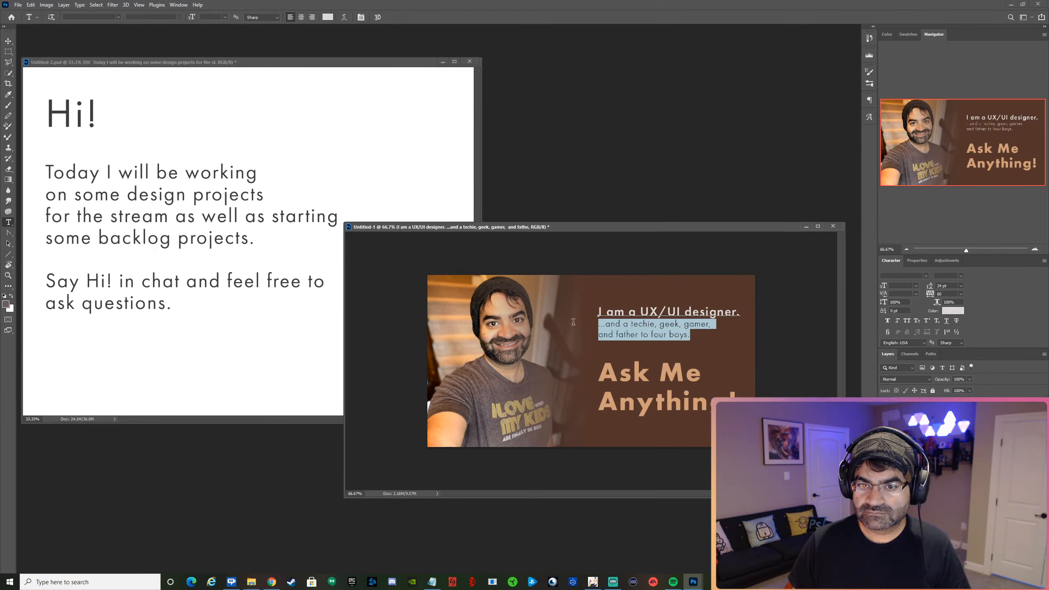
click(916, 286)
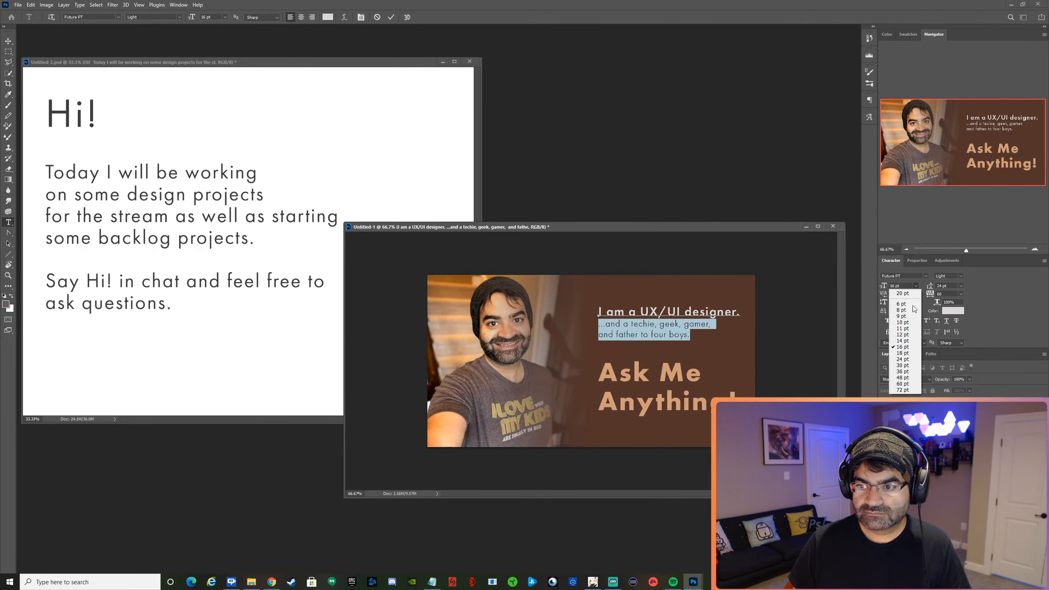
click(906, 342)
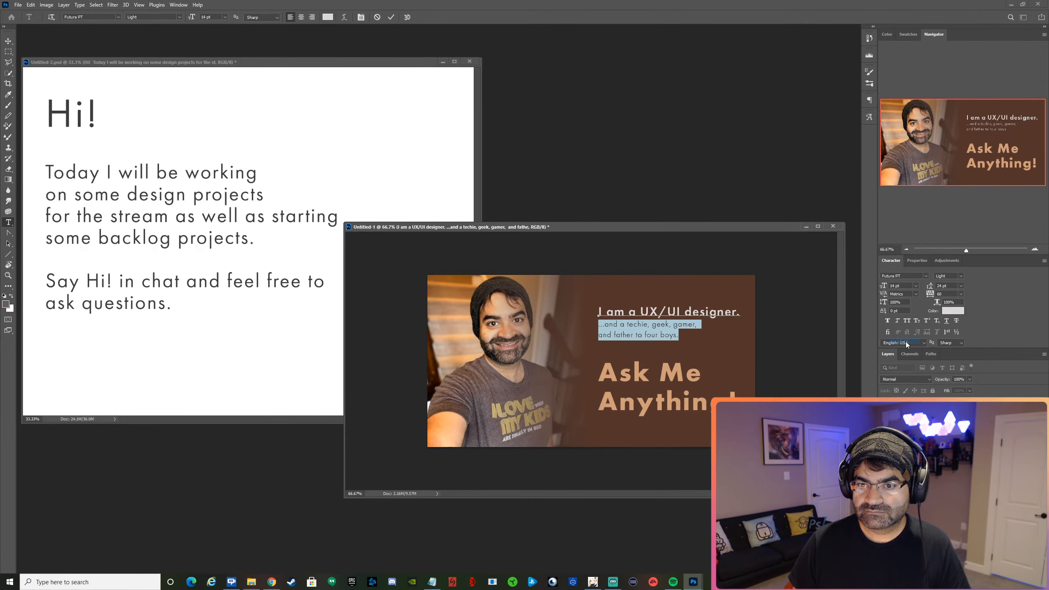
click(391, 18)
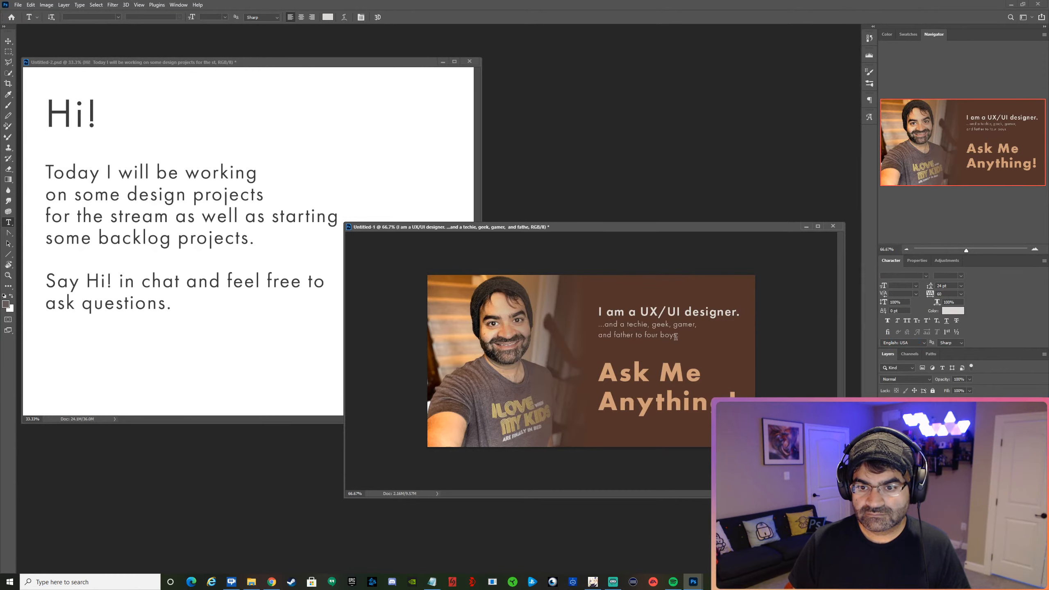
Change the font style of the two smaller introduction lines to Light Oblique and commit the edit.
drag(678, 336, 599, 323)
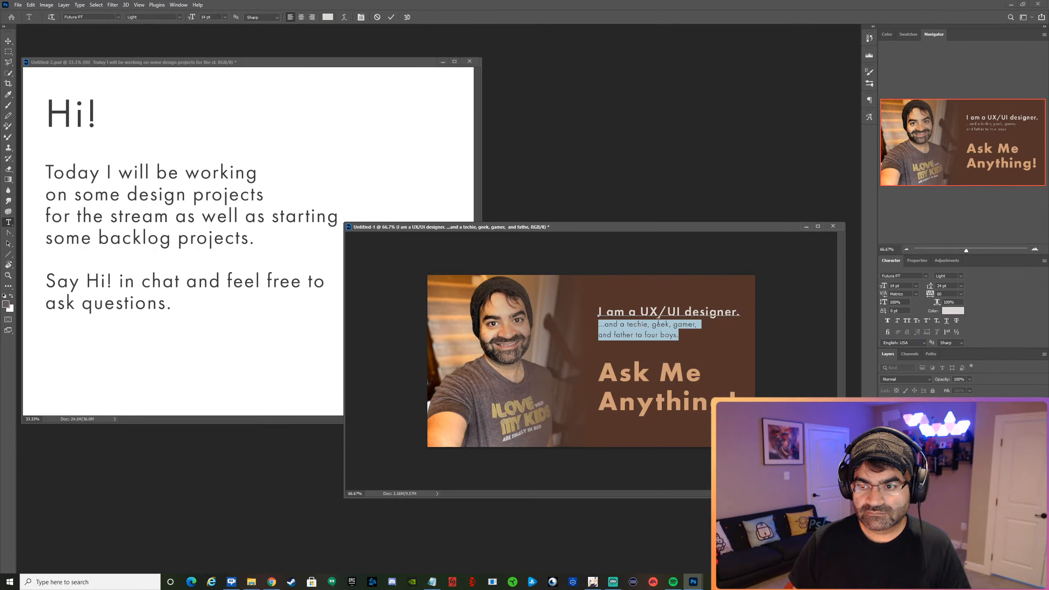
click(961, 276)
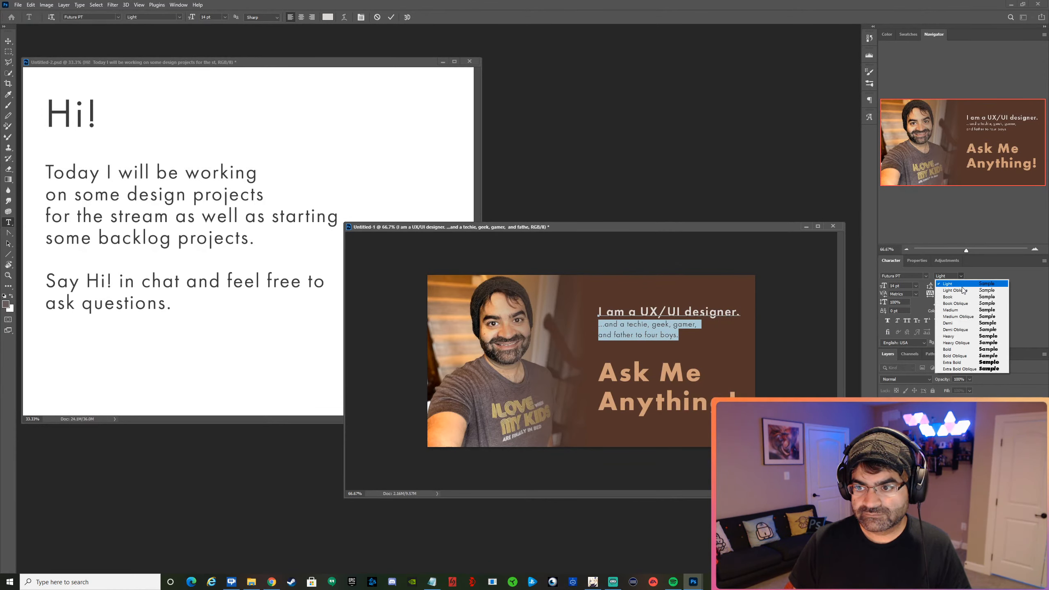
click(962, 290)
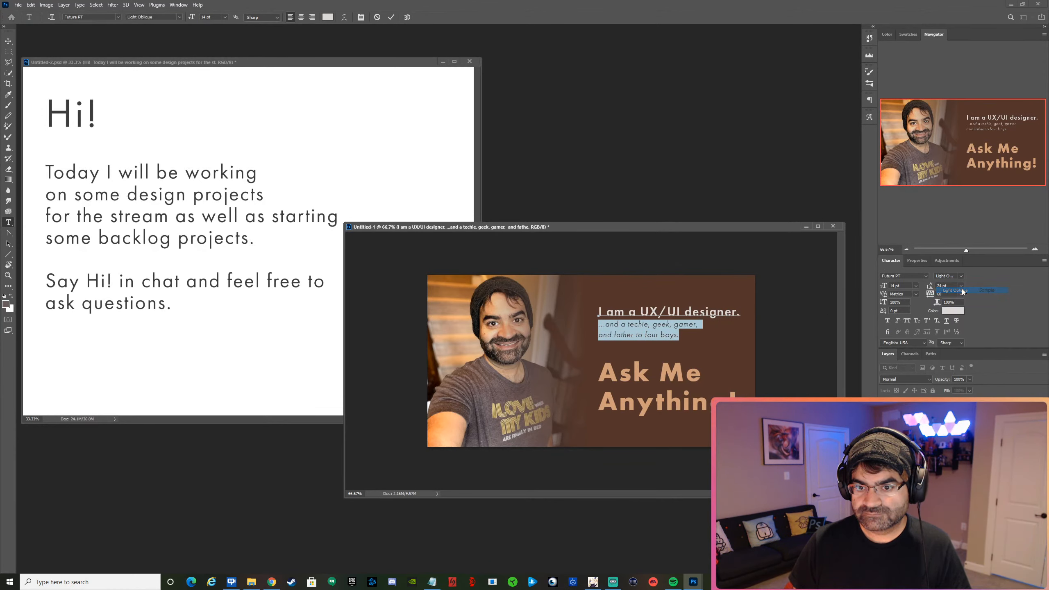
click(392, 17)
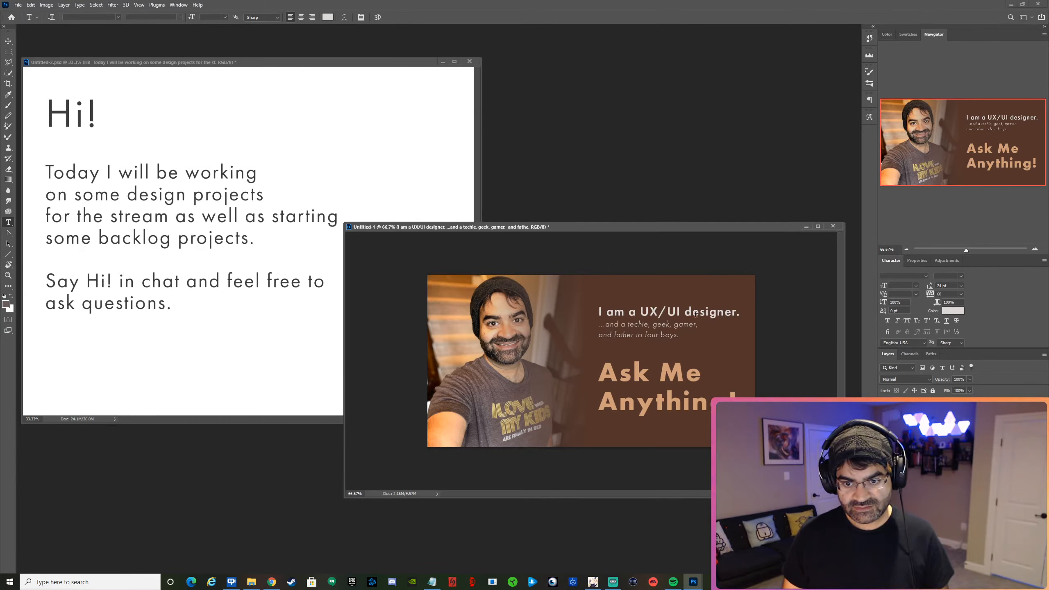
Recolor the "Ask Me Anything!" headline with the copied off-white hex value ded9d6 and commit it.
drag(599, 375, 740, 402)
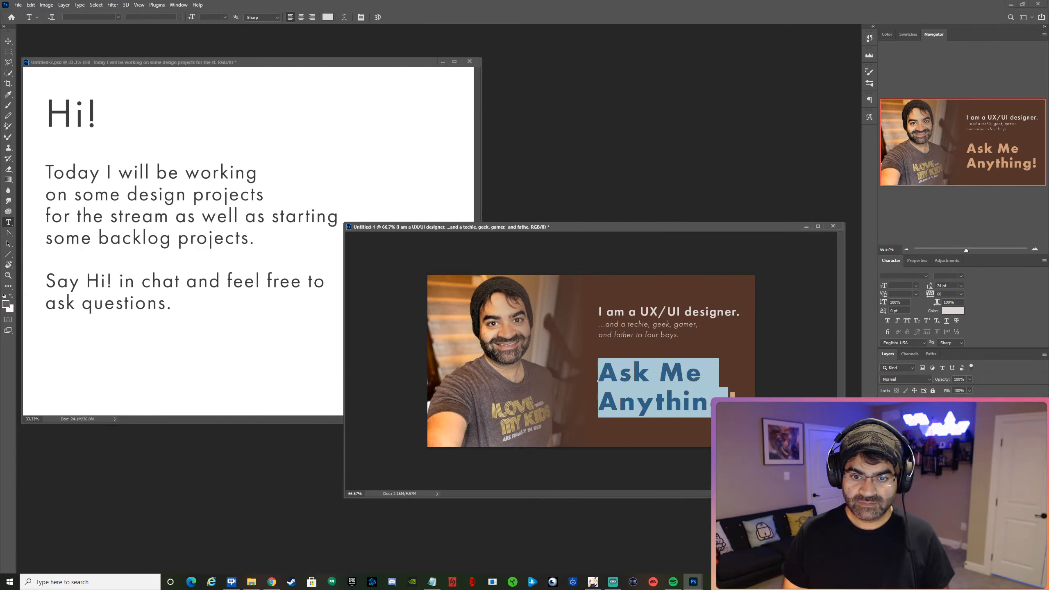
click(952, 310)
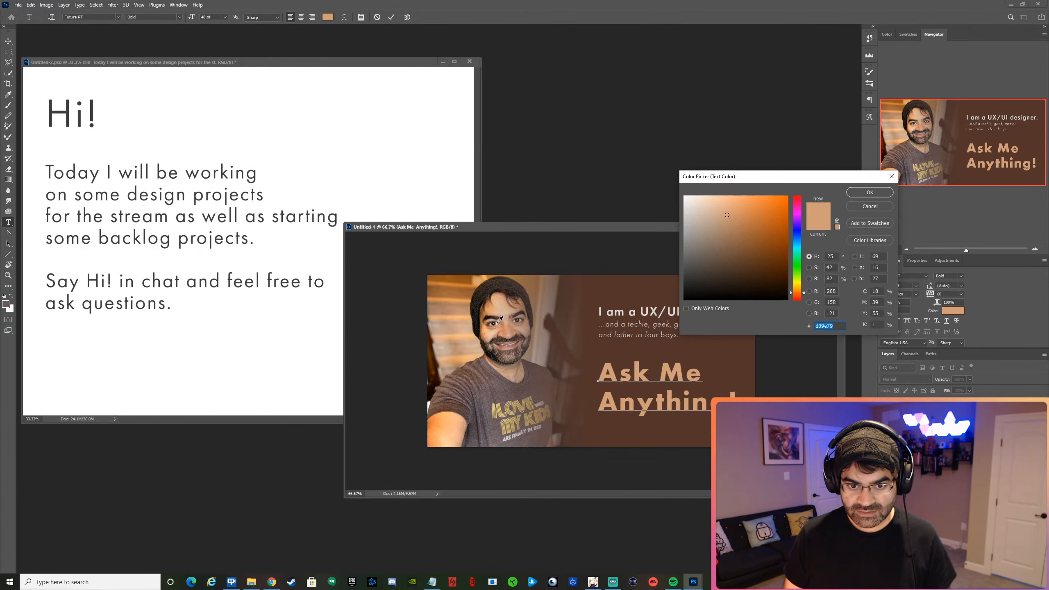
text(ded9d6)
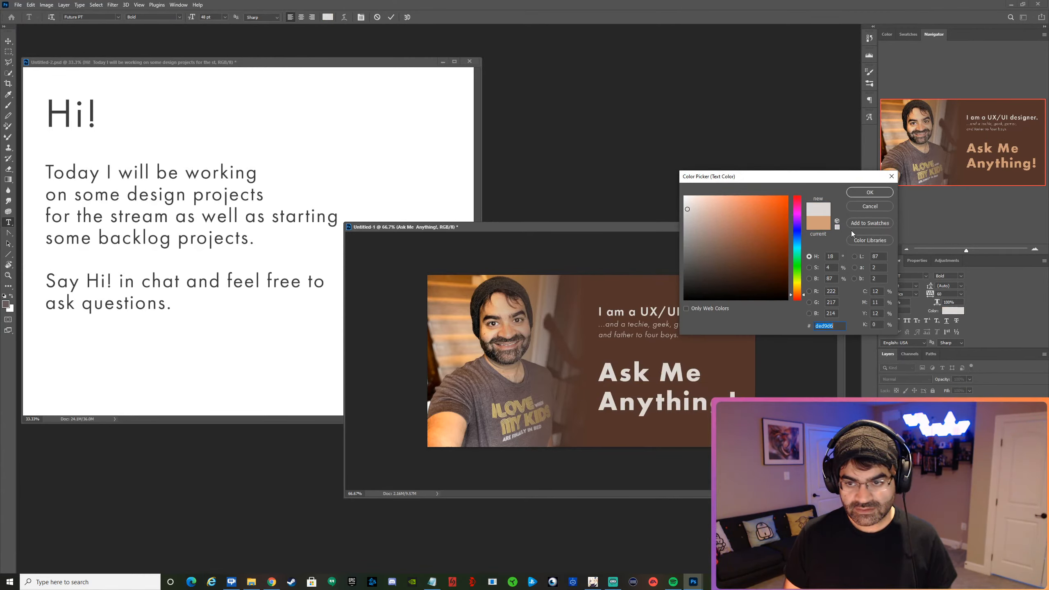
key(Return)
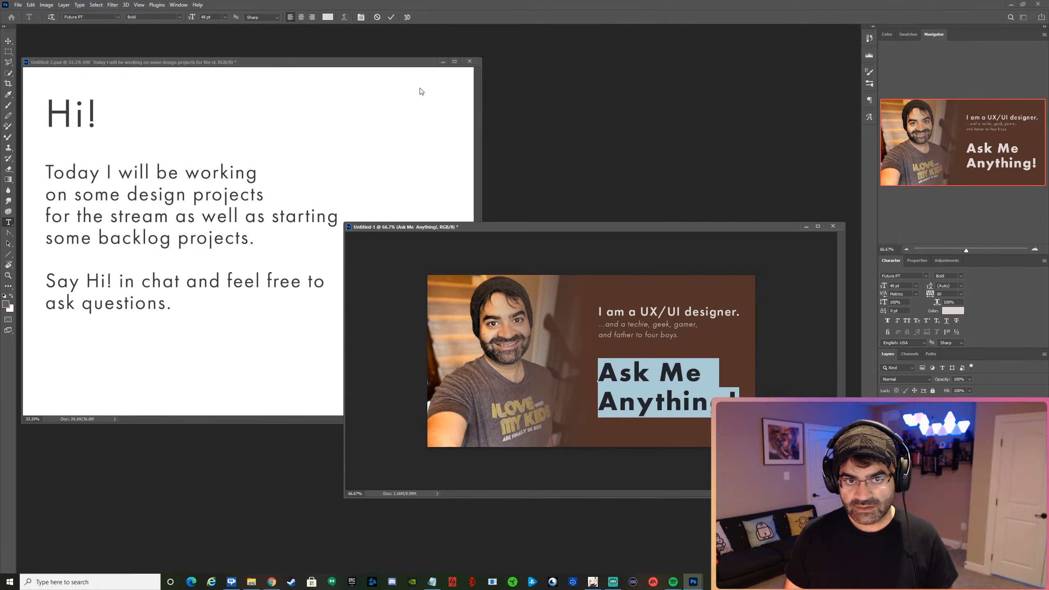
key(ctrl+Return)
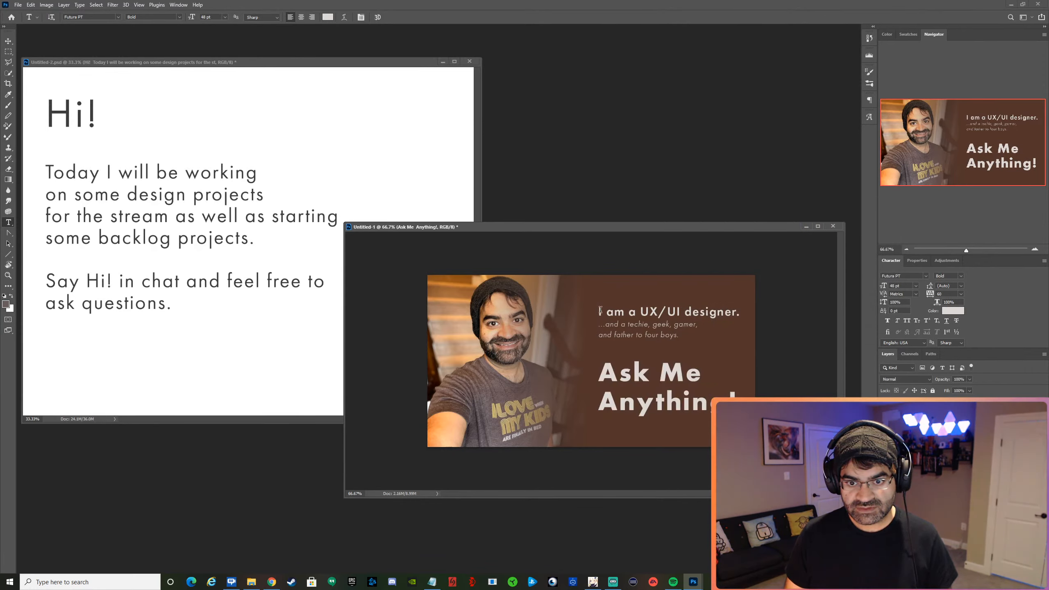
Recolor "I am a UX/UI designer." with a tan (cfac8f) sampled from the skin on the portrait's forehead, and commit it.
drag(598, 310, 760, 308)
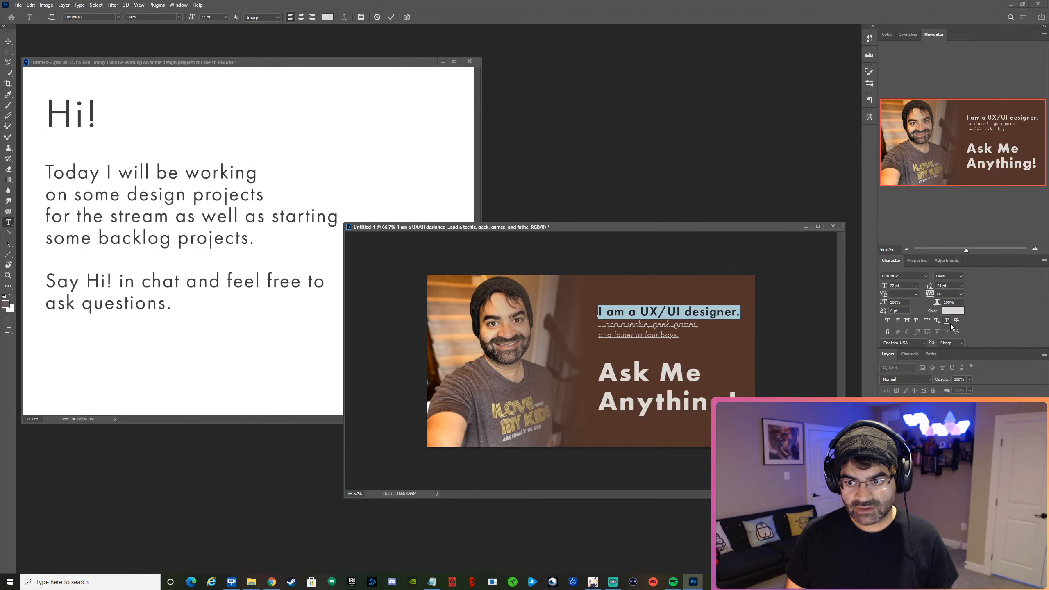
click(953, 310)
click(509, 303)
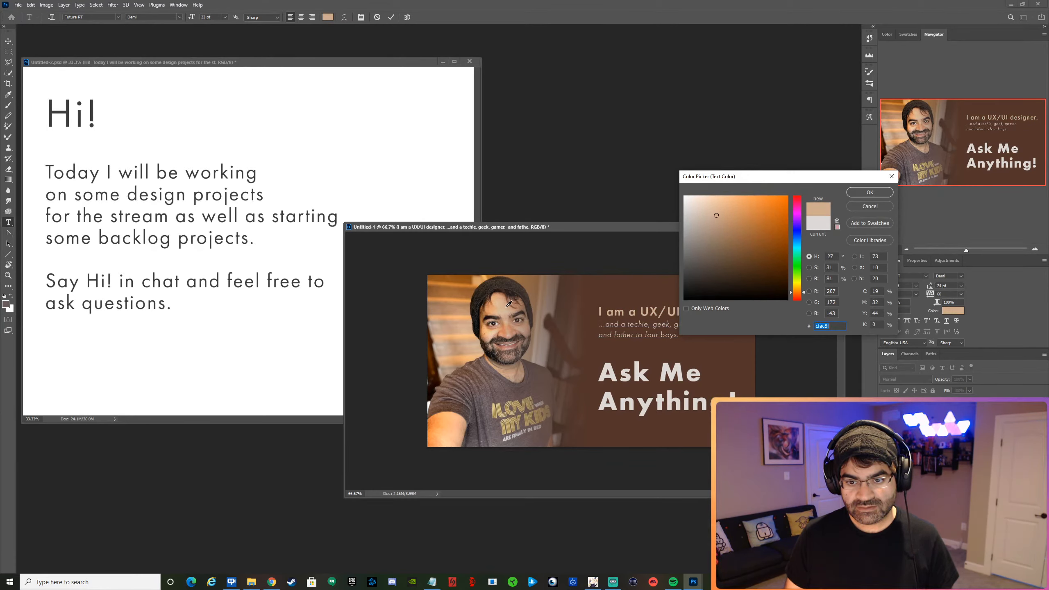
click(868, 193)
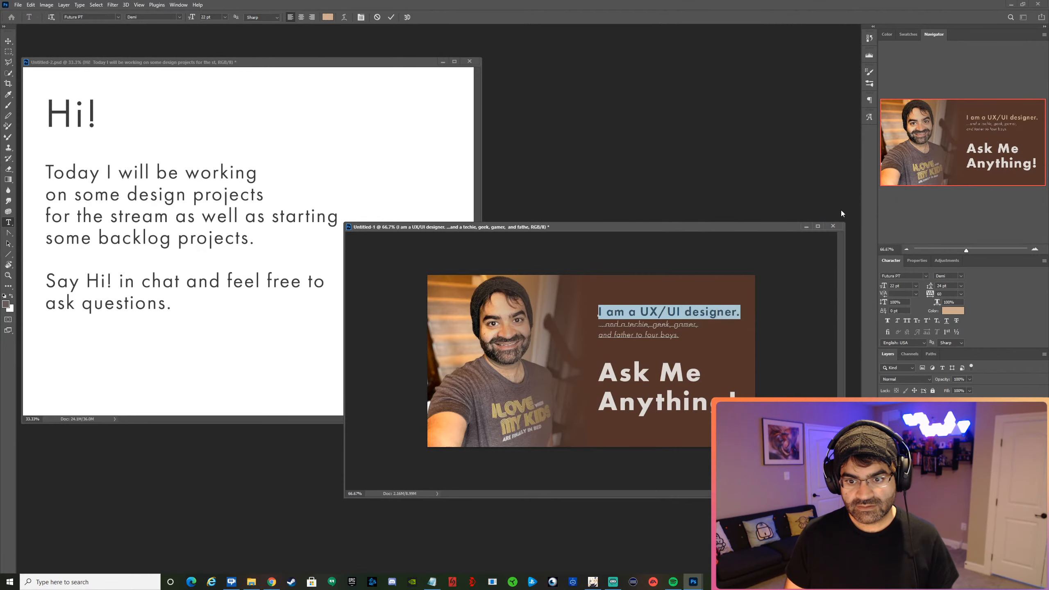
click(391, 18)
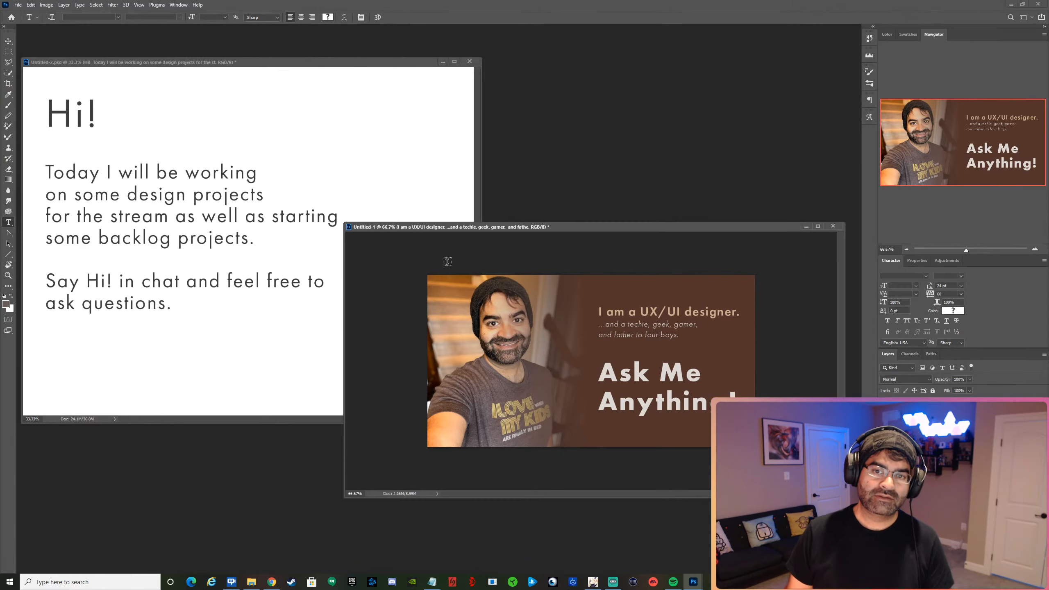
Move the introduction text and the "Ask Me Anything!" headline straight up by about 0.23 in each, keeping their left edges aligned.
key(v)
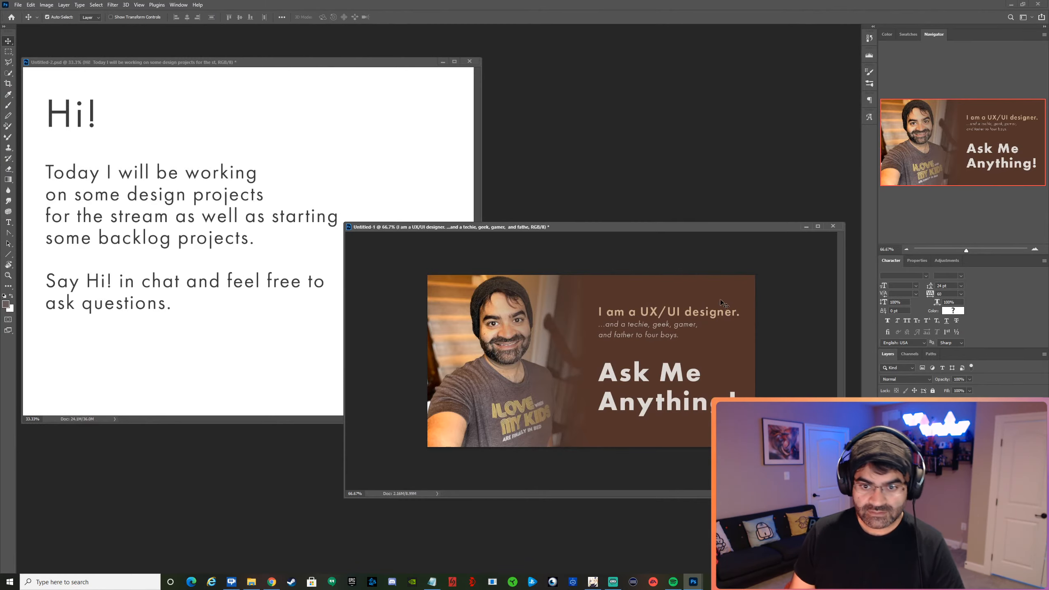
drag(720, 314, 720, 305)
drag(698, 365, 699, 356)
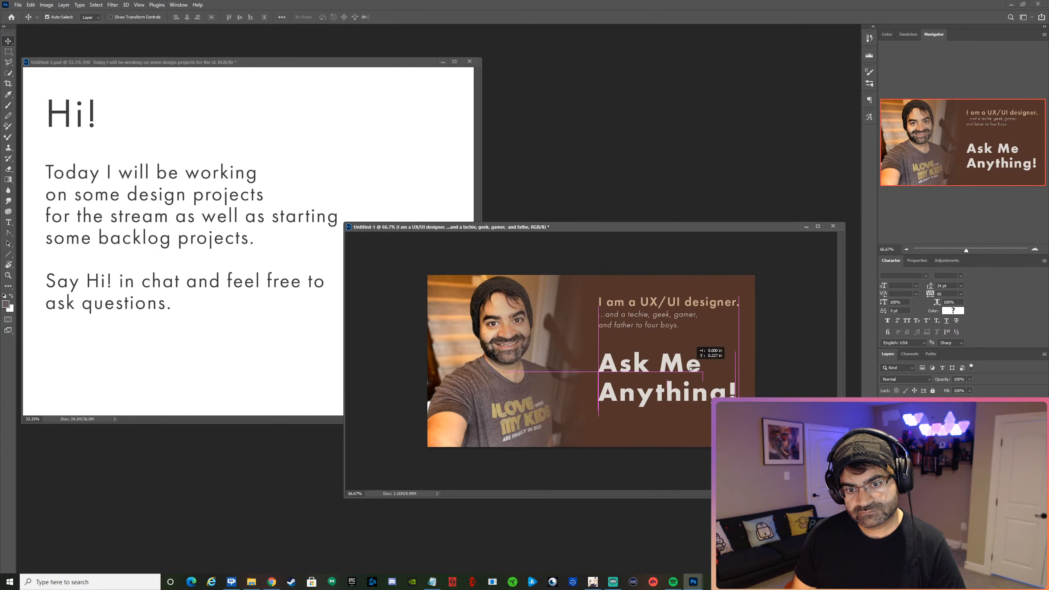
drag(751, 381, 751, 380)
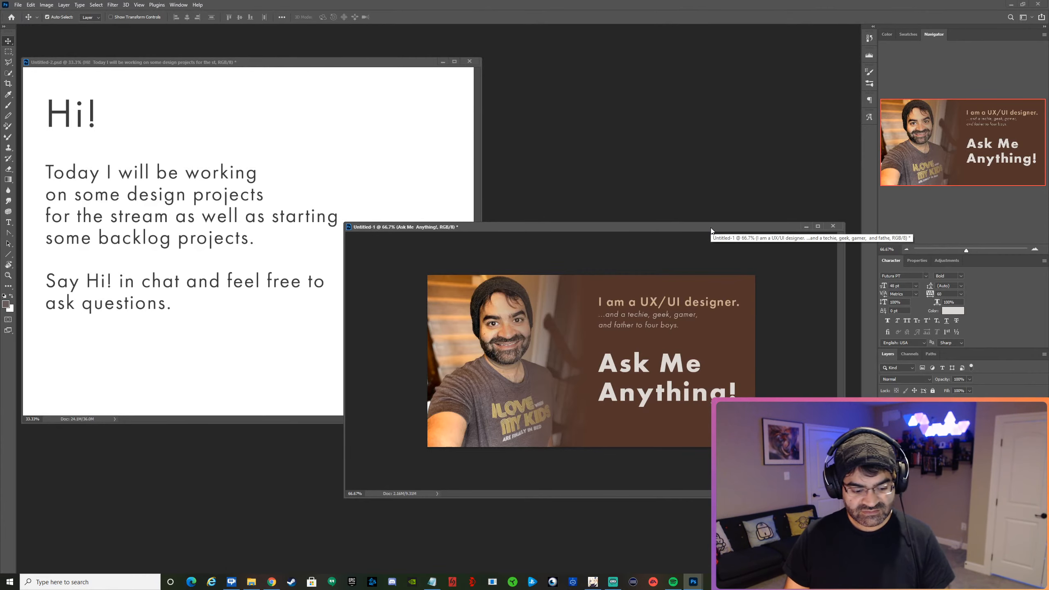
Save the graphic as a Photoshop file named AMA in the Stream folder on the Desktop, accepting the format options.
key(ctrl+s)
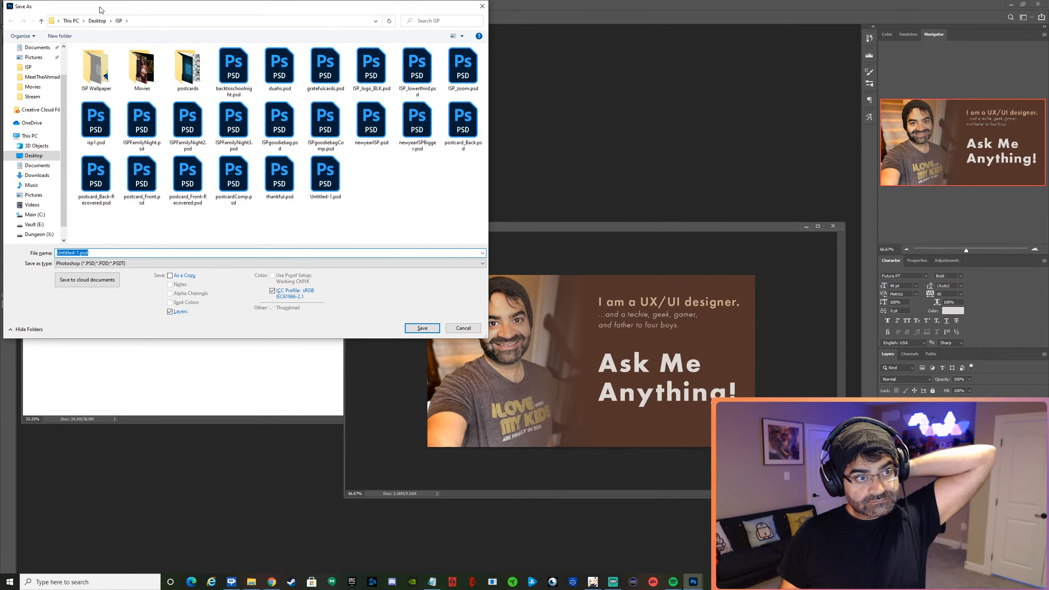
click(97, 20)
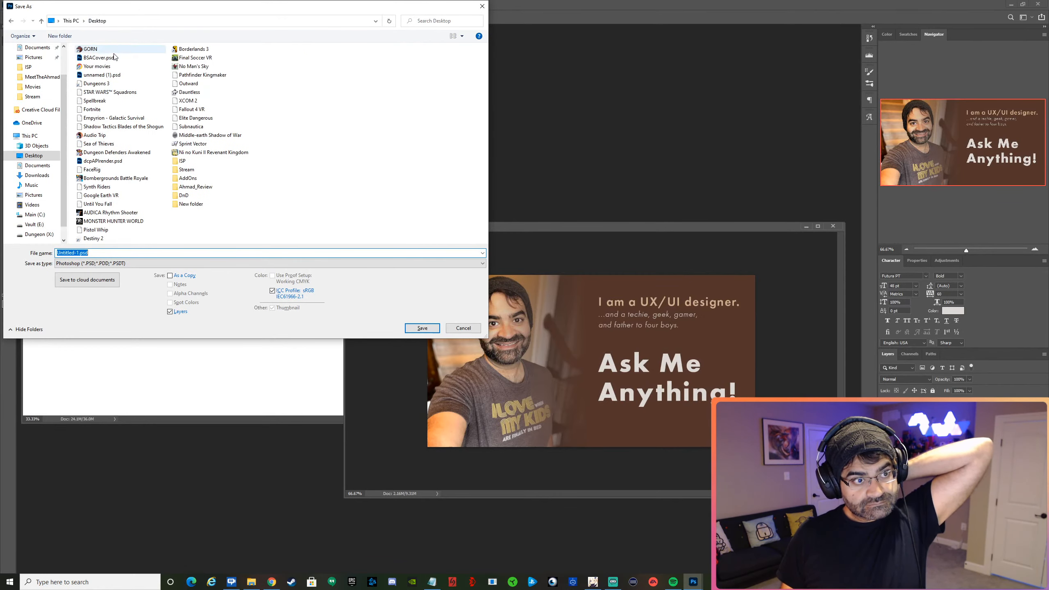
double_click(186, 169)
click(100, 252)
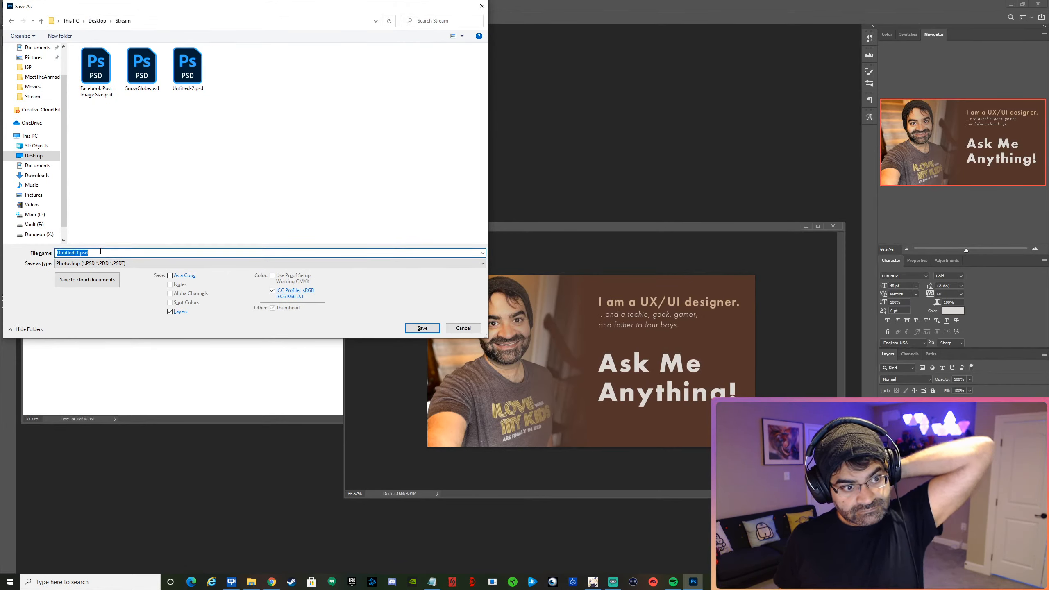
text(AMA)
key(Return)
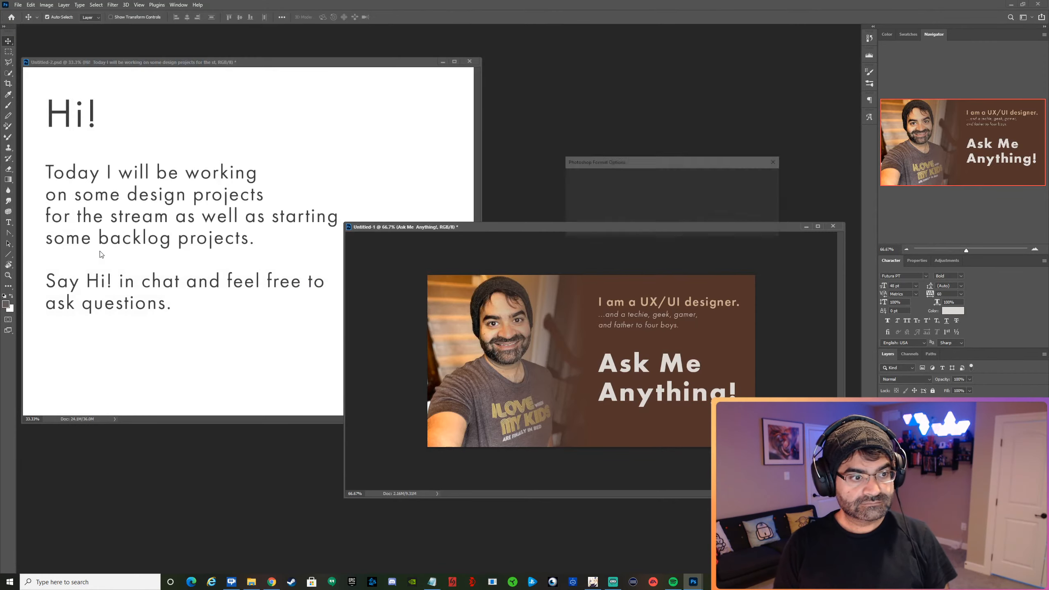
key(Return)
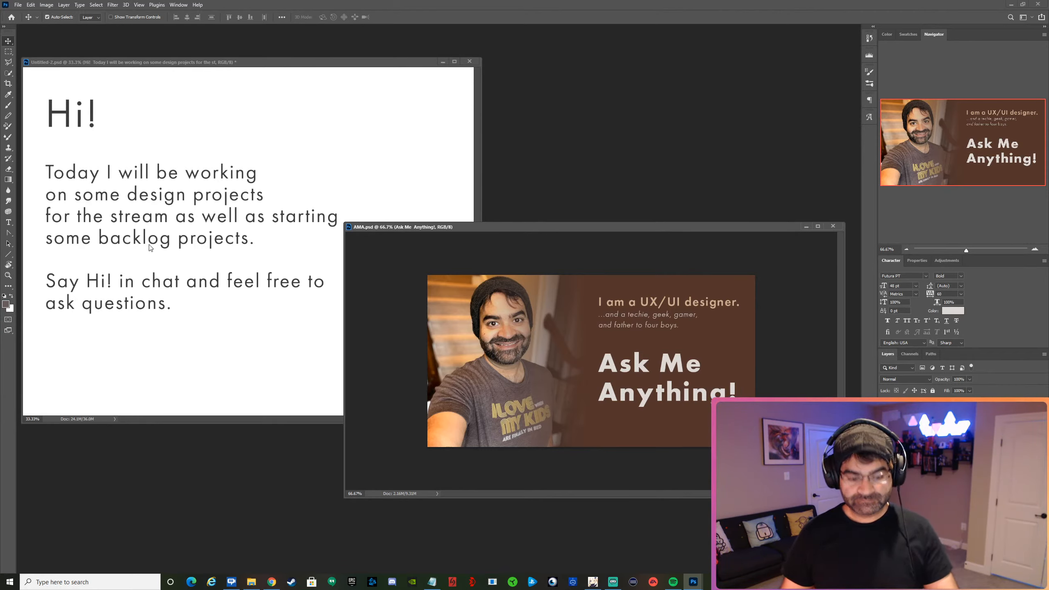
Duplicate the introduction text below "Ask Me Anything!" and delete the "I am a UX/UI designer." line from the copy.
drag(623, 312, 623, 430)
key(t)
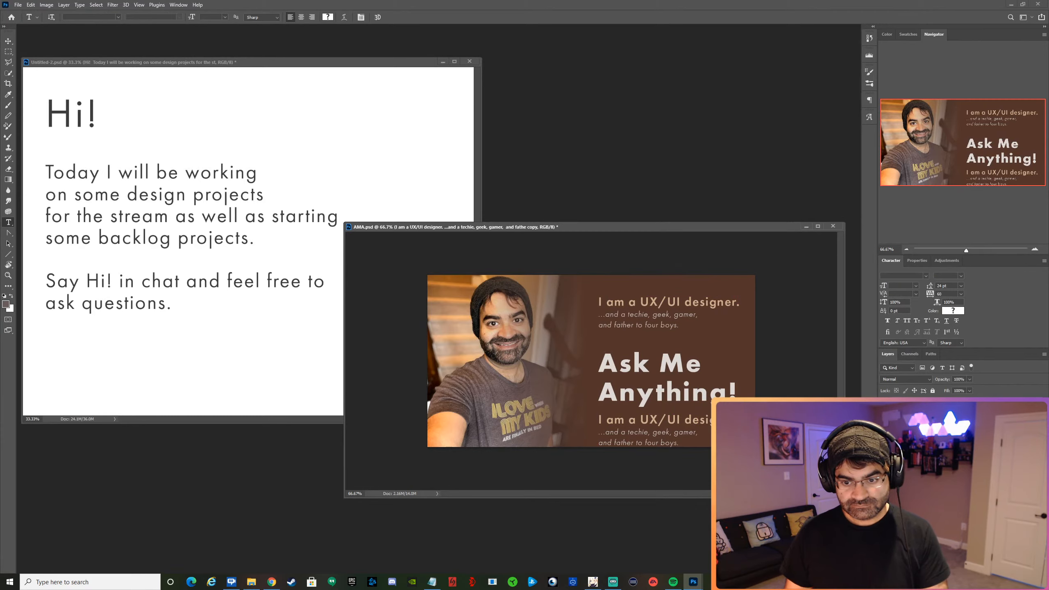
drag(599, 419, 739, 421)
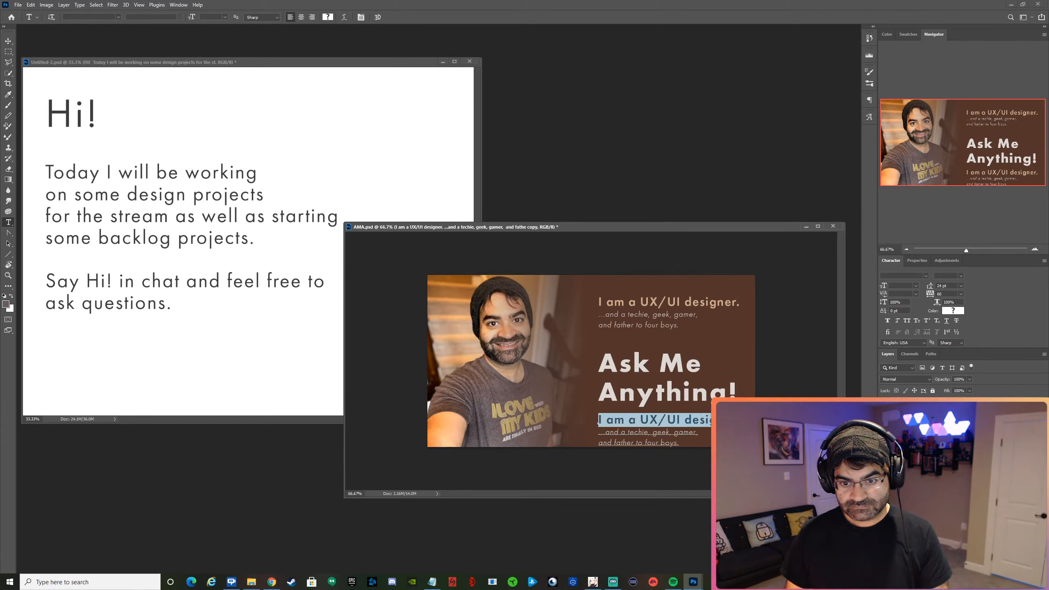
key(BackSpace)
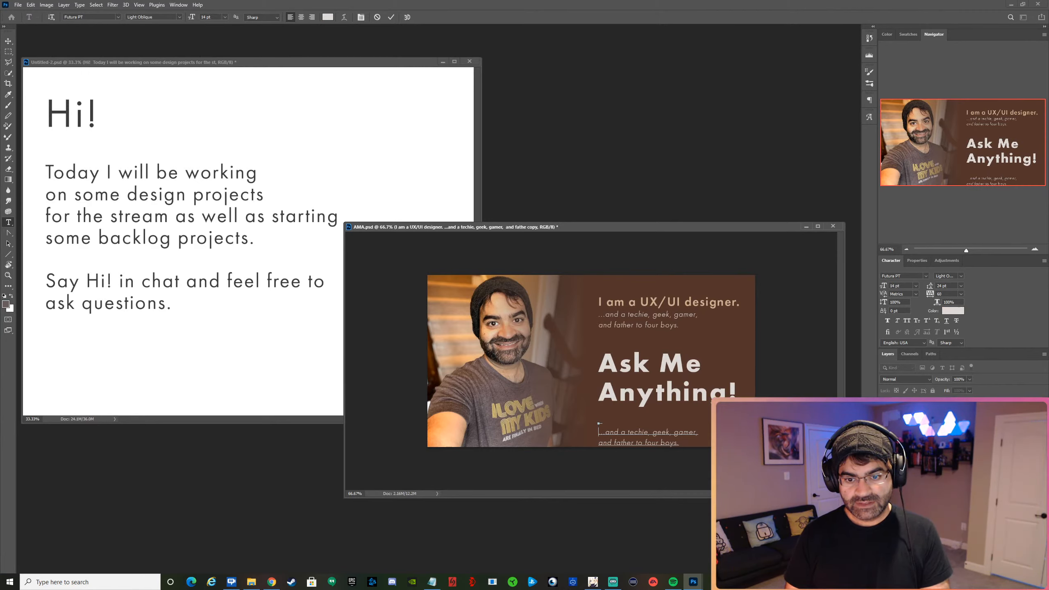
key(Delete)
key(Delete)
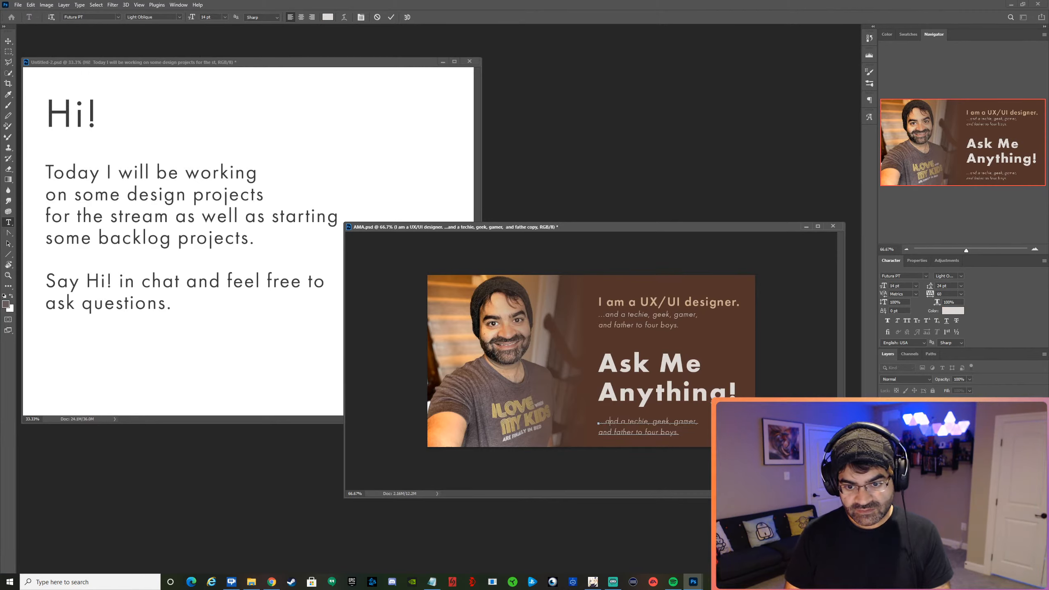
Replace the copied text after "...and" below the headline with "I'll answer them on a recorded stream next Tuesday, January".
key(shift+Down)
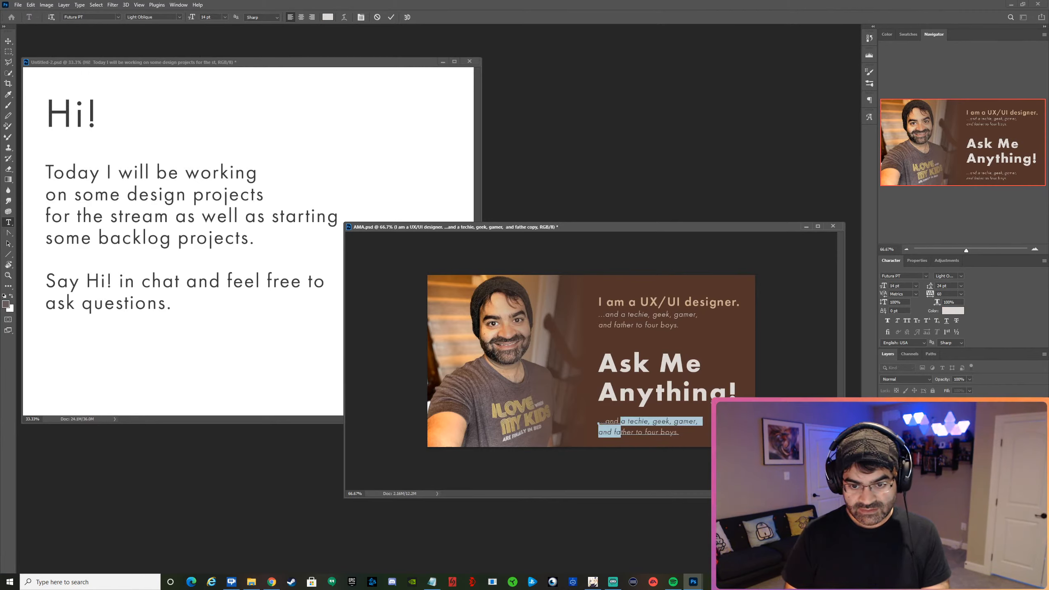
key(shift+End)
text(I'l)
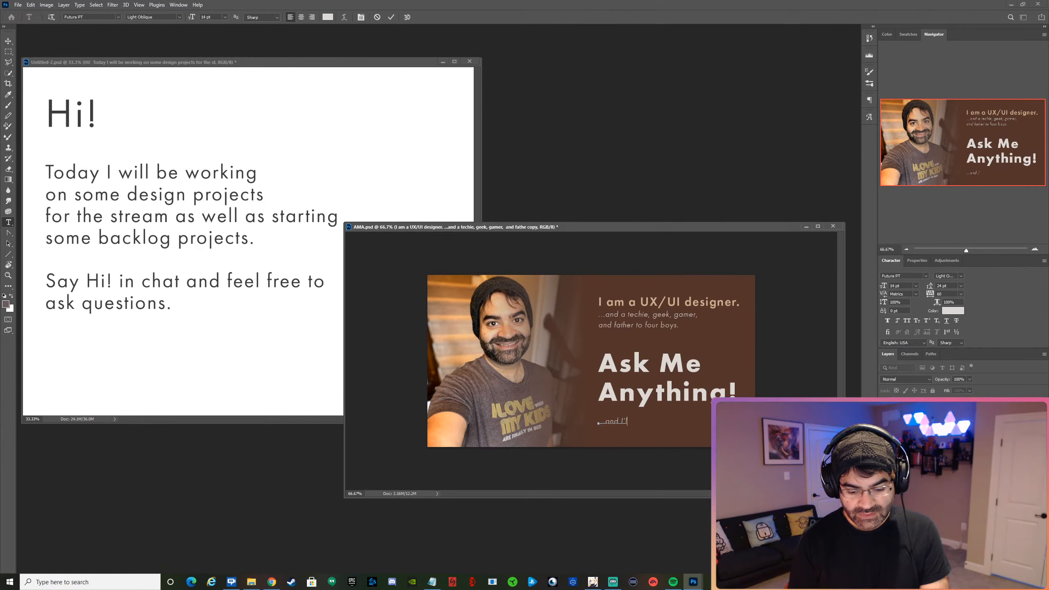
text(l ans)
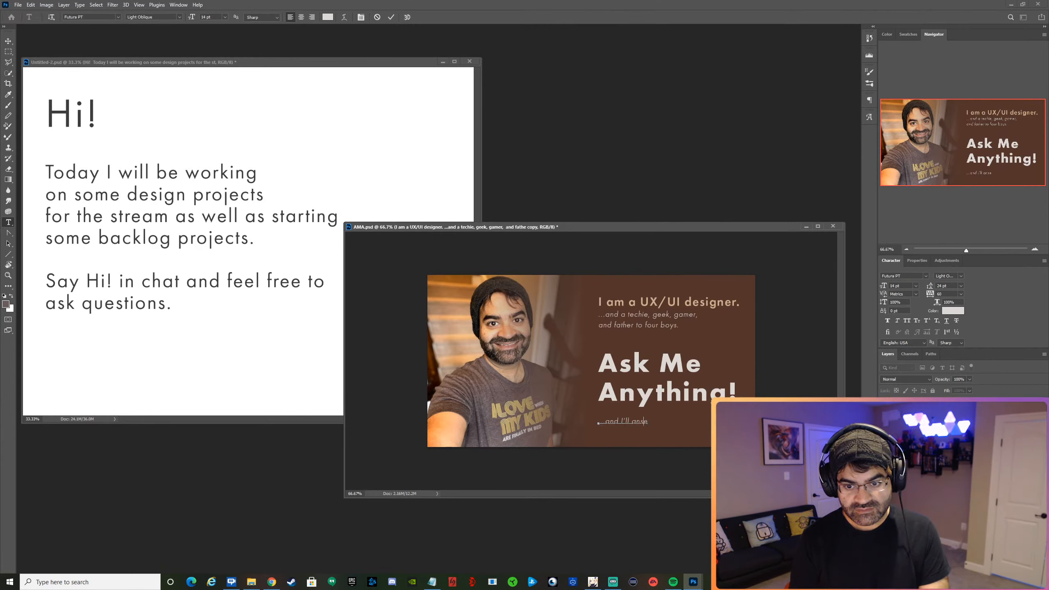
text(wer them on a reco)
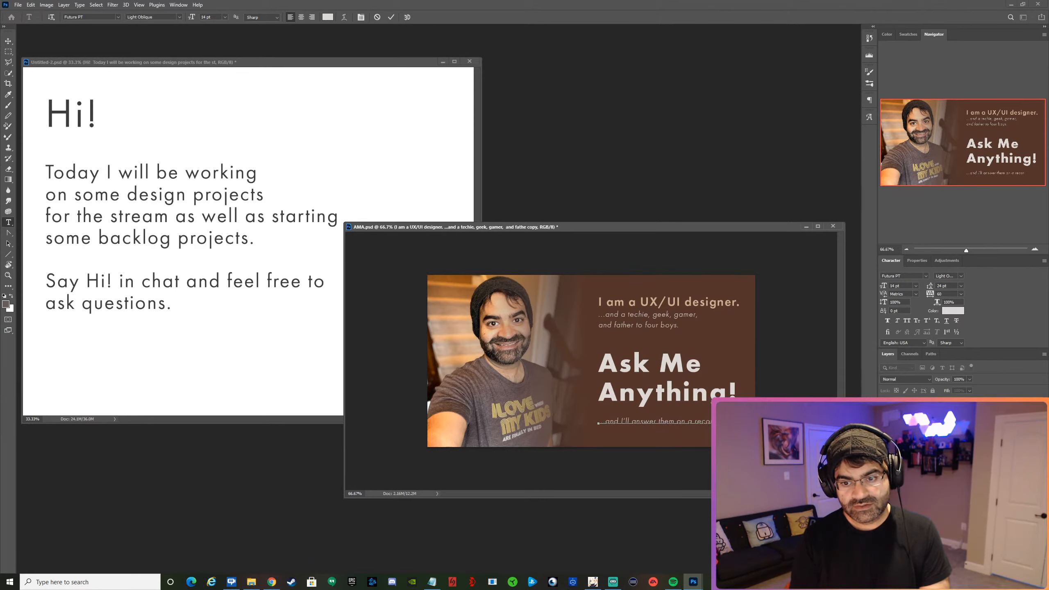
text( stream)
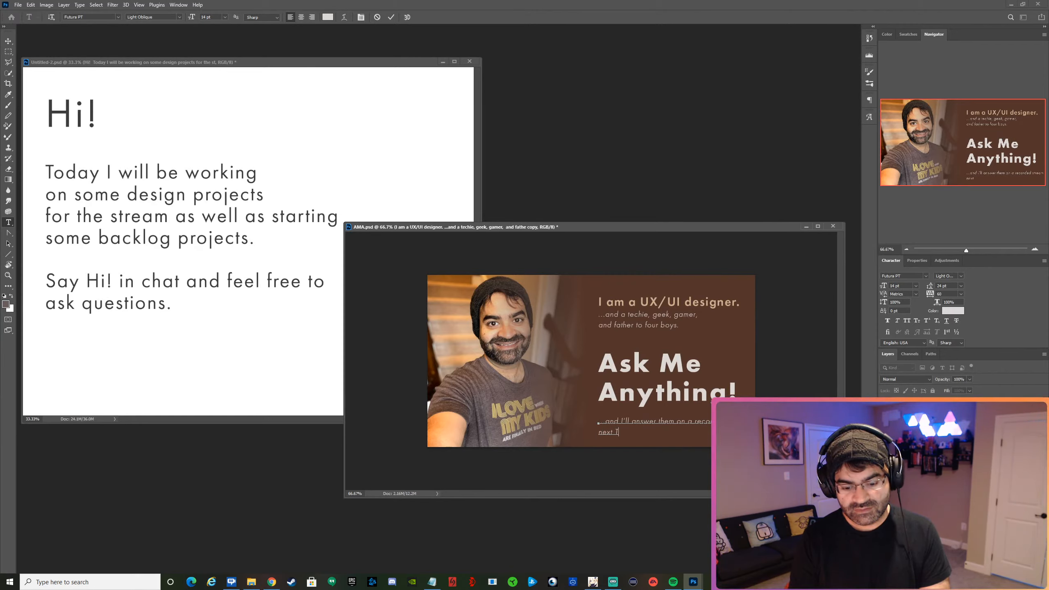
text(y.)
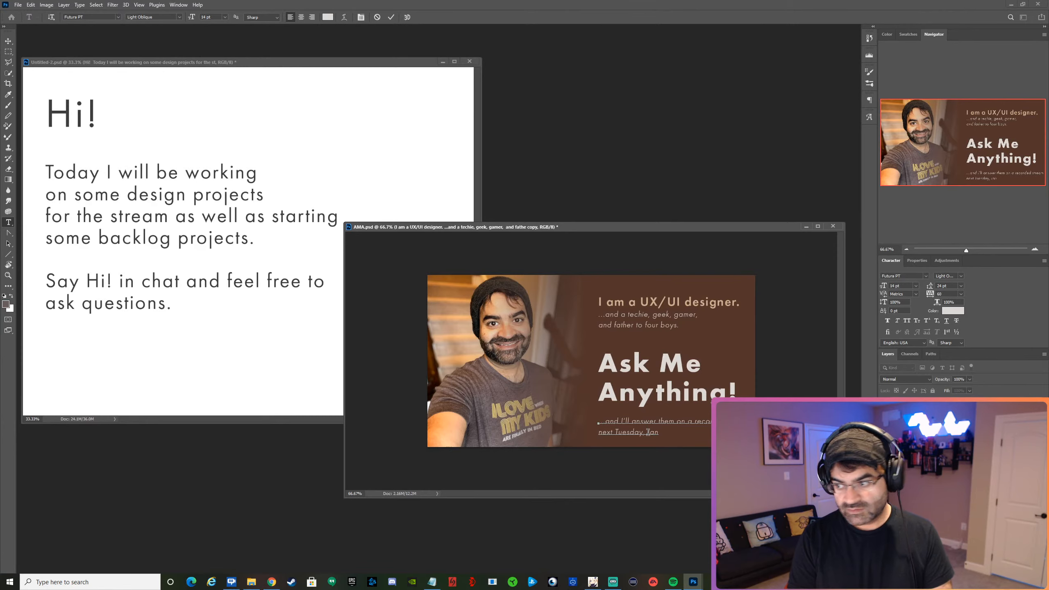
text(uary 12.)
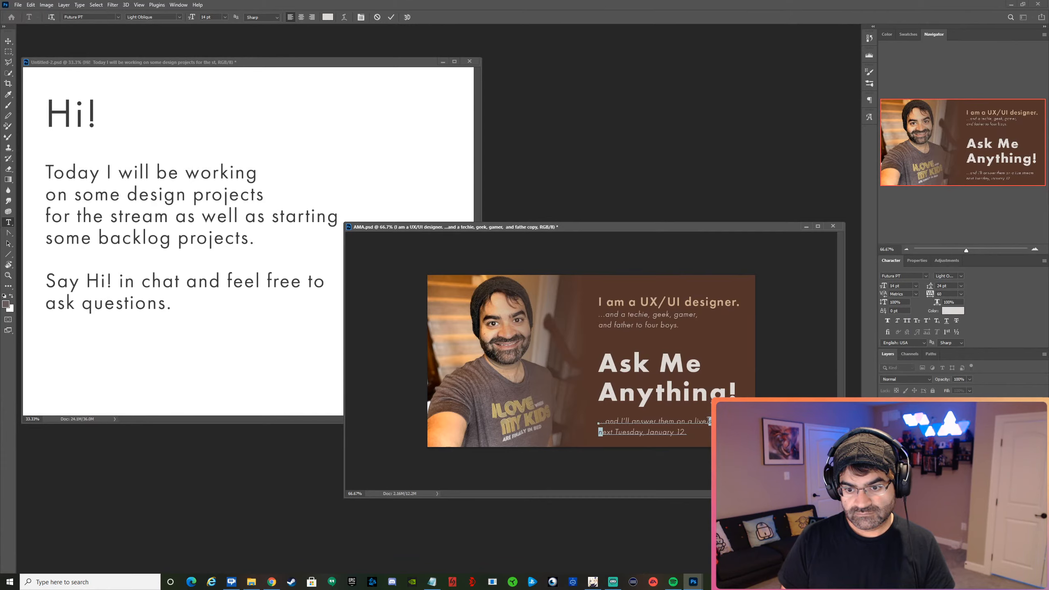
Reword the tagline to "...and I'll answer them on a live next Tuesday, January 12.", breaking the line before "Tuesday", and commit it.
key(Delete)
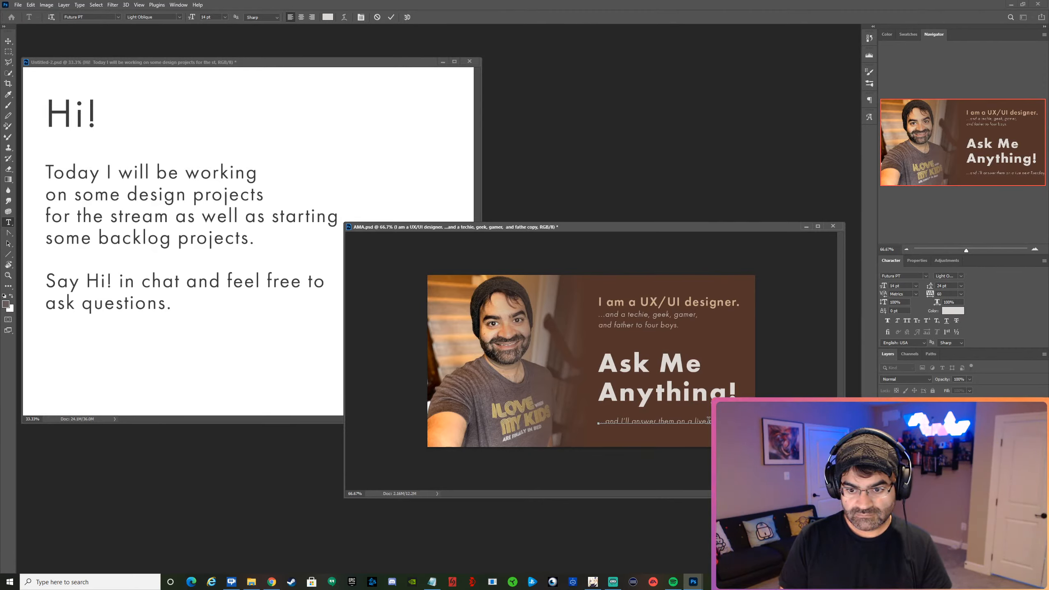
text(, January 12.)
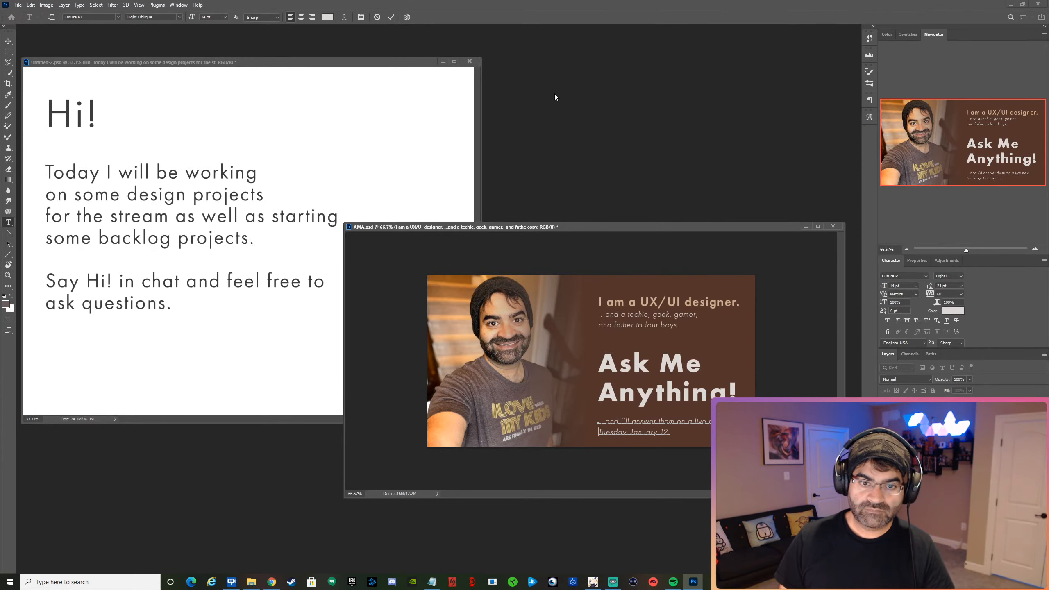
click(391, 17)
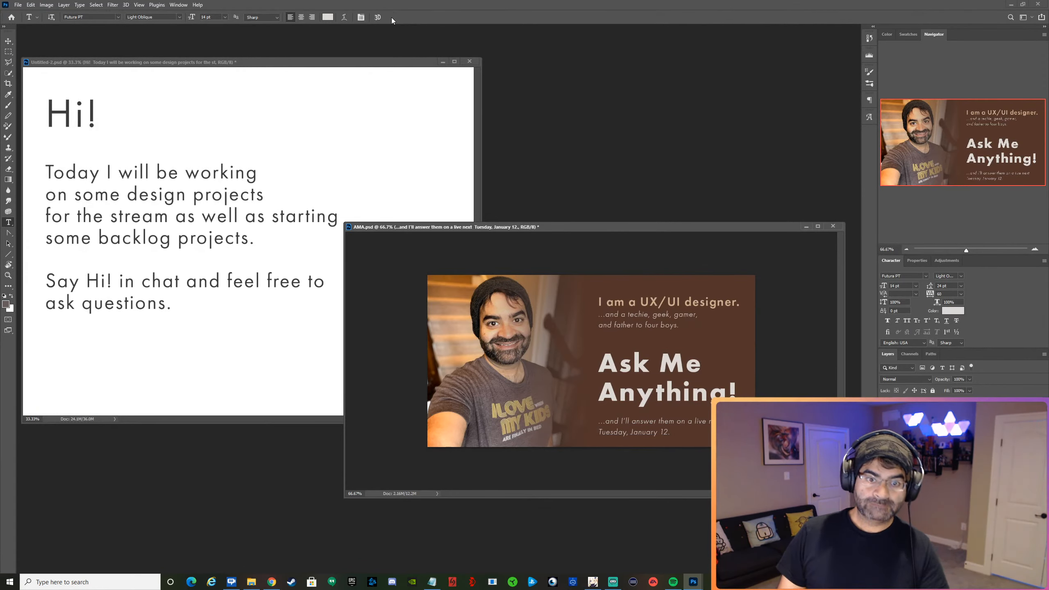
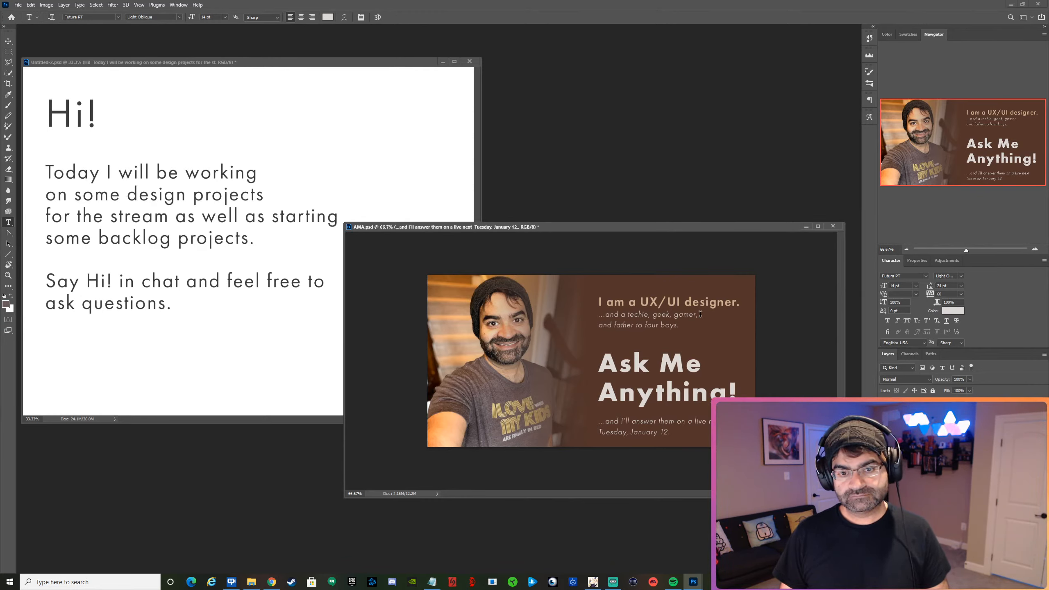
Save the AMA document and quick-export it as AMA.png into the Stream folder on the Desktop.
key(ctrl+s)
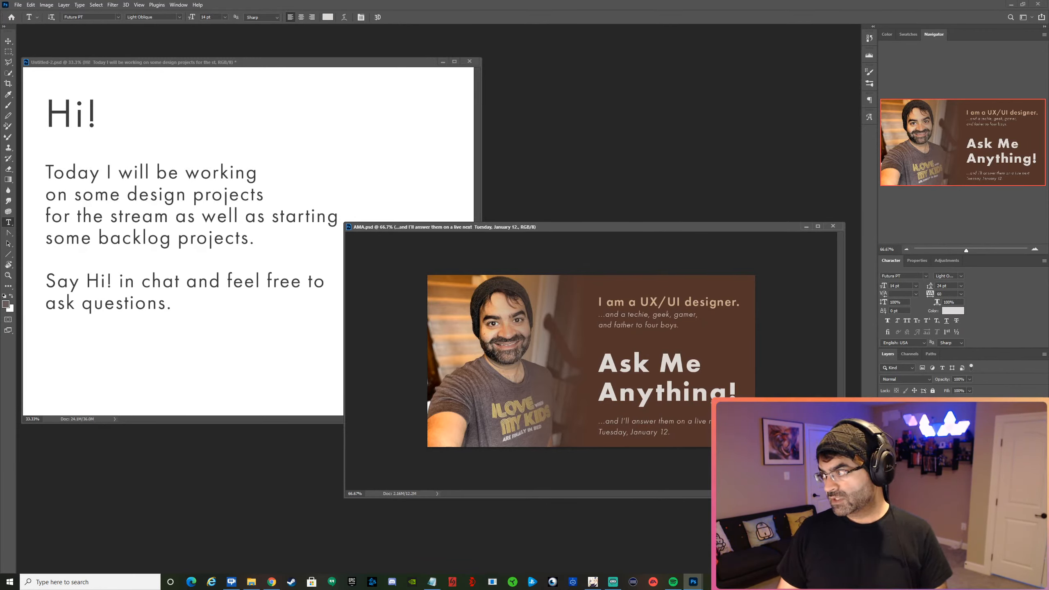
key(alt+Tab)
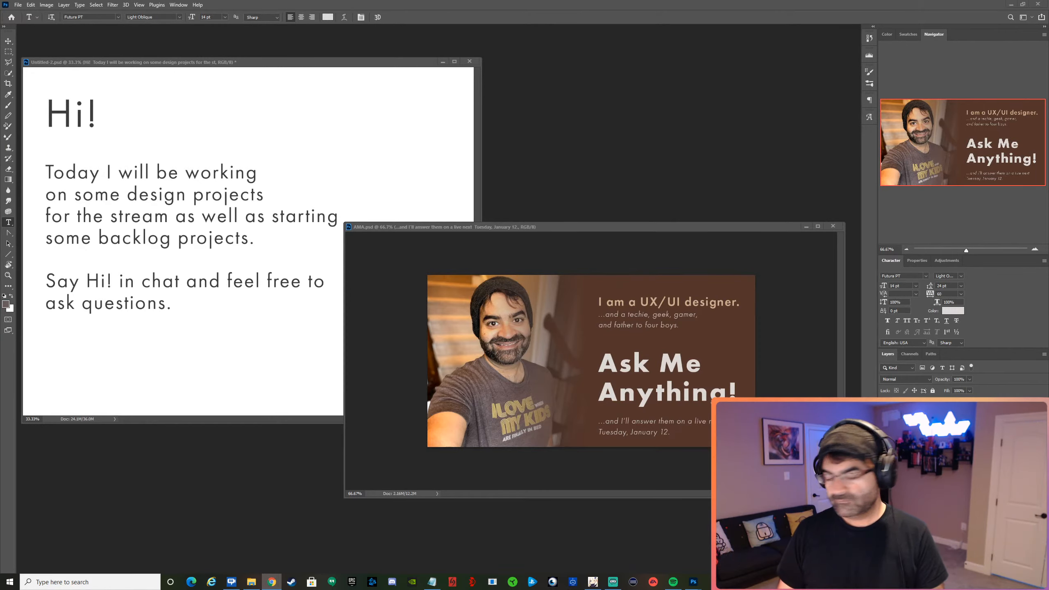
click(416, 227)
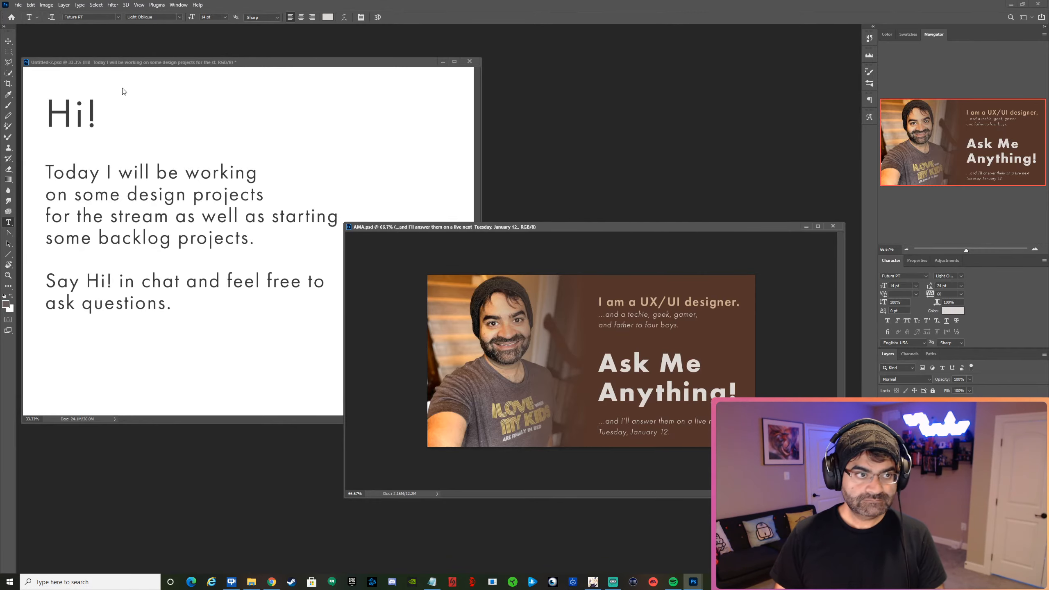
click(18, 4)
mouse_move(83, 124)
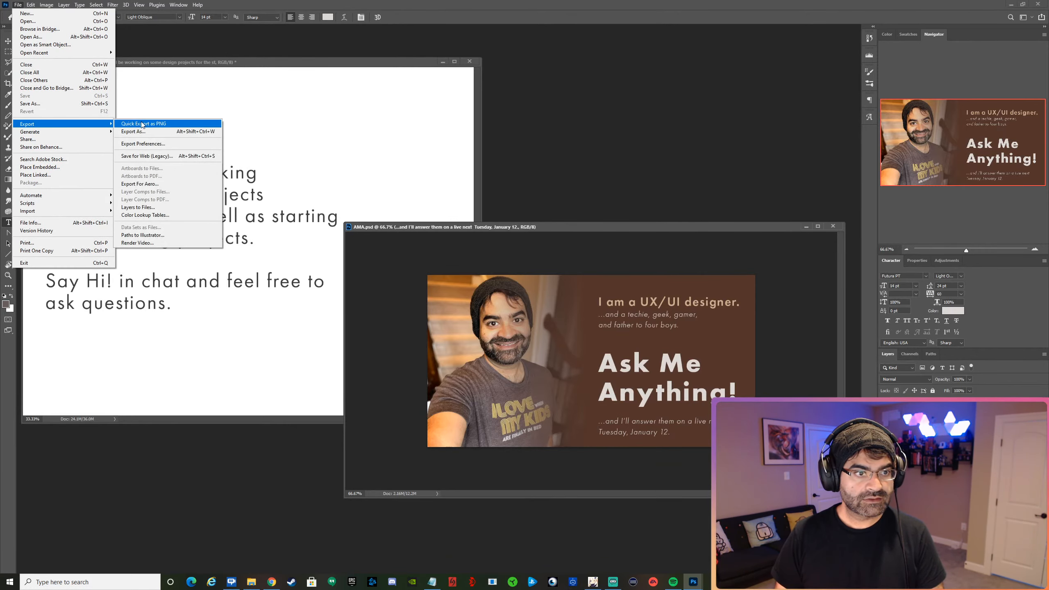
click(143, 124)
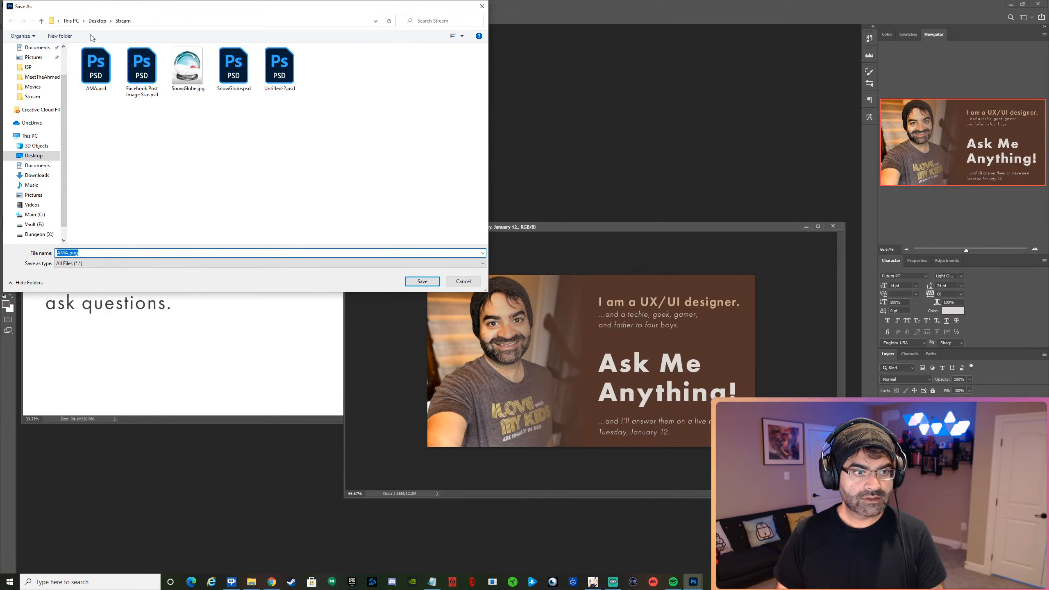
click(415, 280)
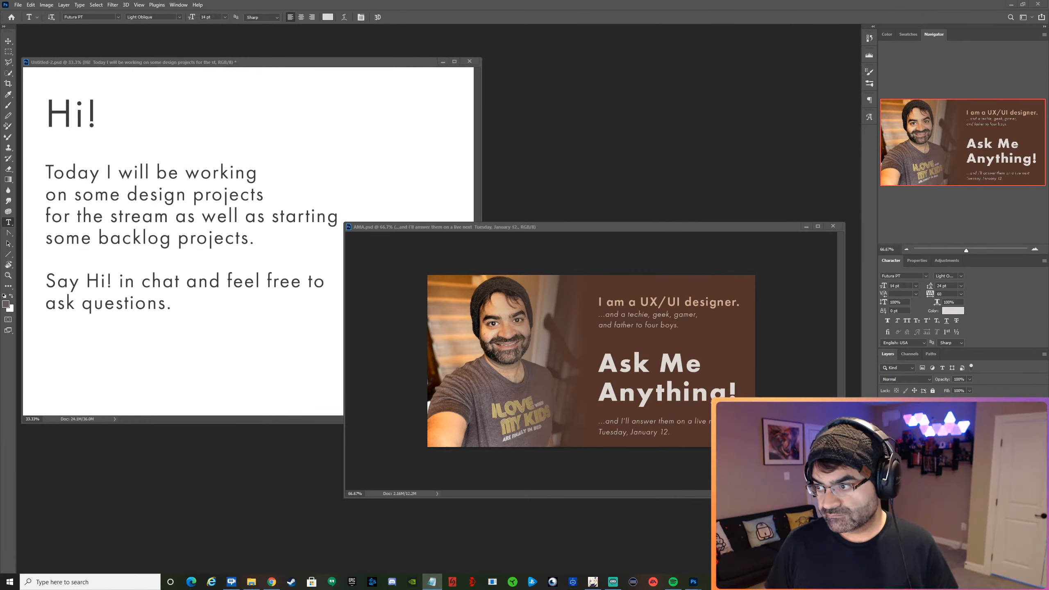
Switch to a blank Notepad document placed over the workspace and write the greeting "Hi All,".
drag(1048, 174, 569, 129)
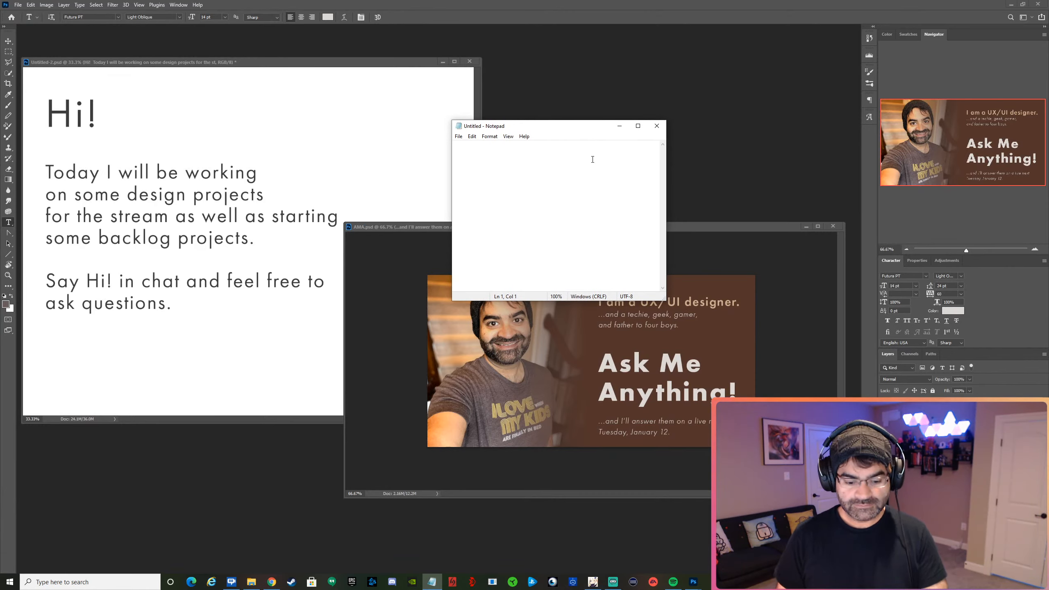
text(Hi All,)
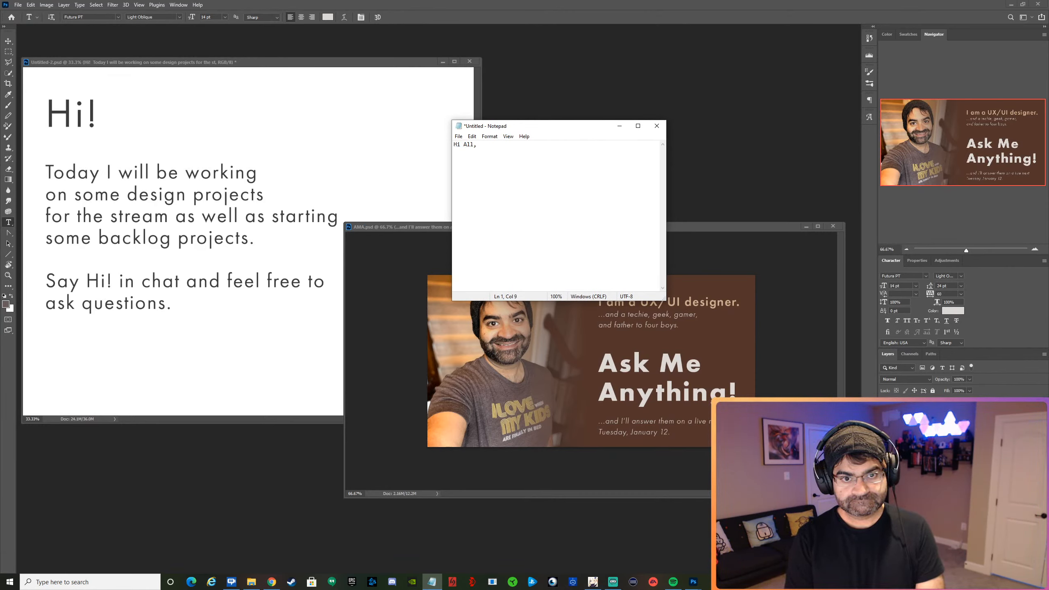
key(BackSpace)
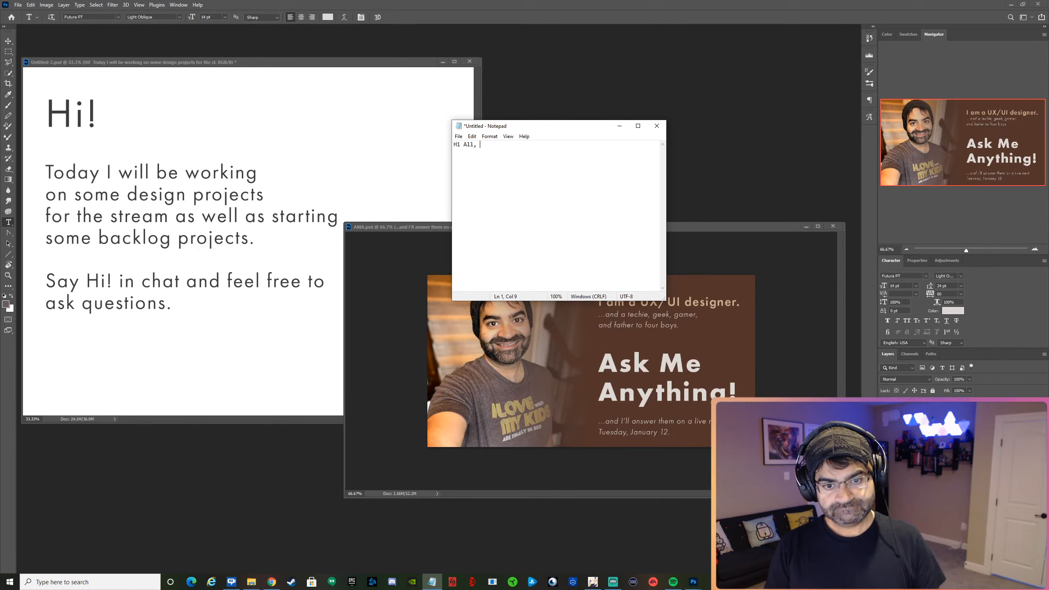
text(I amn)
key(BackSpace)
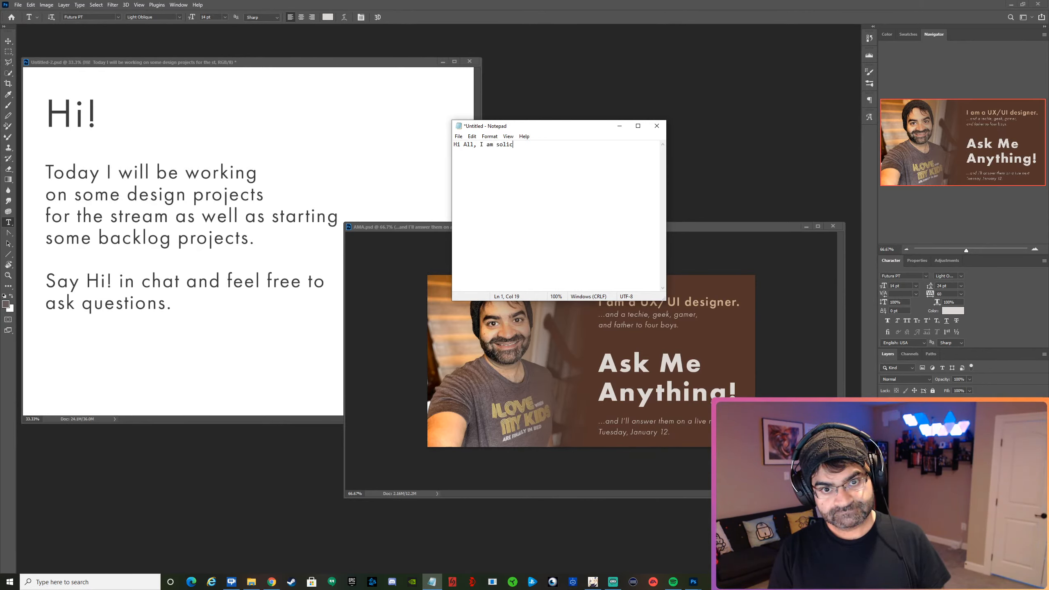
key(BackSpace)
key(BackSpace)
key(BackSpace)
key(BackSpace)
key(BackSpace)
key(BackSpace)
key(BackSpace)
key(BackSpace)
key(BackSpace)
key(BackSpace)
key(BackSpace)
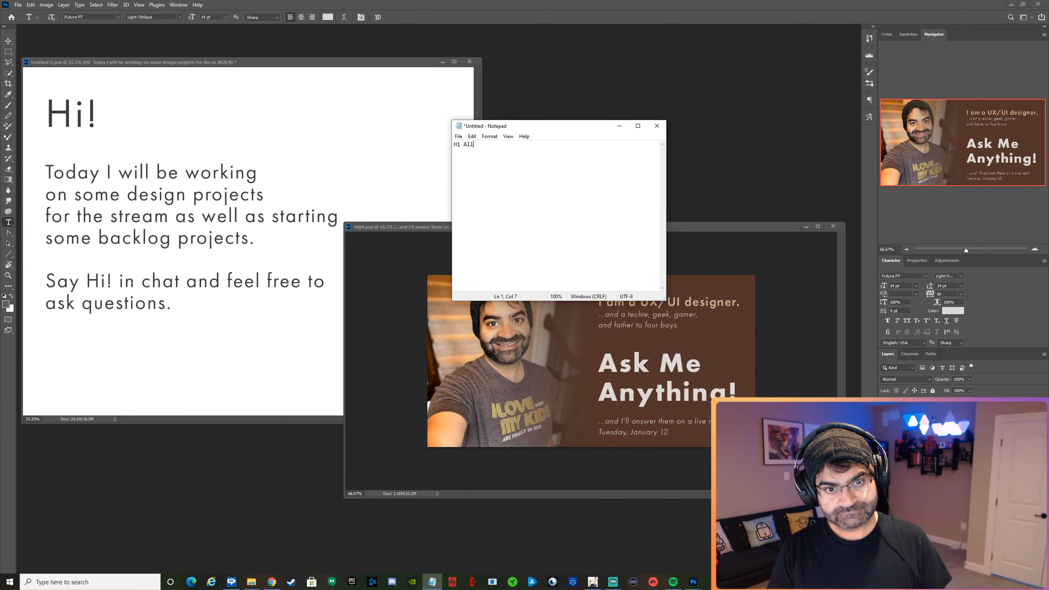
Rewrite the greeting in the Notepad document as "Hi all," with a lowercase "all".
key(BackSpace)
key(BackSpace)
key(BackSpace)
text(all,)
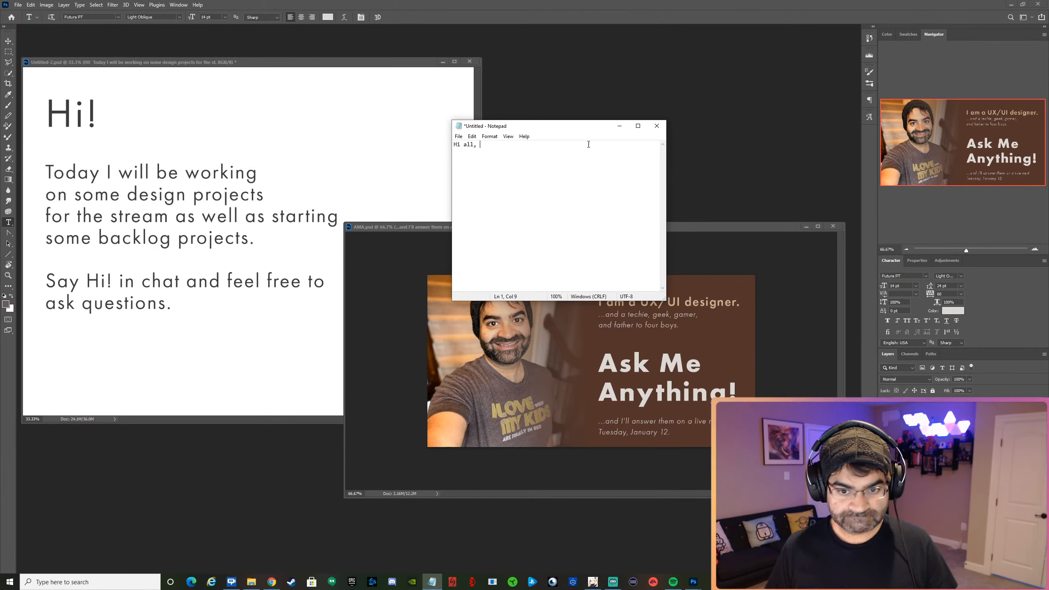
Move the Notepad window above the AMA artwork and enlarge it, keeping it in front.
drag(586, 120, 591, 179)
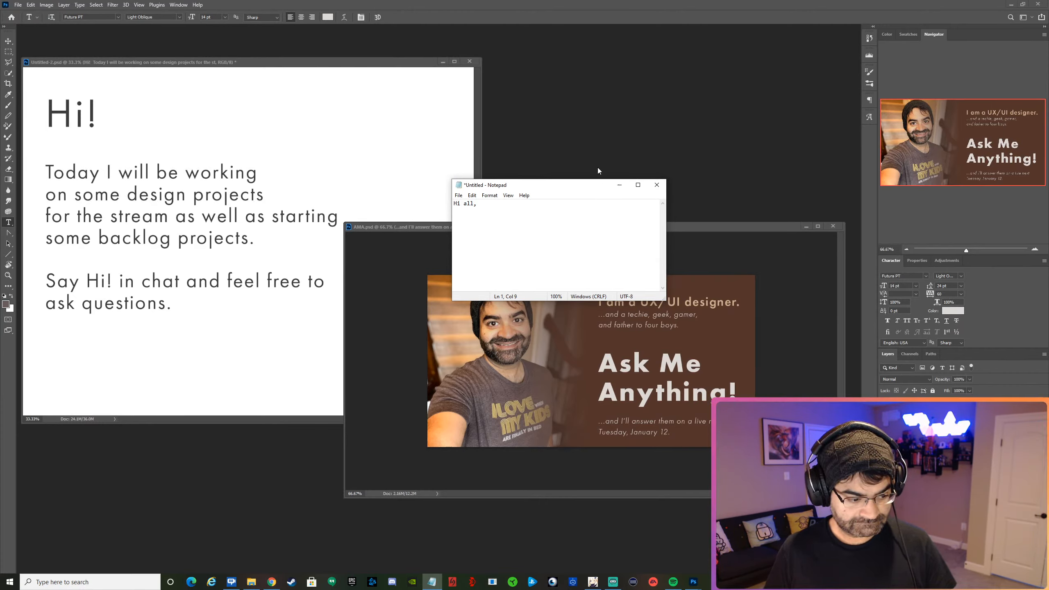
drag(582, 187, 629, 90)
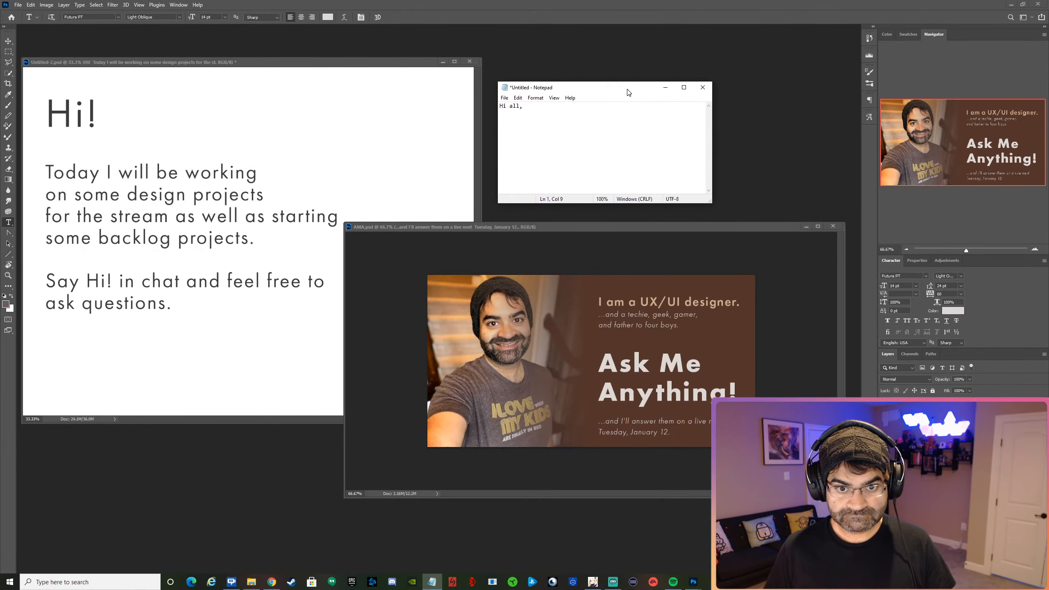
drag(711, 202, 717, 236)
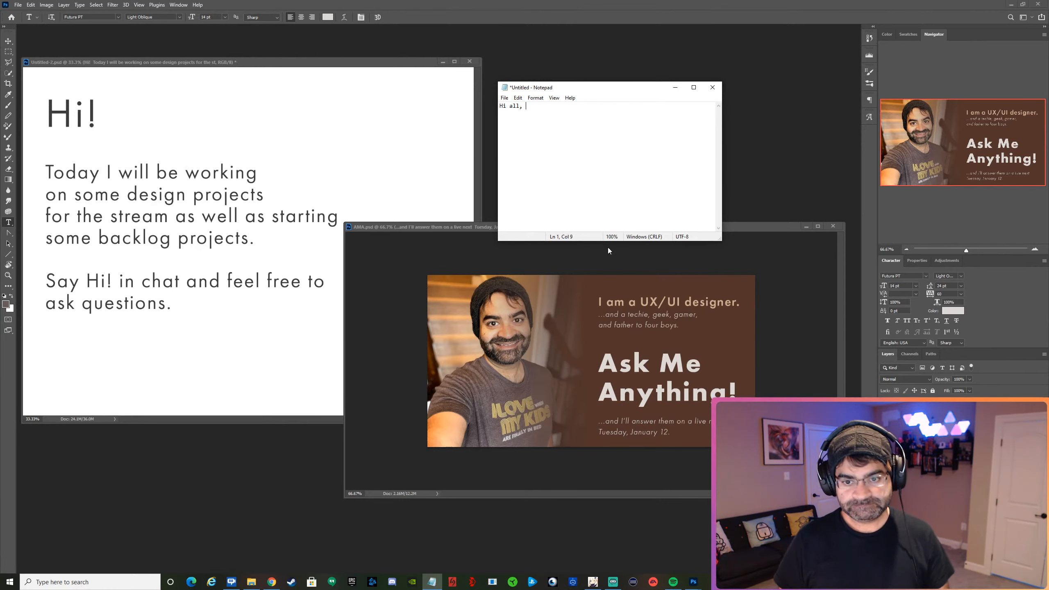
click(669, 315)
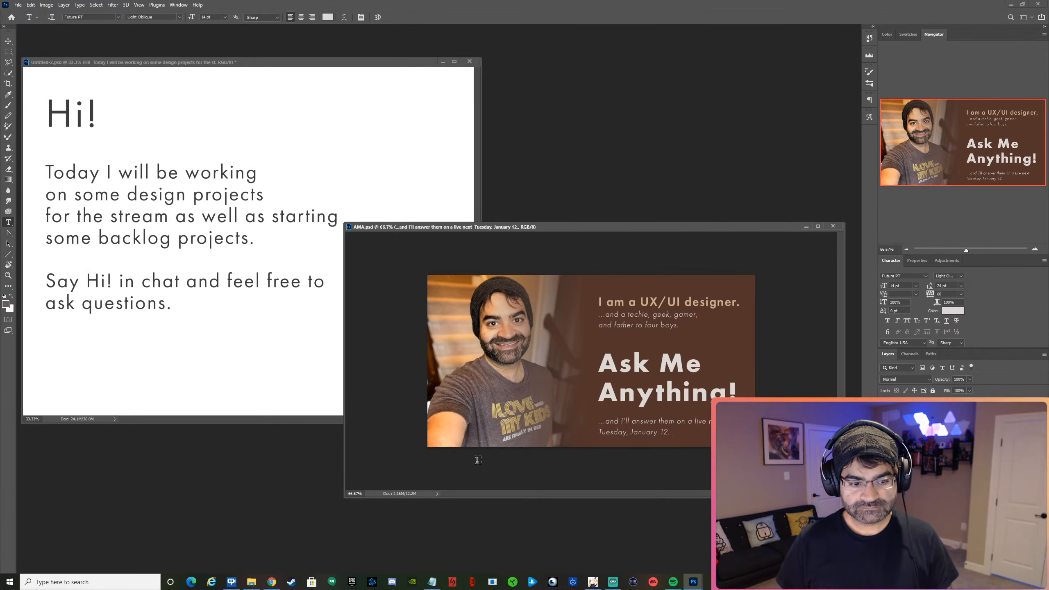
click(432, 582)
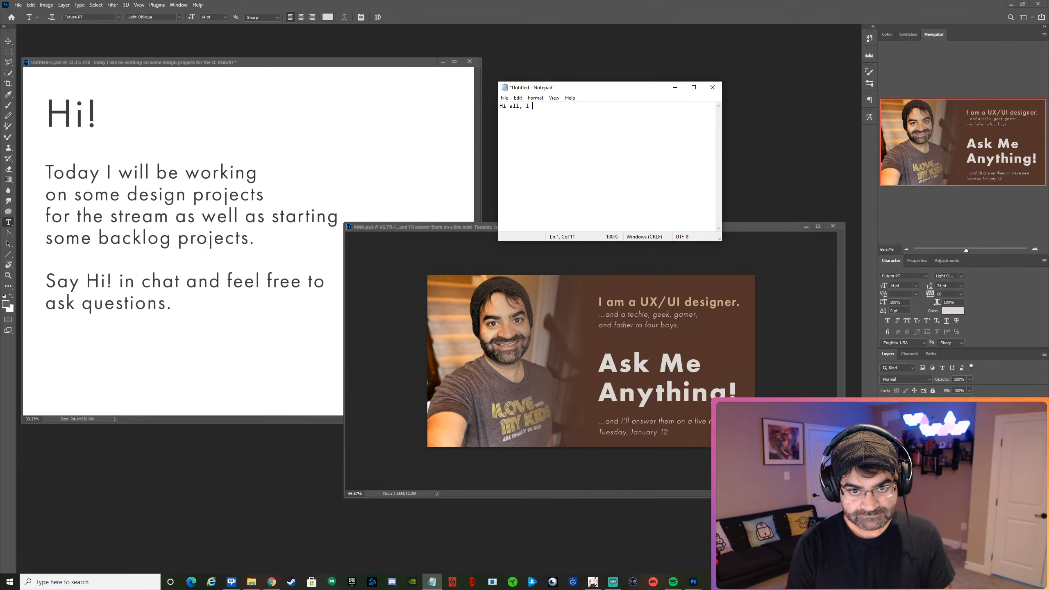
text(taking)
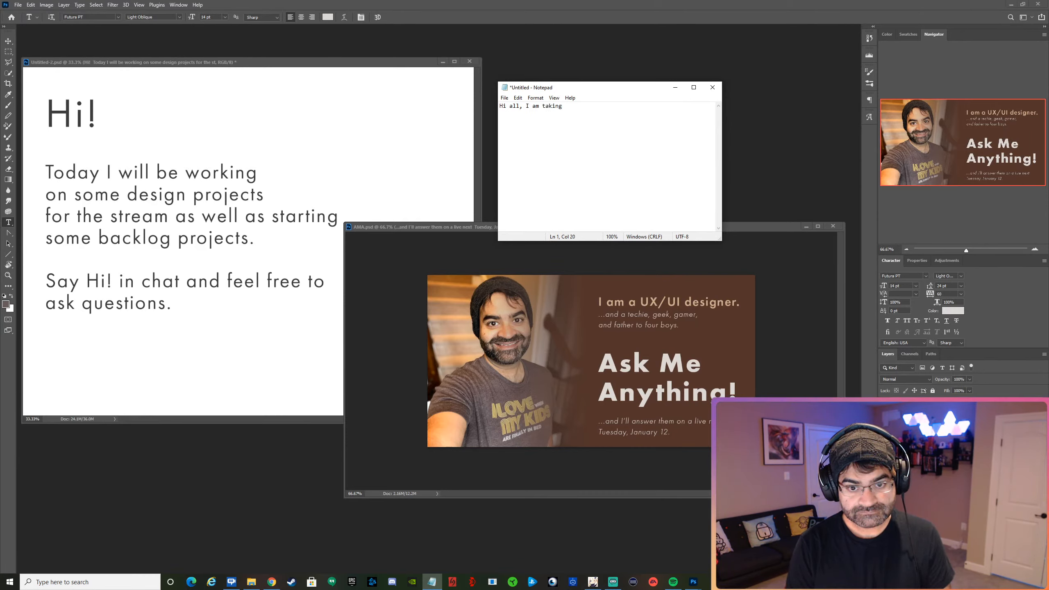
key(BackSpace)
key(BackSpace)
key(BackSpace)
key(BackSpace)
key(BackSpace)
key(BackSpace)
key(BackSpace)
key(BackSpace)
key(BackSpace)
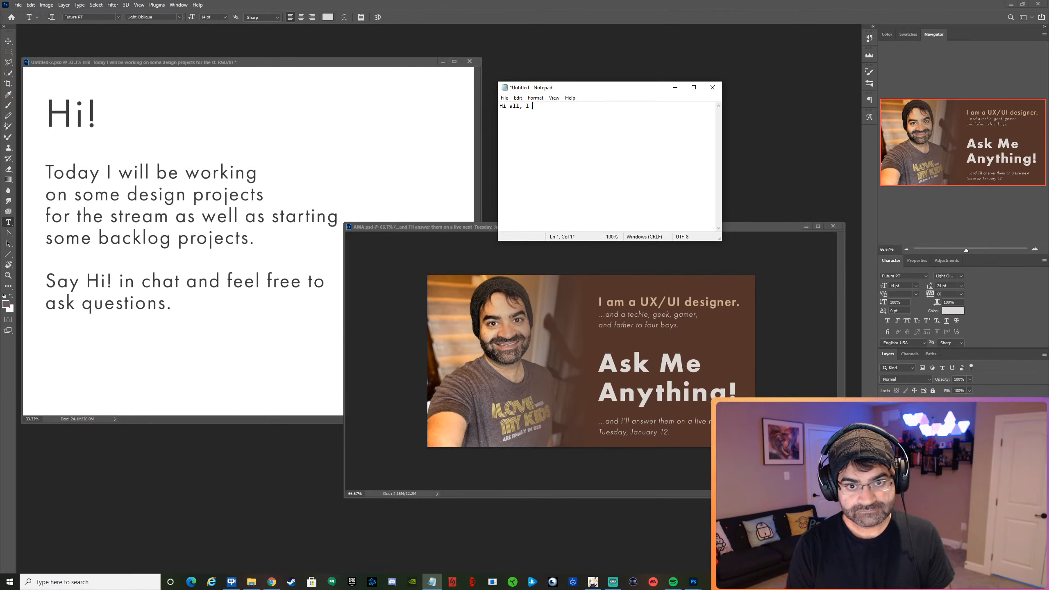
Continue the post text after "Hi all, I" with "will be answering questions about".
text(will be answ)
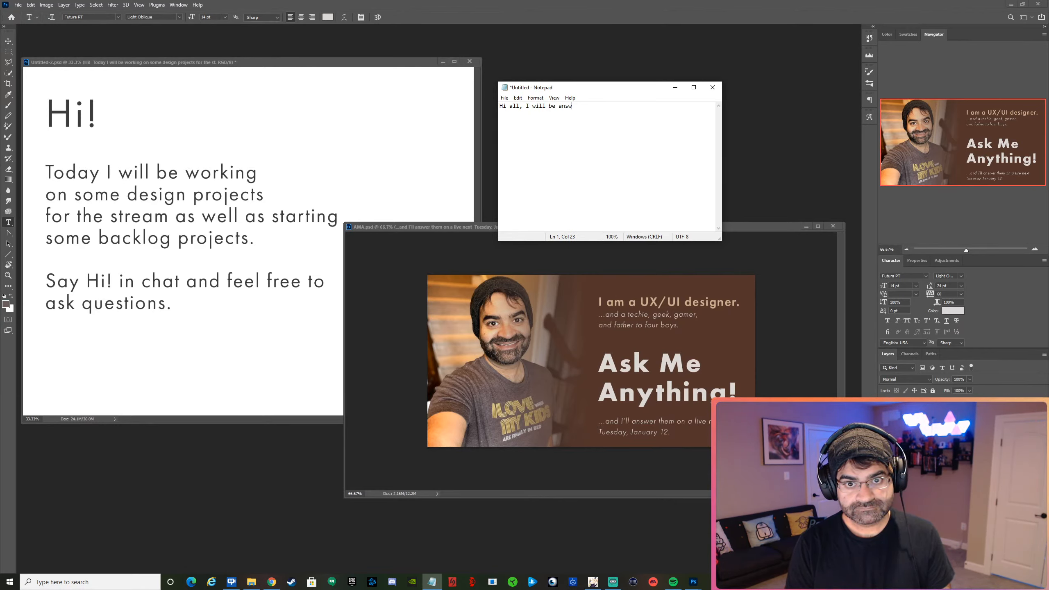
text(ering )
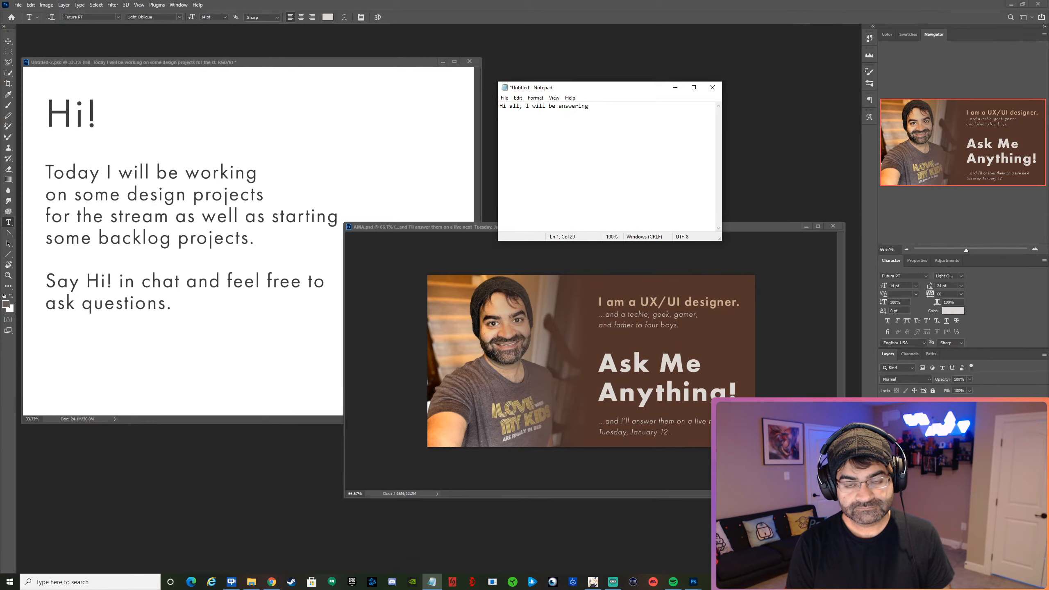
text(questions )
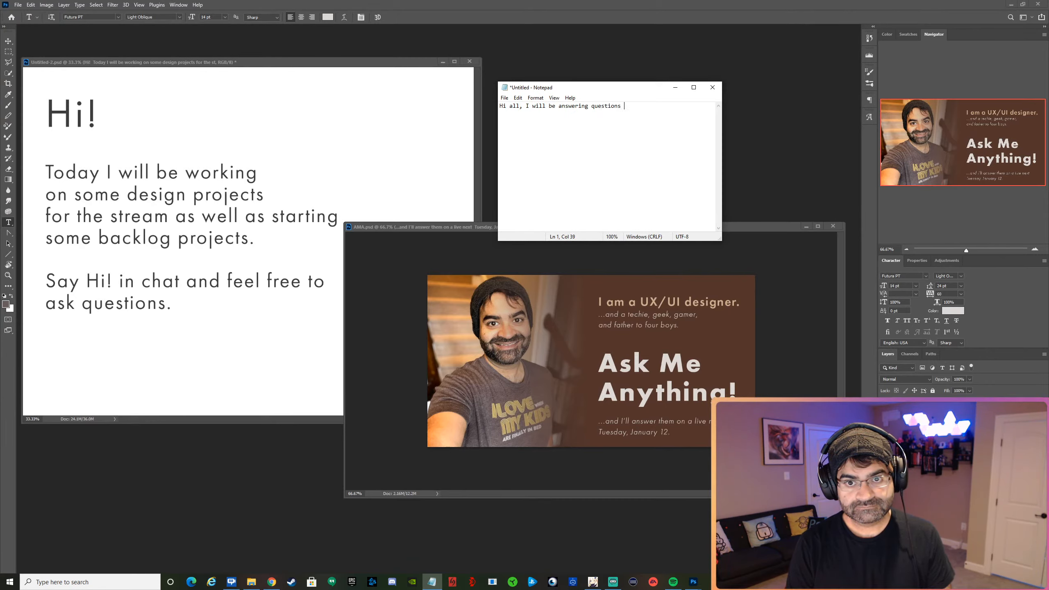
text(about UX or)
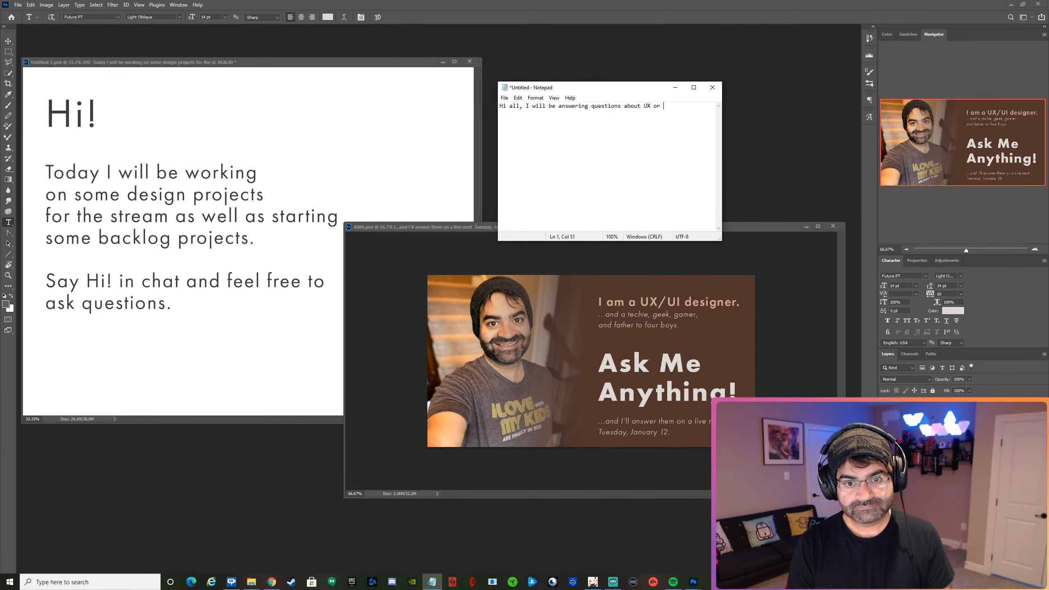
key(BackSpace)
key(BackSpace)
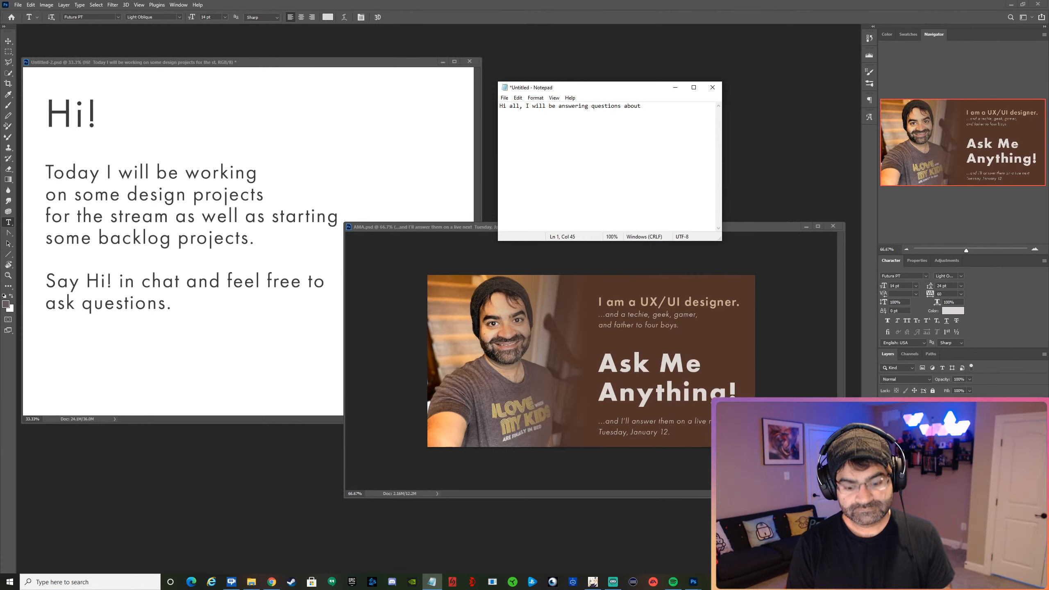
Add "being a Designer, User Experience" after "questions about" in the post text.
text(being a Designer)
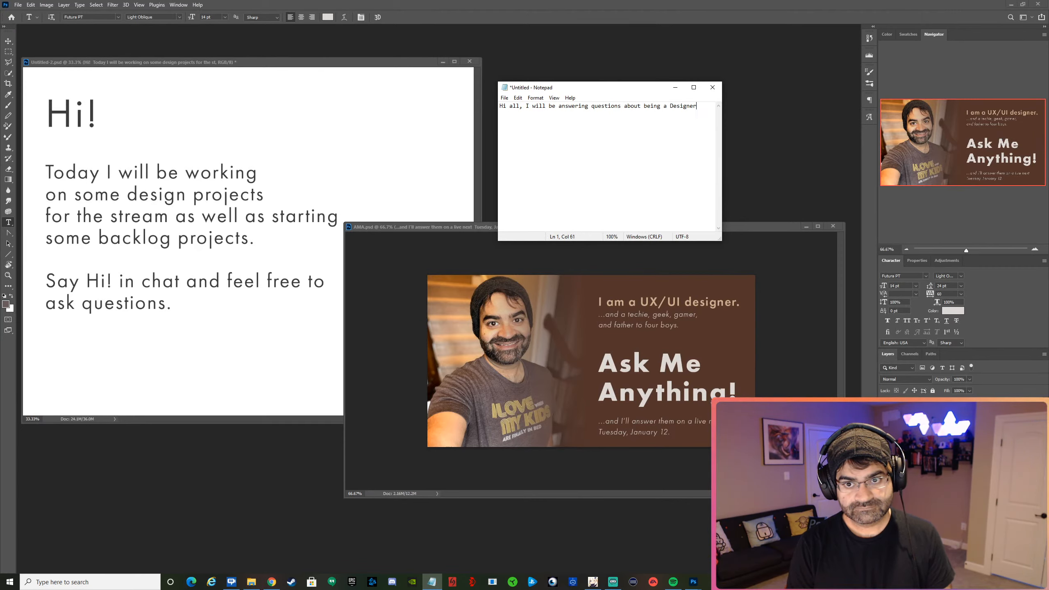
text(, U)
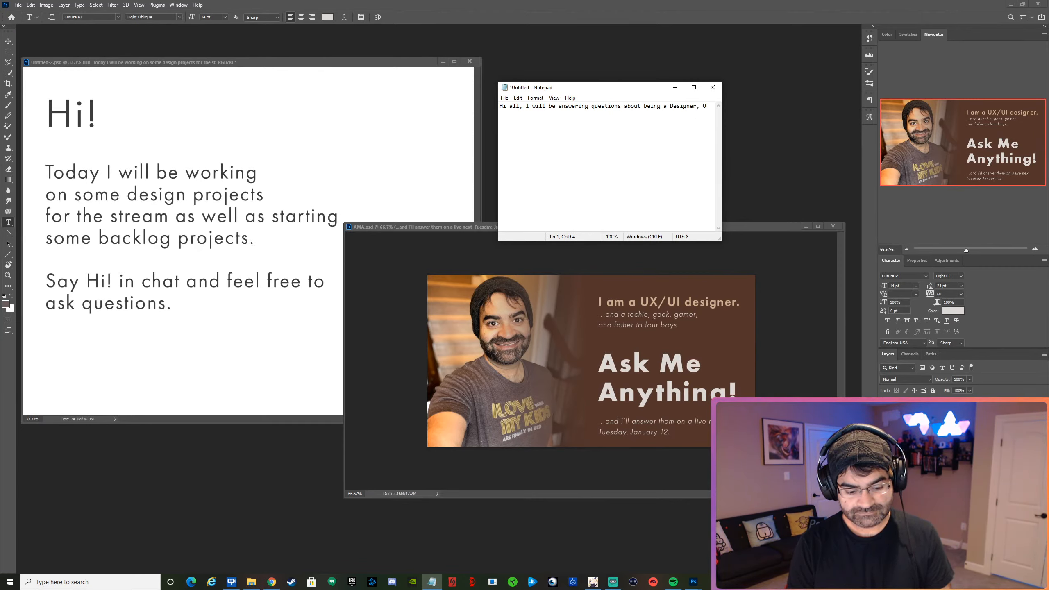
text(ser Experience)
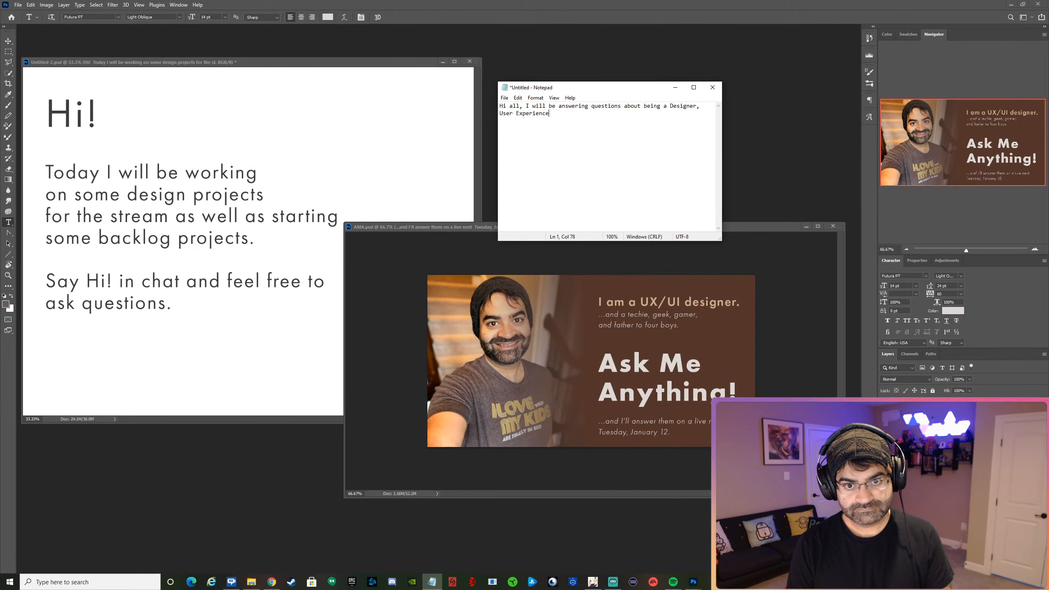
Extend the sentence after "User Experience" with ", or User Interface Designer on Next".
text(, )
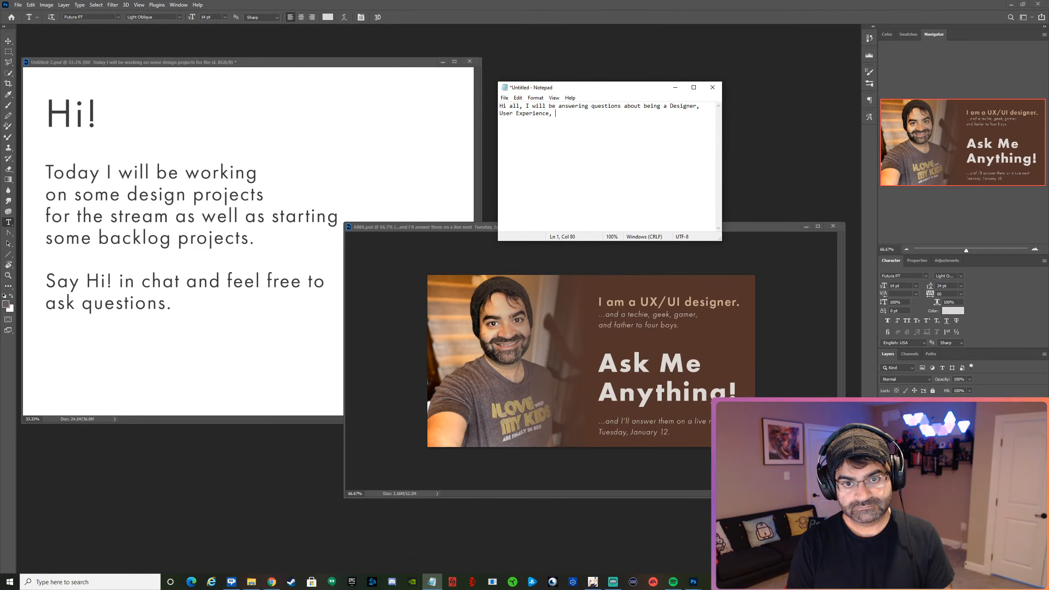
text(or  or User)
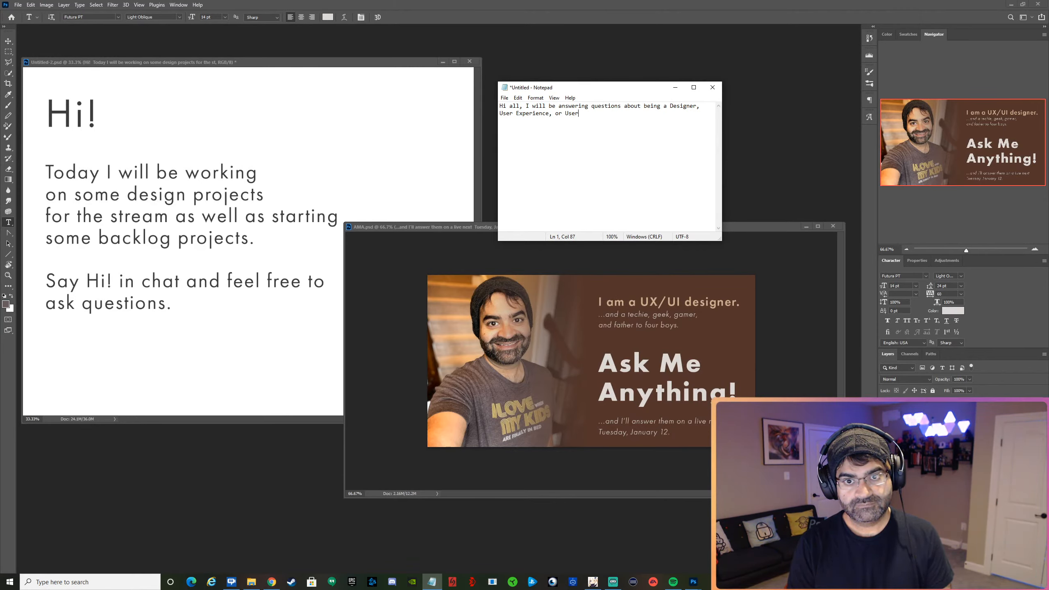
text( Interf)
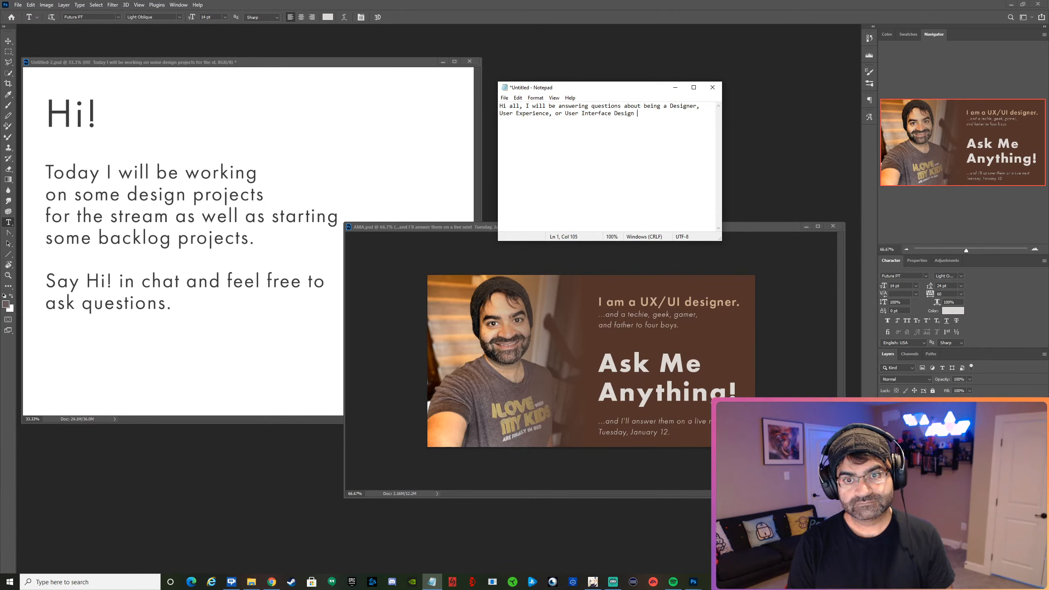
text(ace Designer on Next)
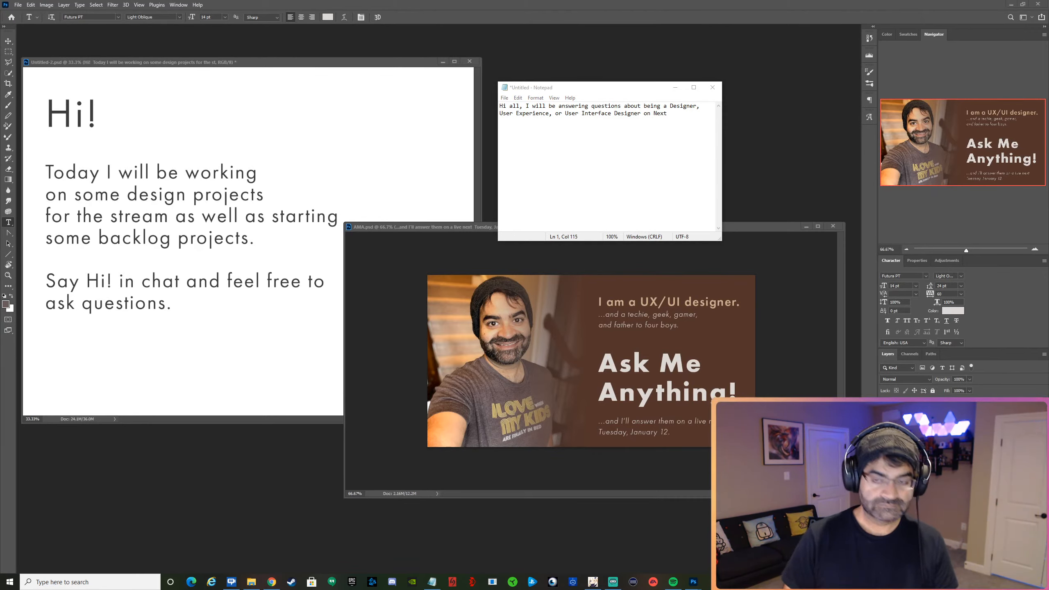
Make "Next" lowercase and finish the sentence with "weeks stream.".
click(655, 113)
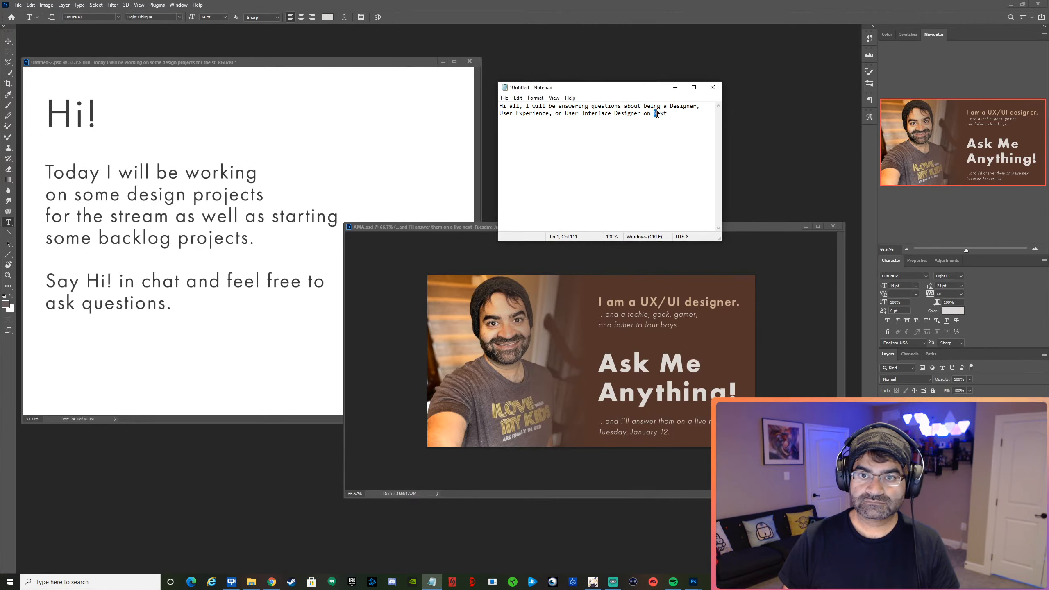
text(n)
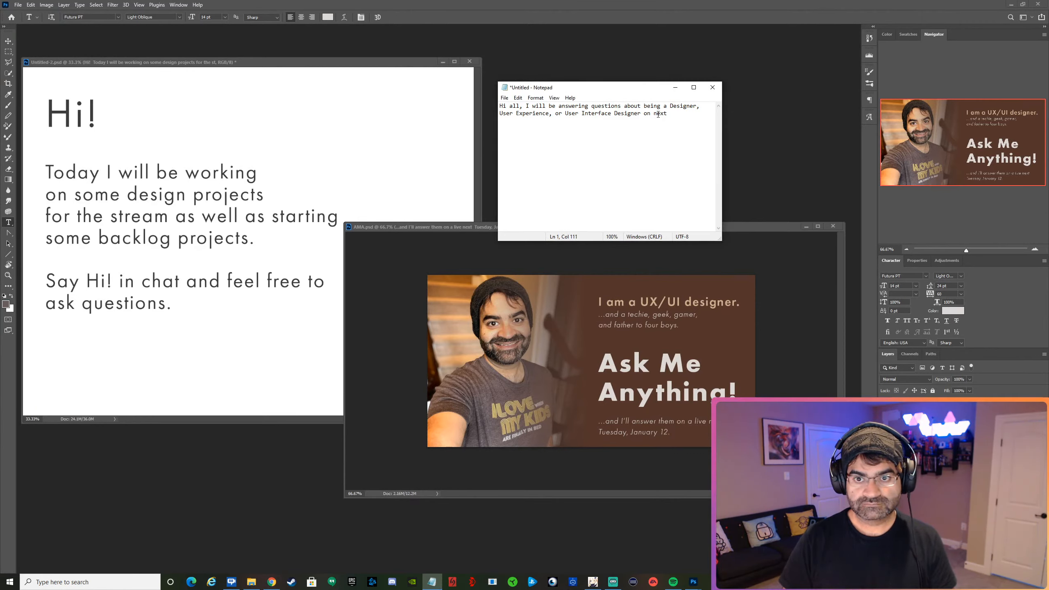
key(End)
text(ww)
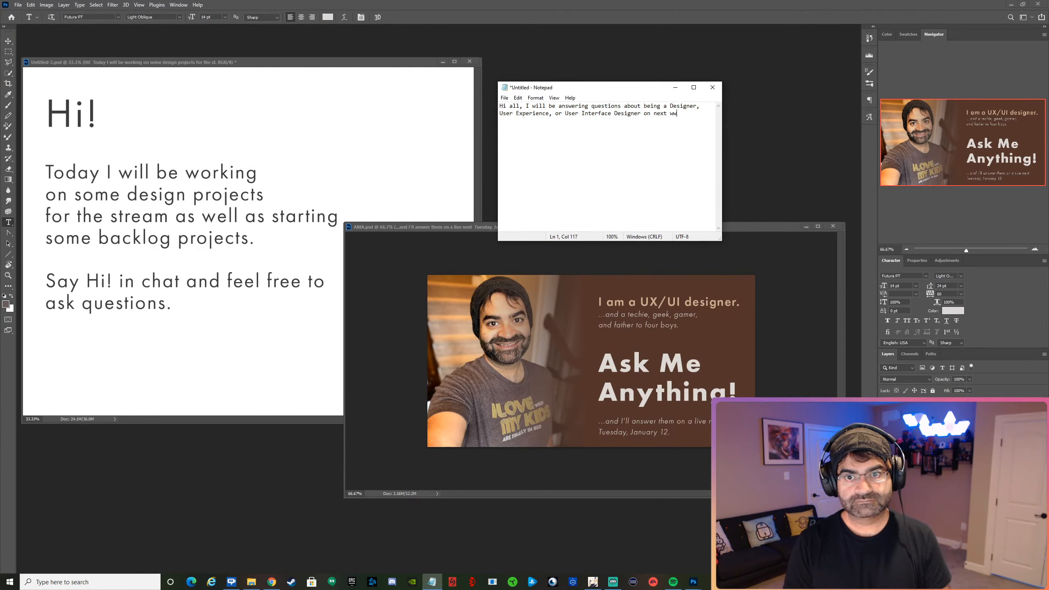
key(BackSpace)
text(eeks stream.)
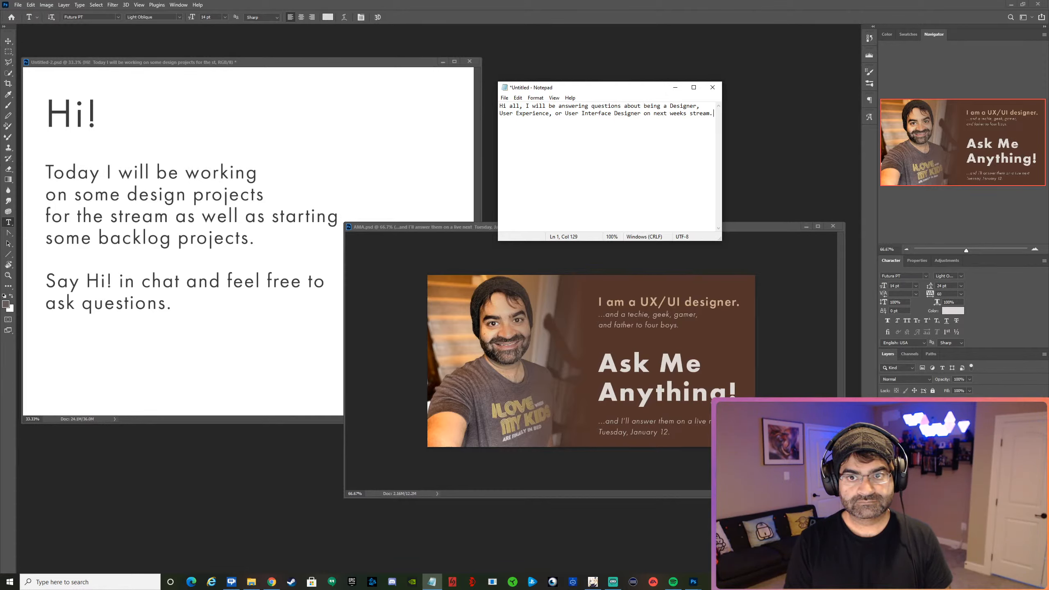
text(  Post your)
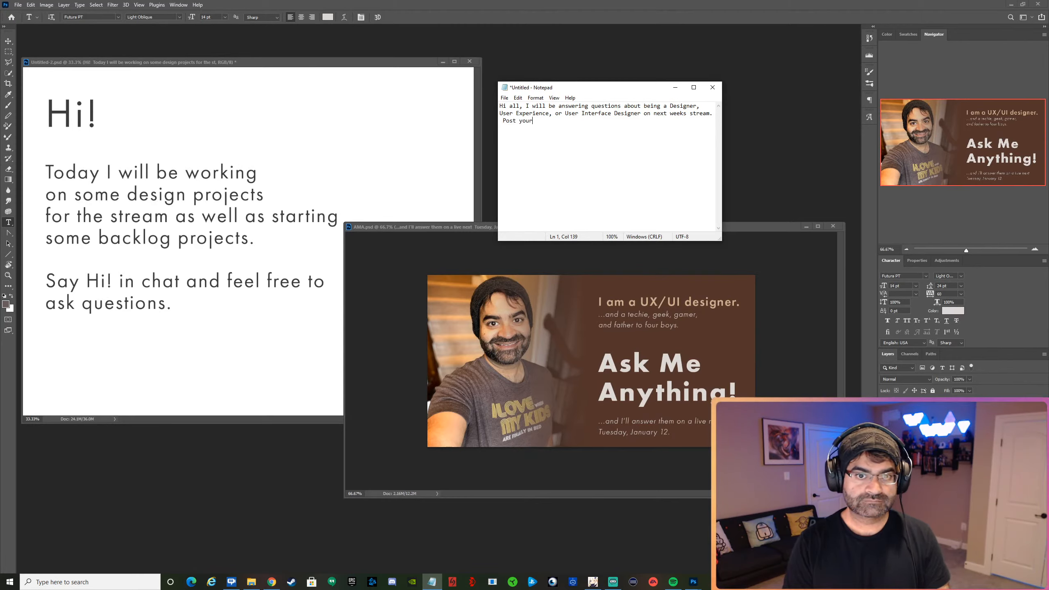
text( questions below and I w)
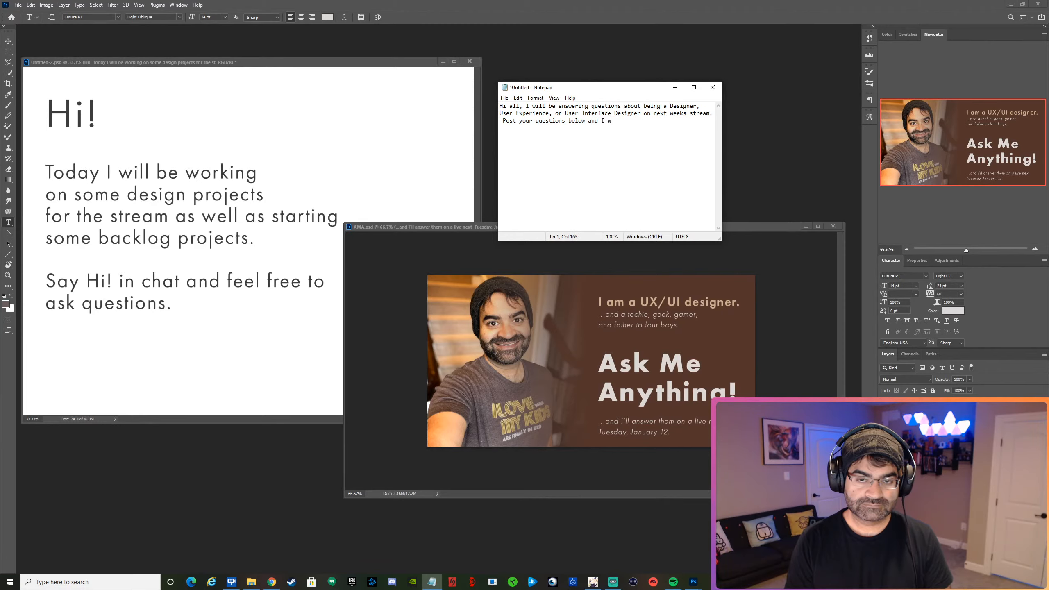
text(ill be answeri)
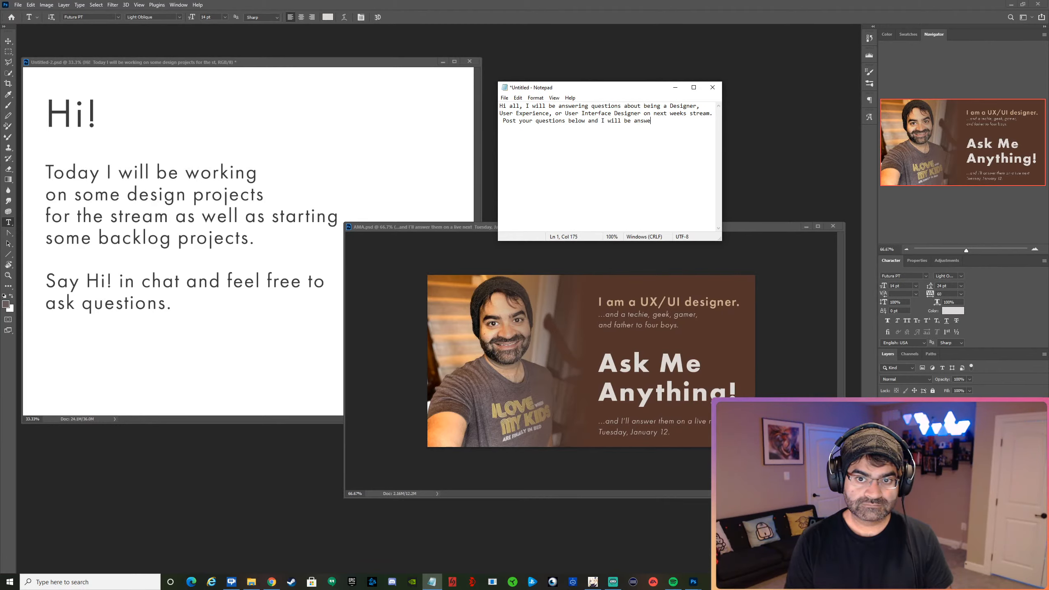
Add the sentence "Post your questions below." after "next weeks stream." in the post text.
key(BackSpace)
key(BackSpace)
key(BackSpace)
key(BackSpace)
key(BackSpace)
key(BackSpace)
key(BackSpace)
key(BackSpace)
key(BackSpace)
key(BackSpace)
key(BackSpace)
key(BackSpace)
key(BackSpace)
key(BackSpace)
key(BackSpace)
key(BackSpace)
key(BackSpace)
key(BackSpace)
key(BackSpace)
key(BackSpace)
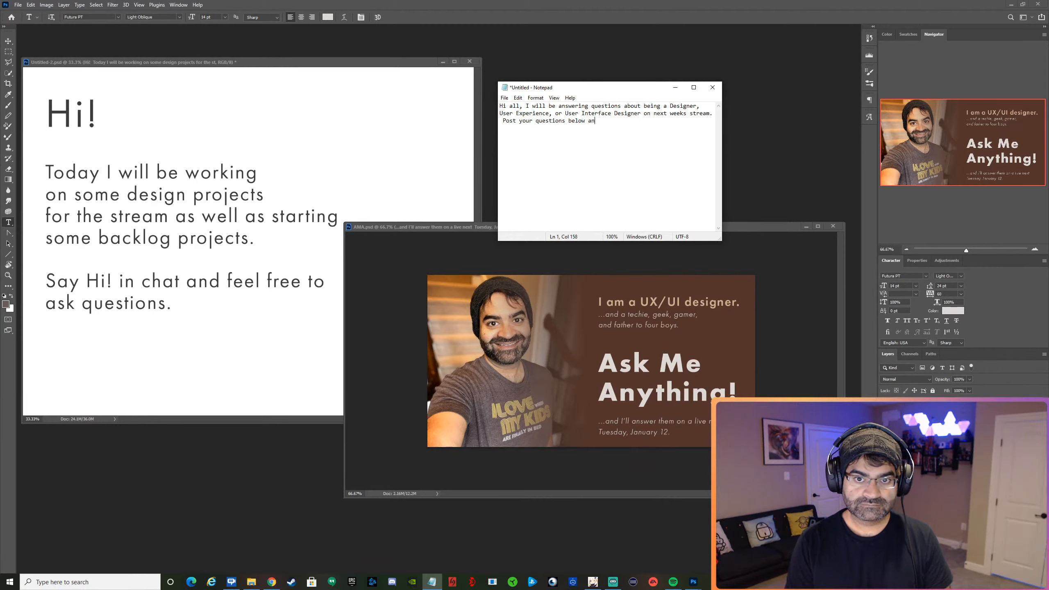
text(./)
key(BackSpace)
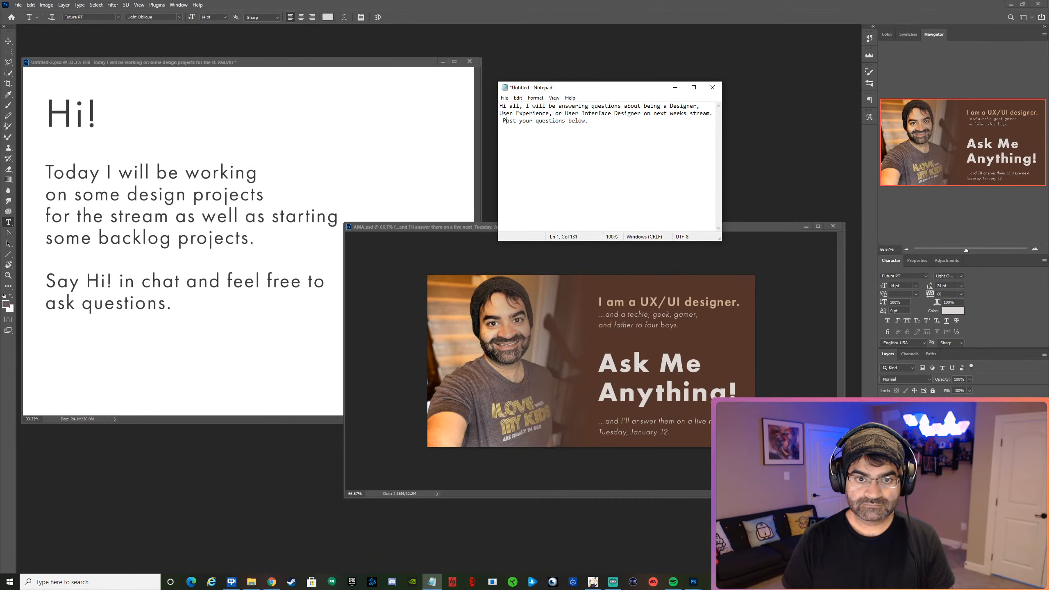
Reword the start of the last sentence to "Please post" and remove the extra space before it.
key(BackSpace)
key(BackSpace)
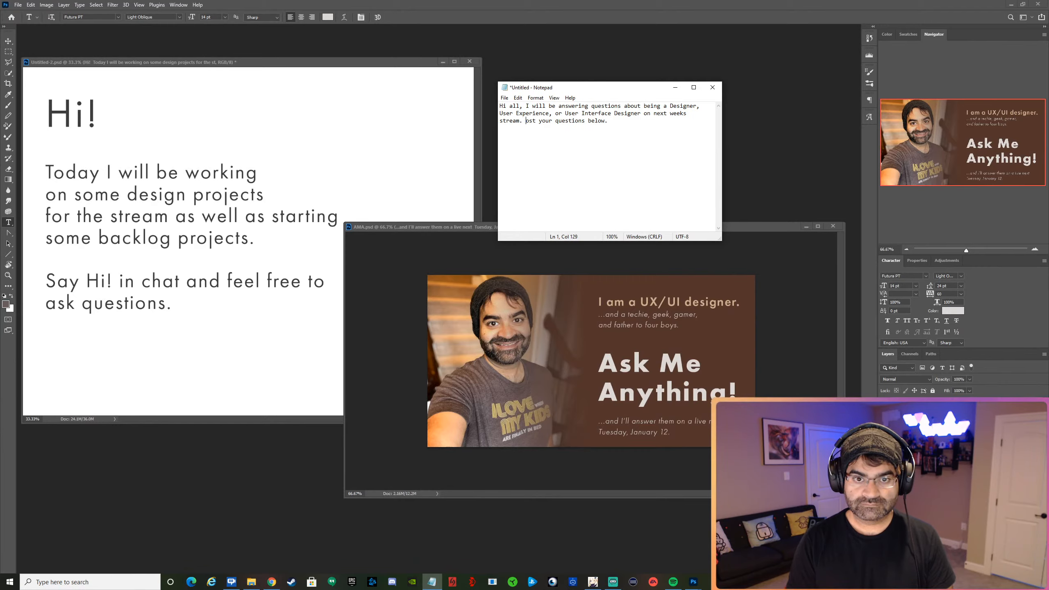
text(Please p)
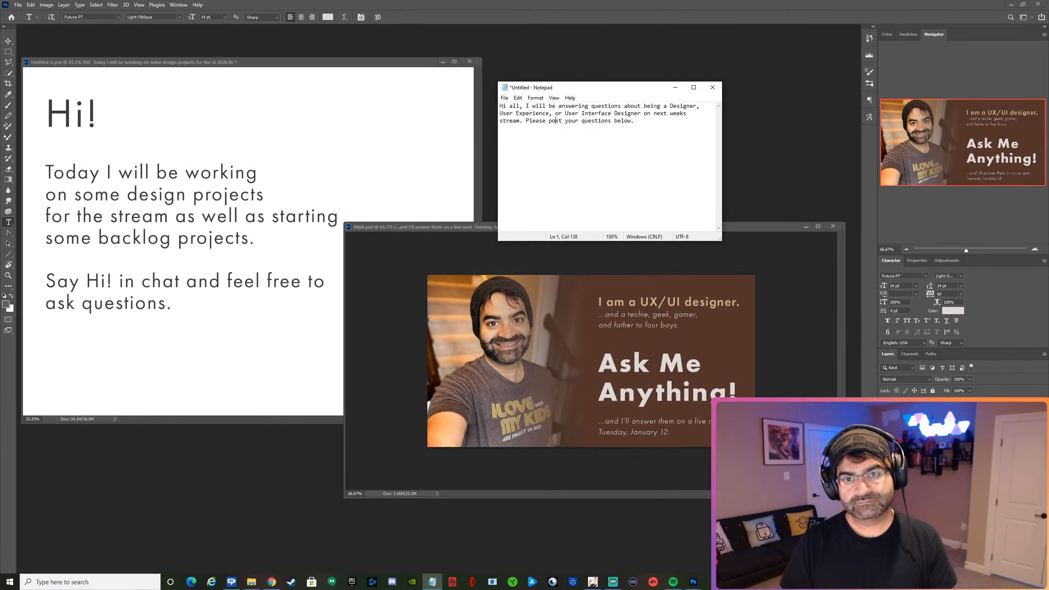
Begin another sentence after "questions below." with "I will have a few common ones that I".
key(Right)
key(Right)
key(Right)
key(Right)
key(Right)
key(Right)
key(Right)
key(Right)
key(Right)
key(Right)
key(Right)
key(Right)
key(Right)
key(Right)
key(Right)
key(Right)
key(Right)
key(Right)
key(Right)
text(I)
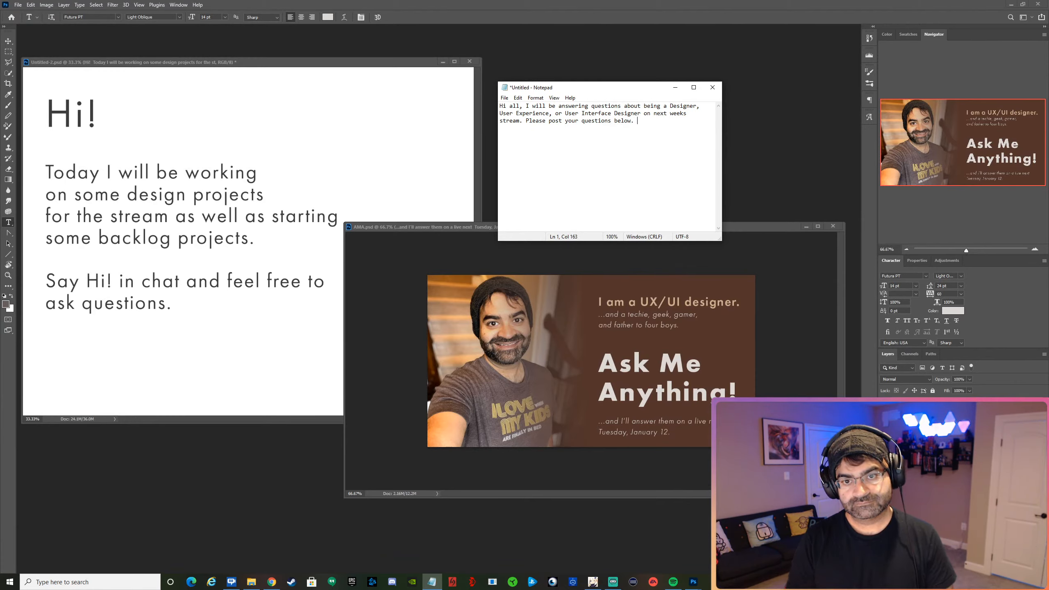
text( will hav)
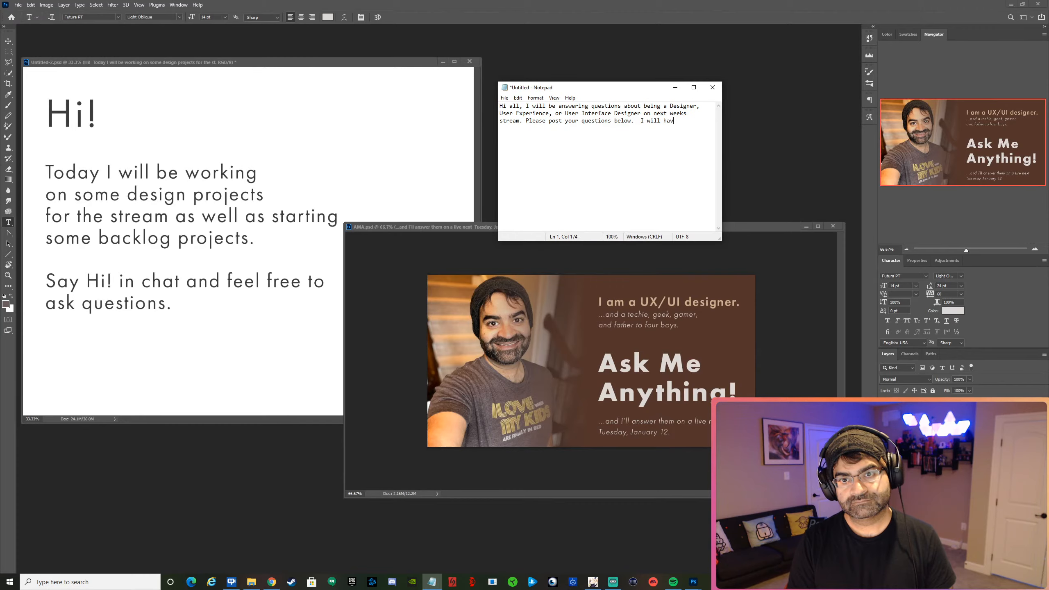
text(e a few com)
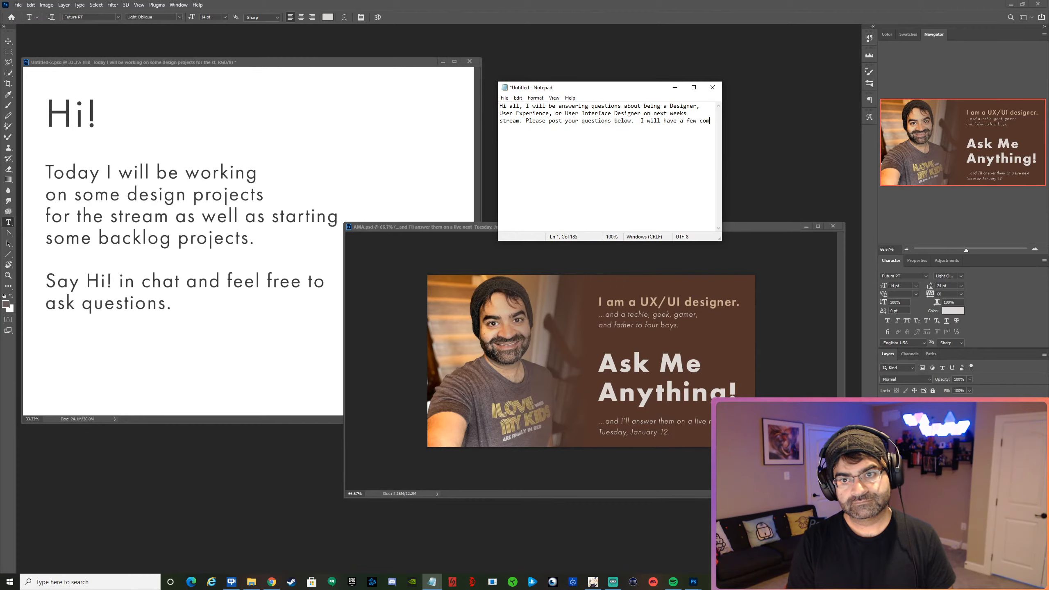
text(mons)
key(BackSpace)
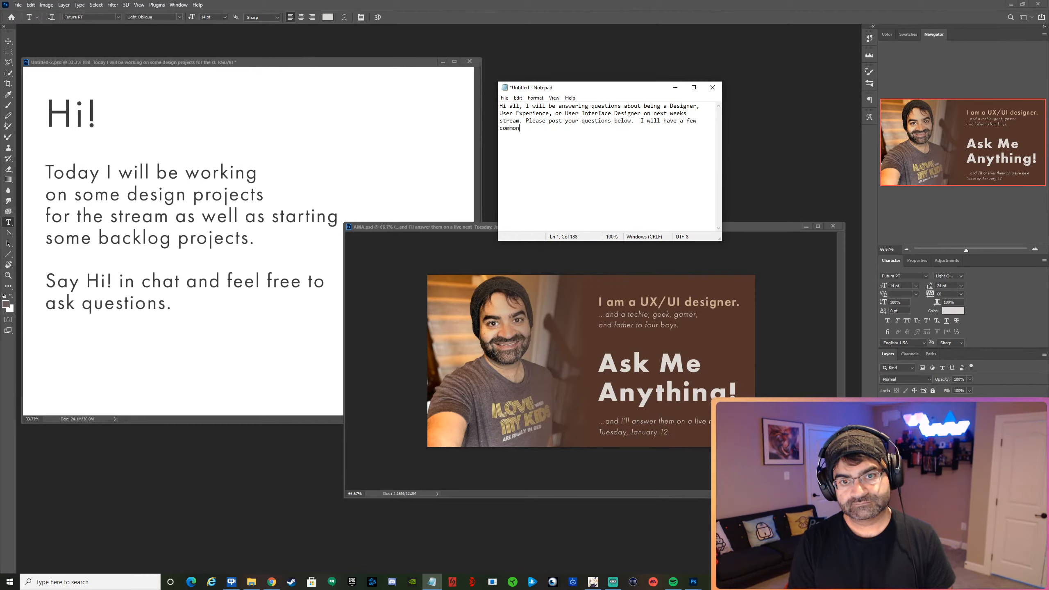
text(ones that I)
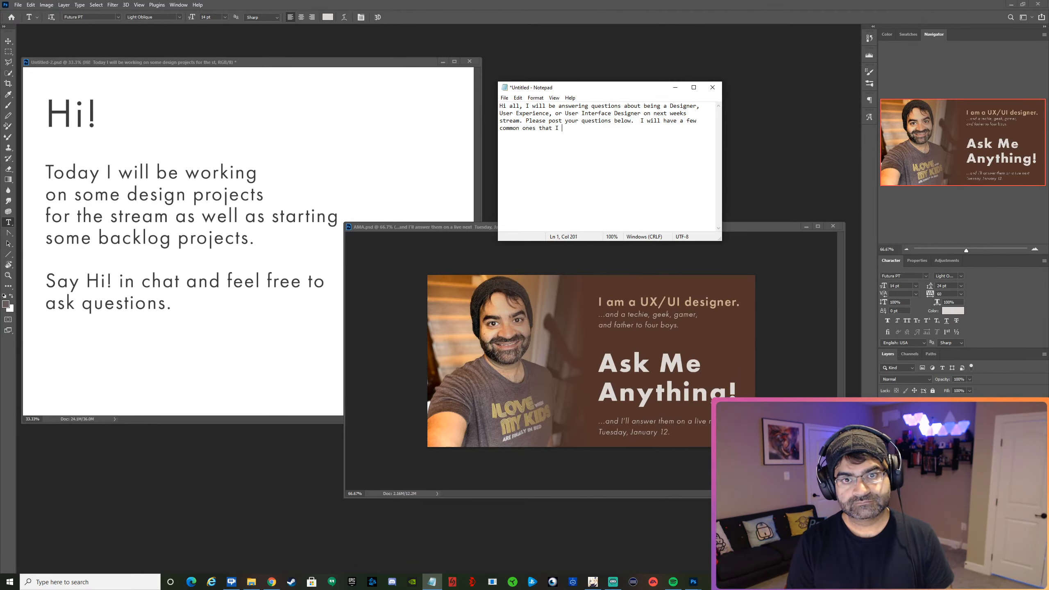
Complete the sentence after "common ones that I" with "have recieved over the years.".
key(BackSpace)
key(BackSpace)
text(yhave)
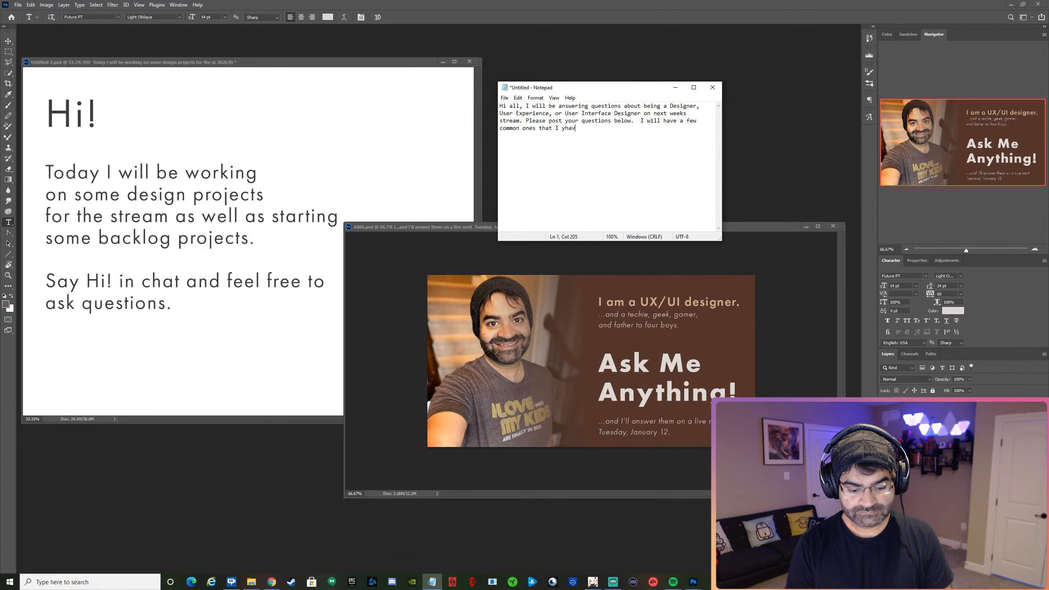
key(BackSpace)
key(BackSpace)
key(BackSpace)
key(BackSpace)
key(BackSpace)
text(have)
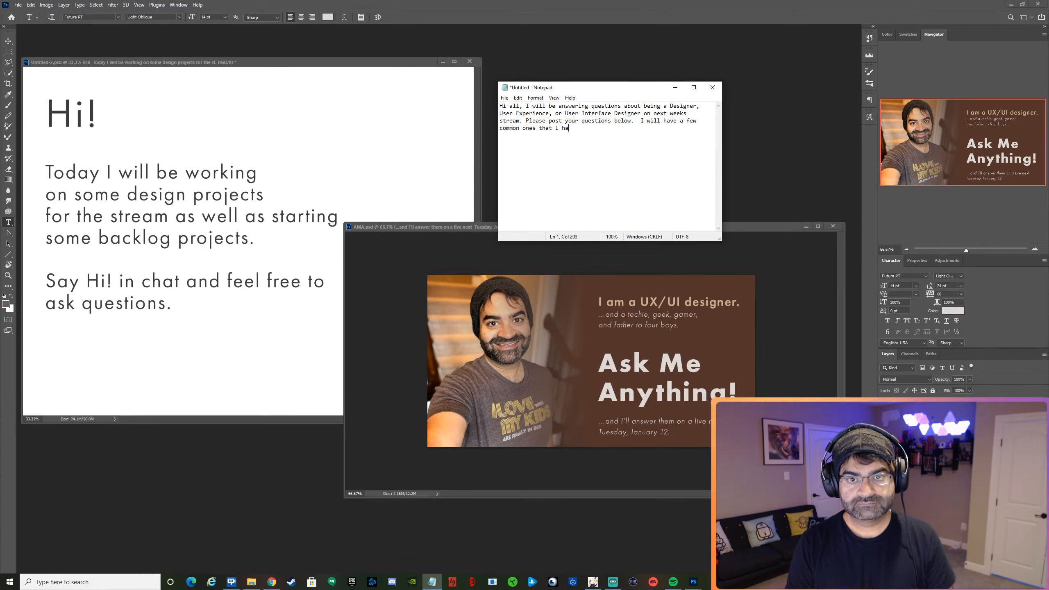
text( recieve)
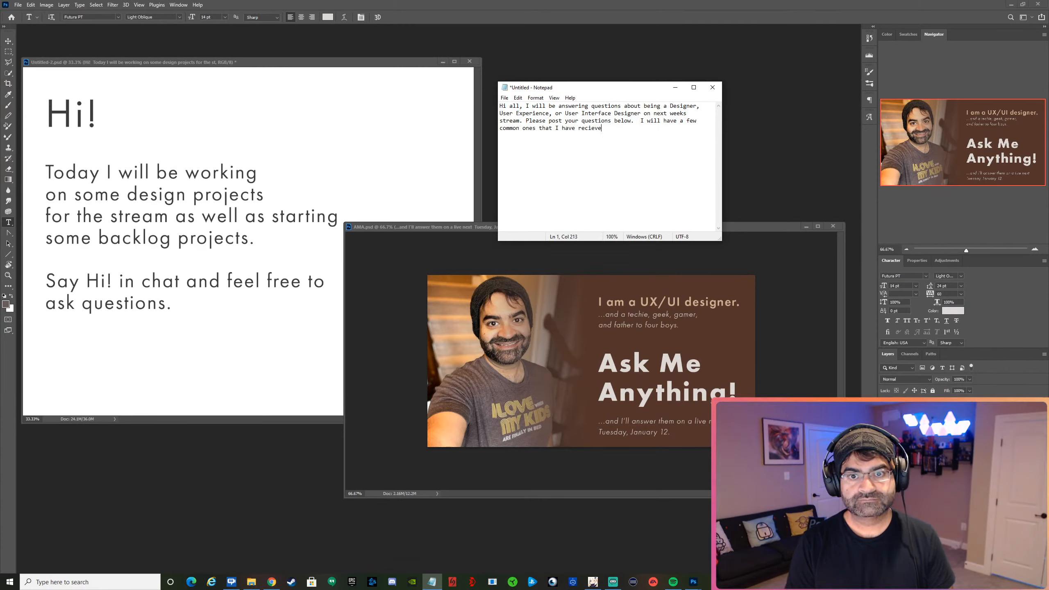
text(d over the years.,)
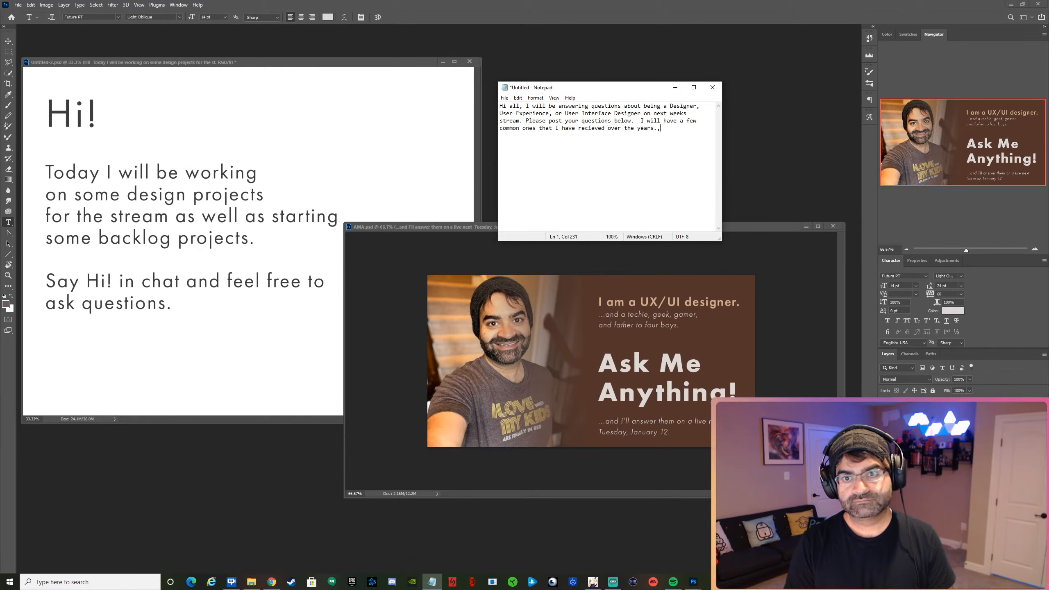
key(BackSpace)
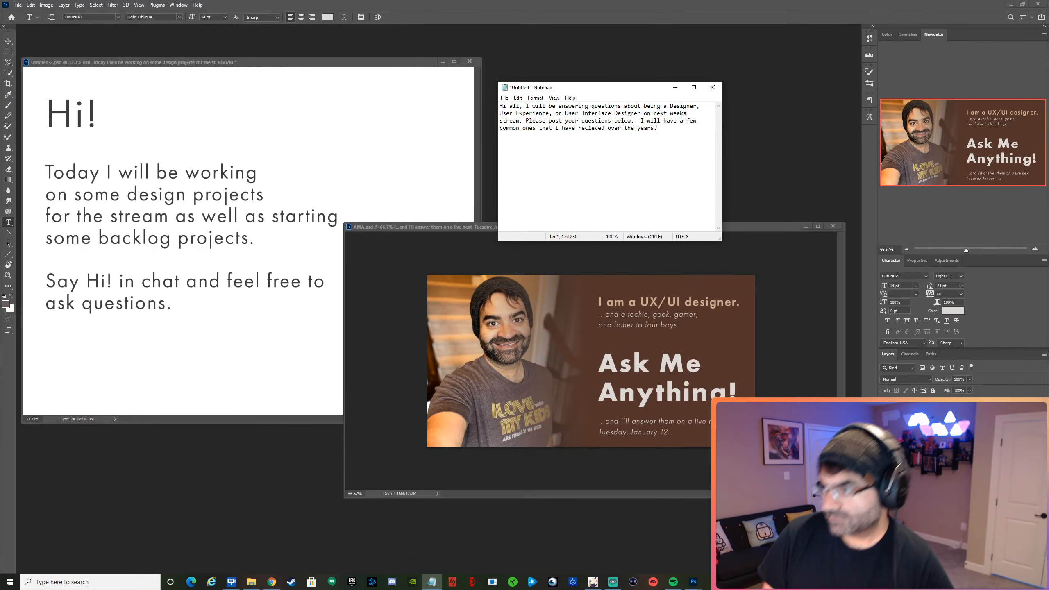
key(alt+Tab)
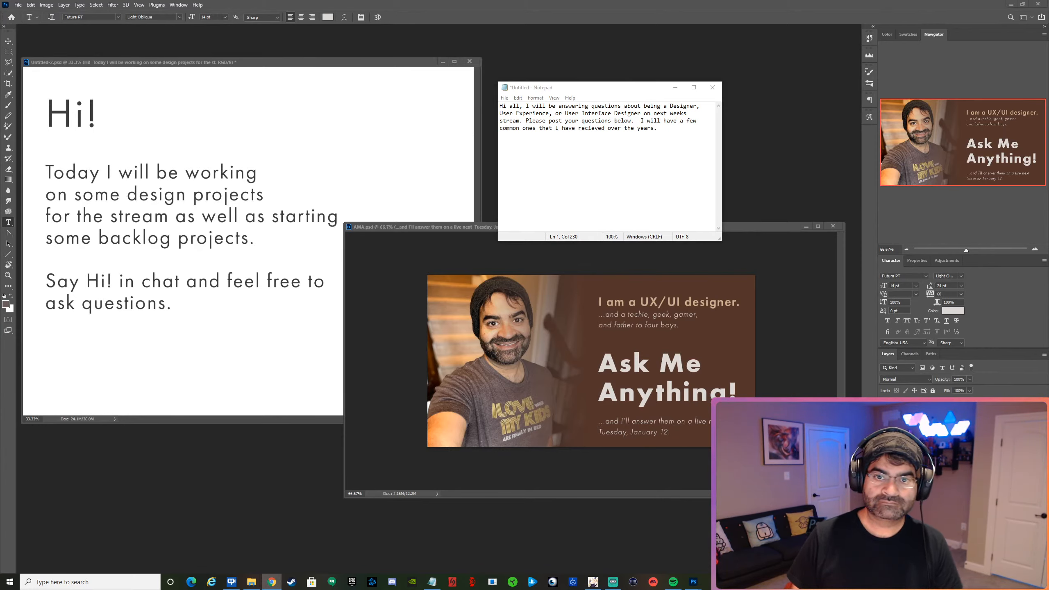
click(796, 173)
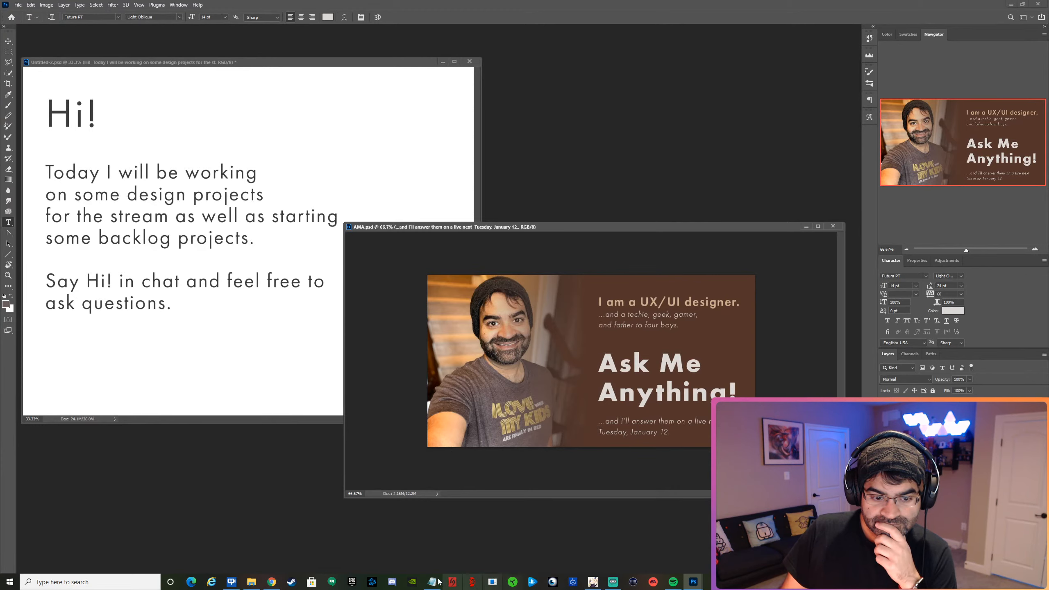
Switch back to Notepad and replace ", or" between "User Experience" and "User Interface Designer" with a slash.
click(432, 582)
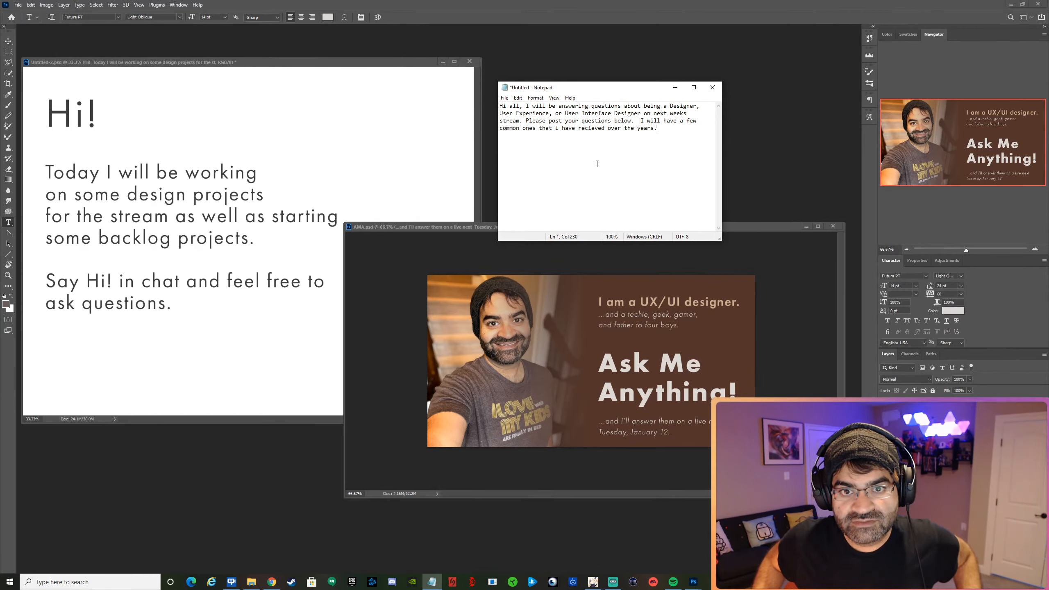
drag(566, 113, 557, 114)
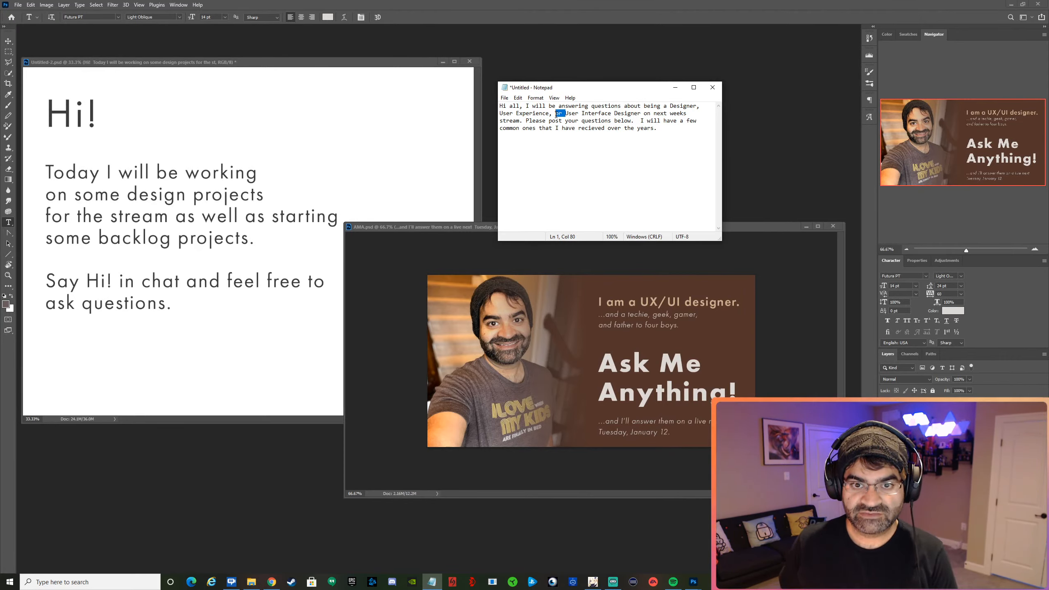
text(/)
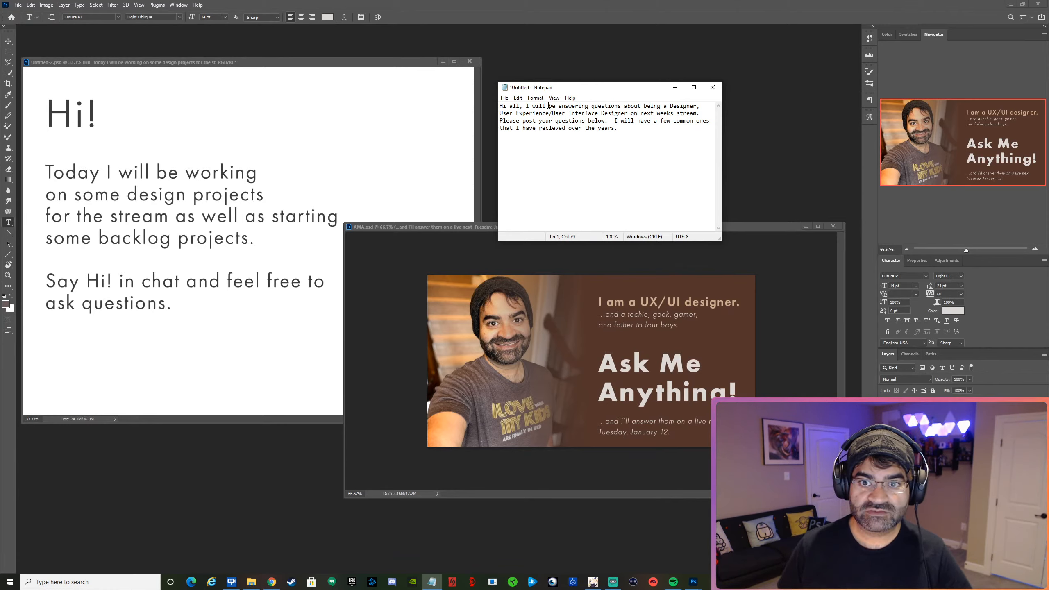
Replace "have" in "I will have a few common ones" with "also be answering".
double_click(627, 120)
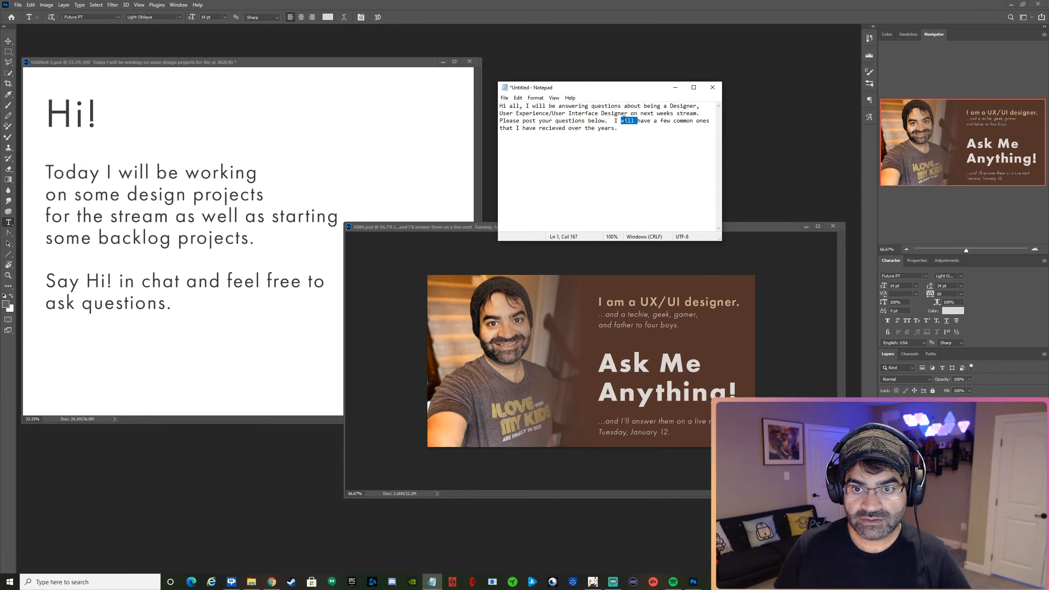
double_click(643, 120)
text(al)
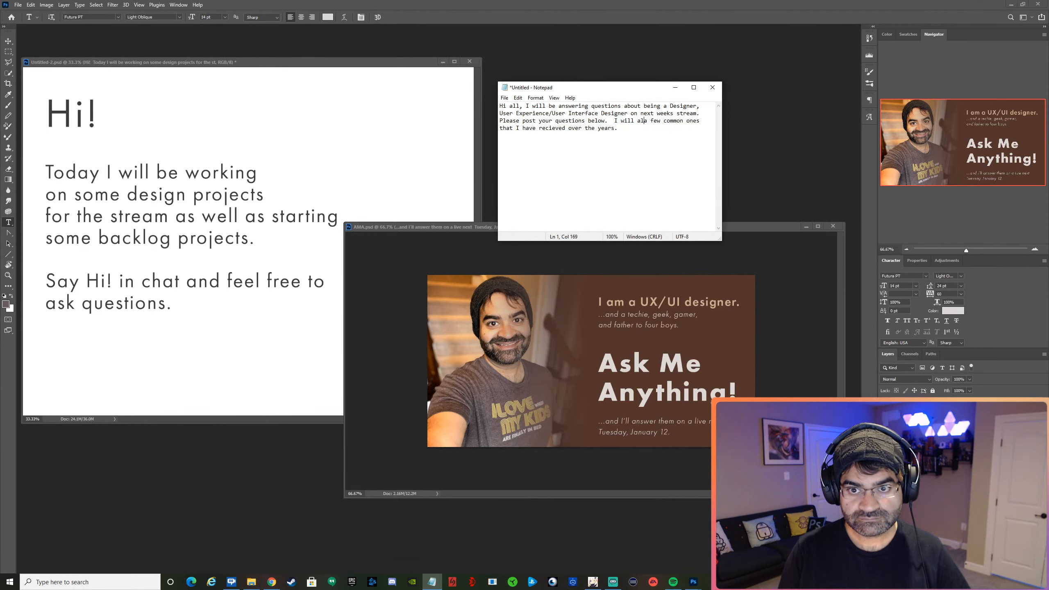
text(so be anser)
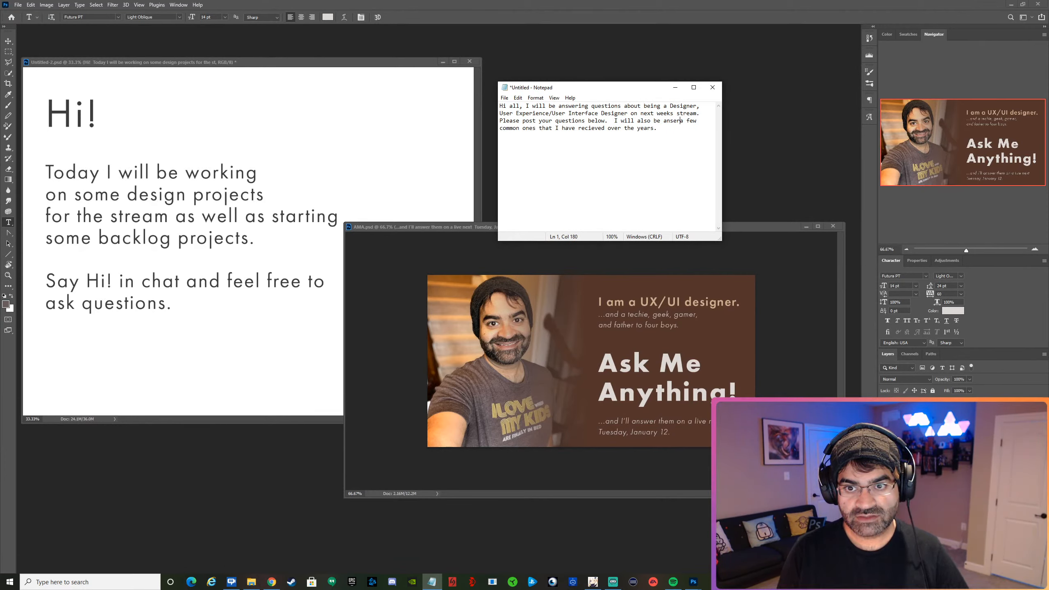
key(BackSpace)
key(BackSpace)
text(wering)
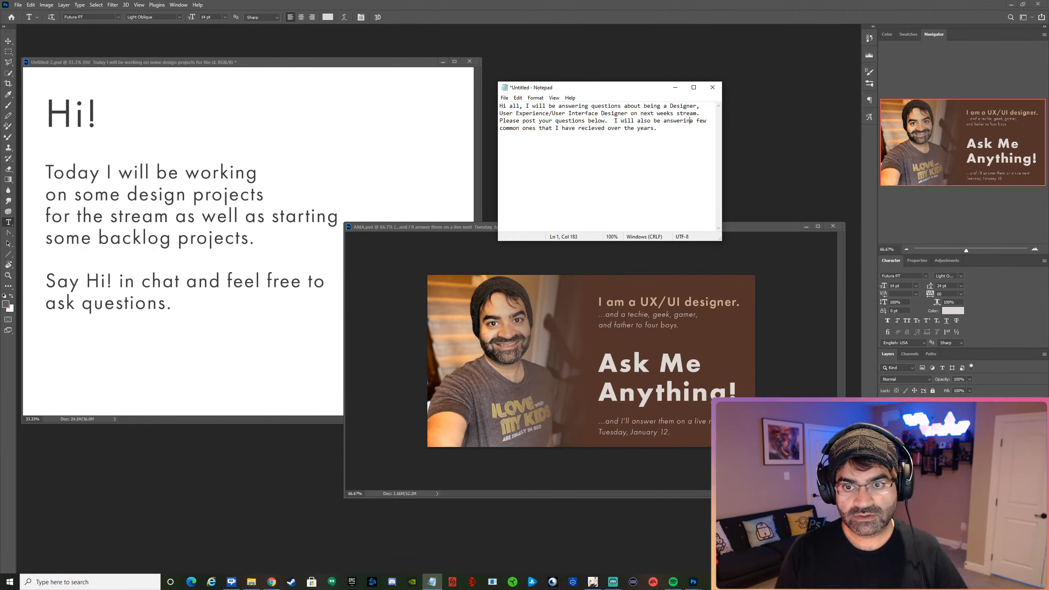
Below the first paragraph, leave a blank line and start a new one with "Note: I dont claim to be an expert on everything".
click(667, 129)
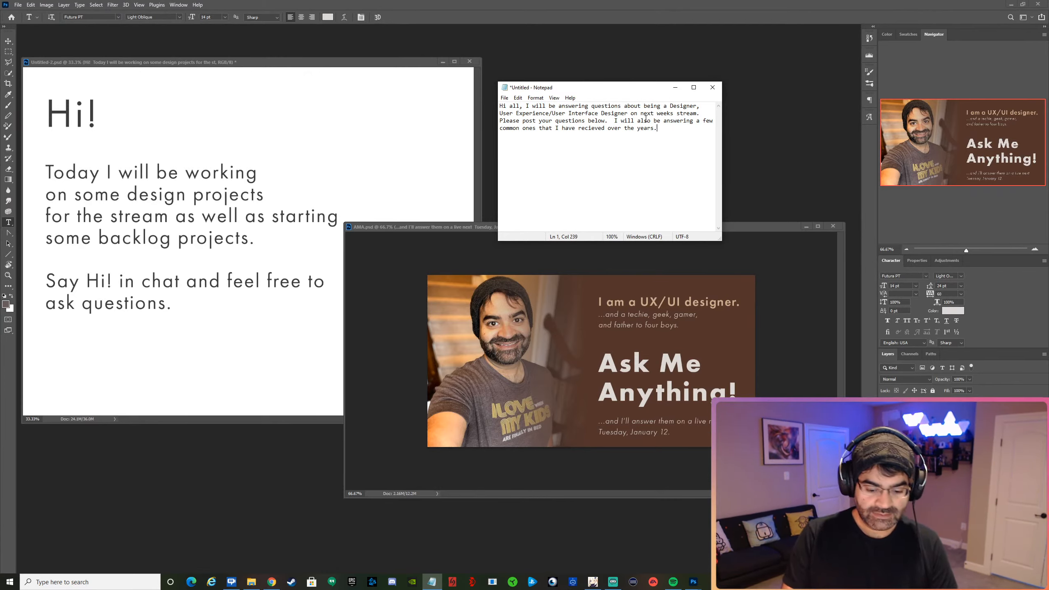
key(Return)
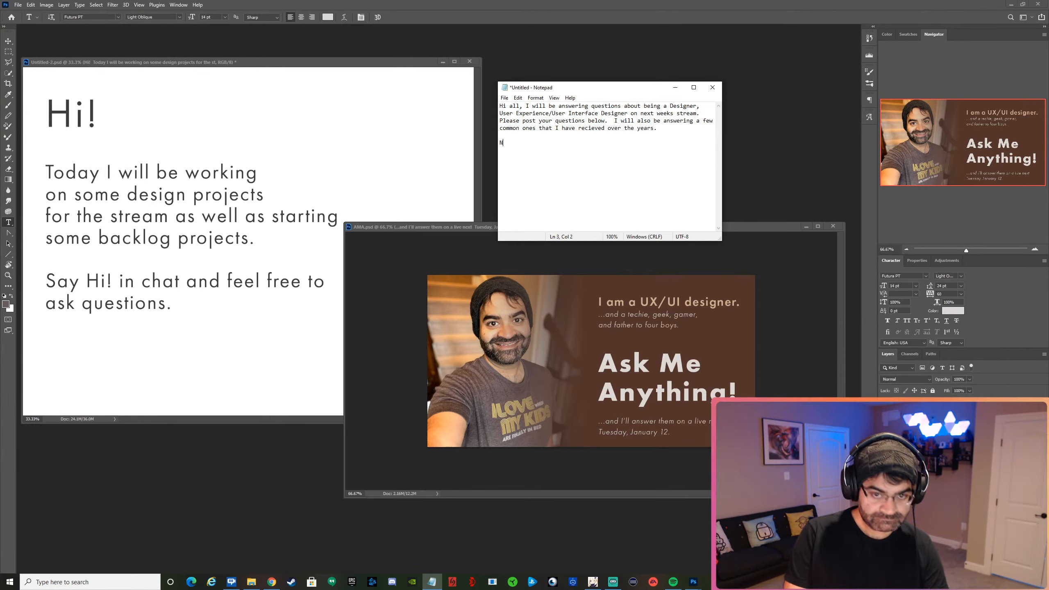
text(Note)
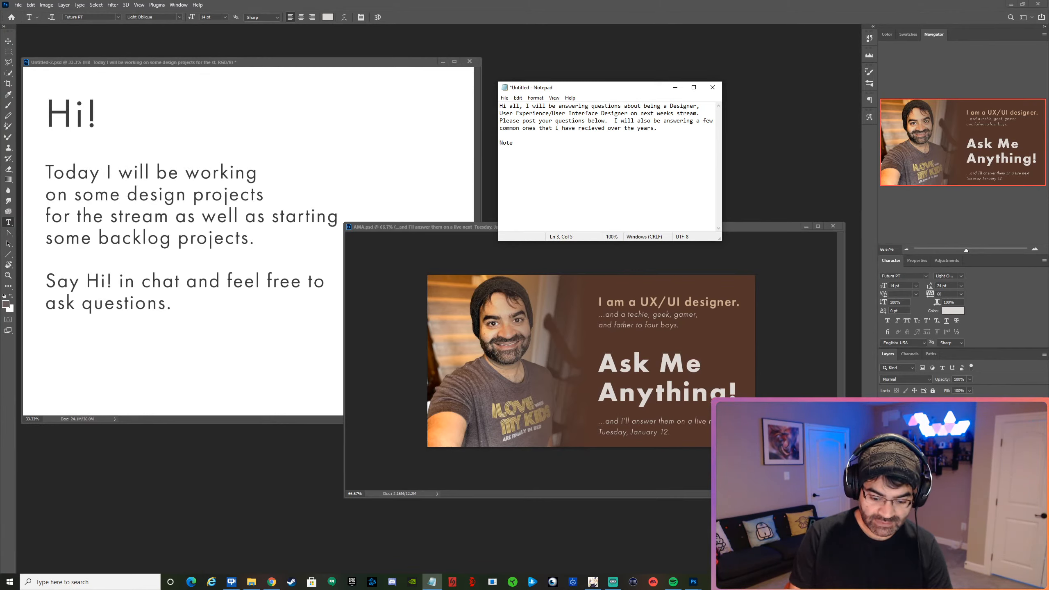
text(: )
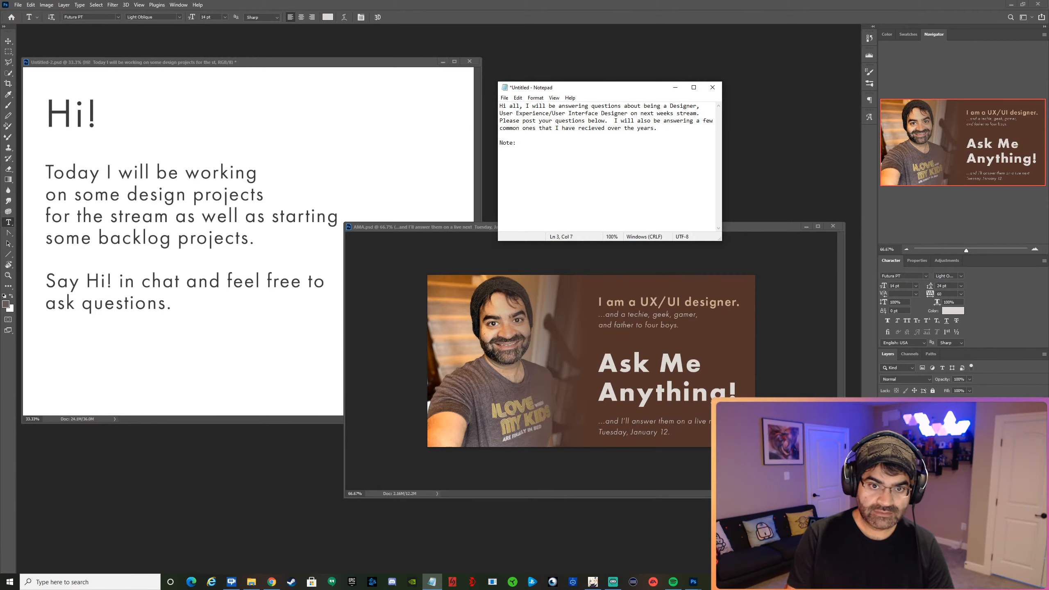
text(I dont )
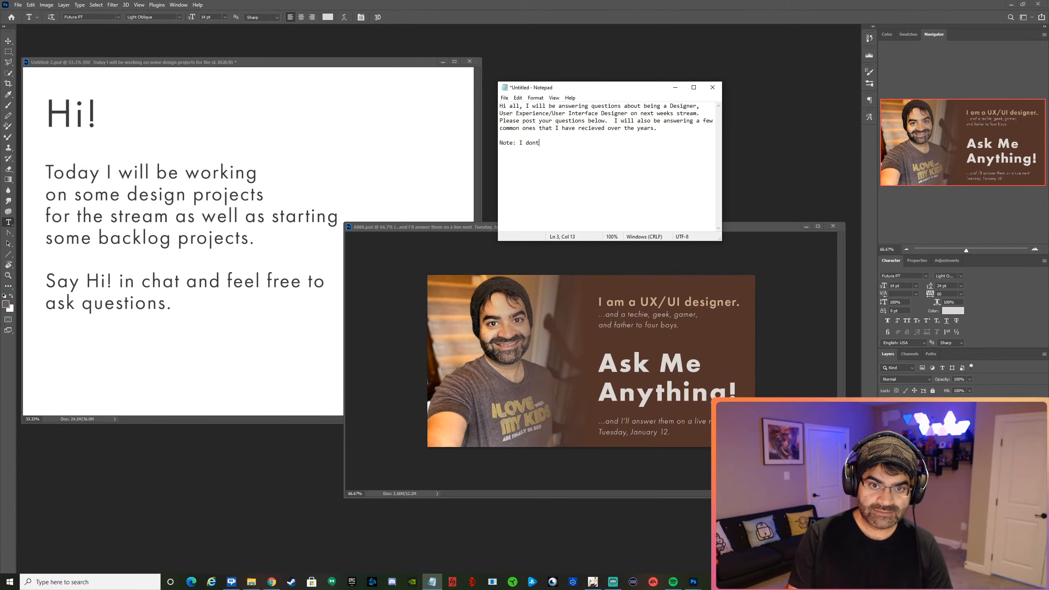
text(b)
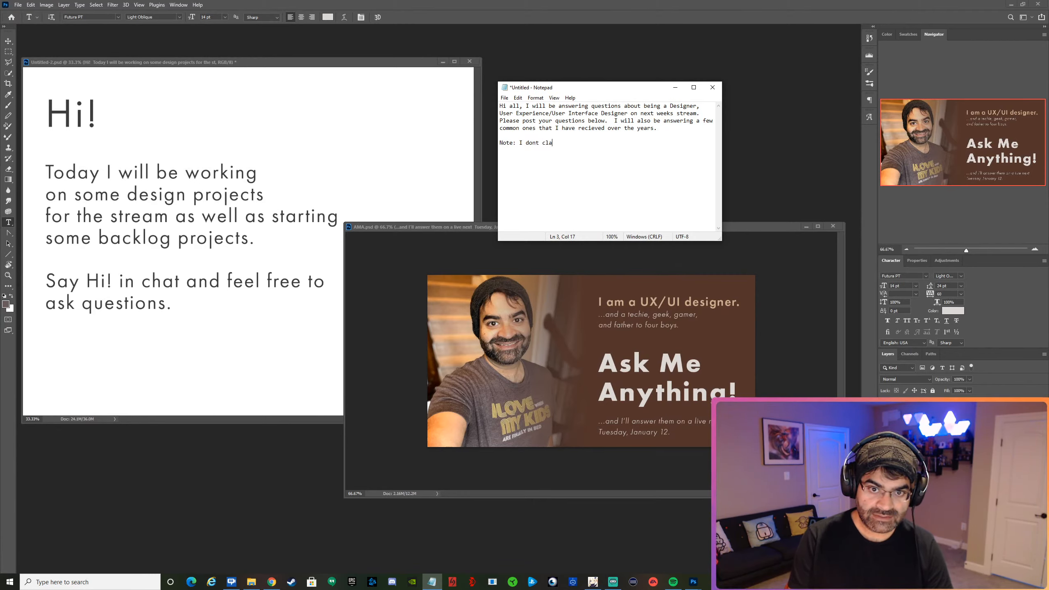
text(laim to be an )
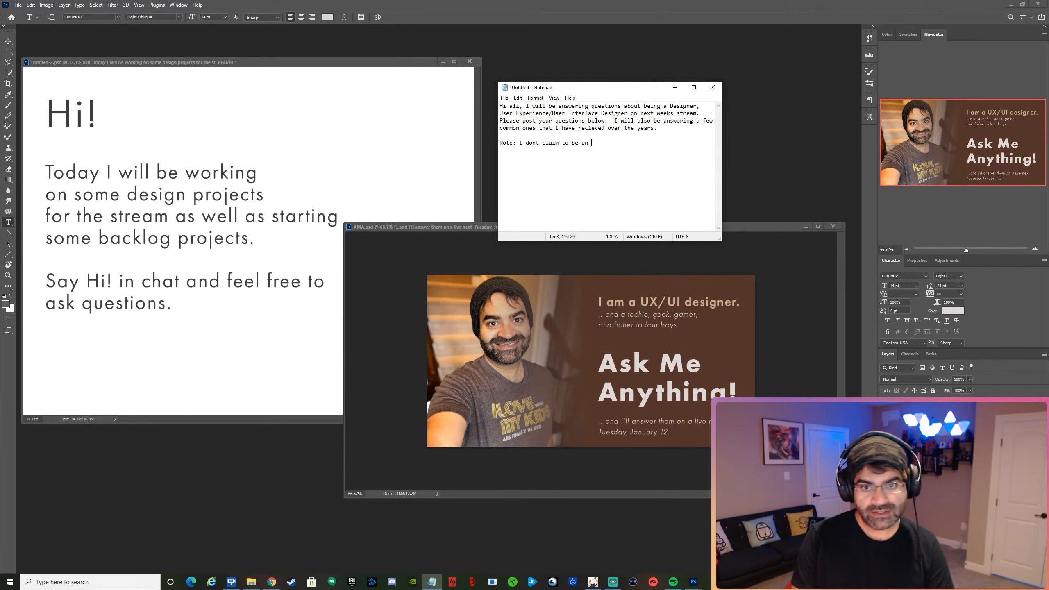
text(expert on everything)
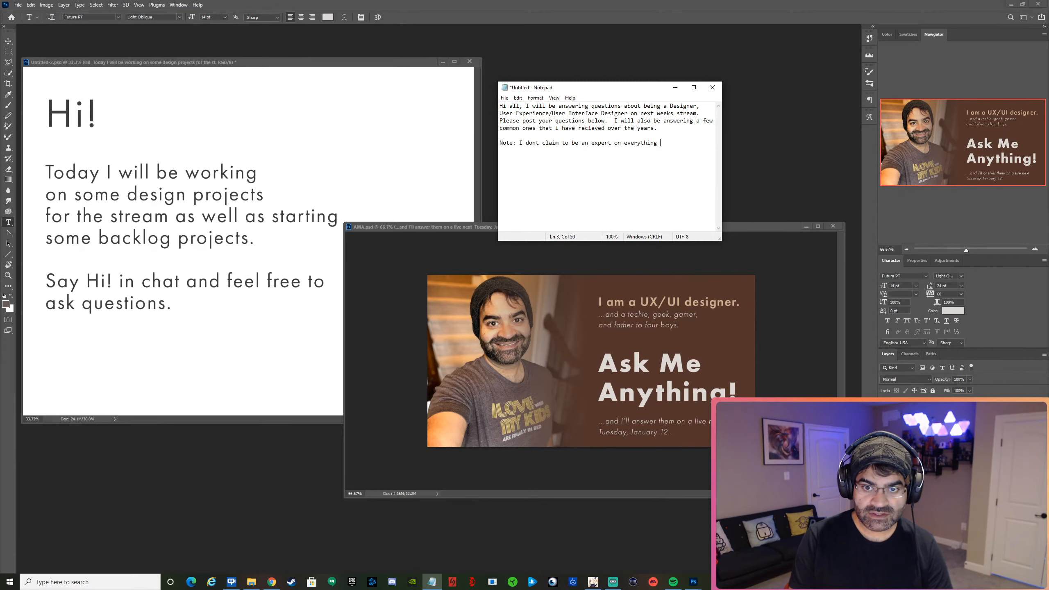
text( but a)
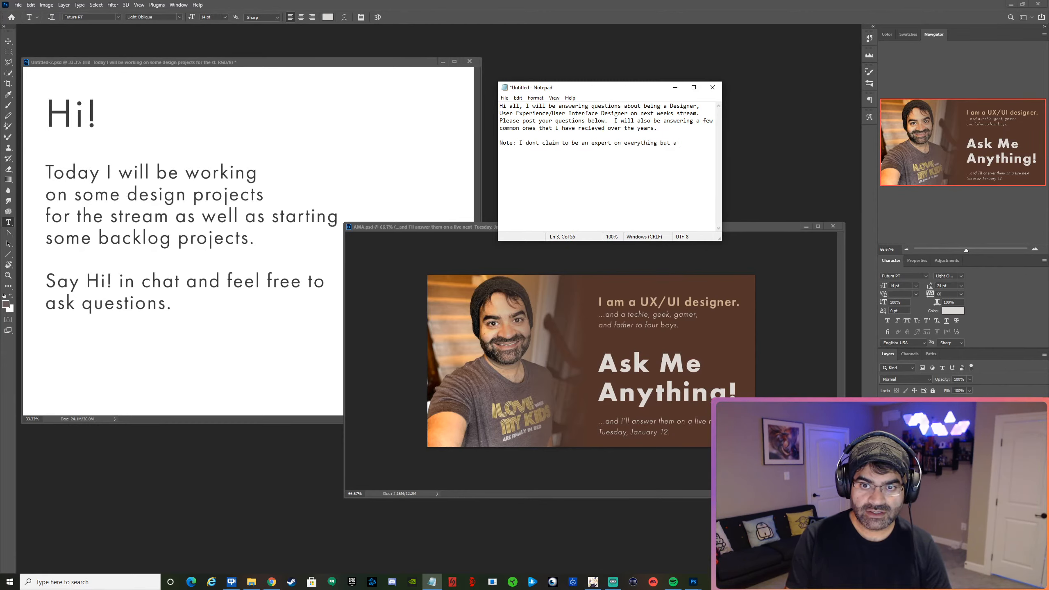
text( wise ma)
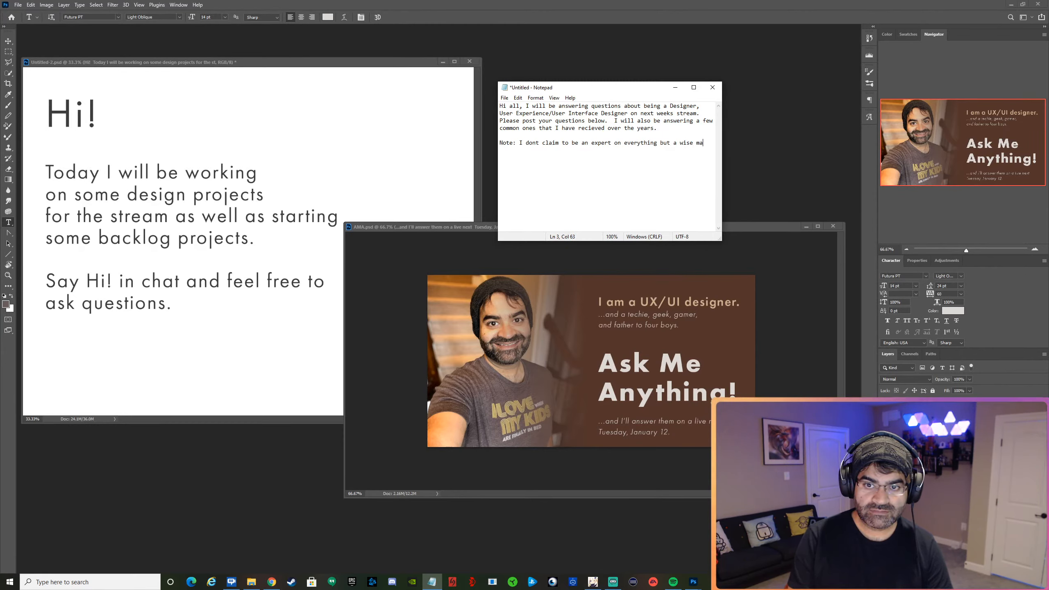
text(n once told me that you)
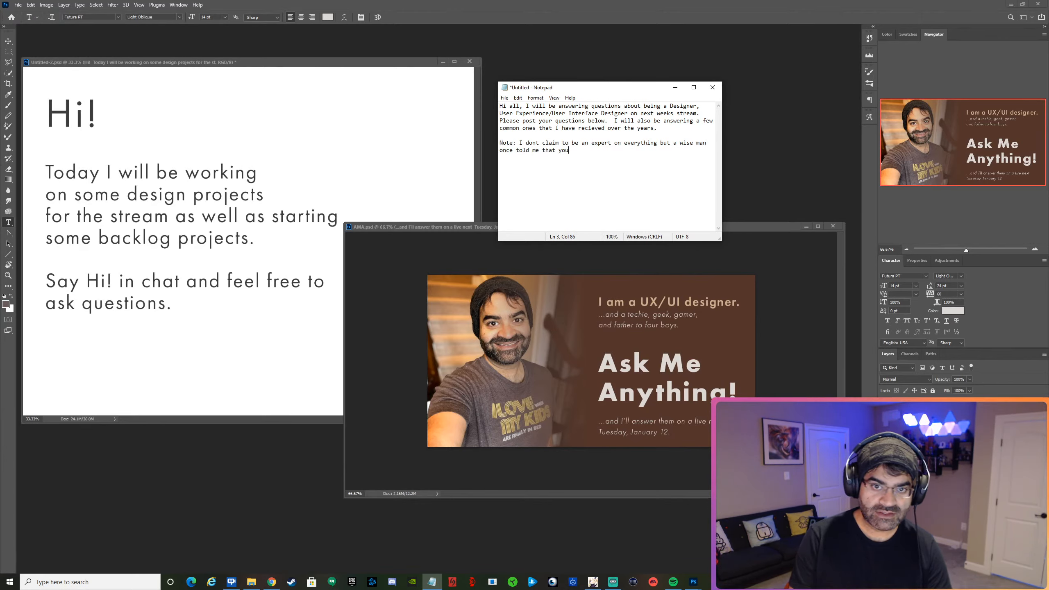
Continue the note after "everything" with "but a wise man once told me that you probally know".
text(pro)
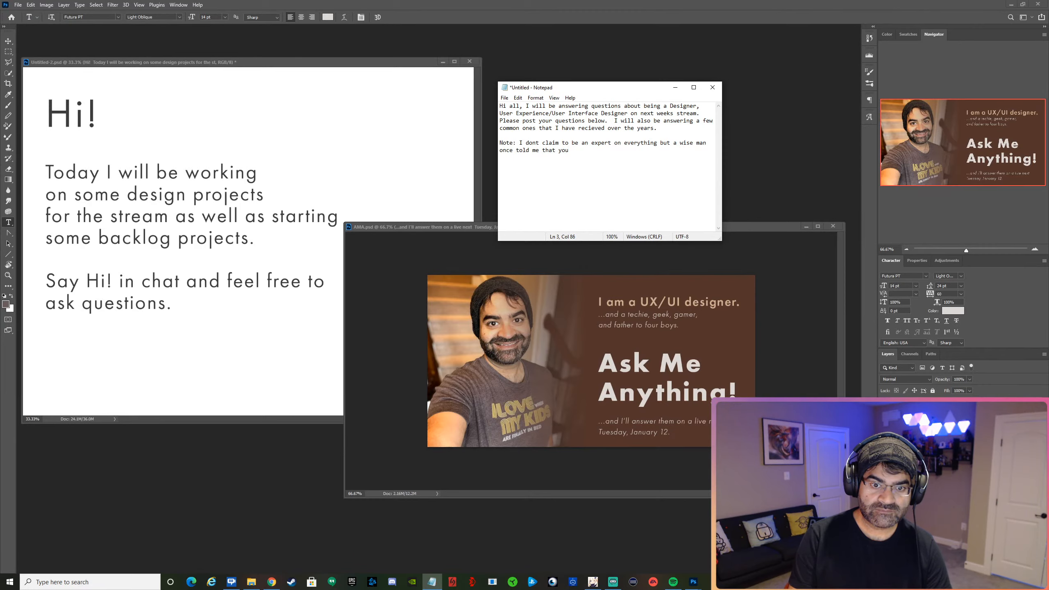
text(bally know)
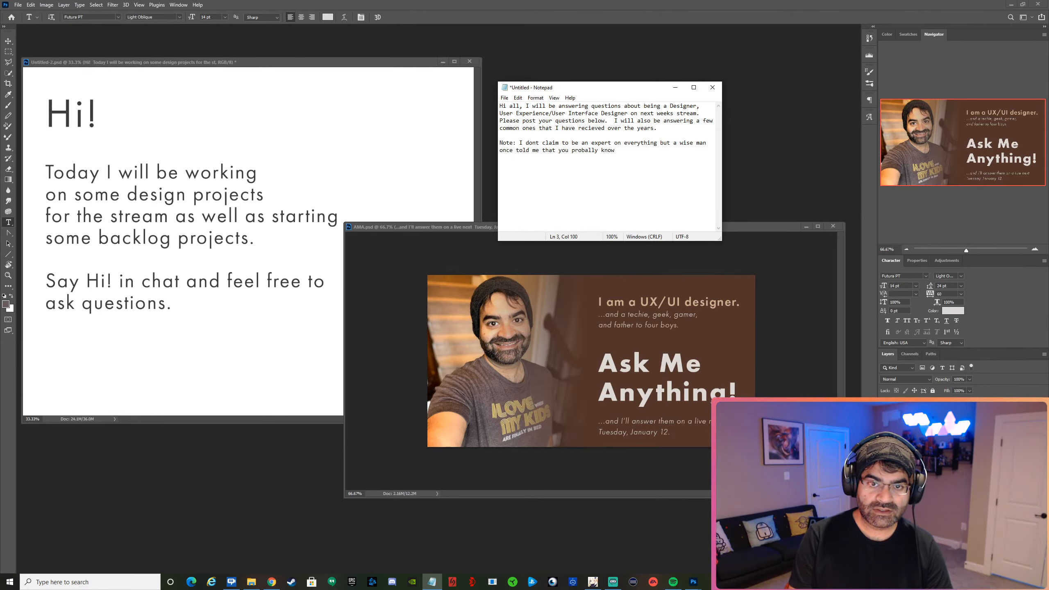
text( more)
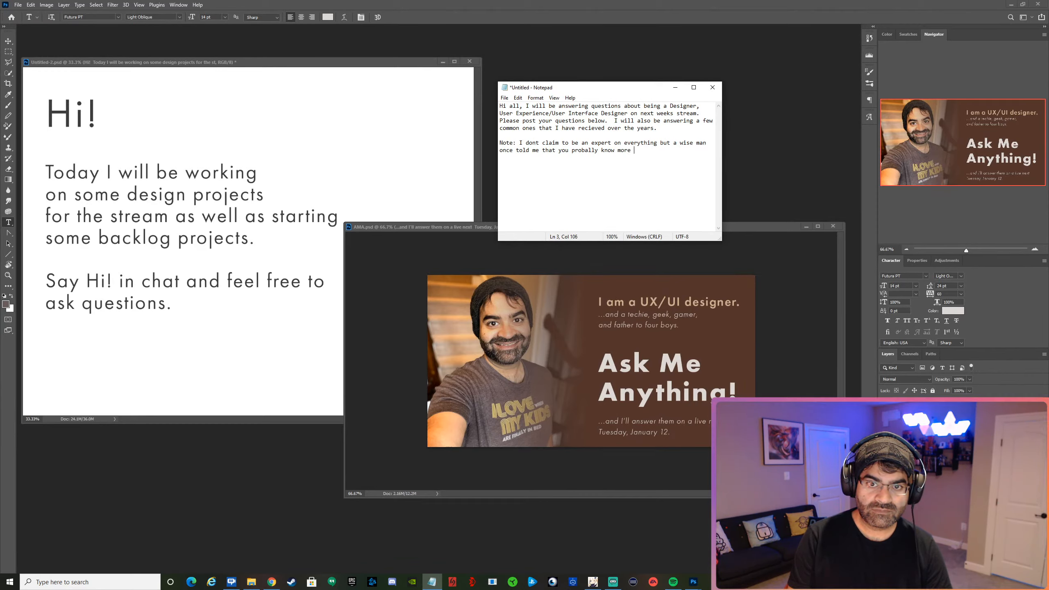
text( about )
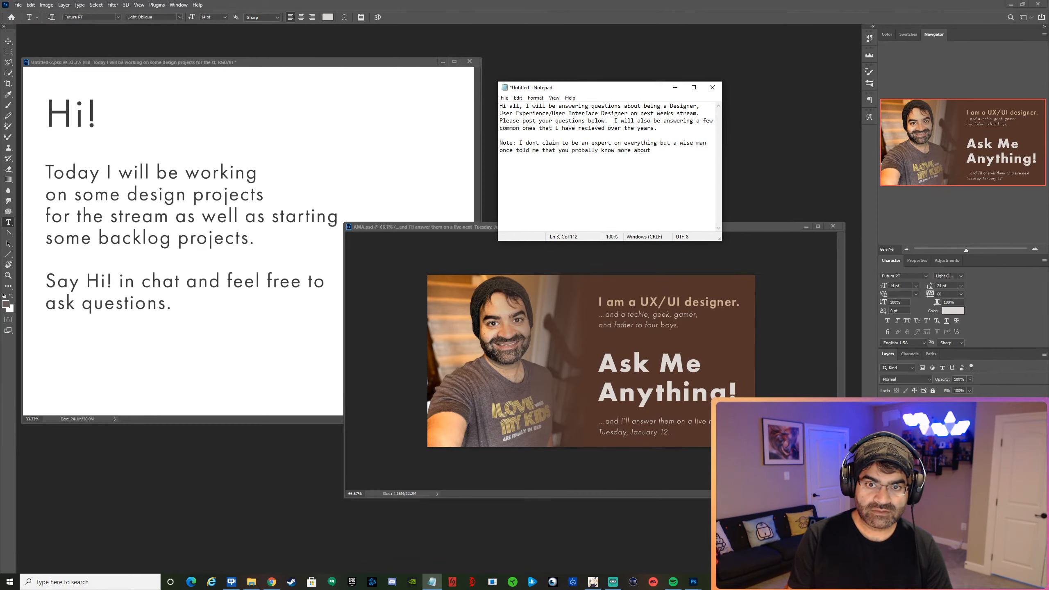
text(sp)
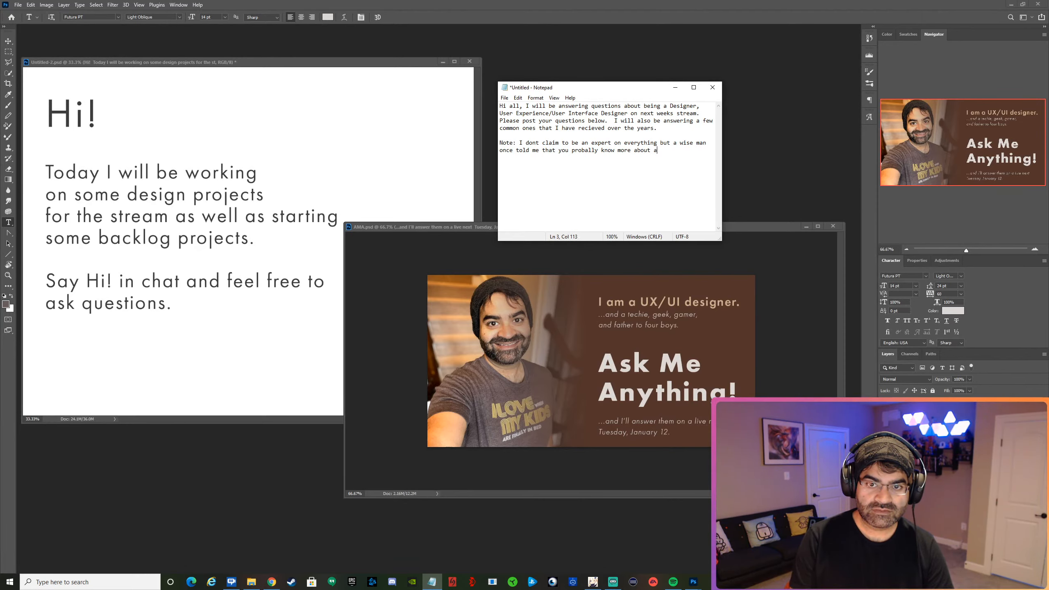
text(specific sp)
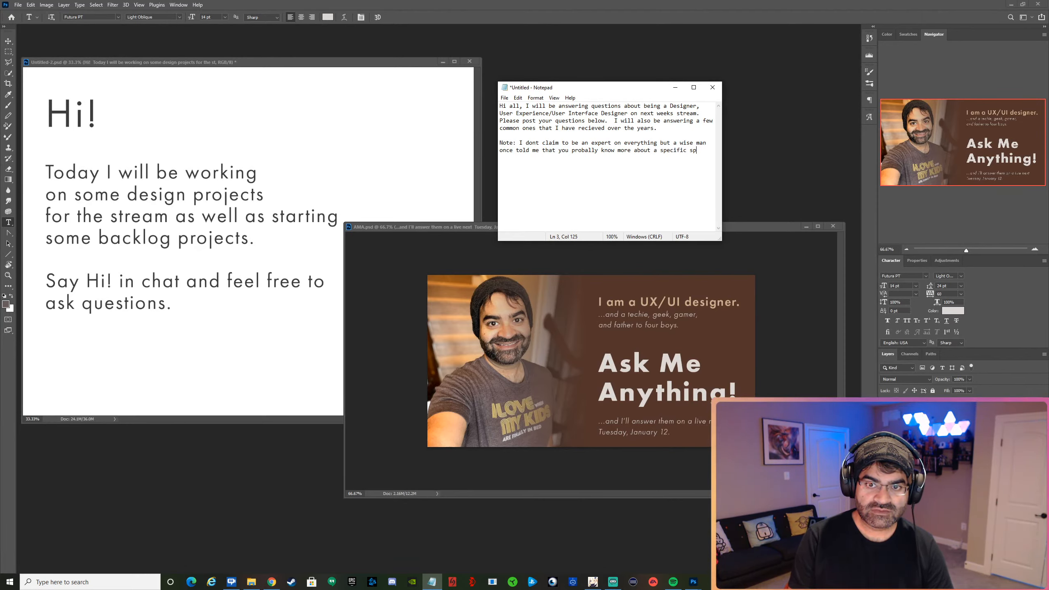
Continue the note after "you probally know" with "more about a specific subject than".
key(BackSpace)
text(ubj)
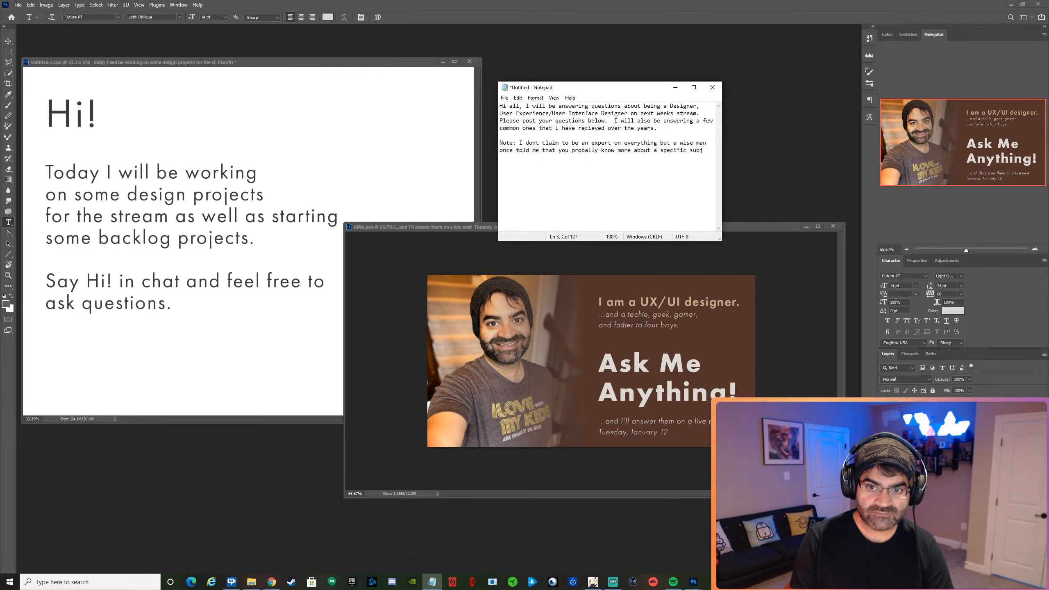
text(ect )
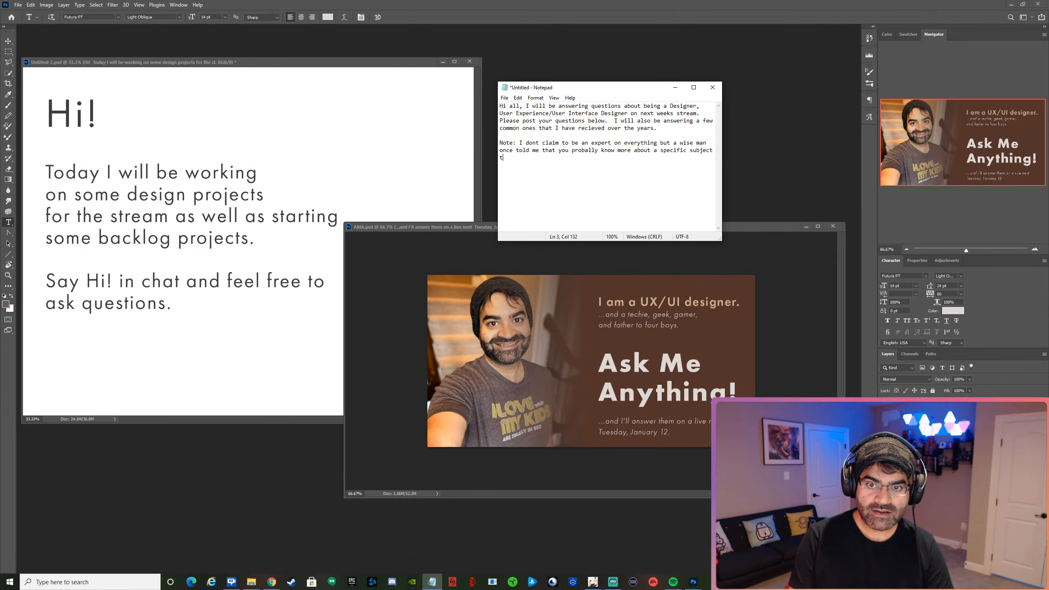
text(then )
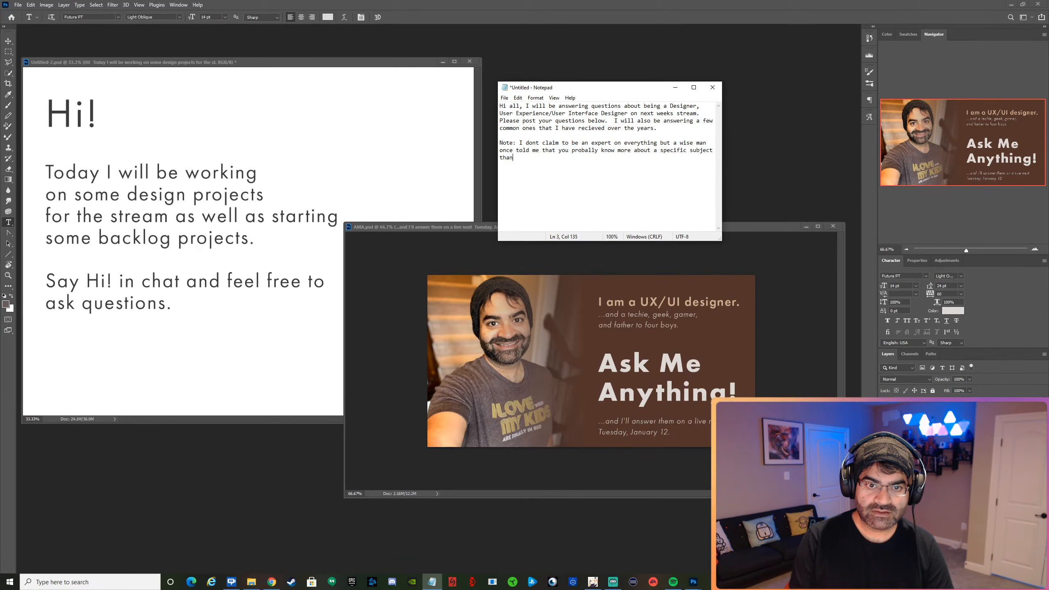
text(I)
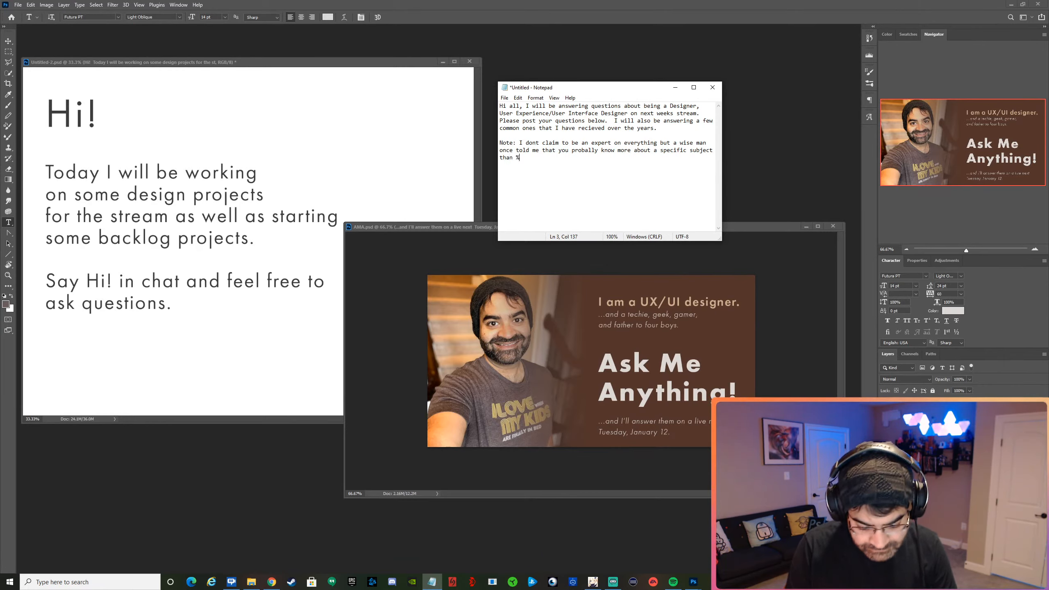
Complete the note's sentence after "specific subject than" with "95% of people.".
key(BackSpace)
key(BackSpace)
key(BackSpace)
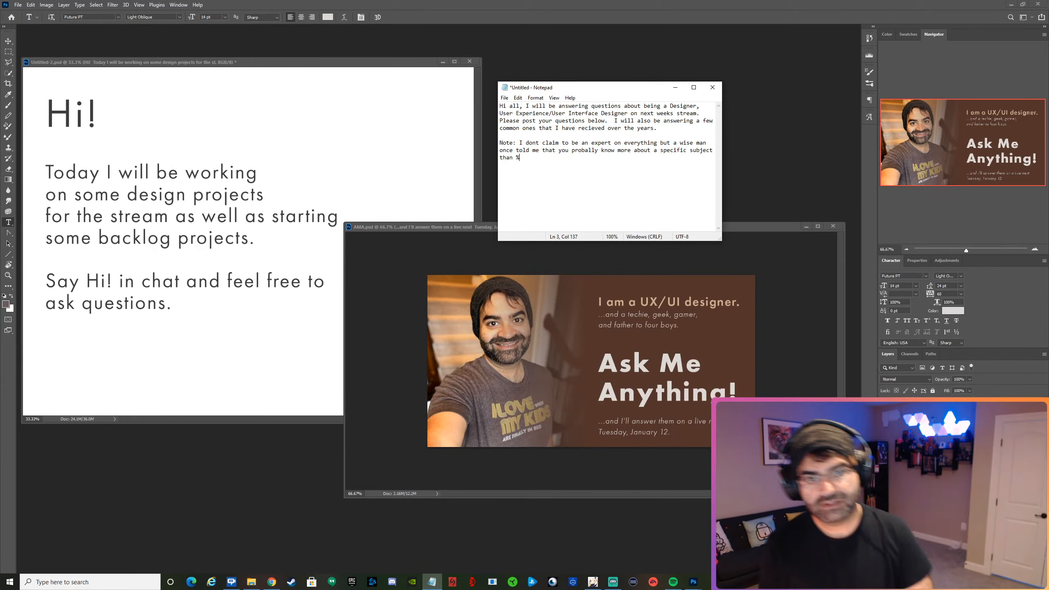
text(95)
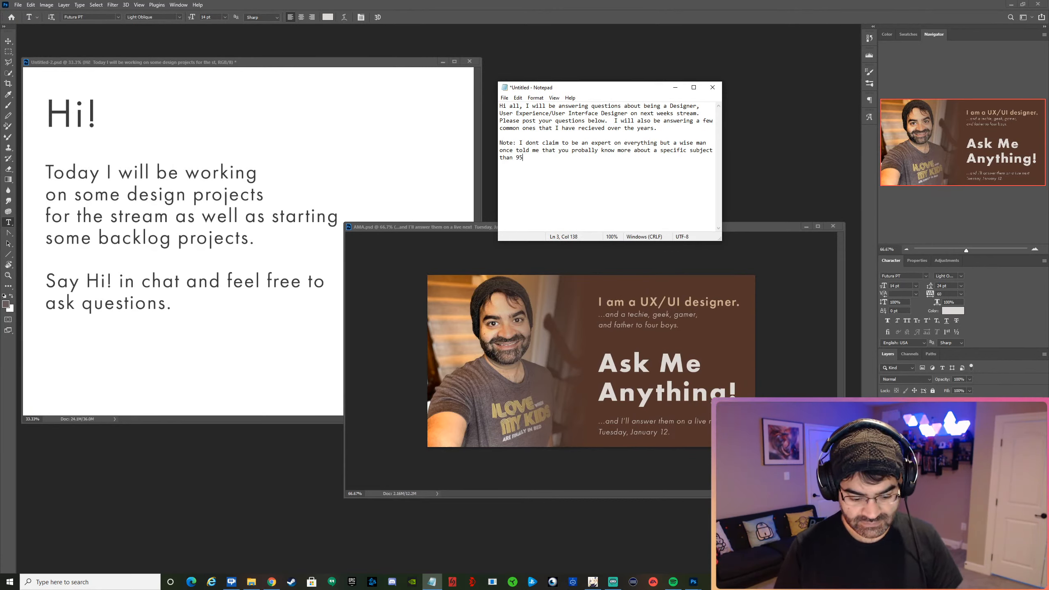
text(% of people.)
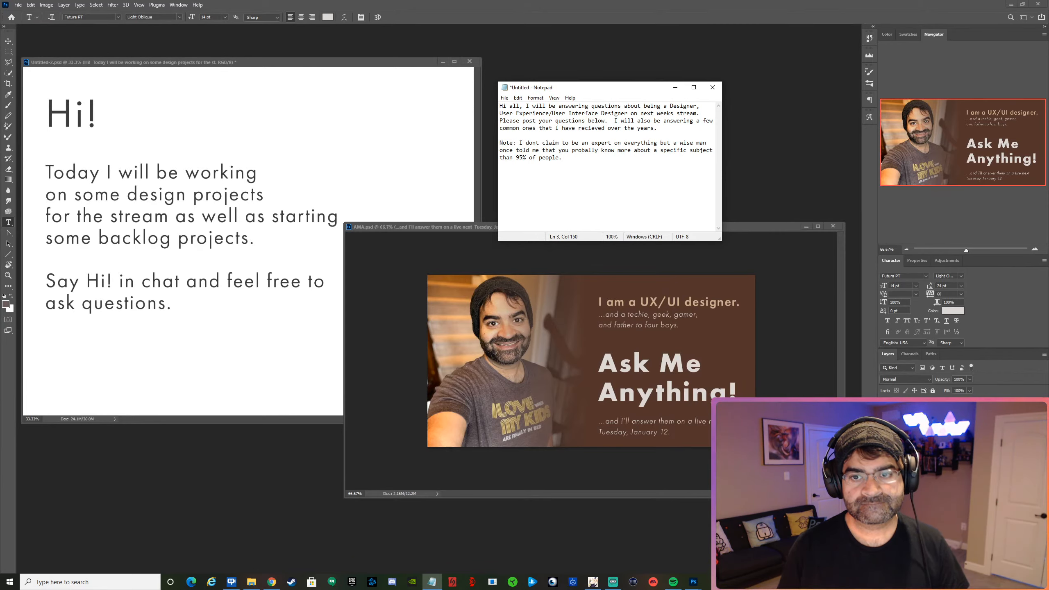
In the note, replace "a wise man" with "someone" and insert "'sure, there" before "you probally know".
drag(673, 144, 707, 144)
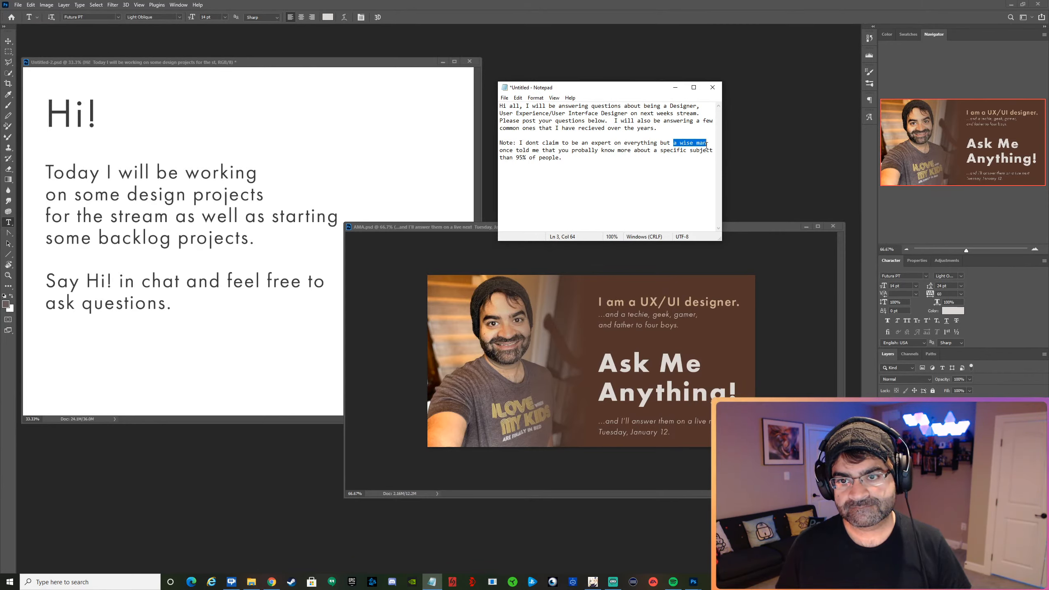
text(someone)
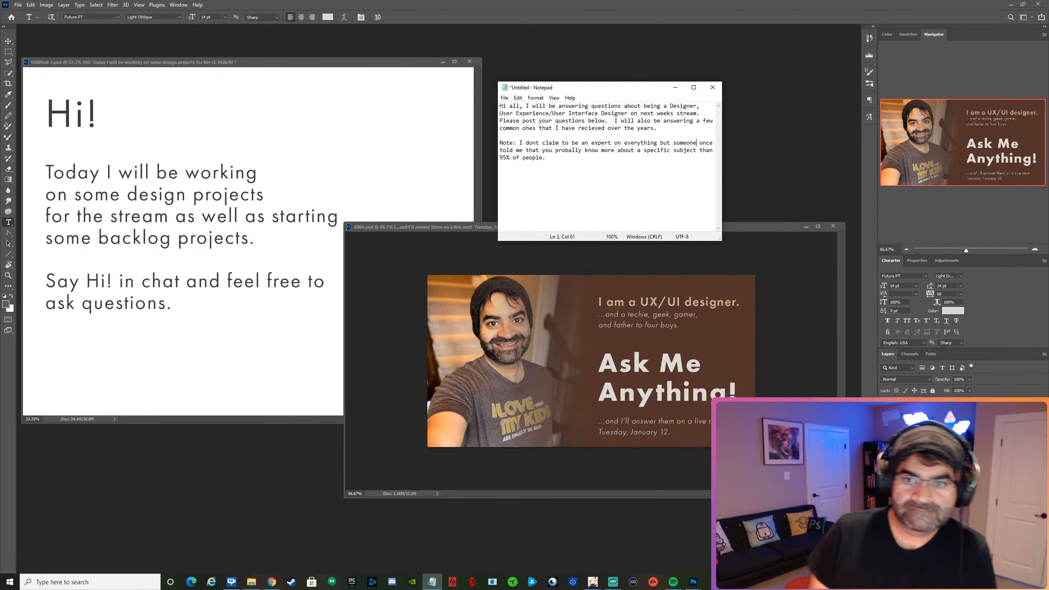
key(Down)
key(Down)
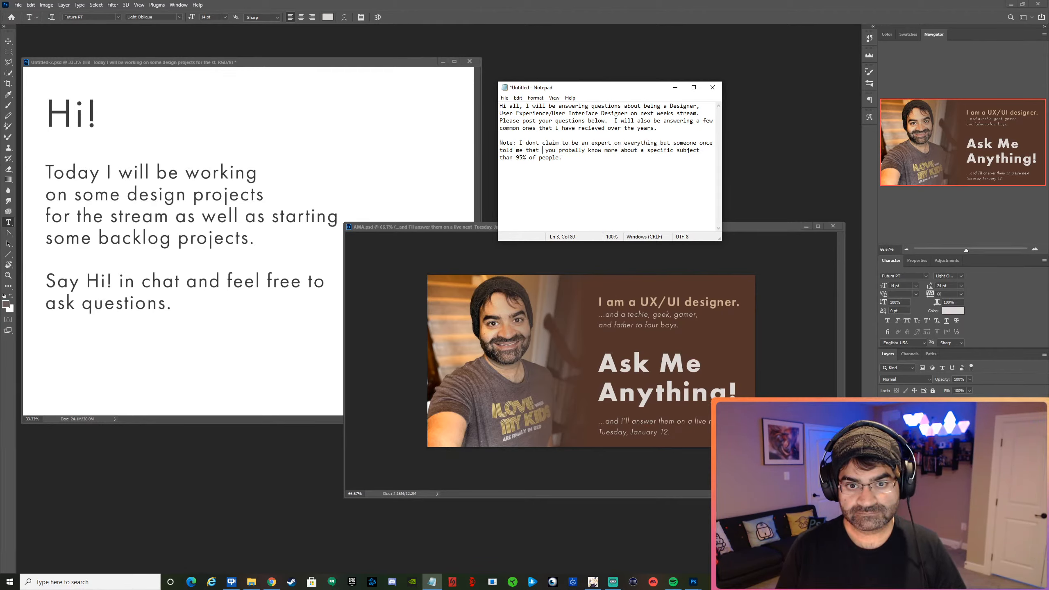
text('sure, t)
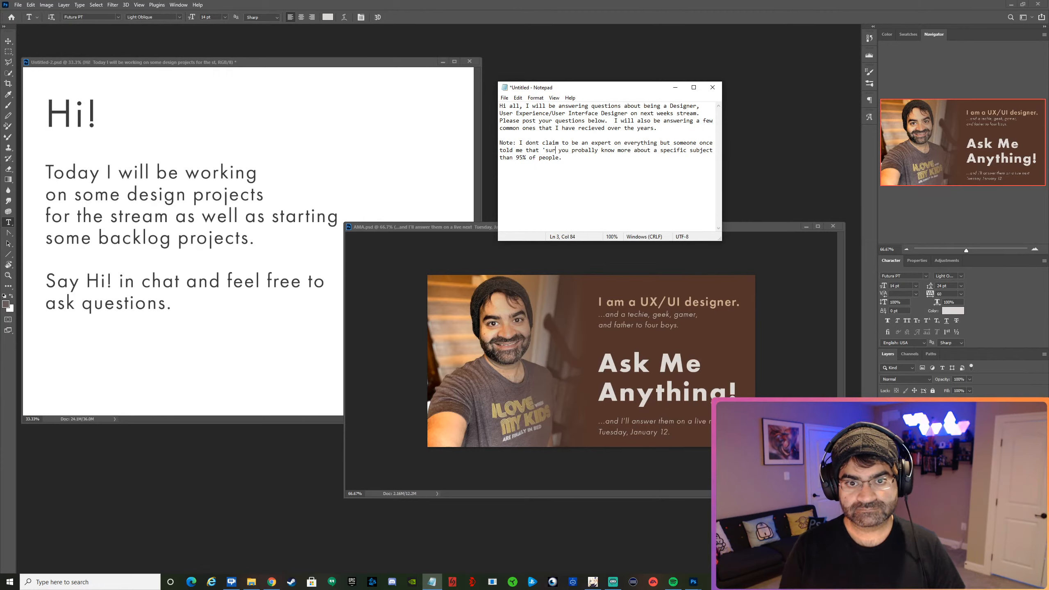
text(here)
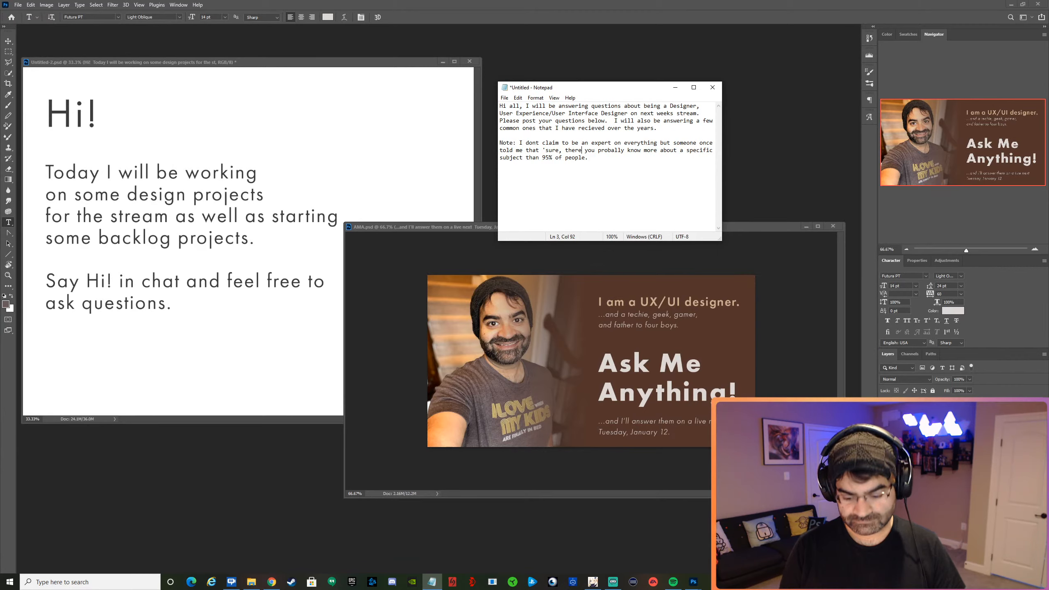
text('s)
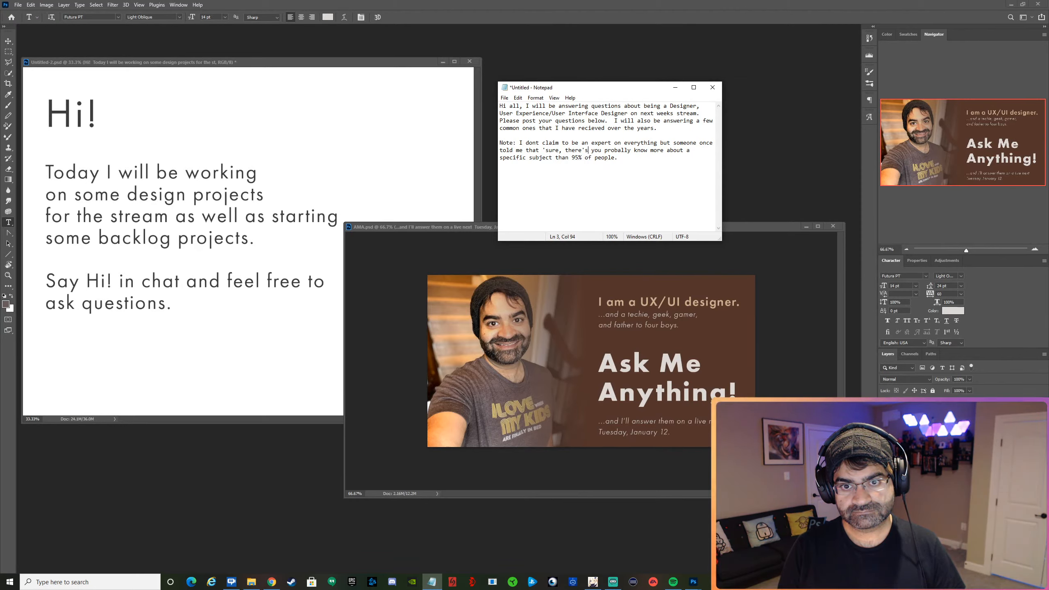
text(5)
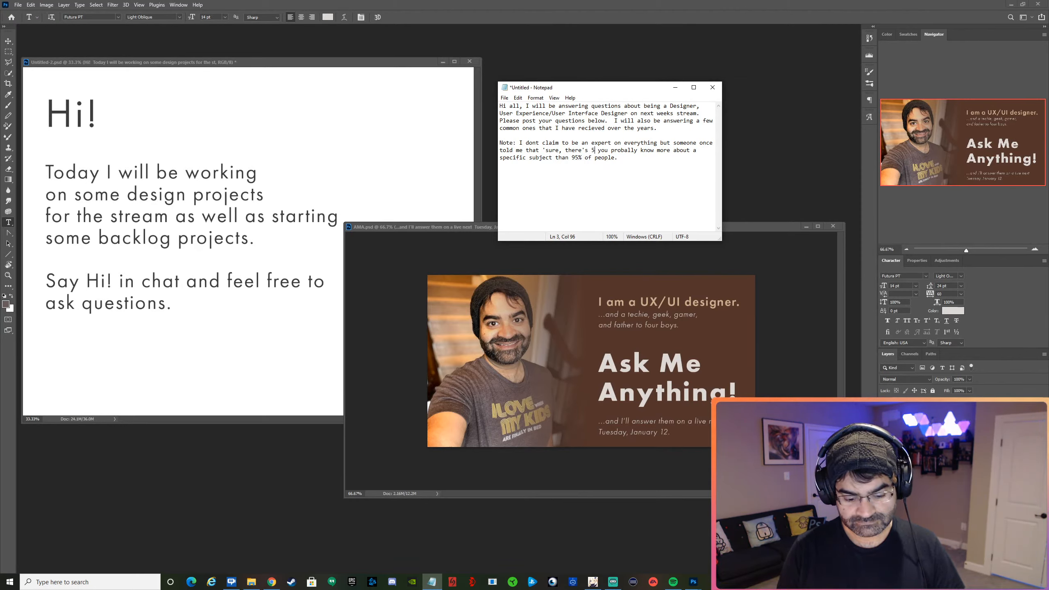
key(BackSpace)
text(%)
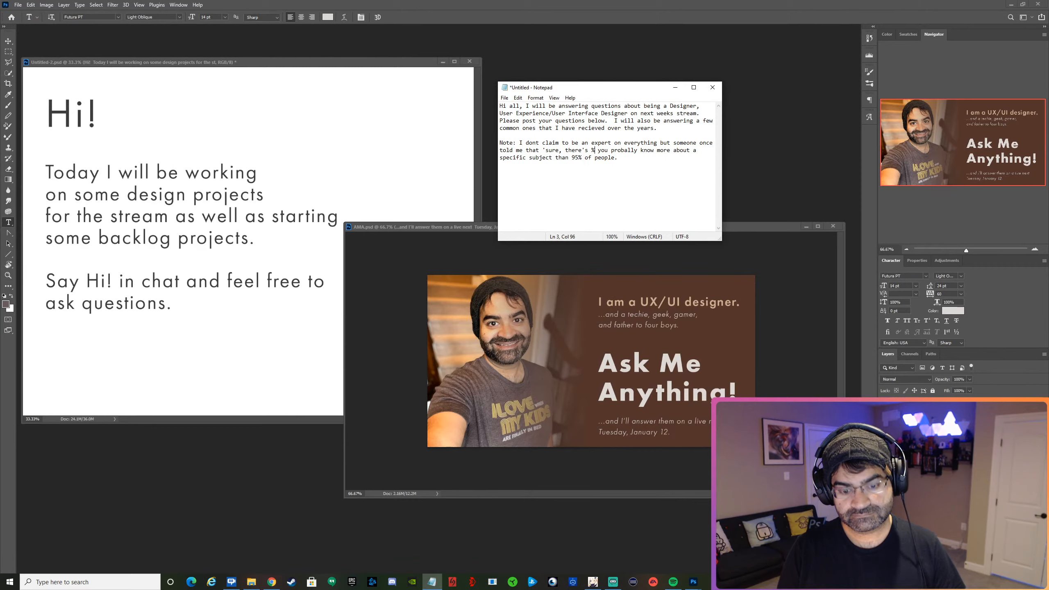
text(5)
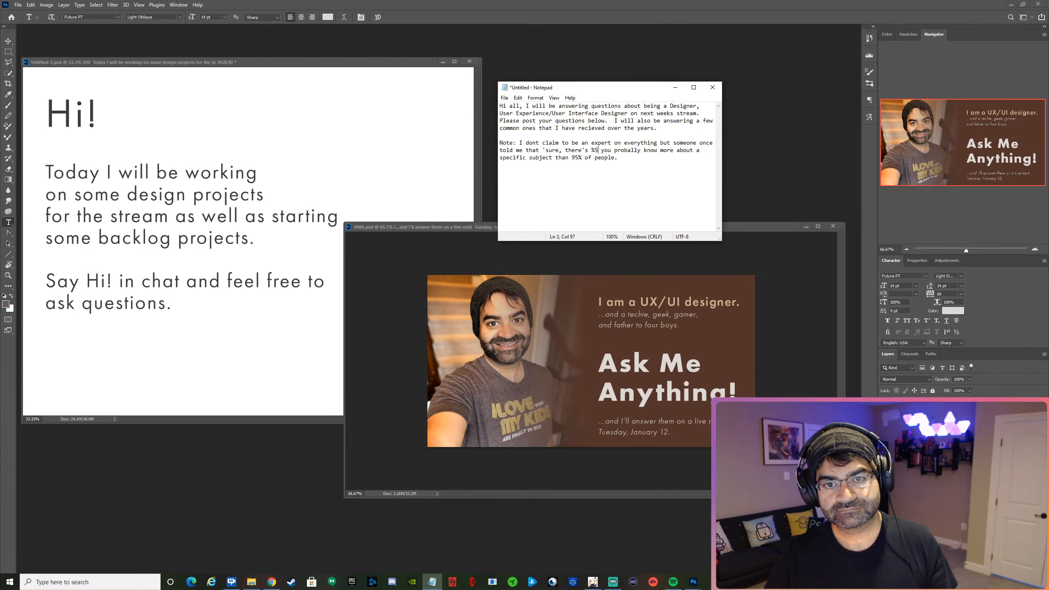
key(BackSpace)
key(BackSpace)
key(BackSpace)
key(BackSpace)
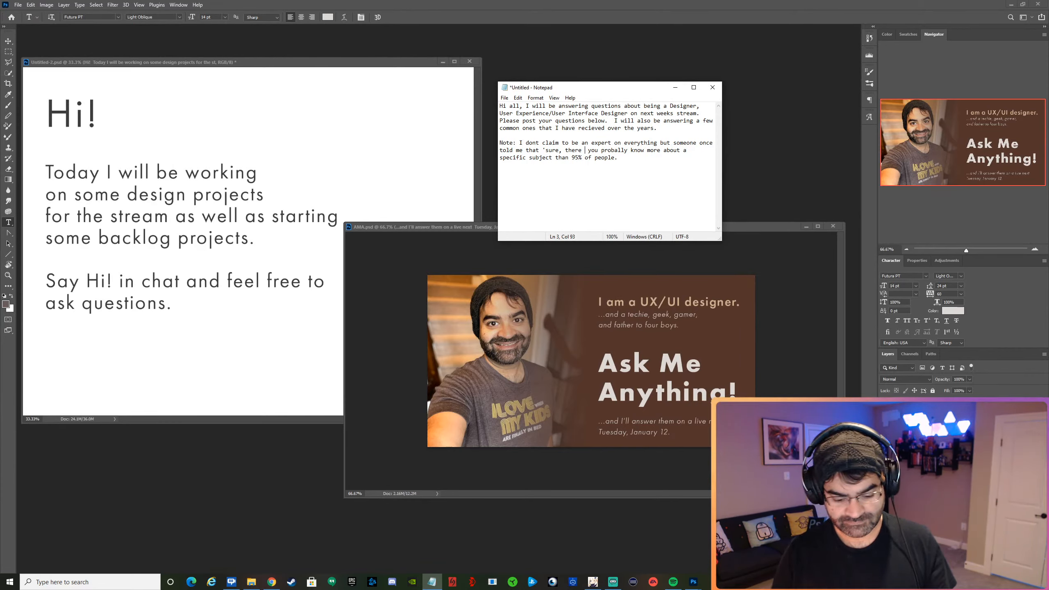
Extend the quote in the note after "'sure, there" with "may be a lot of people better than".
text(may be a lot)
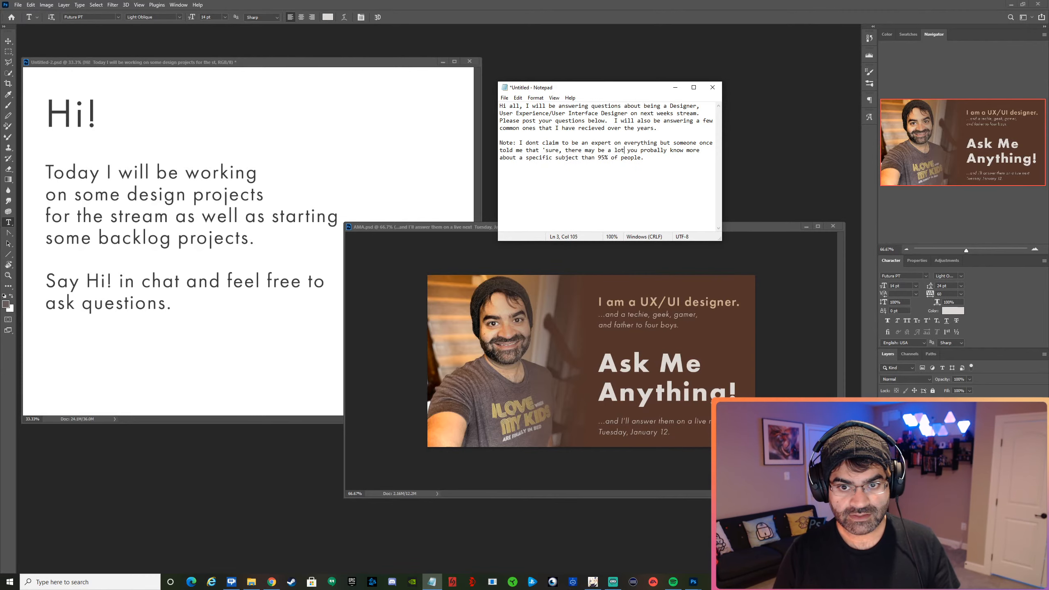
text( of people)
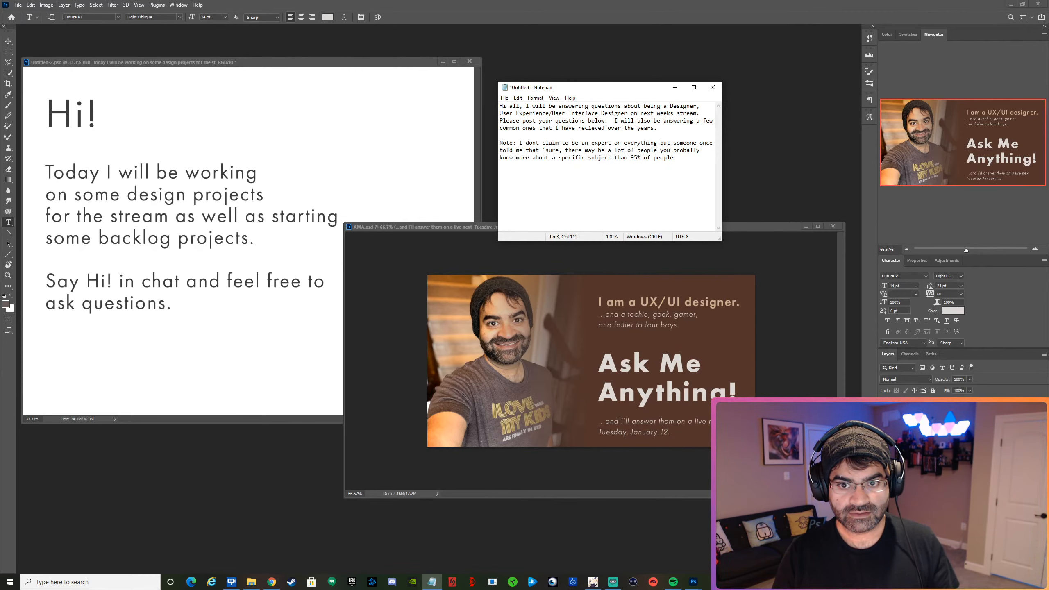
text( better than)
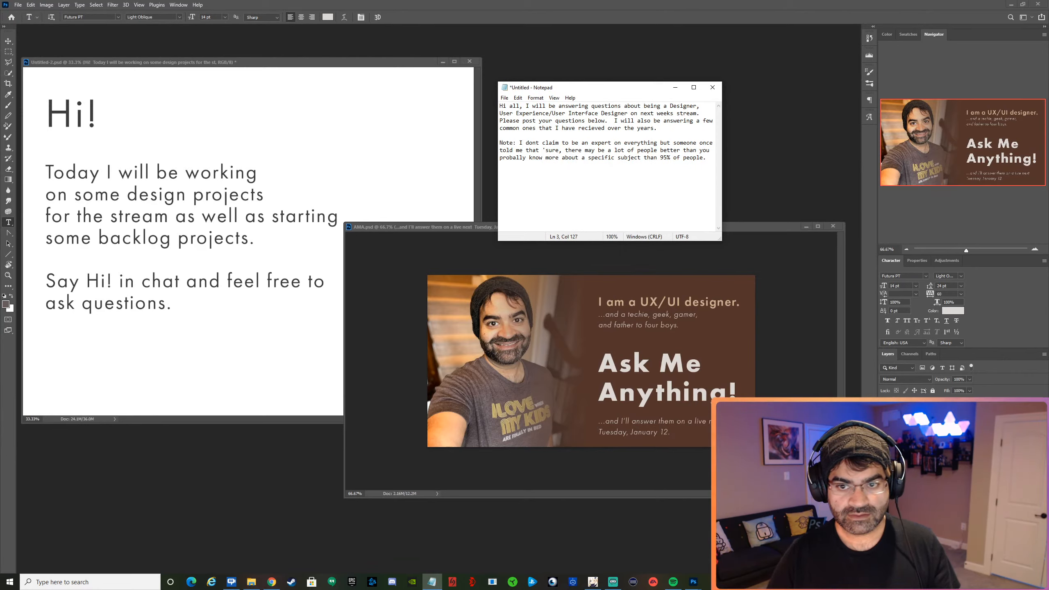
Insert "but you are still" after "better than you" in the note's quote.
key(Right)
key(Right)
key(Right)
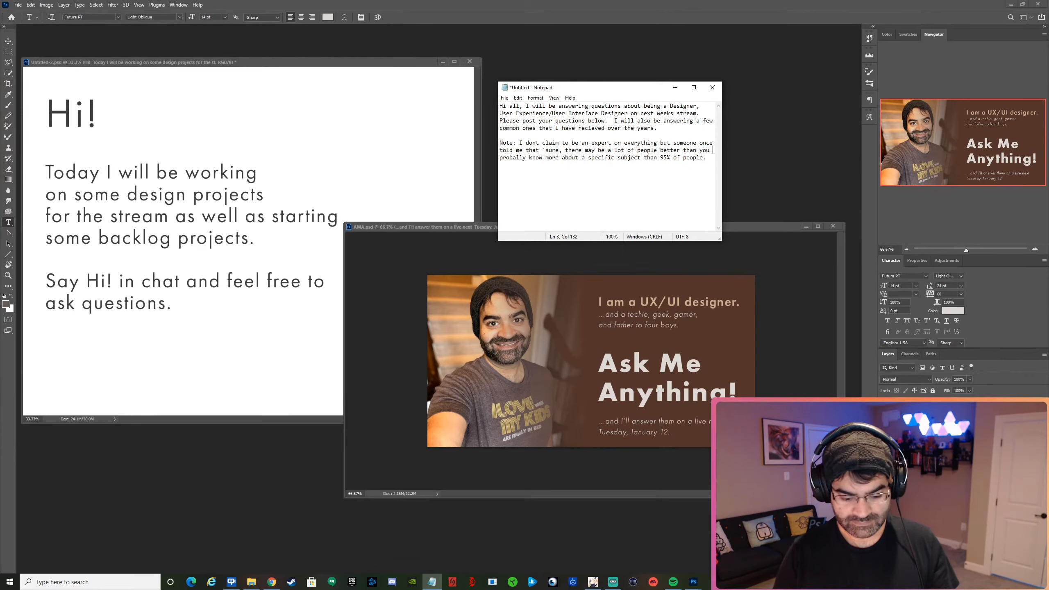
text(but you )
text(are still)
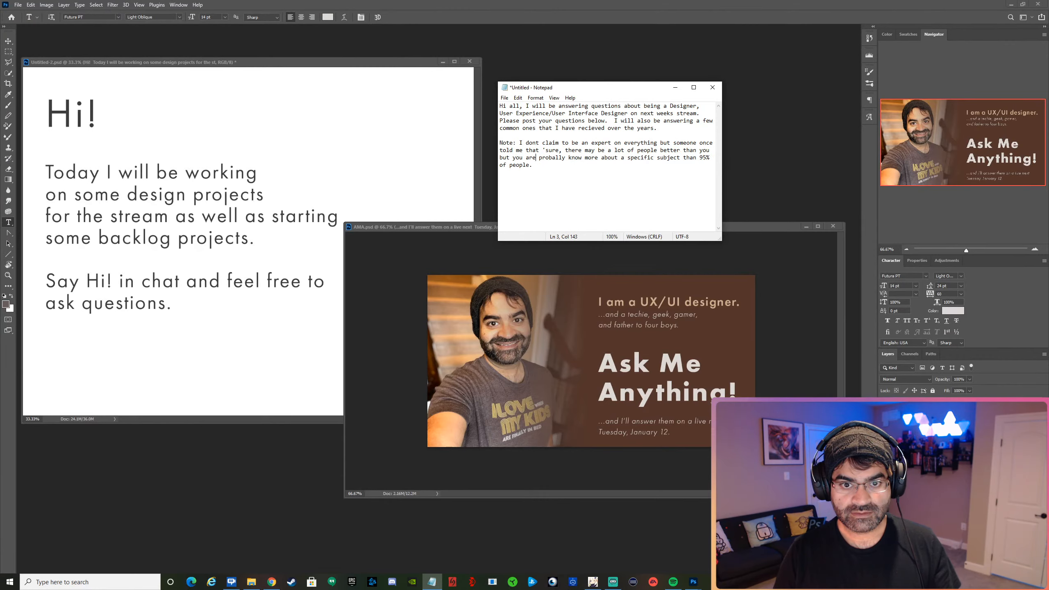
key(Delete)
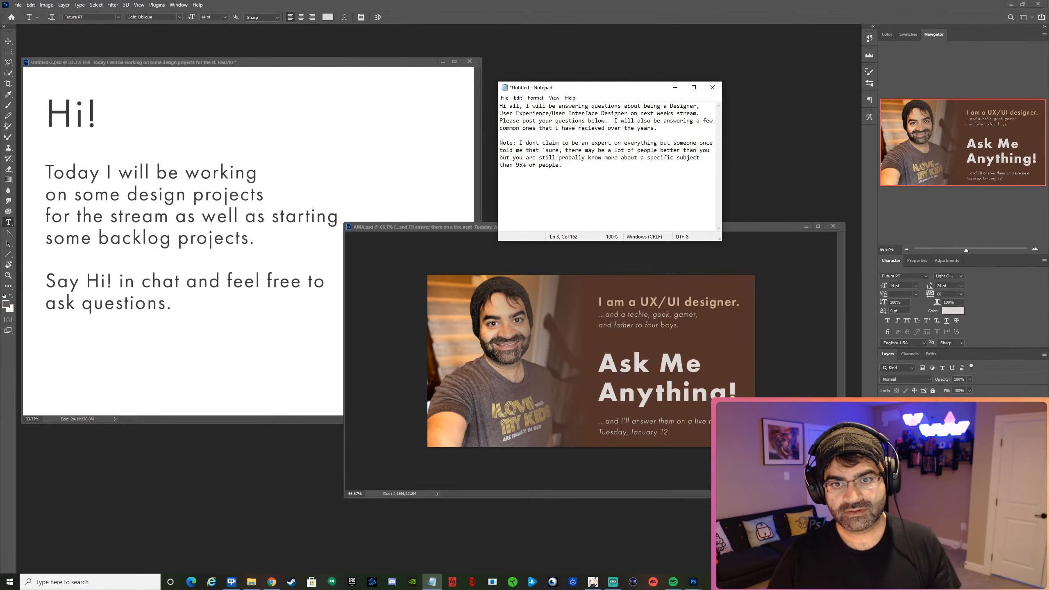
Replace "know more about a specific subject" in the note with "a lot better".
key(shift+Down)
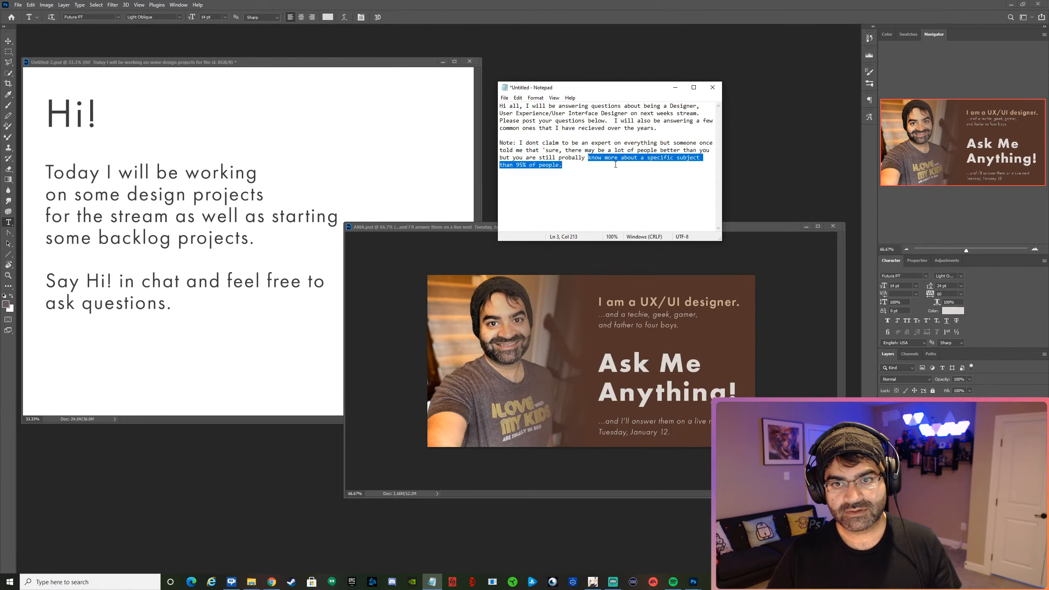
key(shift+Up)
key(shift+Left)
key(shift+Left)
key(shift+Left)
key(shift+Left)
key(shift+Right)
key(shift+Right)
key(shift+Right)
key(shift+Right)
key(shift+Right)
key(shift+Right)
key(shift+Right)
key(shift+Right)
key(shift+Right)
key(shift+Right)
key(shift+Right)
key(shift+Right)
key(shift+Right)
key(shift+Right)
key(shift+Right)
key(shift+Right)
key(shift+Right)
key(shift+Right)
key(shift+Right)
key(shift+Right)
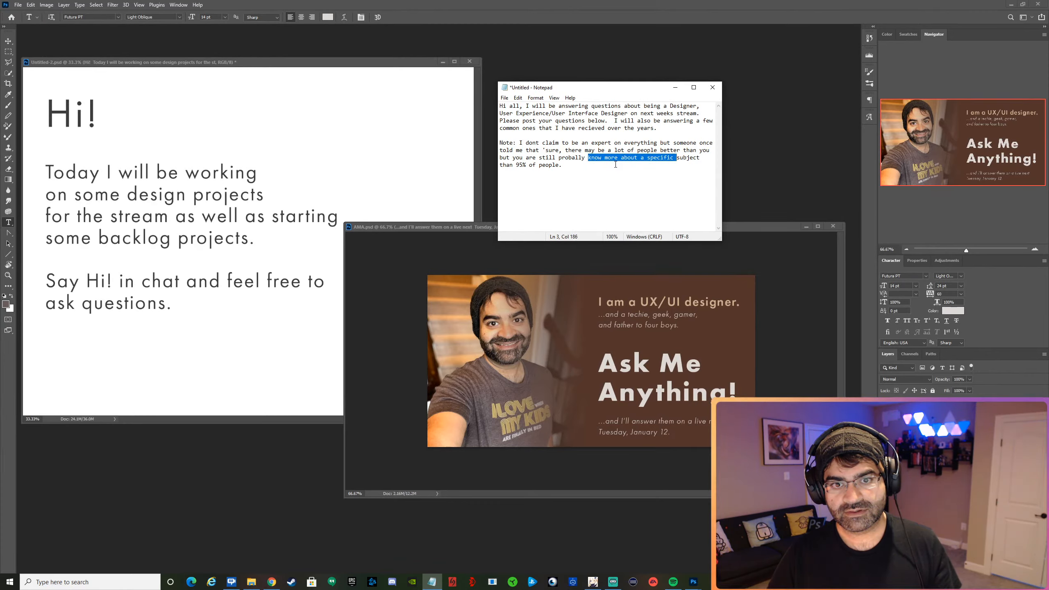
key(shift+Left)
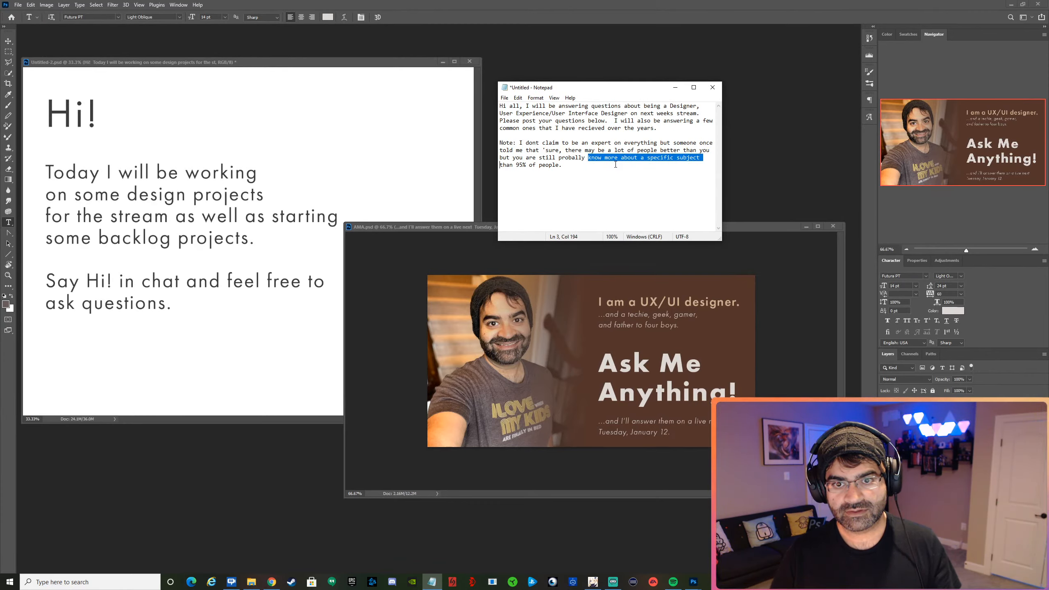
text(a lot )
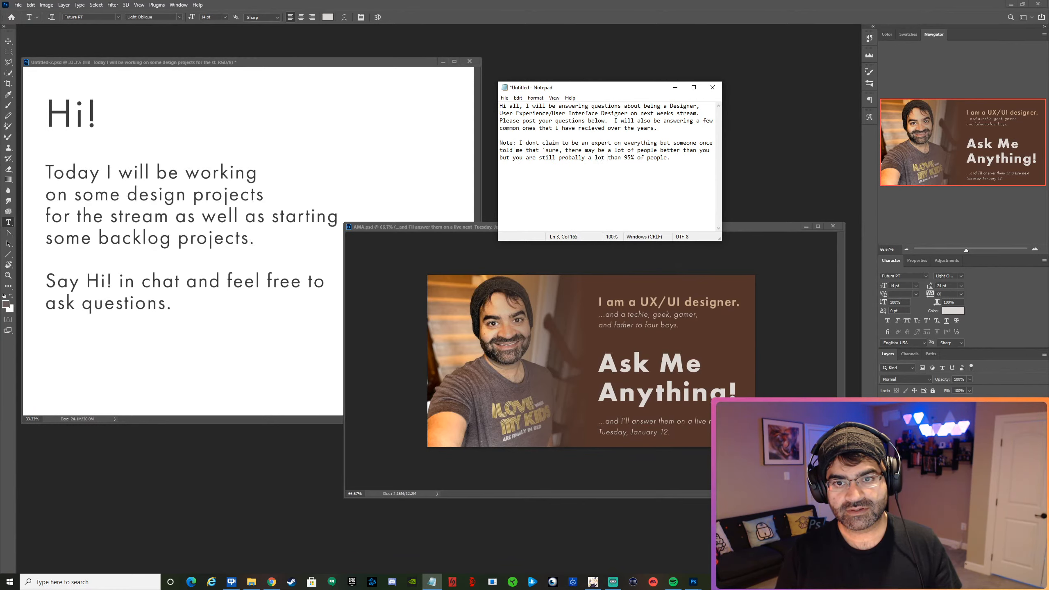
text(better)
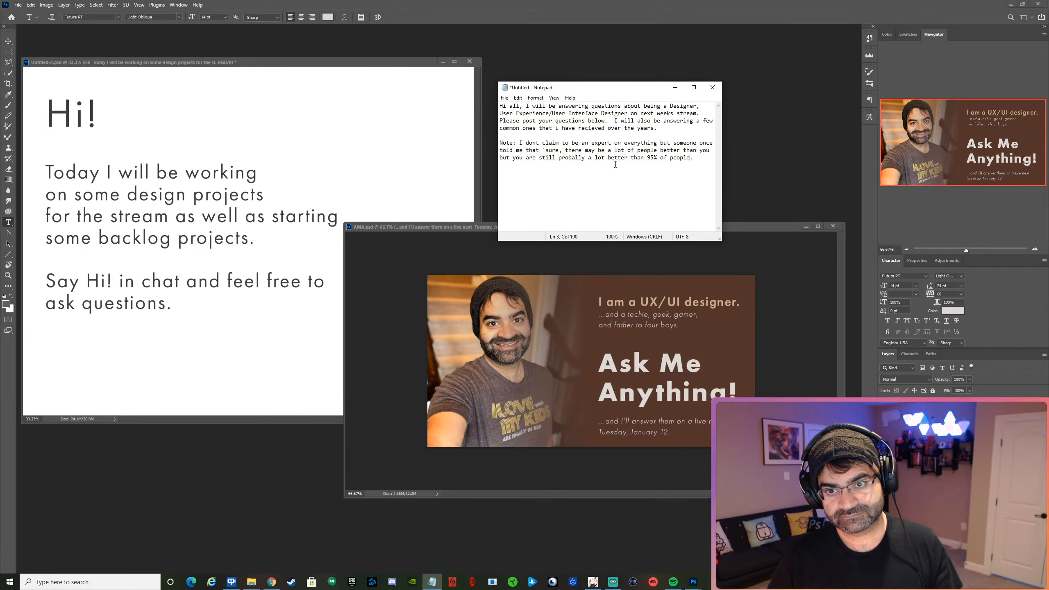
key(Left)
text(who)
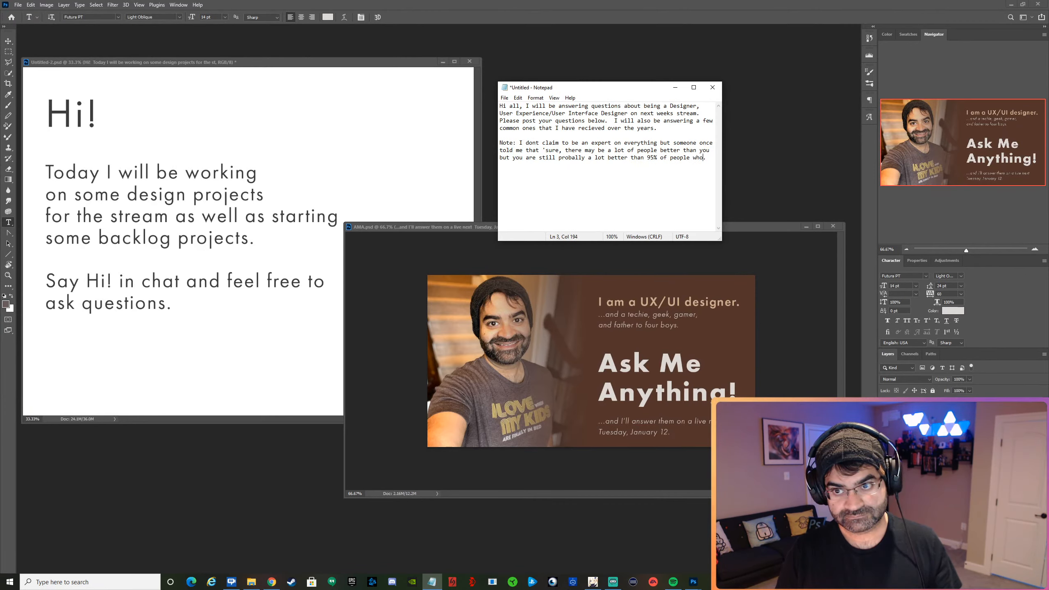
text( arent in)
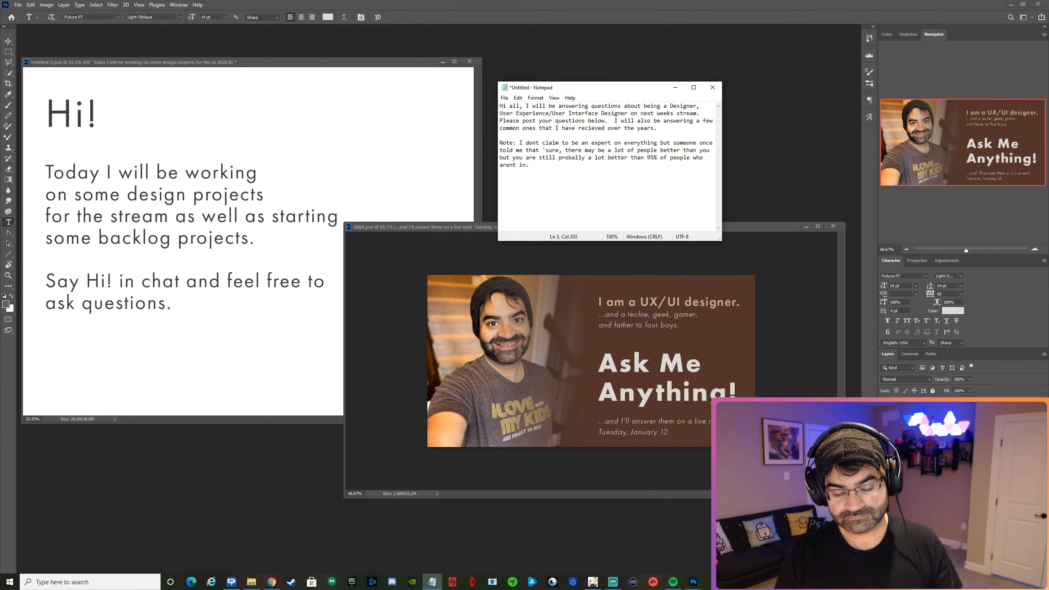
key(BackSpace)
key(BackSpace)
key(BackSpace)
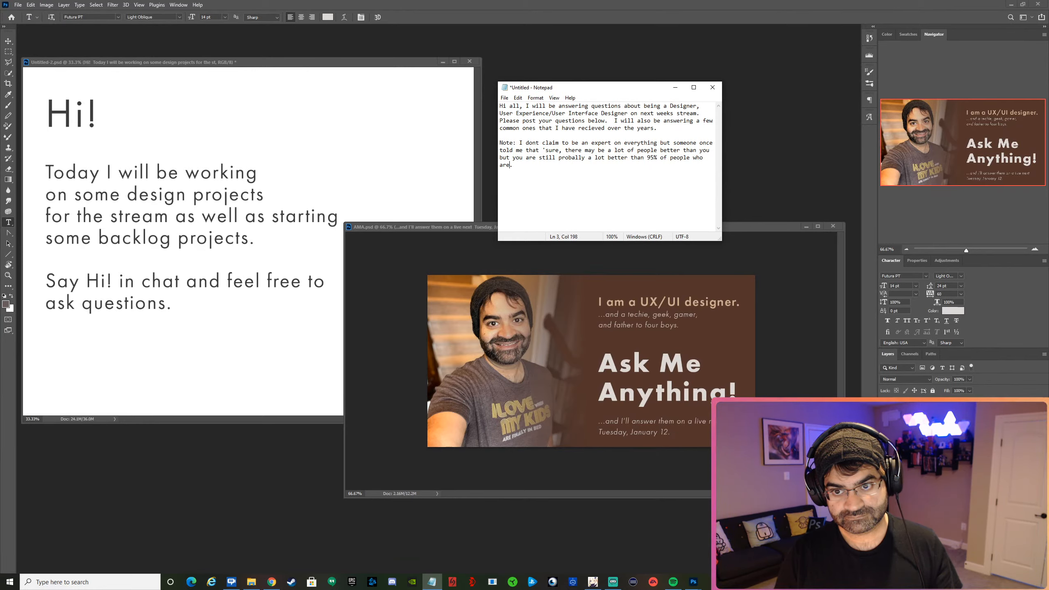
key(BackSpace)
key(BackSpace)
key(BackSpace)
text(.)
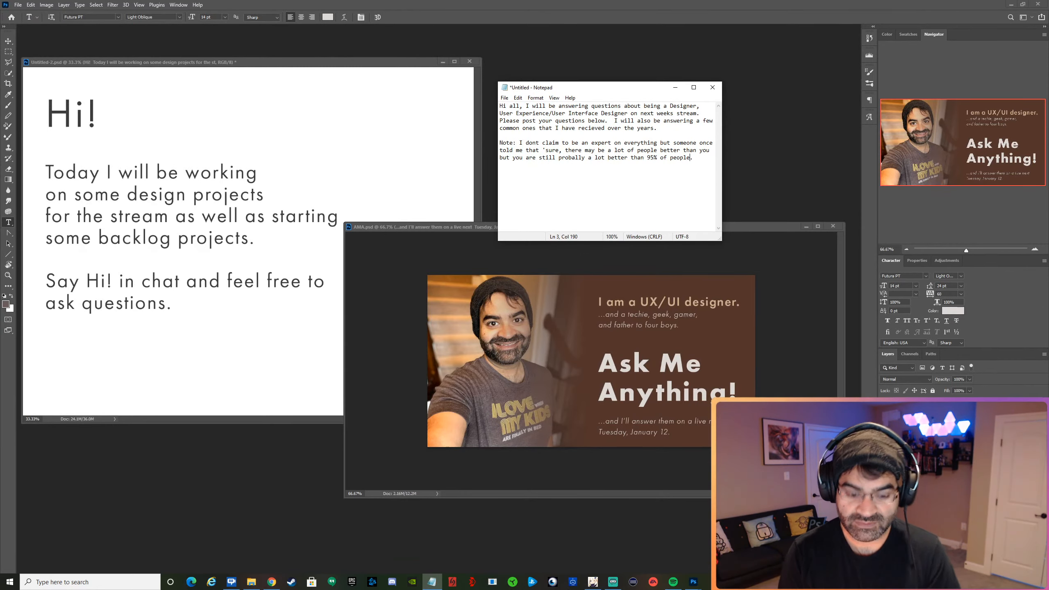
Finish the note's quote after "95% of people" with "in general at what you do'".
text(in genr)
text(a)
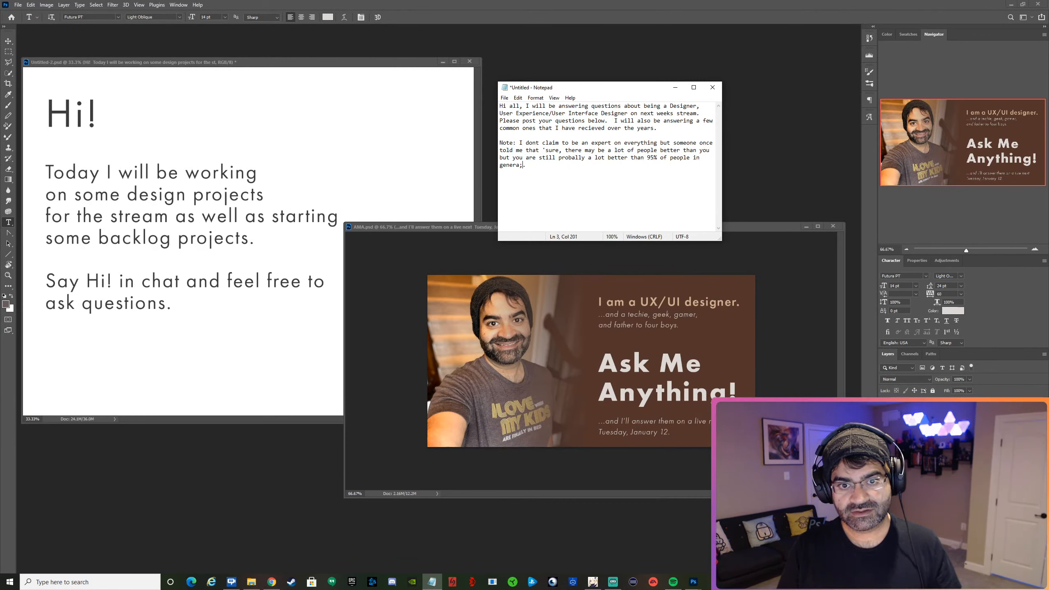
text(al)
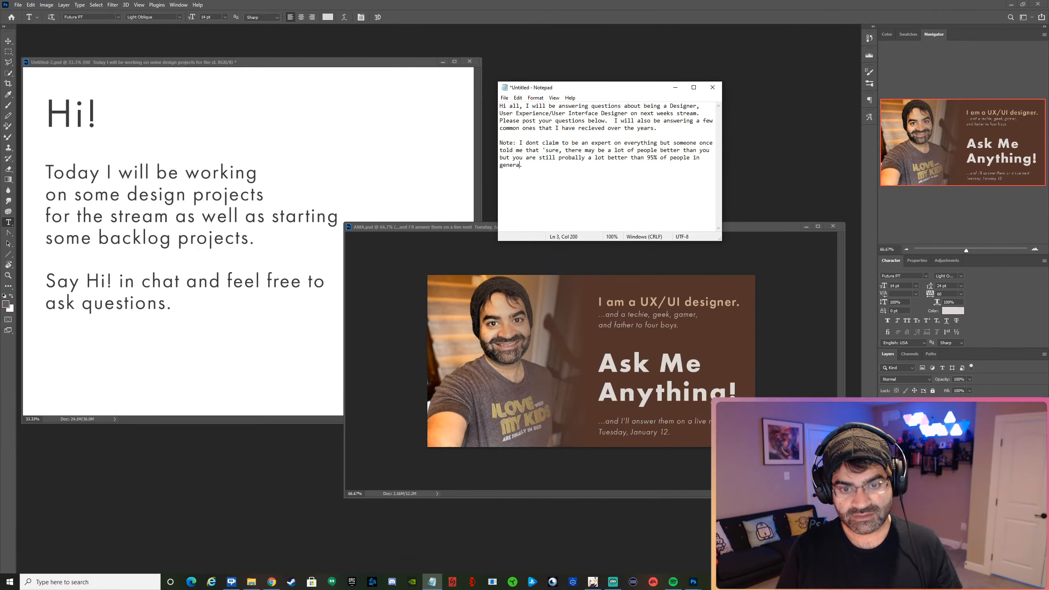
text( at what you do'.)
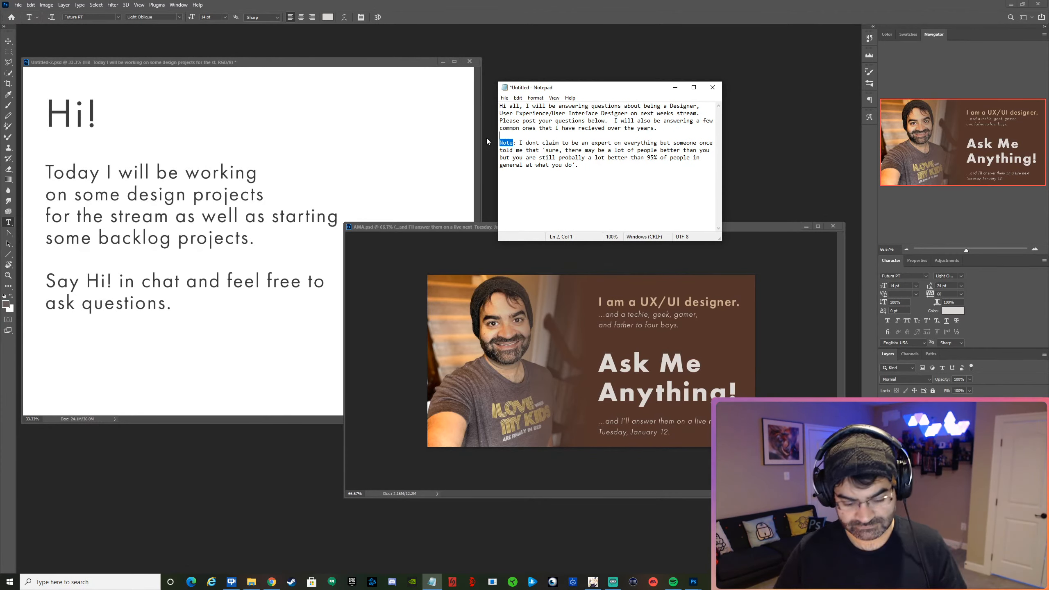
Replace the word "Note" at the start of the second paragraph with "Disclaimer".
key(shift+Right)
key(shift+Right)
key(shift+Right)
key(shift+Left)
key(shift+Left)
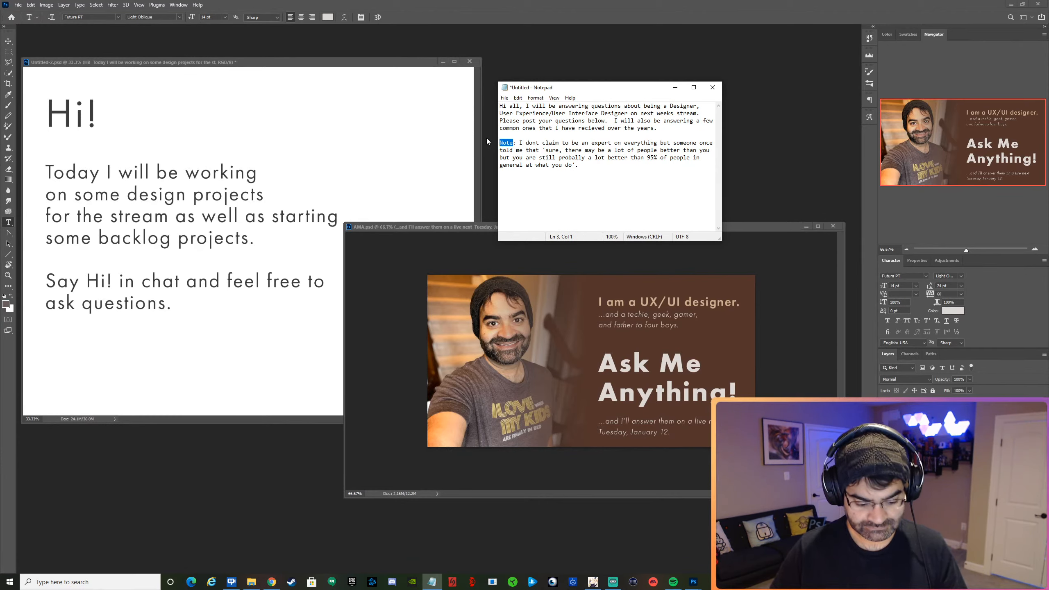
text(Disc)
text(laimer)
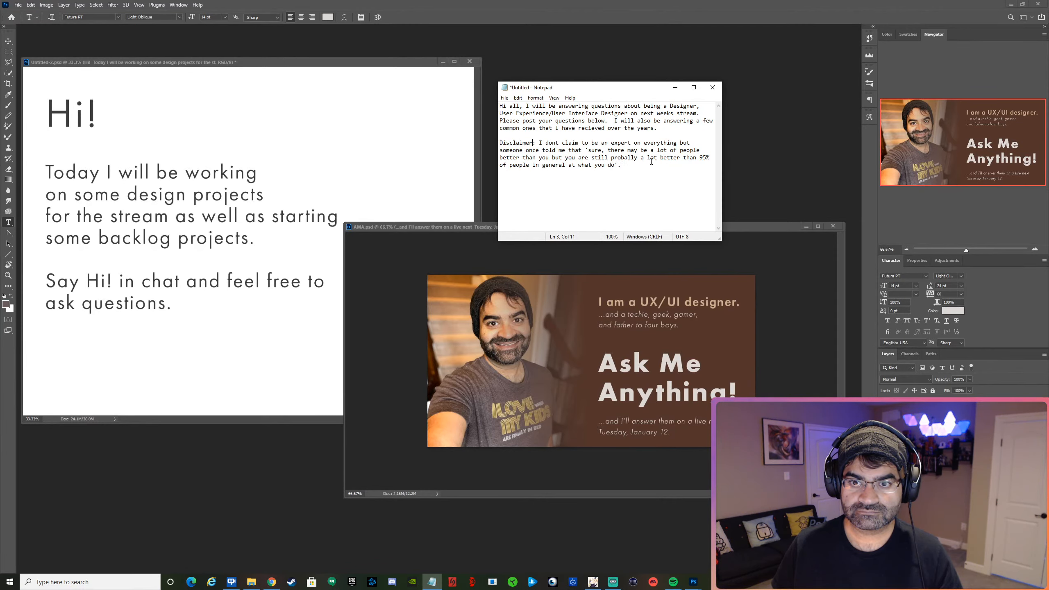
click(632, 166)
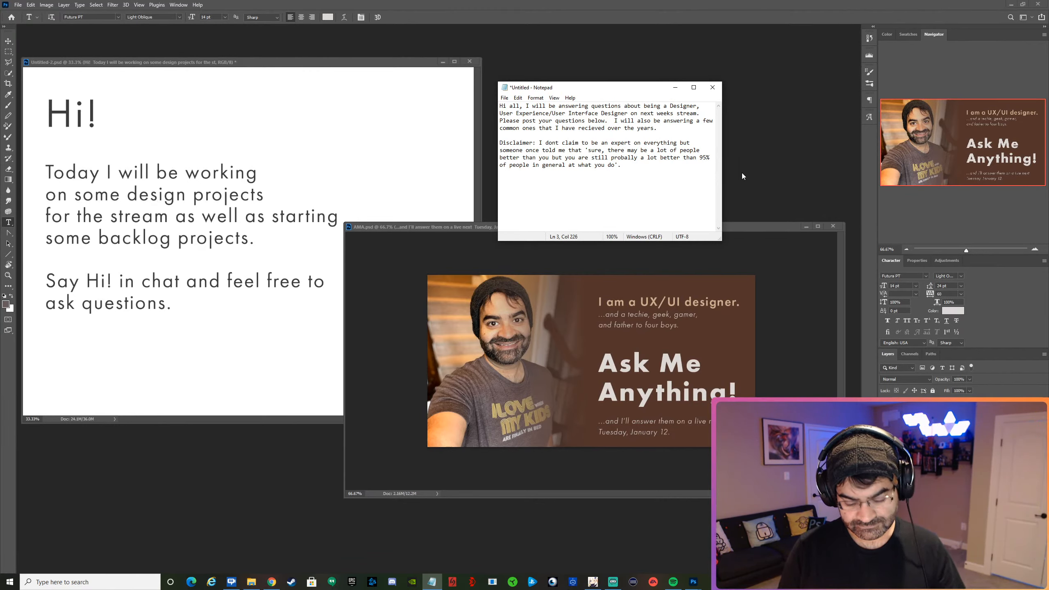
text(And idf)
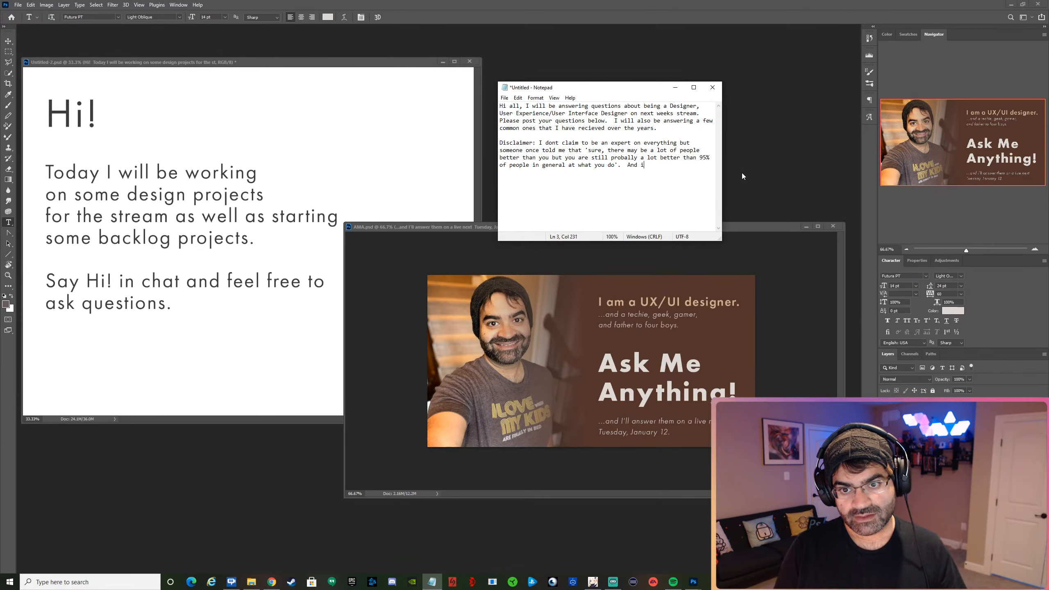
key(BackSpace)
key(BackSpace)
key(BackSpace)
text(f y)
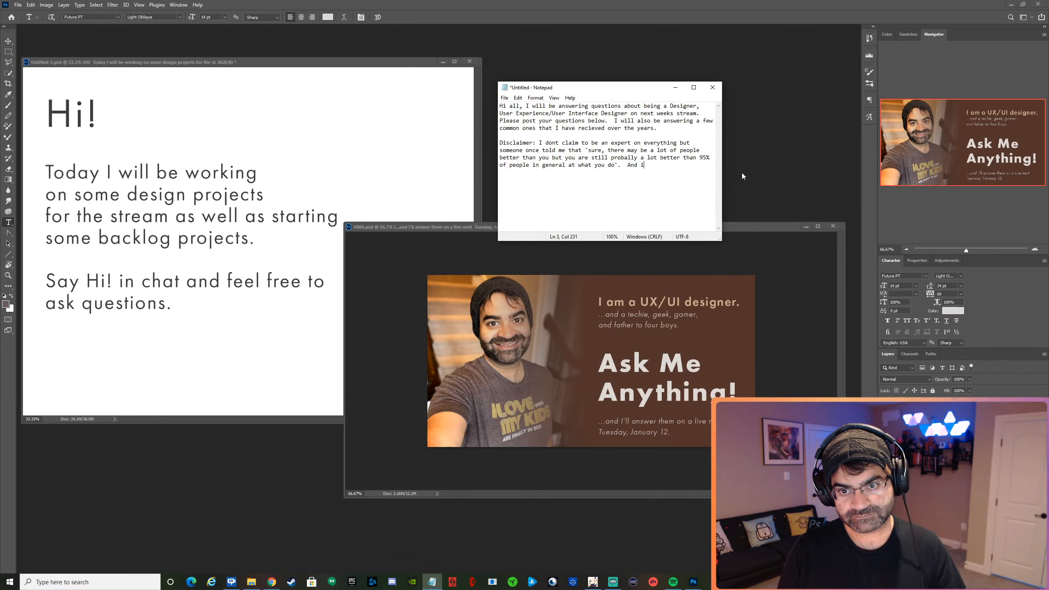
text(ou a)
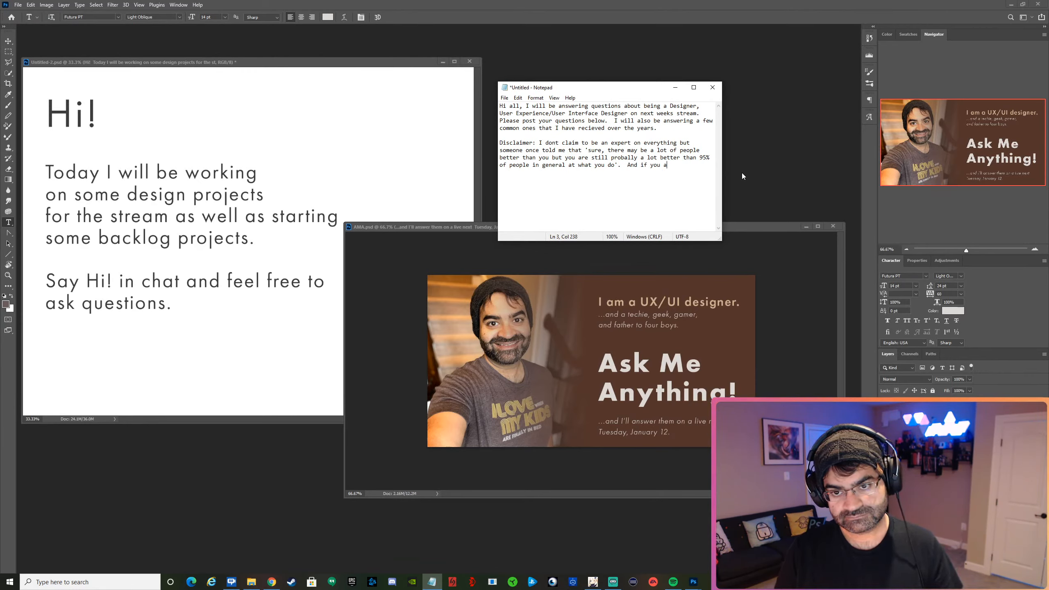
text(re asking ther)
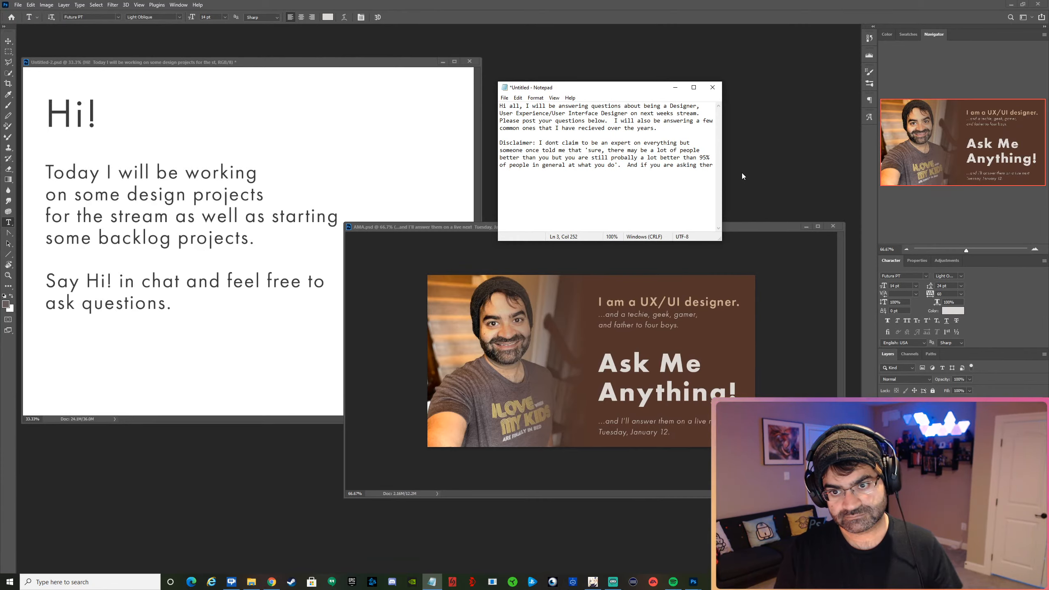
key(BackSpace)
text(que)
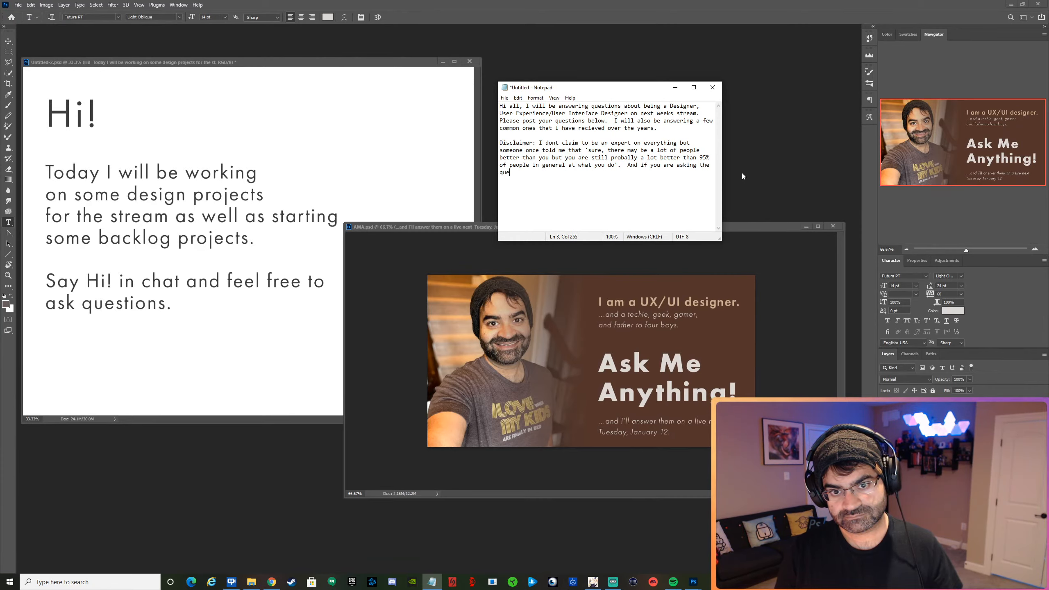
text(stio)
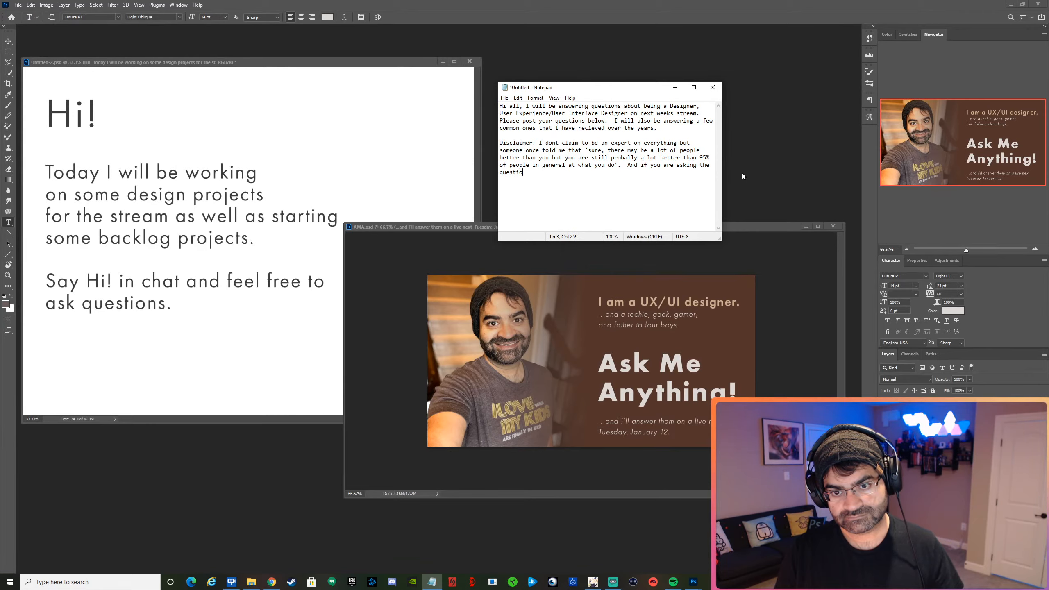
drag(628, 164, 637, 174)
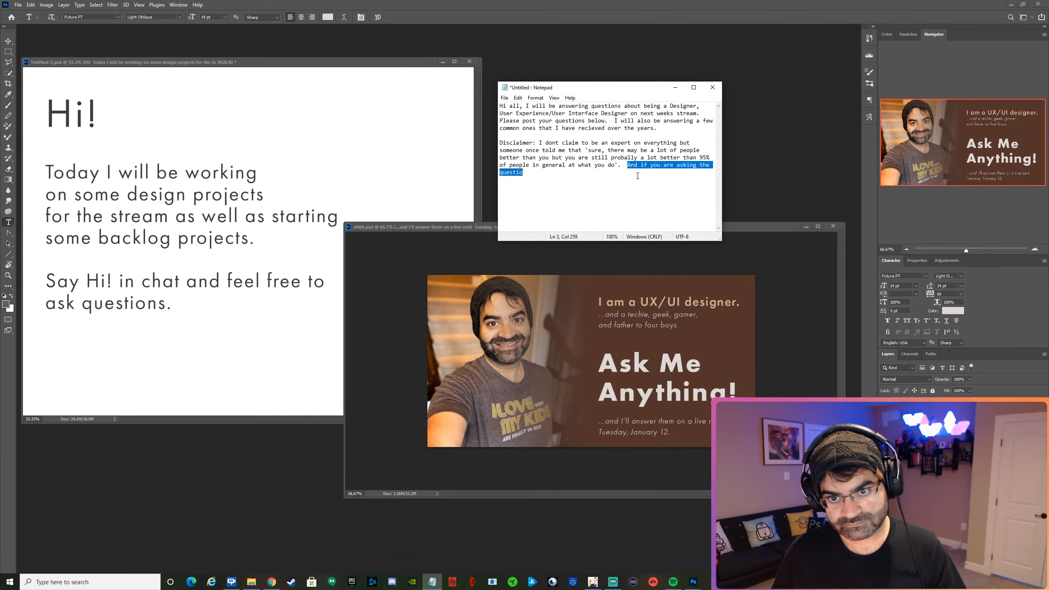
key(BackSpace)
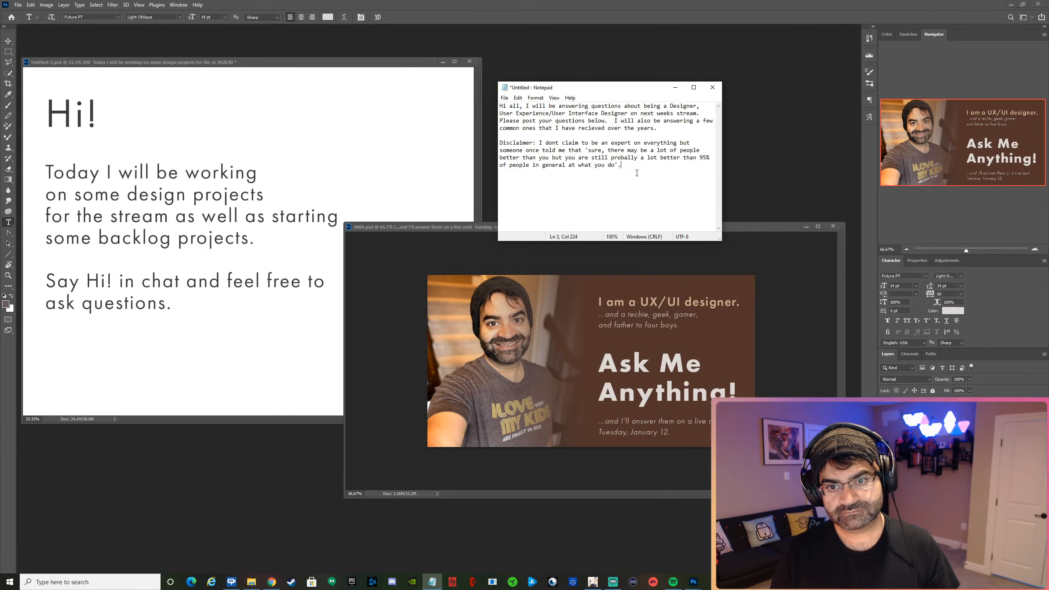
Continue the disclaimer after the quote with "Anyway, if I dont know an aswer I will just".
text(Anywa)
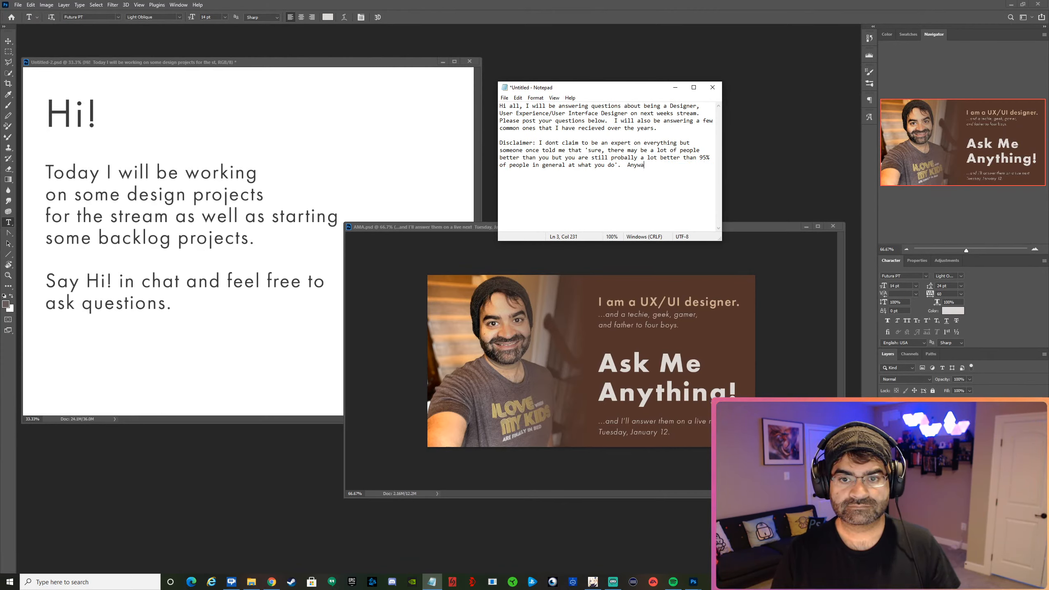
text(y, )
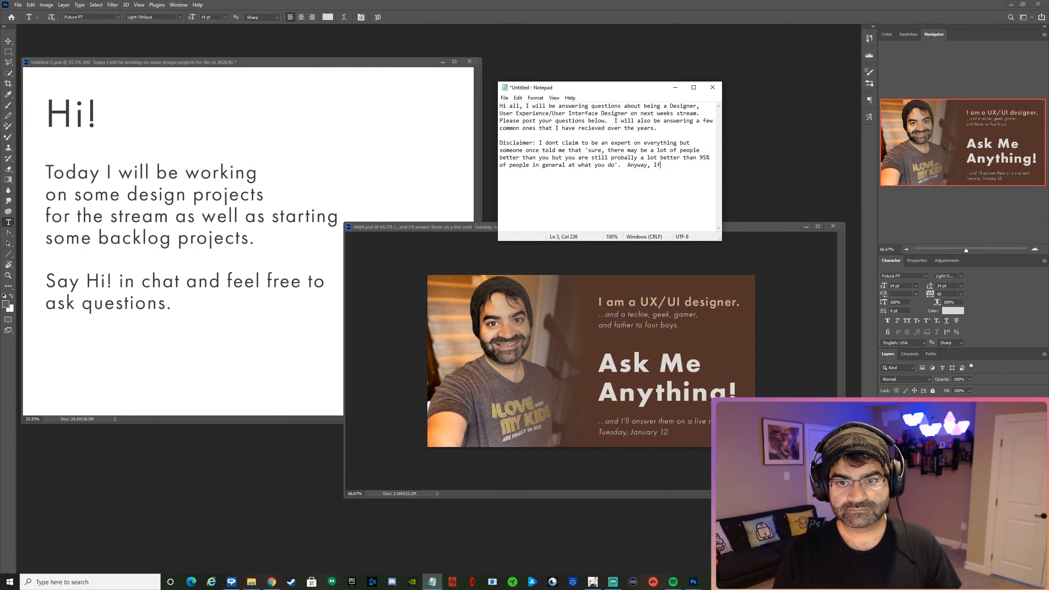
text(if I dont )
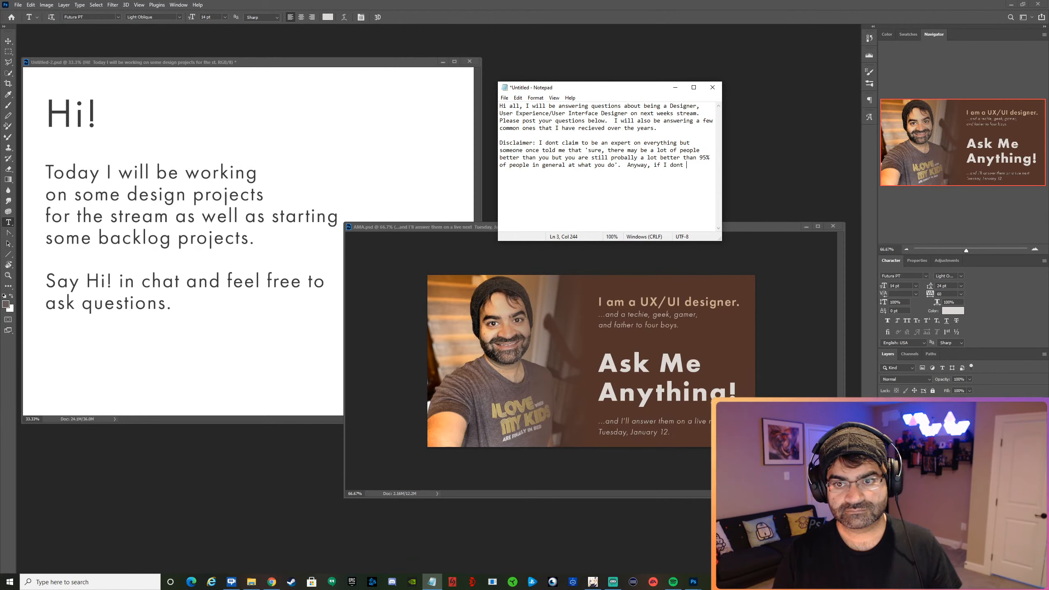
text(know an )
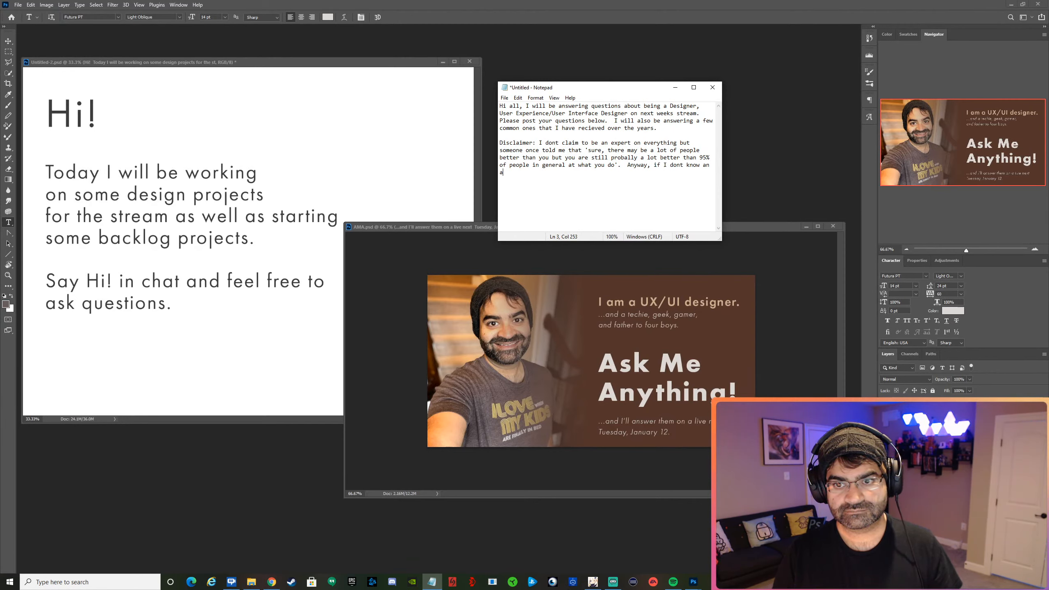
text(asw)
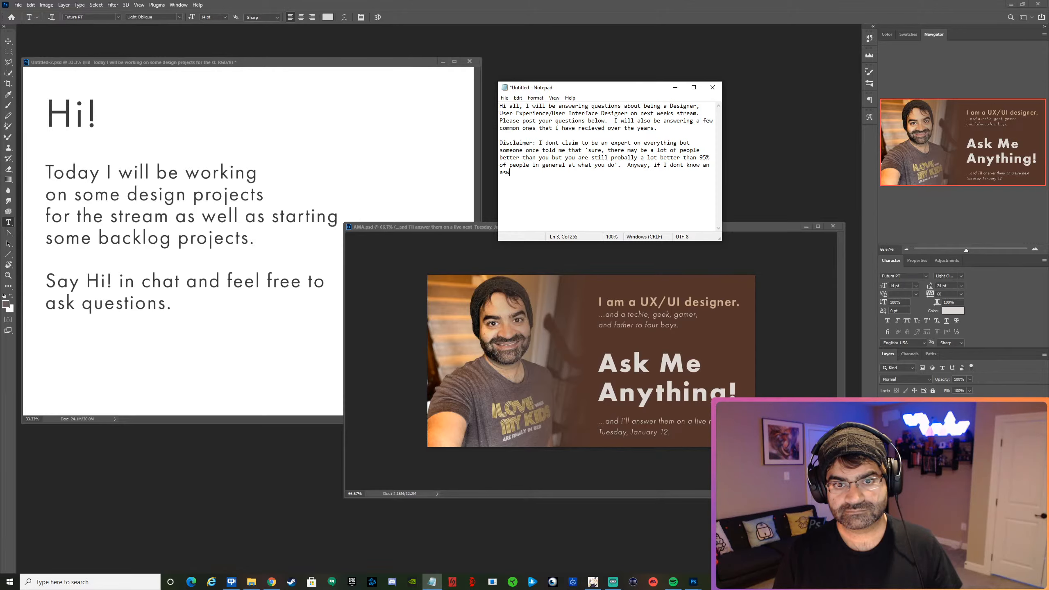
text(er e)
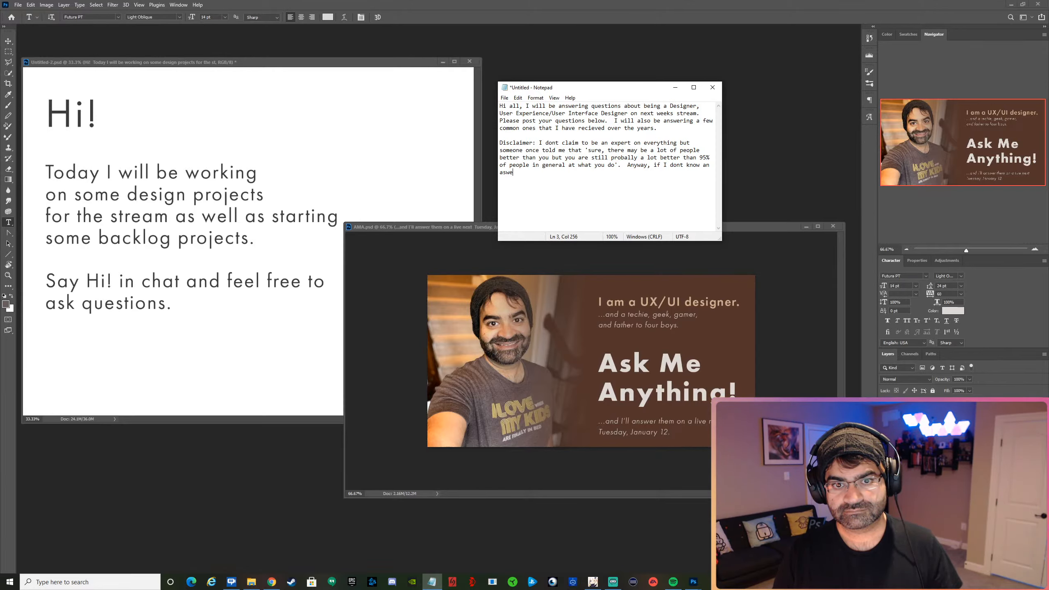
text(r I will just)
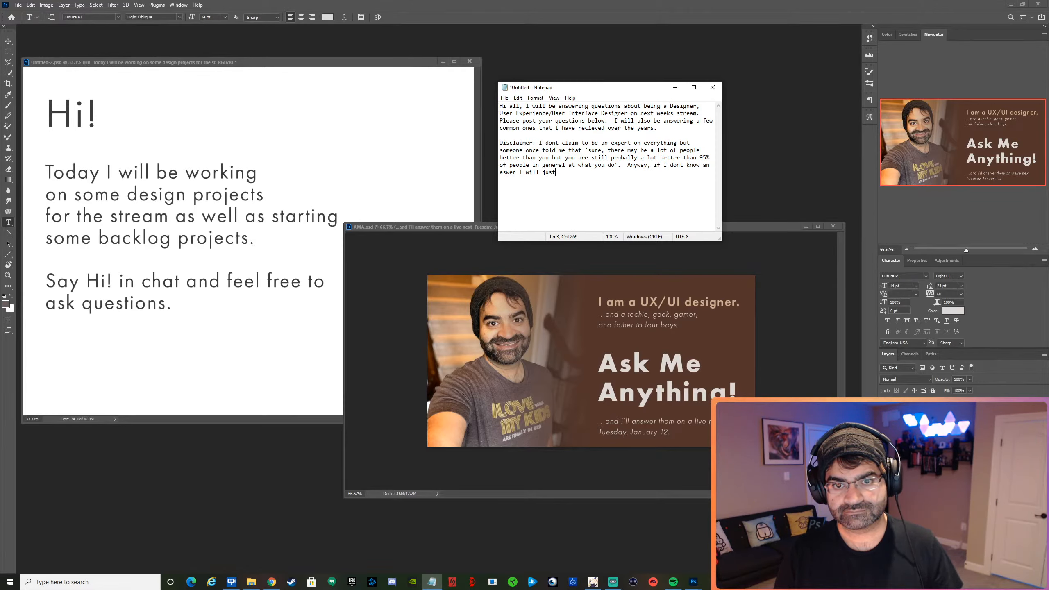
text( say so)
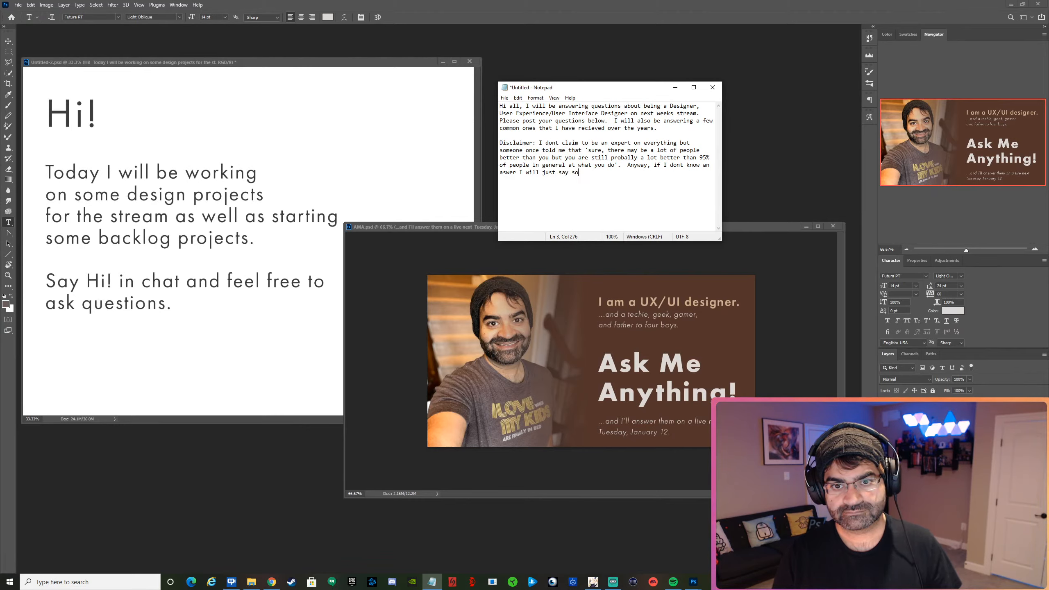
text( or f)
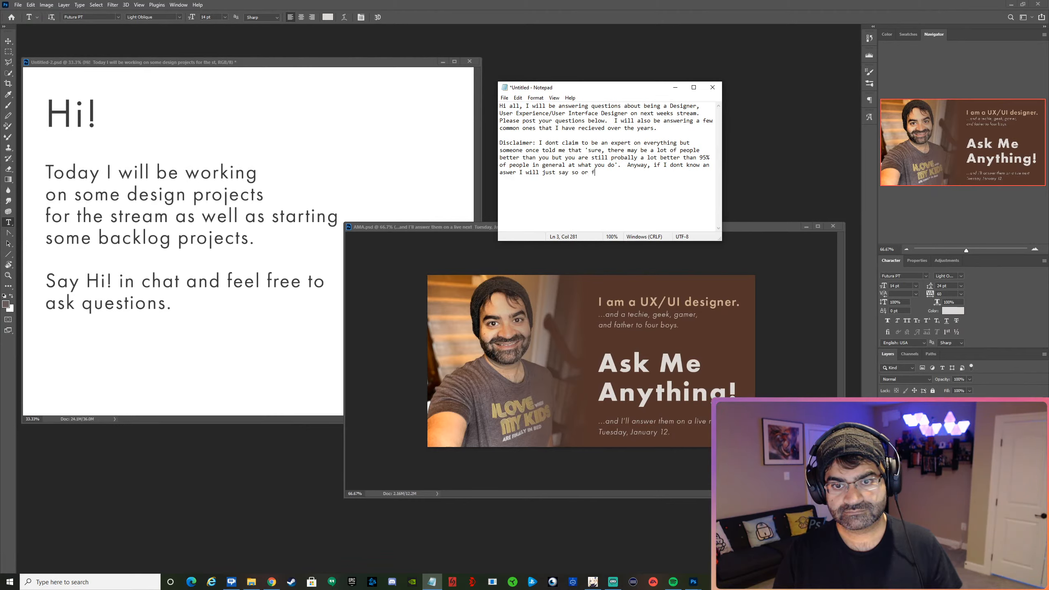
text(ind out)
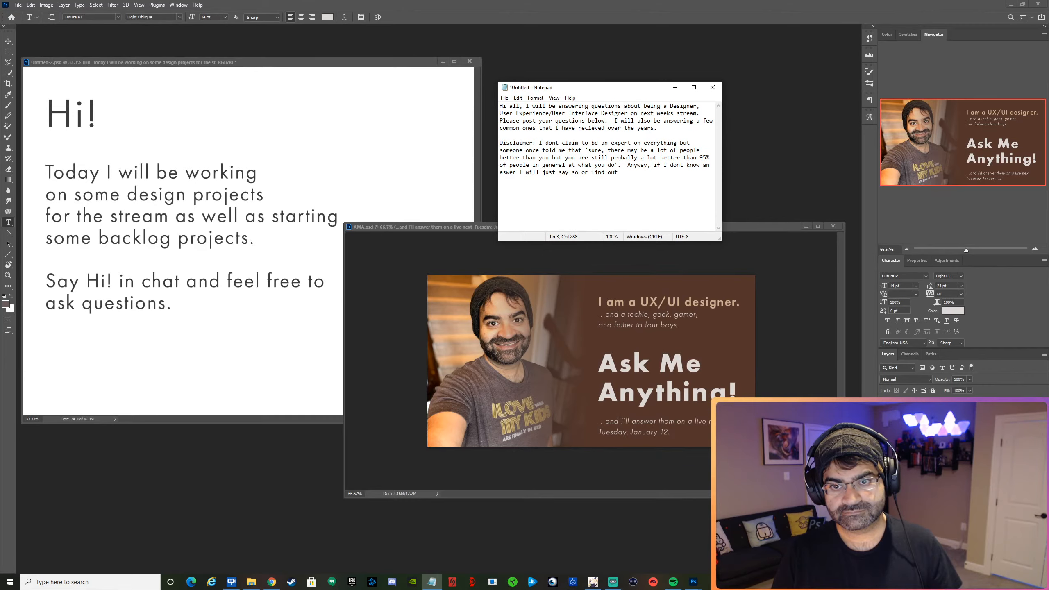
text( and learn)
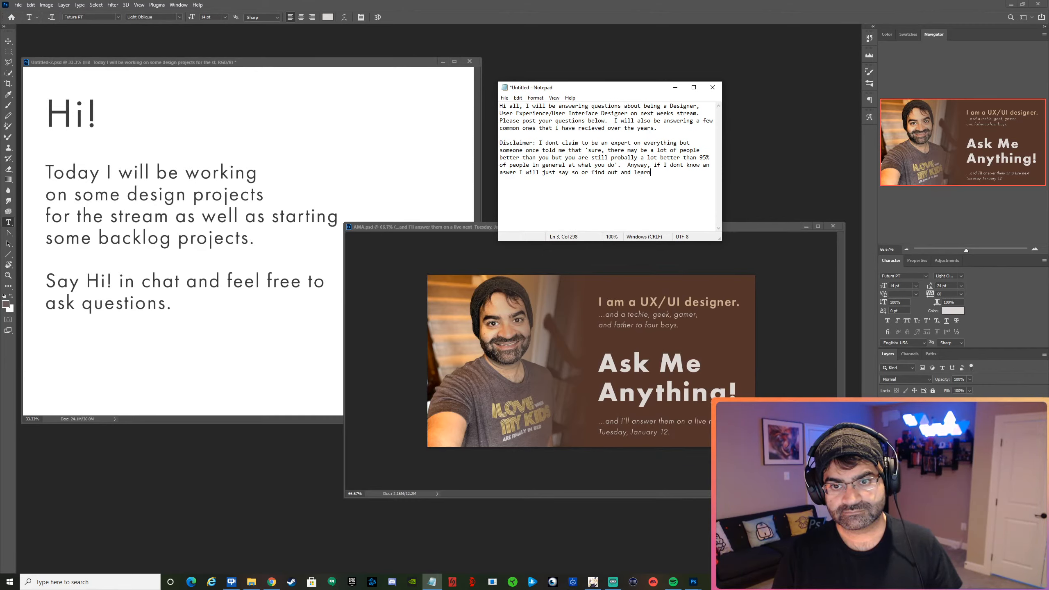
text( something mys)
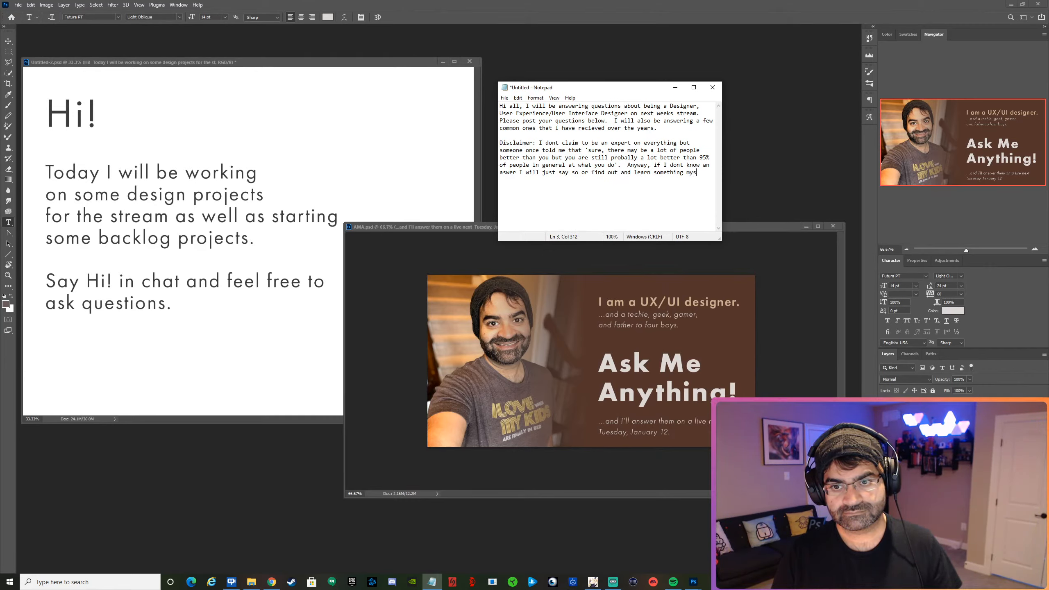
text(elf!)
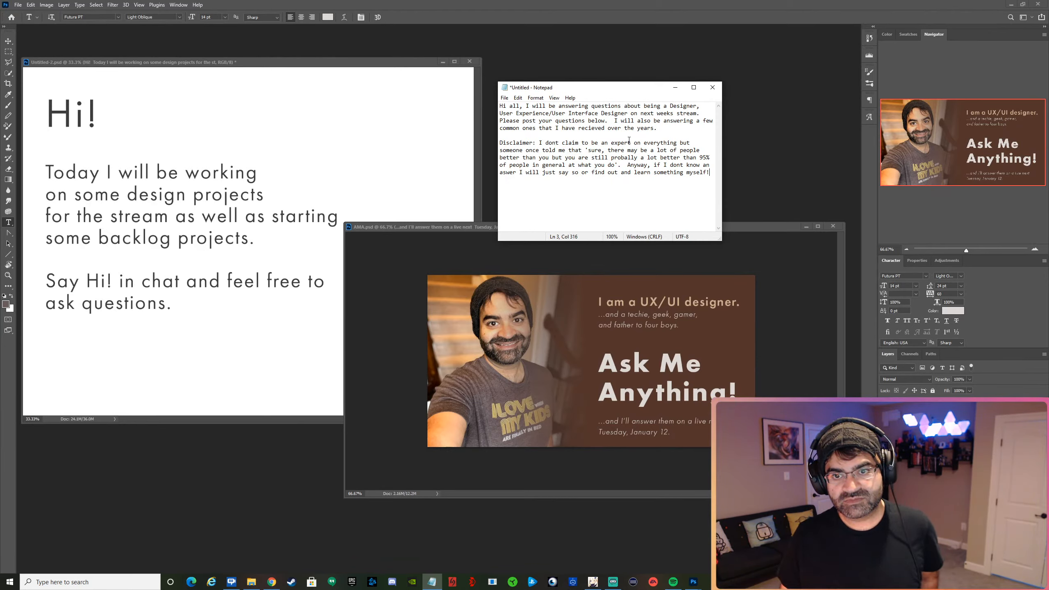
Delete "on everything" after "an expert" and put the period after "what you do" inside the closing quotation mark.
drag(635, 143, 680, 141)
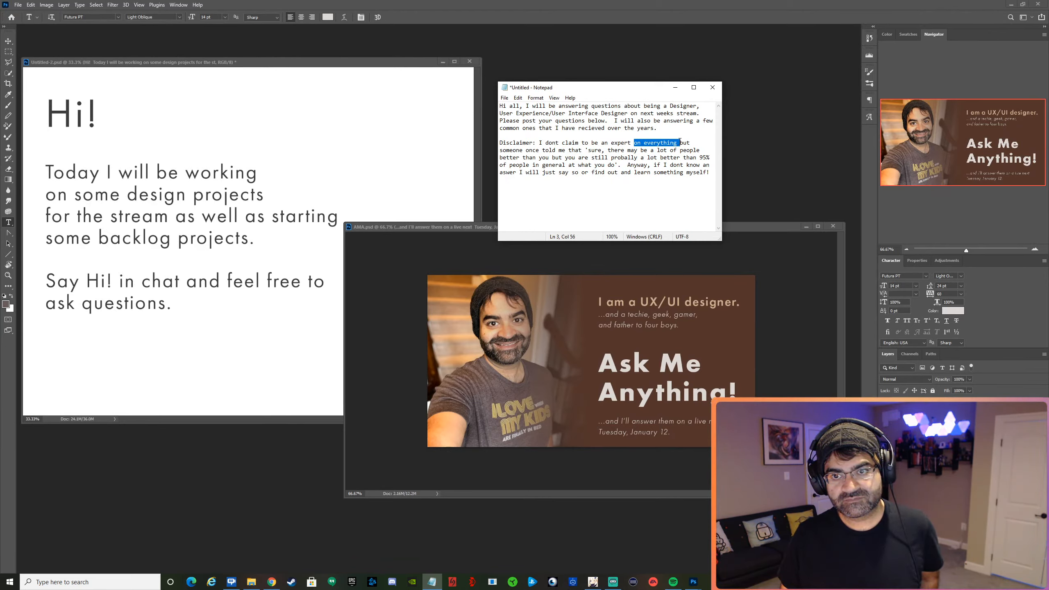
key(BackSpace)
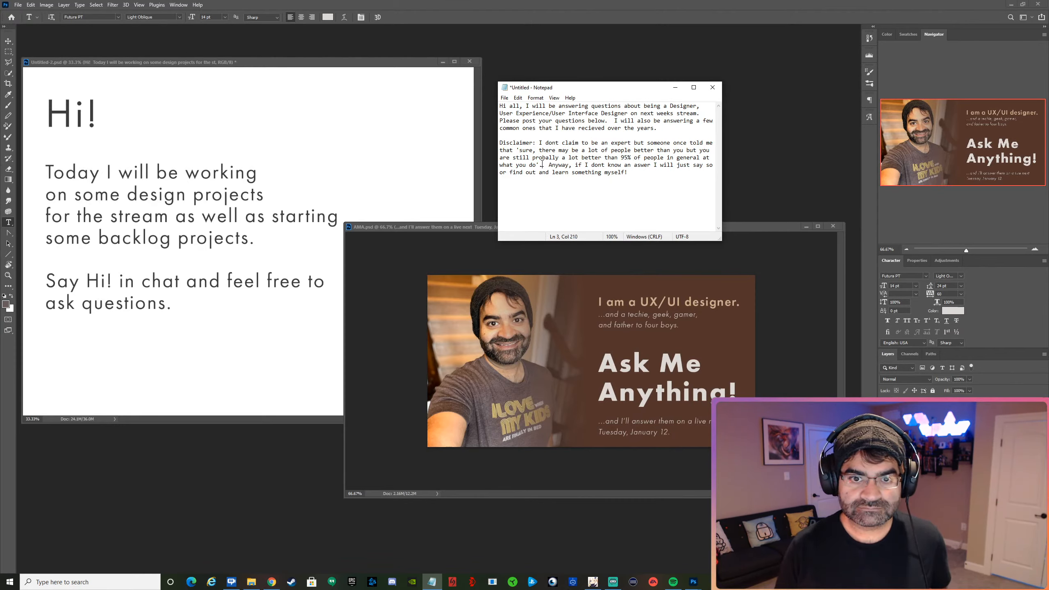
key(BackSpace)
key(BackSpace)
text(.')
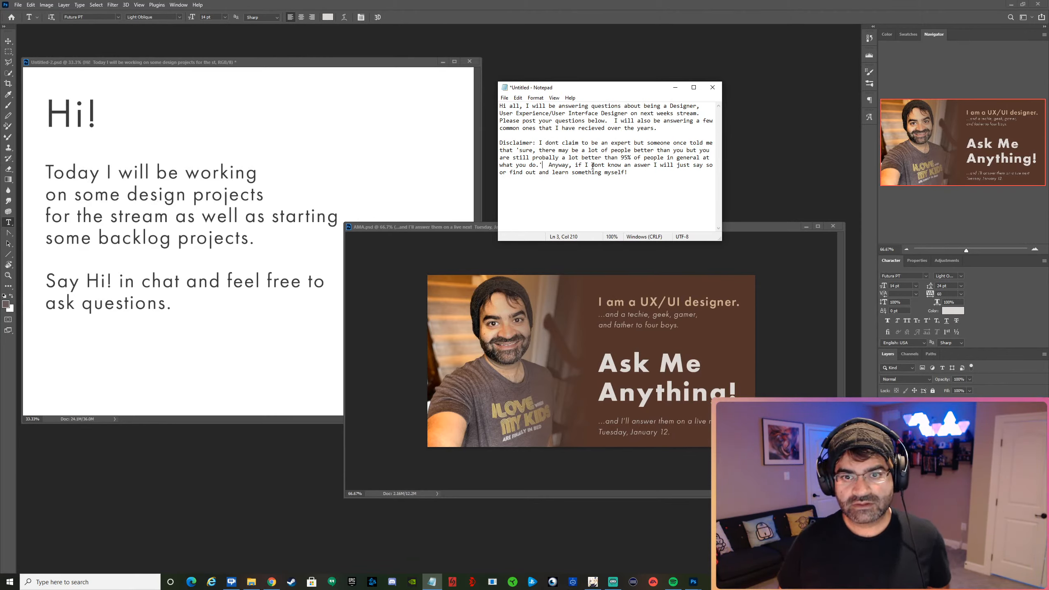
Correct "dont" to "don't" and "aswer" to "answer" in the disclaimer's last sentence.
text(')
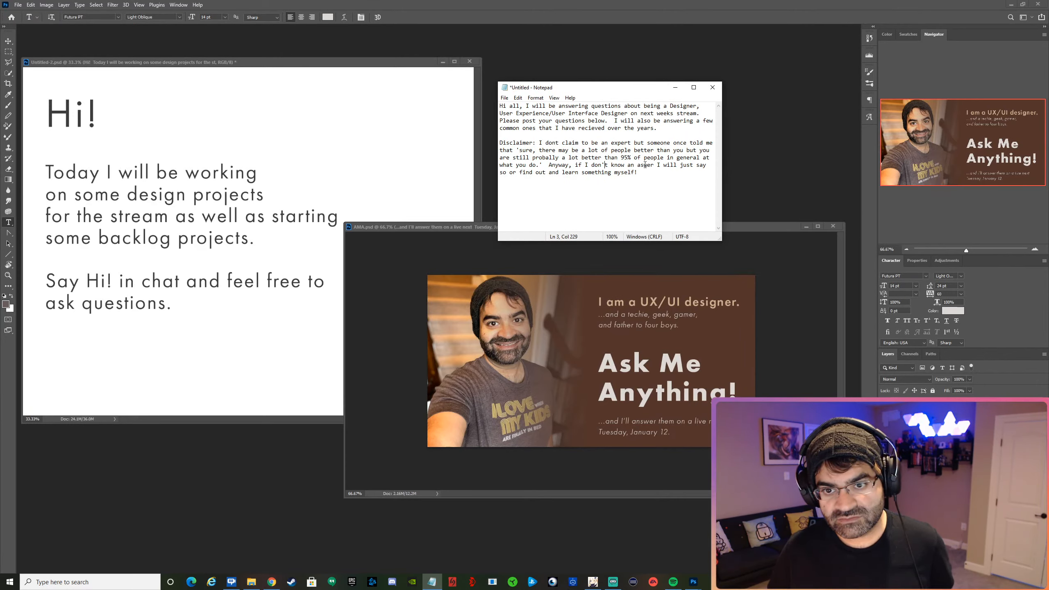
click(642, 165)
text(n)
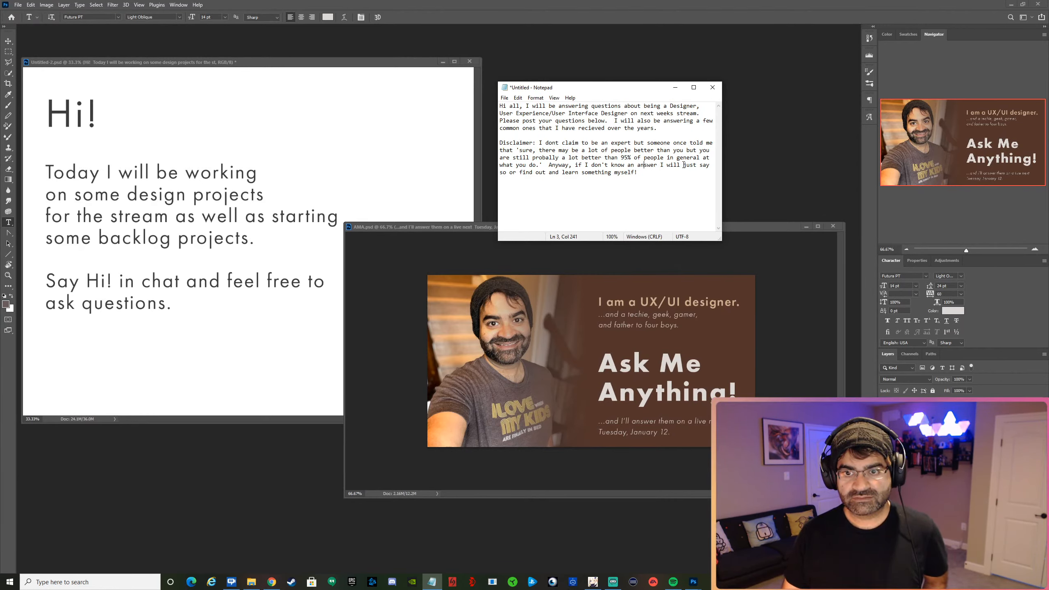
Replace "just say so or" with "try to" in the disclaimer's last sentence.
drag(686, 165, 517, 174)
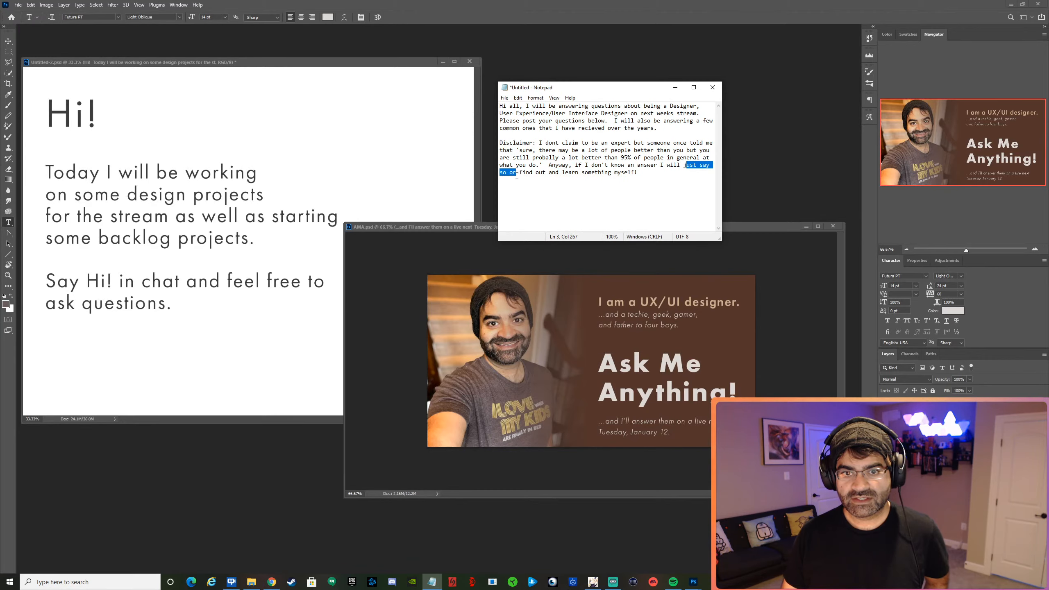
key(BackSpace)
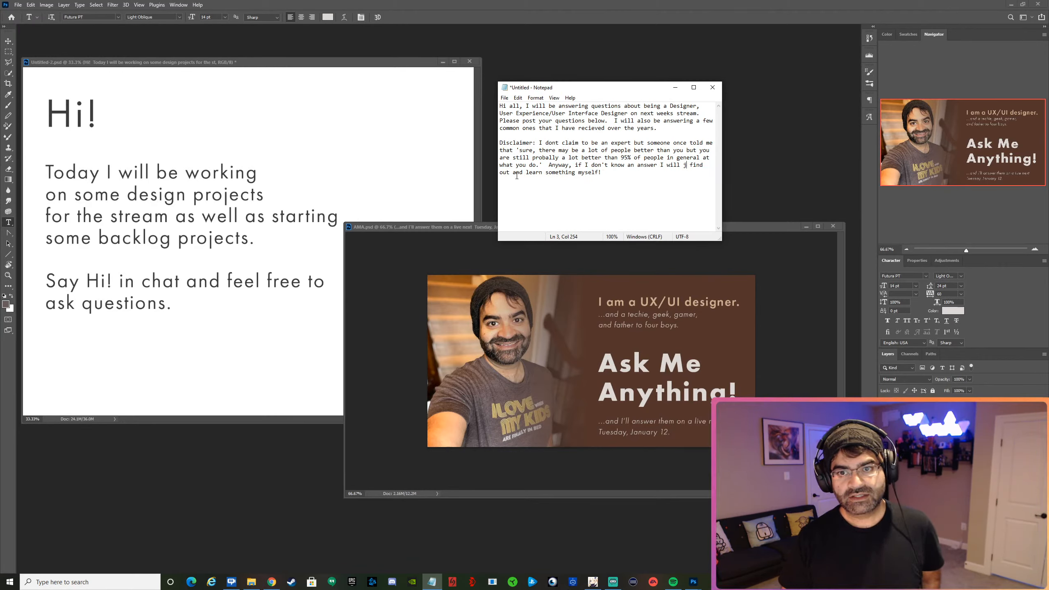
key(BackSpace)
key(BackSpace)
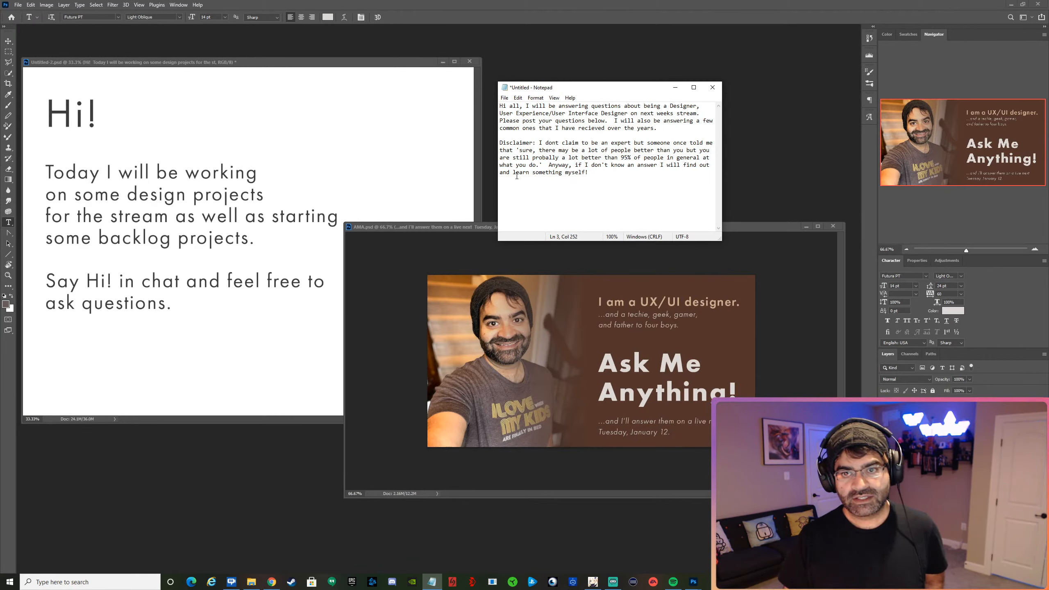
text(try)
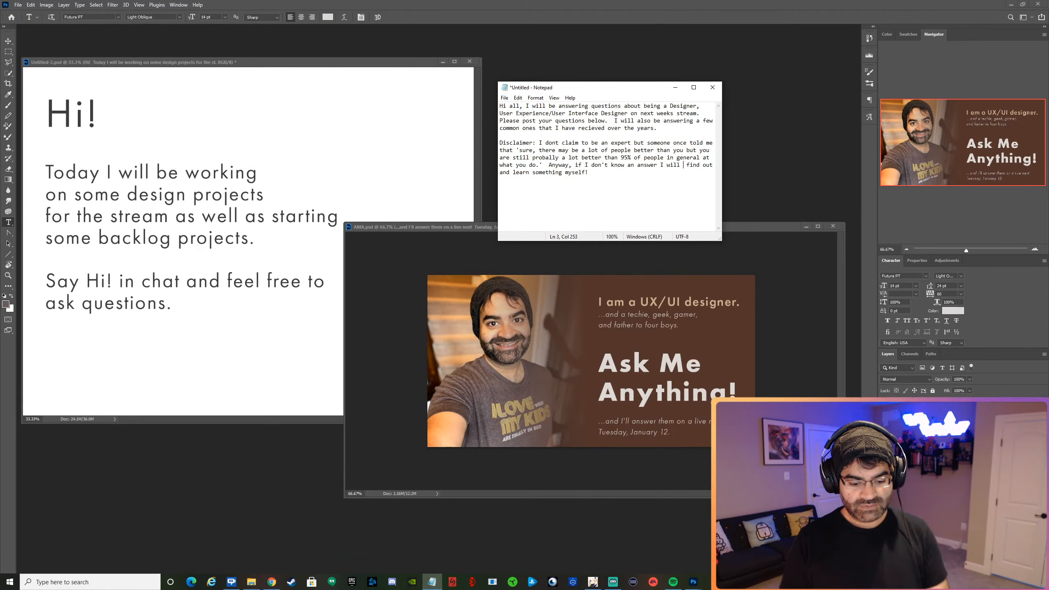
text( to d)
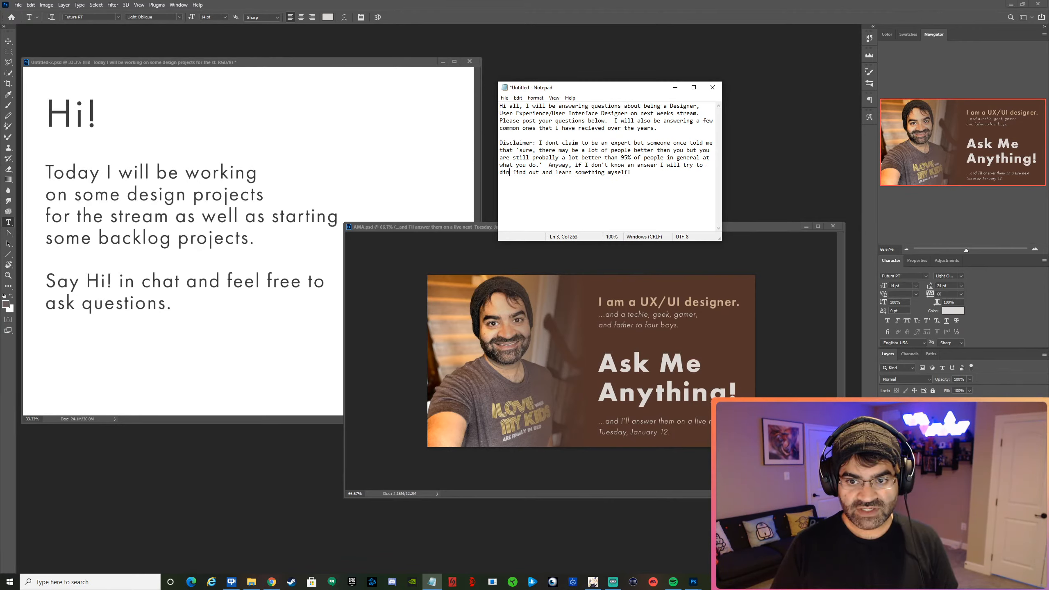
key(BackSpace)
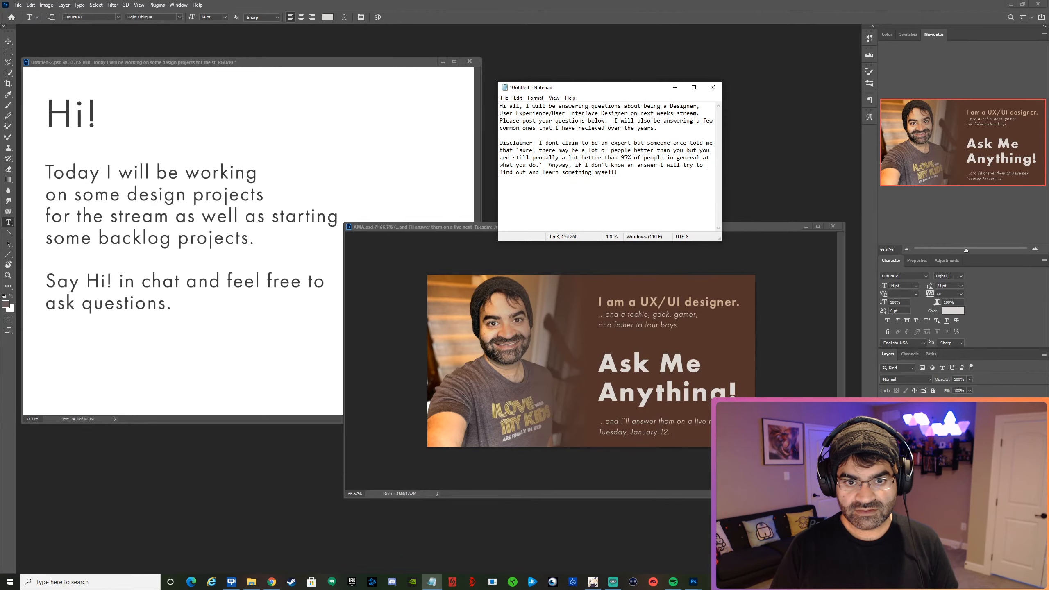
Insert "it" between "find" and "out" in the disclaimer's last sentence.
key(Right)
key(Right)
key(Right)
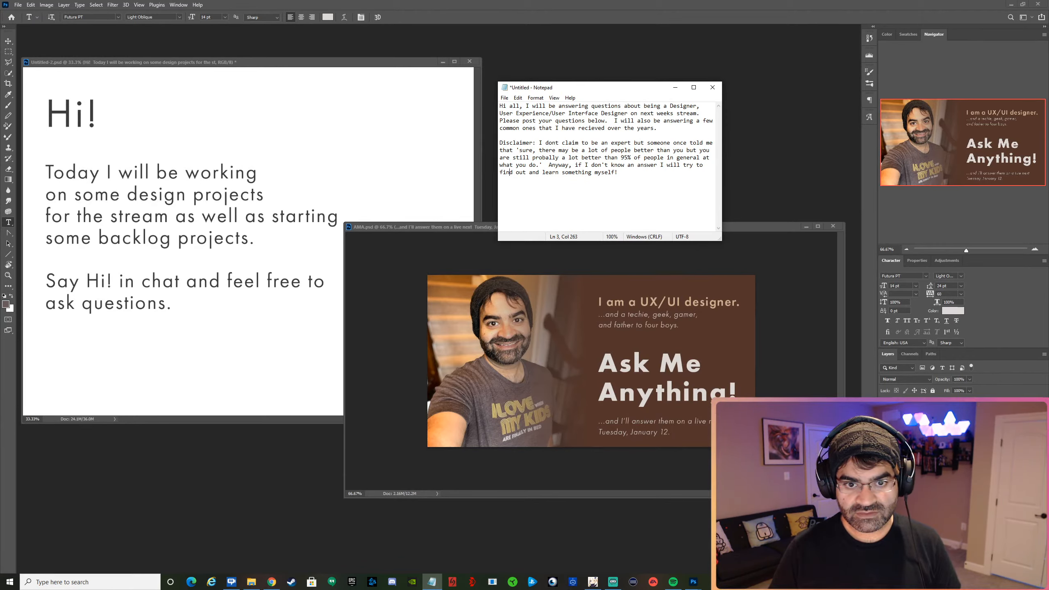
key(Right)
text(it)
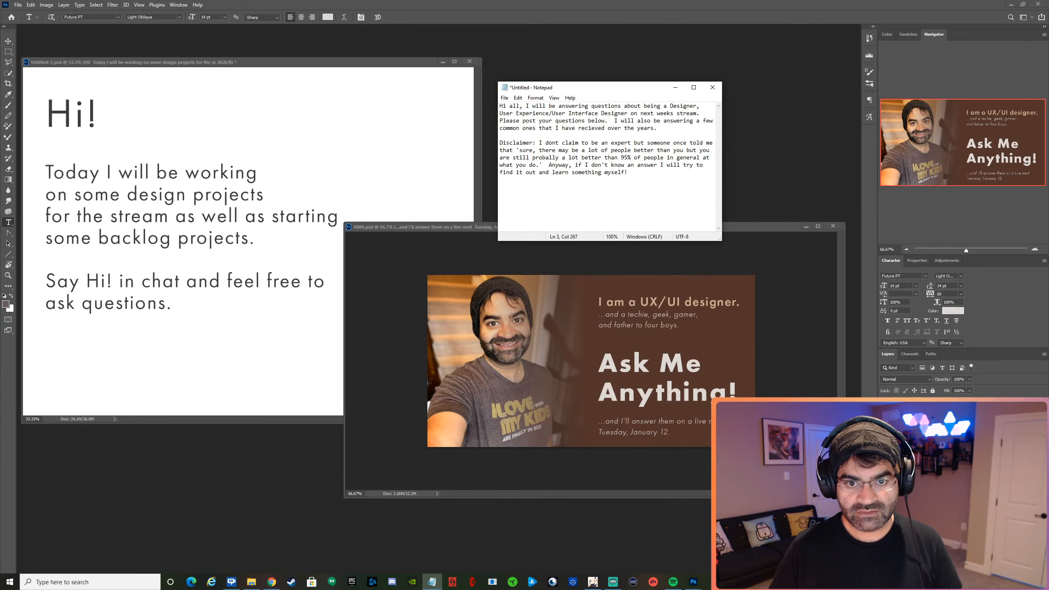
Insert "hopefully" before "learn something myself!" at the end of the disclaimer.
key(Right)
key(Right)
key(Right)
key(BackSpace)
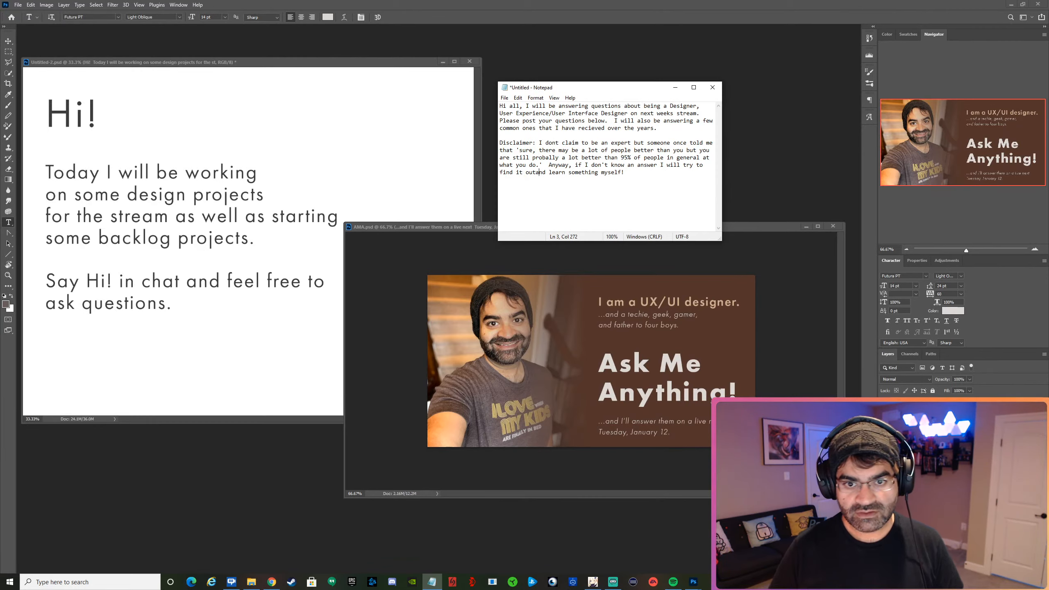
key(Left)
key(Right)
key(Right)
key(Right)
key(Right)
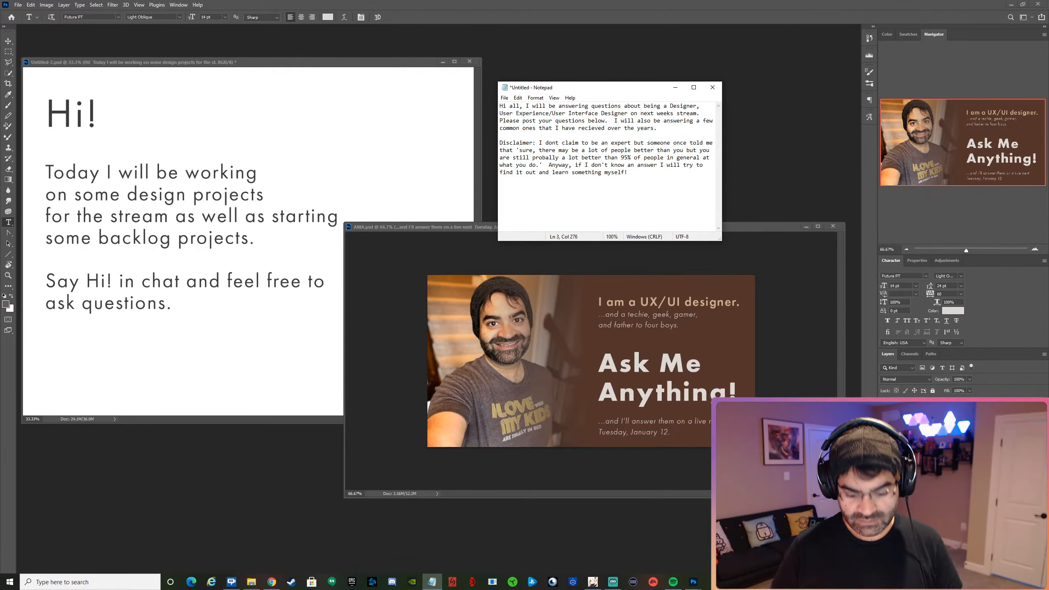
text(hopefully)
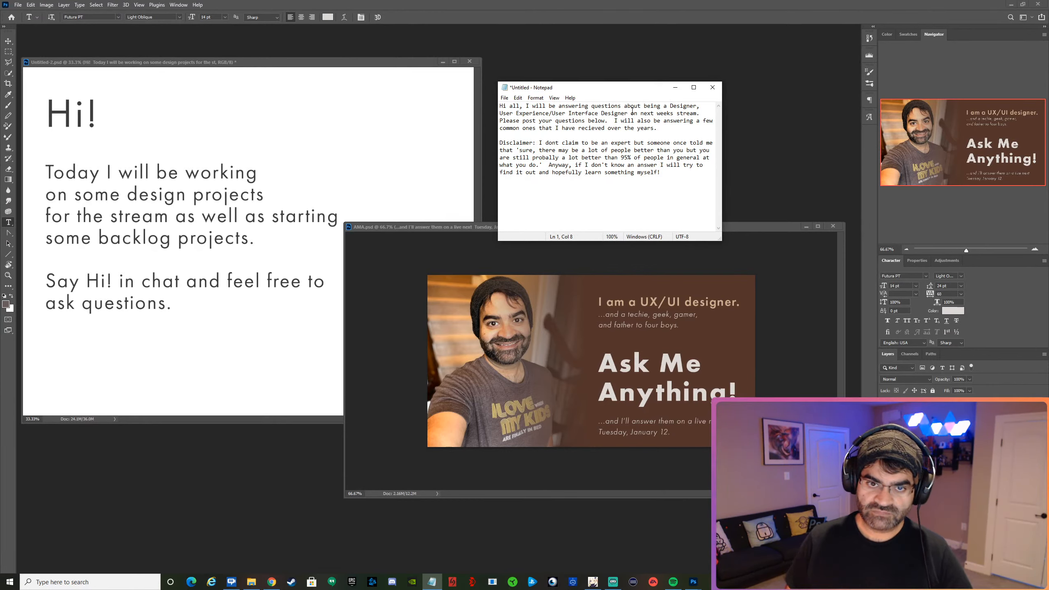
Put the greeting "Hi all," on its own line and make room for a new paragraph below it.
key(Return)
key(Return)
key(Return)
key(Up)
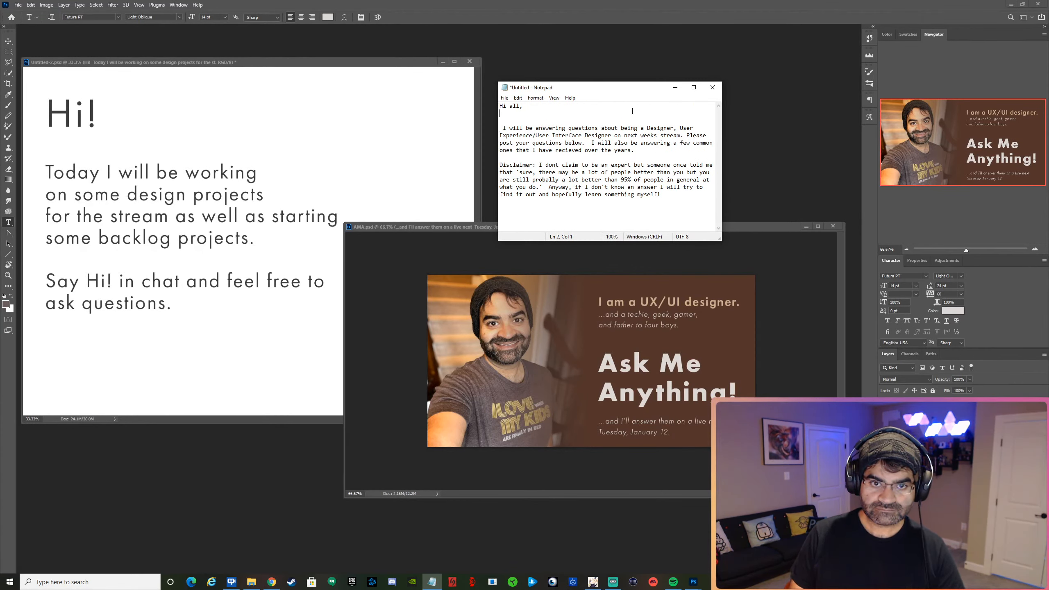
key(Return)
key(Up)
Begin the new paragraph below the greeting with "I am a professional User Experience".
text(I am a)
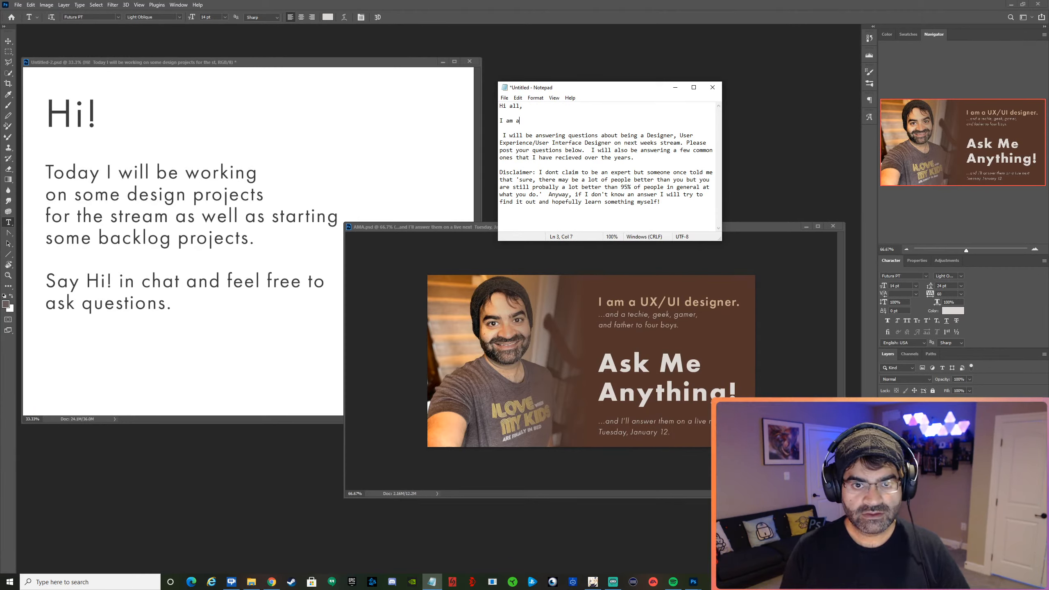
text( profes)
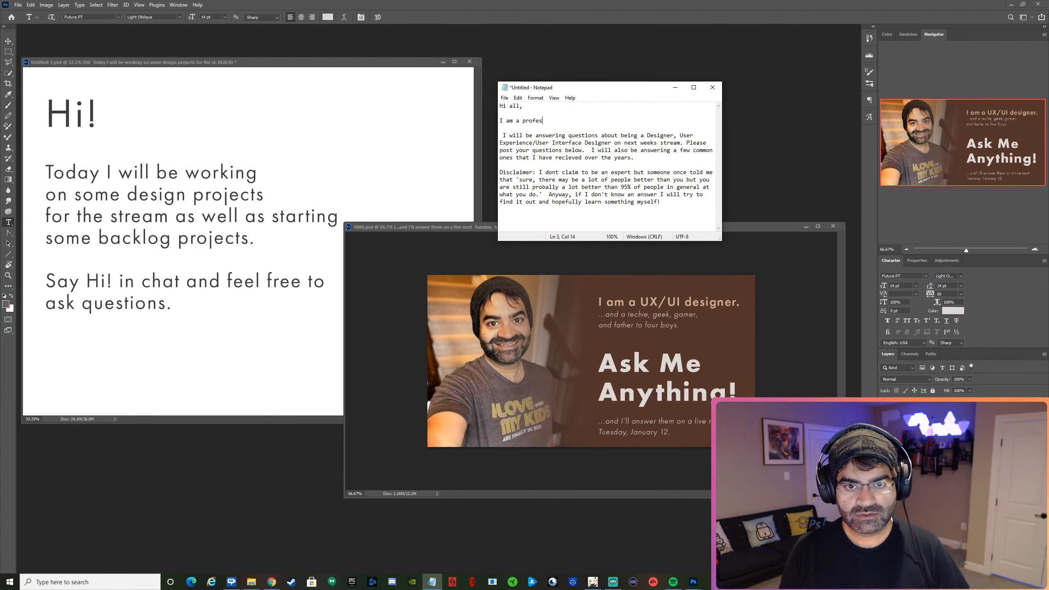
text(sional )
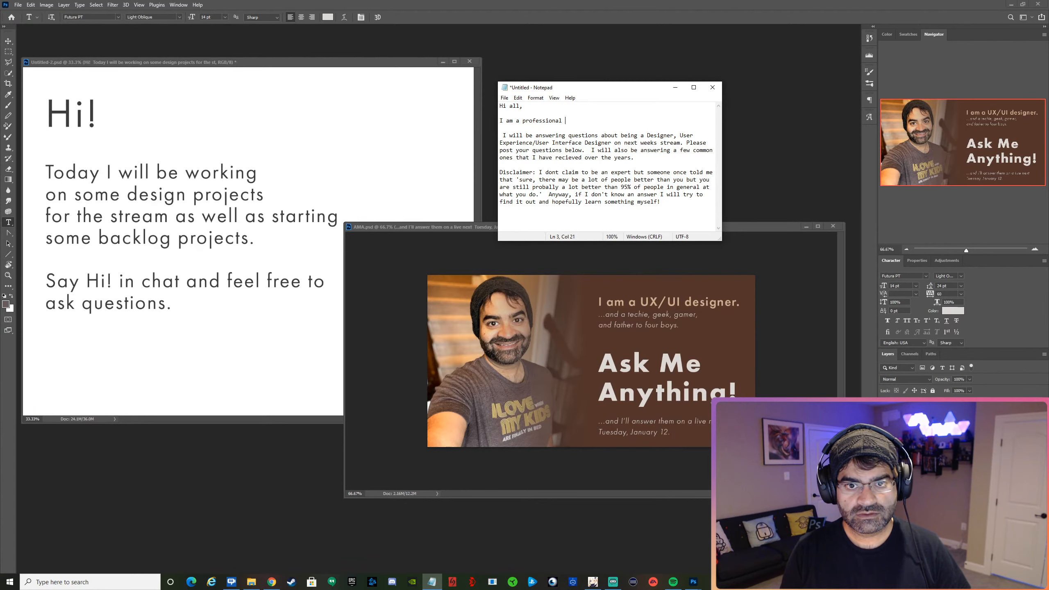
text(User E)
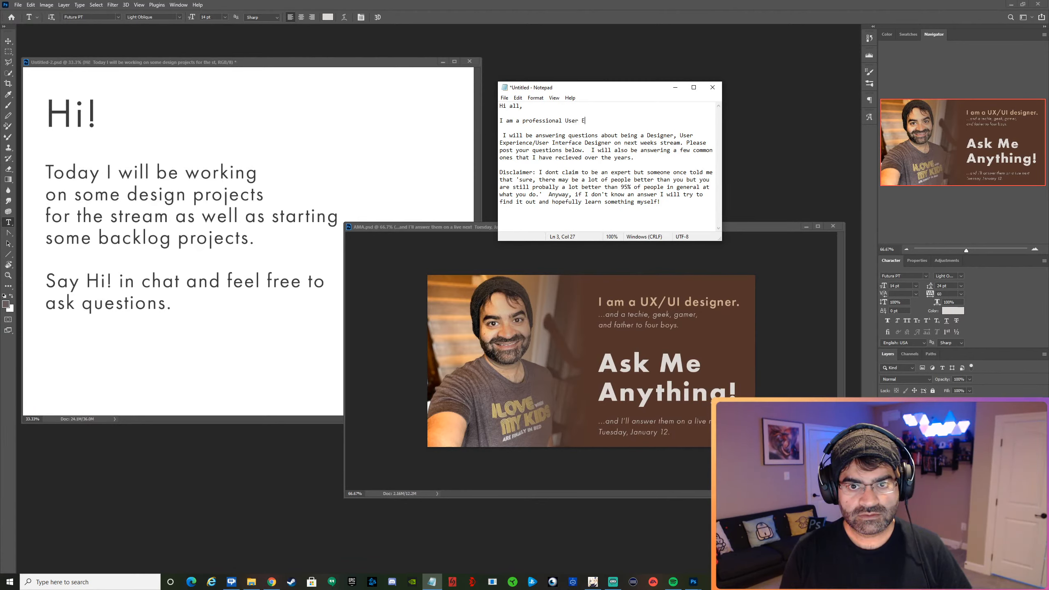
text(xperience)
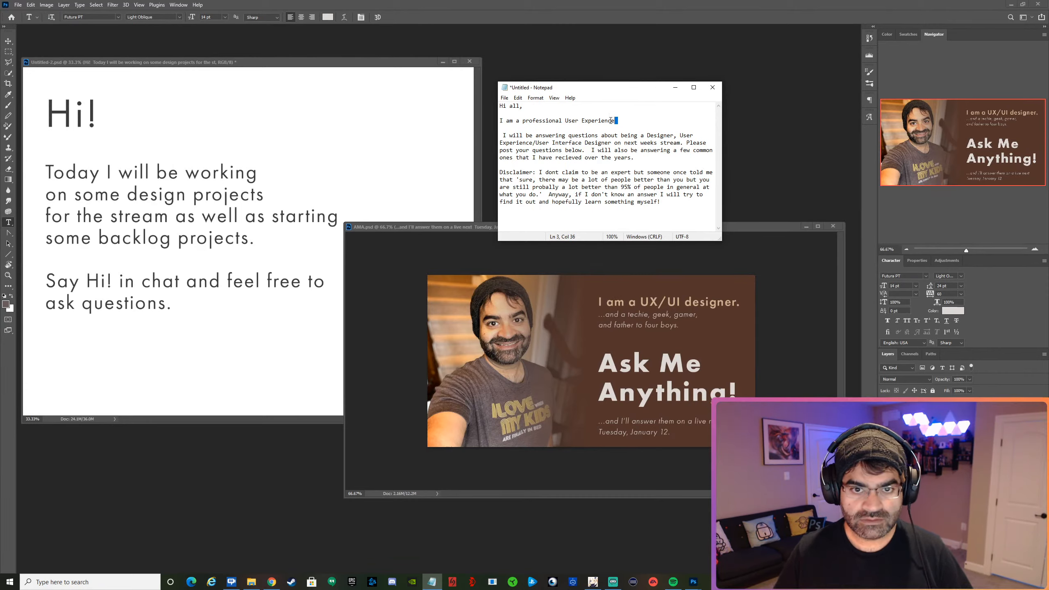
Replace "professional" with "Senior" in the introduction's opening sentence.
double_click(544, 120)
text(S)
text(nior)
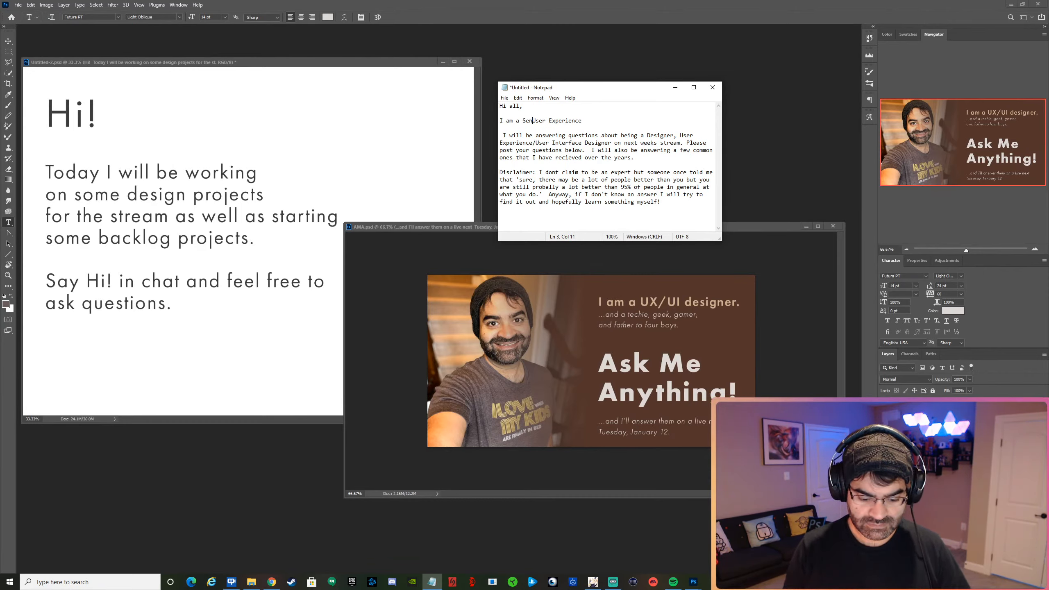
Finish the introduction's opening sentence with "/ User Interface Designer for a financial services company." after "User Experience".
click(632, 122)
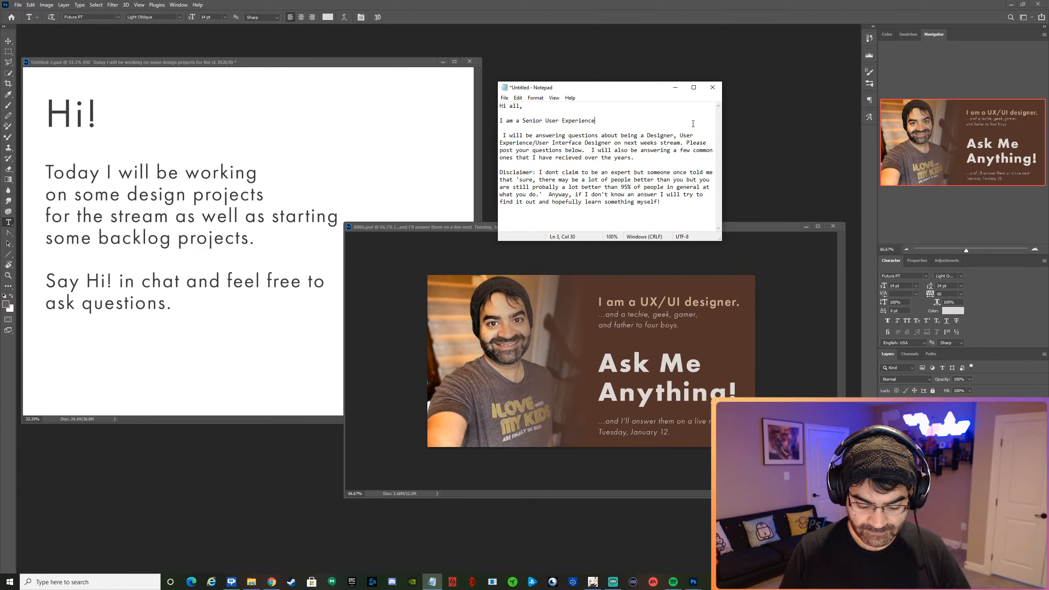
text(/)
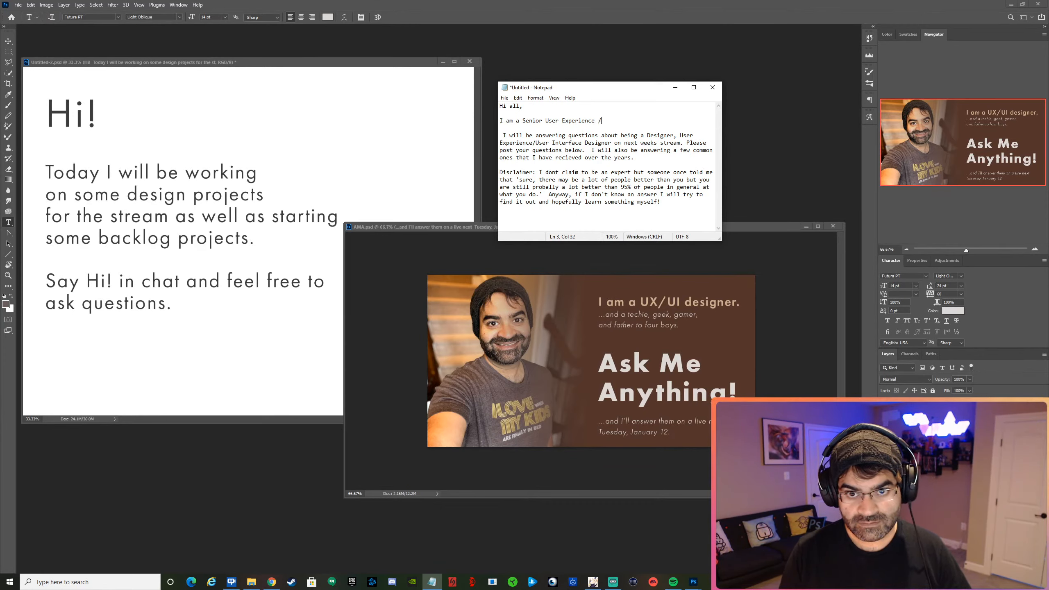
text(U  UIer )
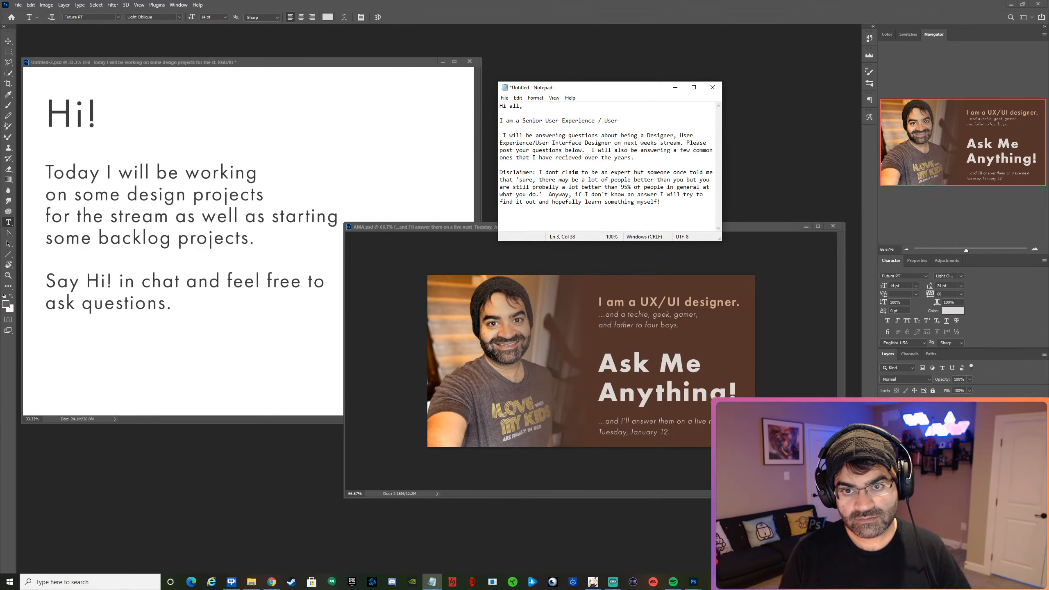
text(Interface d)
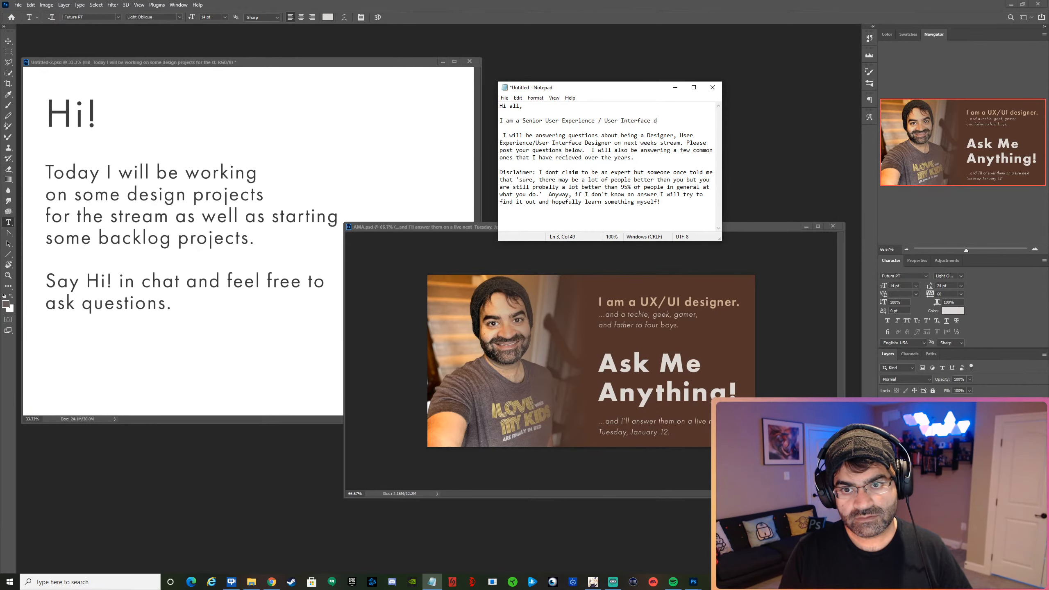
text(esigner for )
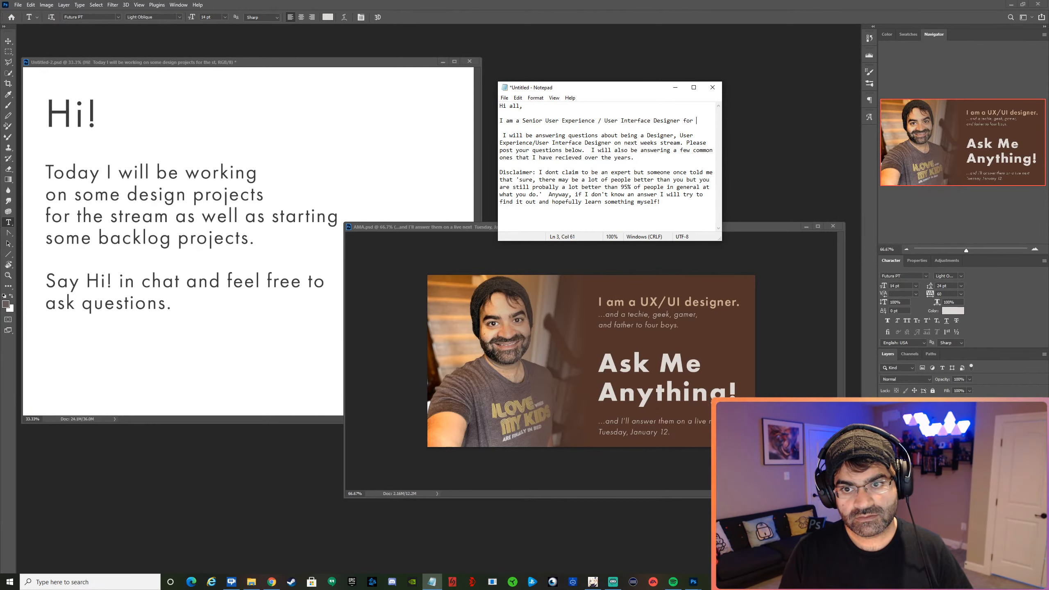
text(a financial)
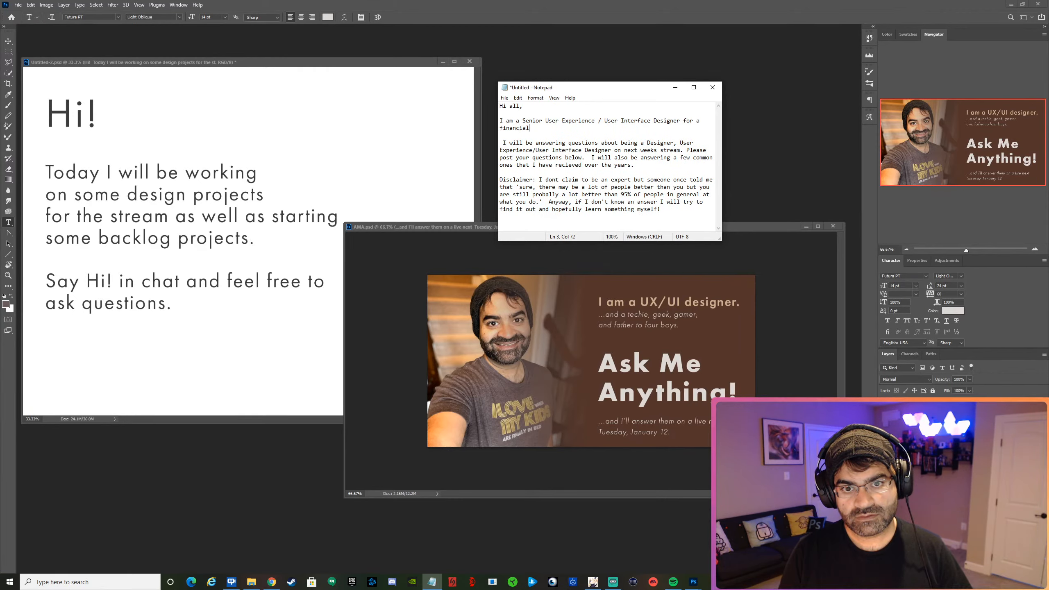
text( services comp)
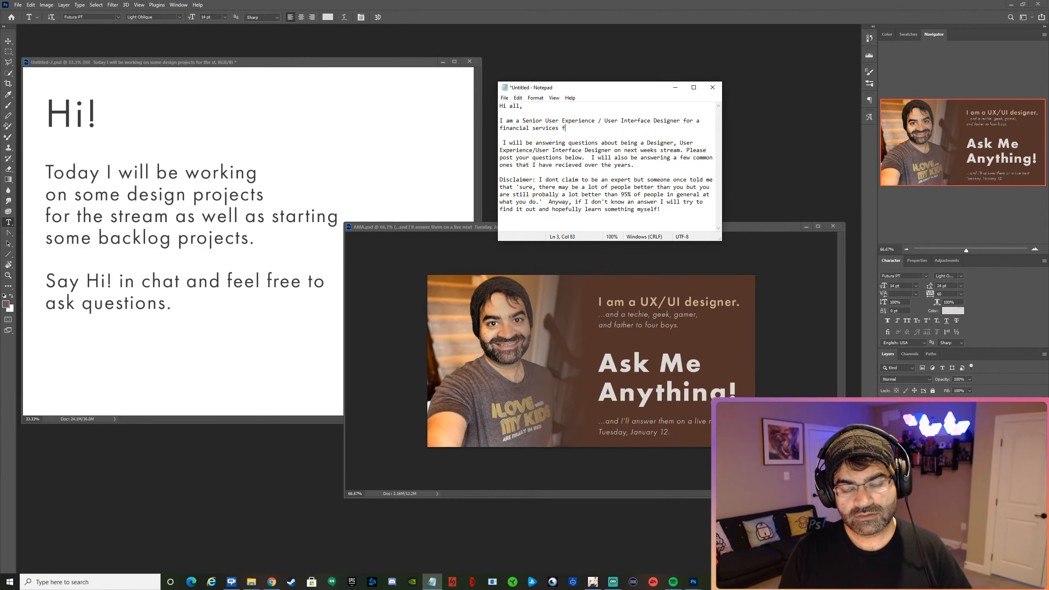
text(any.)
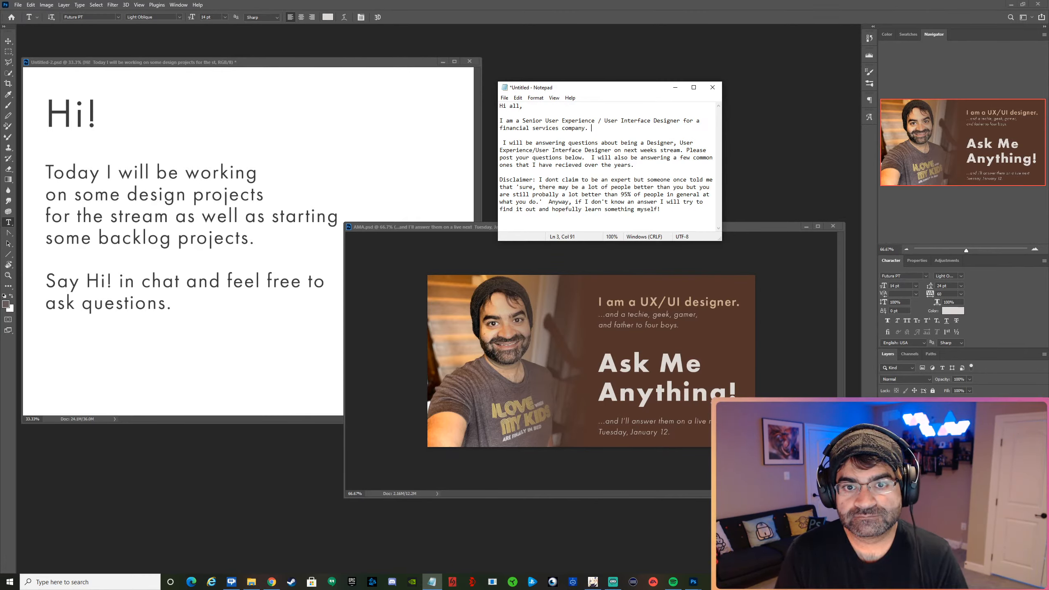
text(A am also a)
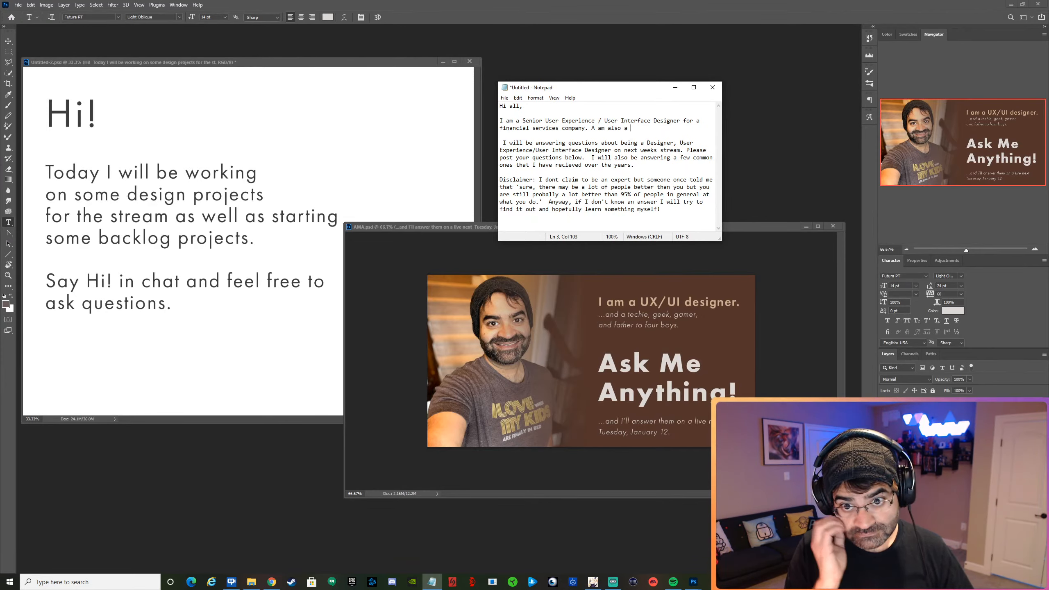
text(ger)
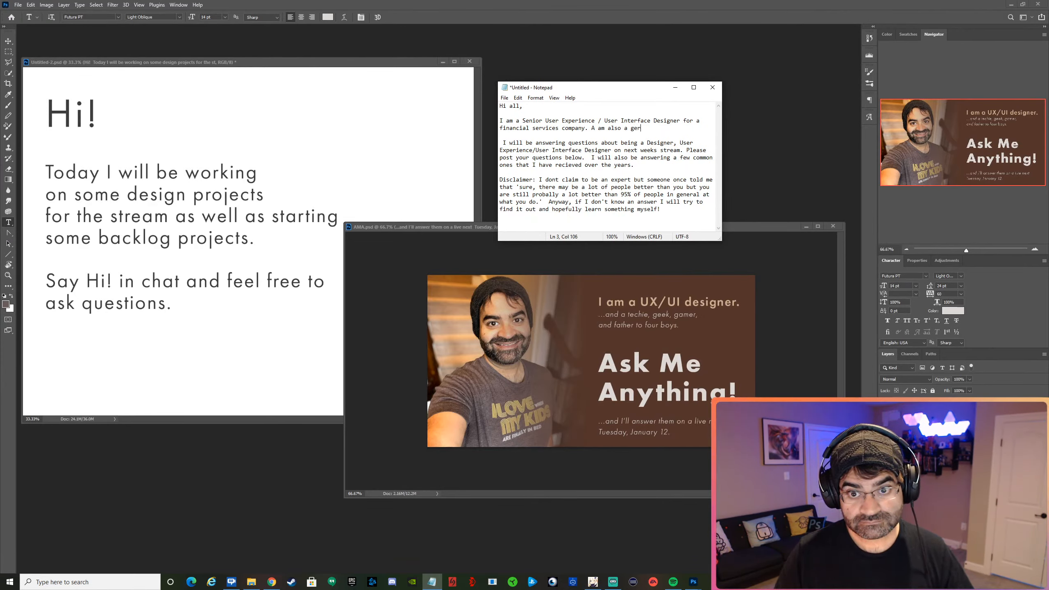
key(BackSpace)
text(neral )
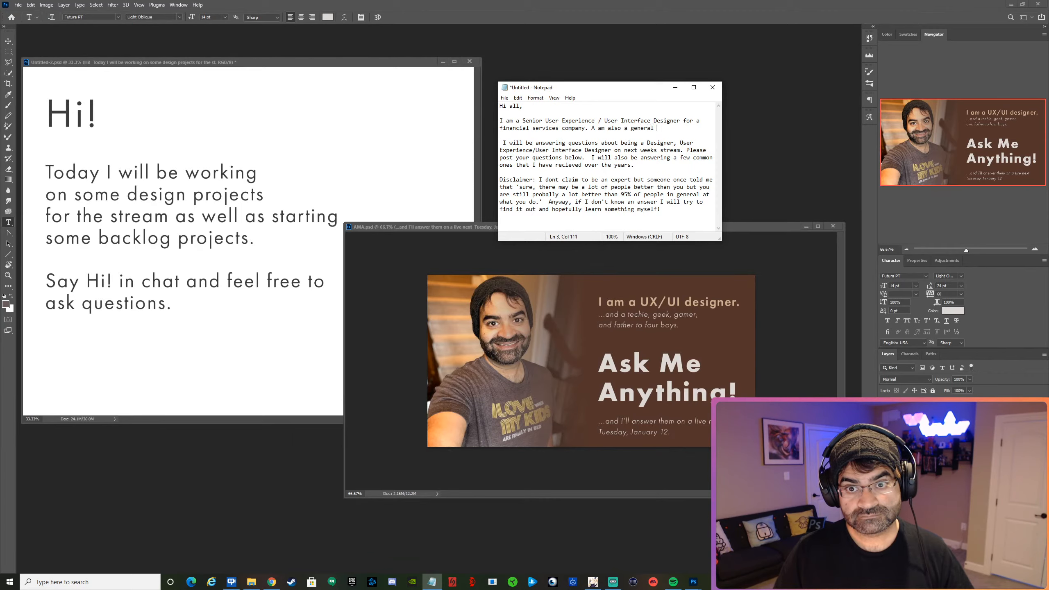
text(f)
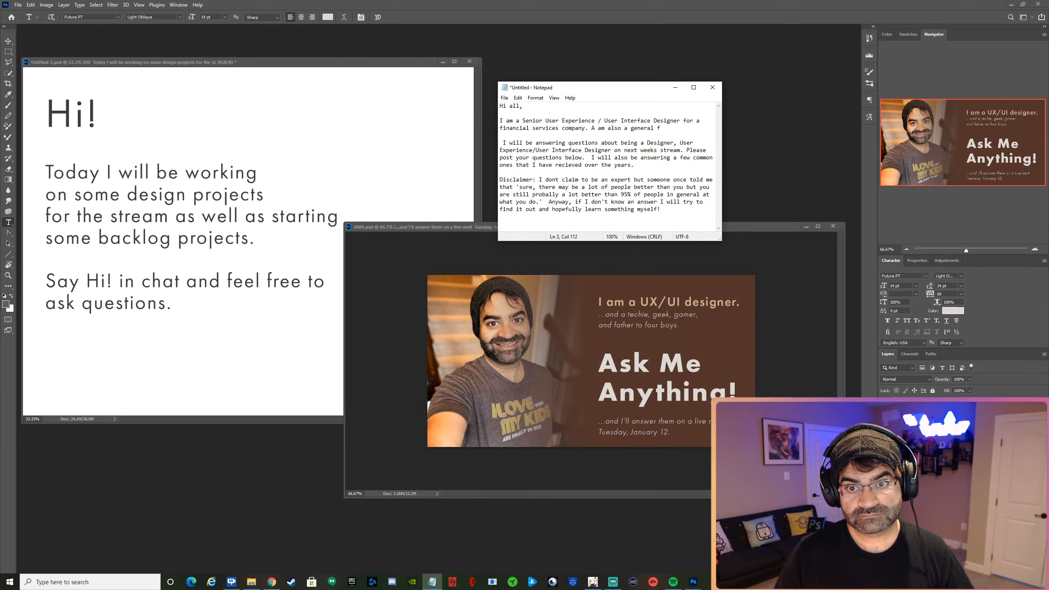
key(BackSpace)
key(BackSpace)
key(BackSpace)
key(BackSpace)
key(BackSpace)
key(BackSpace)
key(BackSpace)
key(BackSpace)
key(BackSpace)
key(BackSpace)
key(BackSpace)
key(BackSpace)
key(BackSpace)
key(BackSpace)
key(BackSpace)
key(BackSpace)
key(BackSpace)
key(BackSpace)
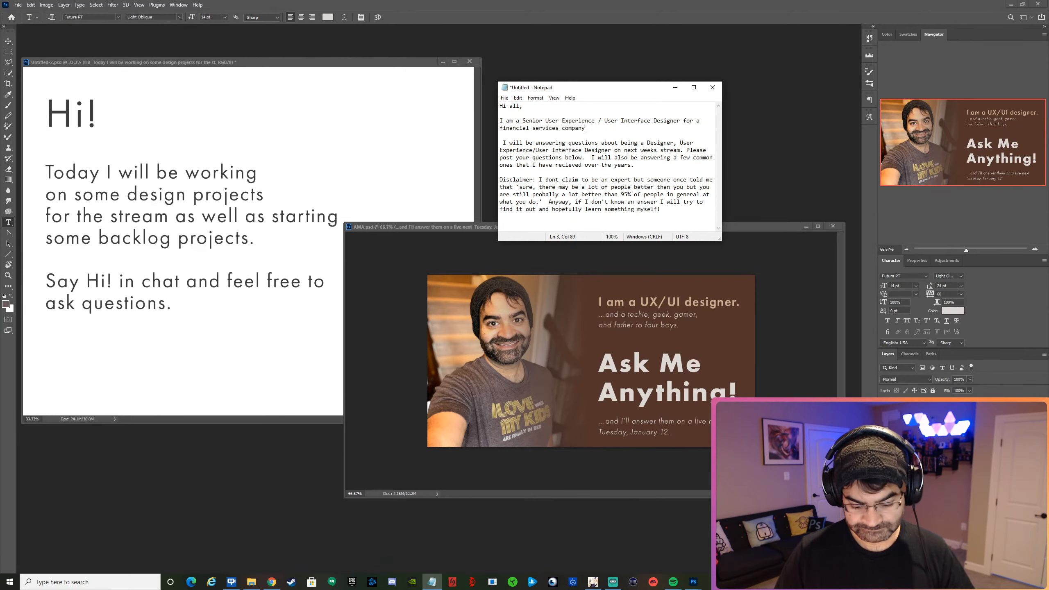
Add the sentence "I am also a gamer, techie, and all around nerd." after the introduction's opening sentence.
text(am also)
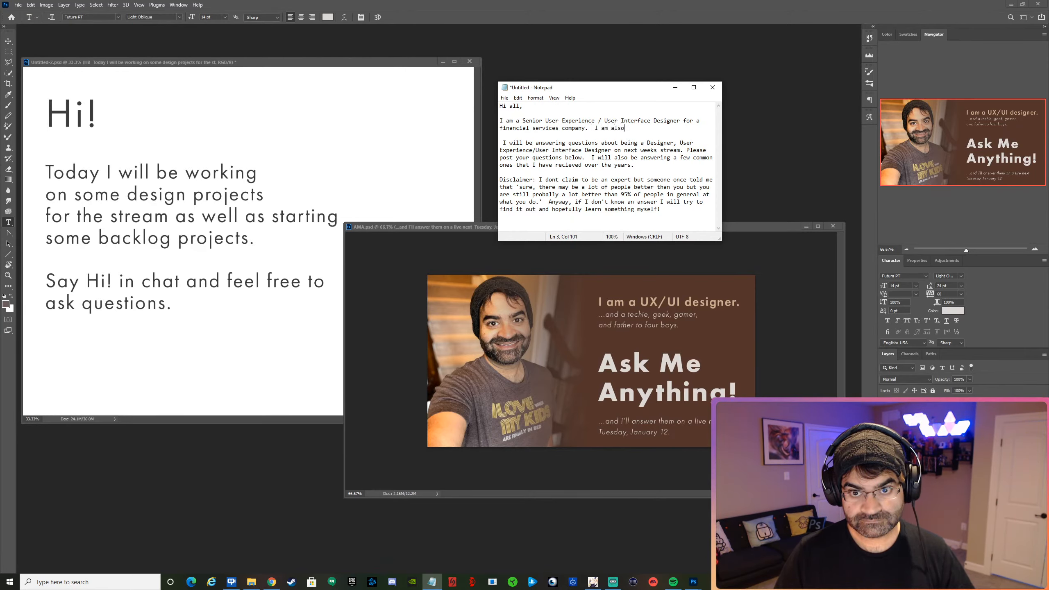
text( a game)
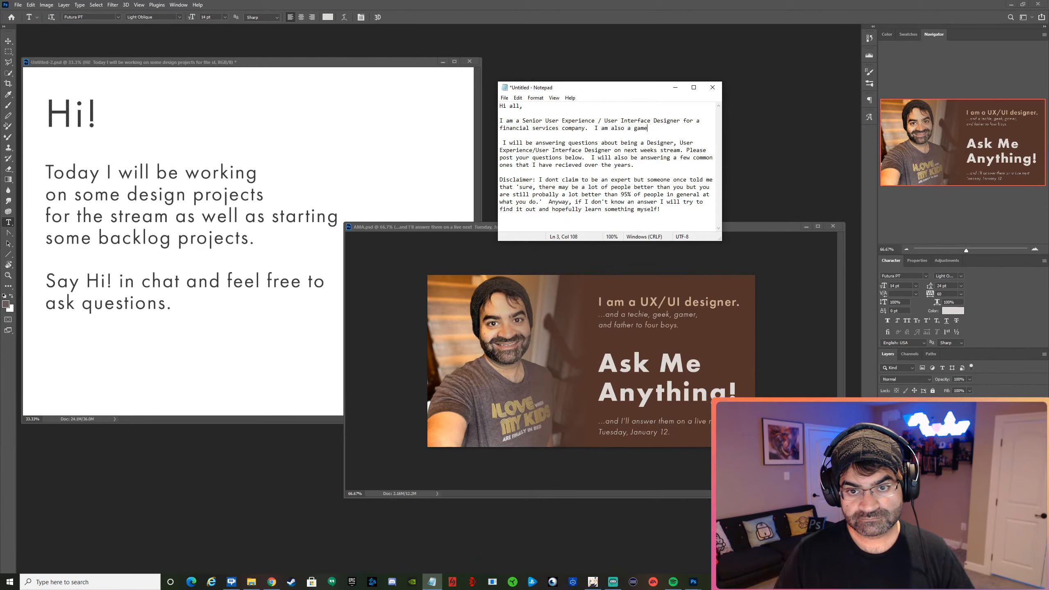
text(r, )
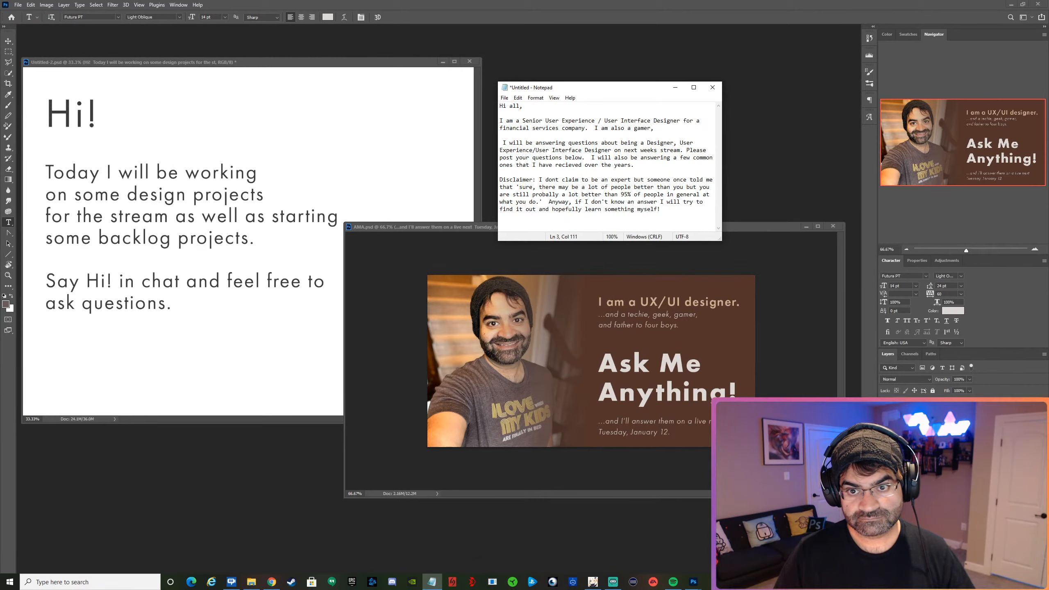
text(techi)
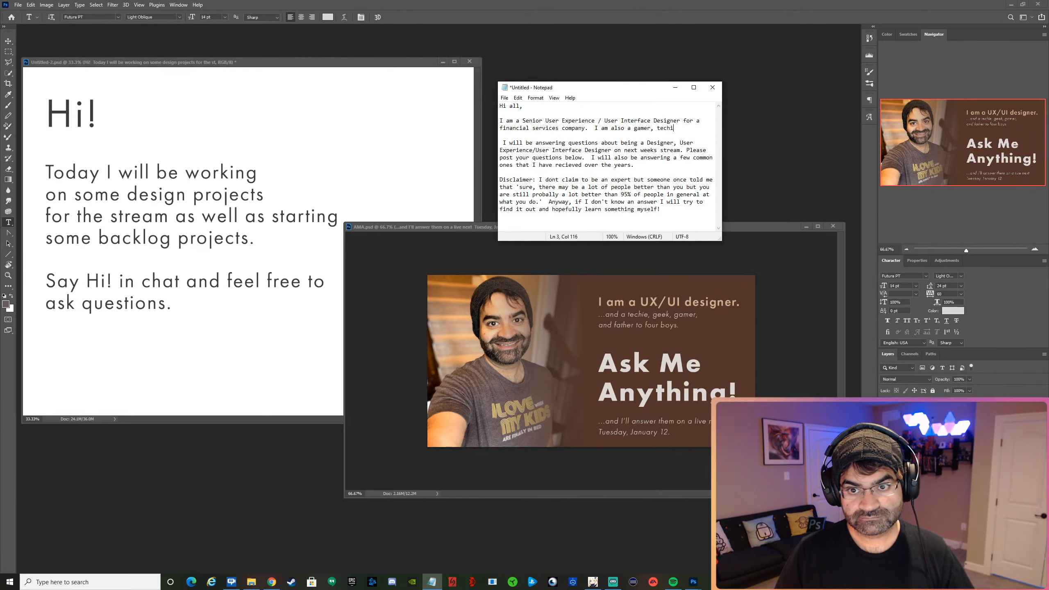
text(e, ne)
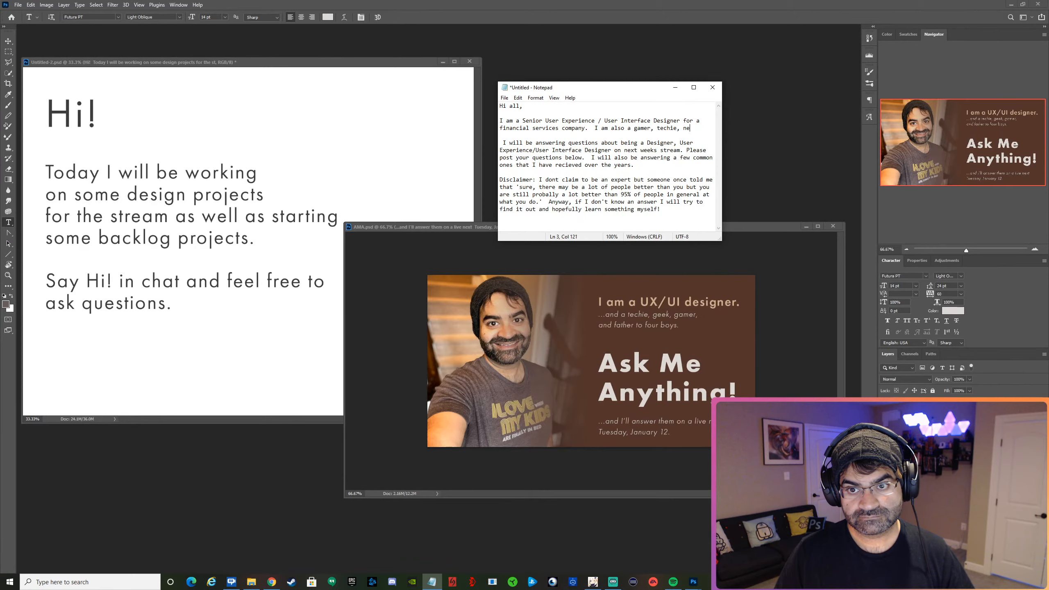
text(rdall)
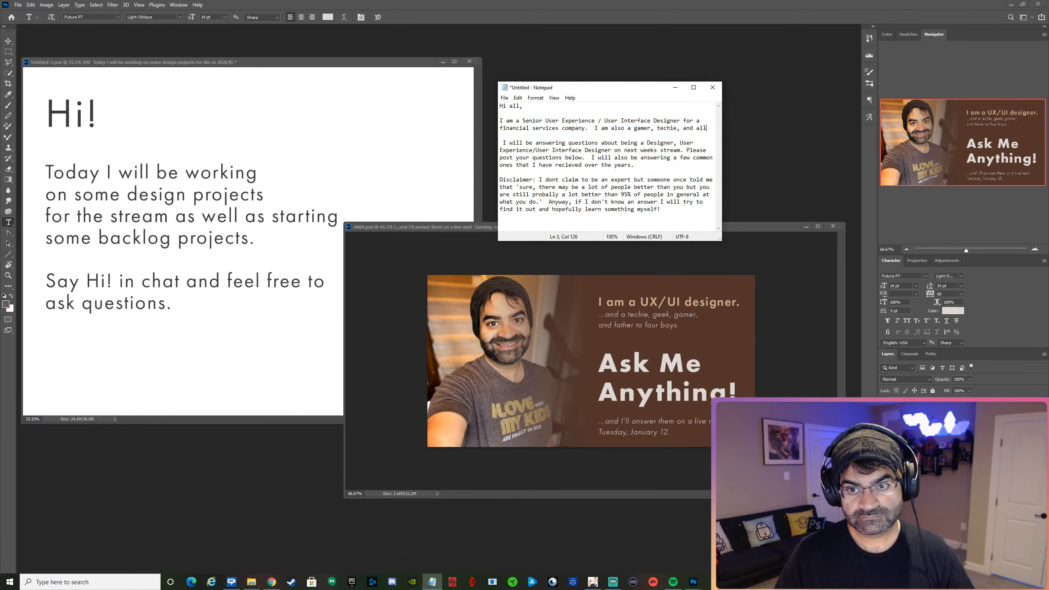
text( around )
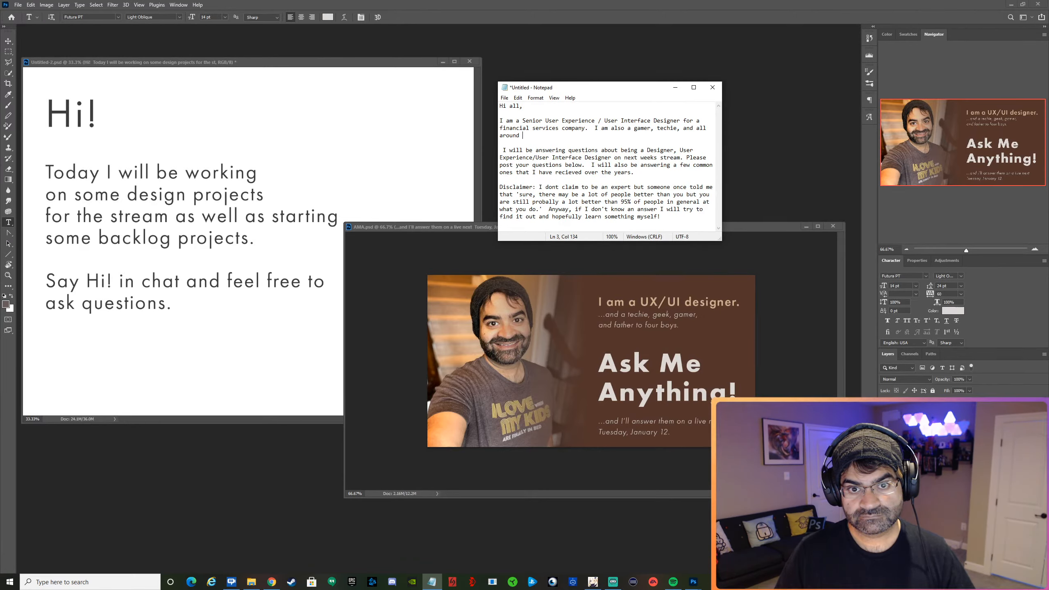
text(nerd.  I a)
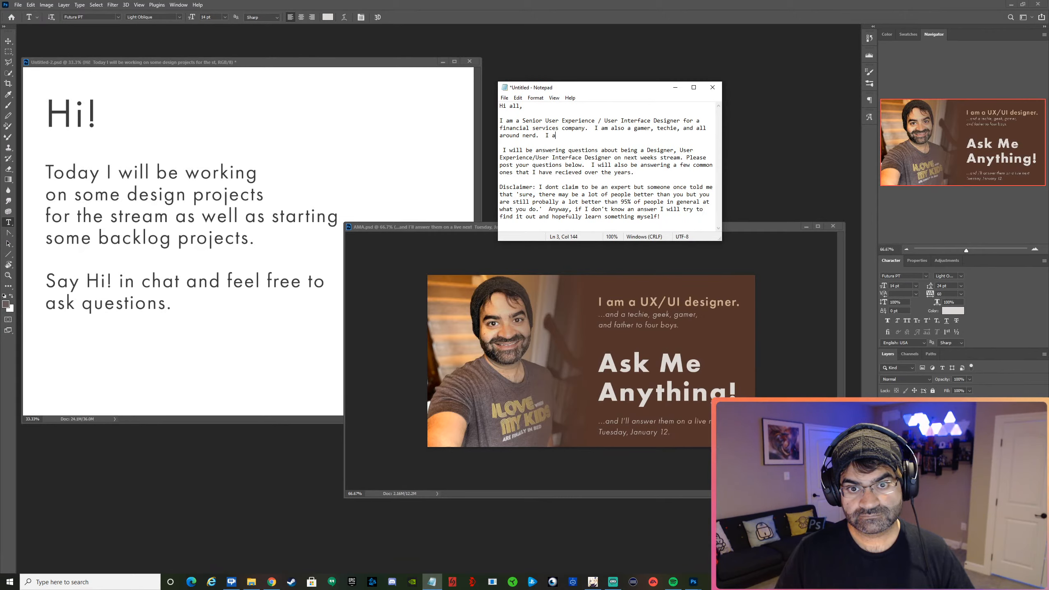
text(m )
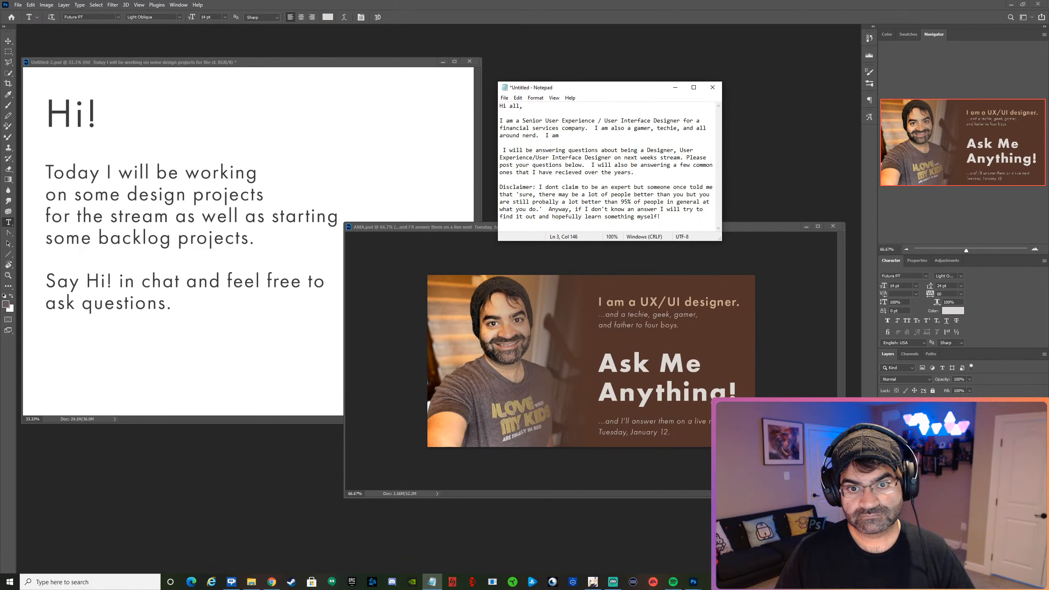
text(Baba to four)
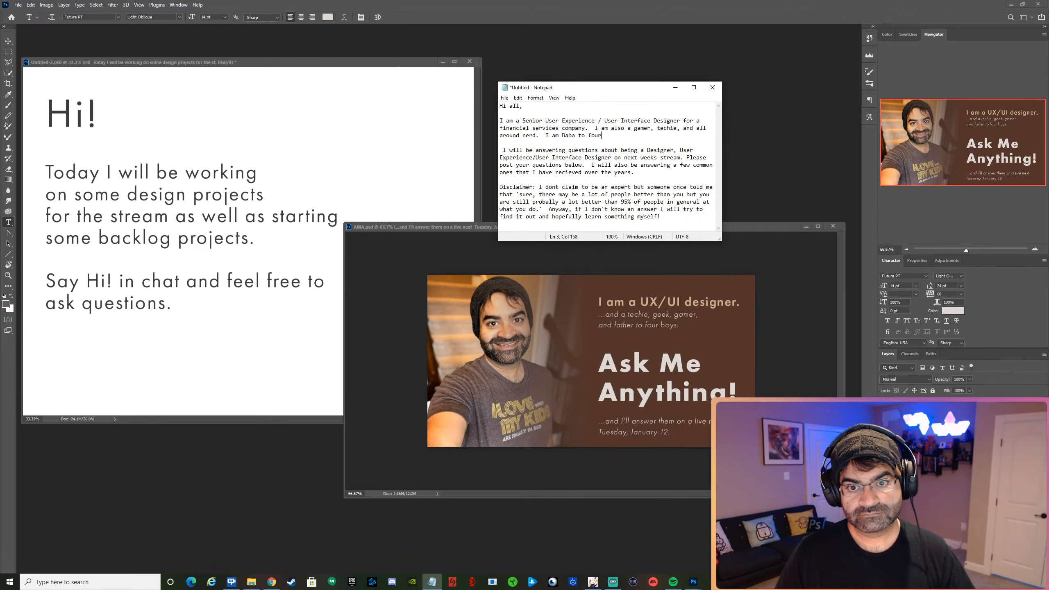
text( boy)
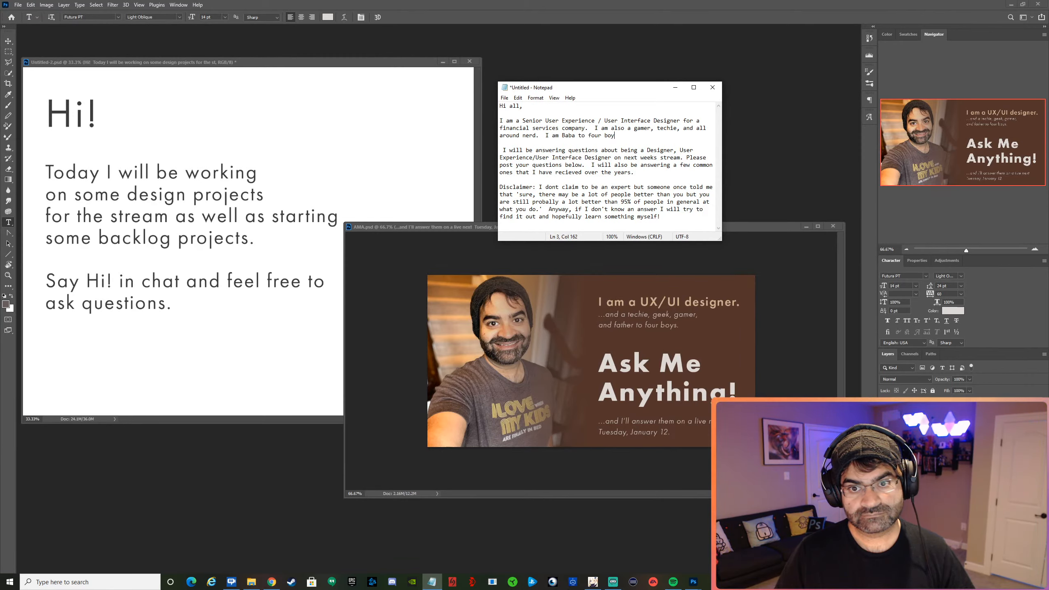
text(s under the)
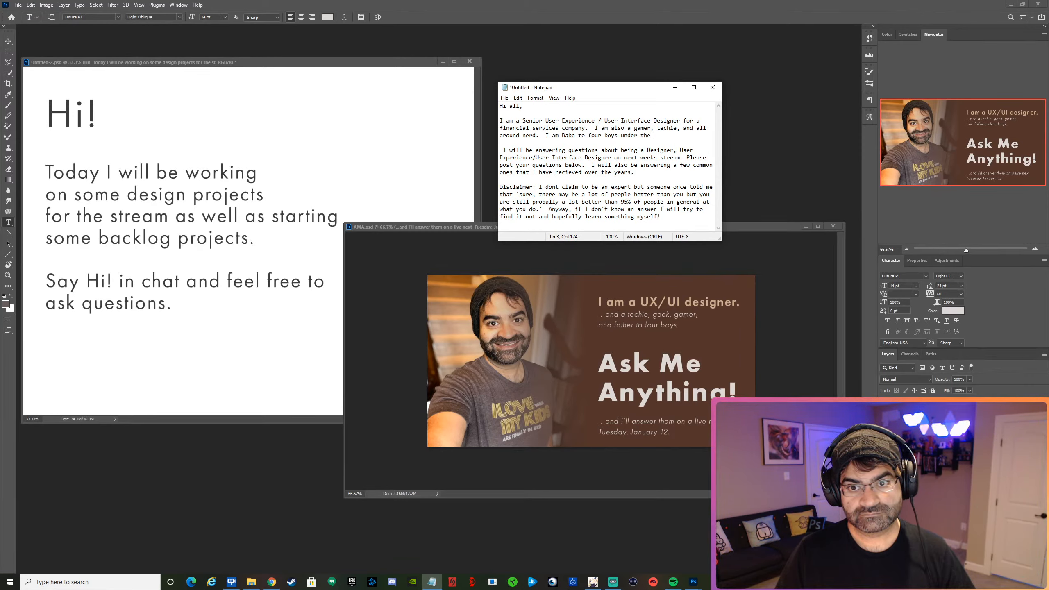
text( age of)
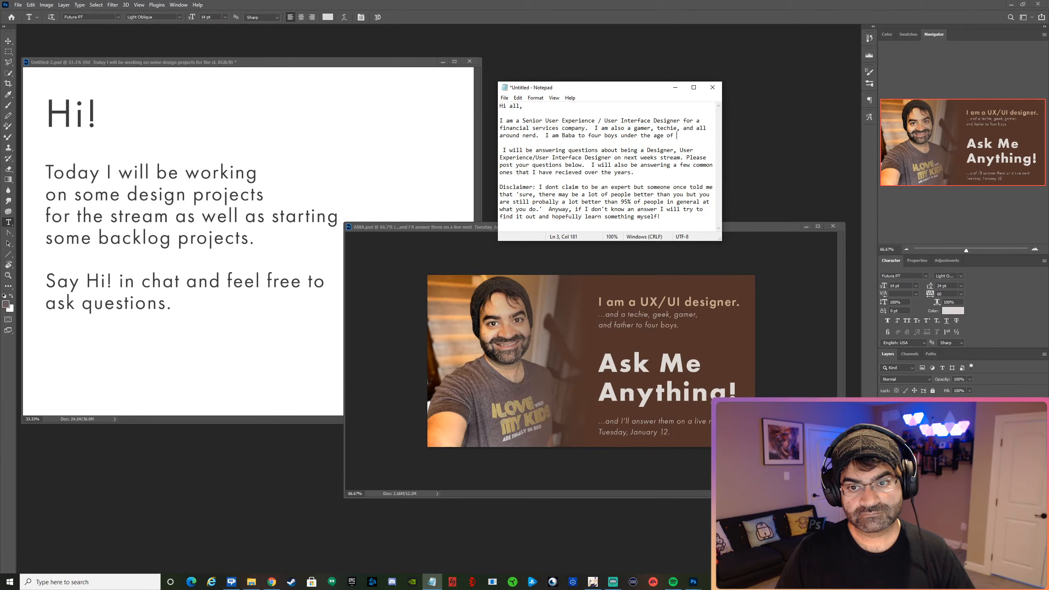
text( 12)
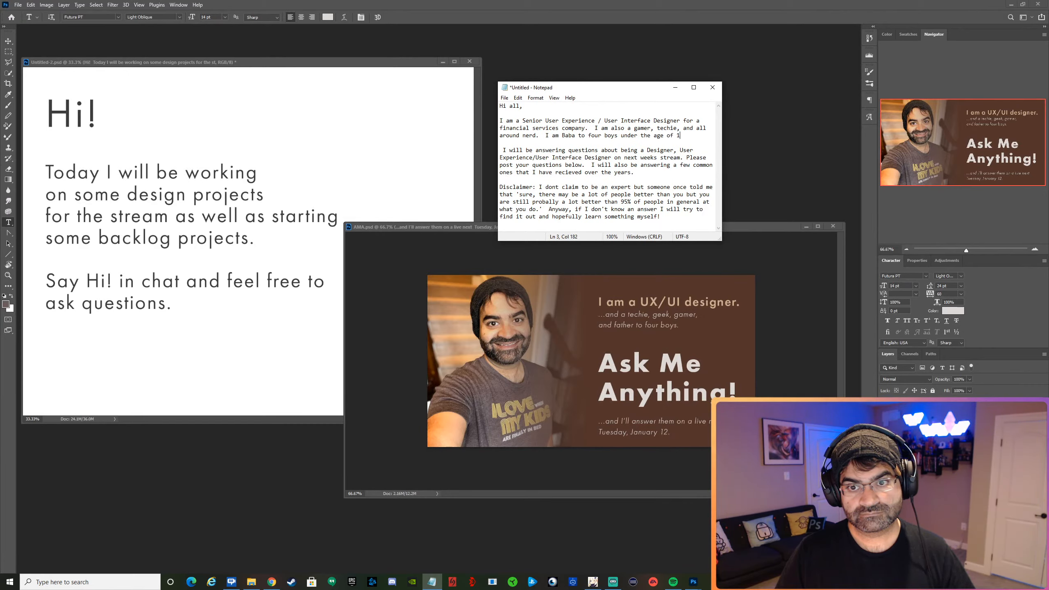
Reword the end of the introduction's last sentence after "four" to "young boys.".
key(BackSpace)
key(BackSpace)
key(BackSpace)
key(BackSpace)
key(BackSpace)
key(BackSpace)
key(BackSpace)
key(BackSpace)
key(BackSpace)
key(BackSpace)
key(BackSpace)
key(BackSpace)
key(BackSpace)
key(BackSpace)
key(BackSpace)
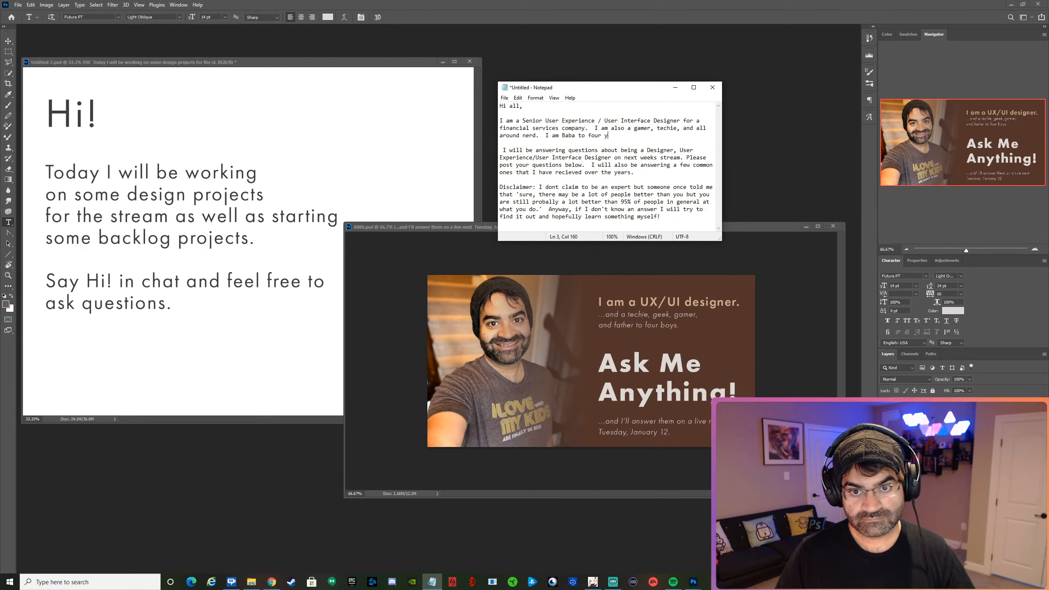
text(r young boys.)
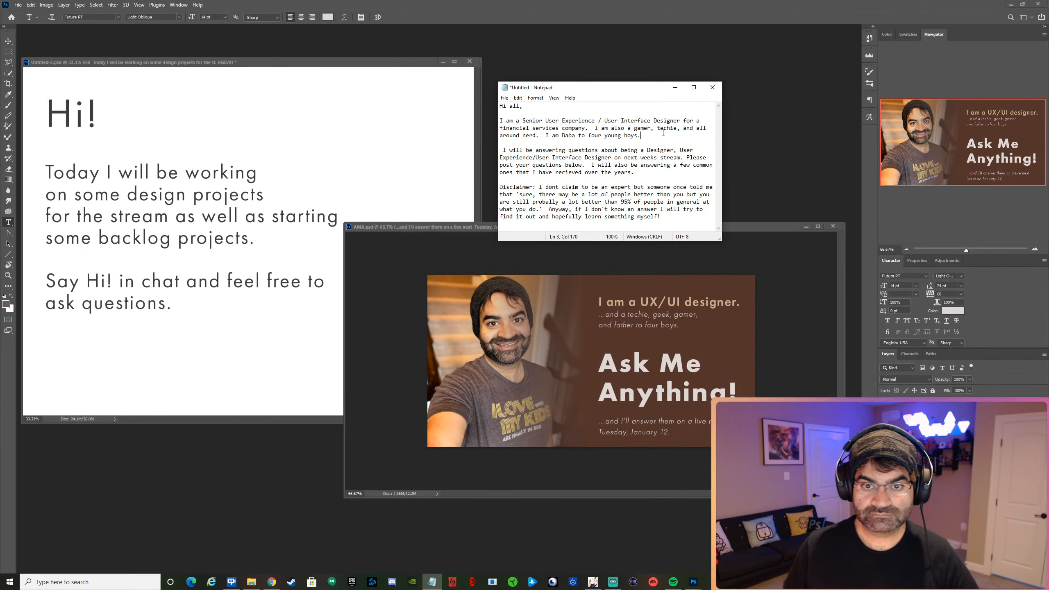
Reword the introduction's last sentence to "I am also a dad to four young boys.".
text(also )
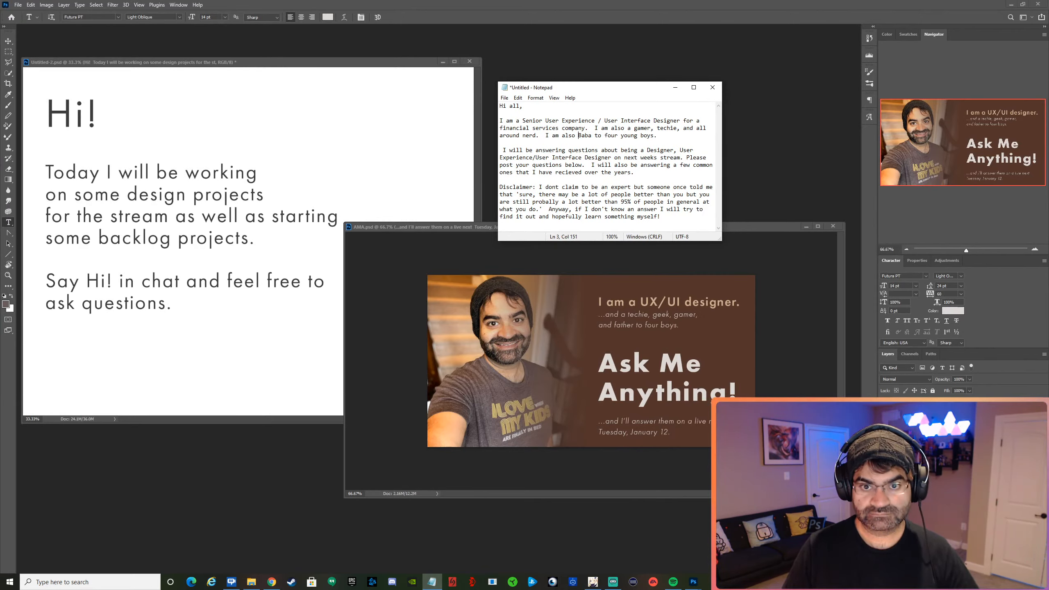
text(a)
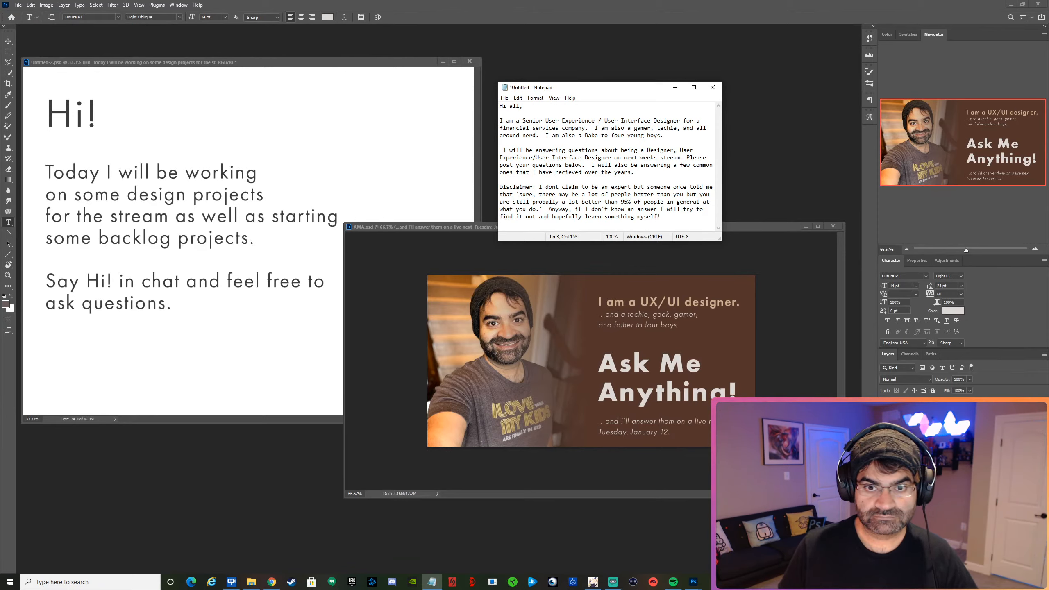
key(shift+Right)
key(shift+Right)
key(shift+Right)
key(shift+Right)
text(da)
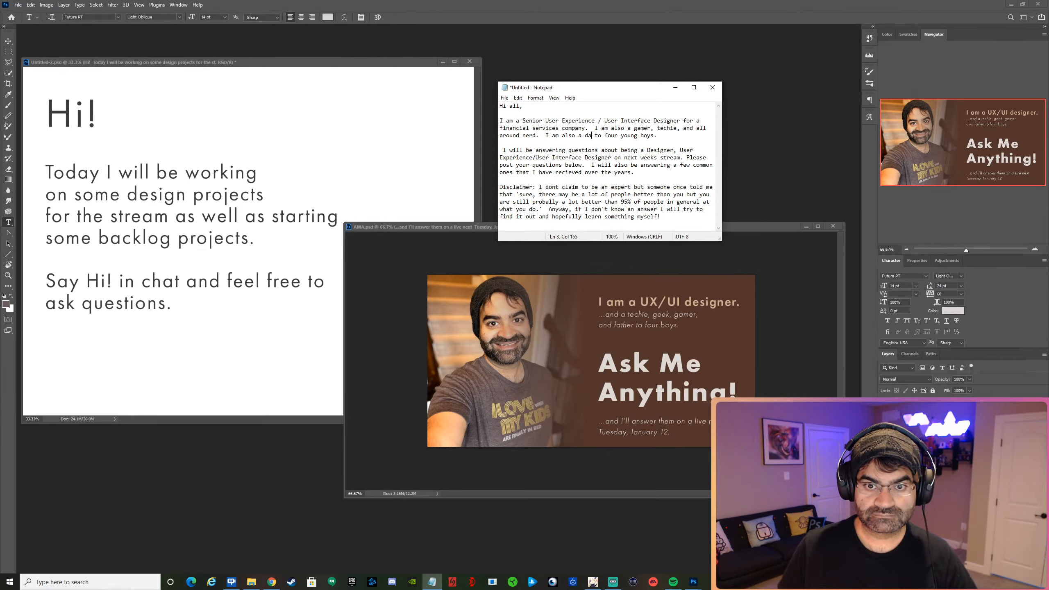
text(d)
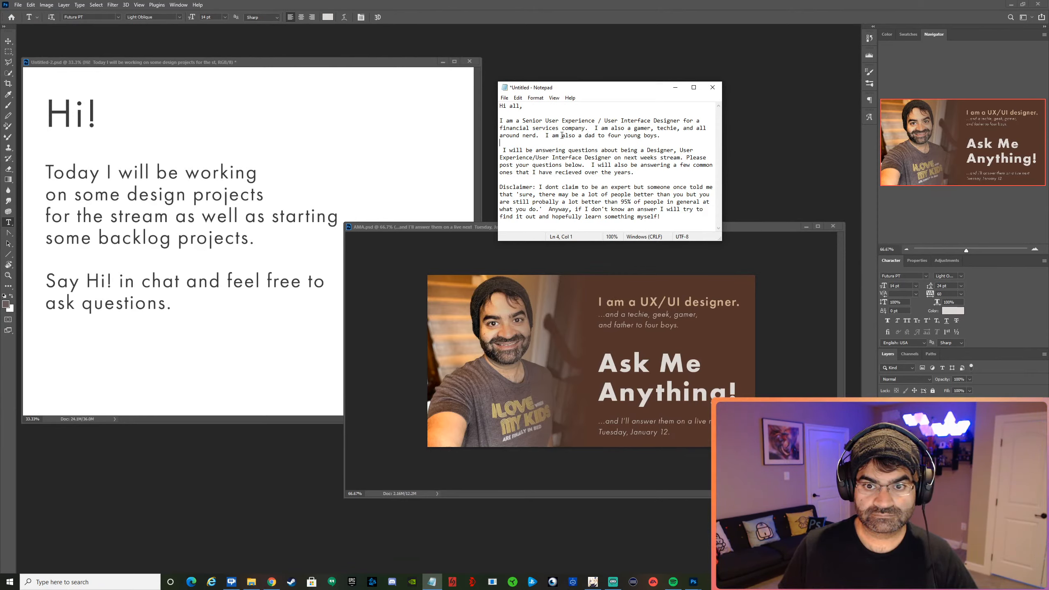
Delete the text from "I will be answering questions" through "Please post your questions below." and join the remaining sentence to the introduction.
key(shift+Down)
key(shift+Down)
key(shift+Down)
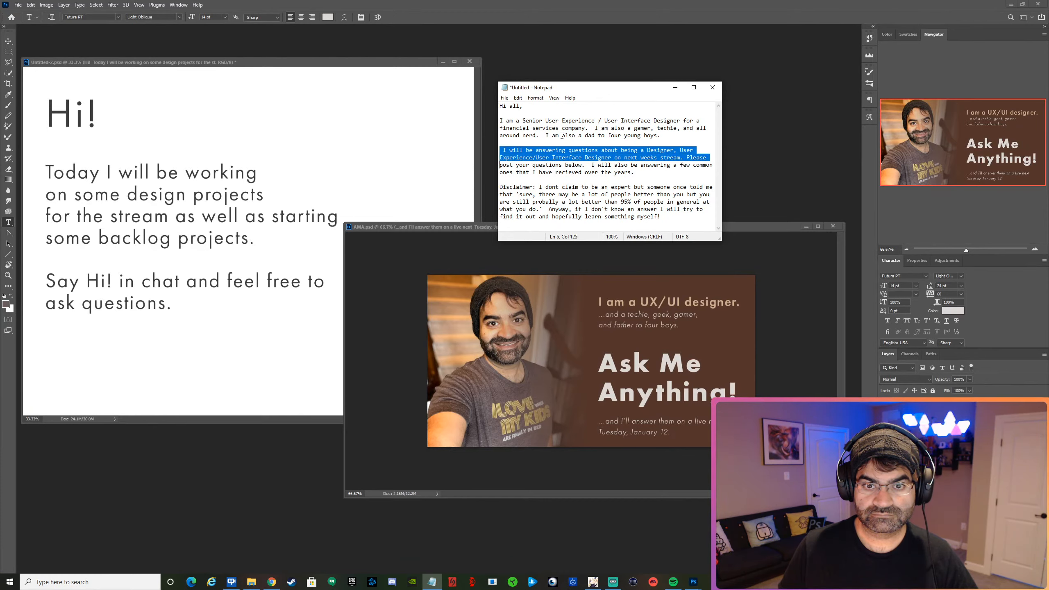
key(shift+Left)
key(shift+Left)
key(shift+Left)
key(shift+Left)
key(shift+Left)
key(shift+Left)
key(shift+Left)
key(shift+Left)
key(shift+Left)
key(shift+Left)
key(shift+Left)
key(shift+Left)
key(shift+Left)
key(shift+Left)
key(shift+Left)
key(shift+Left)
key(shift+Left)
key(shift+Left)
key(shift+Left)
key(shift+Left)
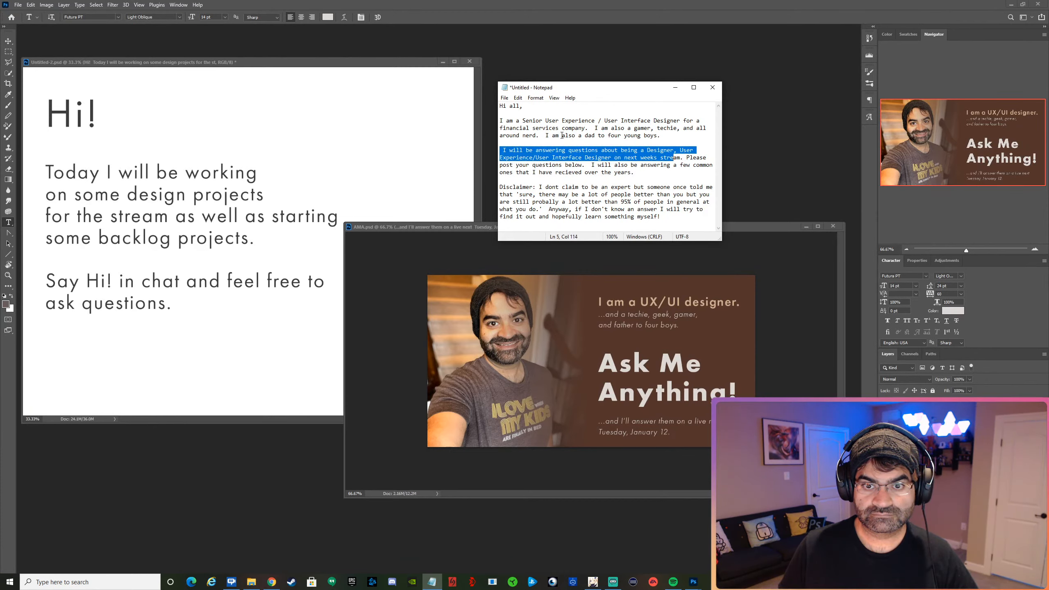
key(shift+Down)
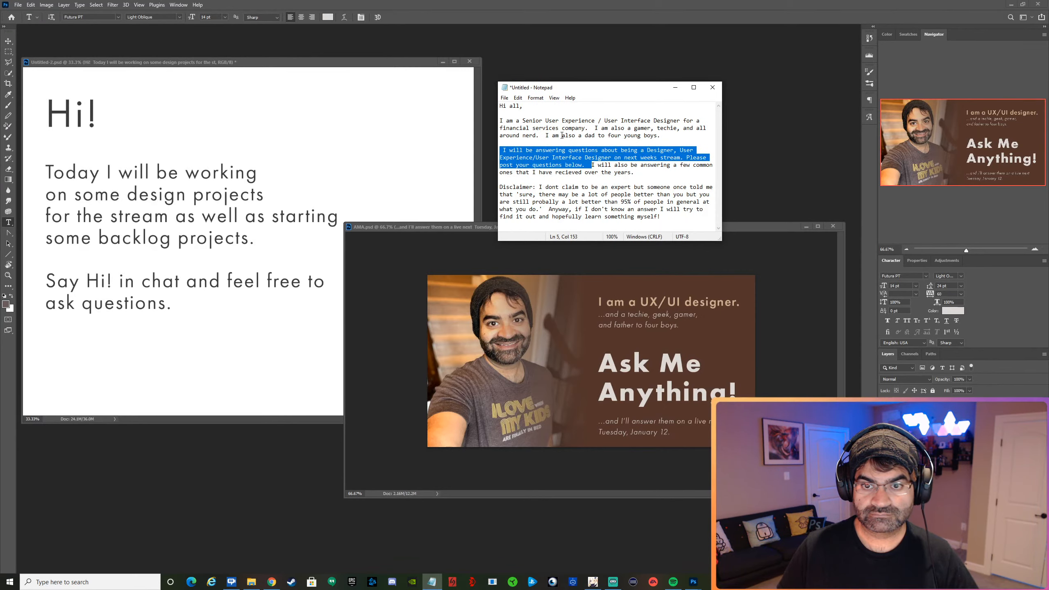
key(BackSpace)
key(BackSpace)
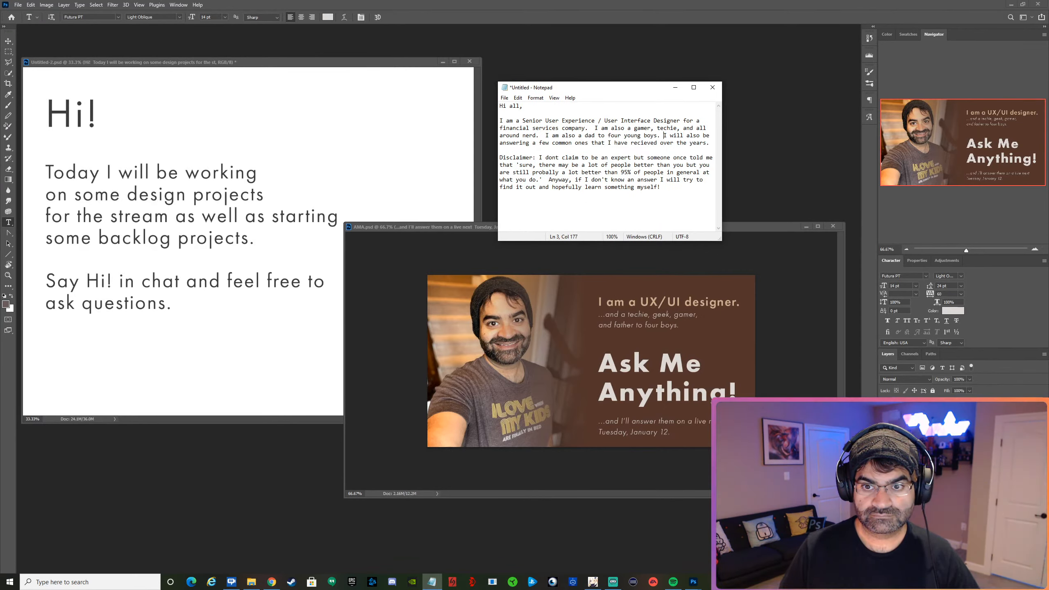
Insert "And I would like to answer any question you have on any of the above live on next weeks stream." after "young boys.".
text(And )
text( would li)
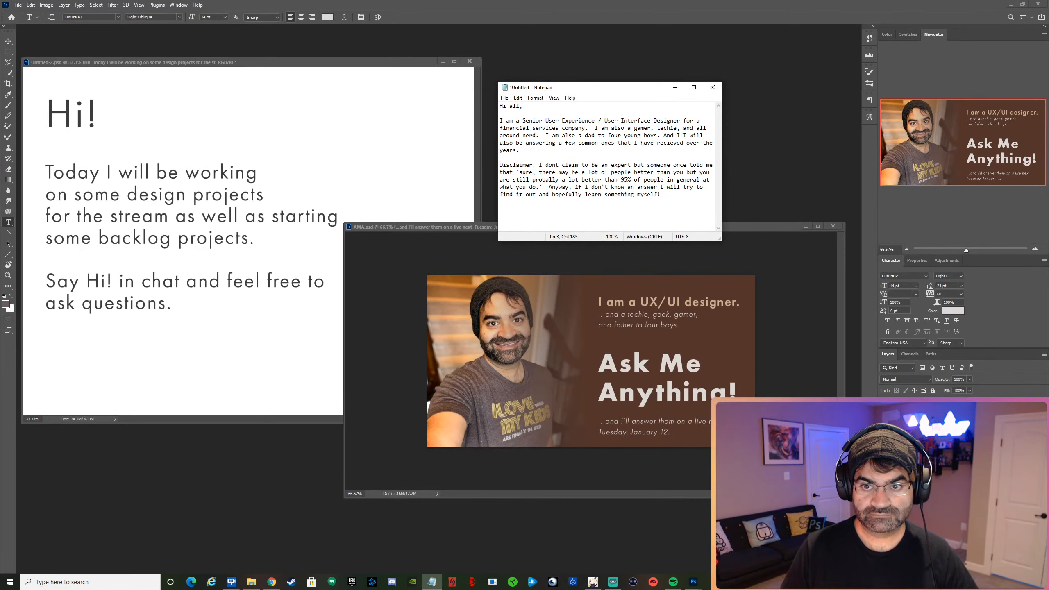
text(ke to answer)
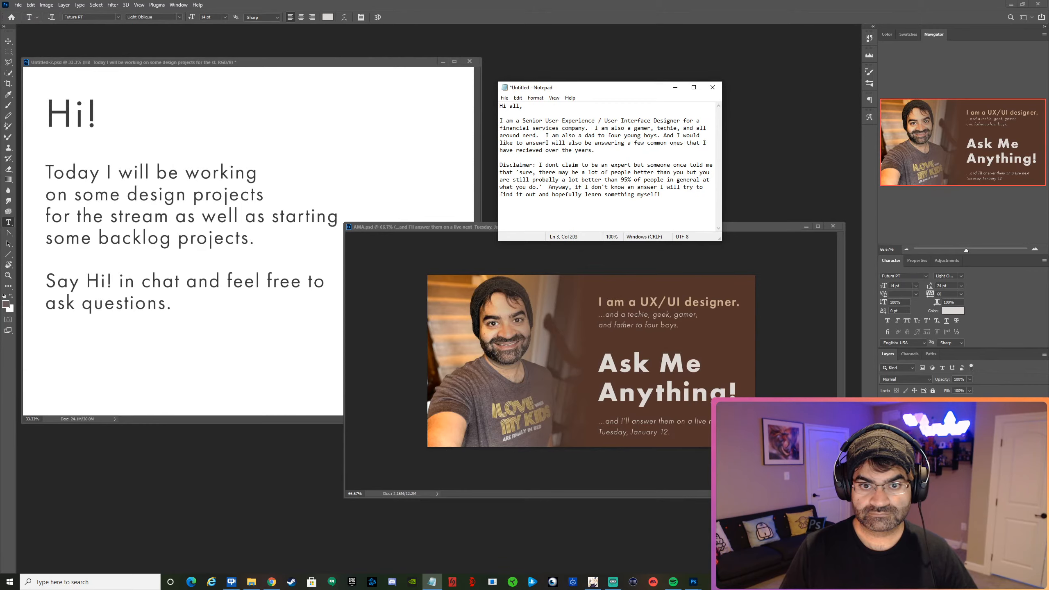
text( any )
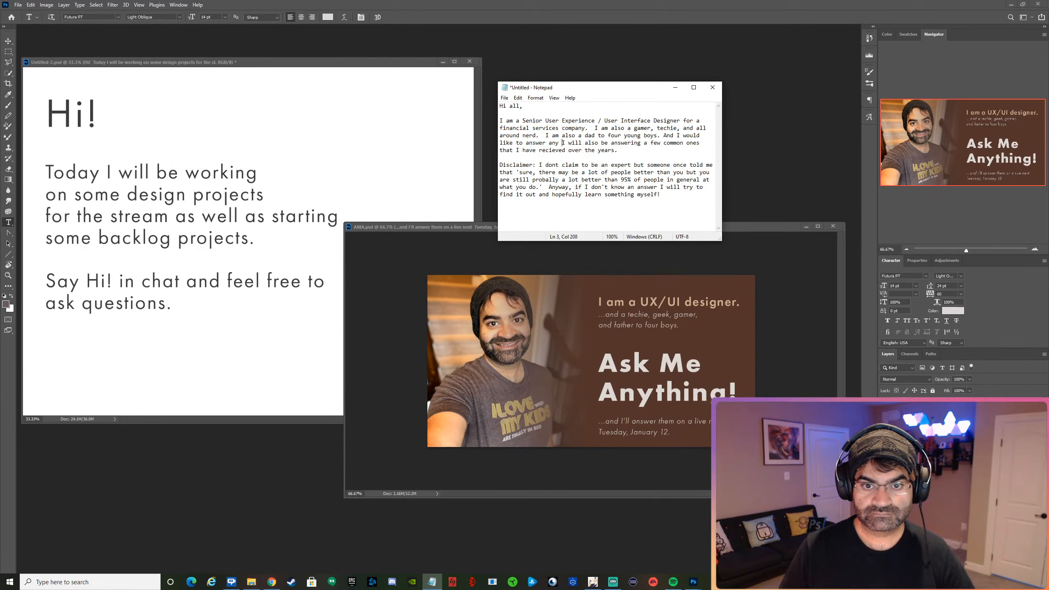
text(question you)
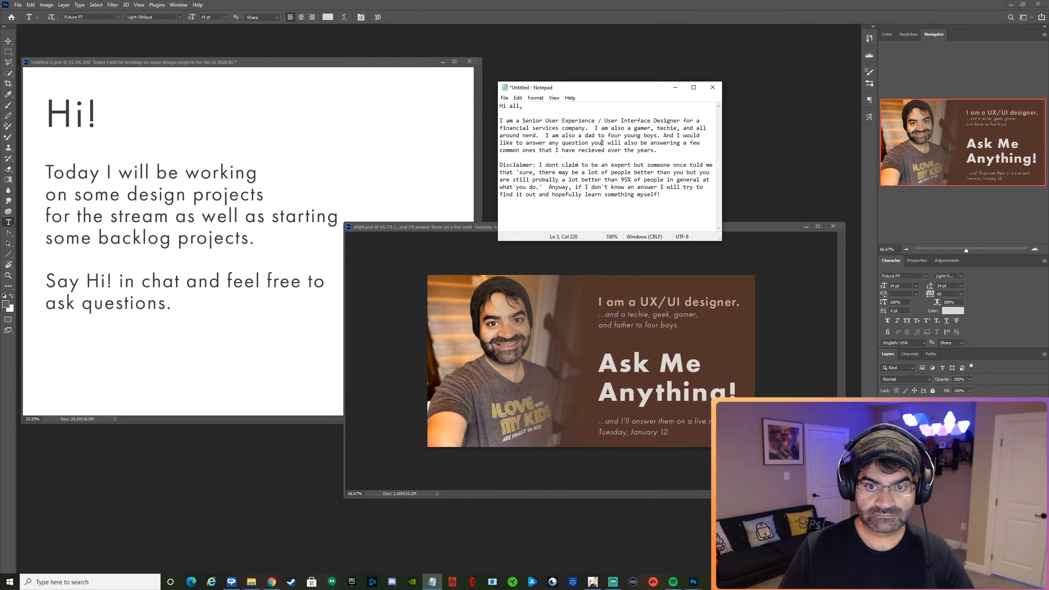
text( have )
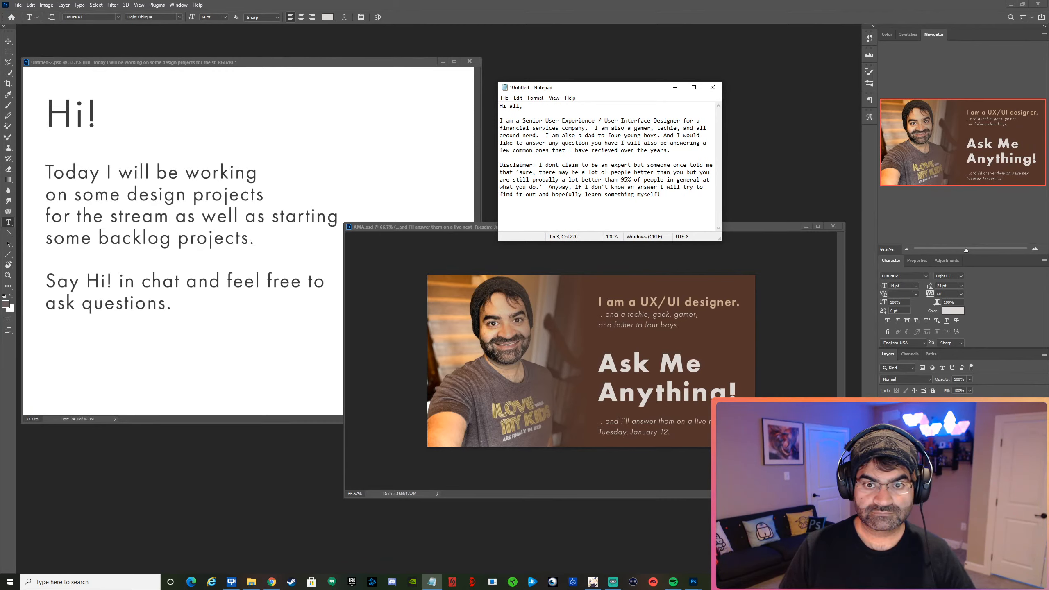
text( on)
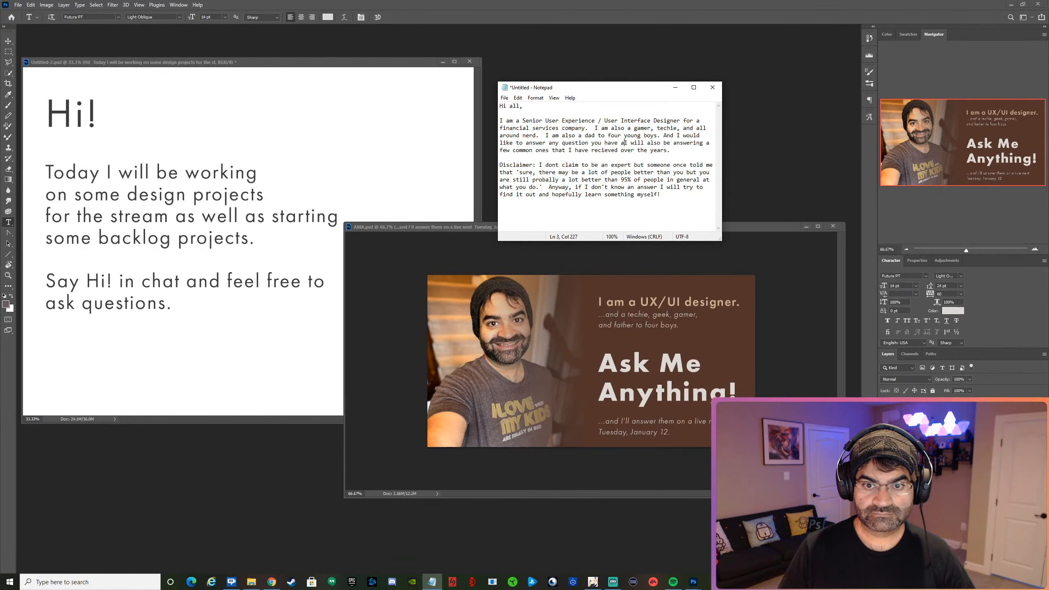
text( an)
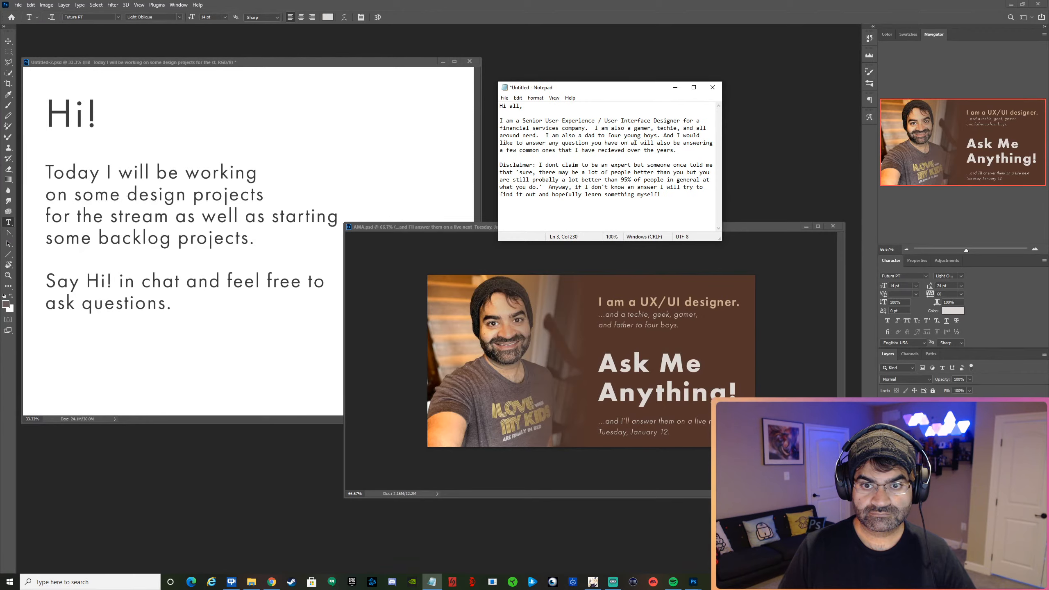
text(y of the abov)
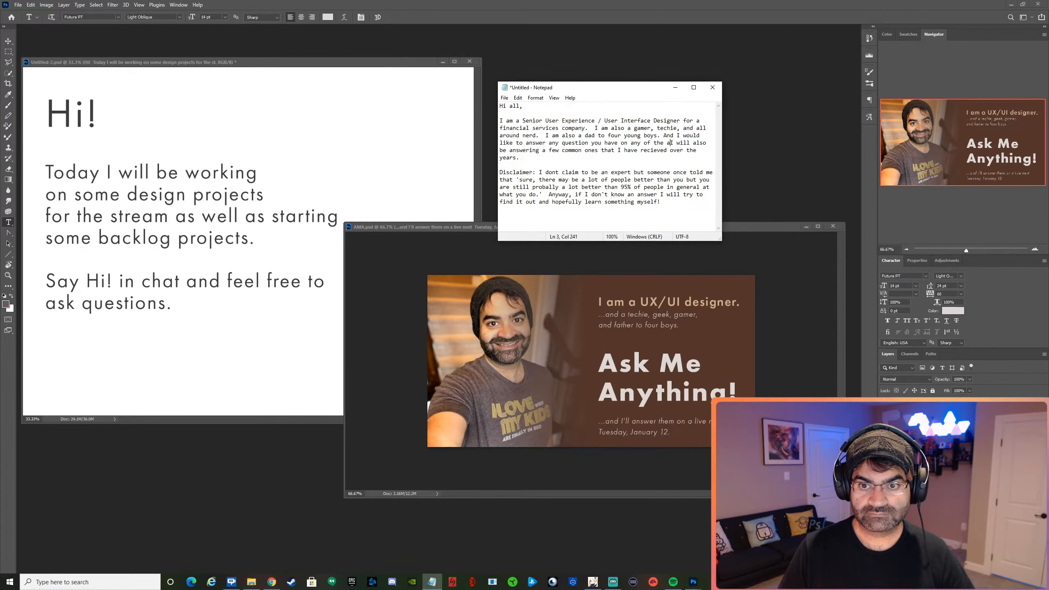
text(e )
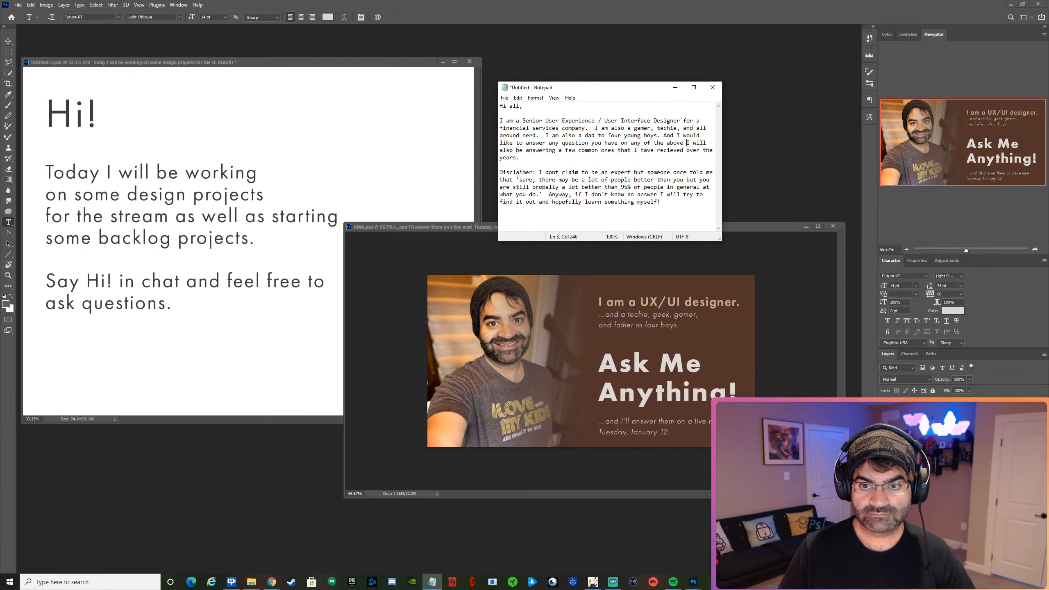
text(live on next weeks )
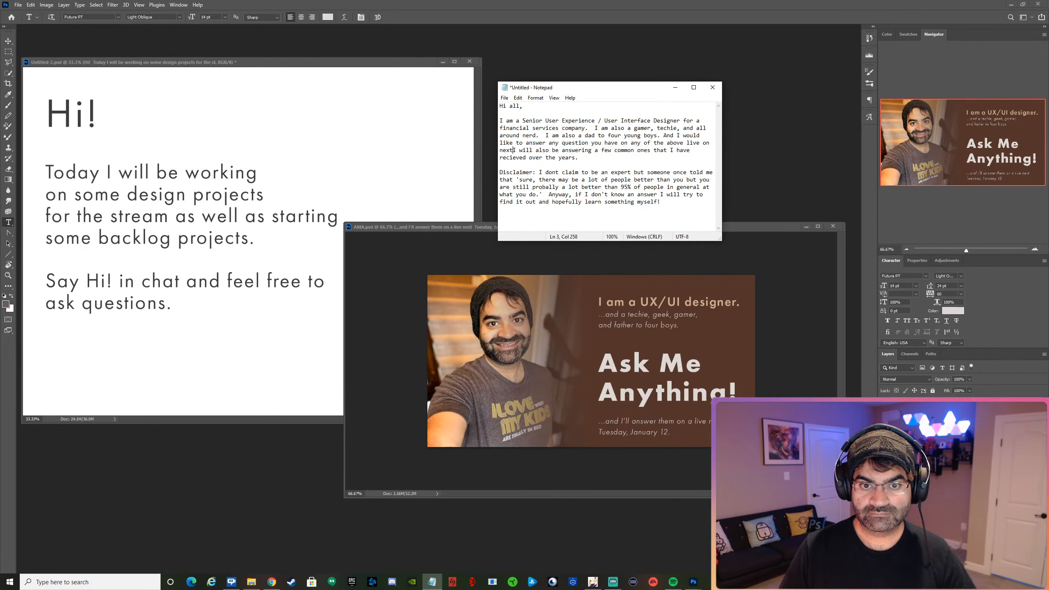
text(stream.)
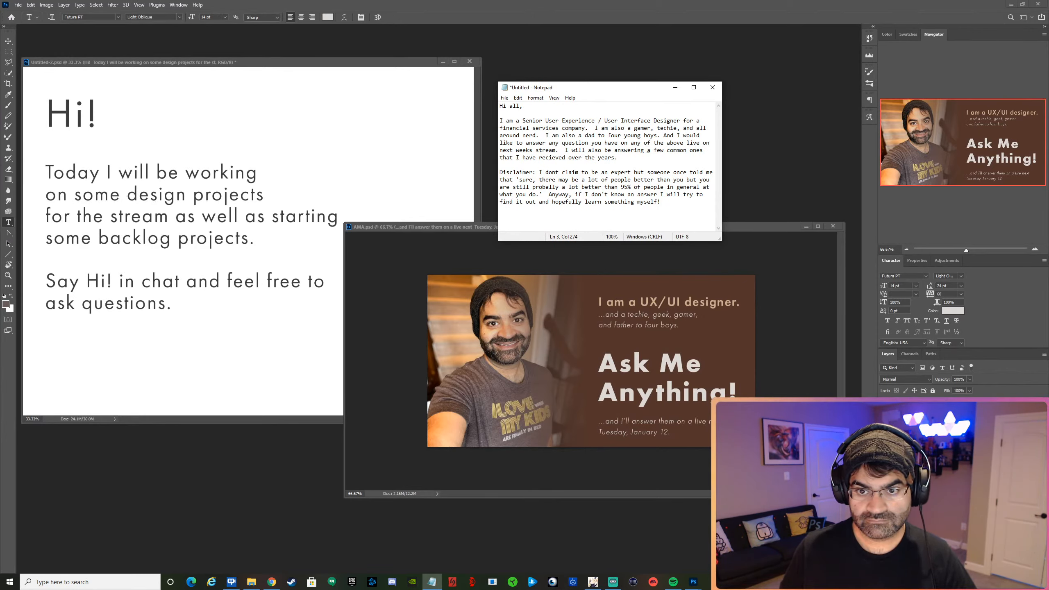
Shorten the job title to "User Experience/Interface Designer" and add "scout den-leader," after "gamer," in the introduction.
drag(648, 150, 616, 153)
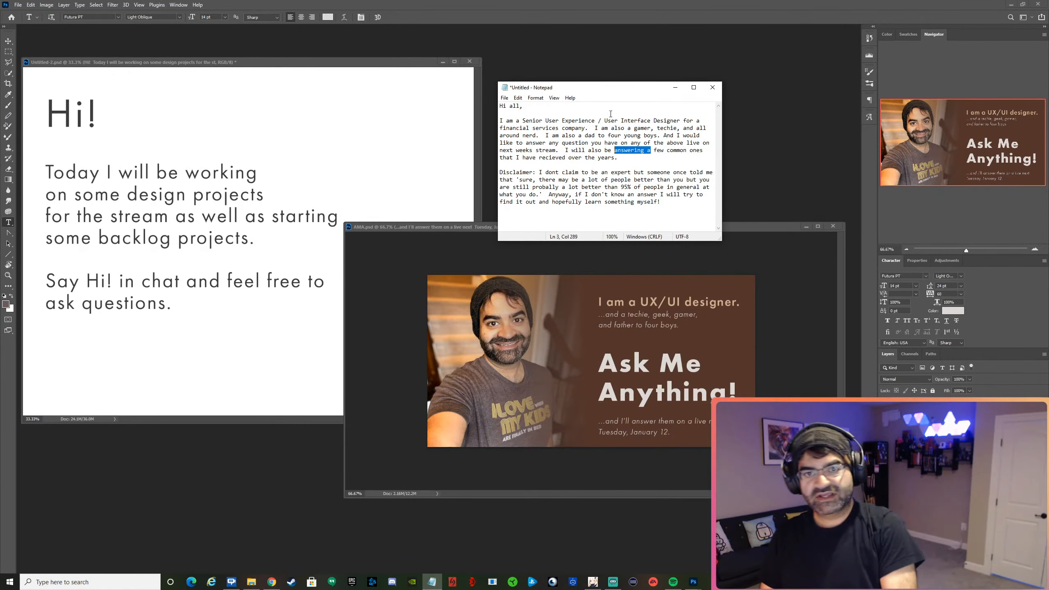
text(/)
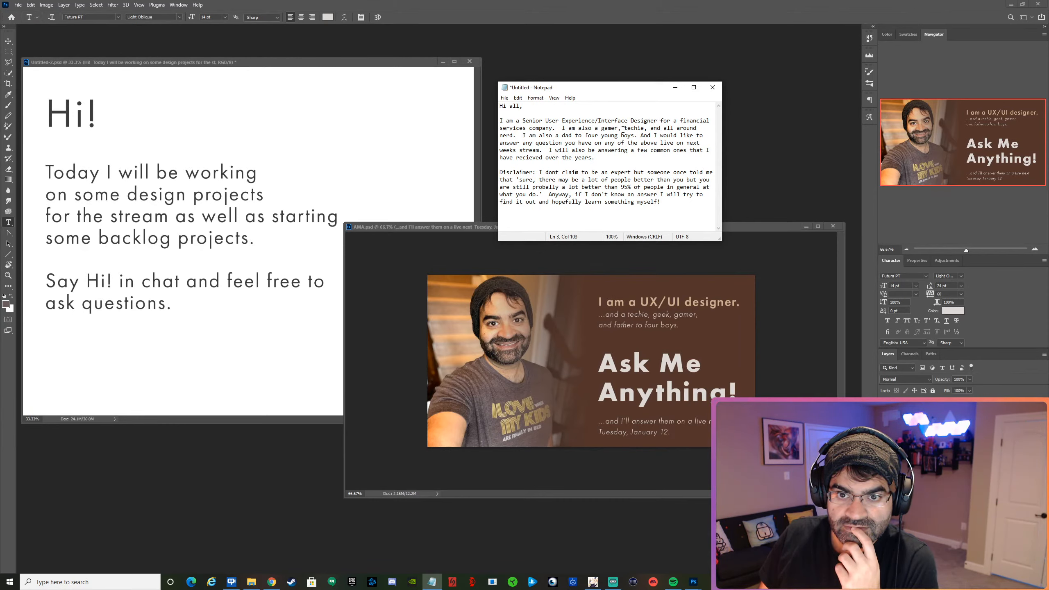
text(scou )
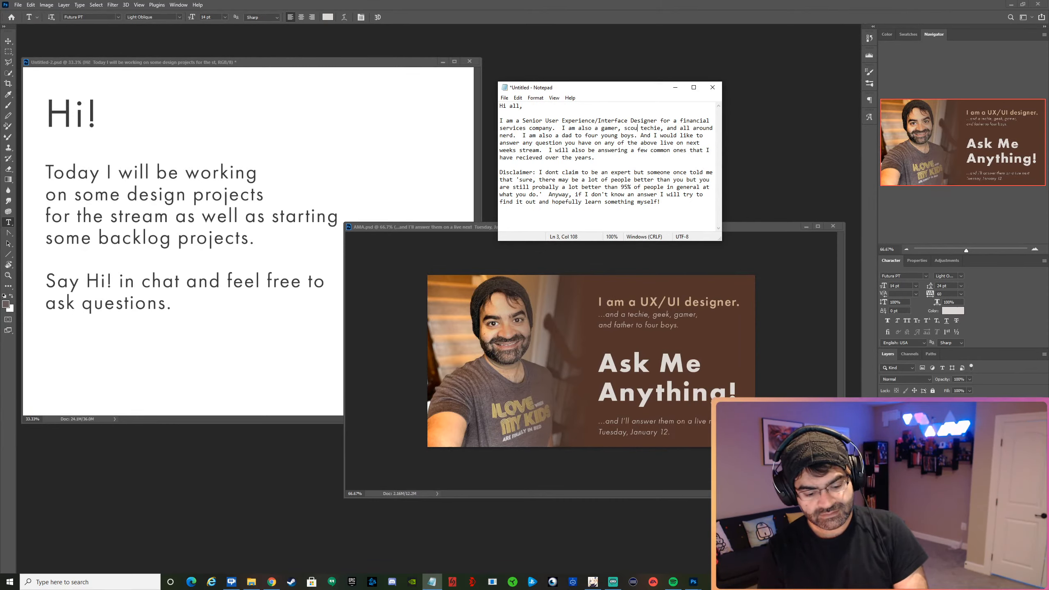
text(t den lead)
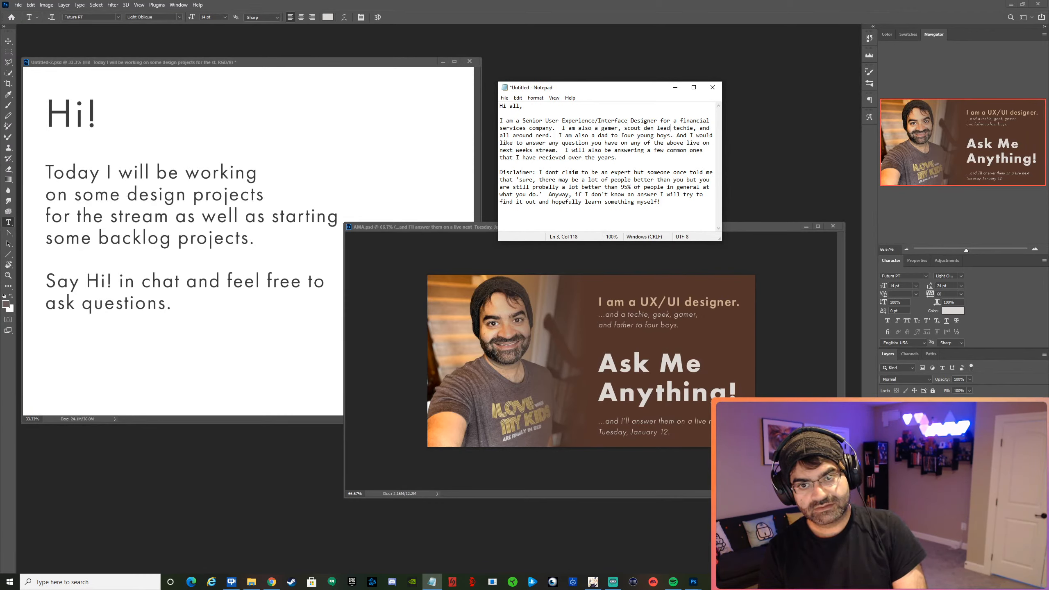
text(er,)
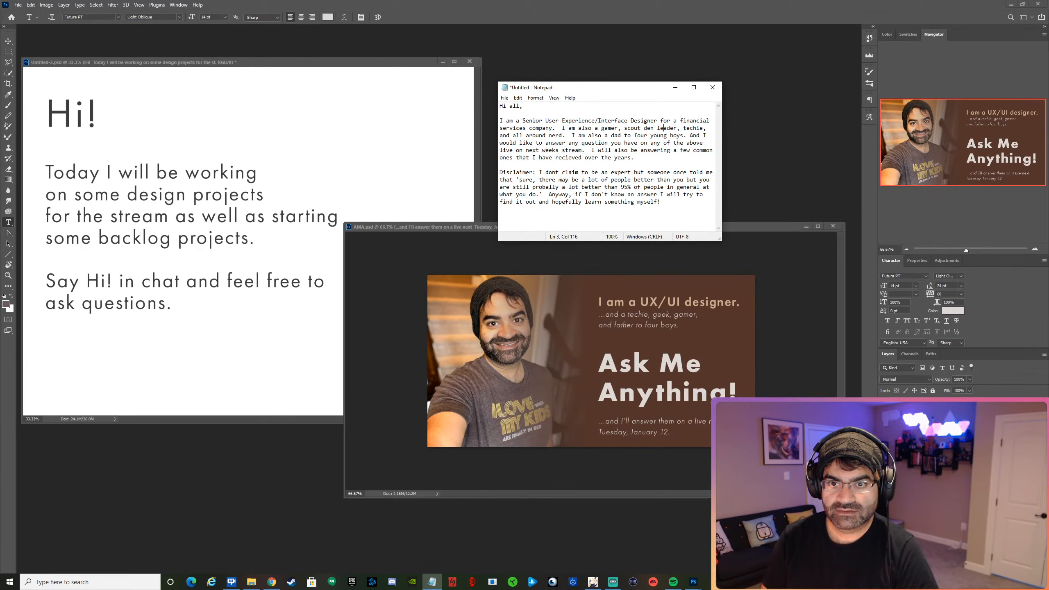
click(658, 129)
key(BackSpace)
text(-)
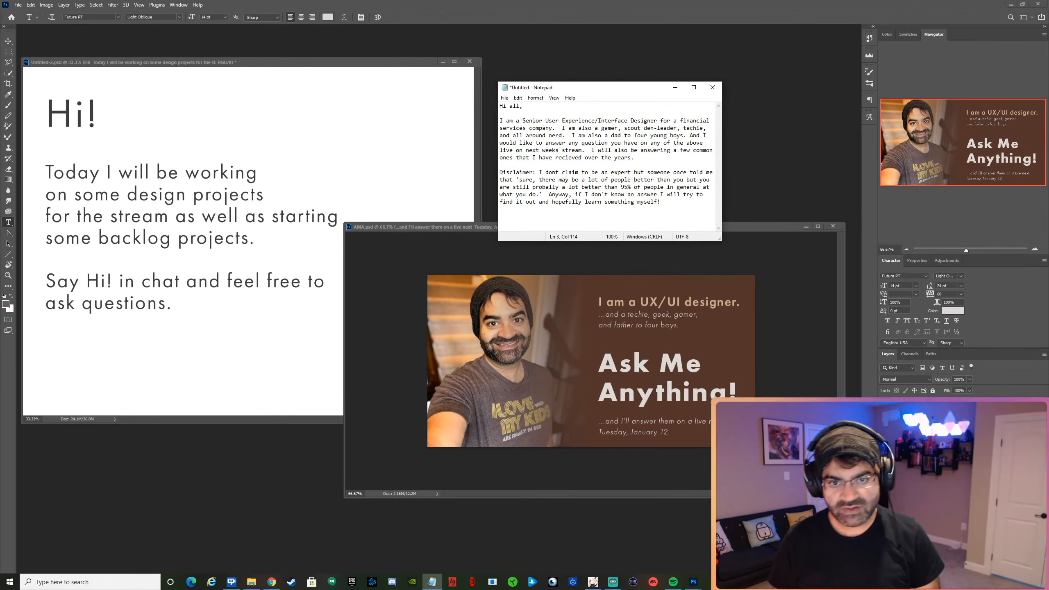
Insert "during" before "live on next weeks stream" in the introduction.
click(711, 140)
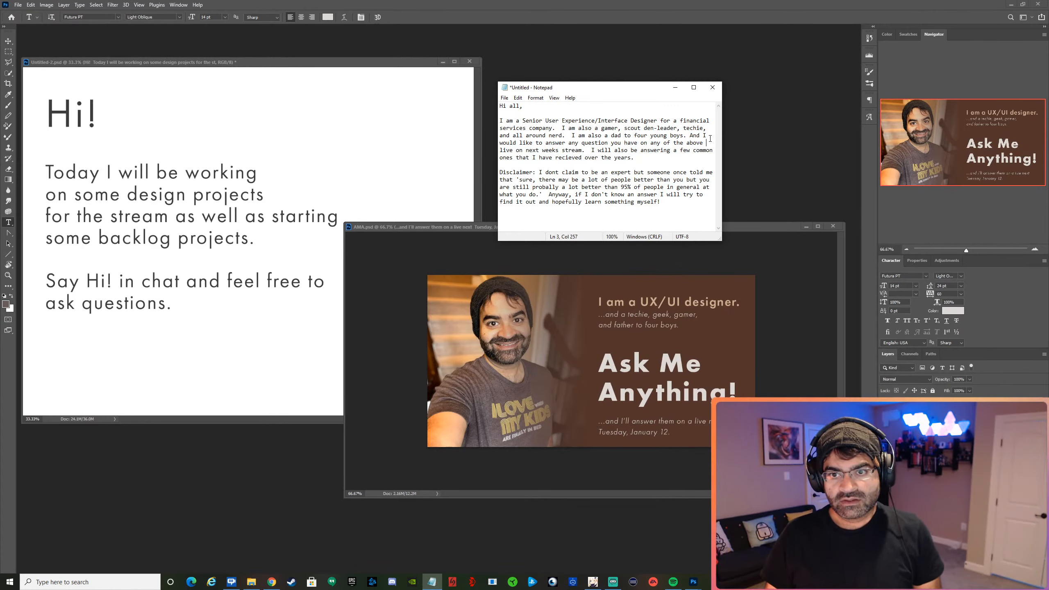
text(durin)
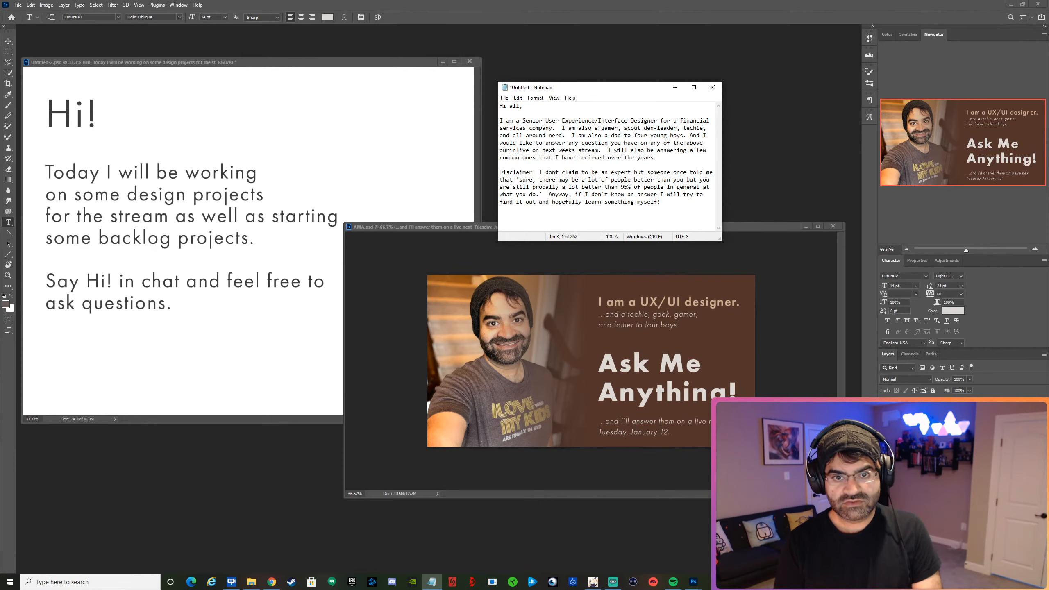
text(g)
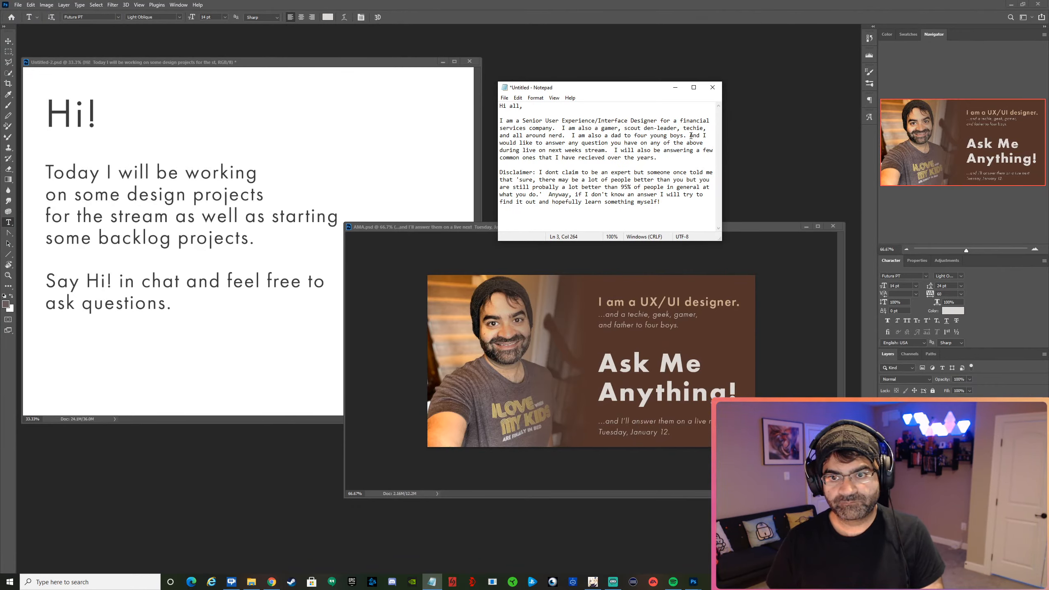
Replace the "And I would like to answer any question" sentence with blank lines, starting a separate paragraph below the introduction.
drag(690, 136, 613, 149)
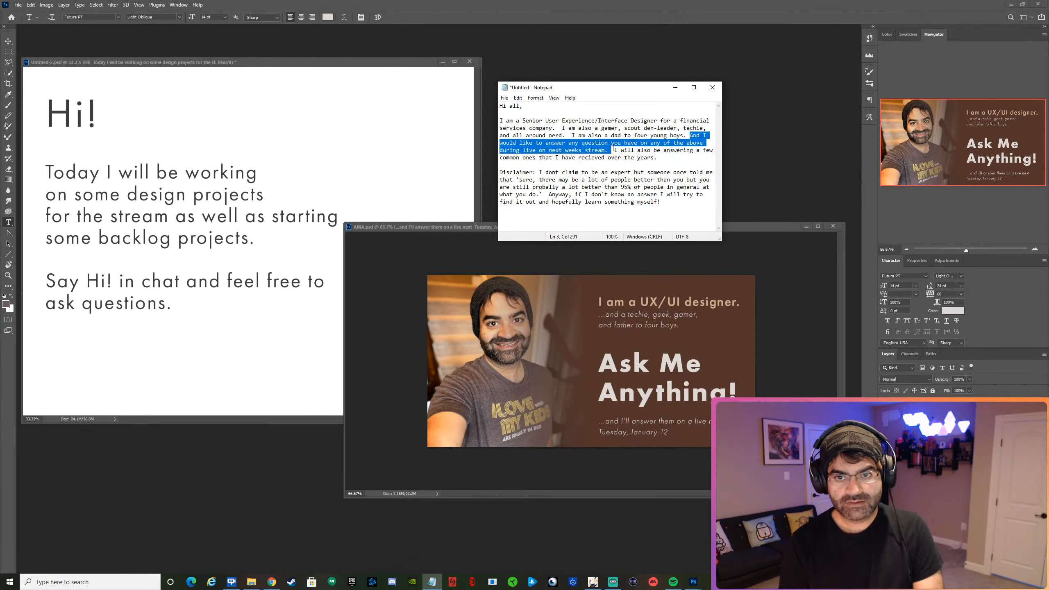
key(Return)
key(Return)
key(Return)
key(Up)
key(Up)
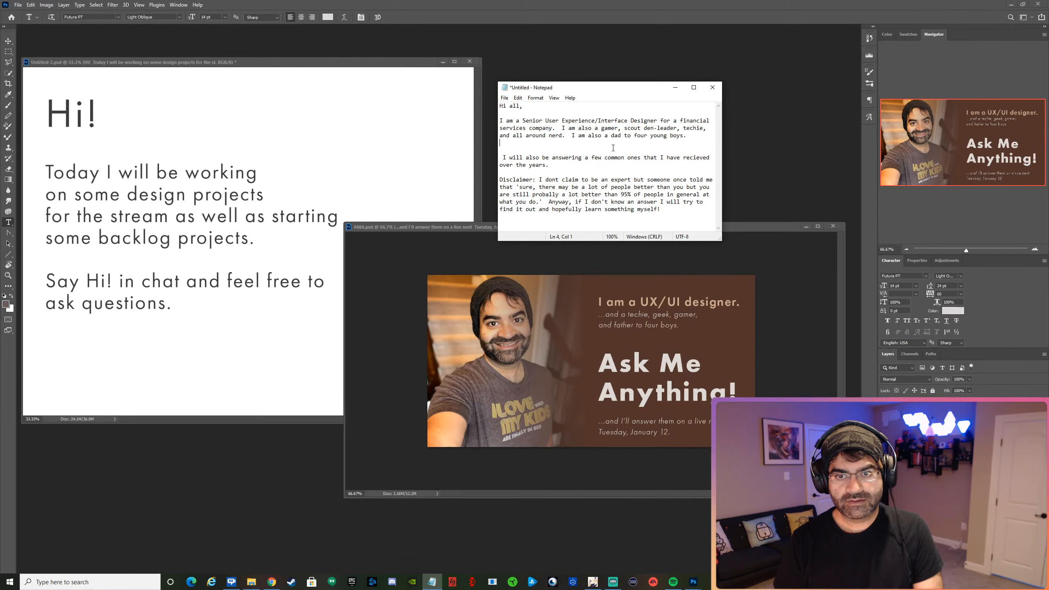
key(Return)
Write "Post your questions about any of the above and I'll answer them on next weeks stream." as a paragraph below the introduction.
text(Pos)
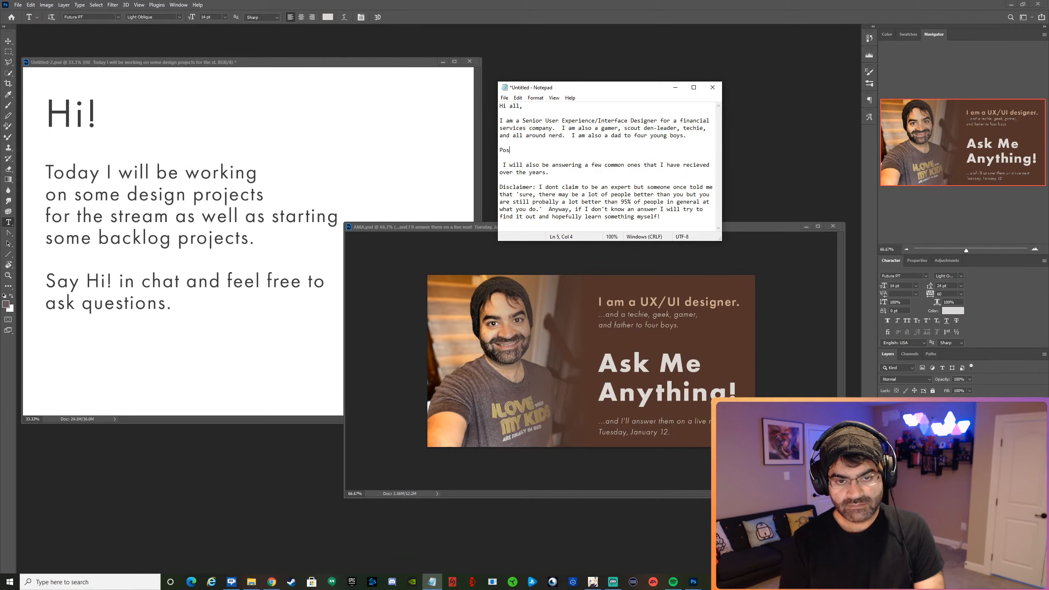
text(t your questi)
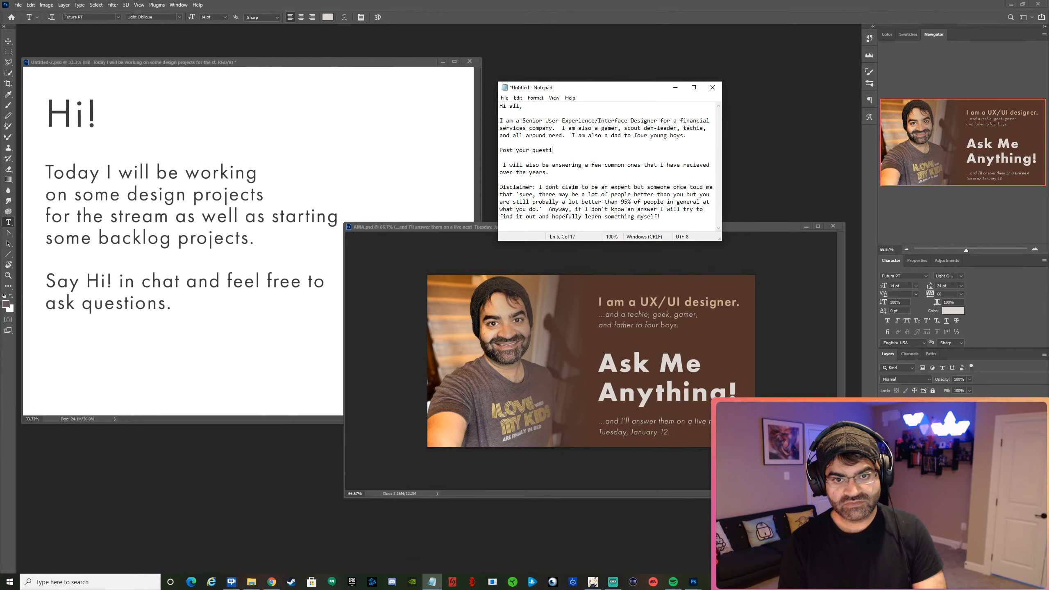
text(ons about any of the)
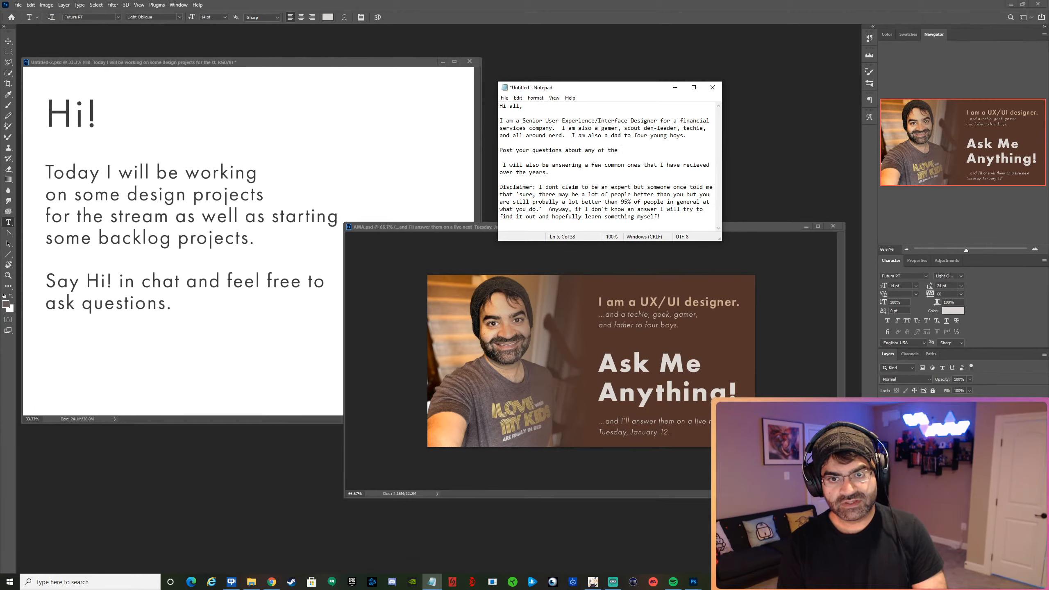
text( above and I'll an)
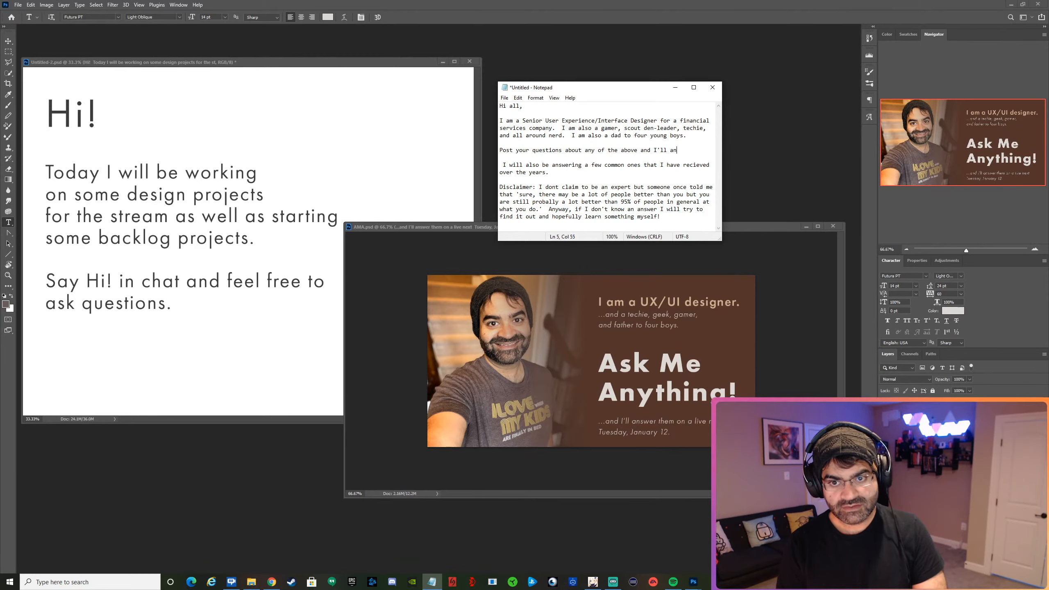
text(swer them on )
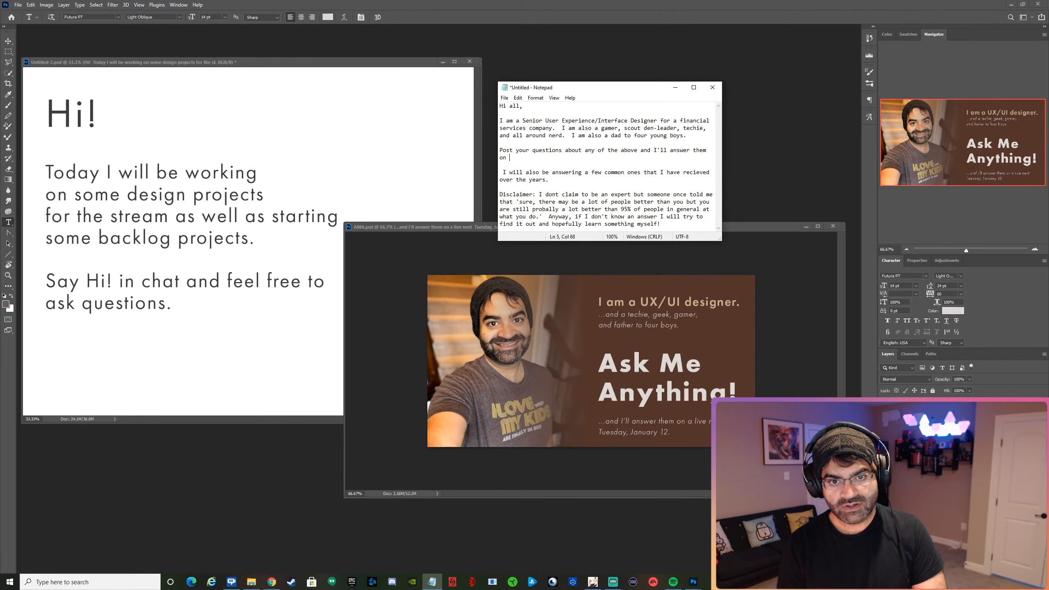
text(next weeks stream.)
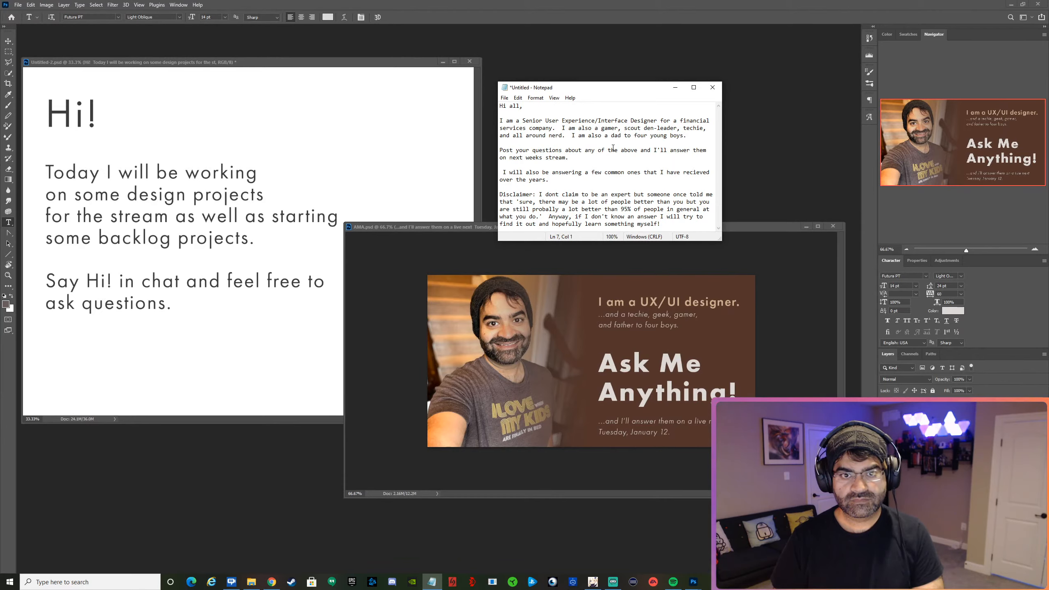
Join the common-questions sentence to the call for questions, replacing "I will also be answering" with "in addition to".
key(shift+Right)
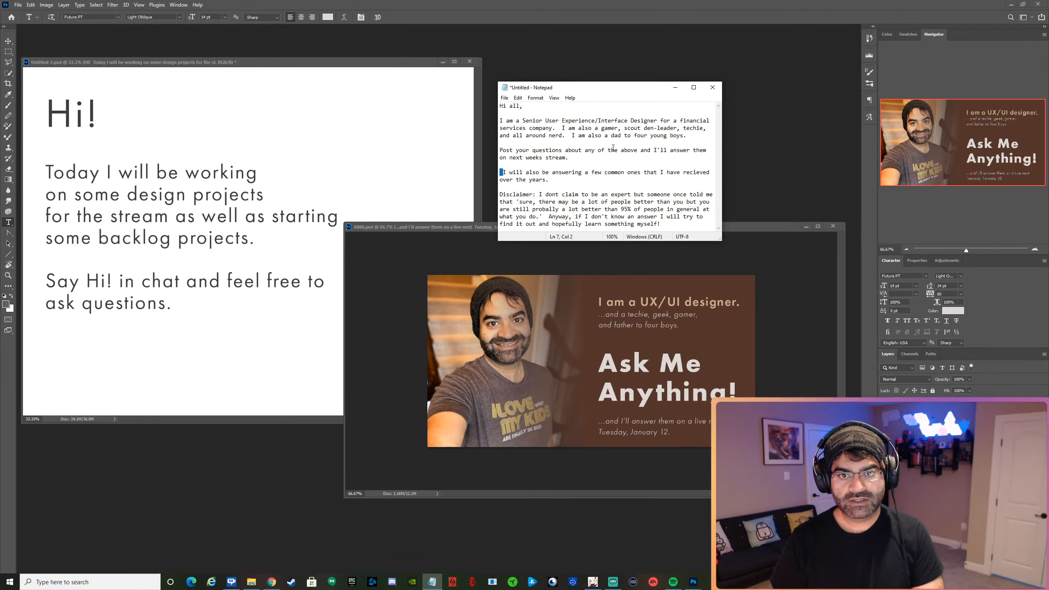
key(shift+Right)
key(shift+Right)
key(shift+Right)
key(shift+Right)
key(shift+Right)
key(shift+Right)
key(shift+Right)
key(shift+Right)
key(shift+Right)
key(shift+Right)
key(shift+Right)
key(shift+Right)
key(shift+Right)
key(shift+Right)
key(shift+Right)
key(shift+Right)
key(shift+Right)
key(shift+Right)
key(shift+Right)
key(shift+Right)
key(BackSpace)
key(BackSpace)
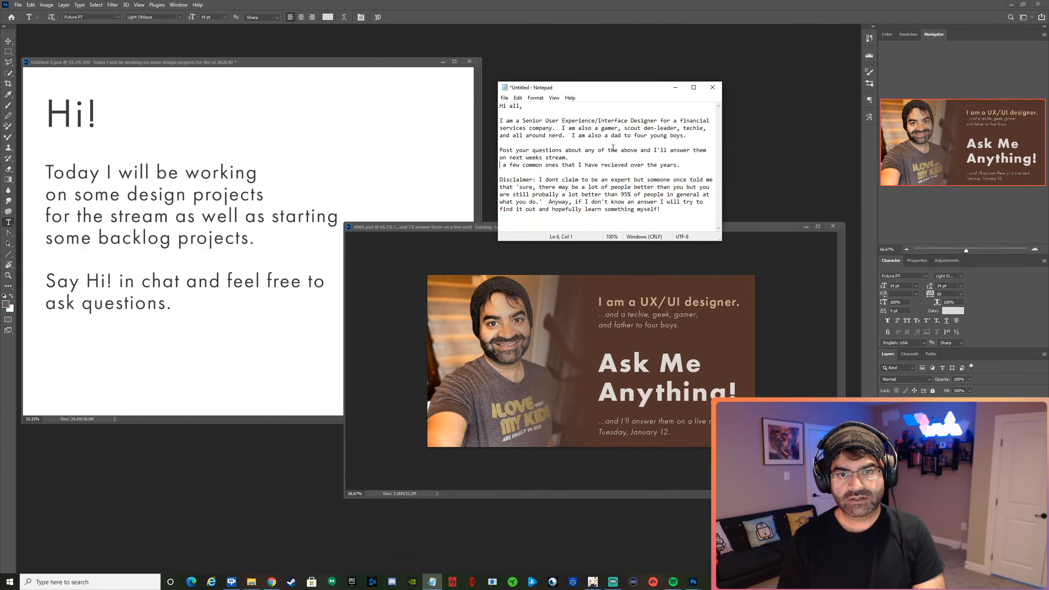
key(BackSpace)
key(BackSpace)
text(in add)
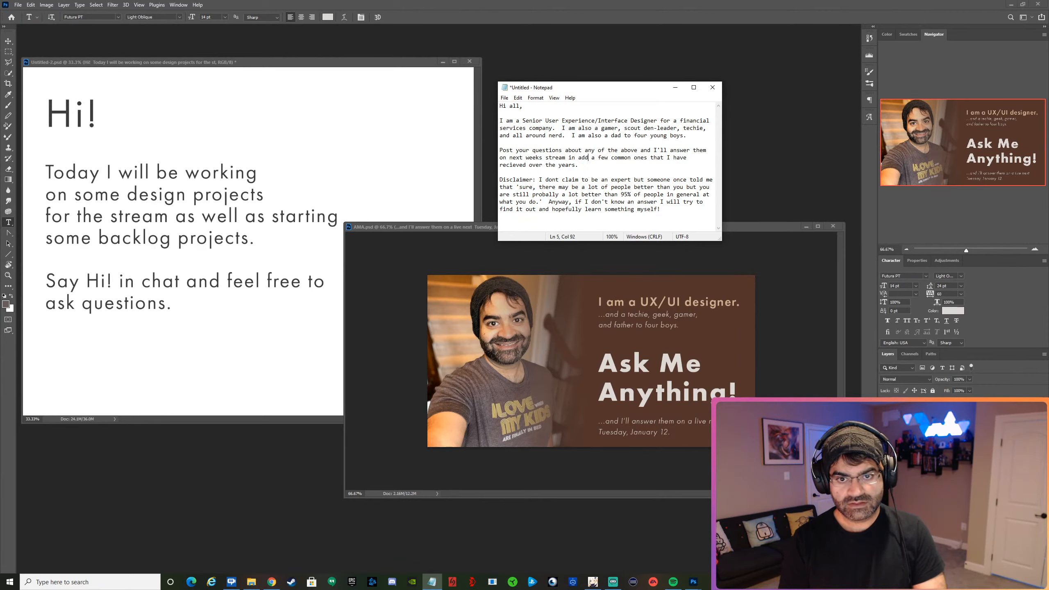
text(ition t)
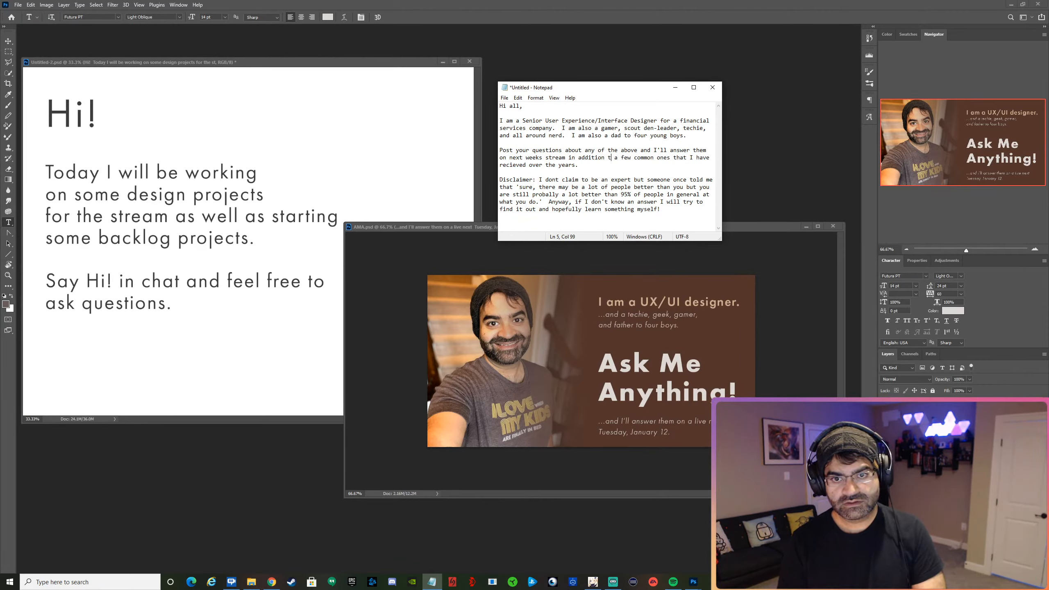
text(o)
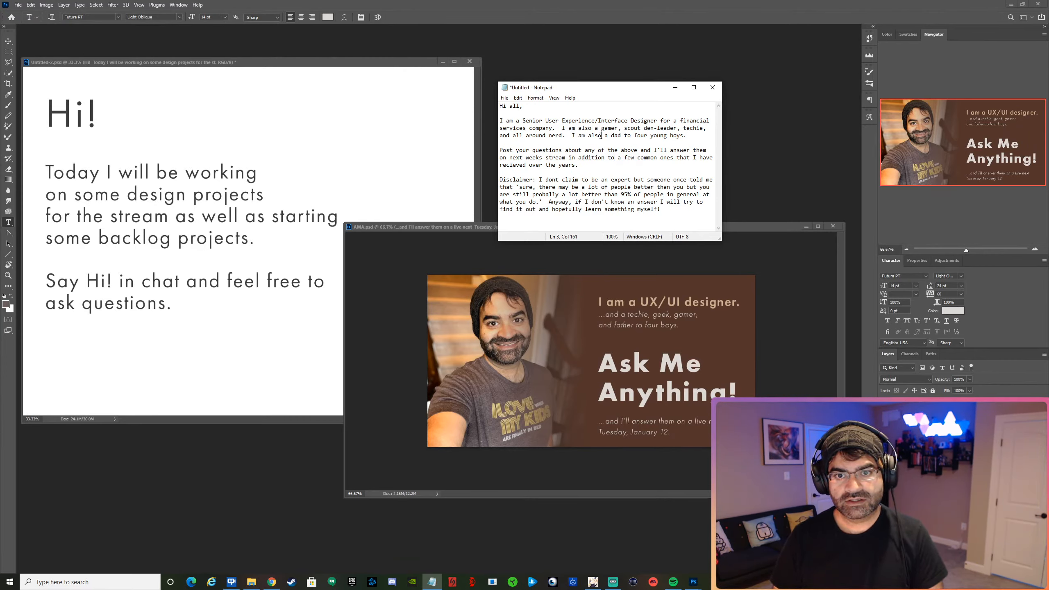
Replace "I am also a dad to" in the introduction with "as well a Father of", continuing the sentence after "nerd".
drag(600, 135, 563, 138)
text(as wel)
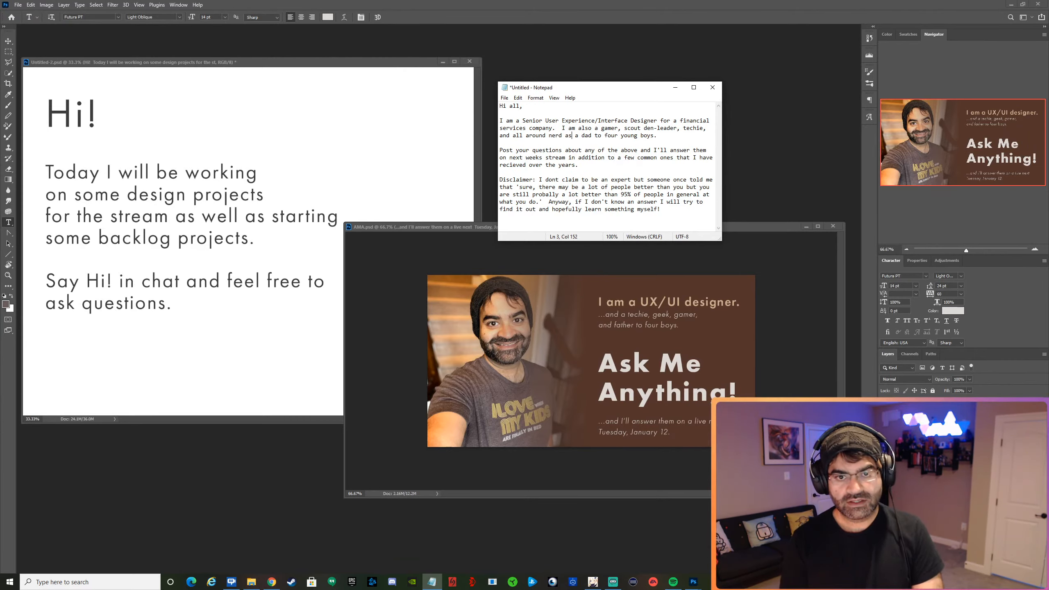
text(l a)
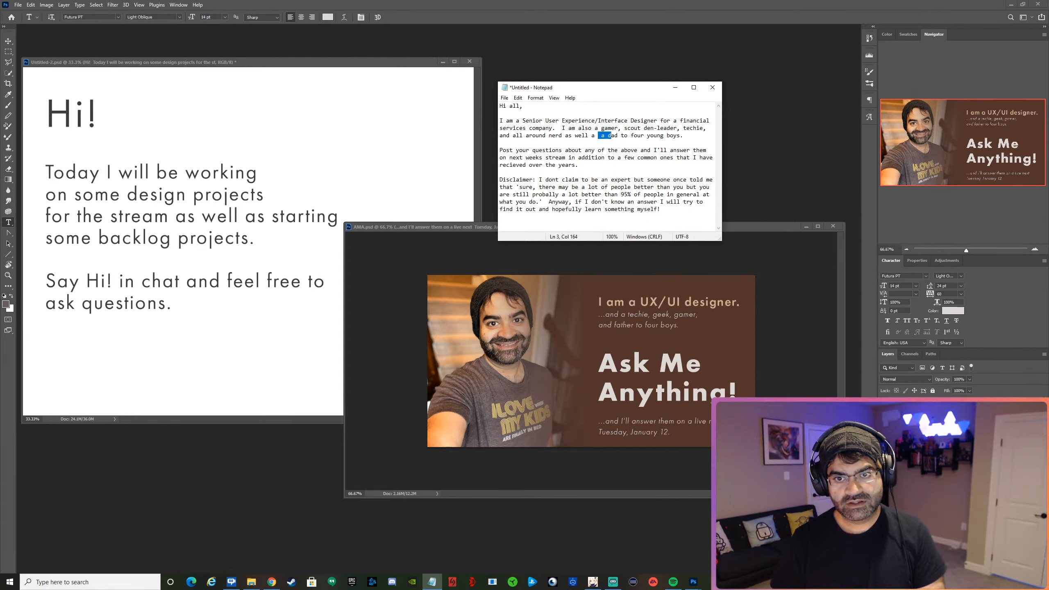
key(shift+Right)
key(shift+Right)
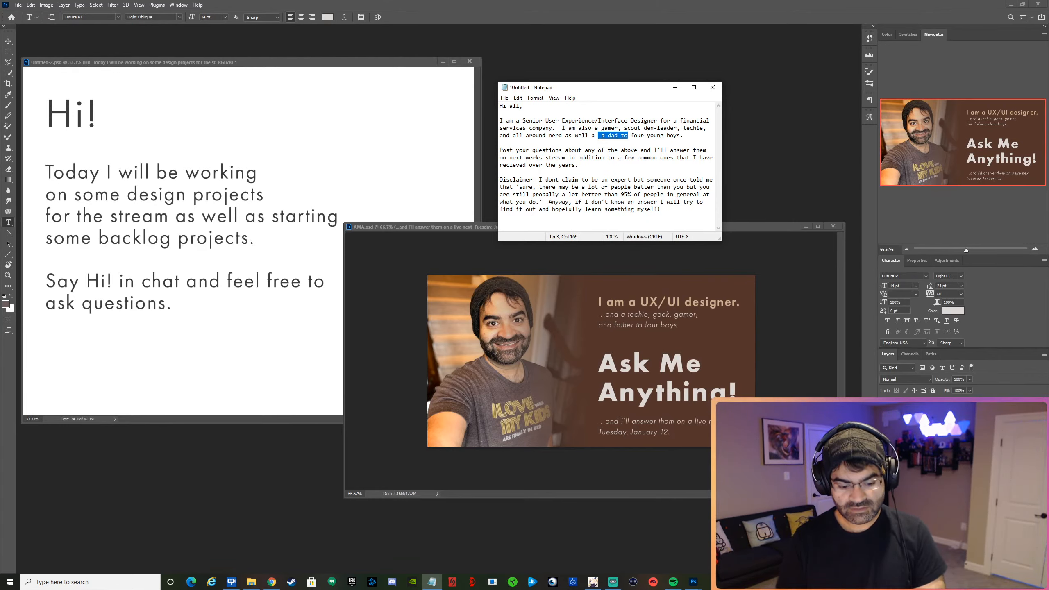
text(father of)
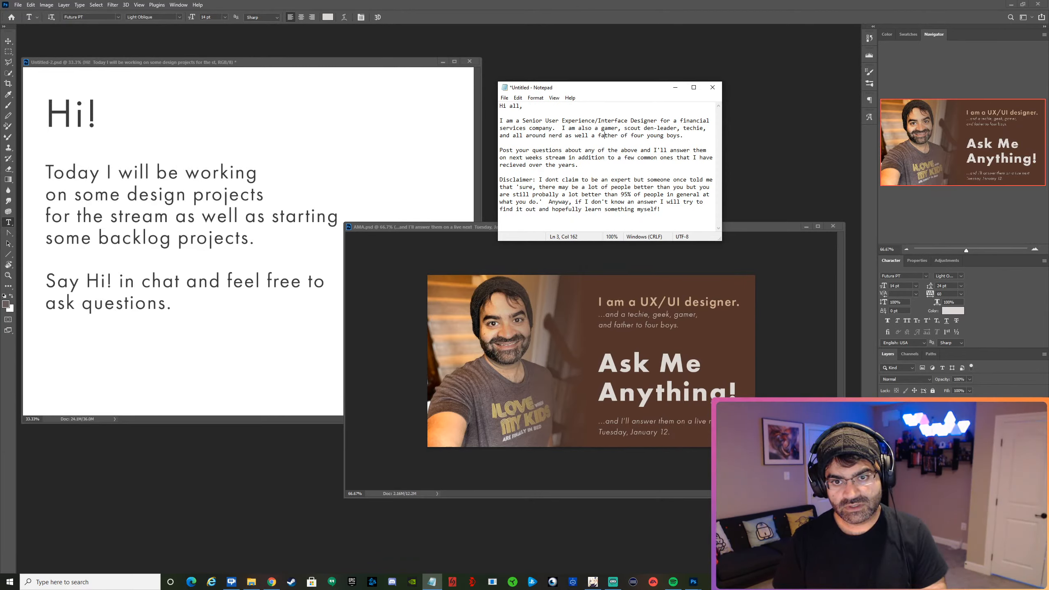
text(F)
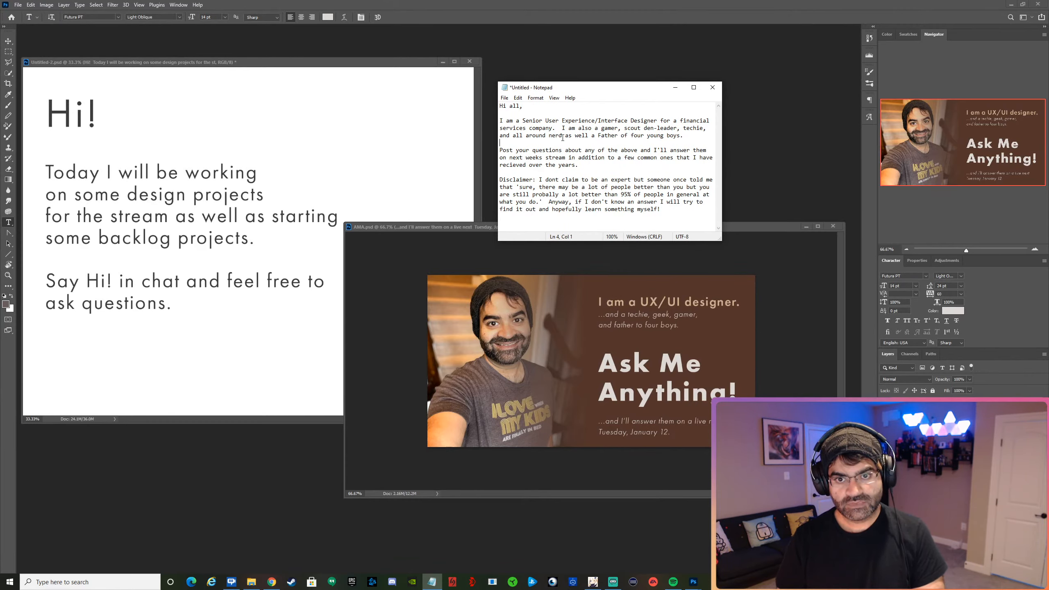
click(563, 140)
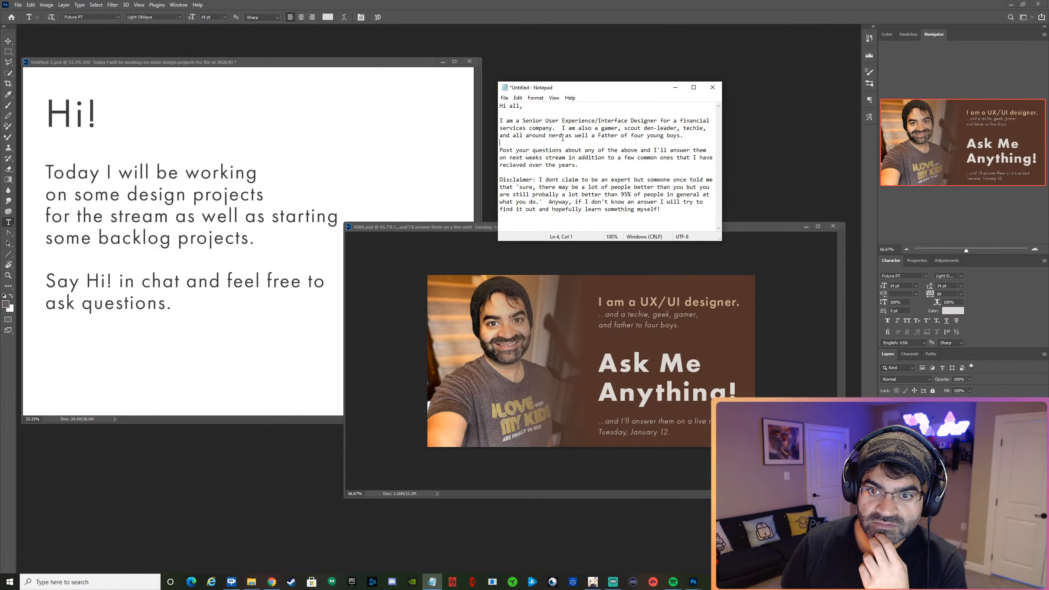
Add the paragraph "Stream will be recorded if you cant make it live." between the call for questions and the disclaimer.
key(Down)
key(Down)
key(Down)
key(Down)
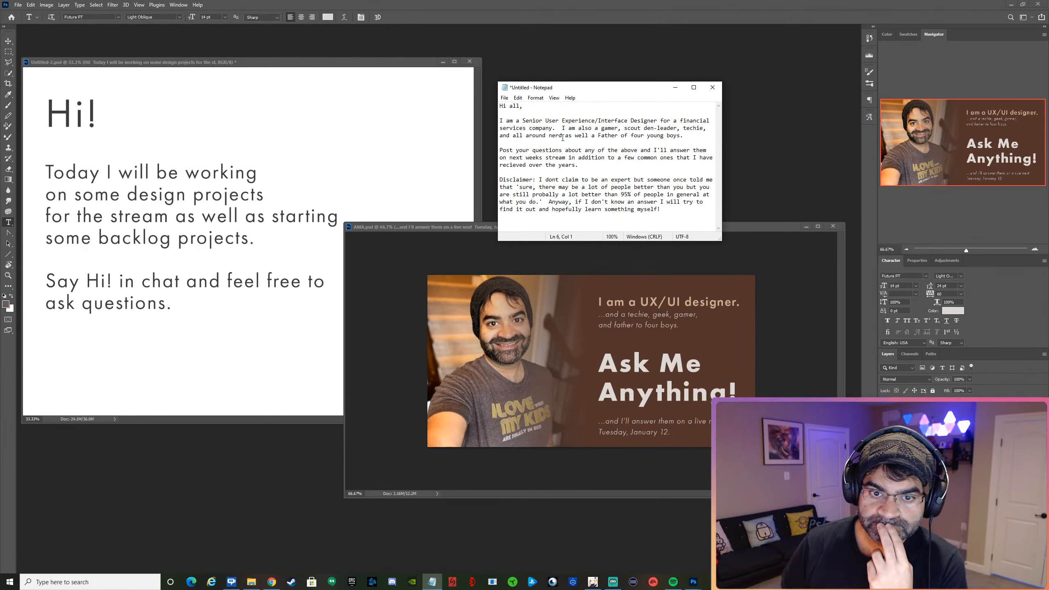
key(Return)
key(Return)
key(Up)
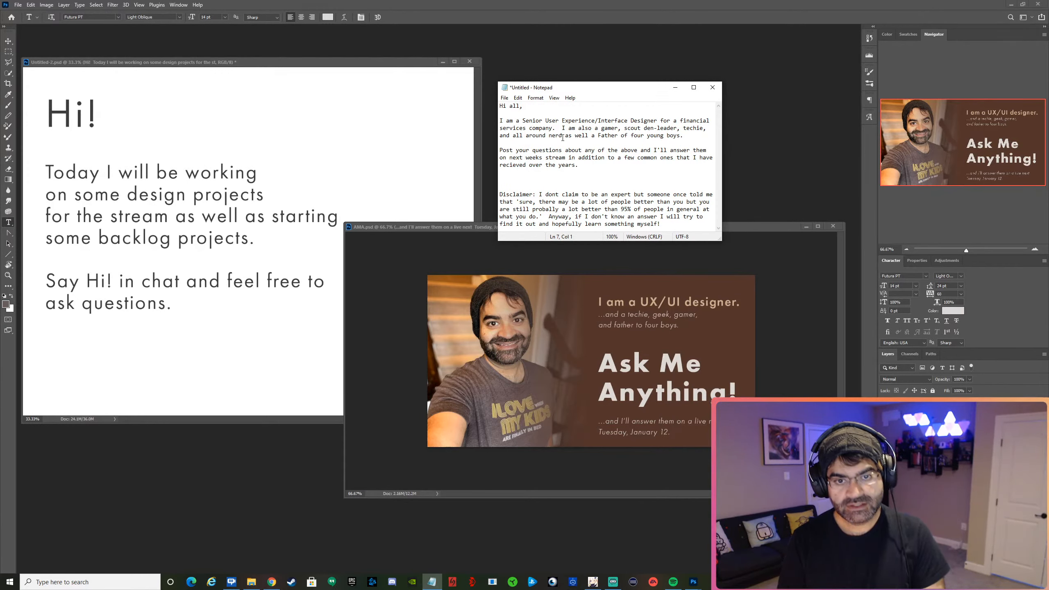
text(St)
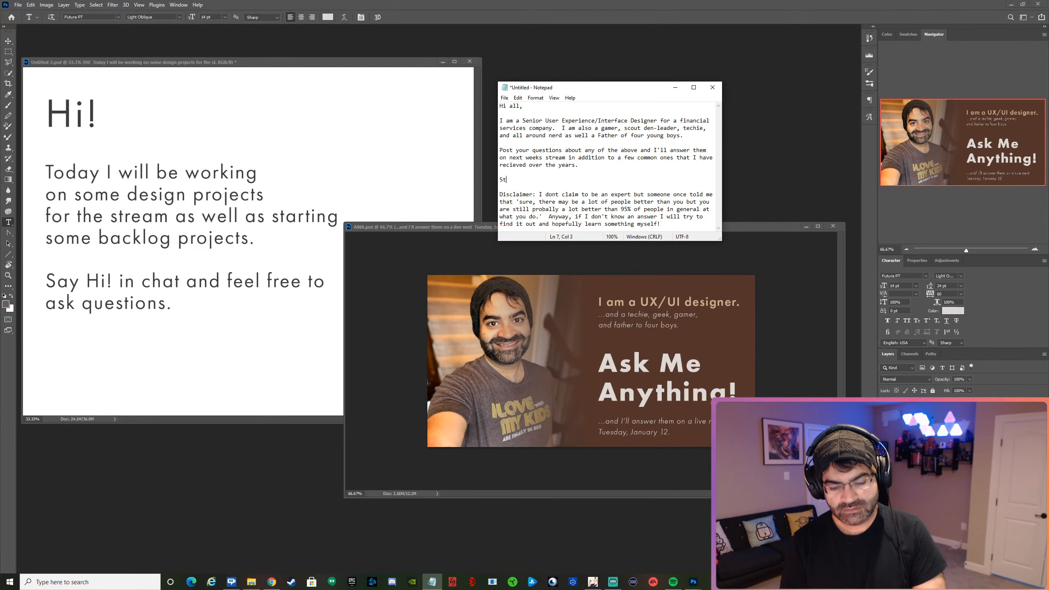
text(ream wil)
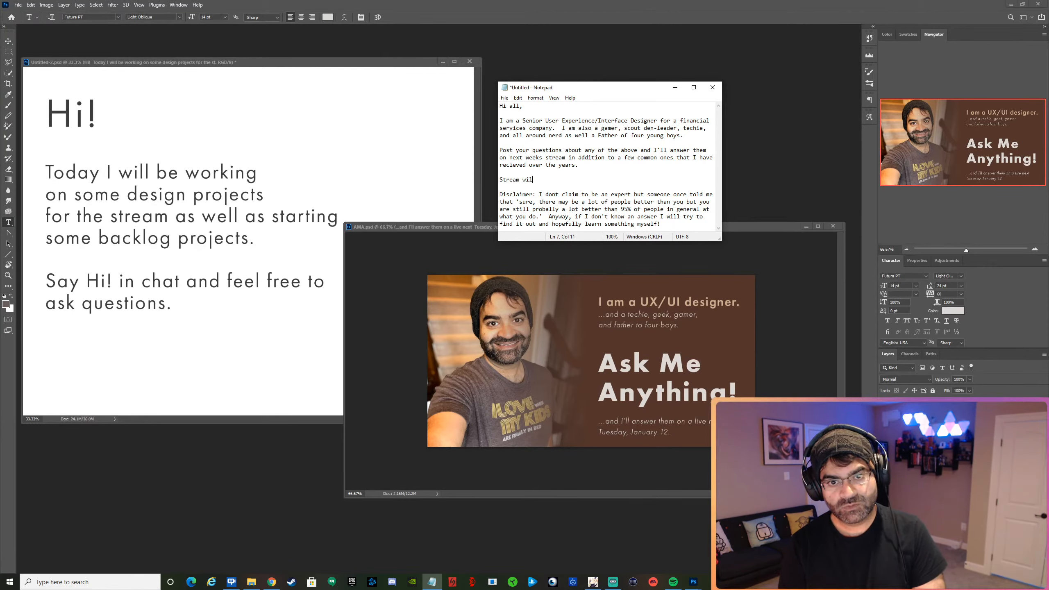
text(l be recorded if you can)
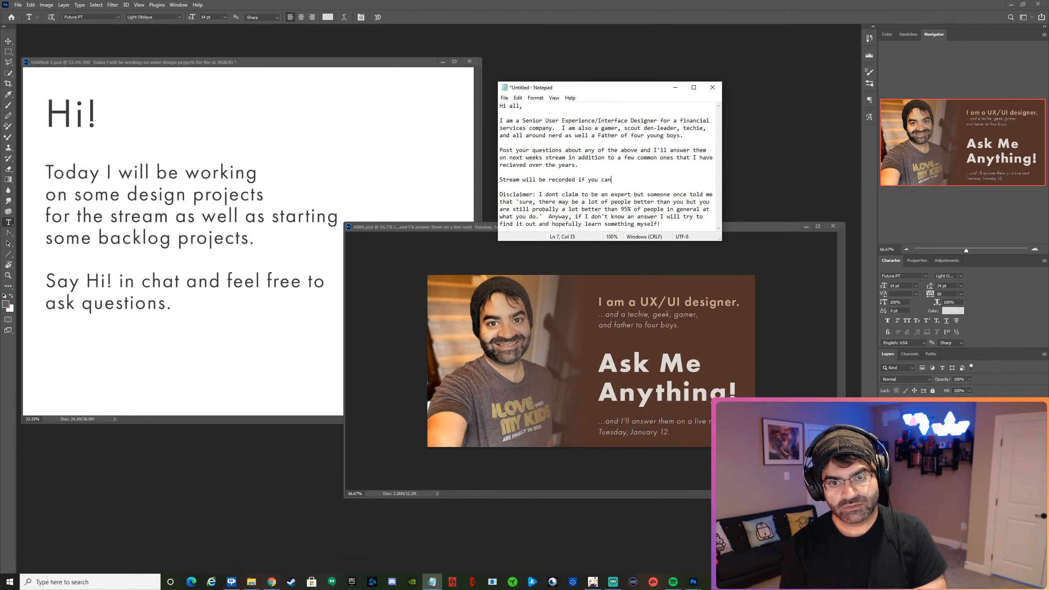
text(t make i)
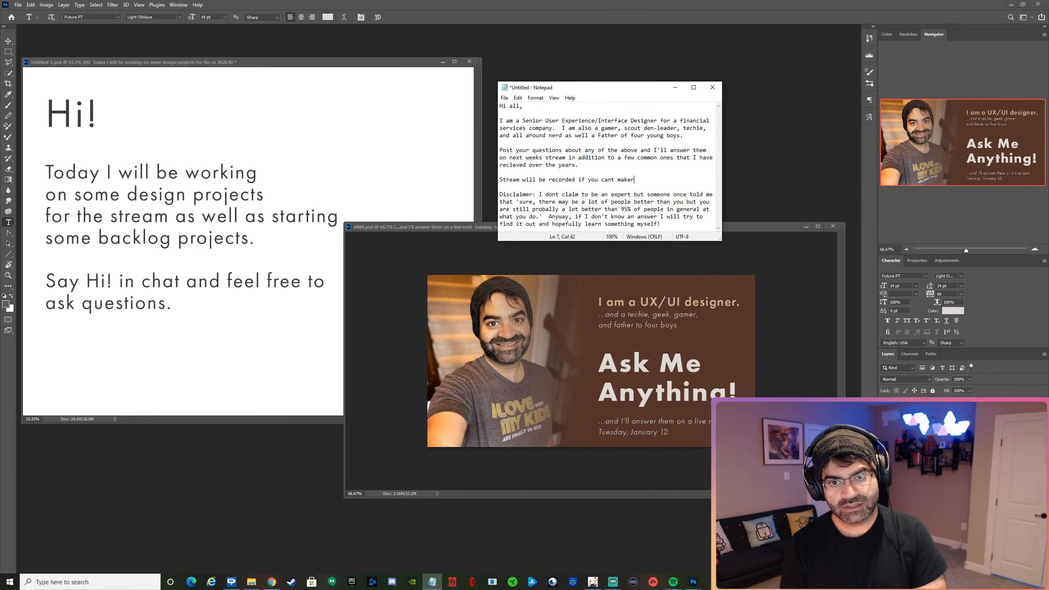
text(t live.)
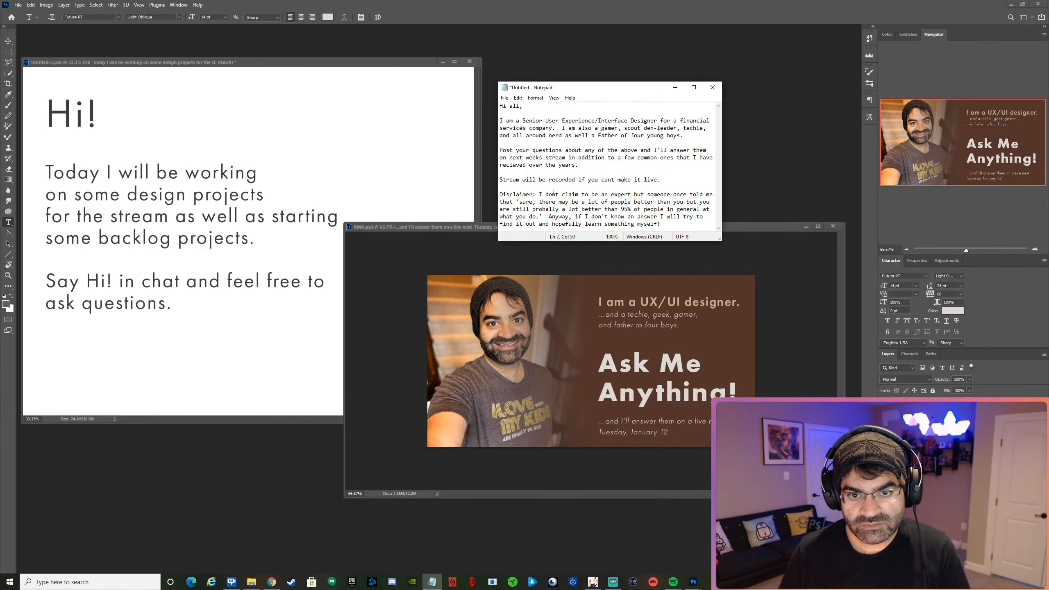
Correct "dont" to "don't" and replace "hopefully" with "maybe" in the disclaimer.
click(556, 194)
text(')
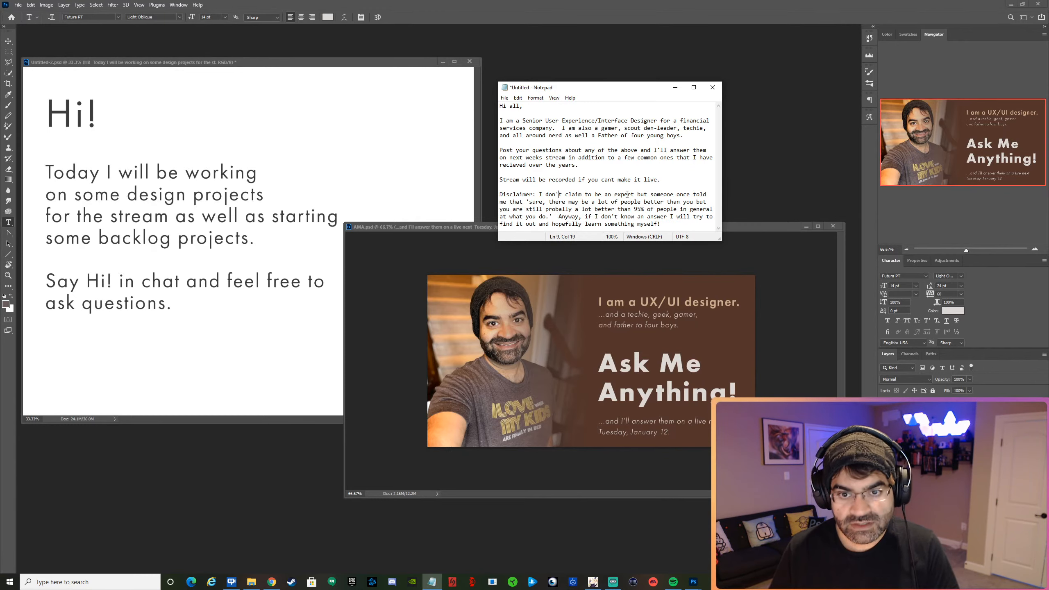
double_click(561, 225)
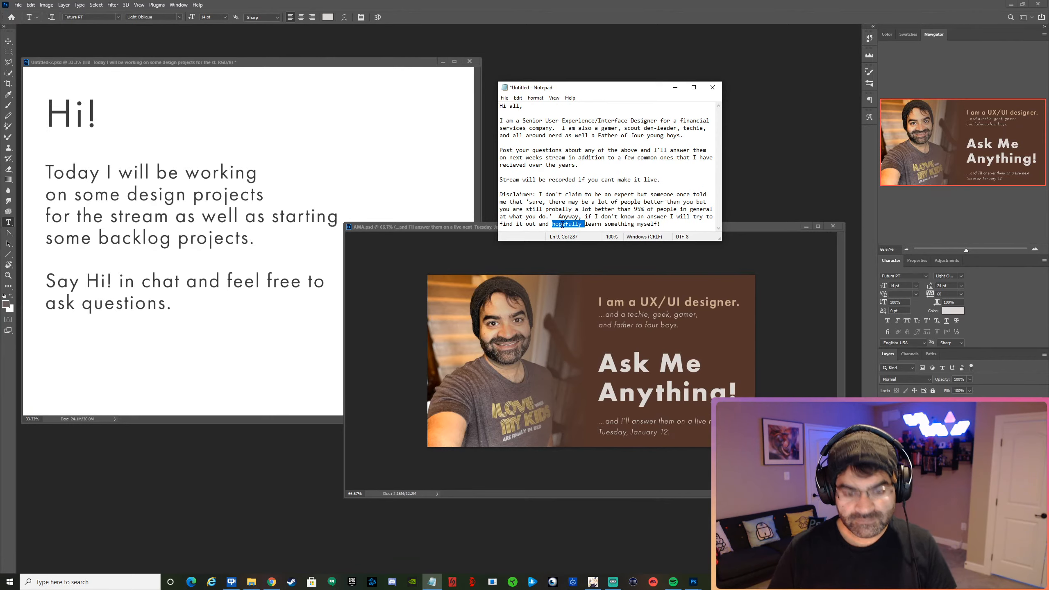
text(maybe)
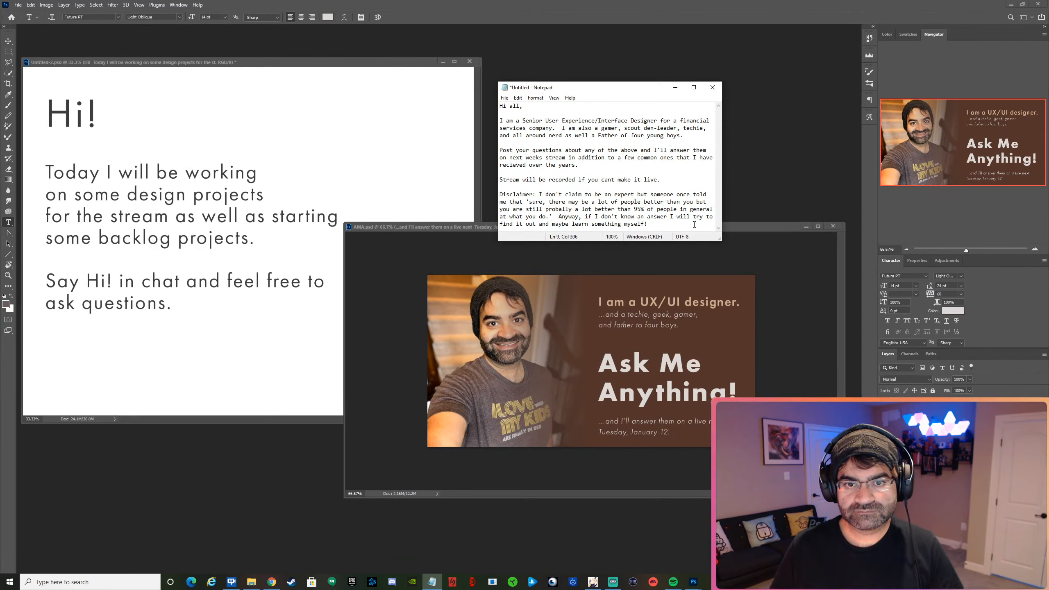
Copy the entire post text from "Hi all," through the disclaimer and switch to Chrome.
drag(694, 225, 418, 74)
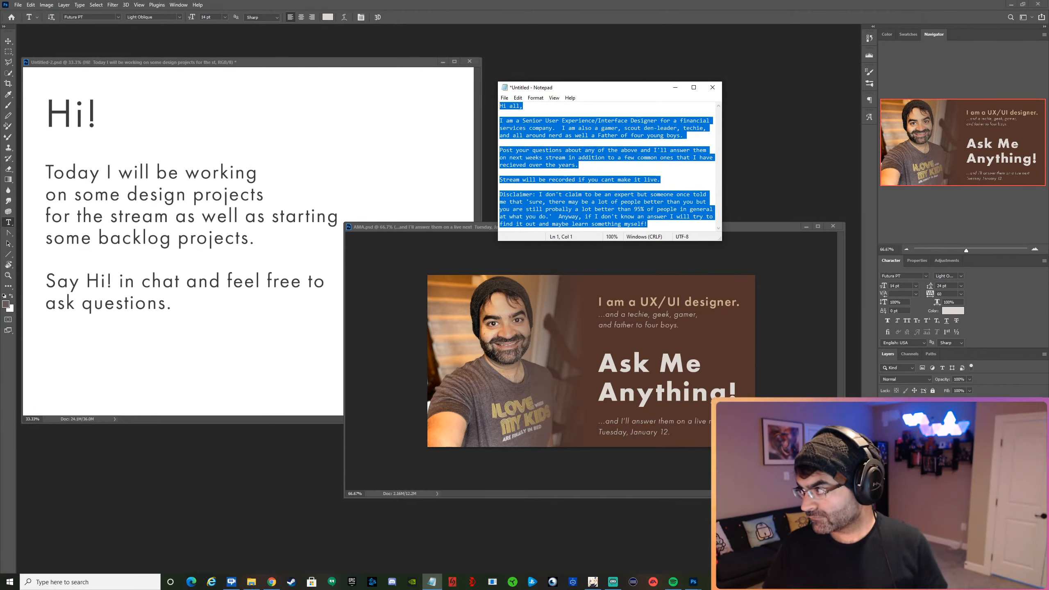
key(alt+Tab)
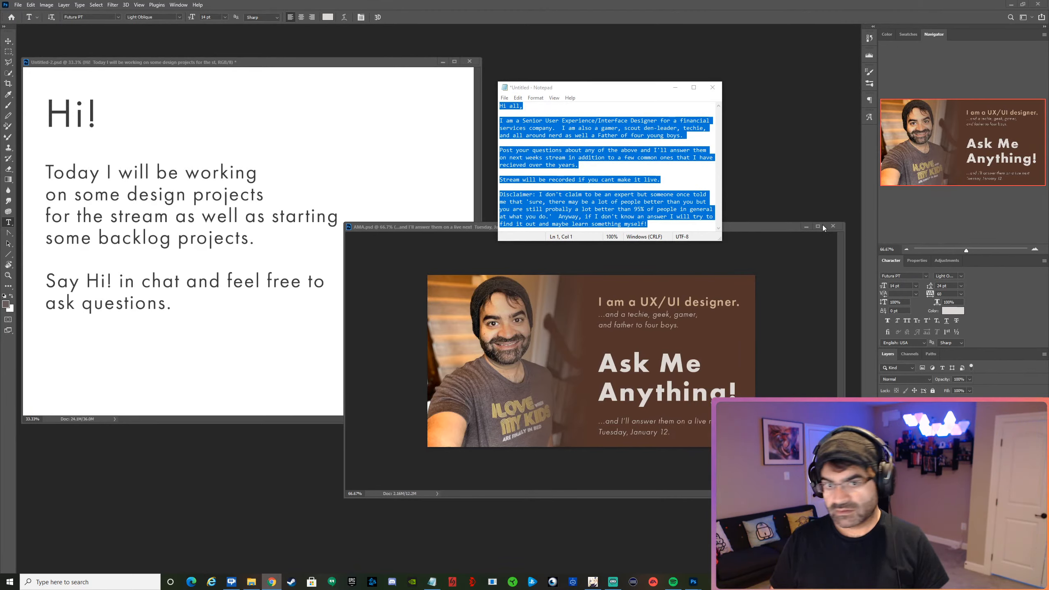
right_click(590, 157)
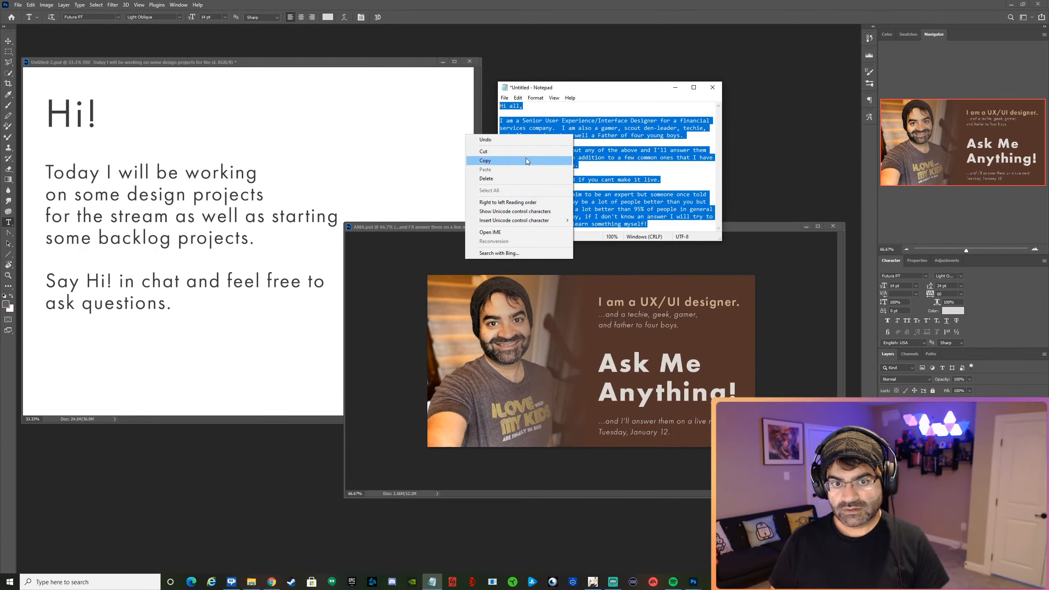
click(486, 160)
key(alt+Tab)
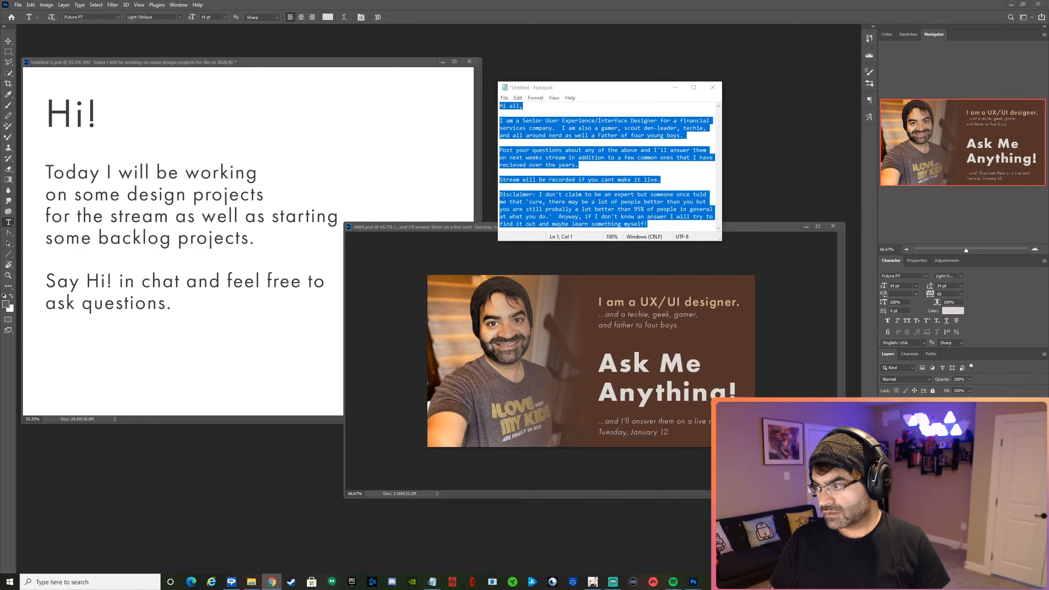
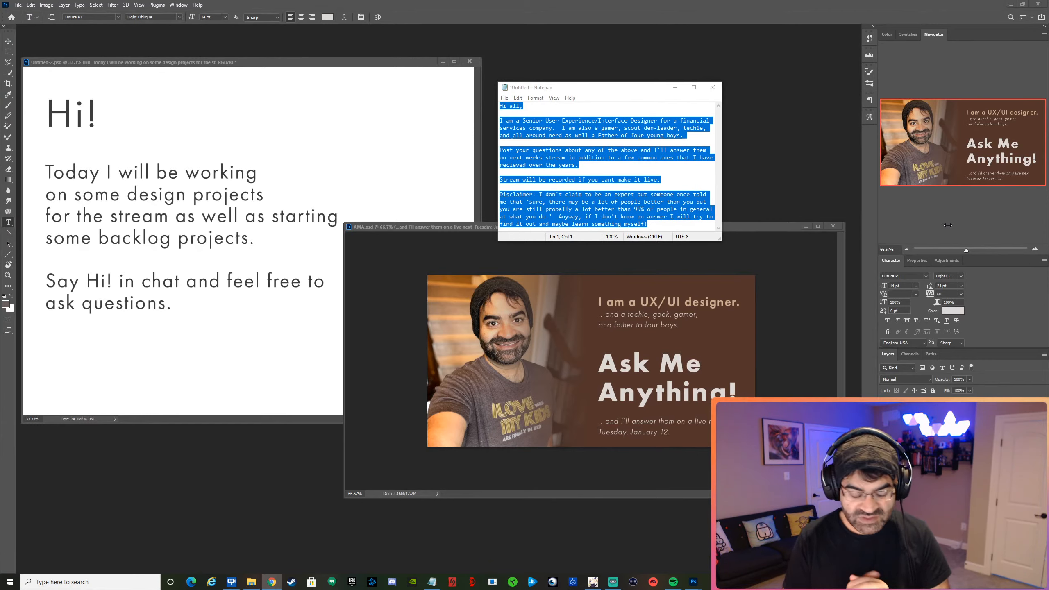
Close the Notepad draft without saving it and close the AMA.psd document.
click(713, 87)
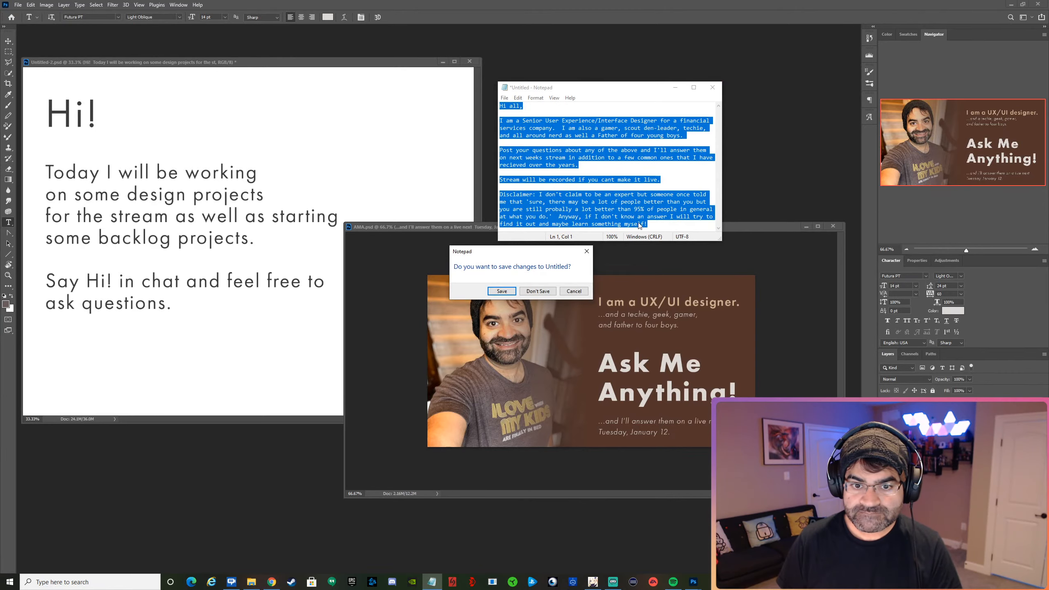
click(561, 285)
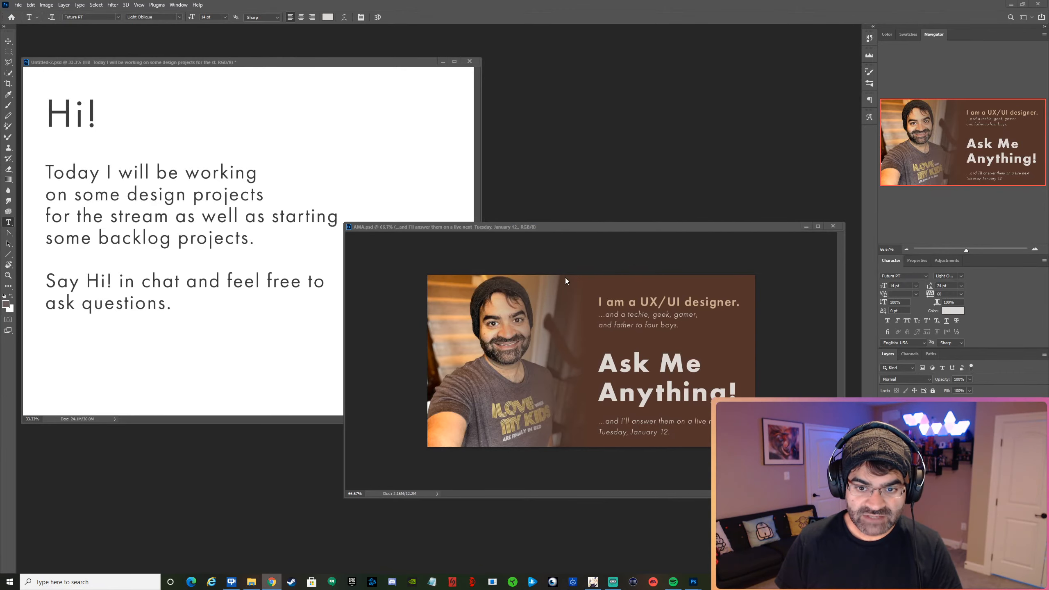
click(833, 226)
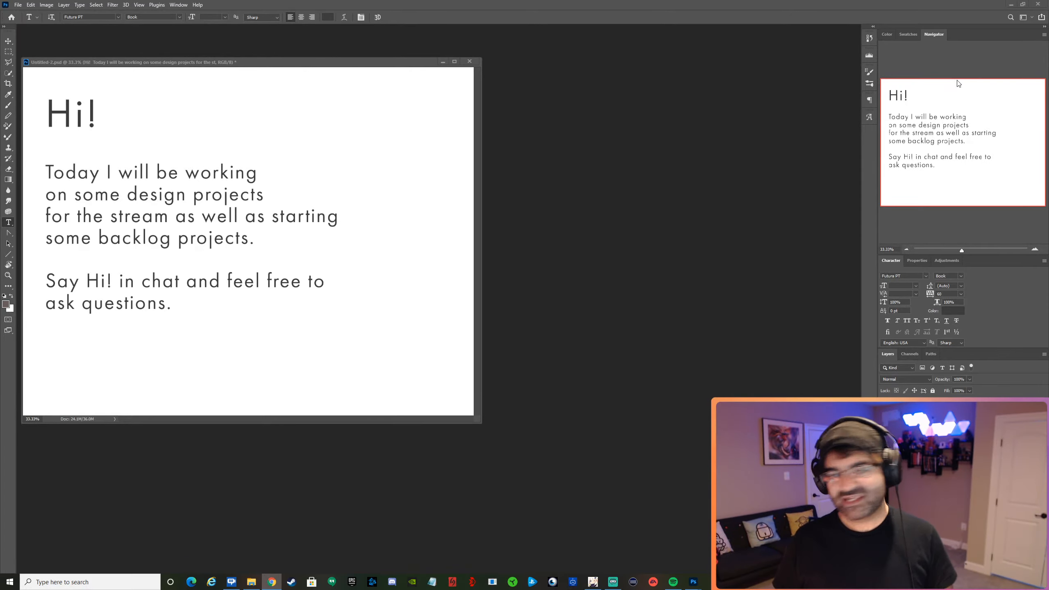
click(18, 4)
click(27, 14)
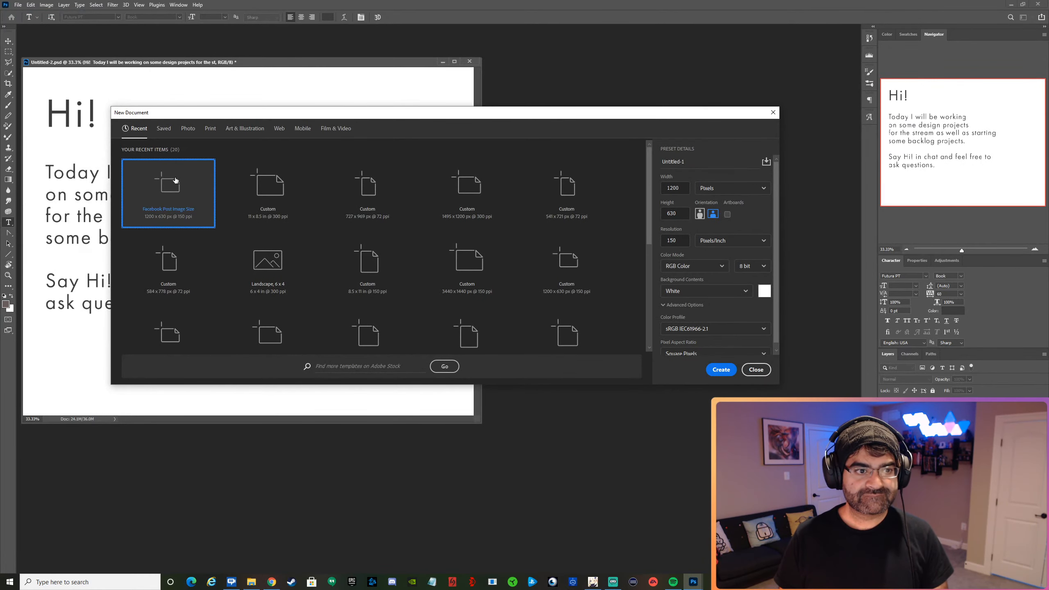
click(721, 370)
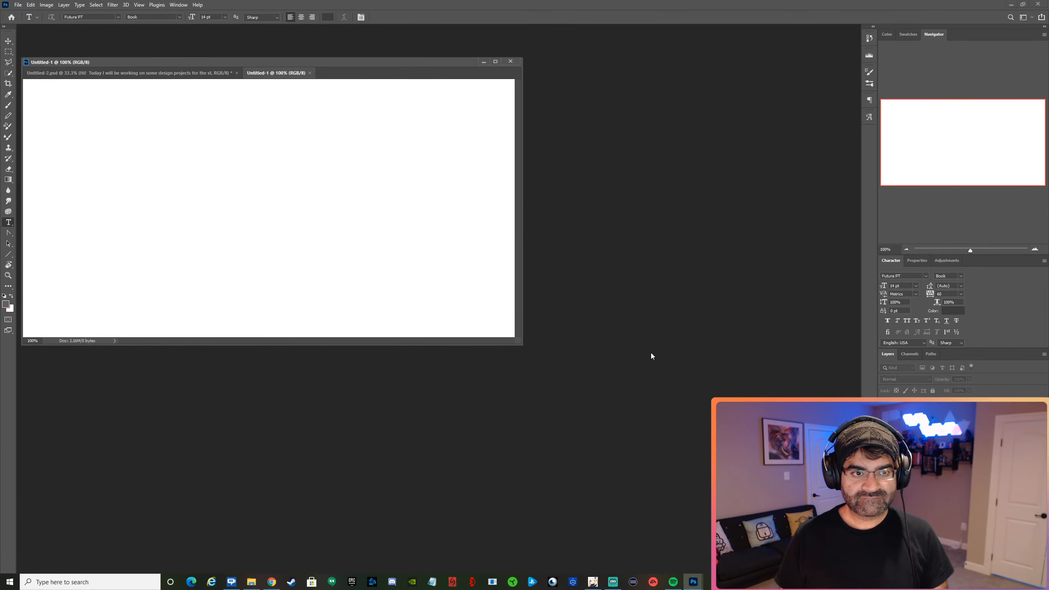
drag(286, 77, 282, 140)
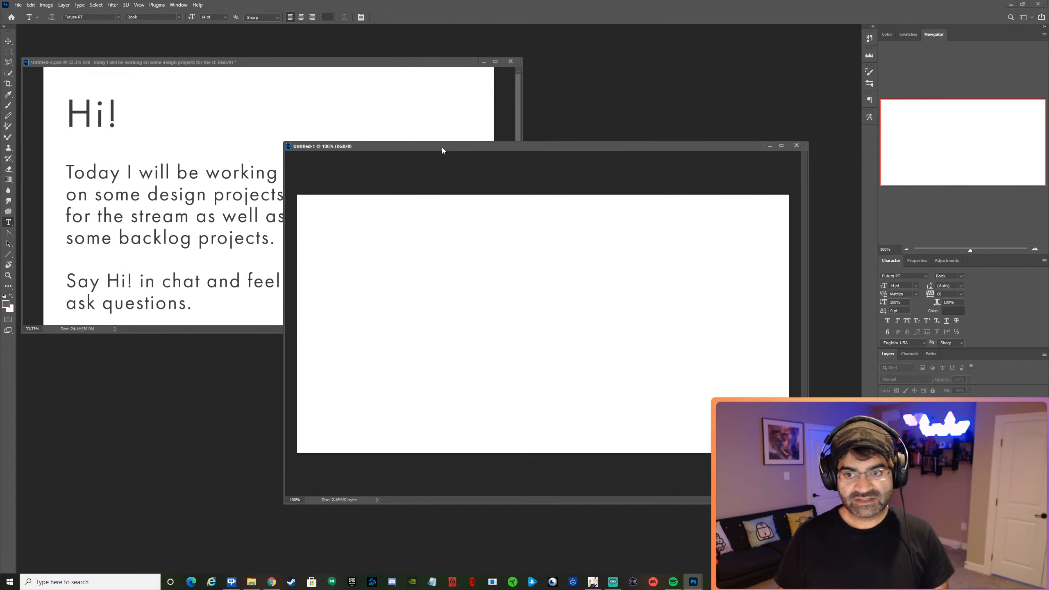
click(797, 145)
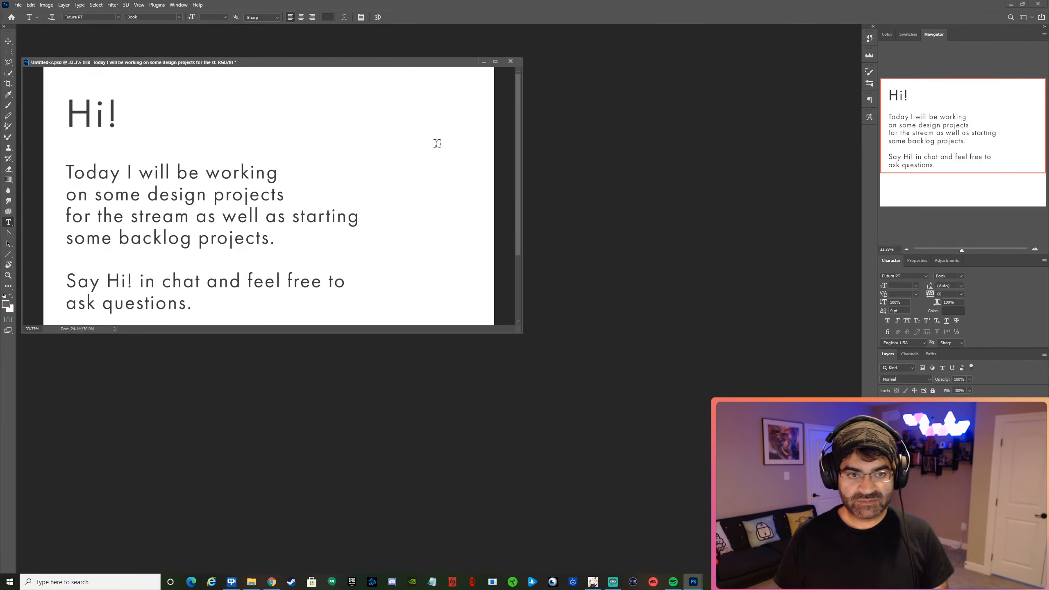
Reopen the recent file AMA.psd and undock it into its own floating window.
click(18, 5)
mouse_move(62, 53)
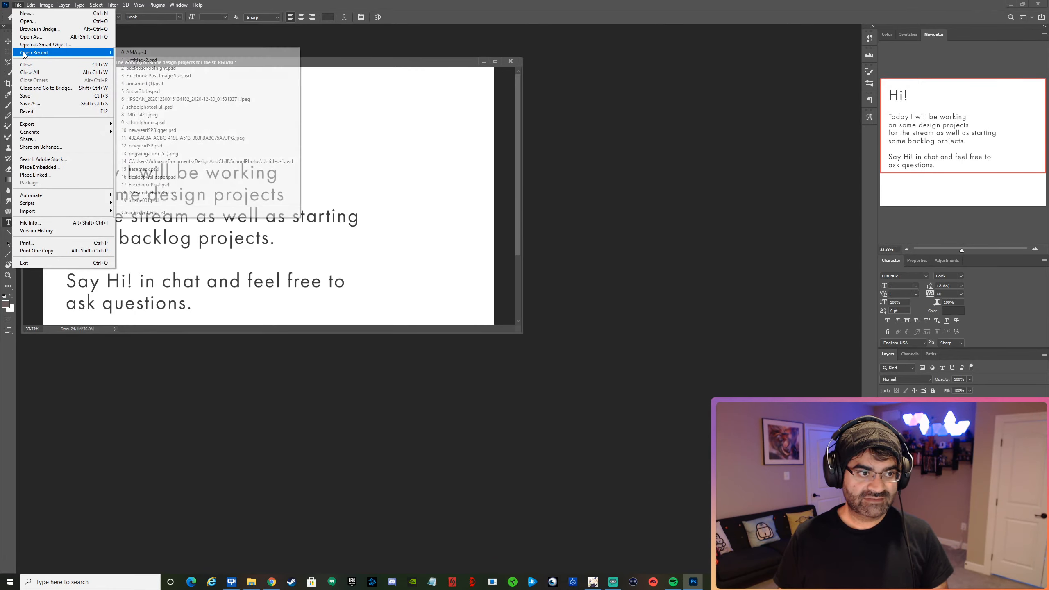
click(156, 53)
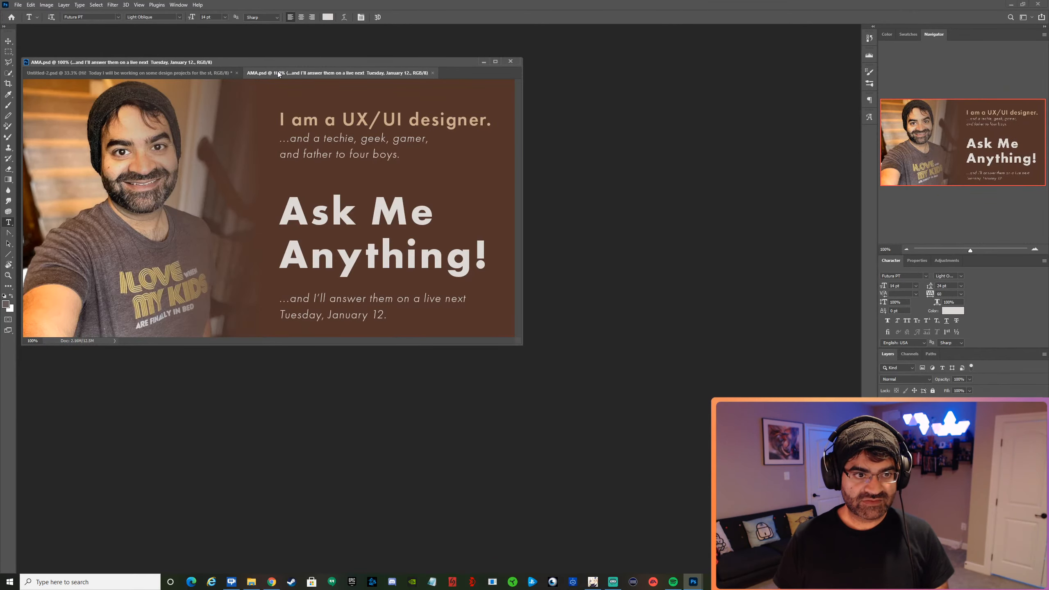
drag(277, 73, 427, 96)
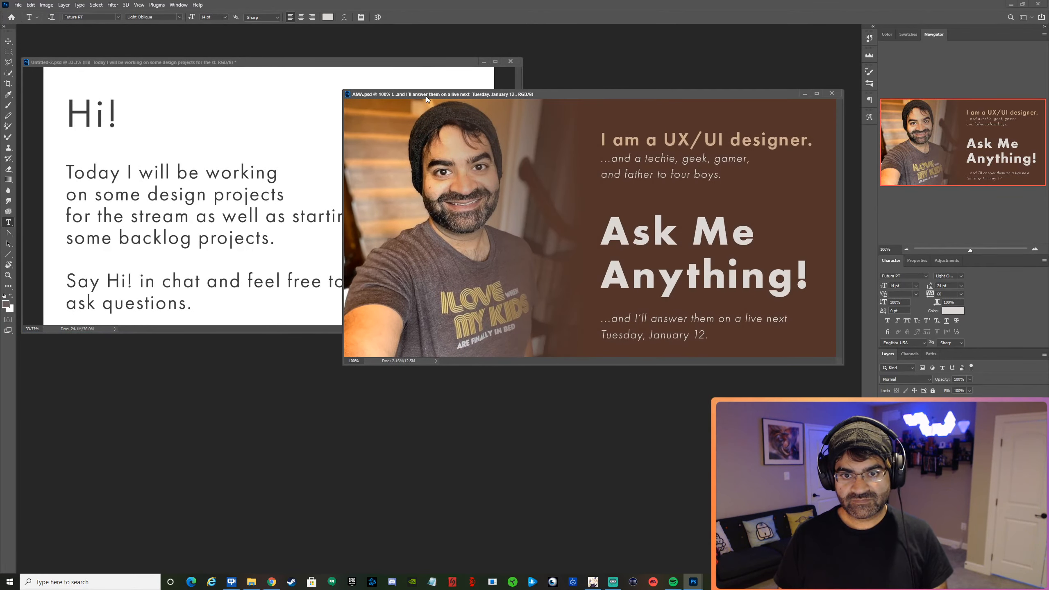
Save the AMA document under the new name illbuildit.psd in the Stream folder, keeping maximum compatibility.
click(18, 4)
click(44, 105)
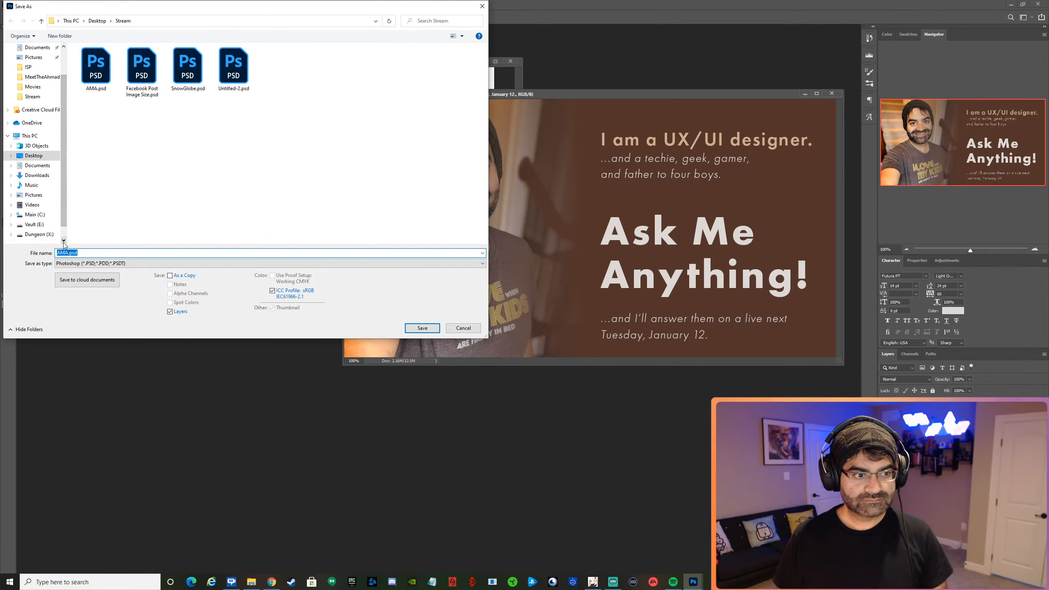
click(67, 253)
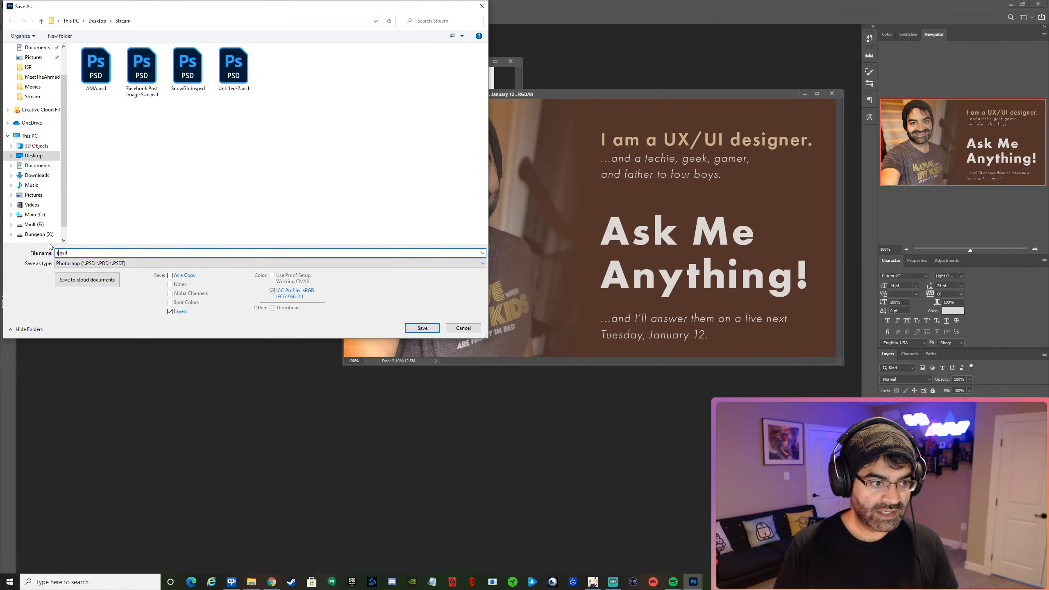
text(illbui)
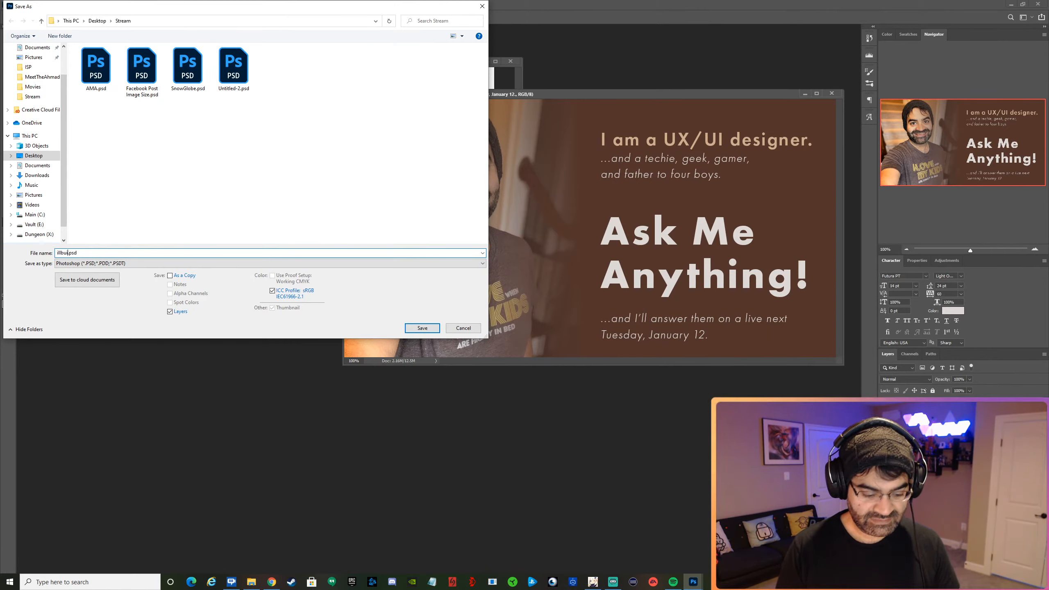
text(ldit)
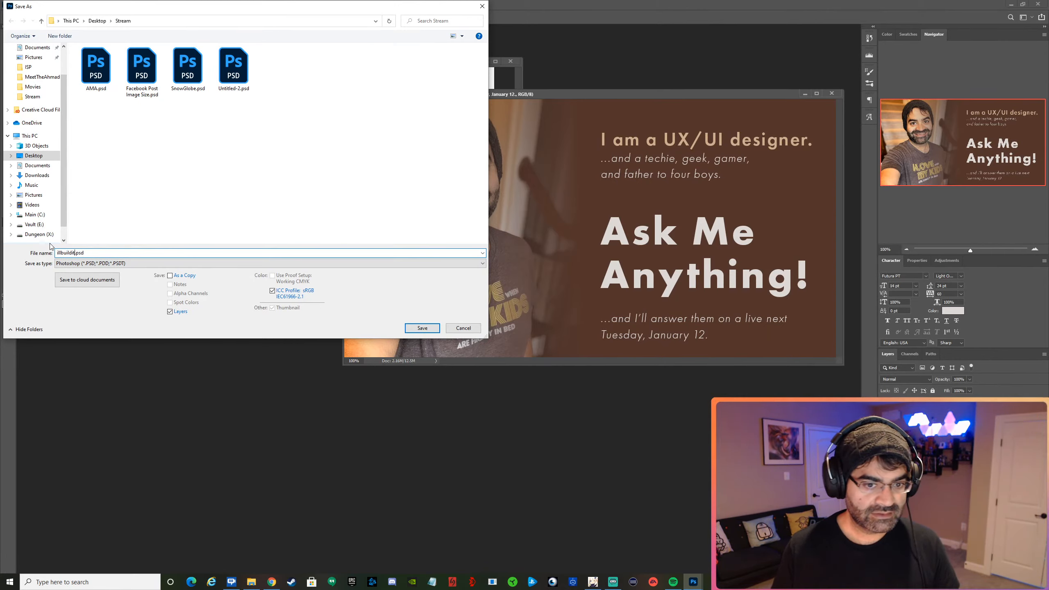
click(421, 328)
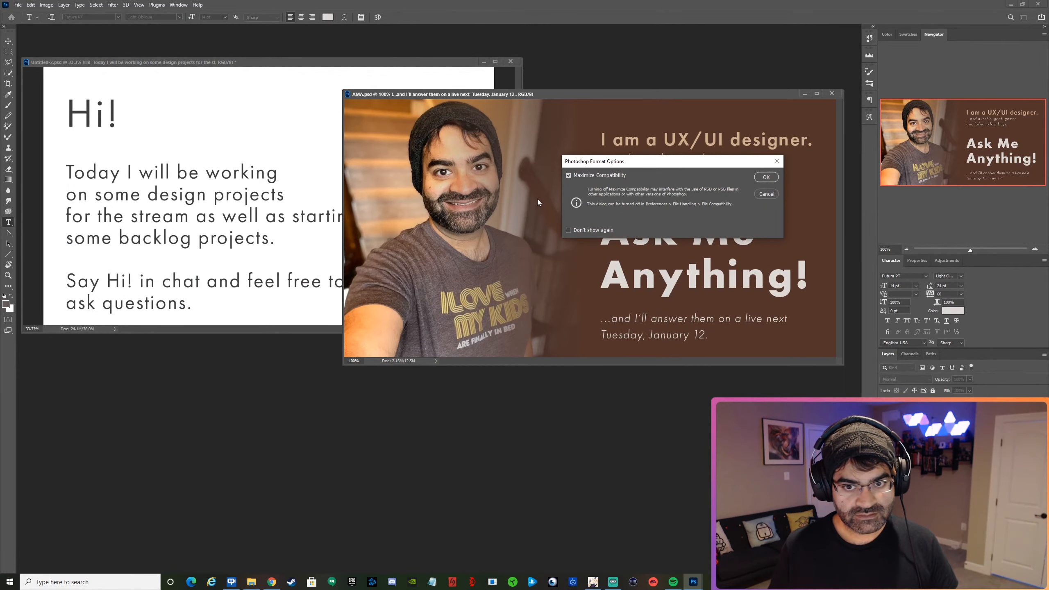
click(762, 176)
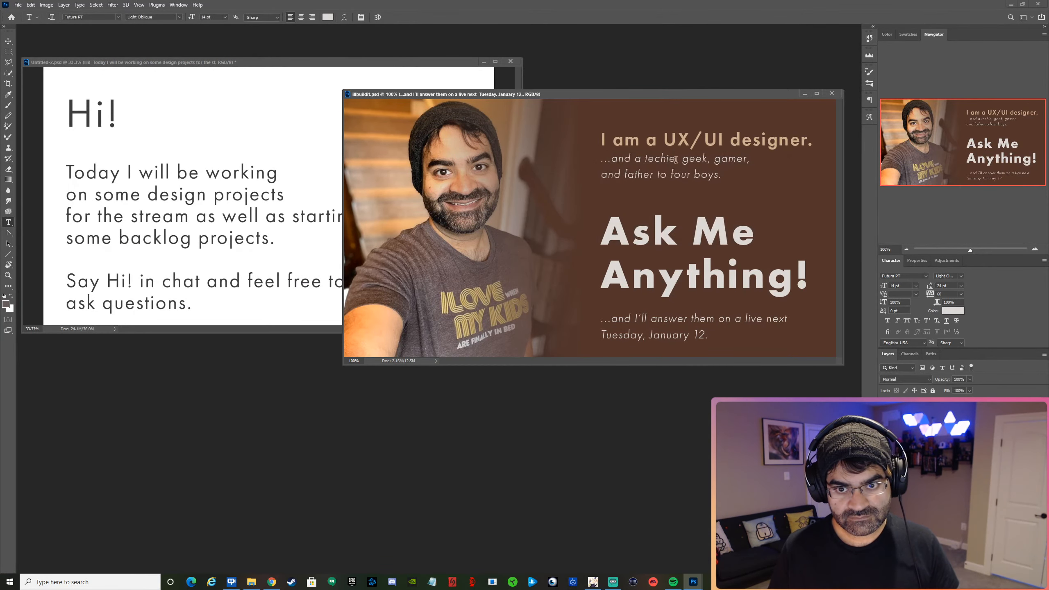
Delete the "I am a UX/UI designer." text block above the heading and the live-date text below it.
key(v)
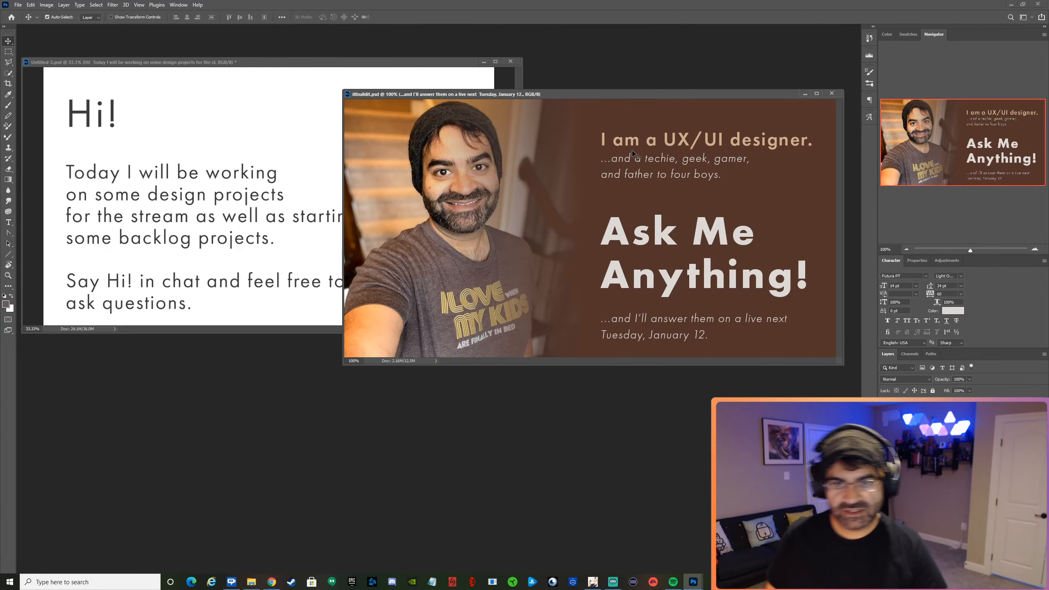
click(637, 162)
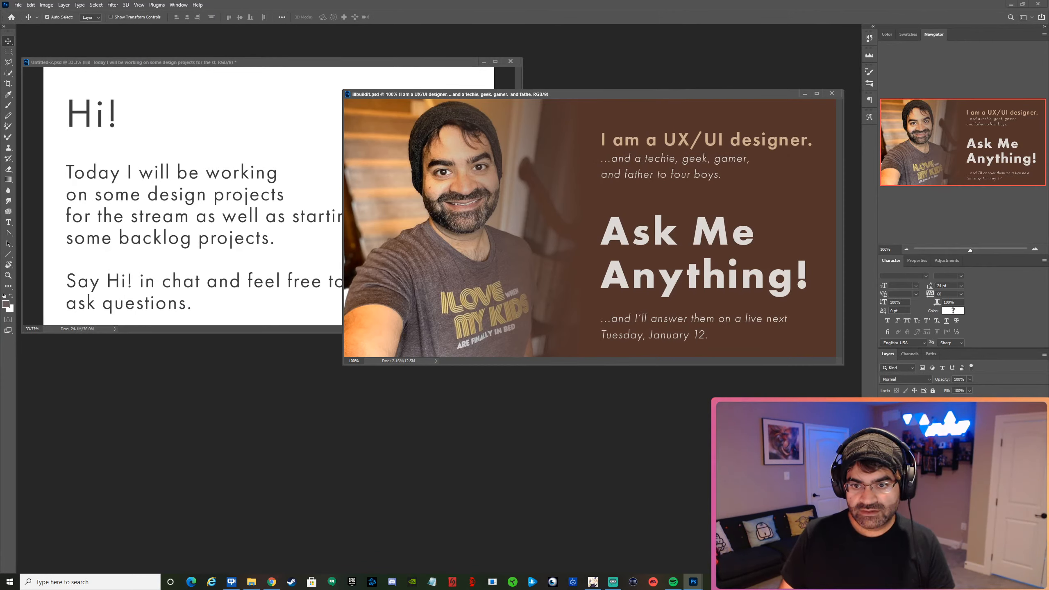
key(Delete)
click(691, 321)
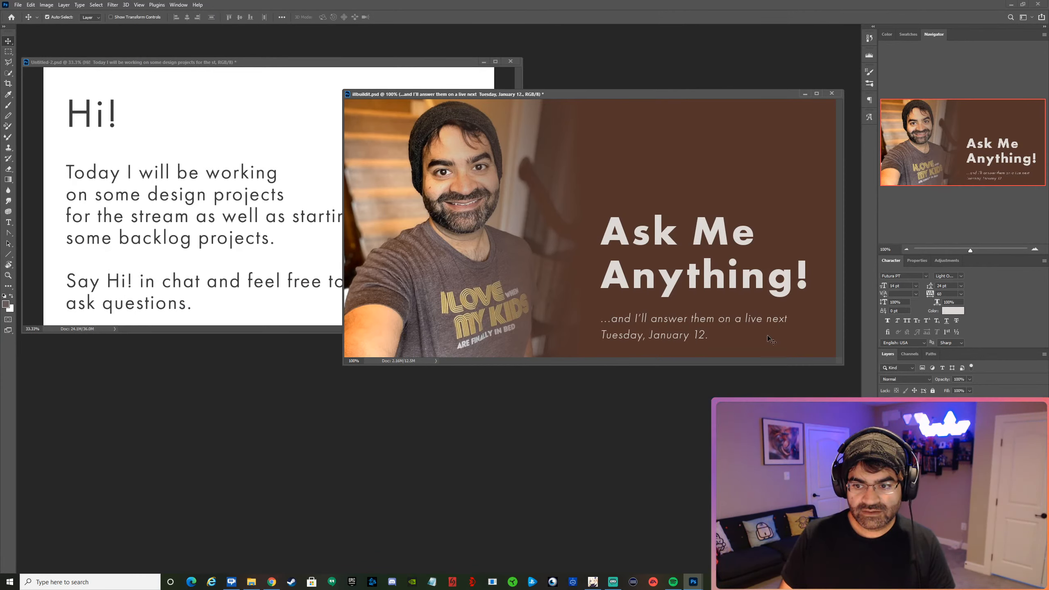
key(Delete)
Replace the "Ask Me Anything!" heading with "I'LL BUILD IT!", breaking the line before "IT!".
double_click(661, 235)
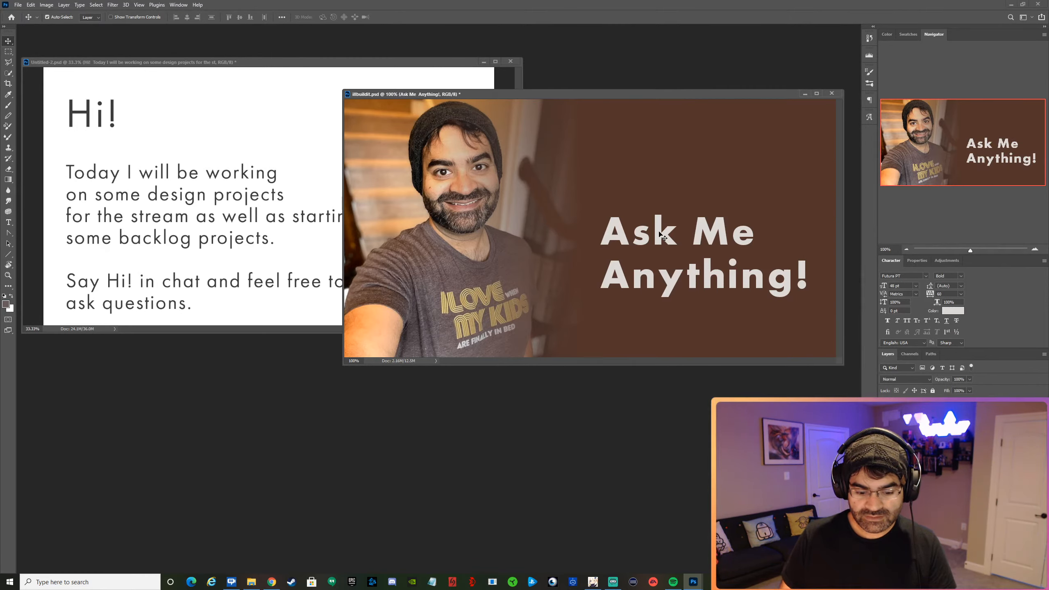
key(ctrl+a)
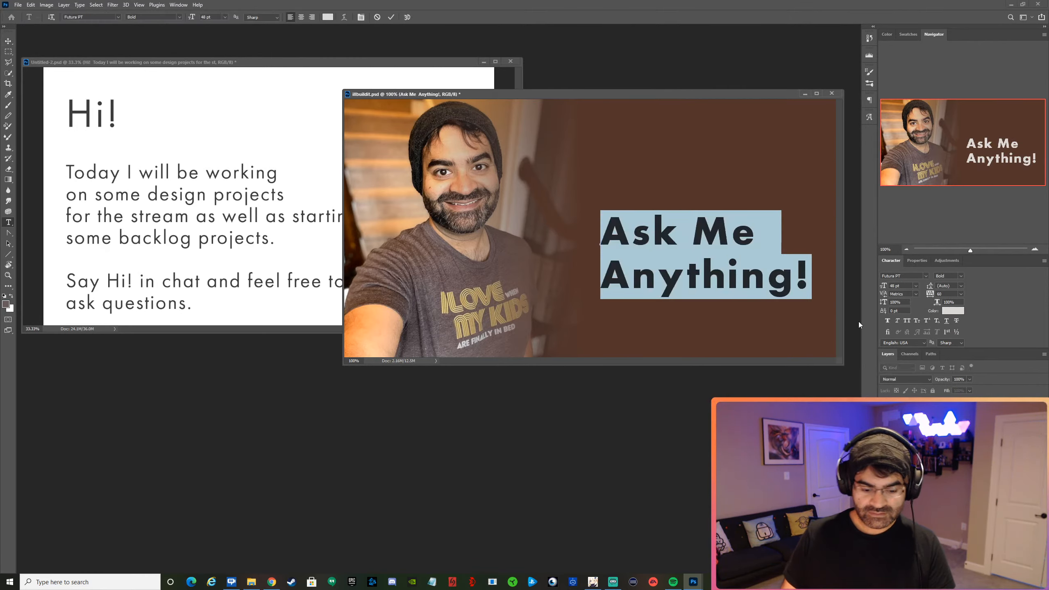
text(I')
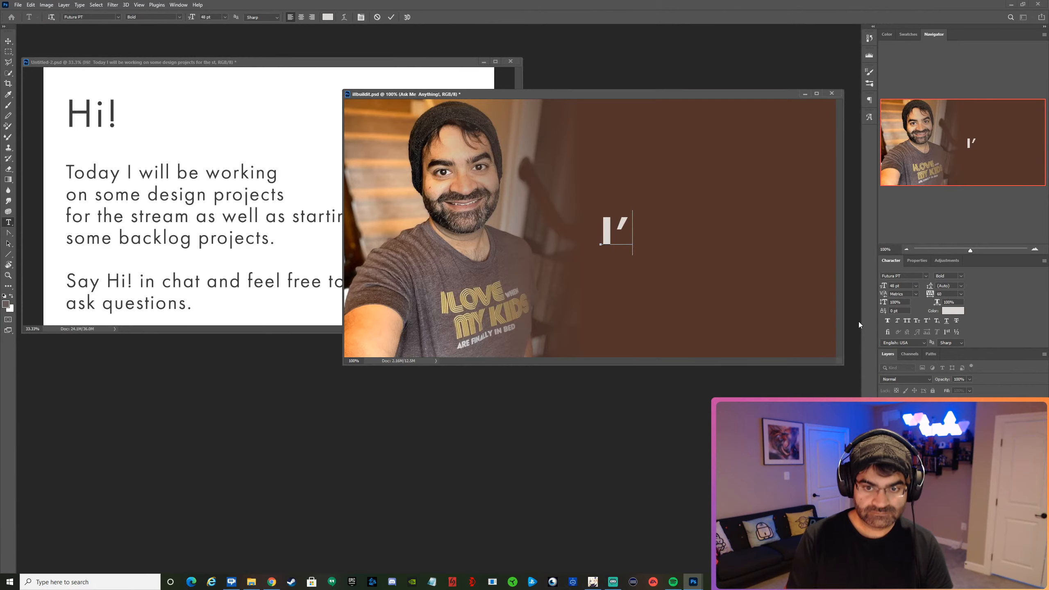
text(LL)
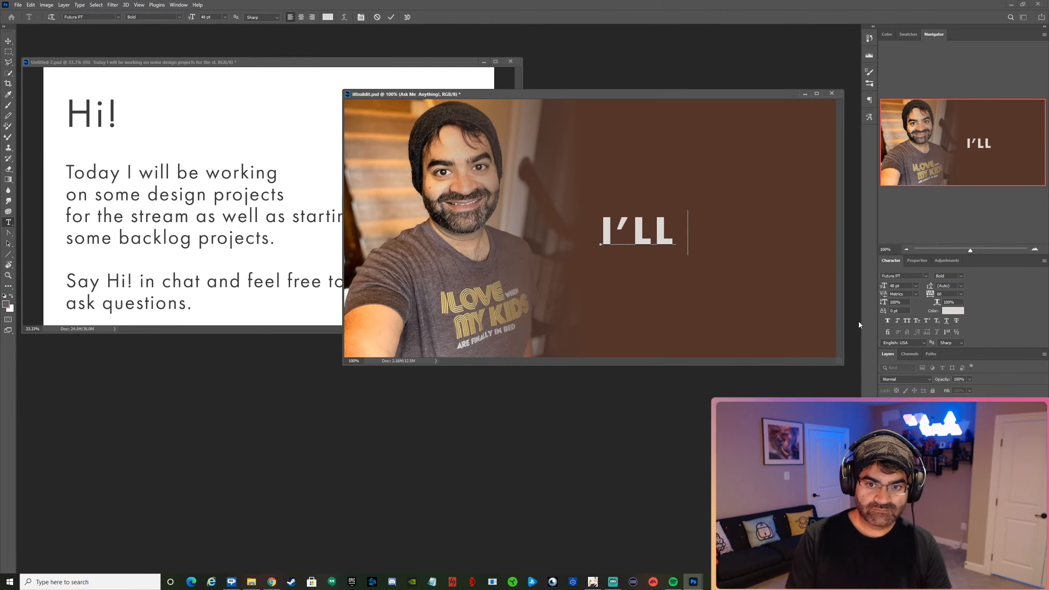
text( BUI)
key(BackSpace)
text(I)
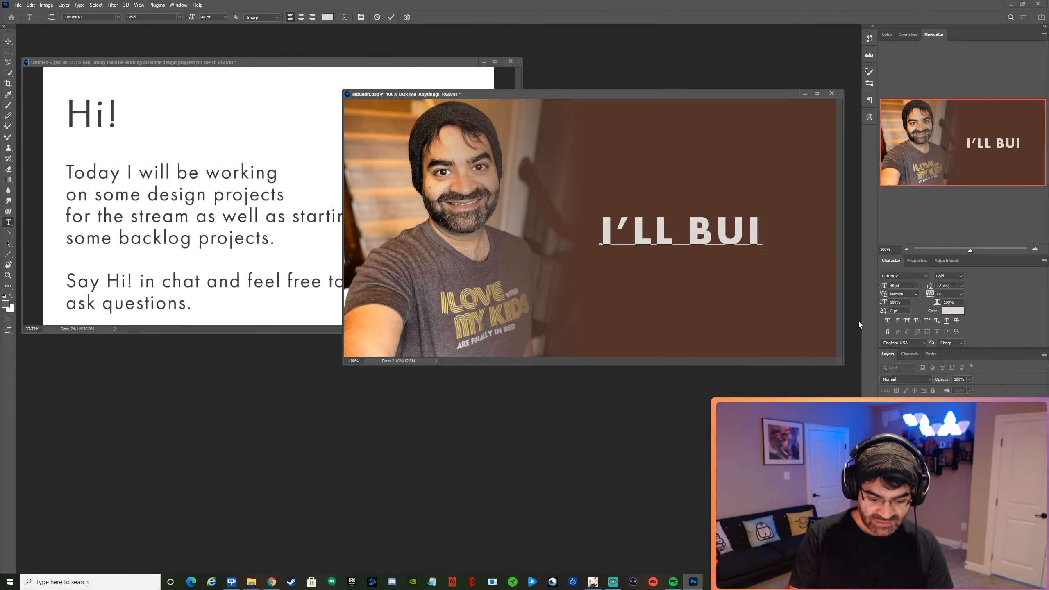
text(LD)
key(BackSpace)
text(LD)
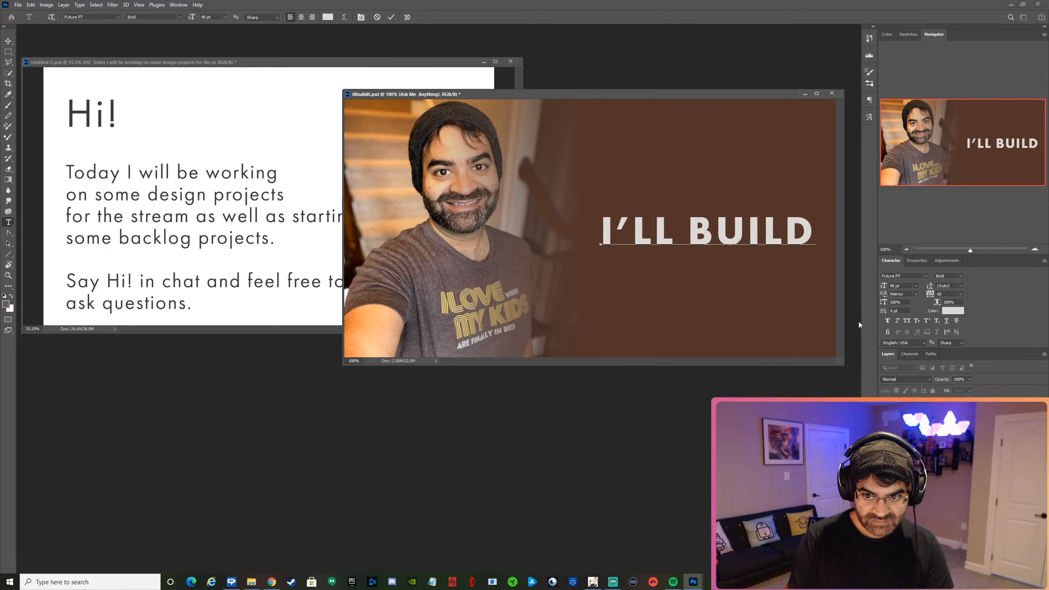
key(Return)
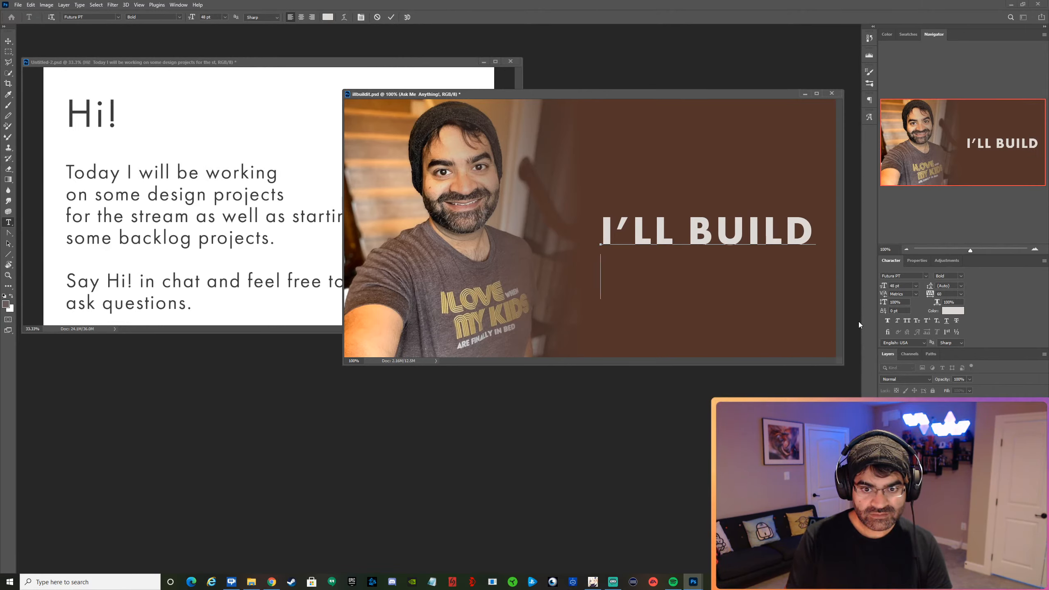
text(IT!)
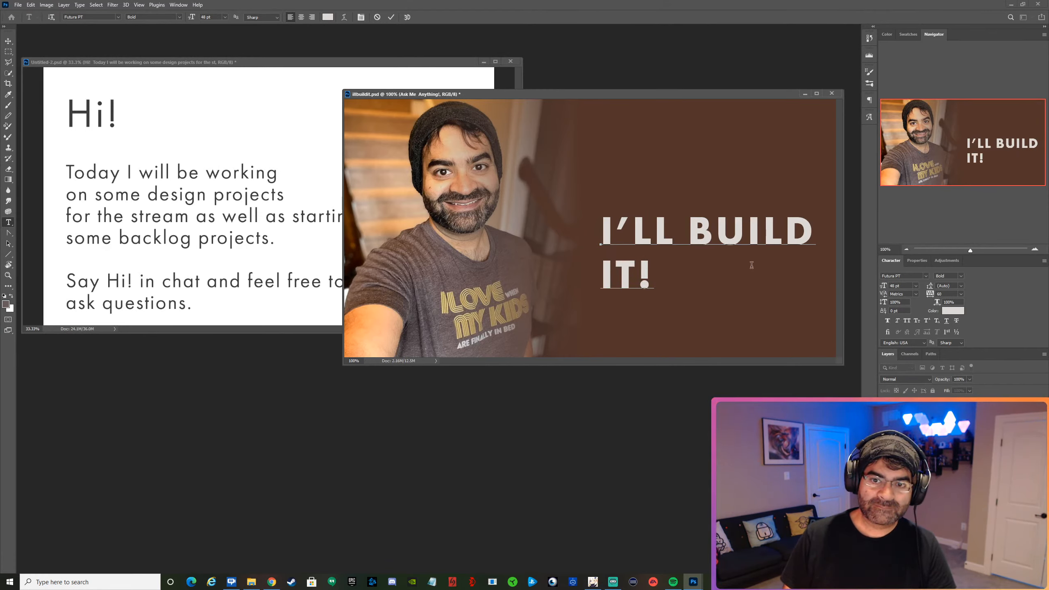
Replace "BUILD" with "DESIGN" in the heading, put it on its own line and commit the text edit.
double_click(698, 234)
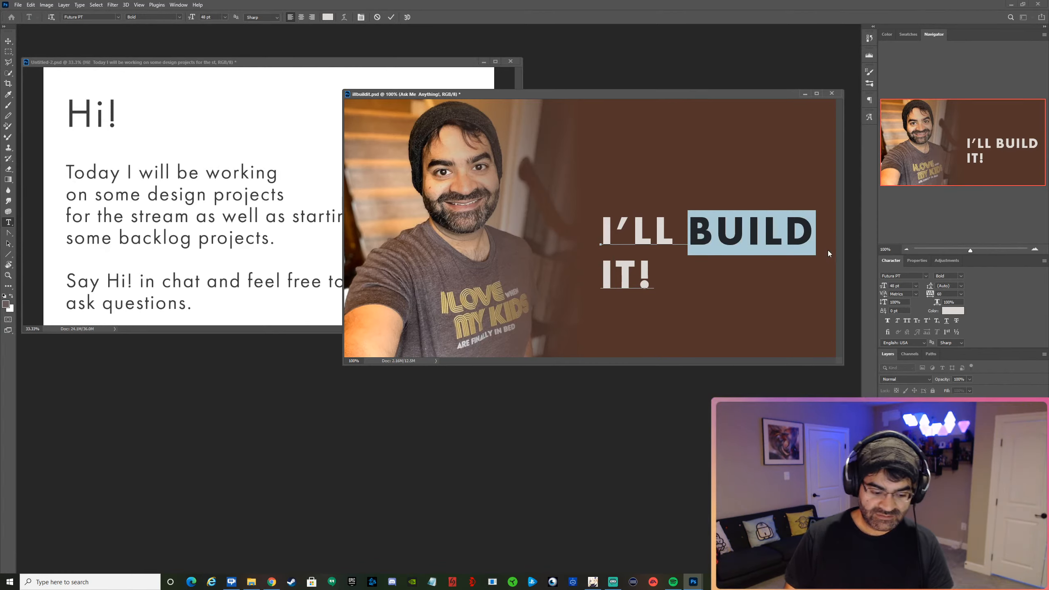
text(Des)
key(BackSpace)
key(BackSpace)
text(ESIGN)
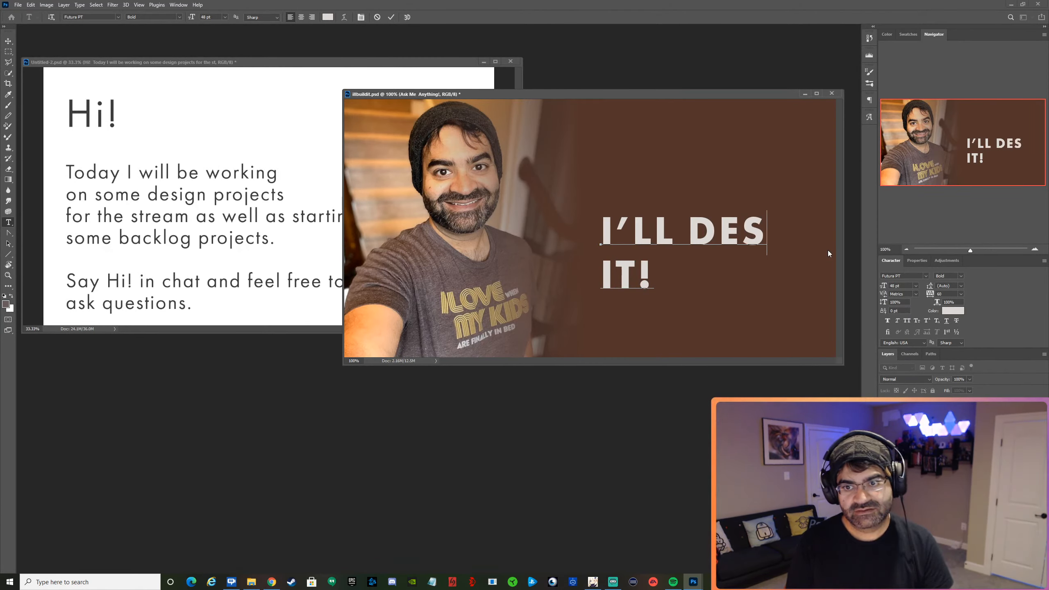
key(BackSpace)
key(BackSpace)
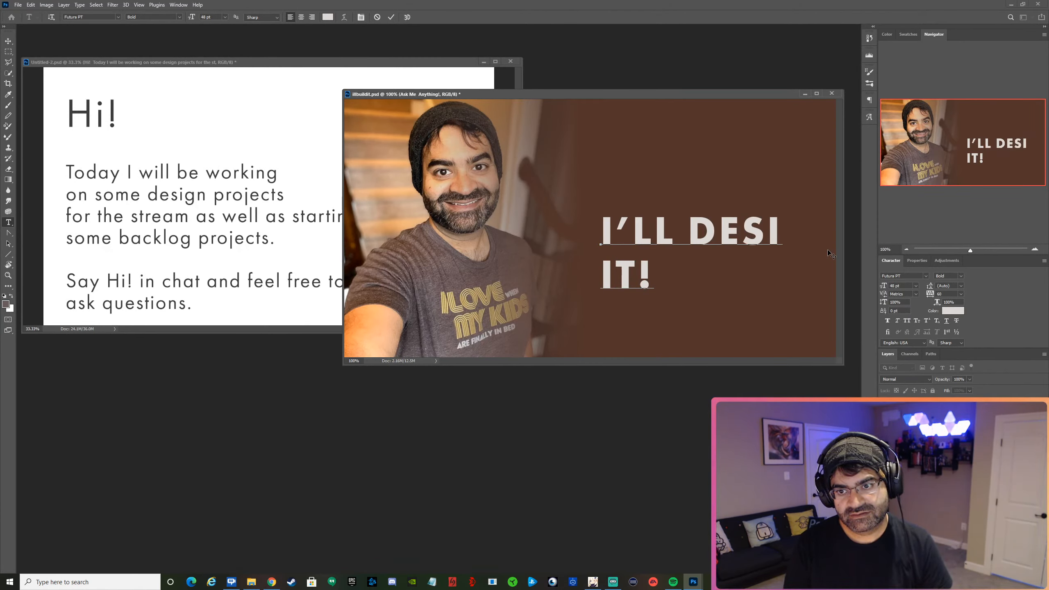
text(GN)
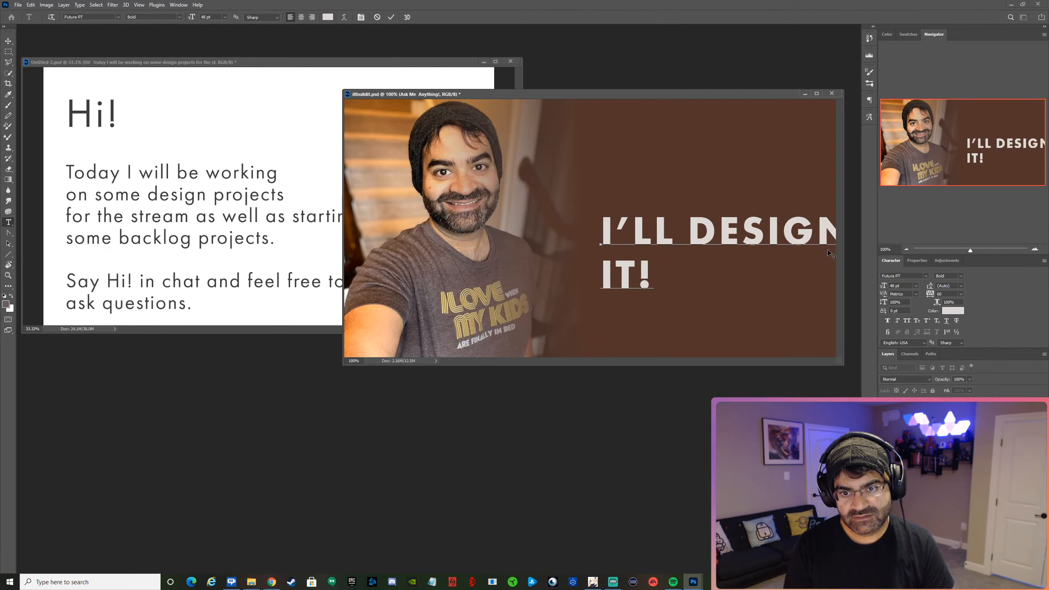
click(693, 226)
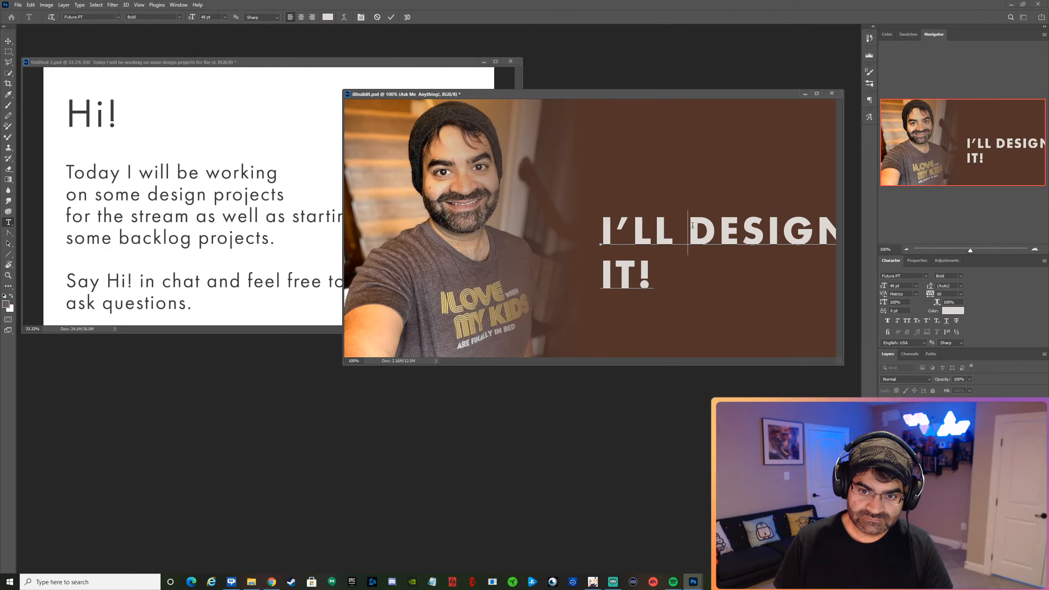
key(Return)
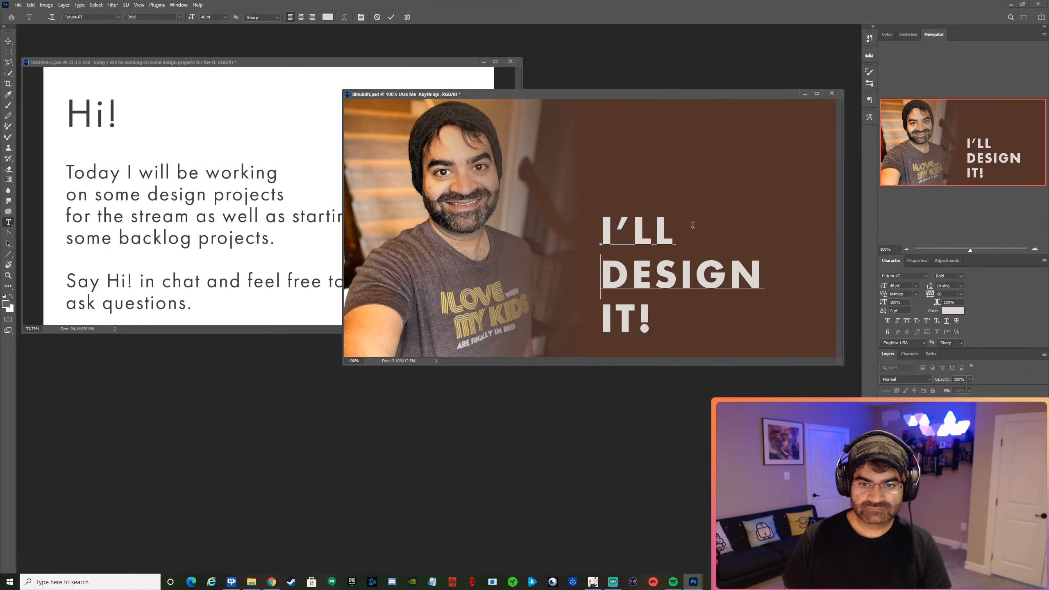
click(391, 17)
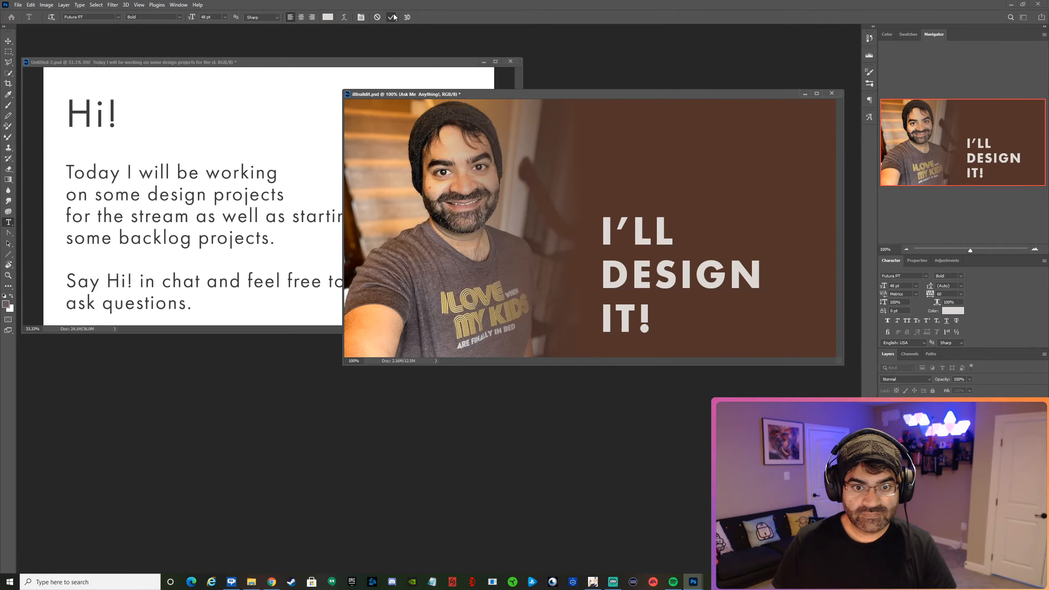
Hide the portrait photo layer behind the gradient.
click(885, 451)
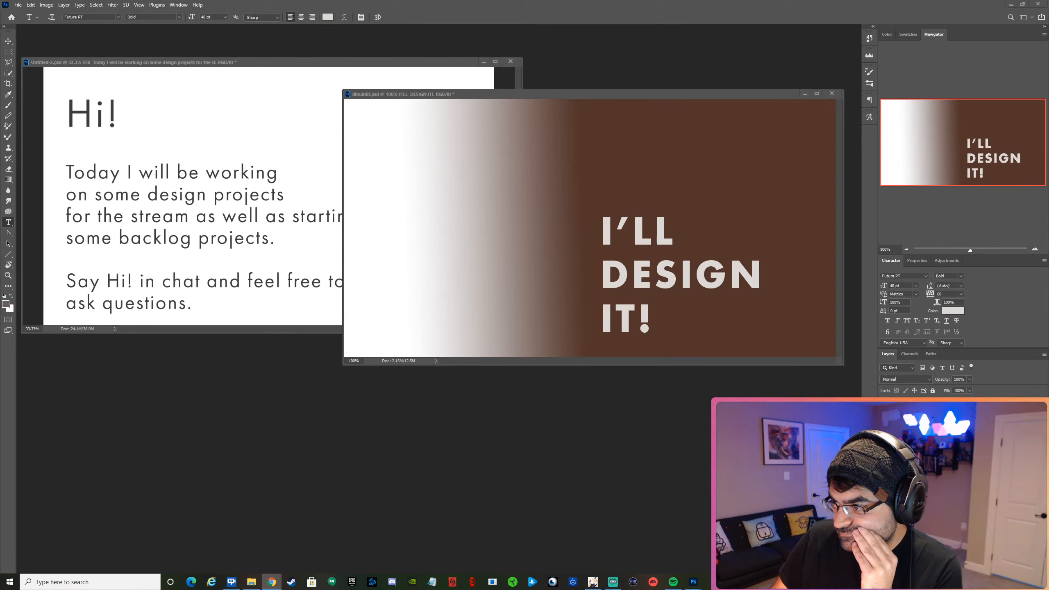
Move the "I'LL DESIGN IT!" heading from the brown area over to the left half of the canvas.
click(695, 210)
key(Escape)
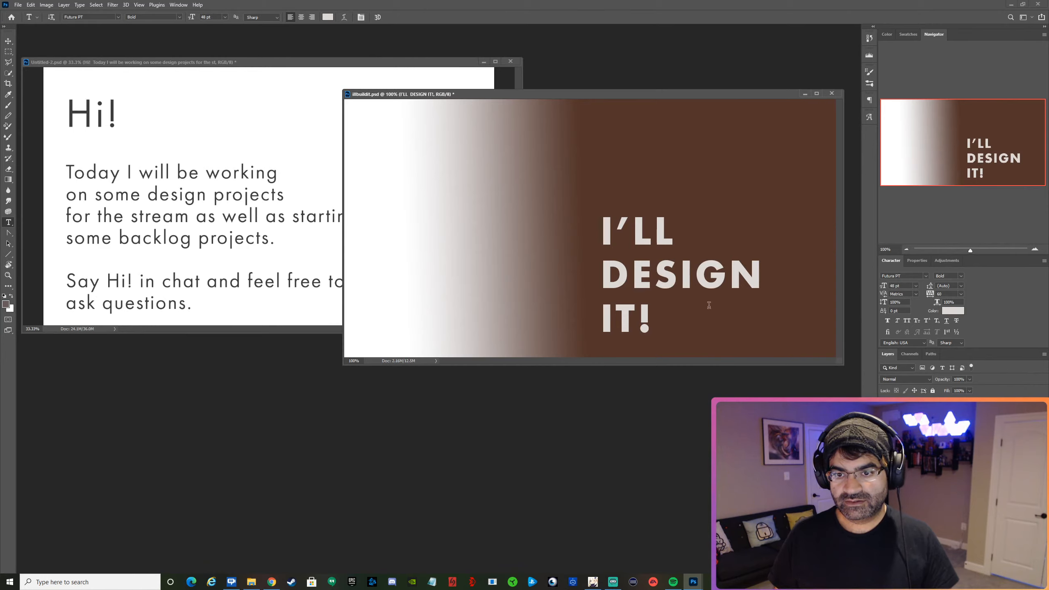
drag(698, 285, 524, 268)
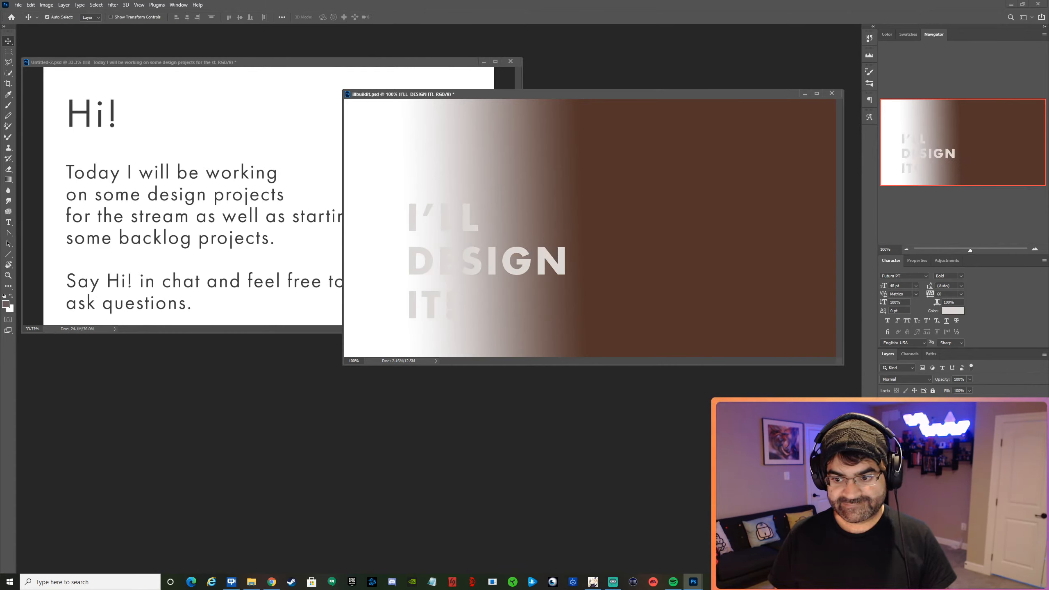
With the gradient out of view, paste the bookshelf portrait photo and position it against the canvas's right edge.
click(885, 446)
key(ctrl+v)
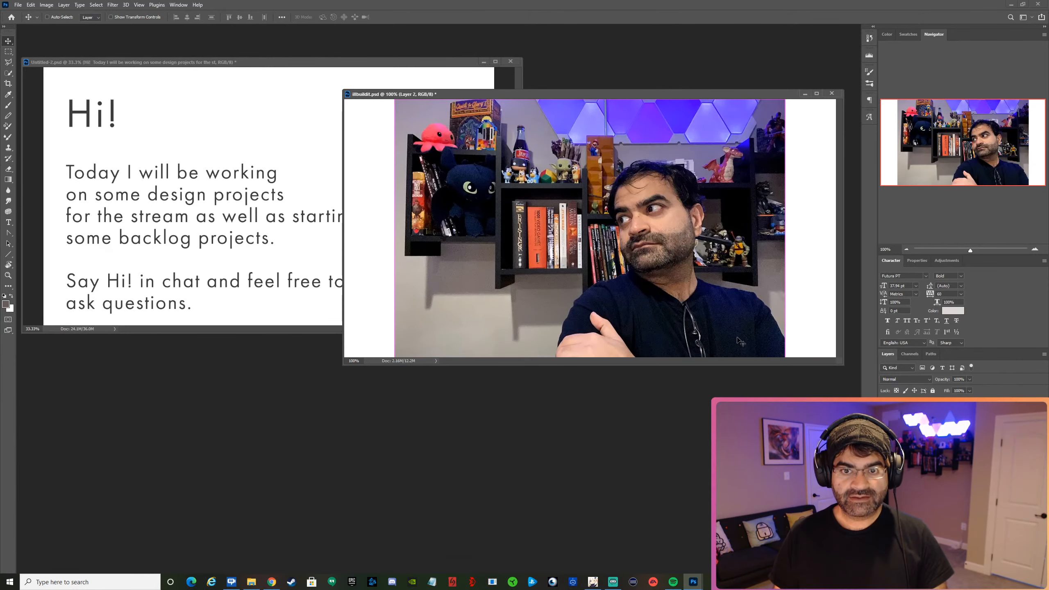
drag(663, 251, 730, 255)
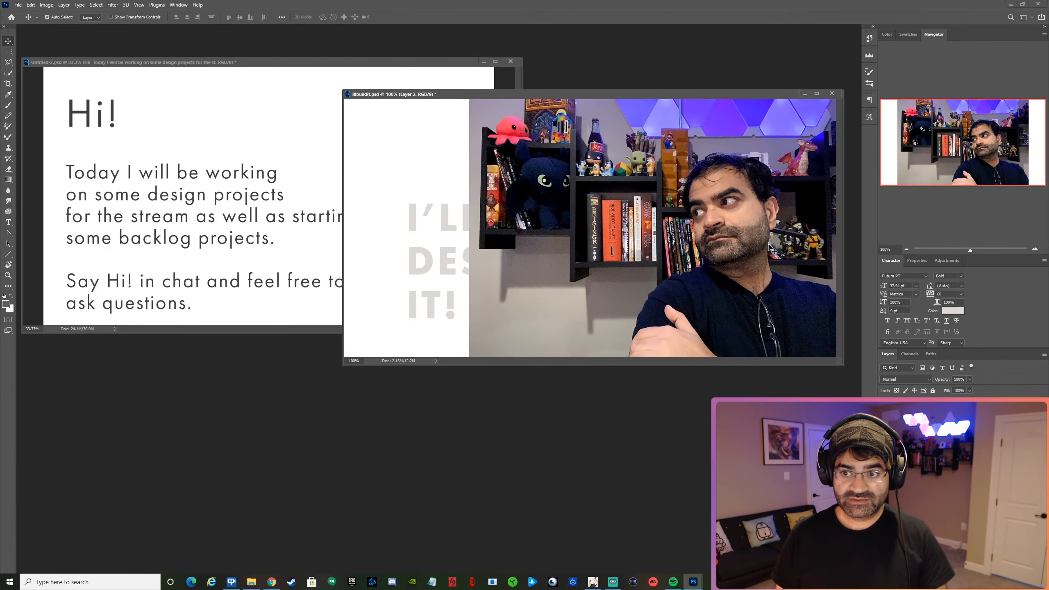
click(906, 250)
drag(651, 238, 623, 229)
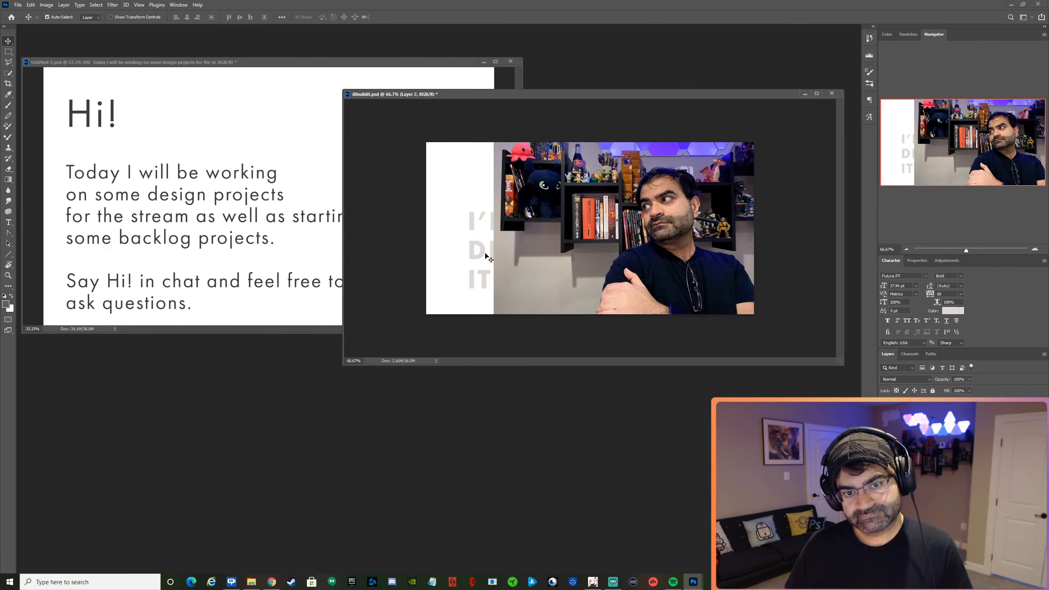
Move the heading over the lower left part of the photo and bring its layer in front of the photo.
drag(491, 251, 539, 271)
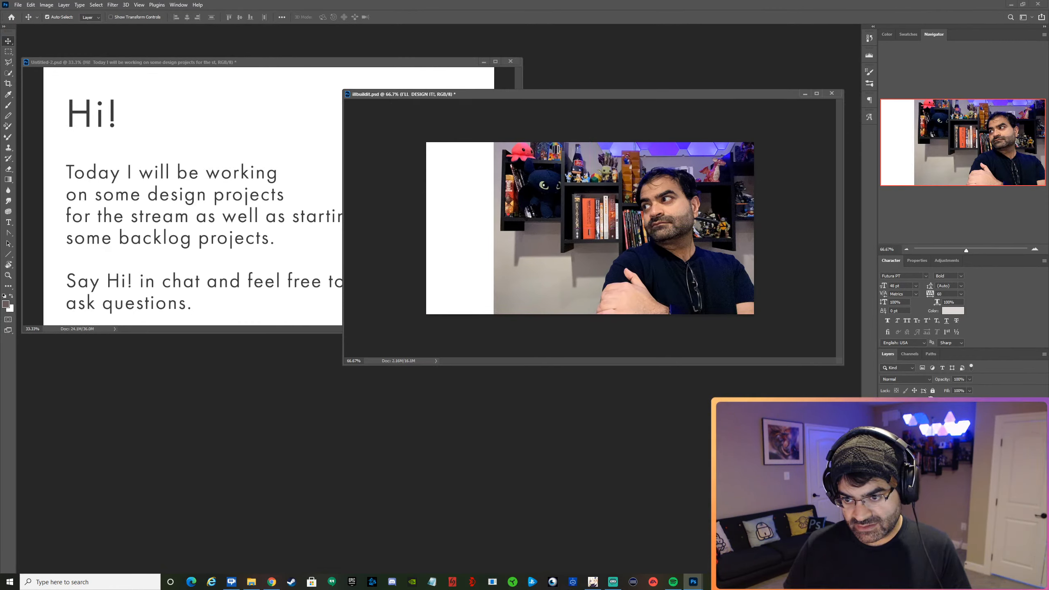
key(ctrl+bracketright)
Try to fill the white area by selecting a narrow strip at the photo's left edge and stretching it to the canvas edge.
key(m)
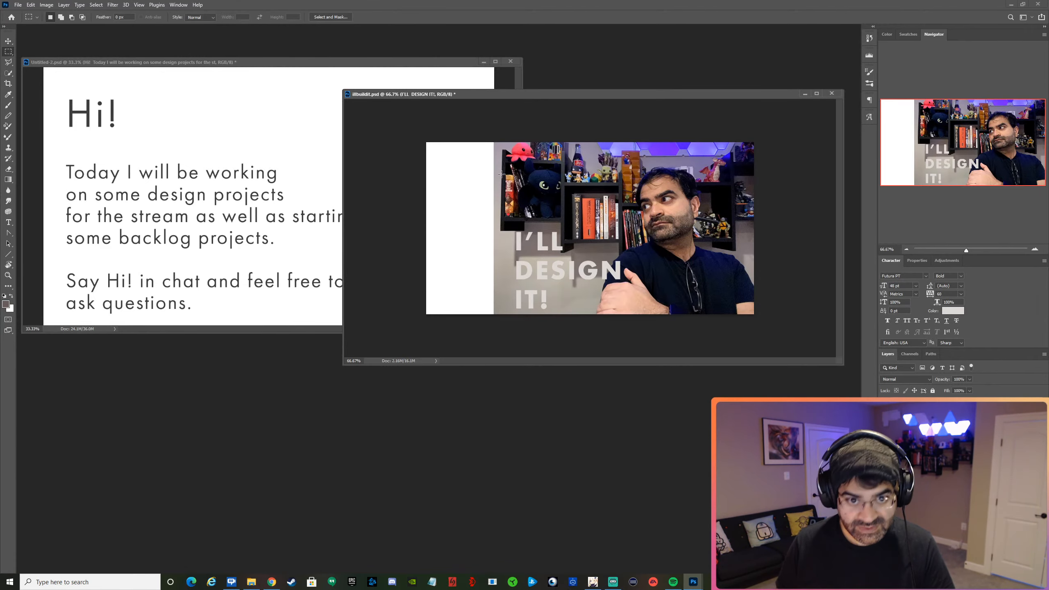
drag(500, 145, 495, 326)
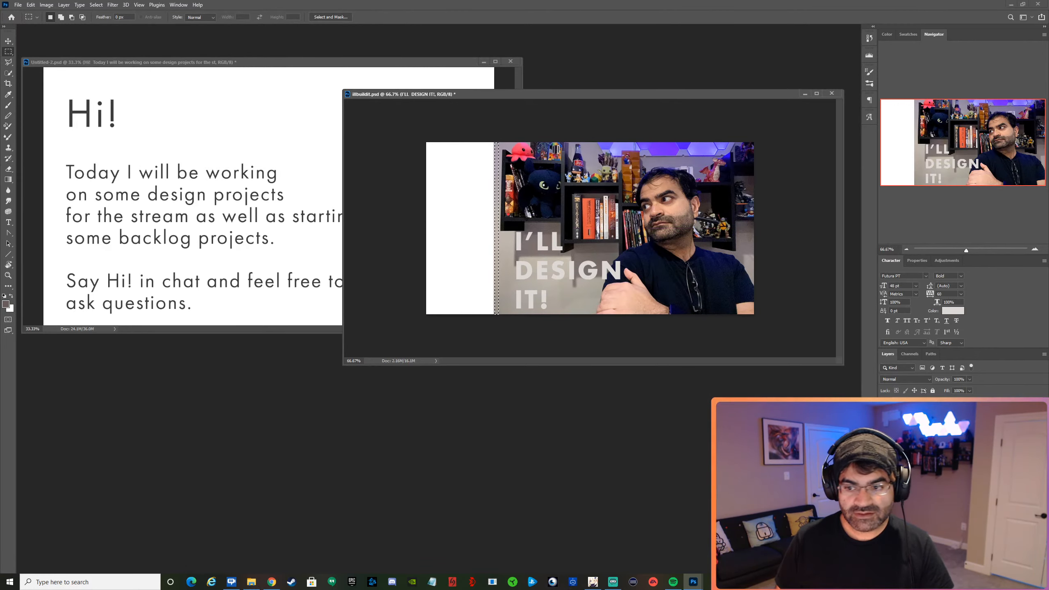
key(ctrl+j)
key(ctrl+t)
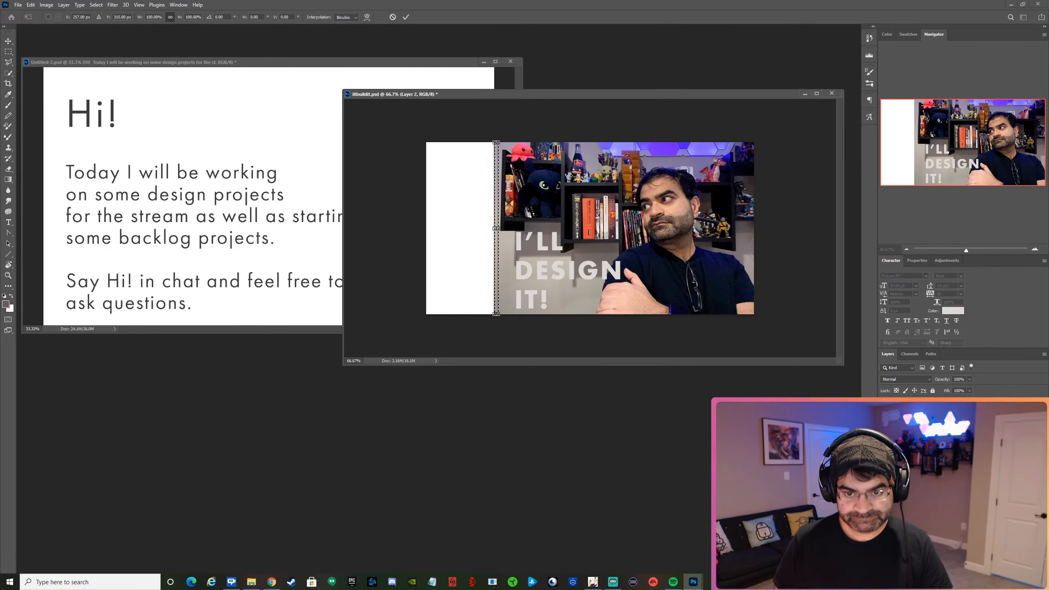
drag(489, 231, 420, 235)
key(Return)
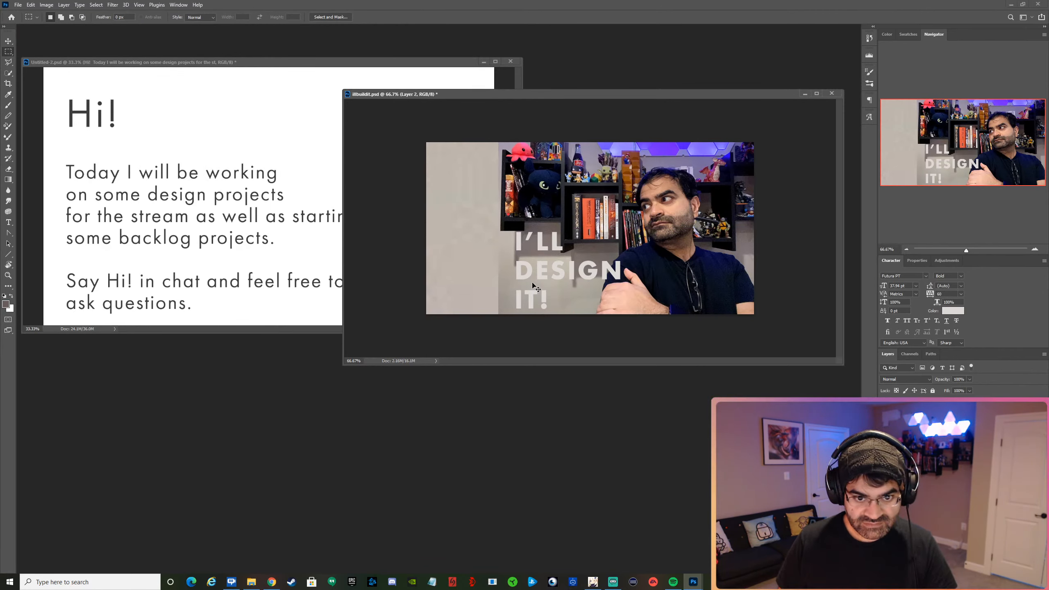
Roll the document back to the strip selection made before the photo edge was stretched.
key(ctrl+z)
click(505, 154)
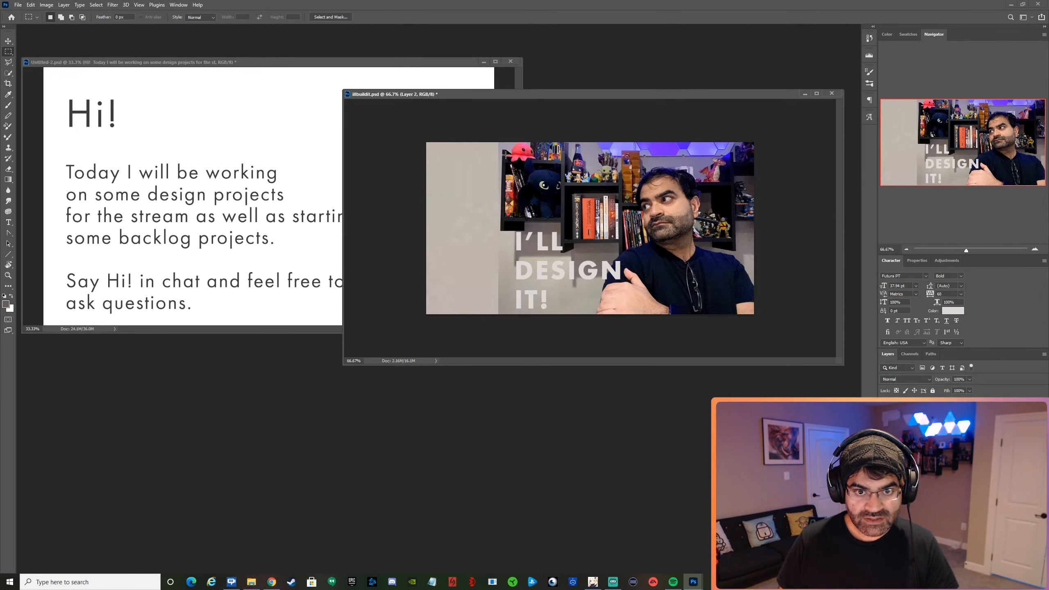
drag(501, 148, 491, 218)
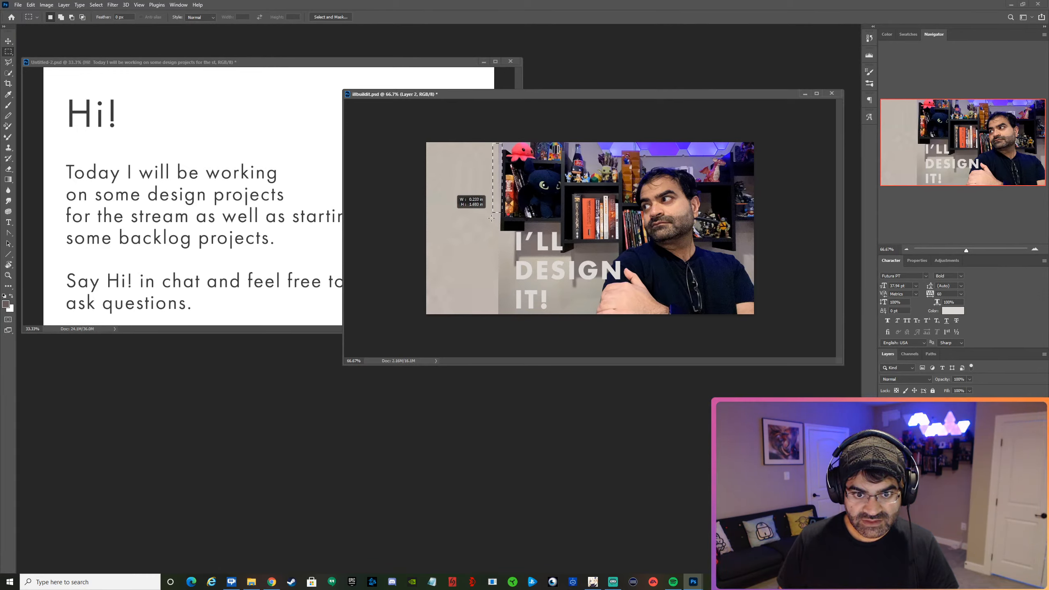
click(872, 55)
click(806, 152)
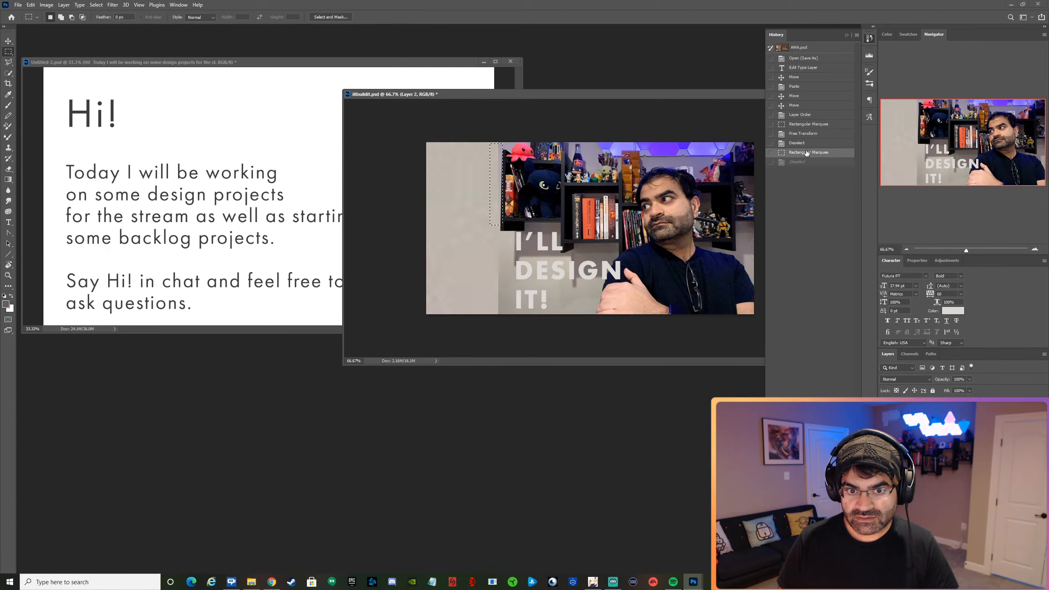
click(806, 124)
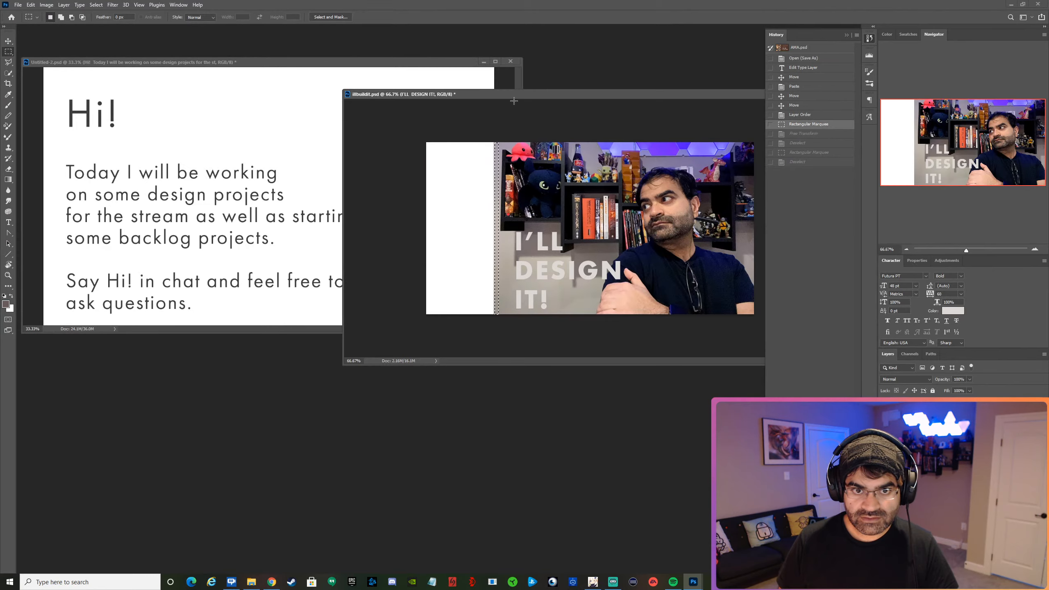
Reposition and enlarge the document's window and show the design at 100% zoom.
drag(514, 100, 215, 72)
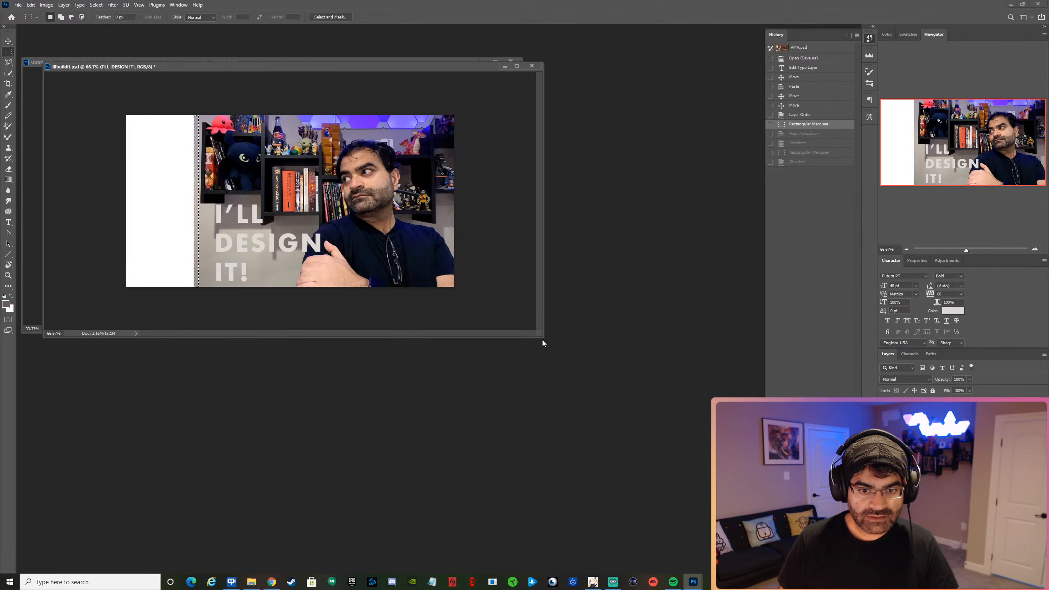
drag(542, 343, 744, 529)
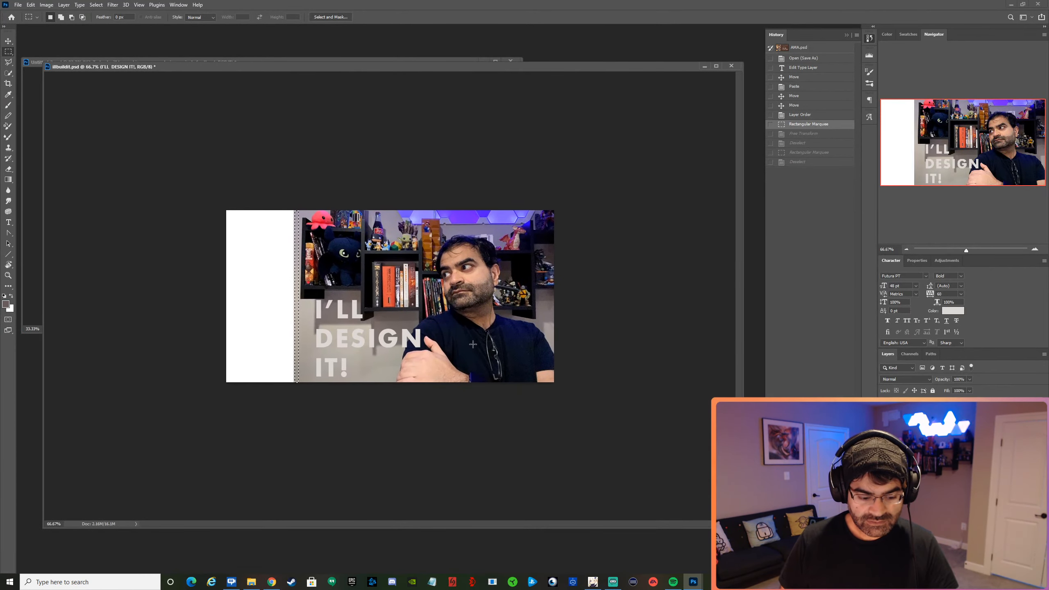
key(z)
click(294, 245)
click(294, 245)
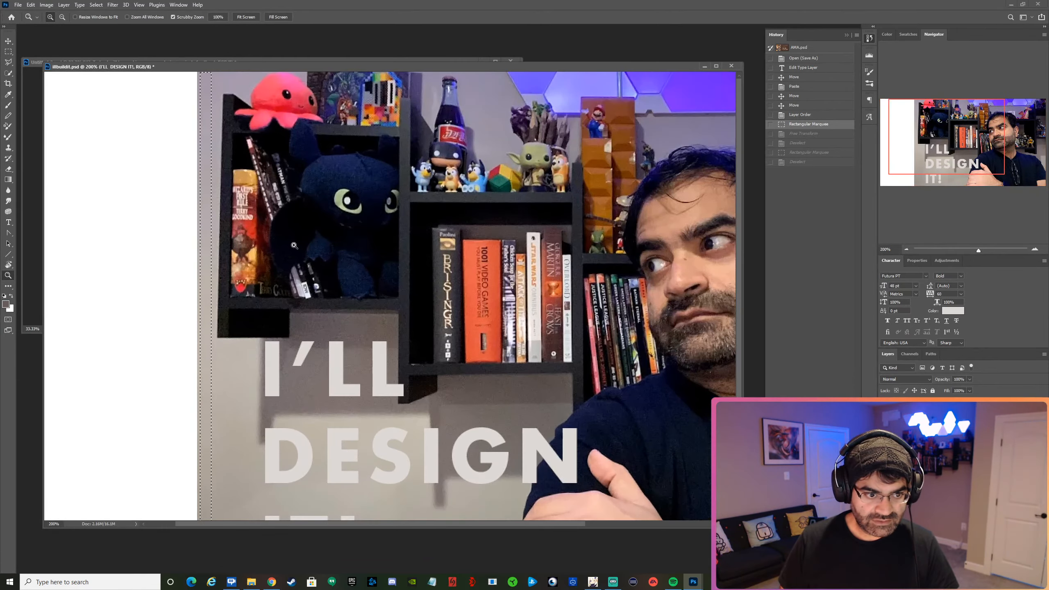
alt+click(277, 278)
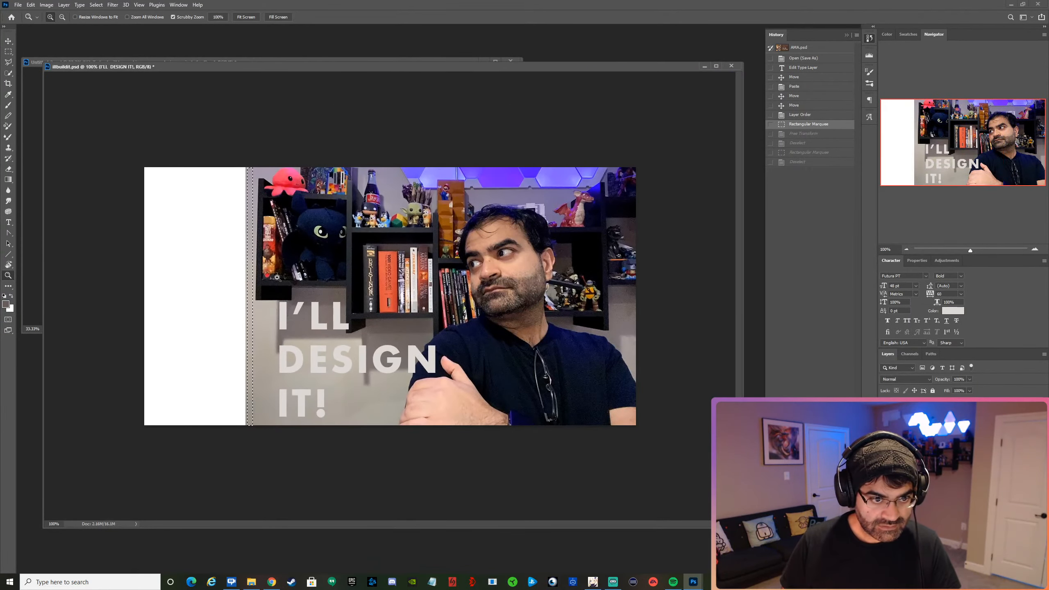
Select a full-height strip about 0.12 in wide at the photo's left edge, stretch it to the canvas's left edge and deselect.
key(m)
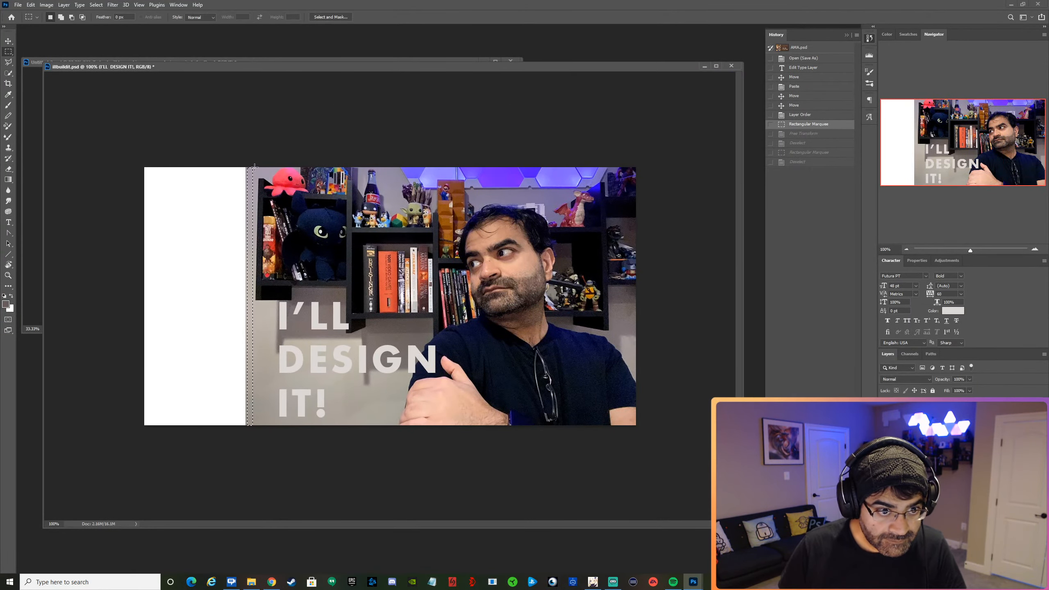
drag(254, 166, 252, 430)
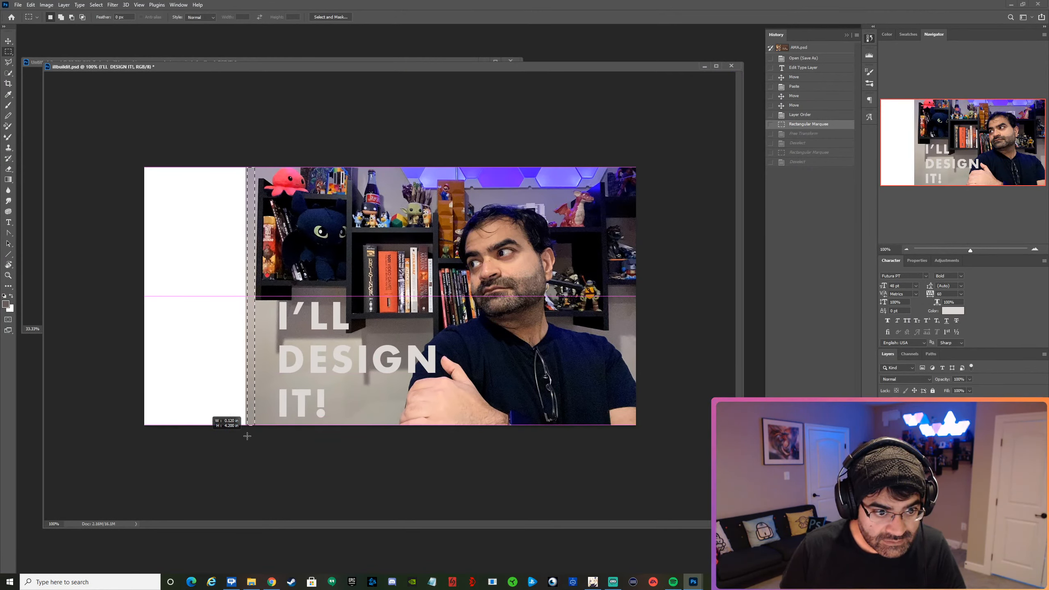
drag(247, 435, 248, 435)
key(Left)
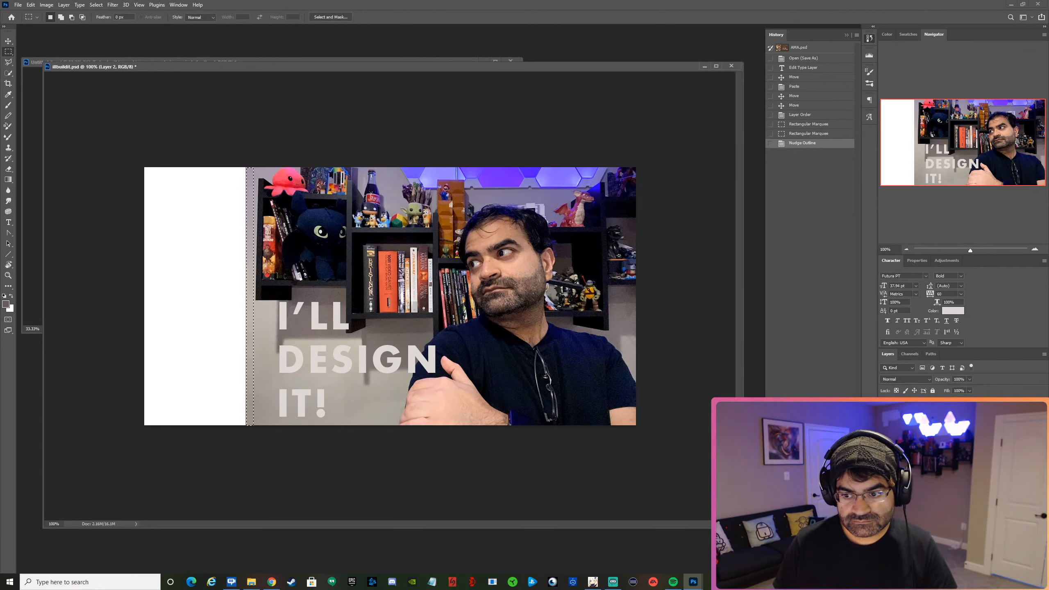
key(ctrl+t)
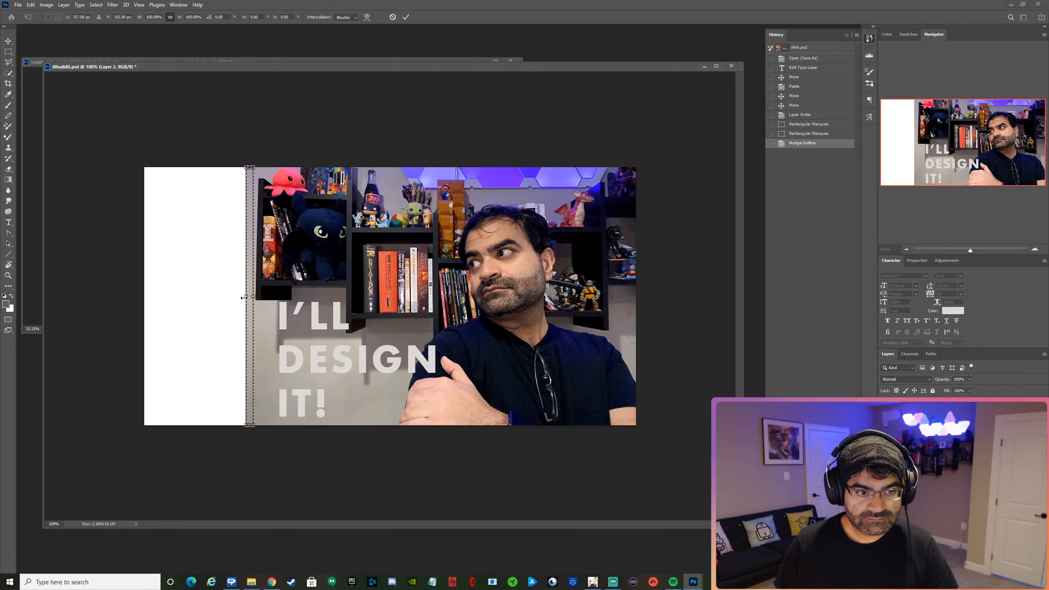
drag(244, 297, 140, 302)
key(Return)
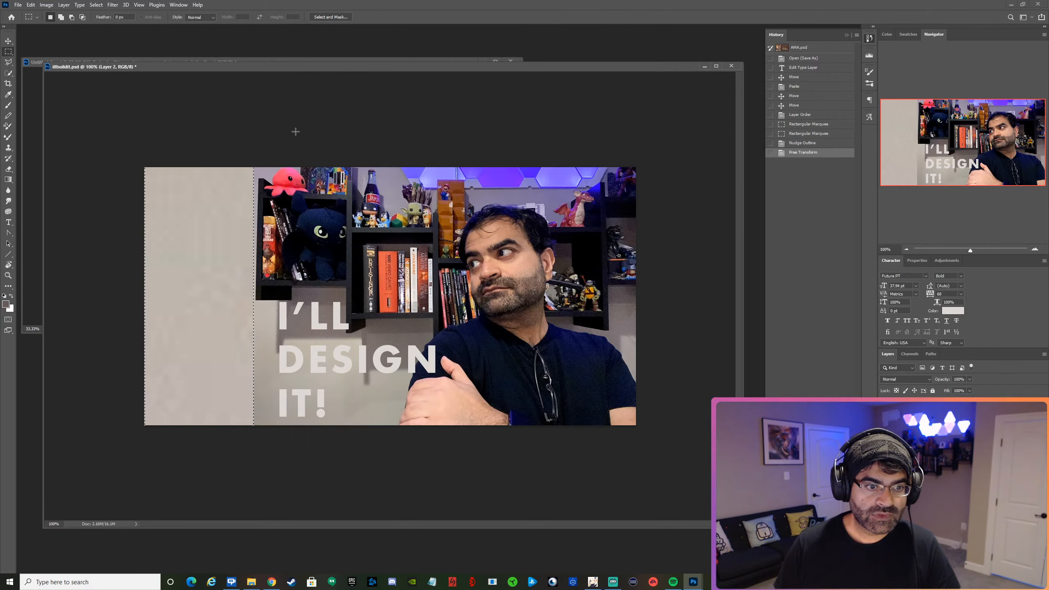
key(ctrl+d)
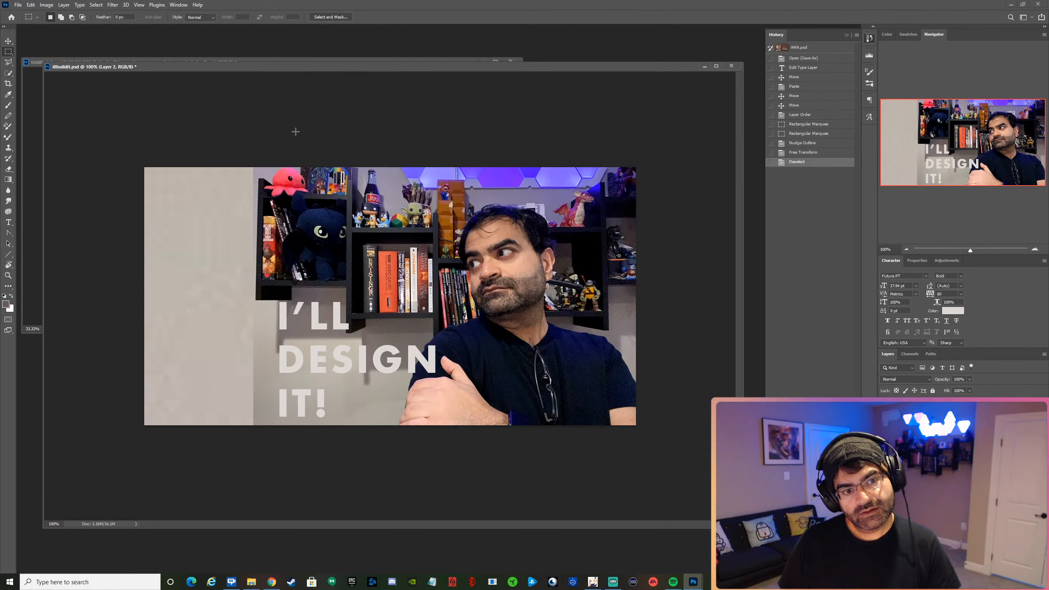
Move the "I'LL DESIGN IT!" heading left into the canvas's lower left corner area, clear of the person.
key(v)
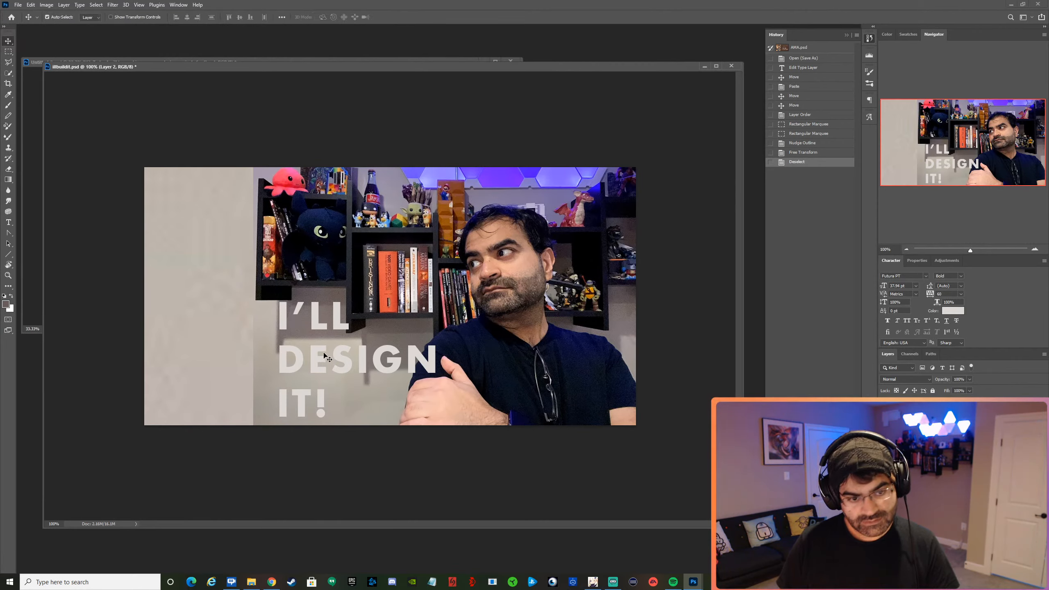
drag(322, 362, 215, 354)
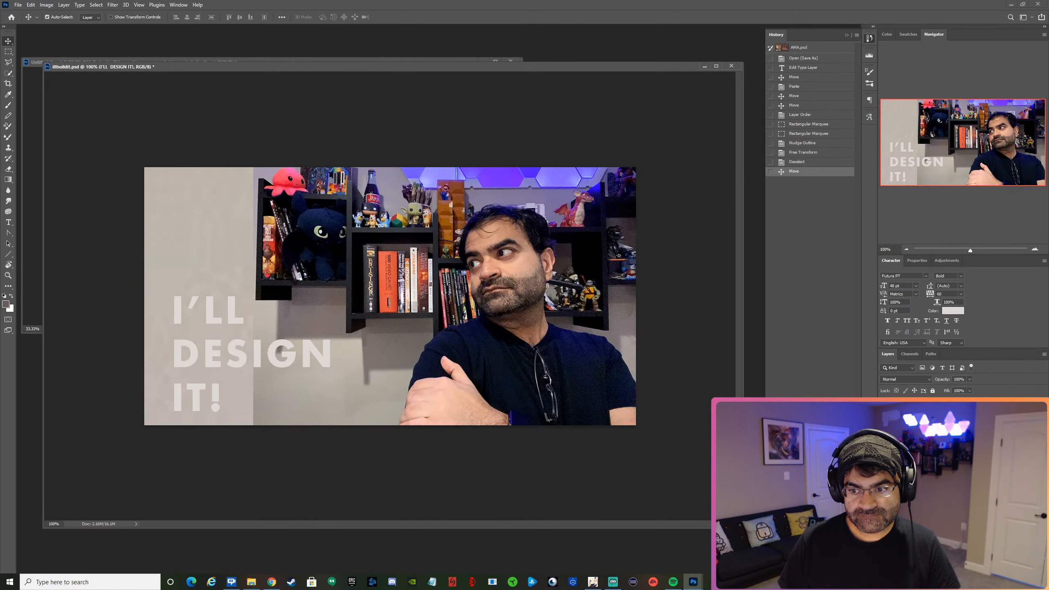
Place the gradient fill layer above the photo and set its angle to 0° so the brown side lies on the left.
drag(925, 487, 925, 434)
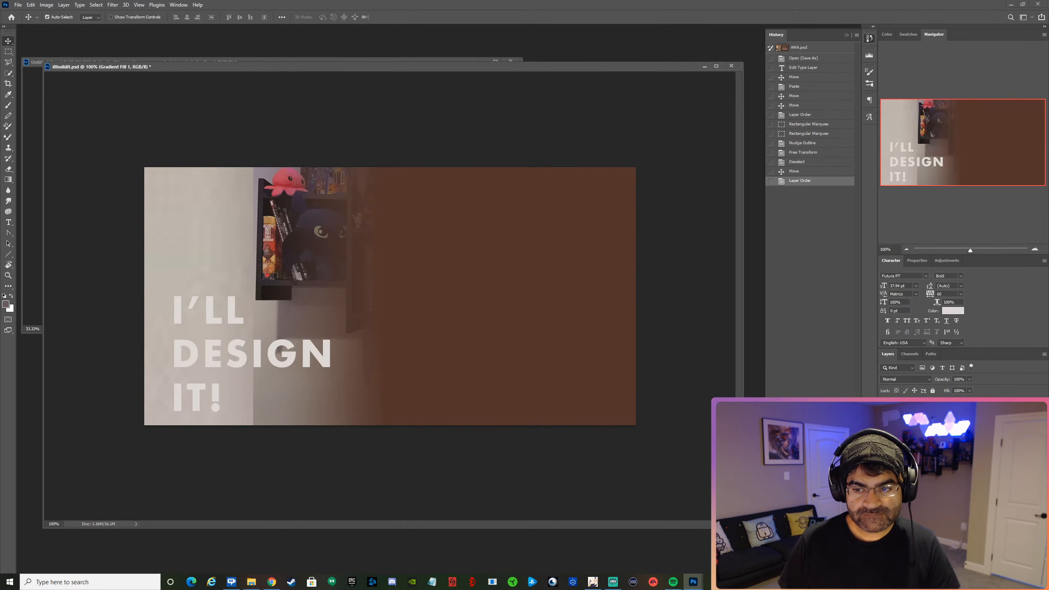
double_click(903, 434)
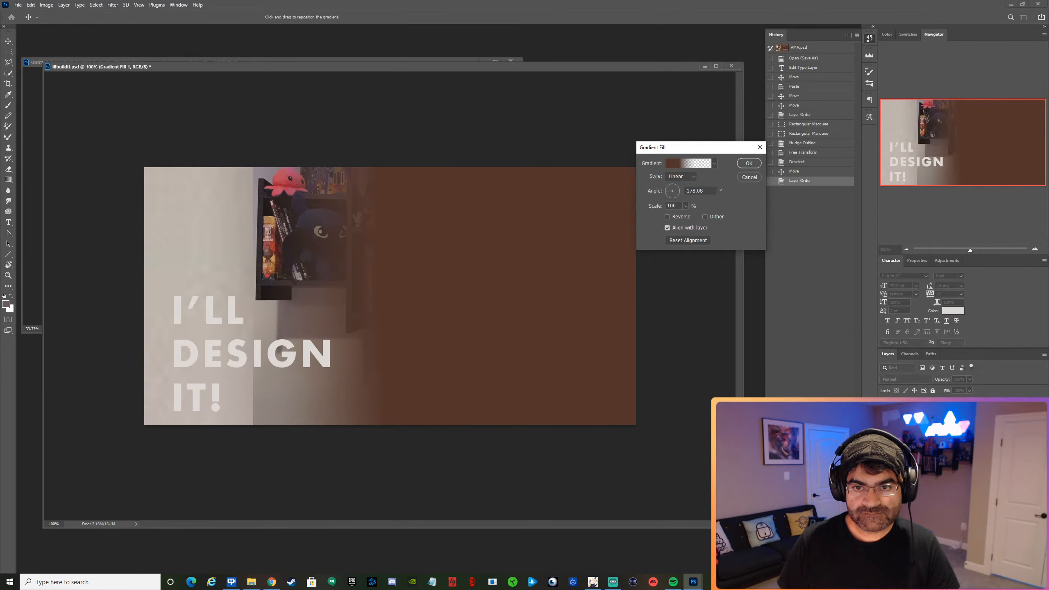
click(676, 189)
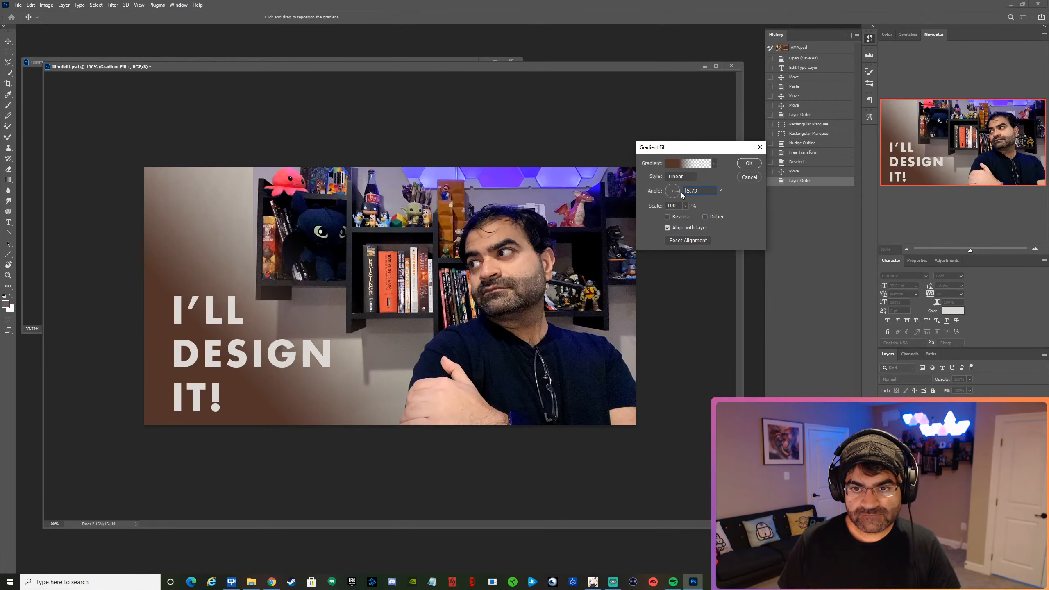
drag(681, 191, 682, 193)
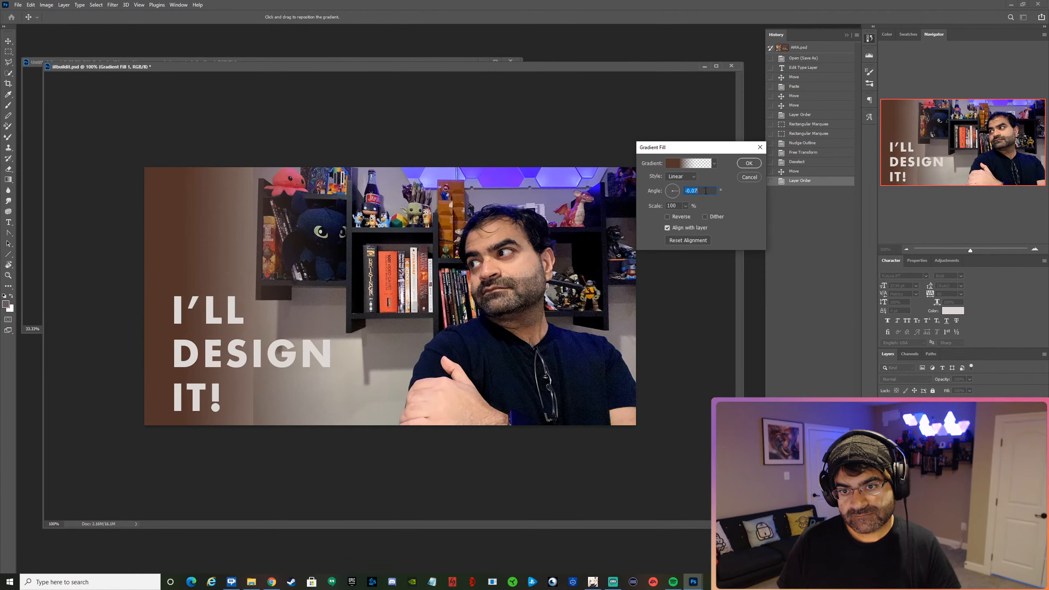
key(Return)
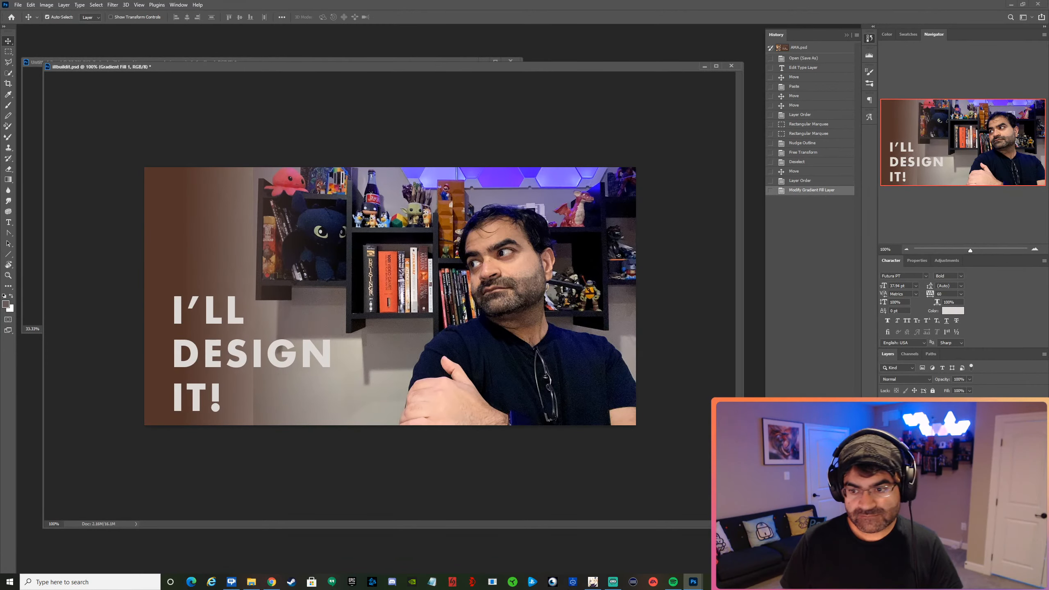
Open the gradient fill layer's settings and shift the gradient right so its solid side extends farther behind the heading.
double_click(901, 438)
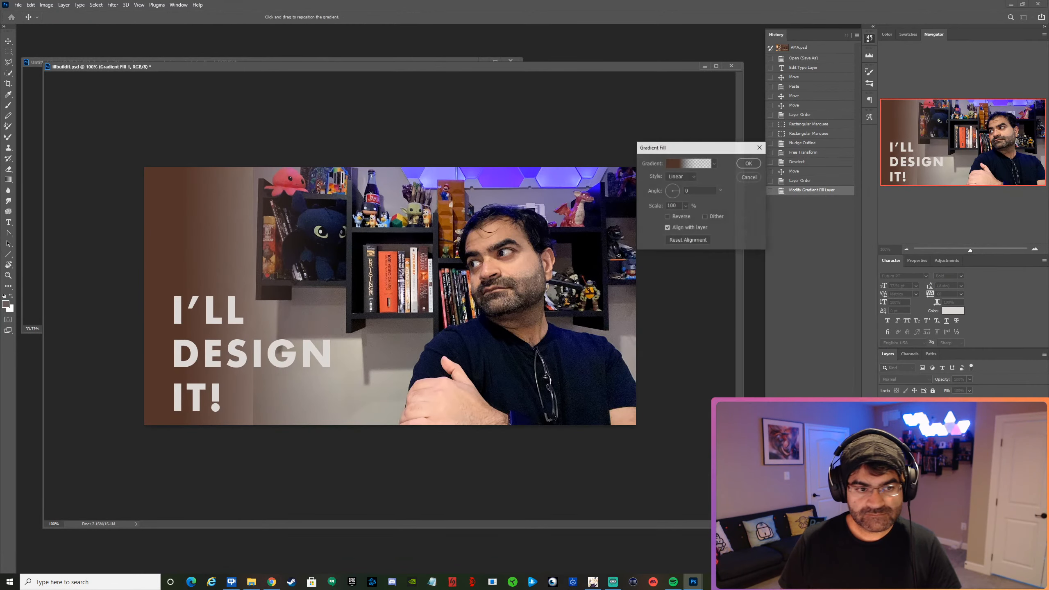
drag(213, 264, 284, 269)
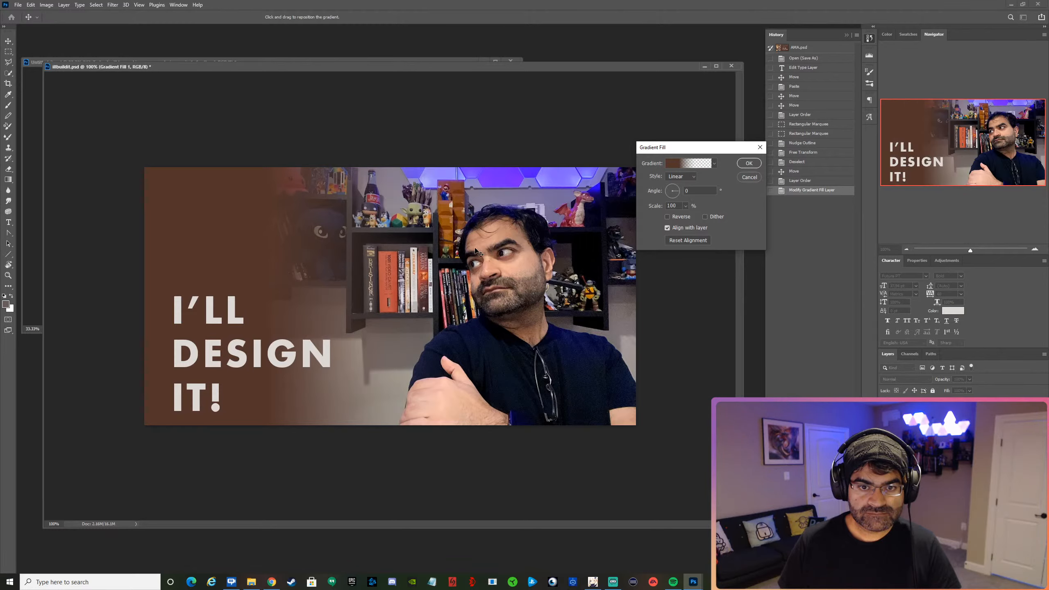
Recolour the gradient's brown colour stop with the light beige-grey sampled from the wall beside the person.
click(672, 165)
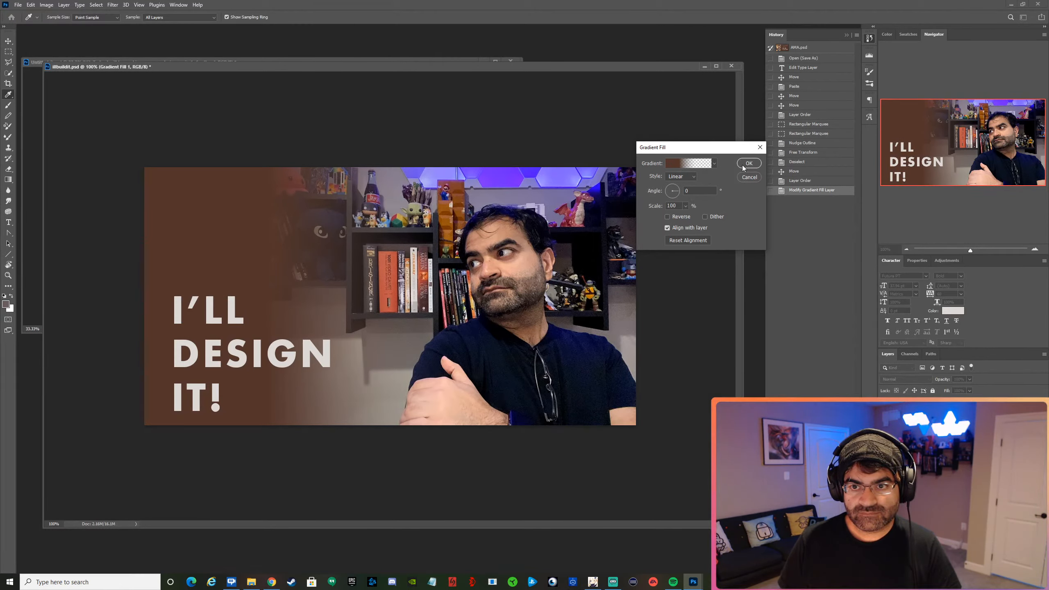
click(696, 165)
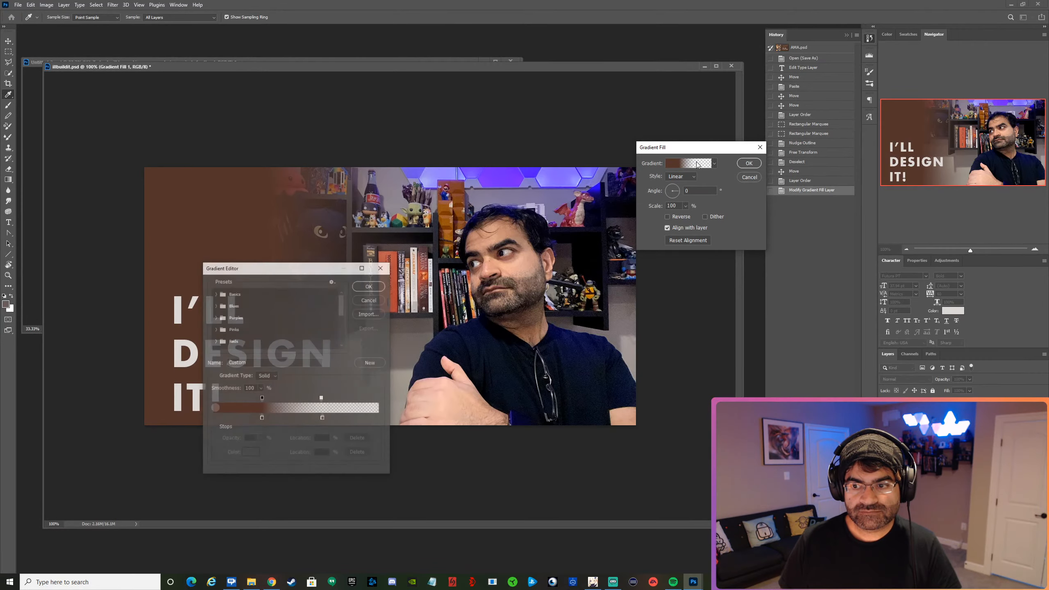
double_click(261, 419)
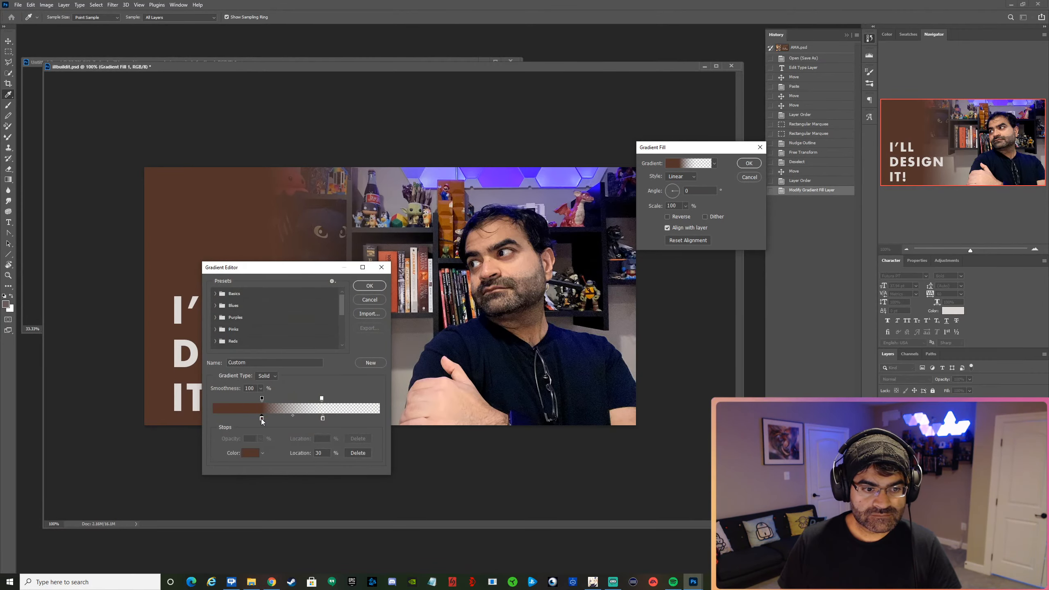
click(403, 383)
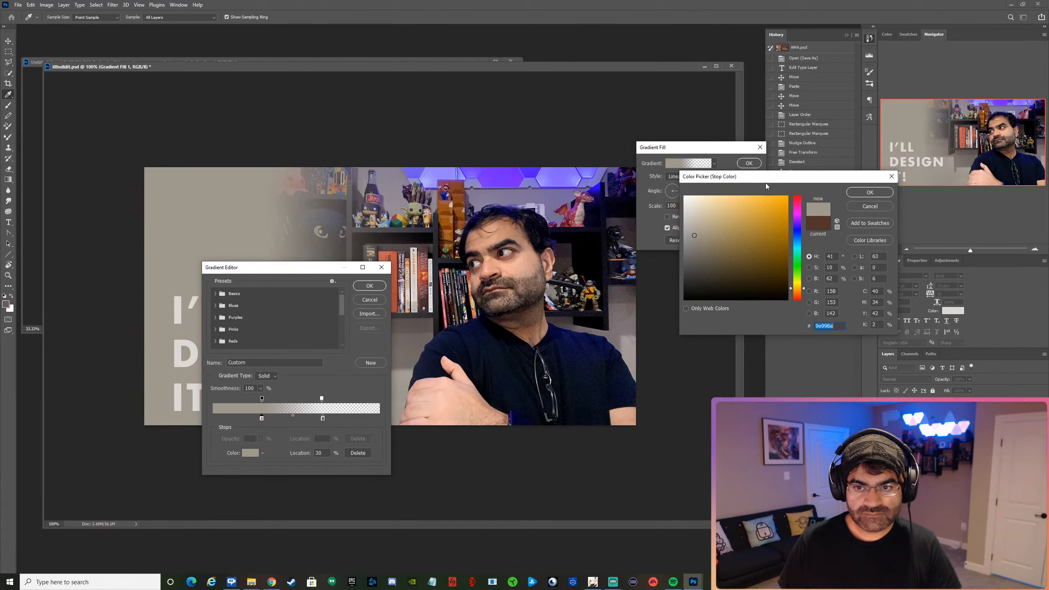
drag(763, 179, 658, 340)
click(420, 342)
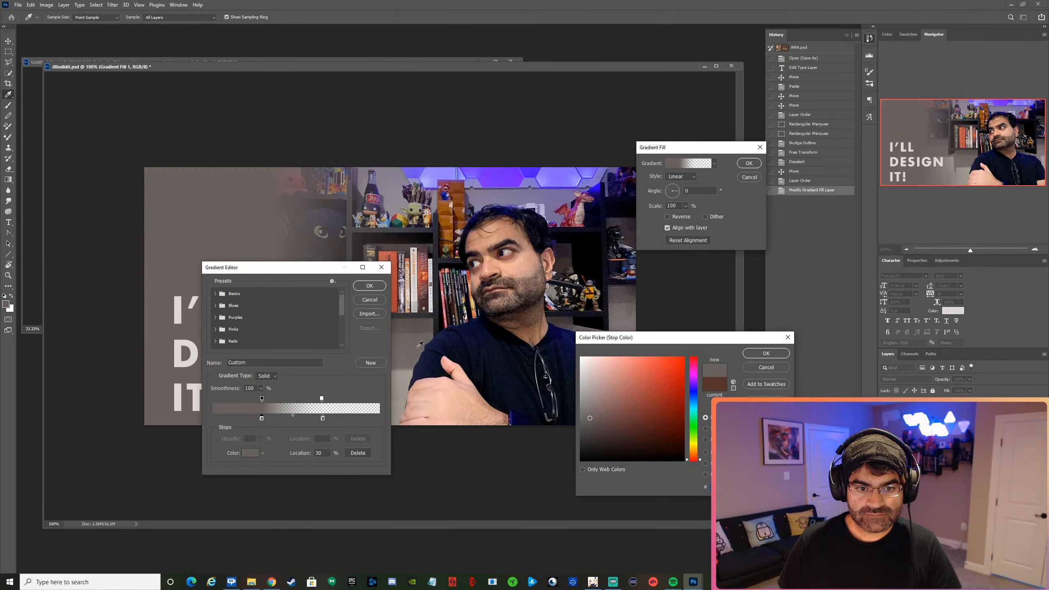
click(401, 355)
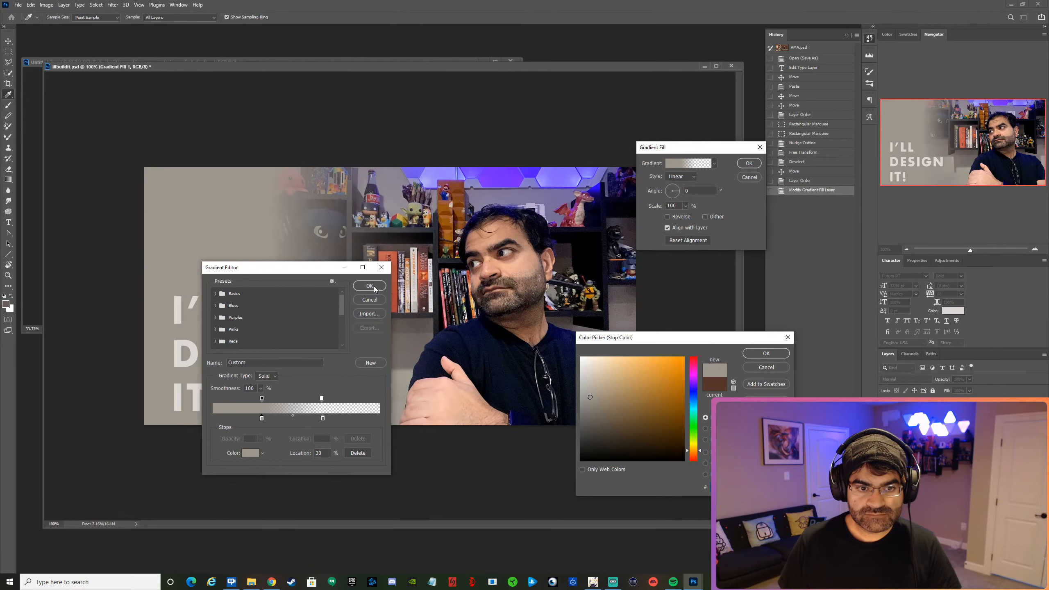
click(746, 353)
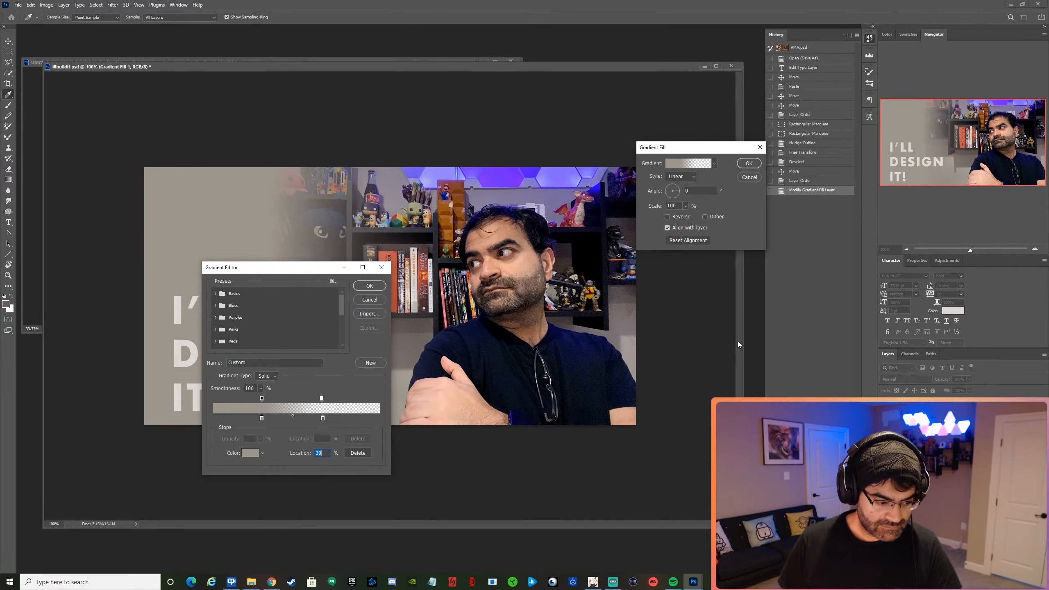
click(380, 292)
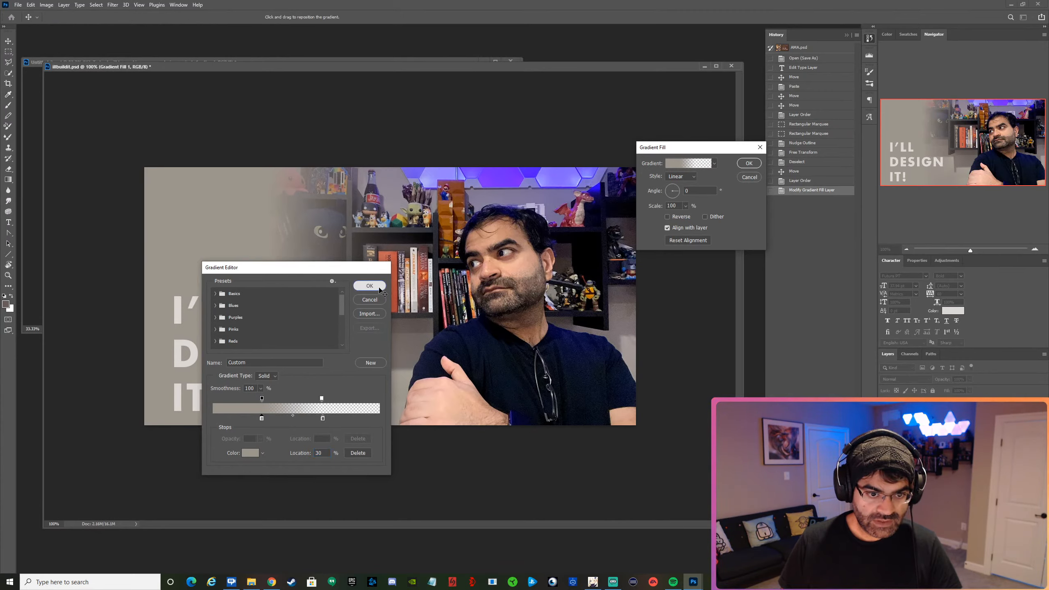
Reposition the beige gradient so it fades out just before the books, and apply the gradient fill changes.
click(369, 286)
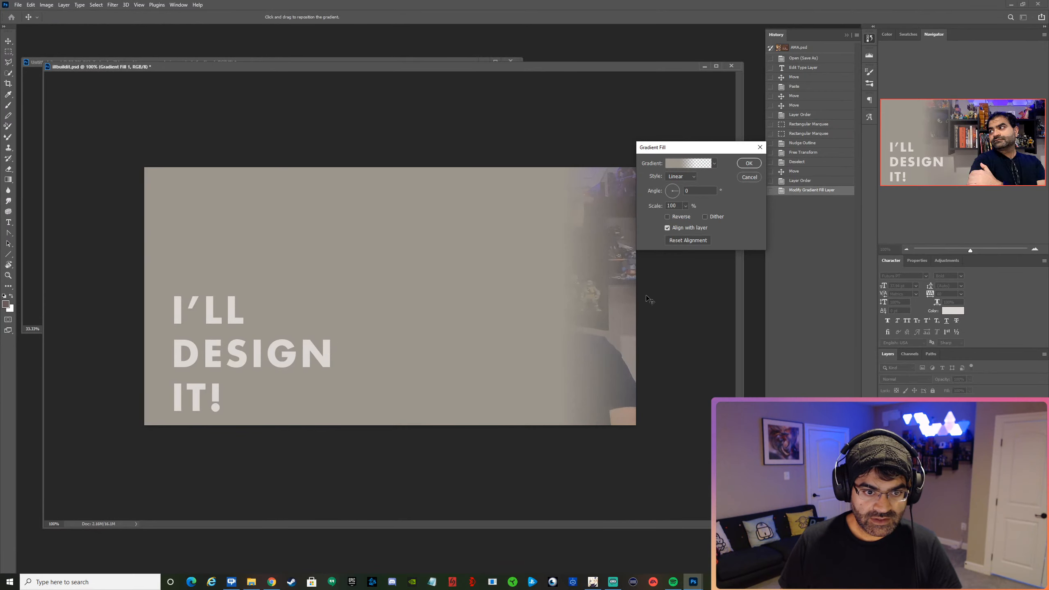
mouse_move(376, 288)
mouse_down()
mouse_move(331, 291)
mouse_move(361, 293)
mouse_up()
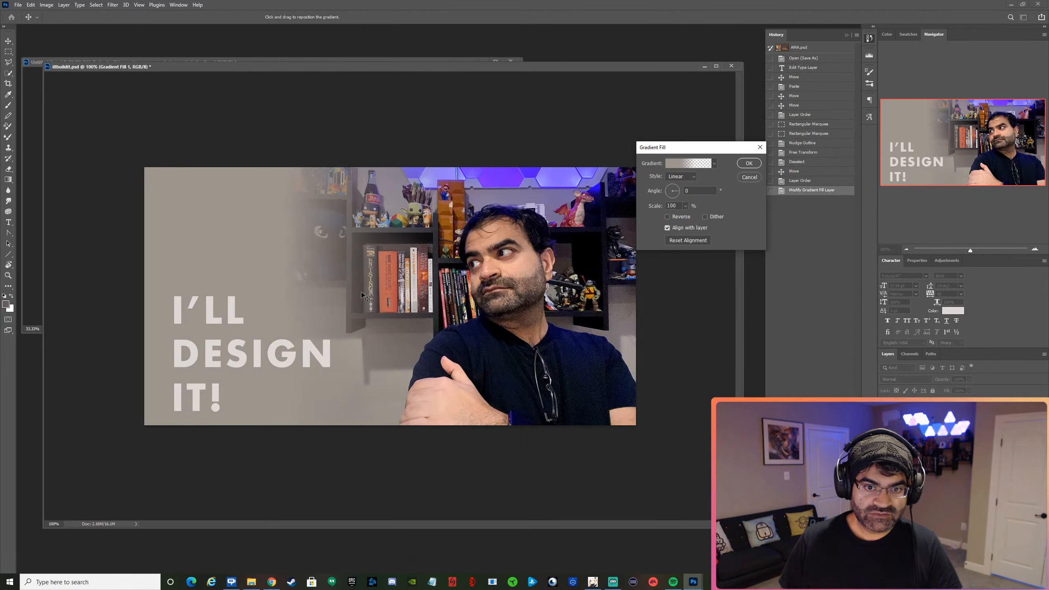
click(748, 163)
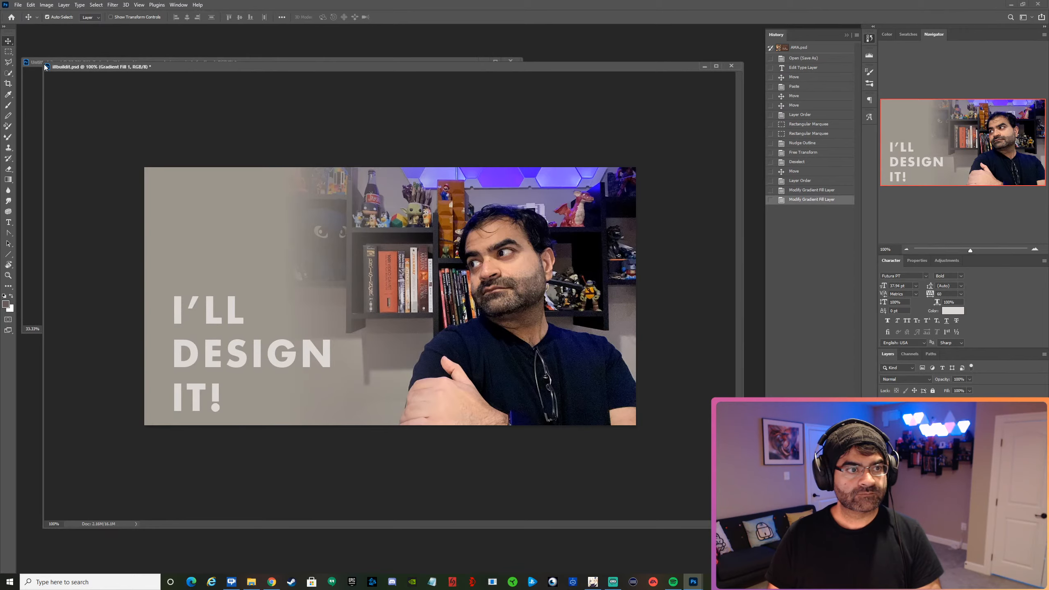
Move the design's document window down clear of the "Hi!" document and save the file.
drag(86, 66, 173, 198)
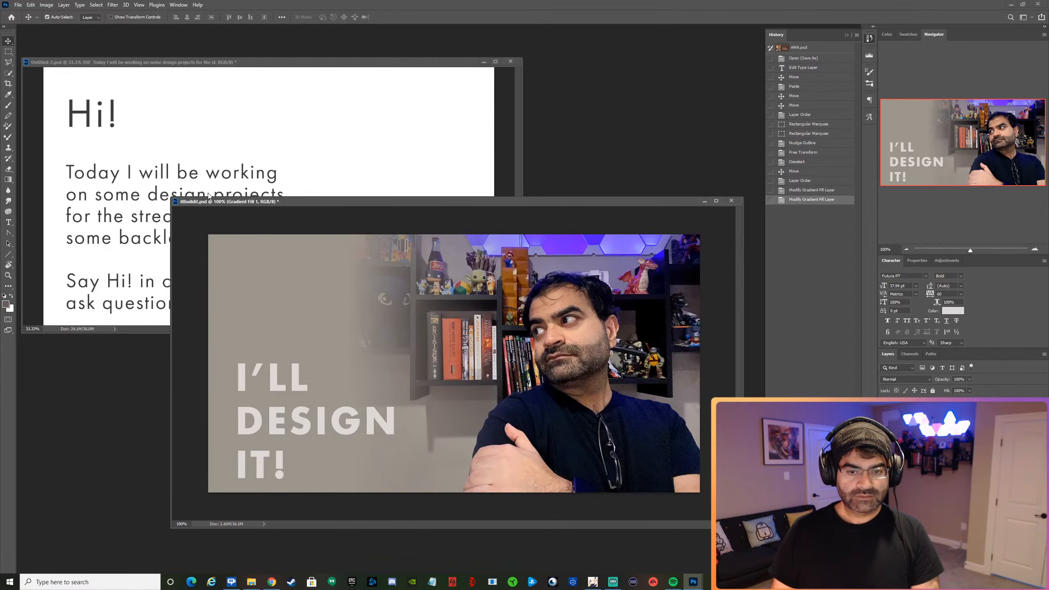
click(17, 5)
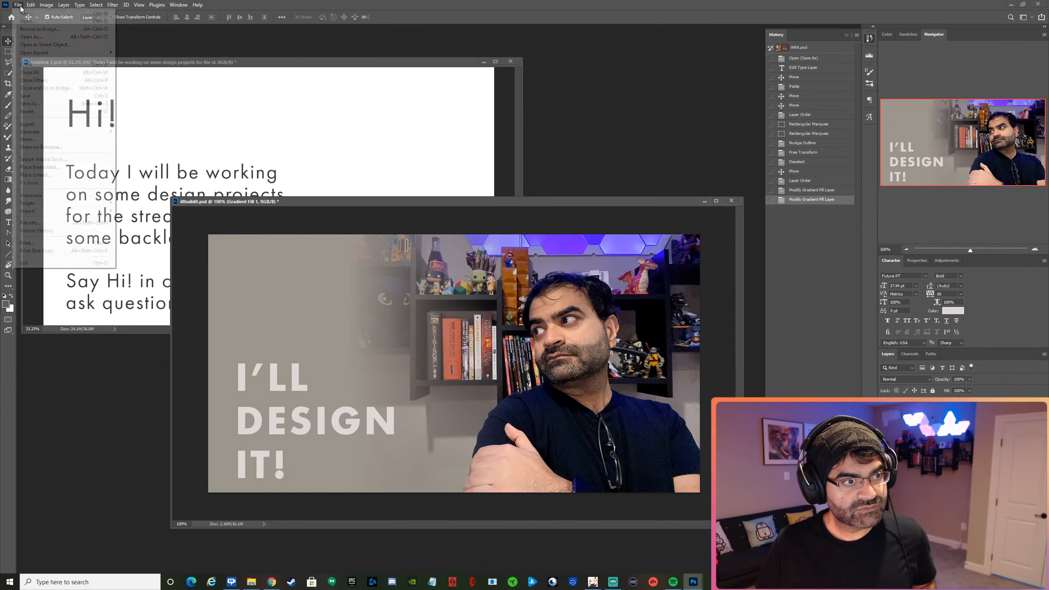
click(45, 96)
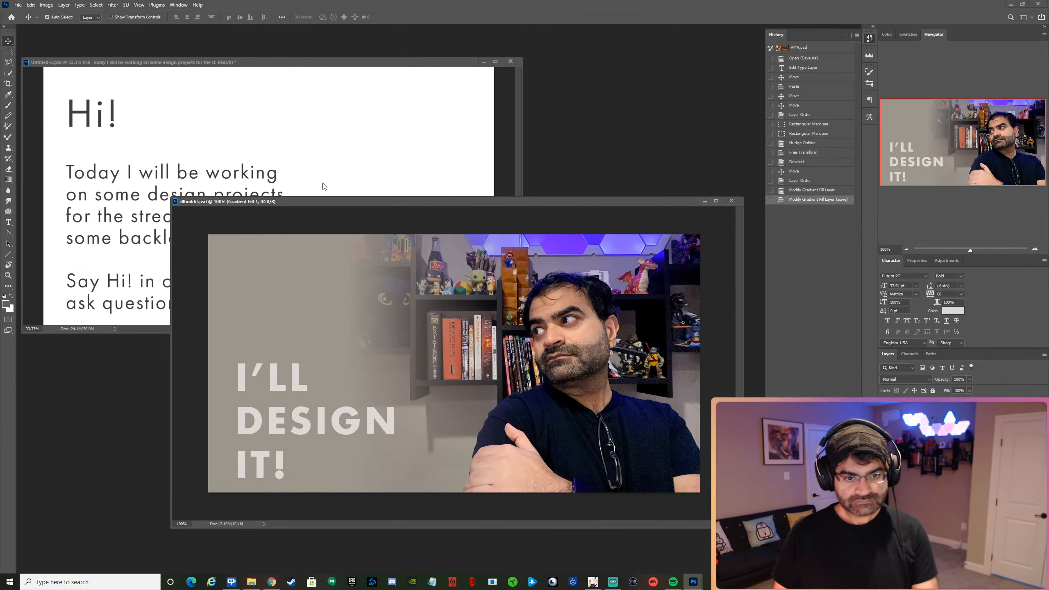
Open the "I'LL DESIGN IT!" heading's text colour for editing and sample the dark navy of the shirt.
click(377, 422)
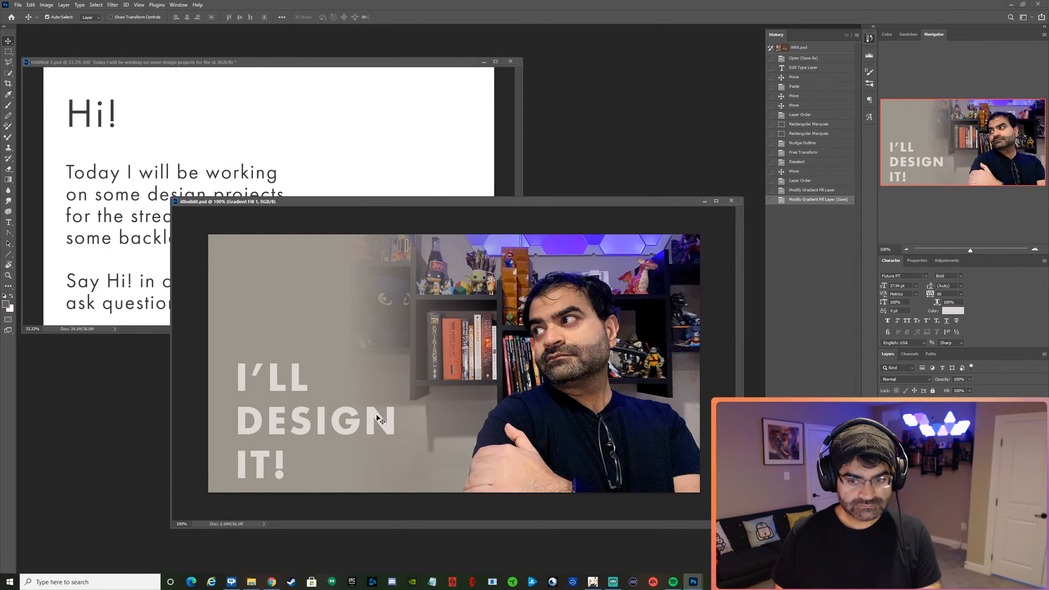
click(954, 310)
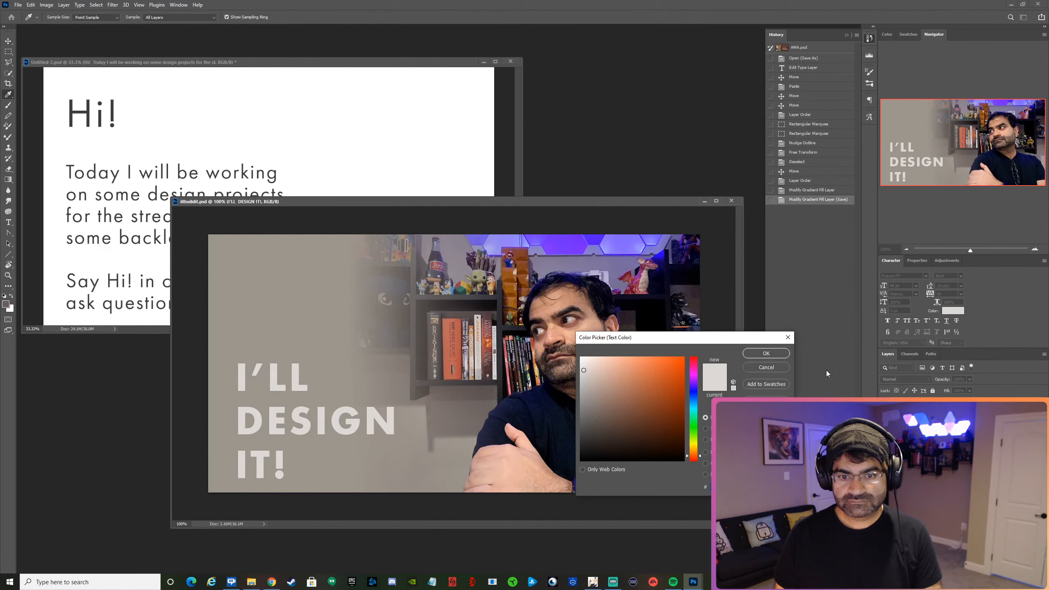
click(560, 411)
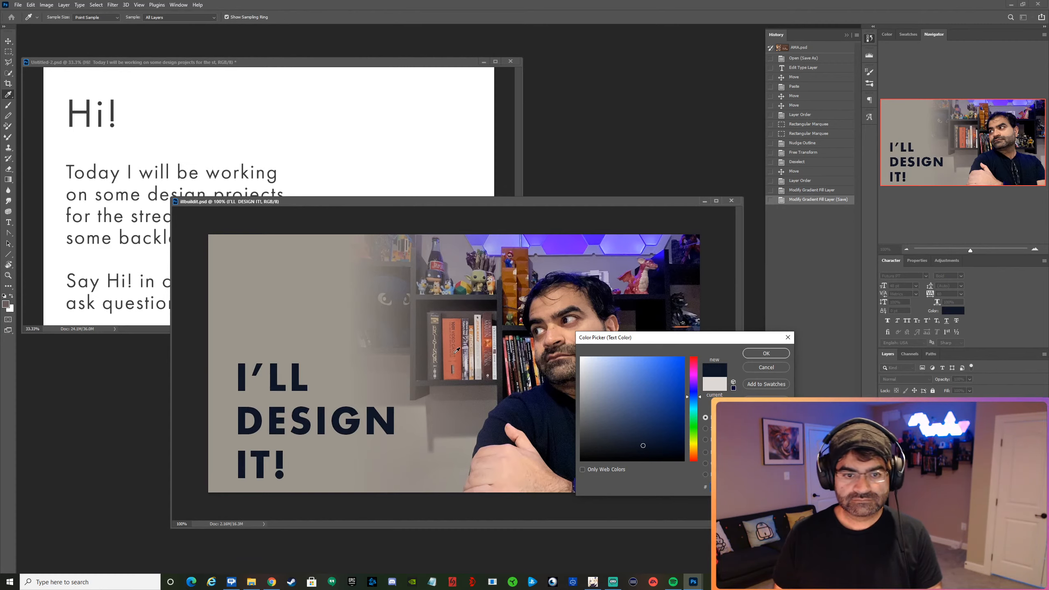
Try heading colours sampled from the orange-red book, the purple lights, and the grey area around the faded plush toy.
click(434, 320)
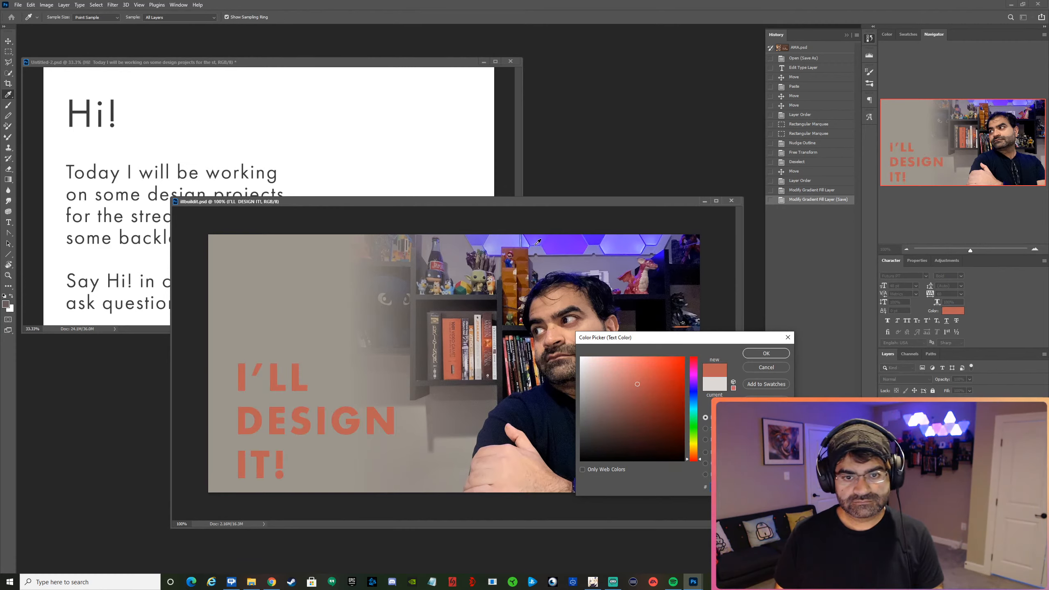
click(508, 245)
click(567, 245)
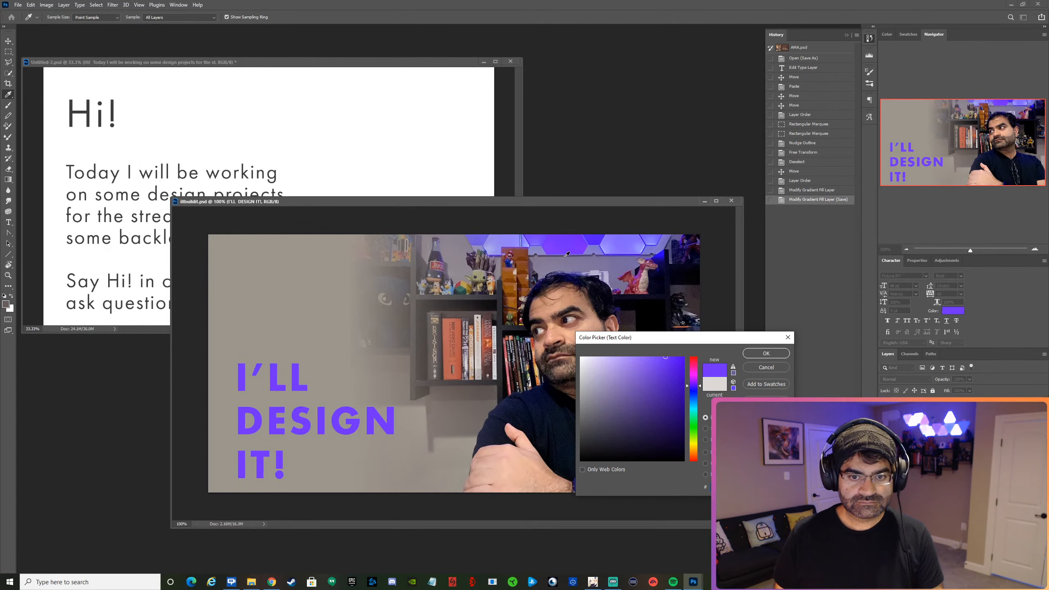
click(565, 311)
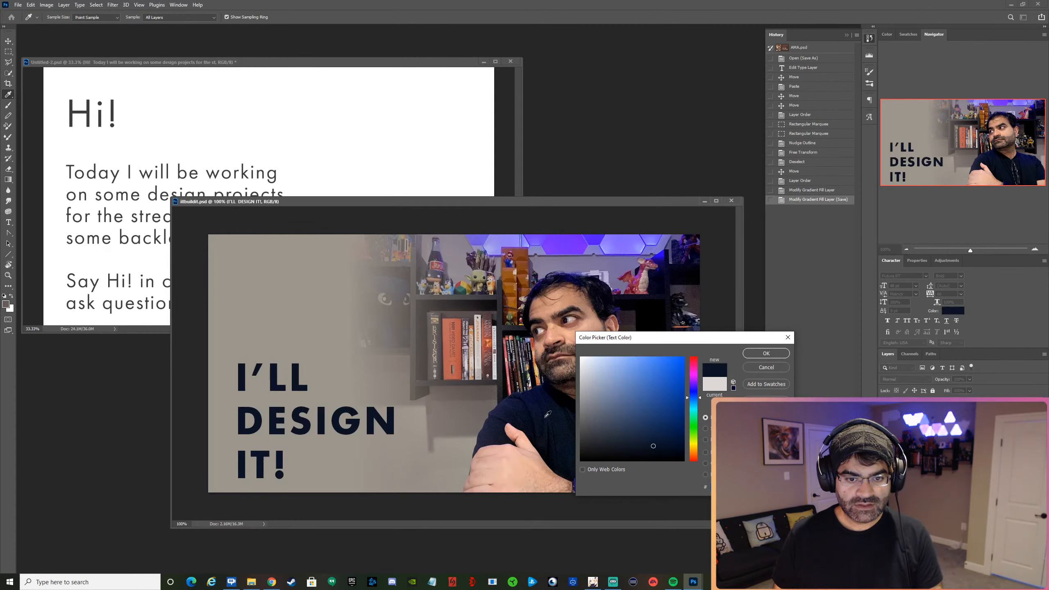
click(404, 302)
click(403, 303)
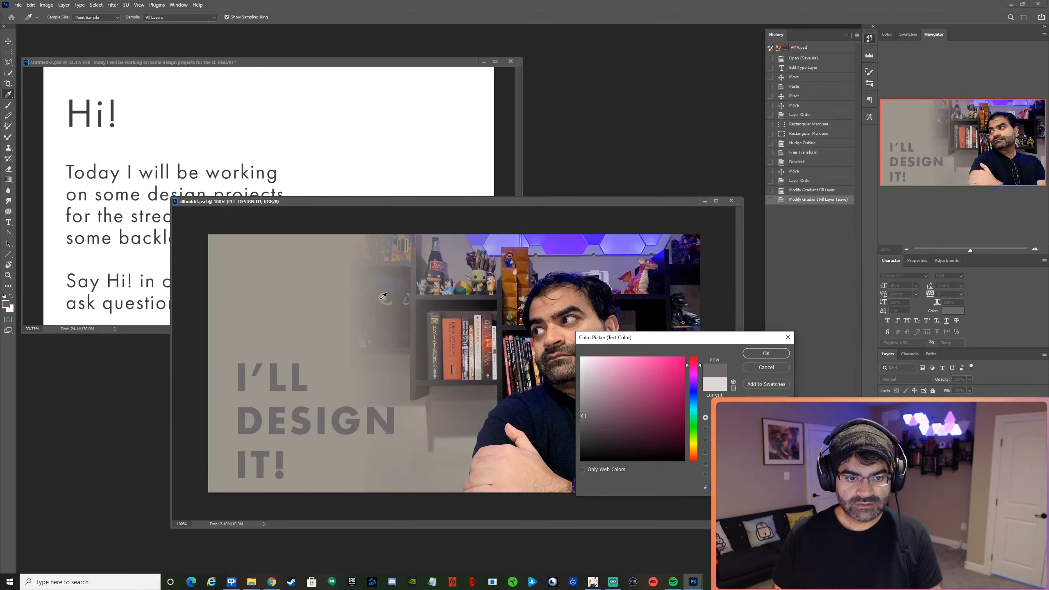
click(388, 299)
click(399, 293)
click(478, 312)
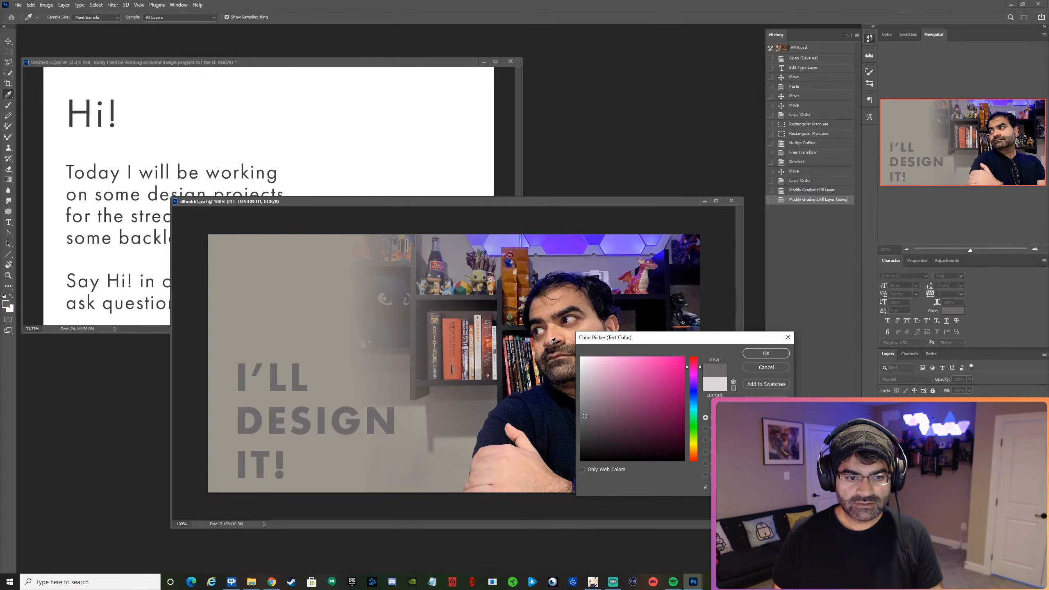
Set the heading's text colour to a dark navy sampled from the shirt's collar area.
click(533, 403)
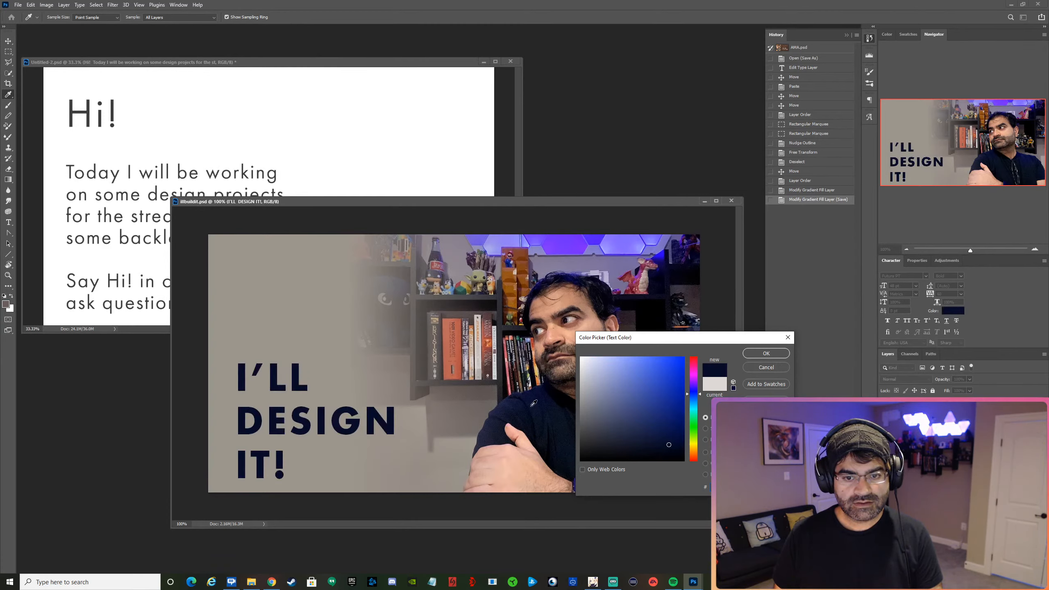
click(554, 380)
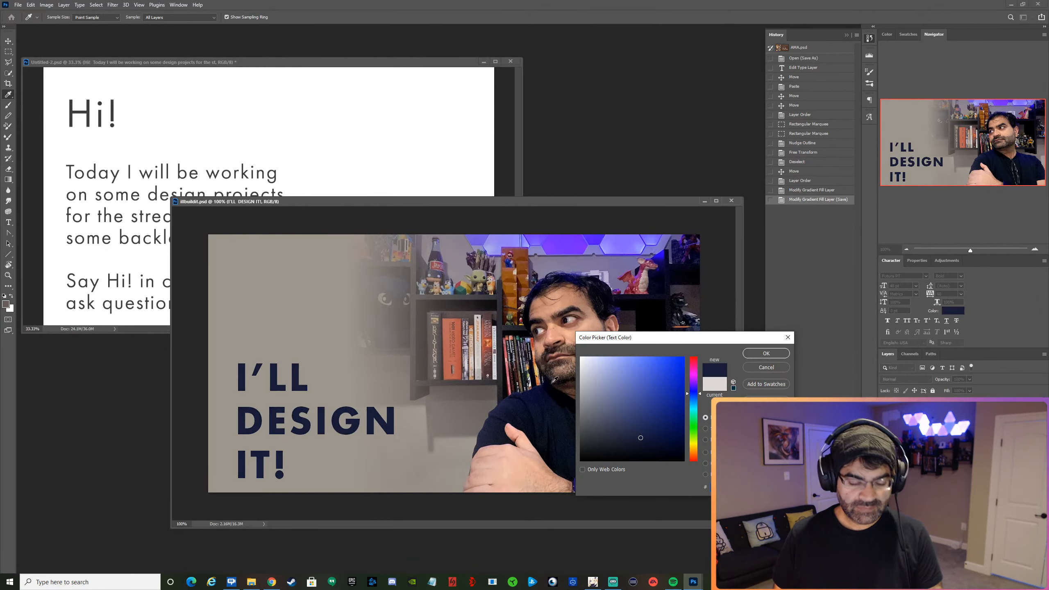
click(743, 353)
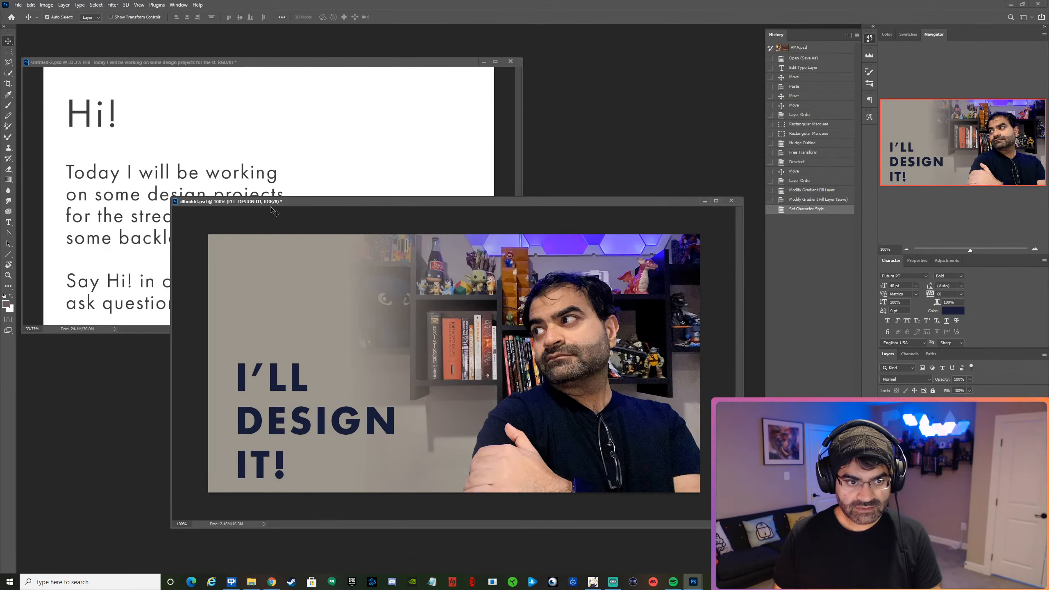
Scale the photo layer down to about 88% and move it right so it meets the canvas's right edge.
click(604, 318)
key(ctrl+t)
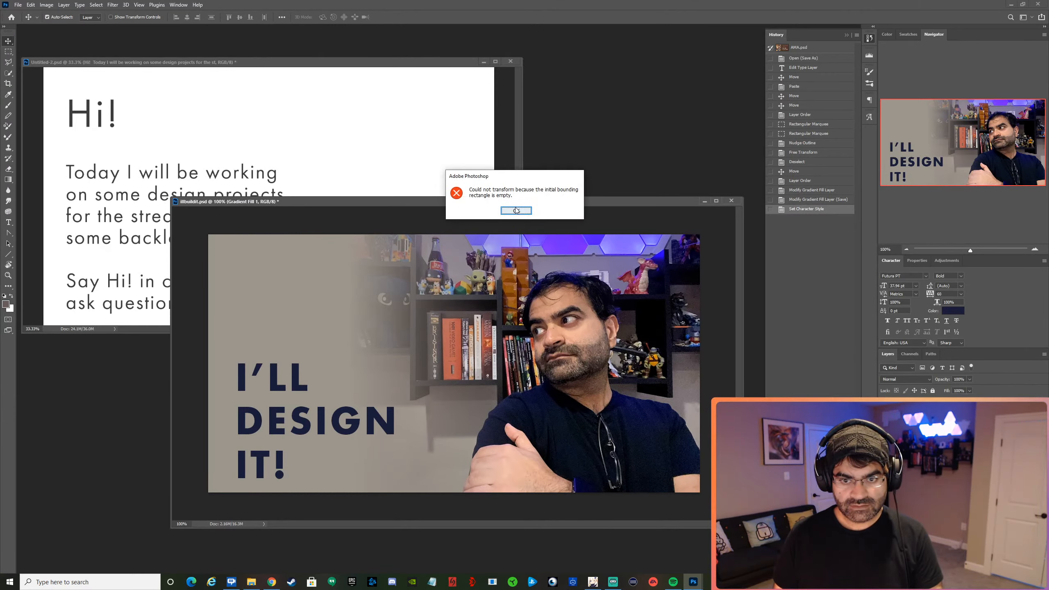
click(516, 210)
key(ctrl+t)
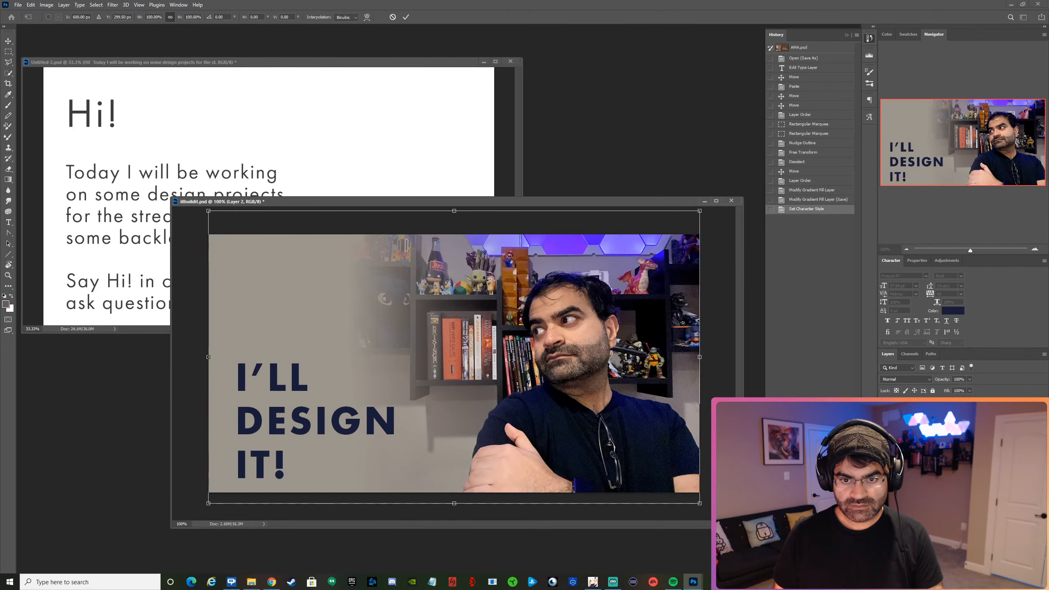
drag(700, 211, 659, 233)
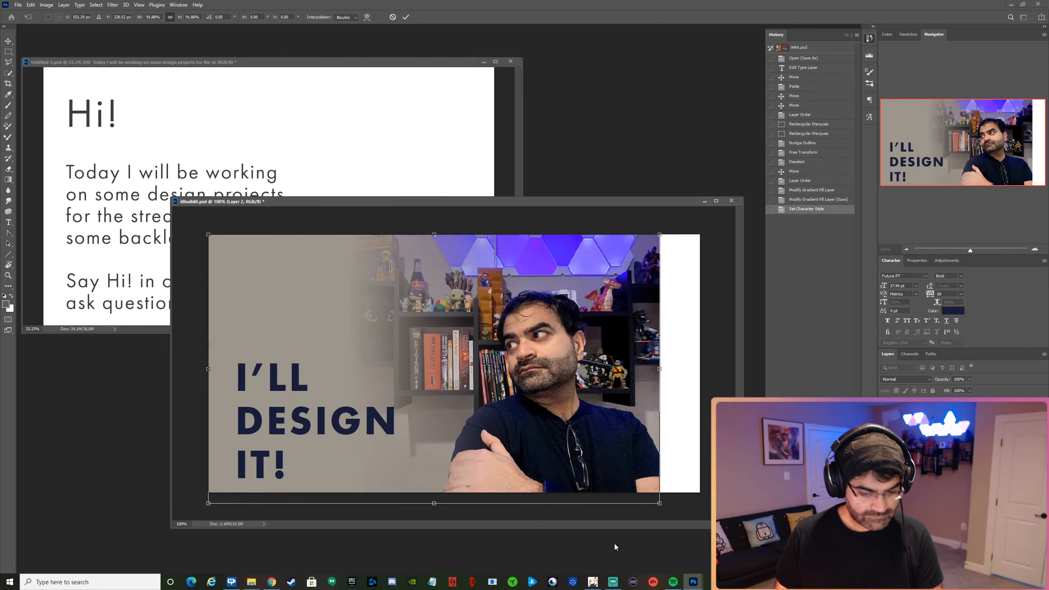
drag(660, 503, 642, 494)
drag(596, 434, 658, 435)
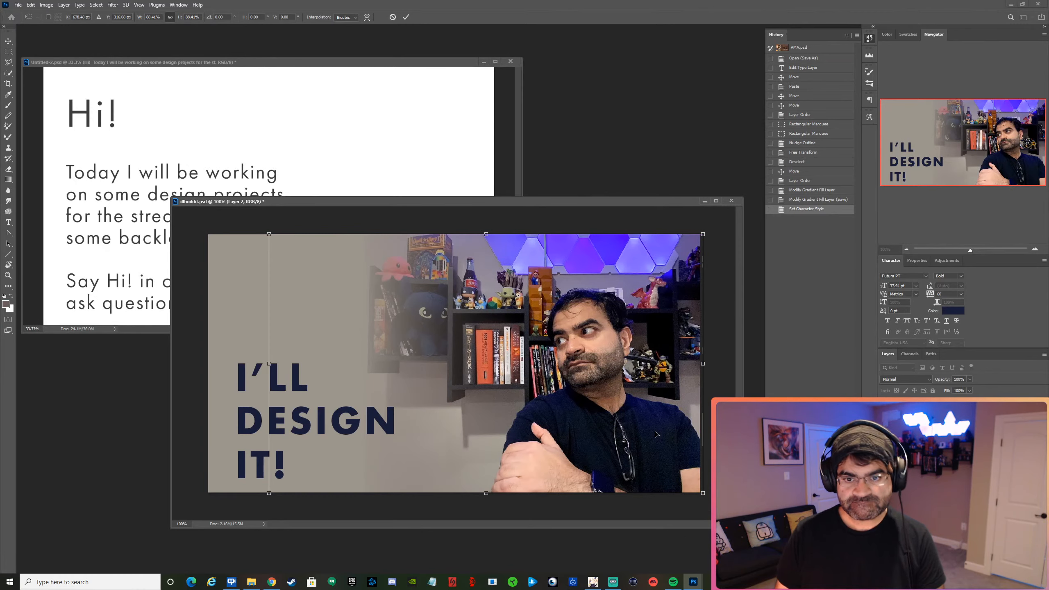
key(Return)
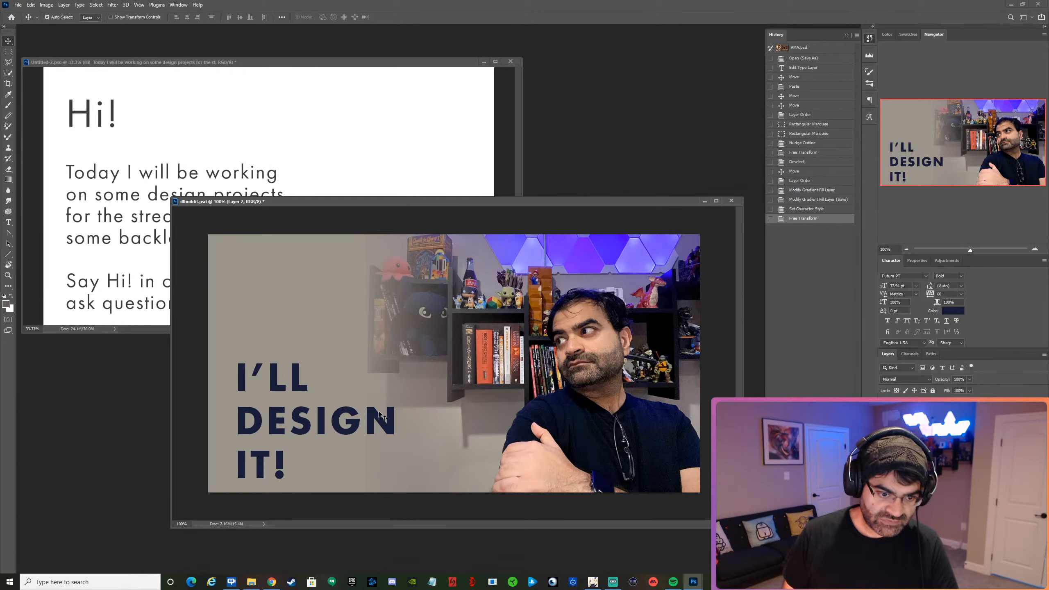
Move the "I'LL DESIGN IT!" heading slightly up from the canvas's bottom edge and select the gradient fill layer.
drag(354, 424, 352, 414)
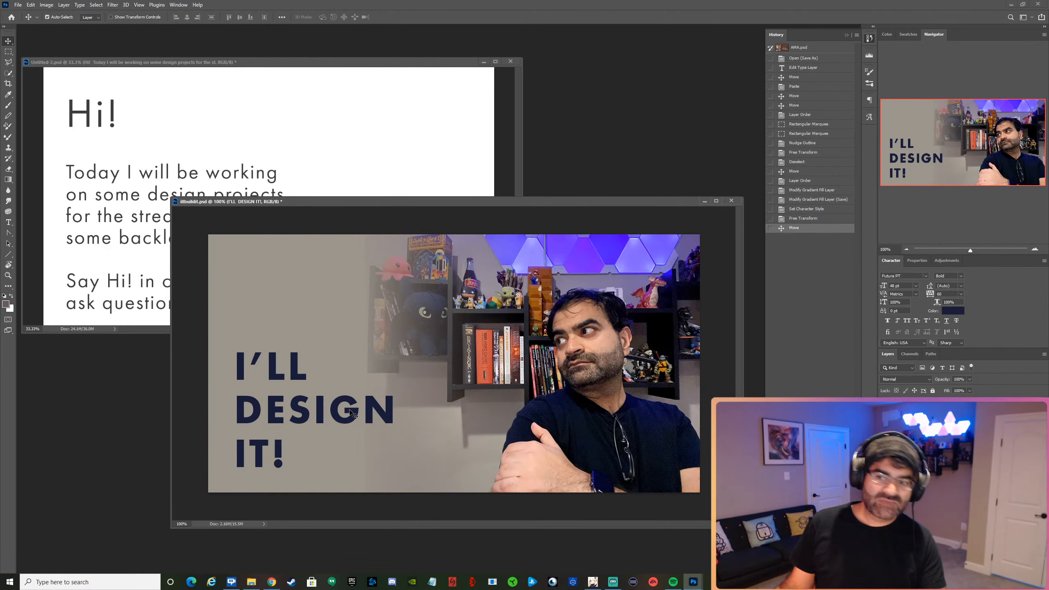
click(906, 249)
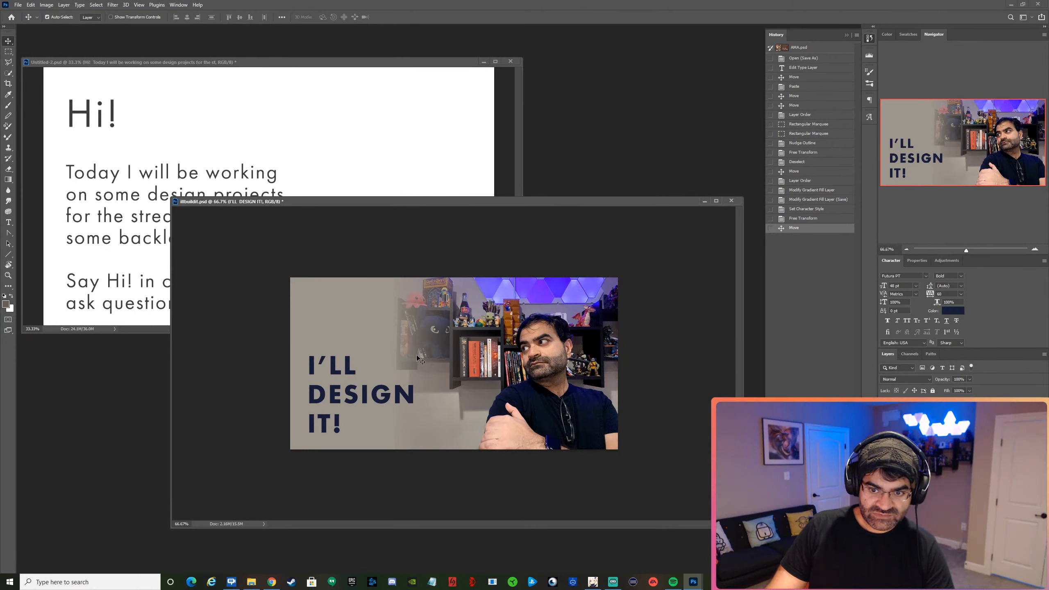
click(456, 339)
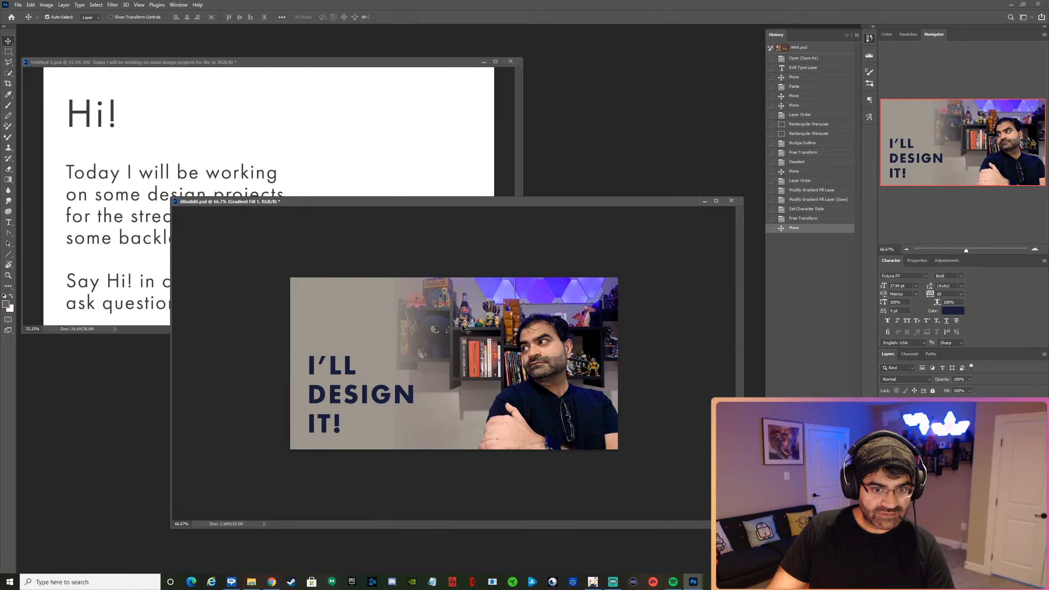
Blur the shelves, toys, books and wall around the man on the photo layer with a 187 px Blur tool brush.
right_click(472, 326)
click(484, 327)
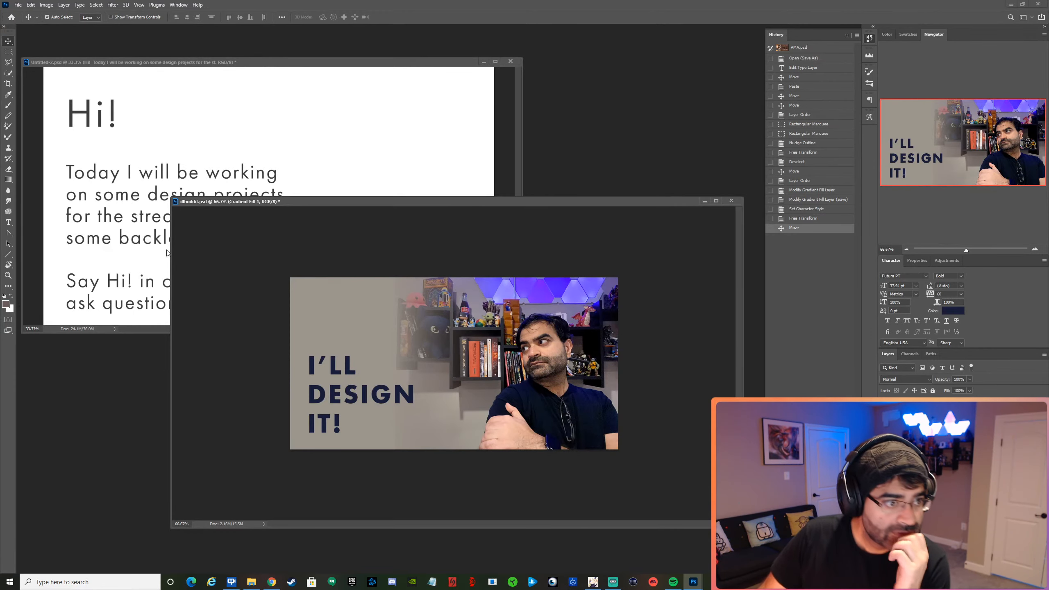
click(5, 191)
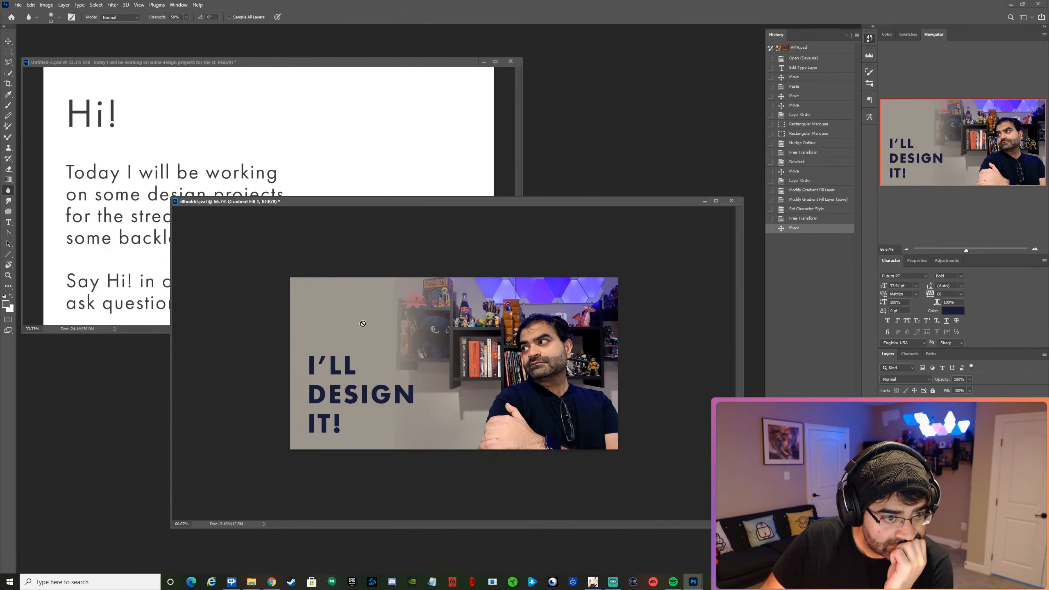
key(alt+bracketright)
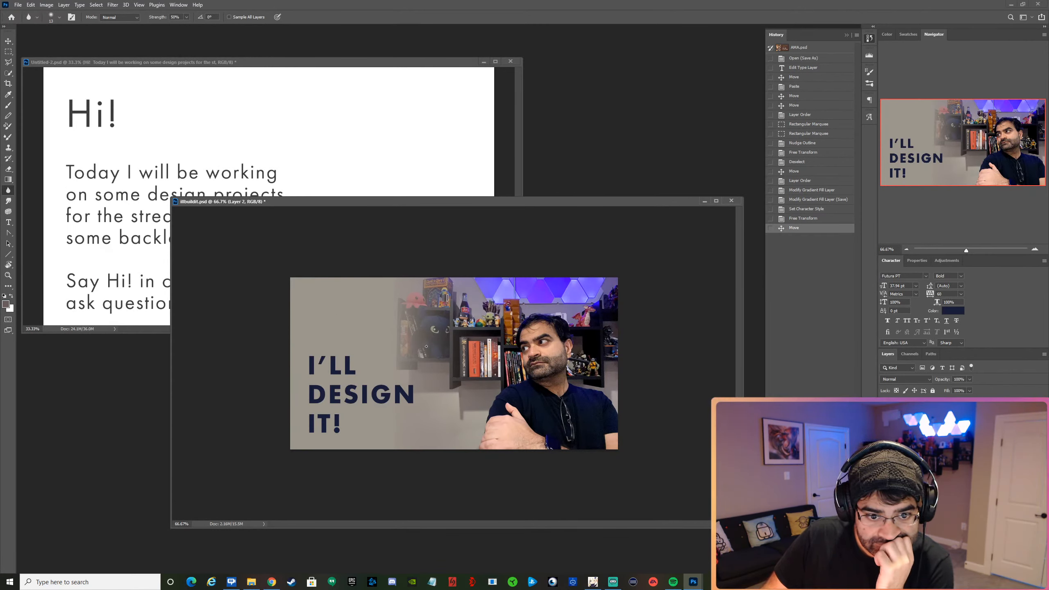
right_click(455, 346)
drag(505, 358, 525, 359)
mouse_move(455, 300)
mouse_down()
mouse_move(426, 285)
mouse_move(409, 308)
mouse_move(465, 371)
mouse_move(455, 388)
mouse_move(472, 366)
mouse_move(476, 380)
mouse_move(495, 362)
mouse_move(488, 313)
mouse_move(500, 286)
mouse_move(471, 285)
mouse_move(574, 287)
mouse_move(621, 309)
mouse_move(606, 299)
mouse_move(594, 300)
mouse_move(604, 368)
mouse_move(611, 366)
mouse_up()
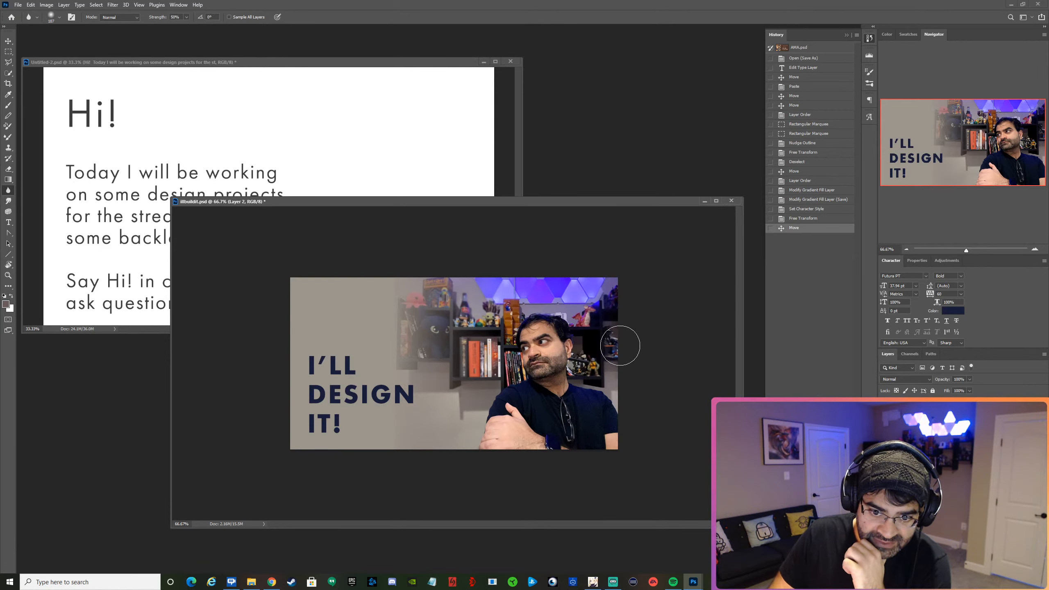
mouse_move(611, 317)
mouse_down()
mouse_move(607, 298)
mouse_move(557, 285)
mouse_move(435, 290)
mouse_move(453, 374)
mouse_move(398, 373)
mouse_up()
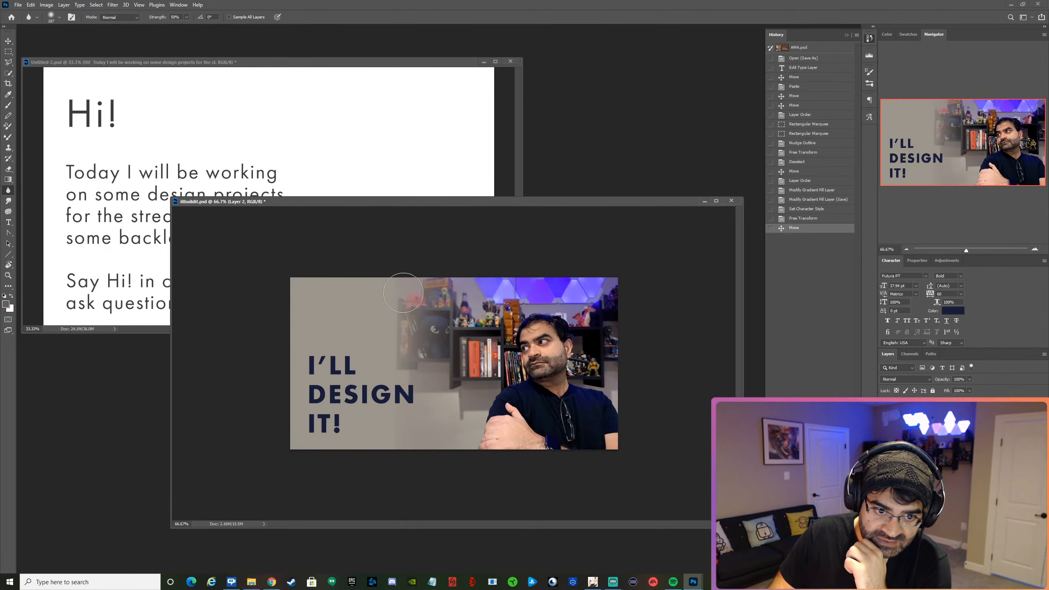
mouse_move(403, 292)
mouse_down()
mouse_move(385, 379)
mouse_move(431, 367)
mouse_move(417, 414)
mouse_up()
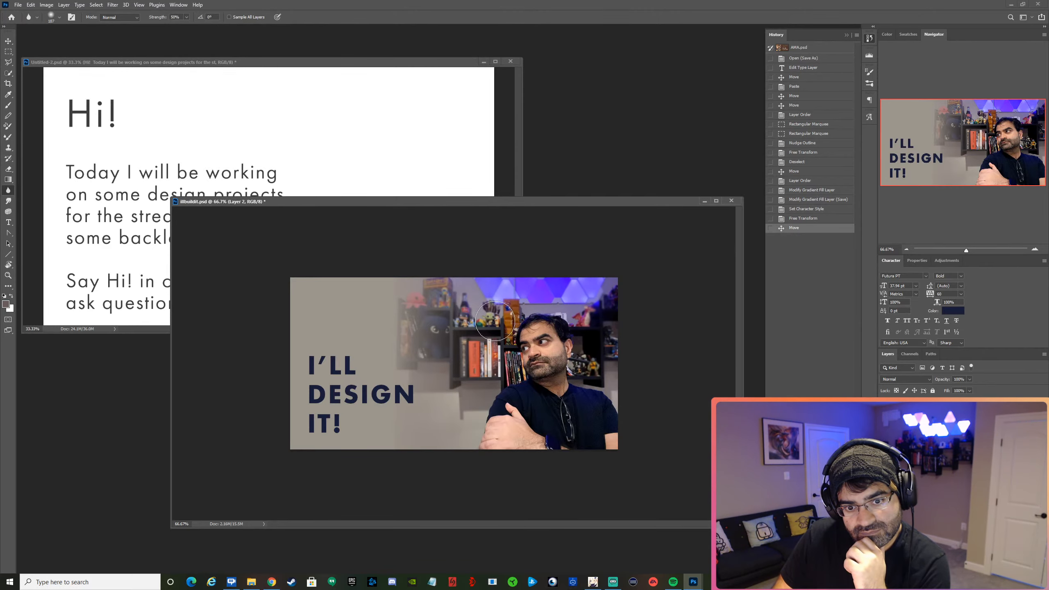
click(496, 360)
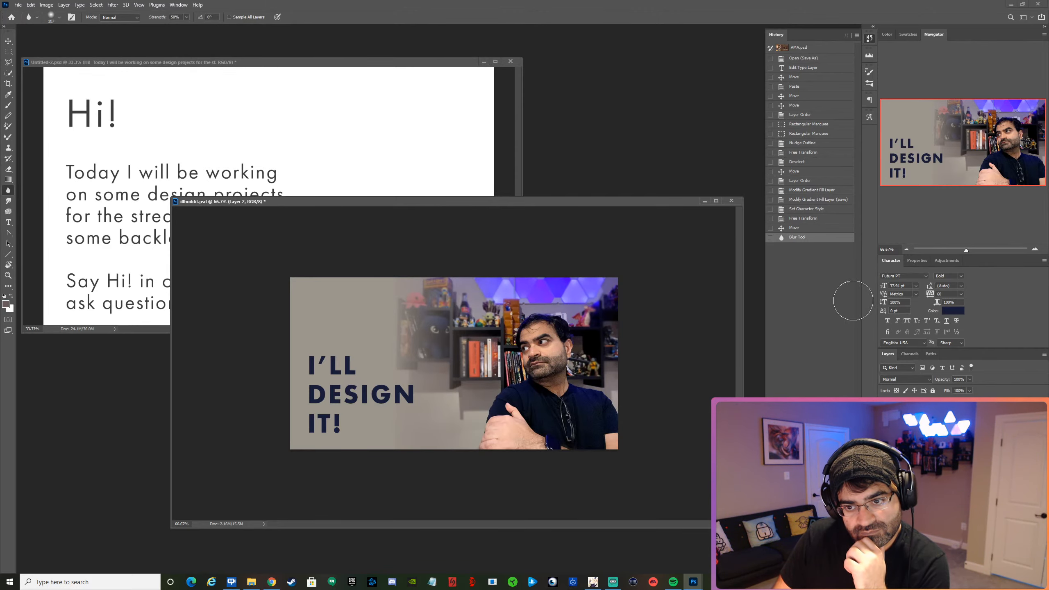
Blur the shelf of books beside the man again with the large Blur brush, working at 300% magnification.
click(1036, 249)
click(1035, 249)
click(1036, 249)
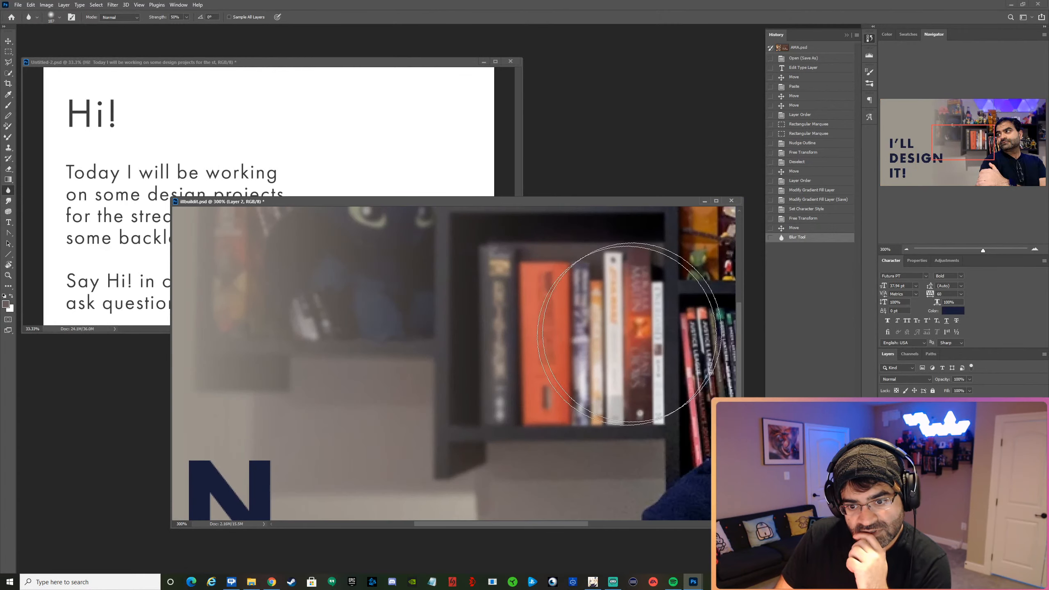
drag(956, 141, 985, 143)
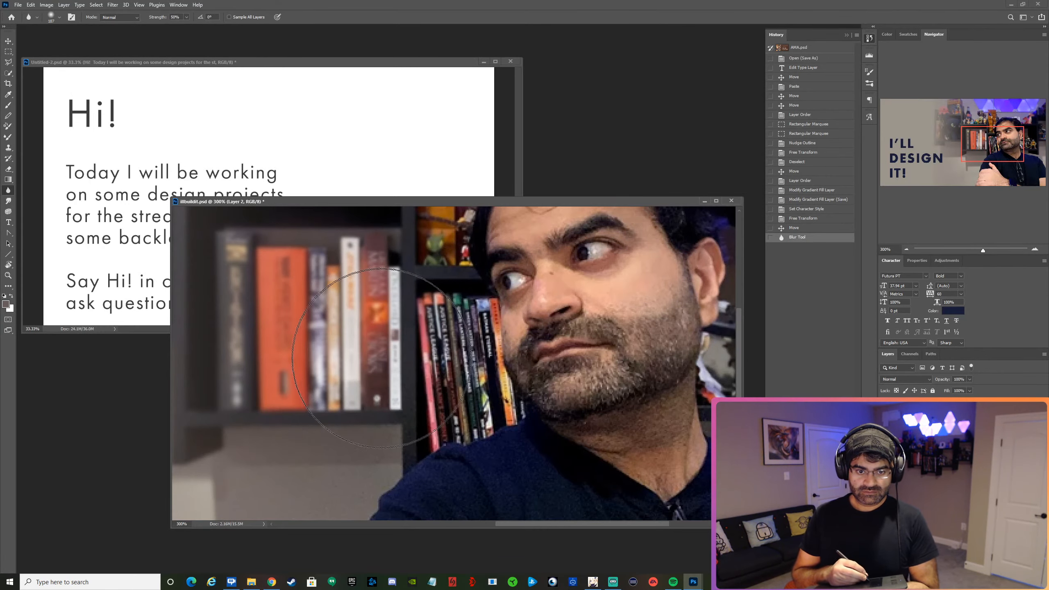
mouse_move(403, 372)
mouse_down()
mouse_move(383, 355)
mouse_move(404, 337)
mouse_move(417, 353)
mouse_move(386, 372)
mouse_up()
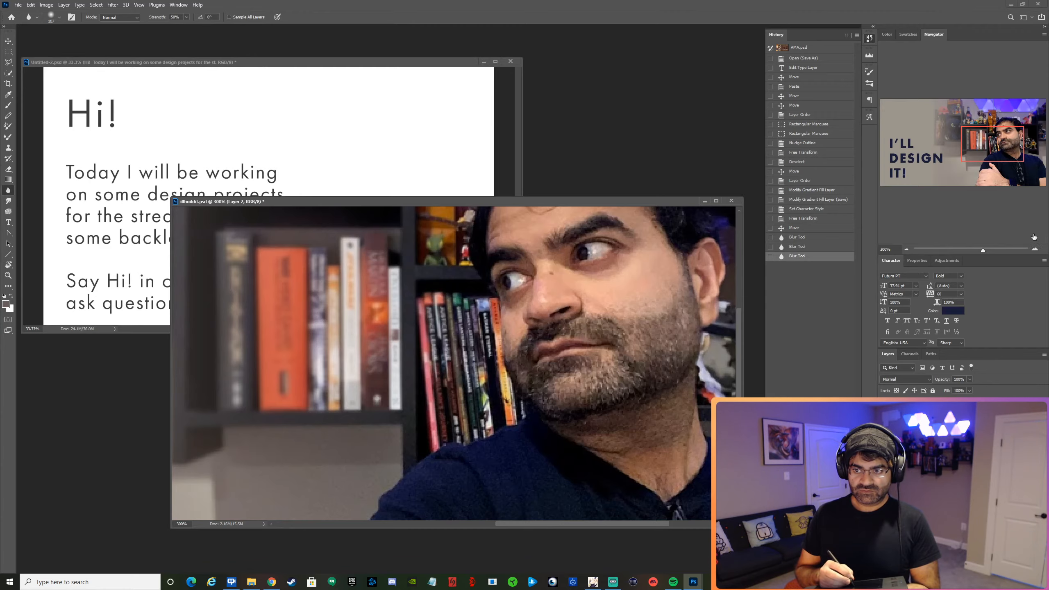
Reduce the Blur brush to 34 px and blur the slanted comic books between the shelf post, the man's beard and his shoulder.
click(1035, 249)
click(1035, 250)
click(1034, 249)
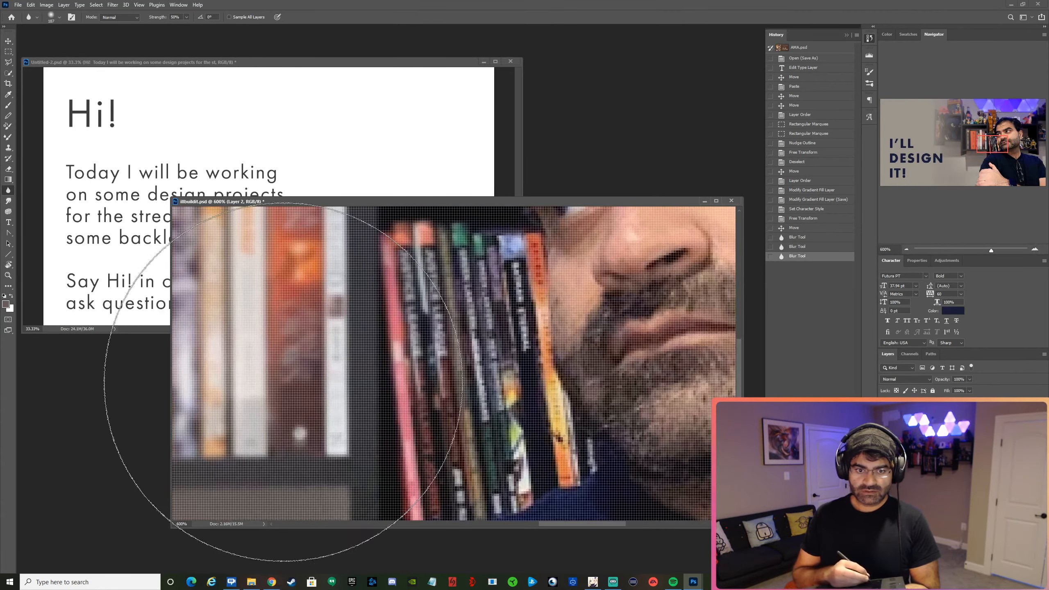
right_click(403, 371)
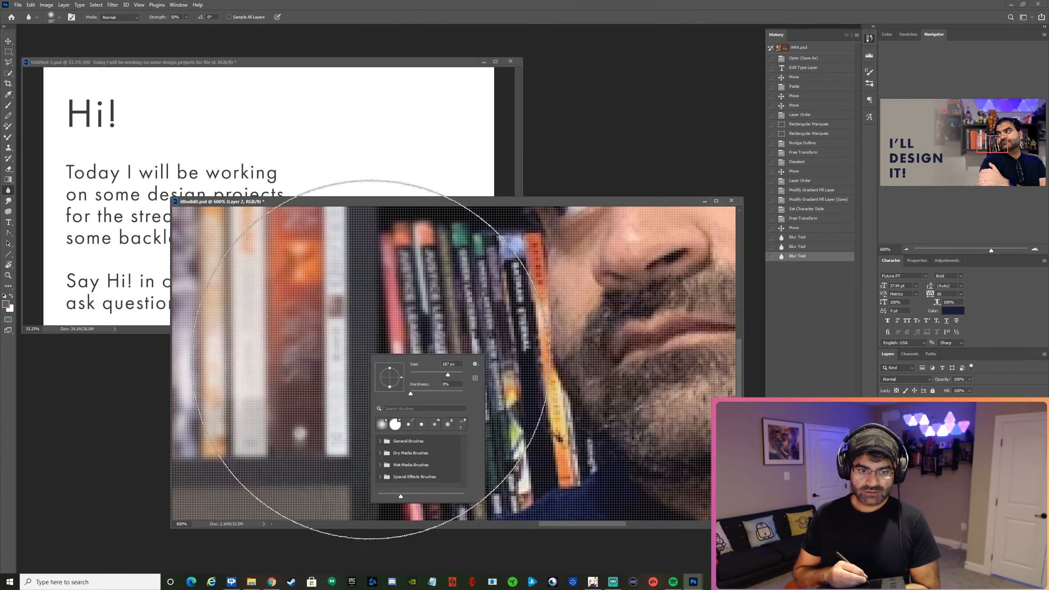
click(420, 374)
mouse_move(453, 322)
mouse_down()
mouse_move(462, 300)
mouse_move(442, 312)
mouse_move(489, 413)
mouse_move(469, 465)
mouse_move(519, 471)
mouse_move(505, 427)
mouse_move(492, 240)
mouse_up()
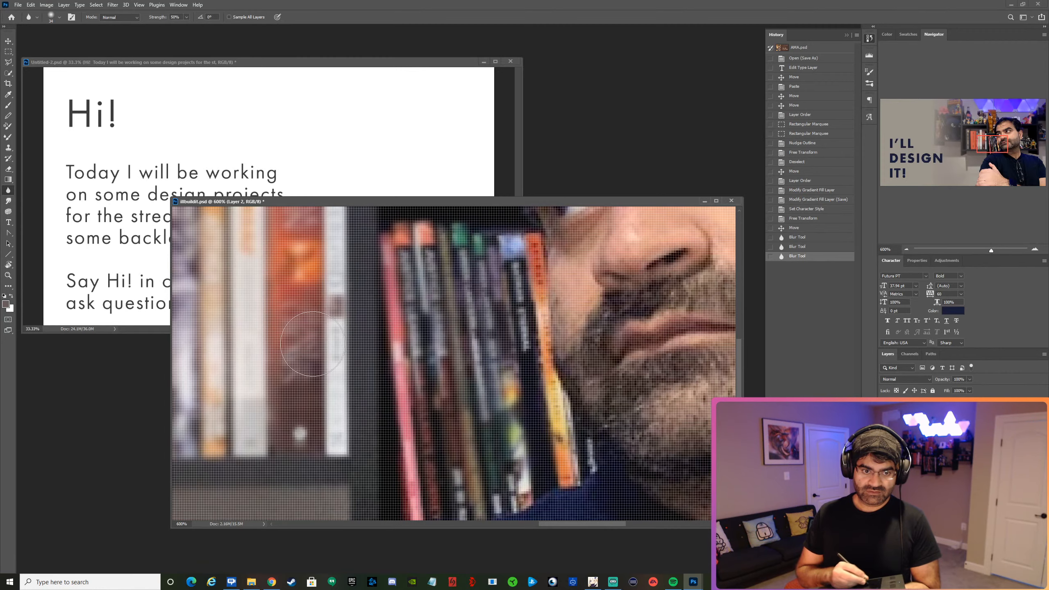
drag(356, 472, 446, 451)
drag(990, 145, 987, 152)
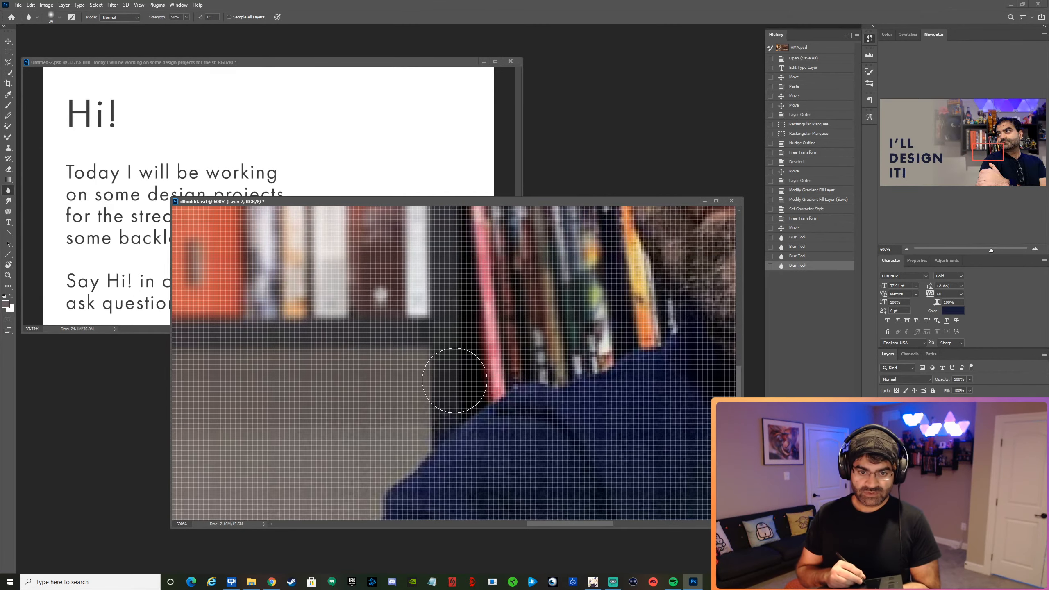
mouse_move(574, 325)
mouse_down()
mouse_move(623, 331)
mouse_move(454, 283)
mouse_up()
Blur the orange figure and small toys beside the man's forehead and the background just above his hair.
drag(983, 152, 982, 127)
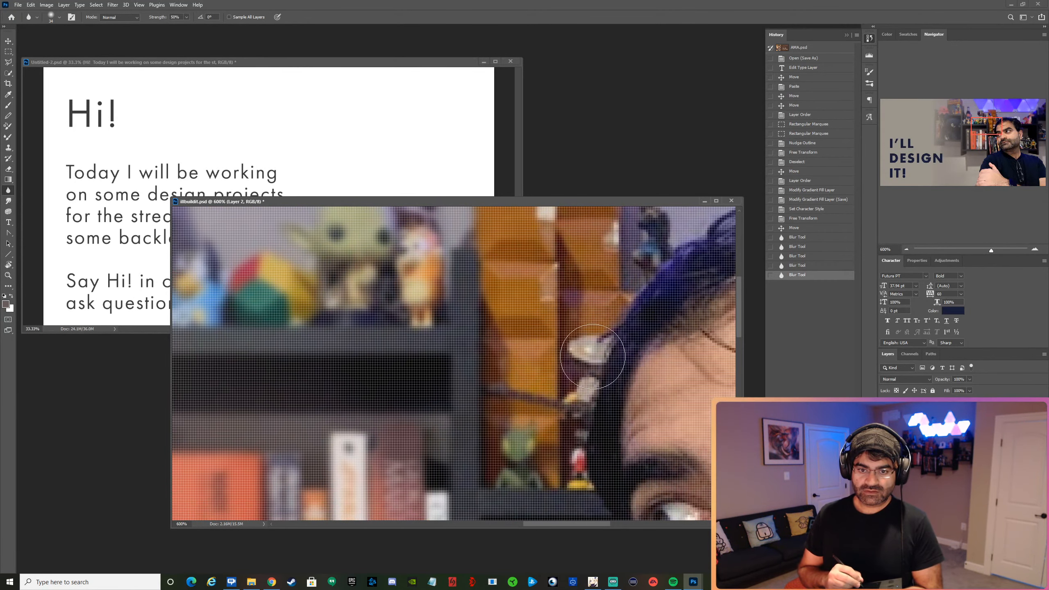
drag(602, 251, 606, 253)
drag(986, 127, 1011, 113)
drag(649, 318, 562, 395)
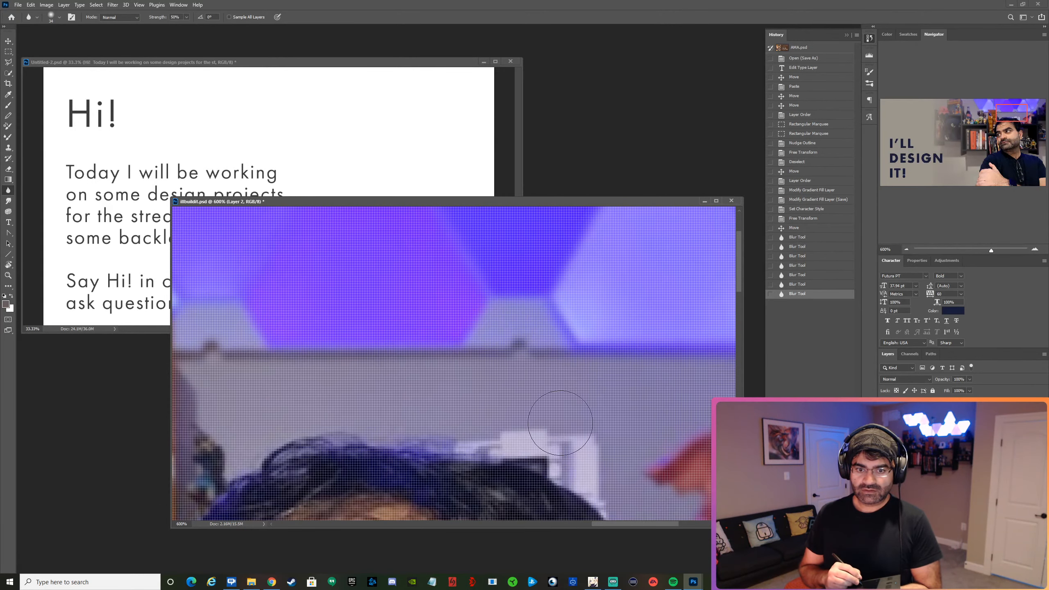
drag(490, 417, 591, 458)
Blur the figurines on the shelf beside the man's ear and the wall along his shoulder under that shelf.
drag(1012, 113, 1030, 143)
mouse_move(321, 355)
mouse_down()
mouse_move(353, 326)
mouse_move(358, 276)
mouse_move(484, 399)
mouse_up()
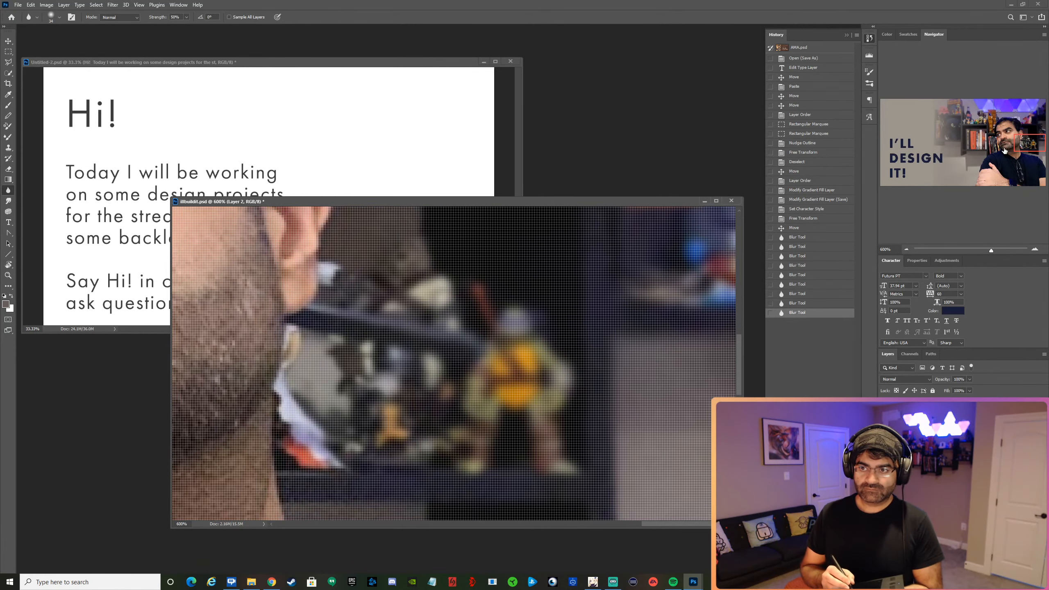
drag(1031, 143, 1031, 160)
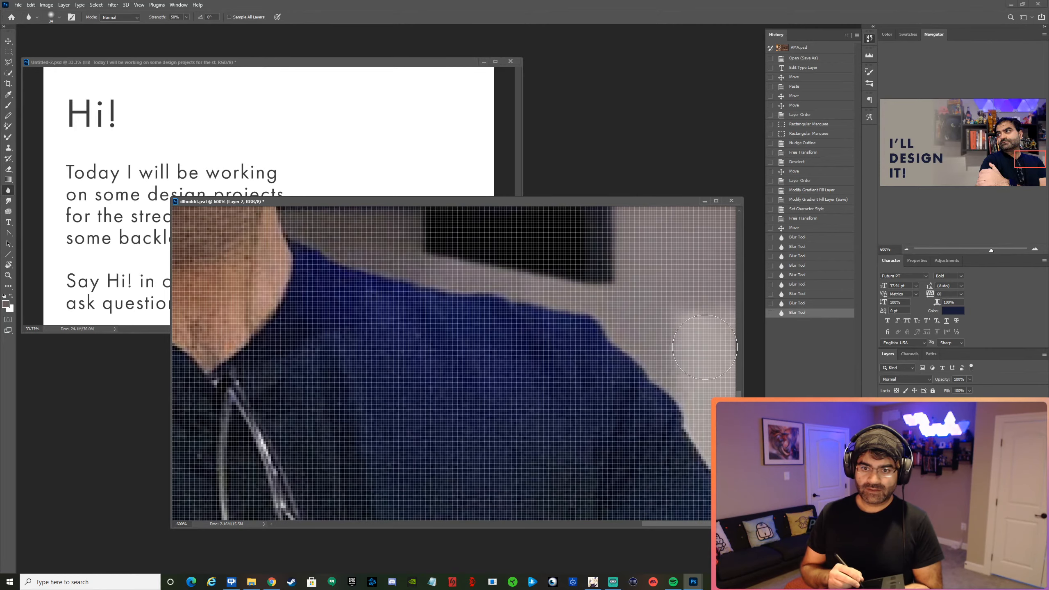
mouse_move(557, 258)
mouse_down()
mouse_move(407, 244)
mouse_move(491, 236)
mouse_move(683, 258)
mouse_move(707, 239)
mouse_up()
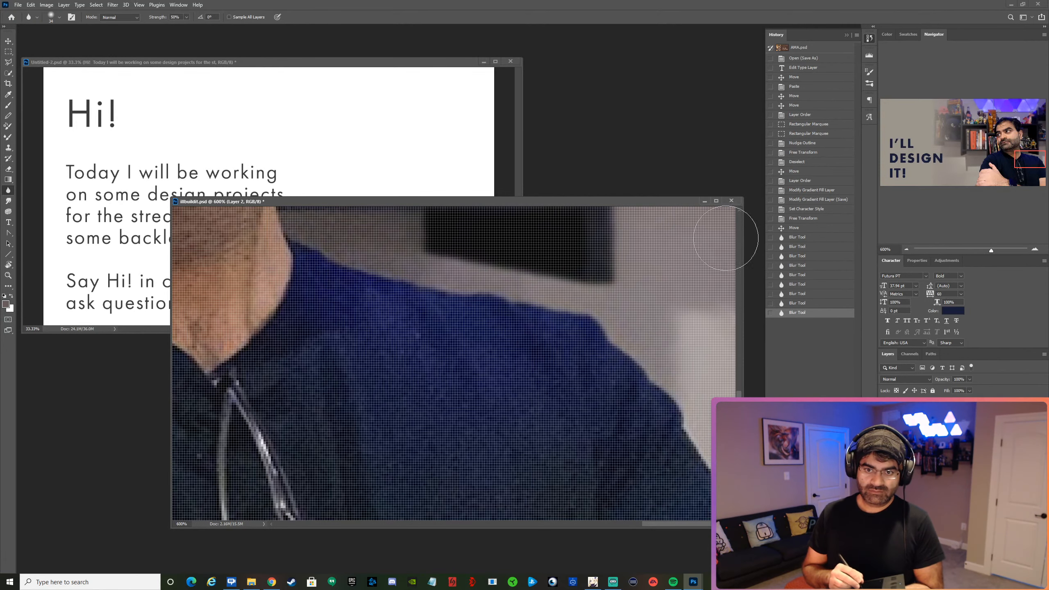
Return the view to 100% and open the Curves adjustment for the photo layer, keeping the portrait's face unobstructed.
click(907, 250)
click(905, 252)
click(904, 252)
click(905, 254)
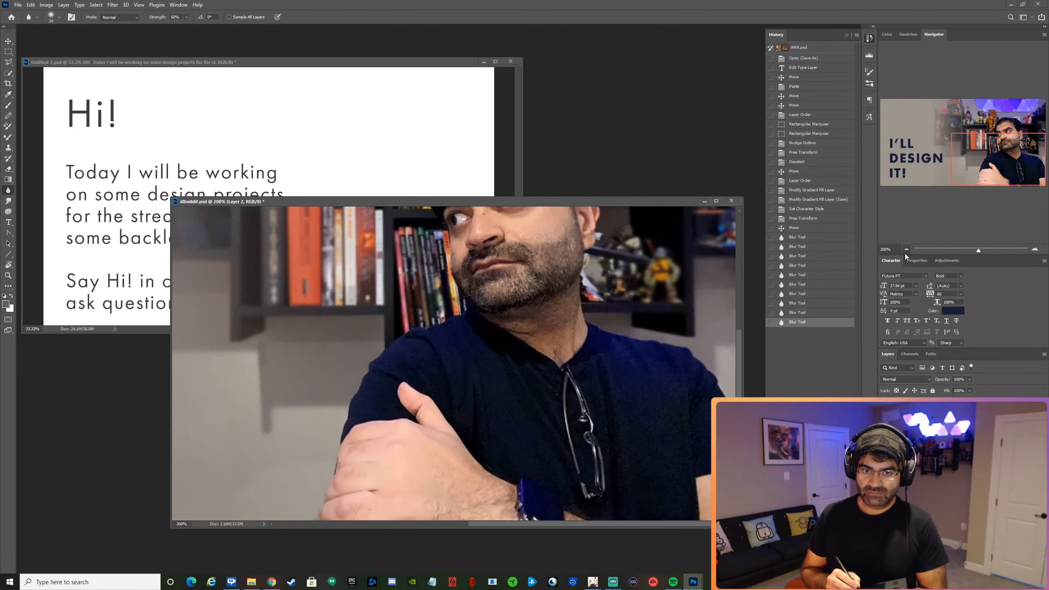
click(906, 252)
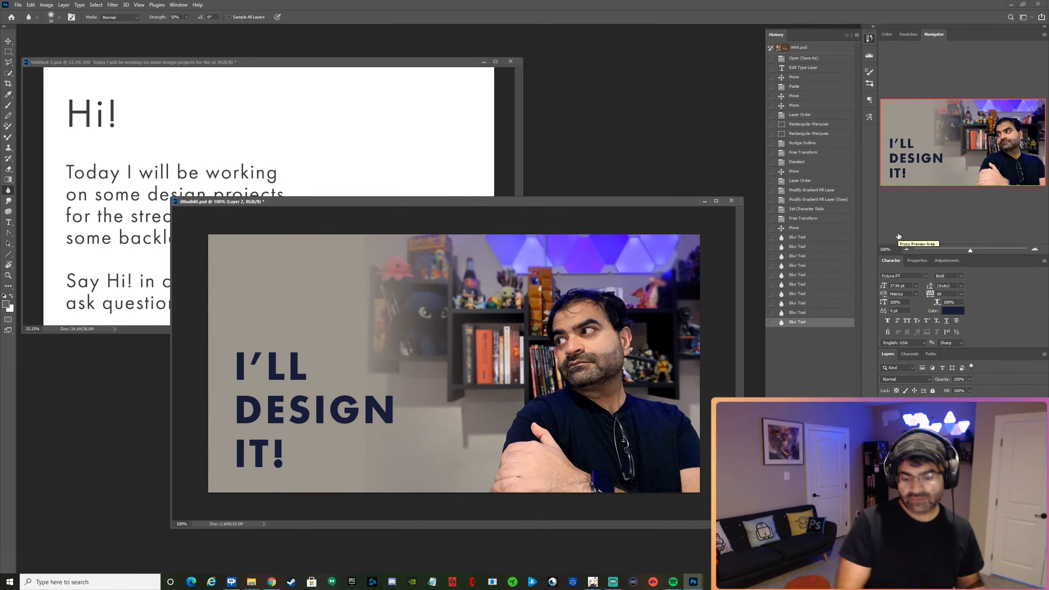
key(ctrl+m)
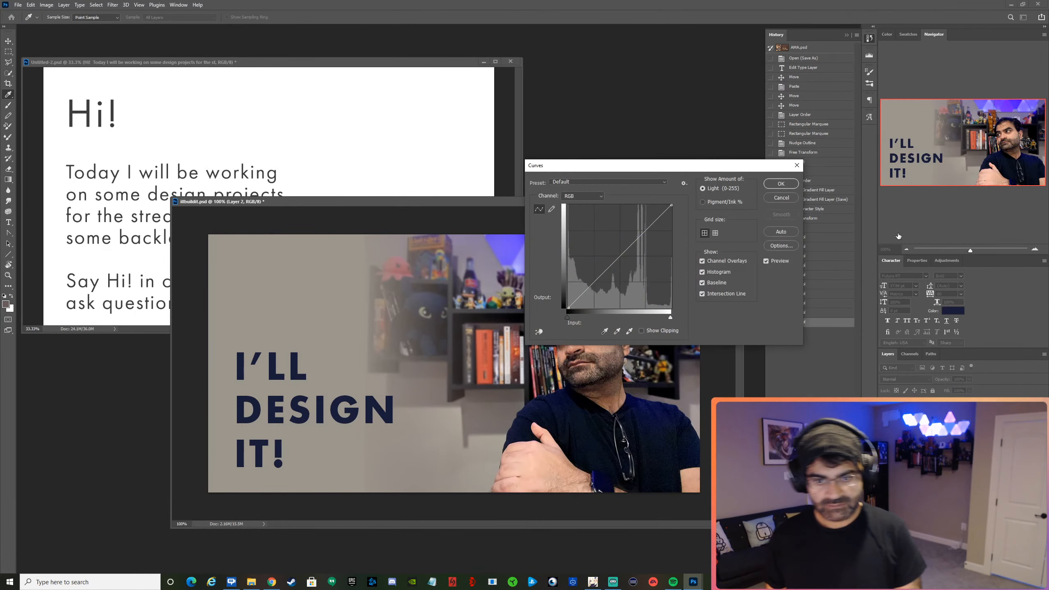
drag(694, 169, 662, 92)
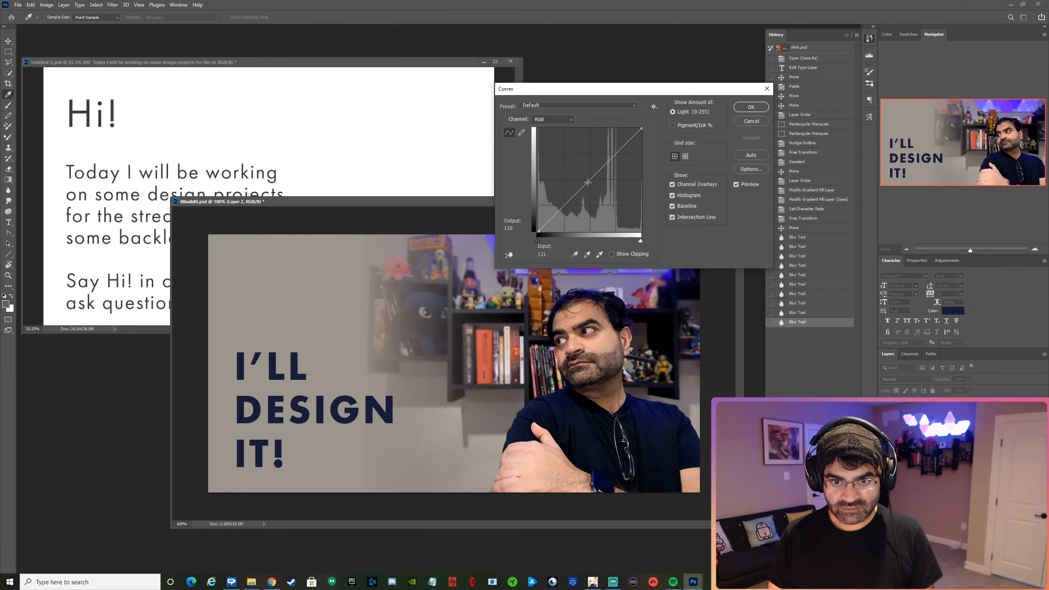
Try RGB curve points at input 135, output 113 and input 199, output 185, and try the automatic correction.
drag(588, 183, 594, 187)
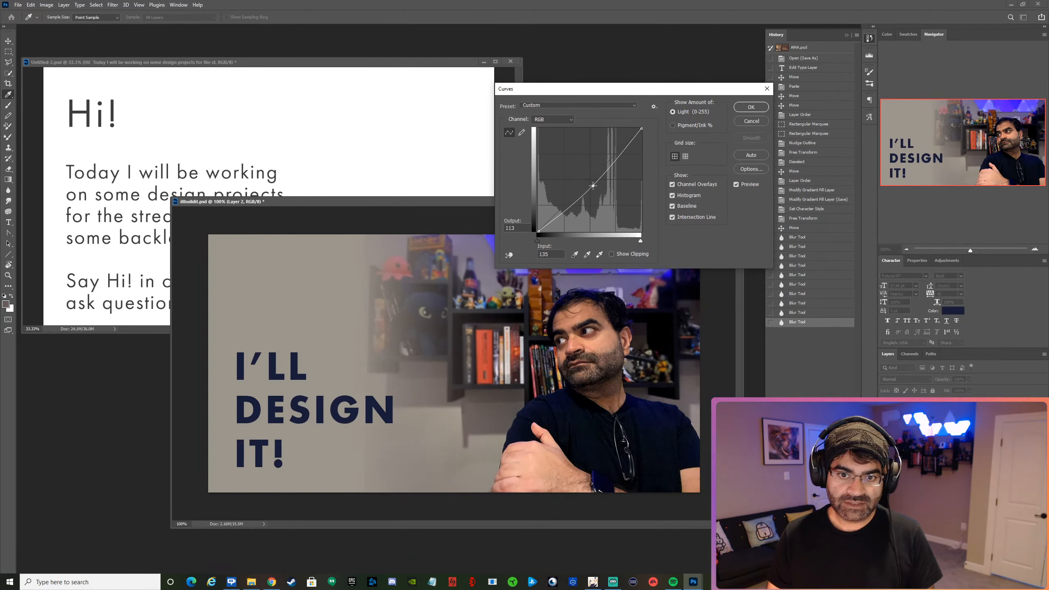
click(620, 157)
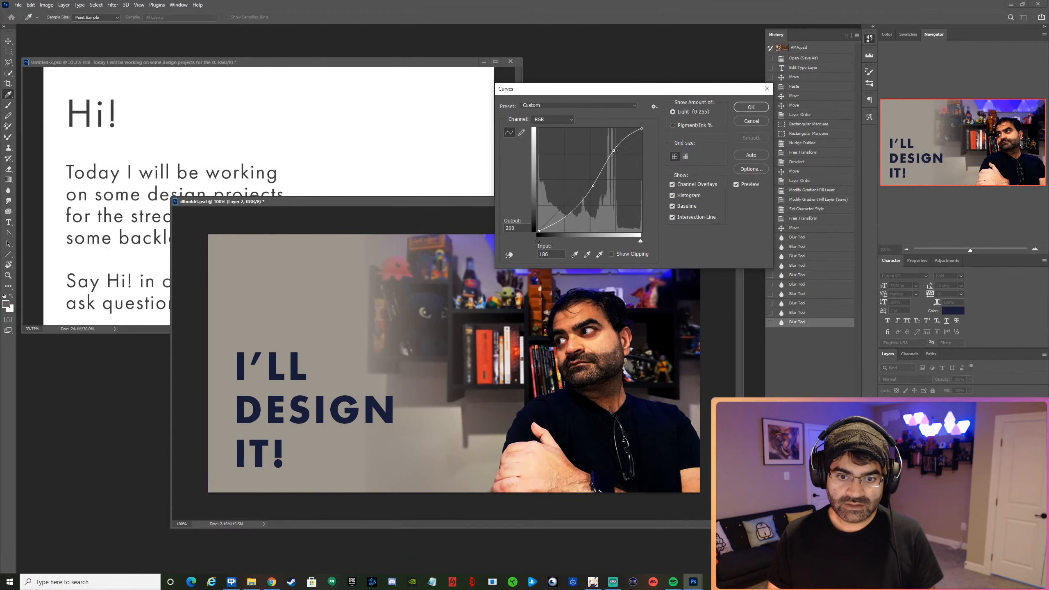
drag(620, 157, 620, 158)
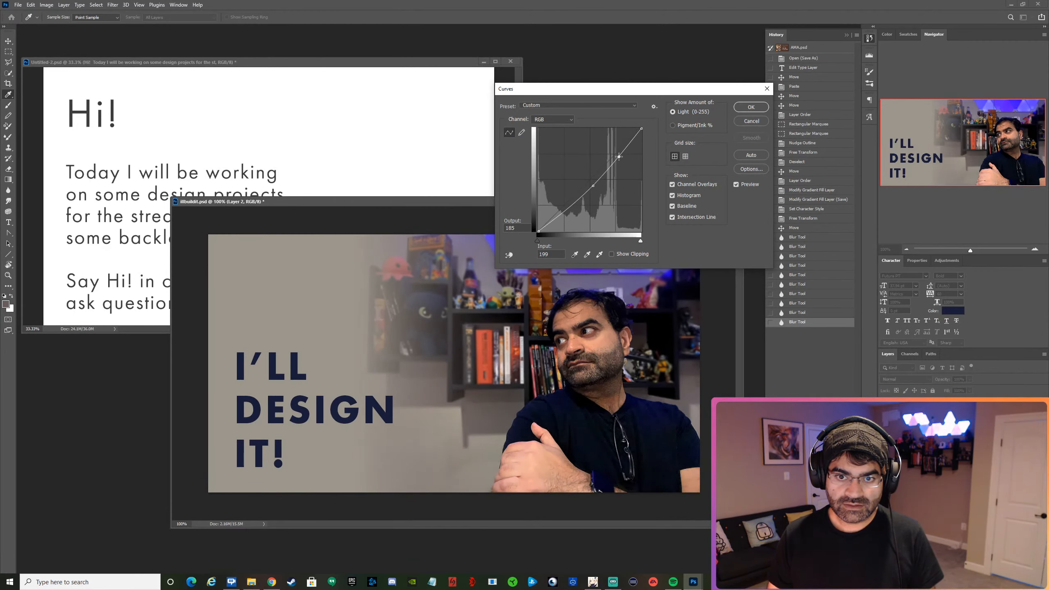
click(752, 157)
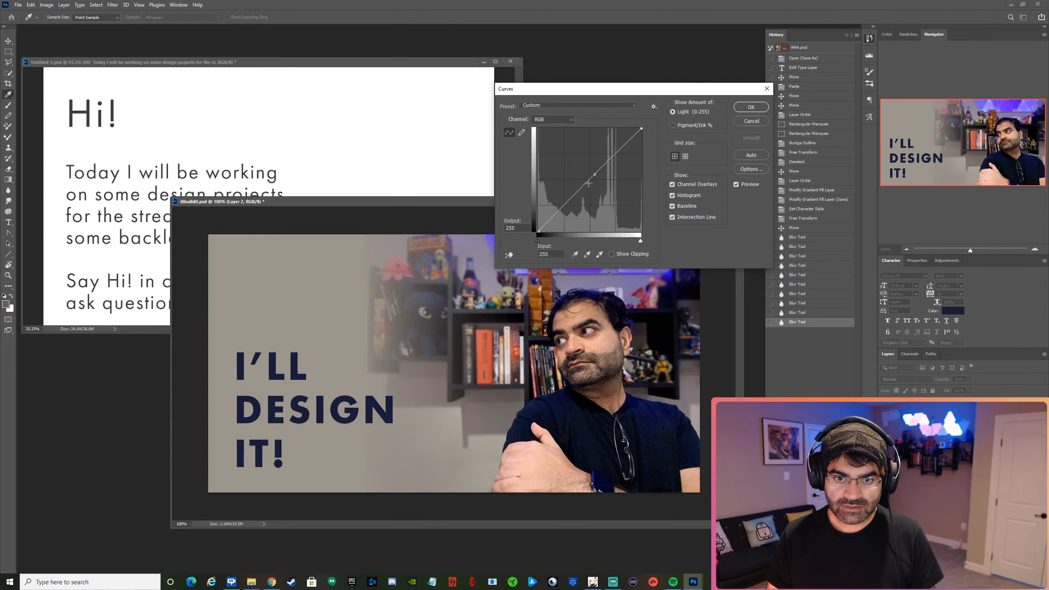
Darken the photo layer's shadows slightly by lowering the RGB curve to output 79 at input 89, and apply it.
drag(573, 198, 575, 202)
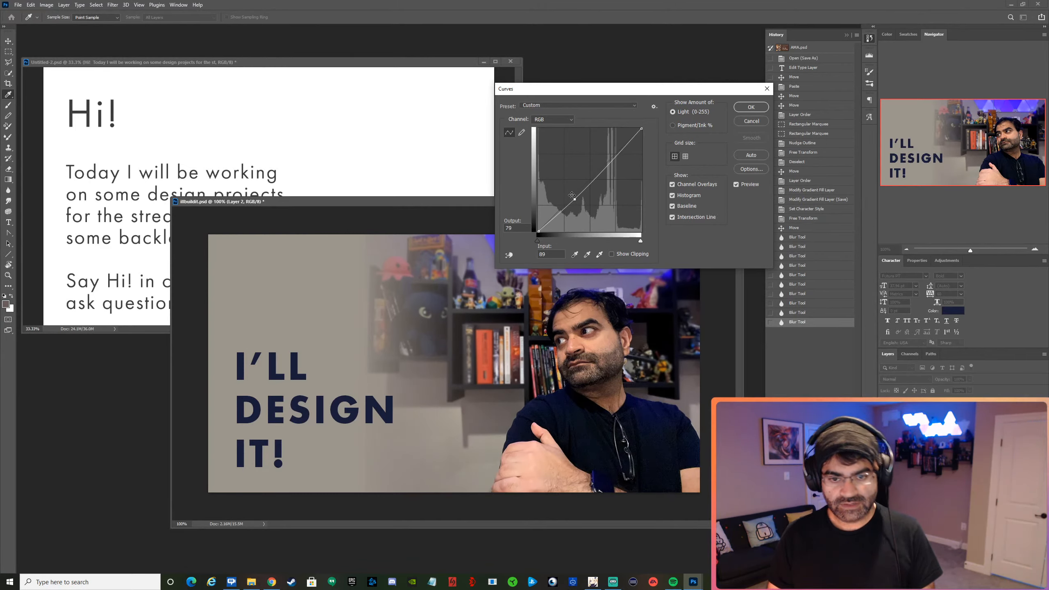
click(751, 107)
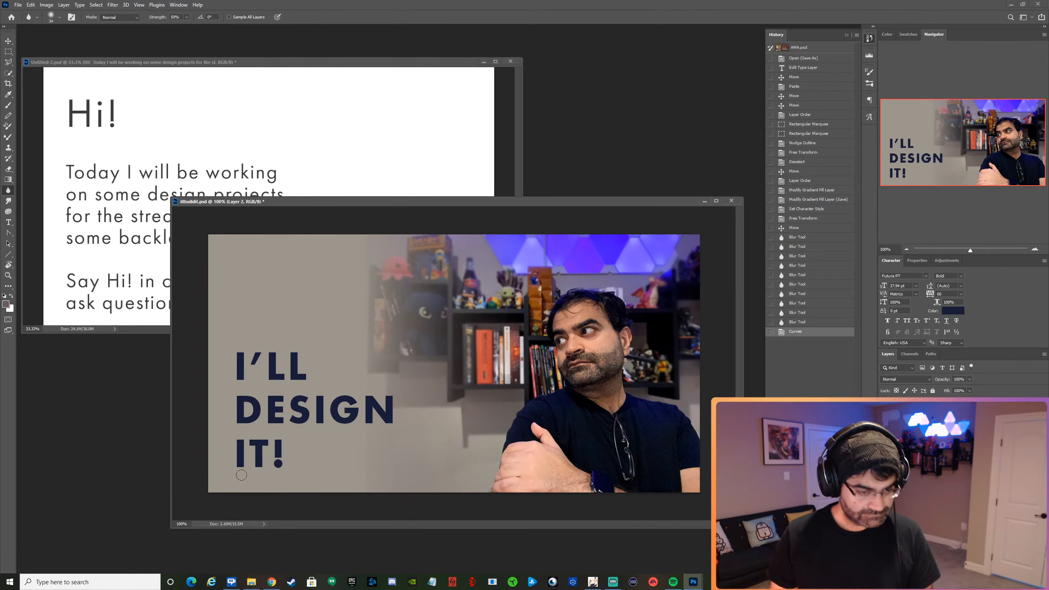
Move the heading slightly lower and join "IT!" to its second line so that line reads "DESIGN IT!".
click(9, 45)
mouse_move(295, 367)
mouse_down()
mouse_move(296, 303)
mouse_move(293, 379)
mouse_up()
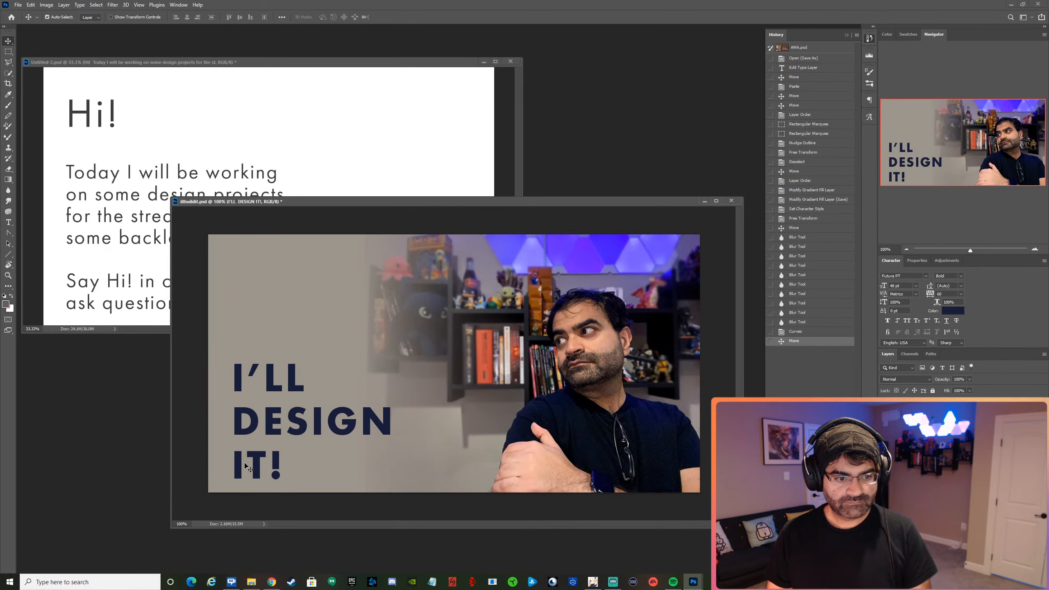
key(t)
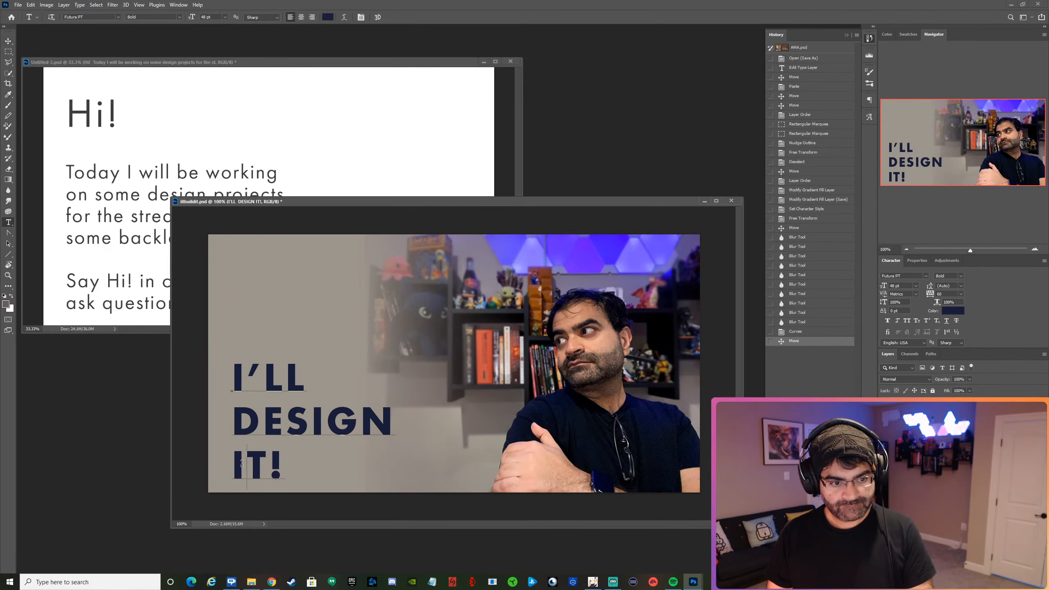
key(BackSpace)
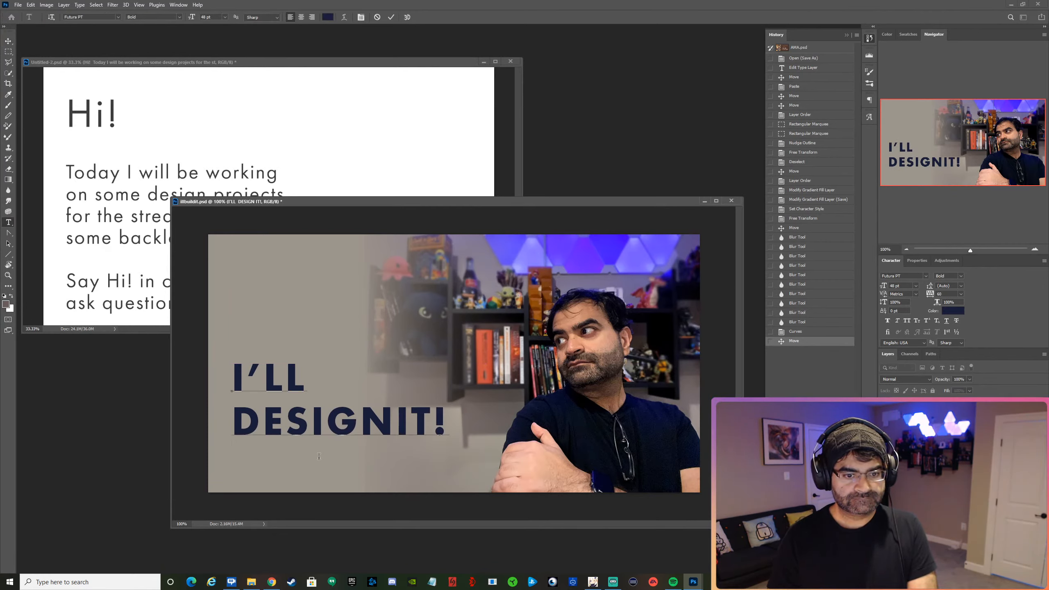
click(391, 17)
Nudge the two-line heading down toward the canvas's bottom edge and back up slightly to leave space beneath it.
key(v)
key(Down)
key(Down)
key(Down)
key(Down)
key(Down)
key(Down)
key(Down)
key(Down)
key(Down)
key(Down)
key(Down)
key(Down)
key(Down)
key(Down)
key(Down)
key(Down)
key(Down)
key(Down)
key(Down)
key(Down)
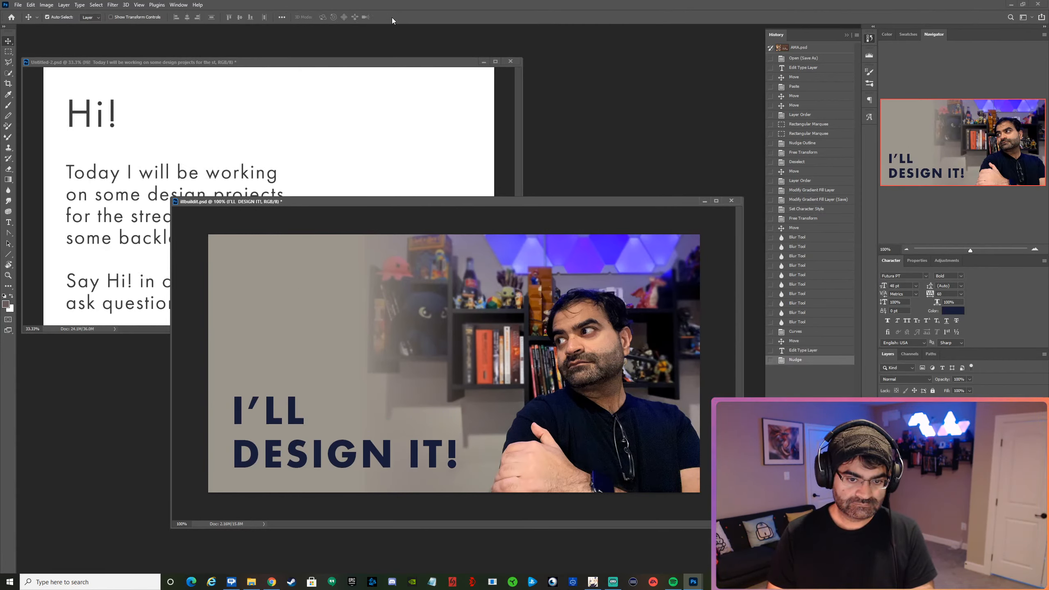
key(Up)
key(Up)
key(Up)
key(Up)
key(Up)
key(Up)
key(Up)
key(Up)
key(Up)
key(Up)
key(Up)
key(Up)
key(Up)
key(Up)
key(Up)
key(Up)
key(Up)
key(Up)
key(Up)
key(Up)
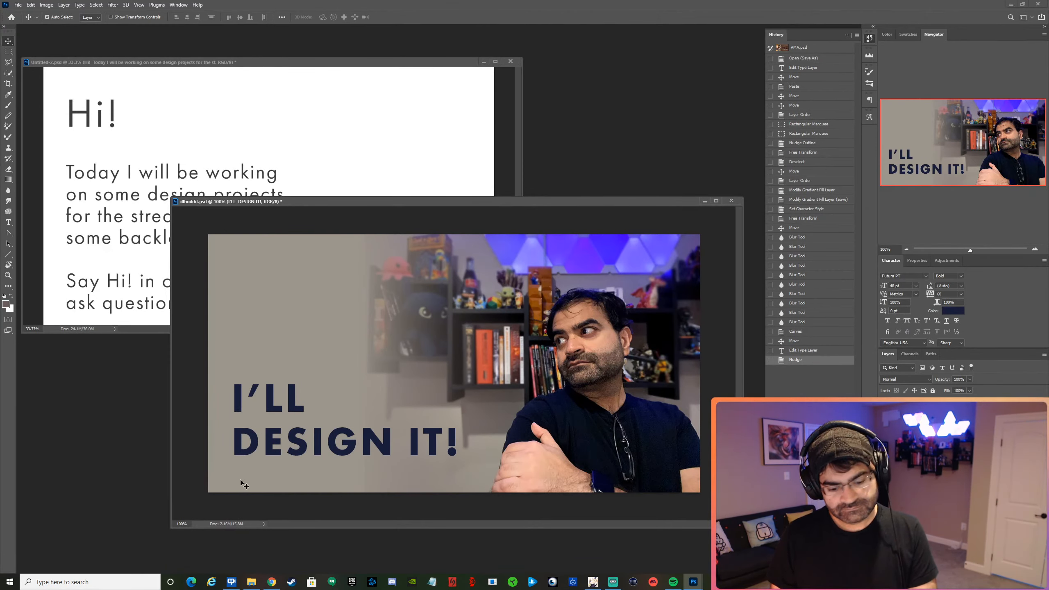
Replace the italic subtitle's wording so it reads "...live on my Tuesday night stream.".
key(t)
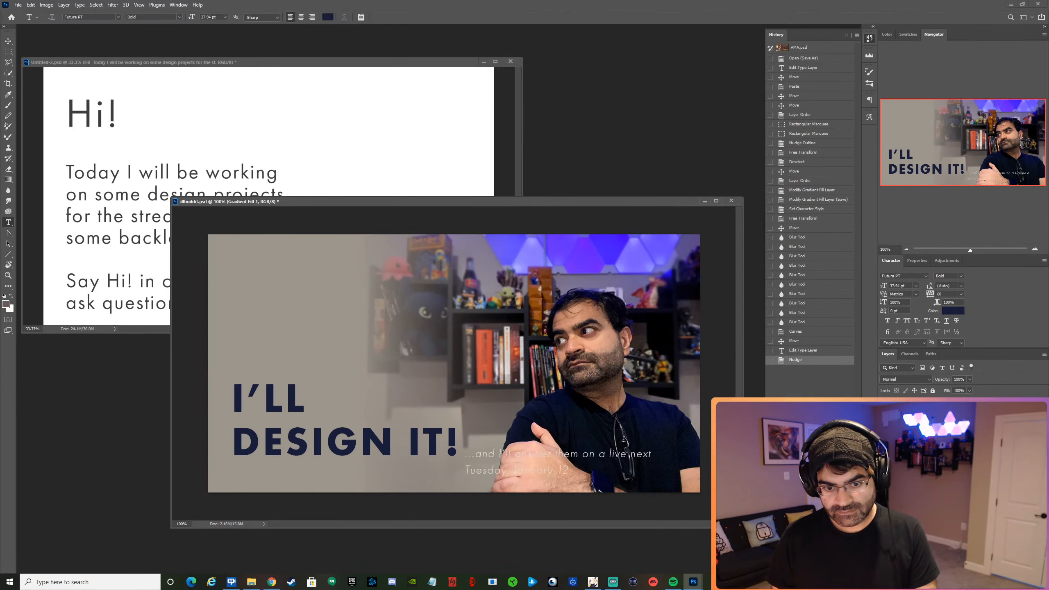
click(473, 469)
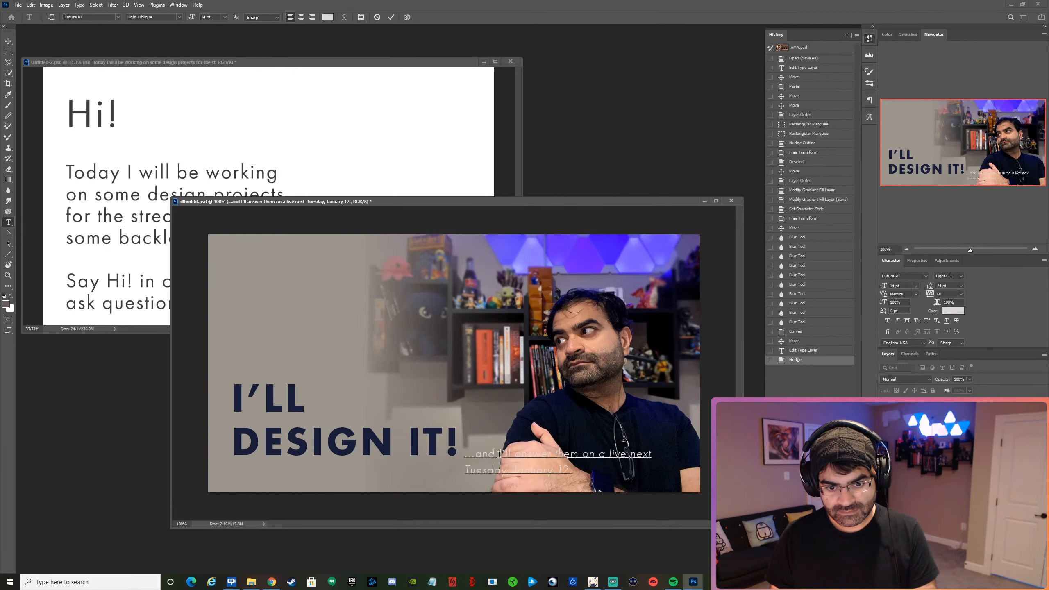
drag(499, 455, 662, 470)
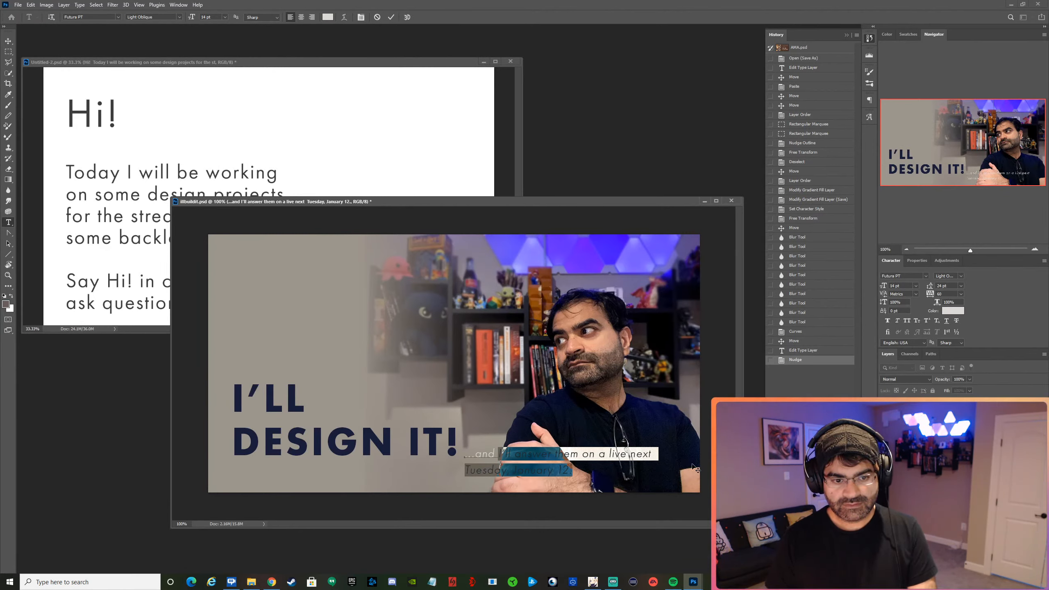
key(Left)
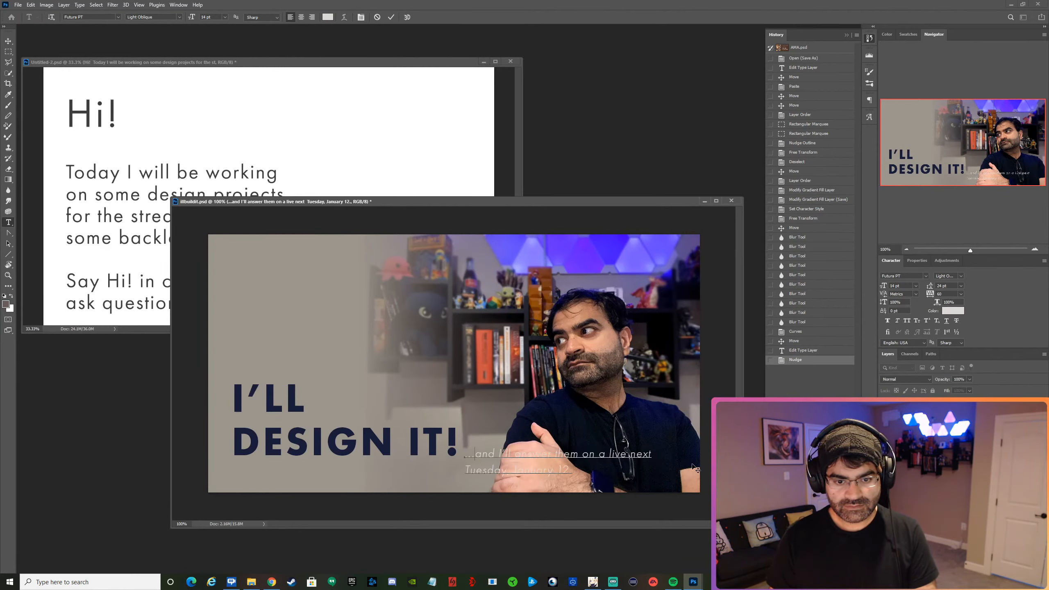
key(shift+Down)
key(shift+Down)
key(Left)
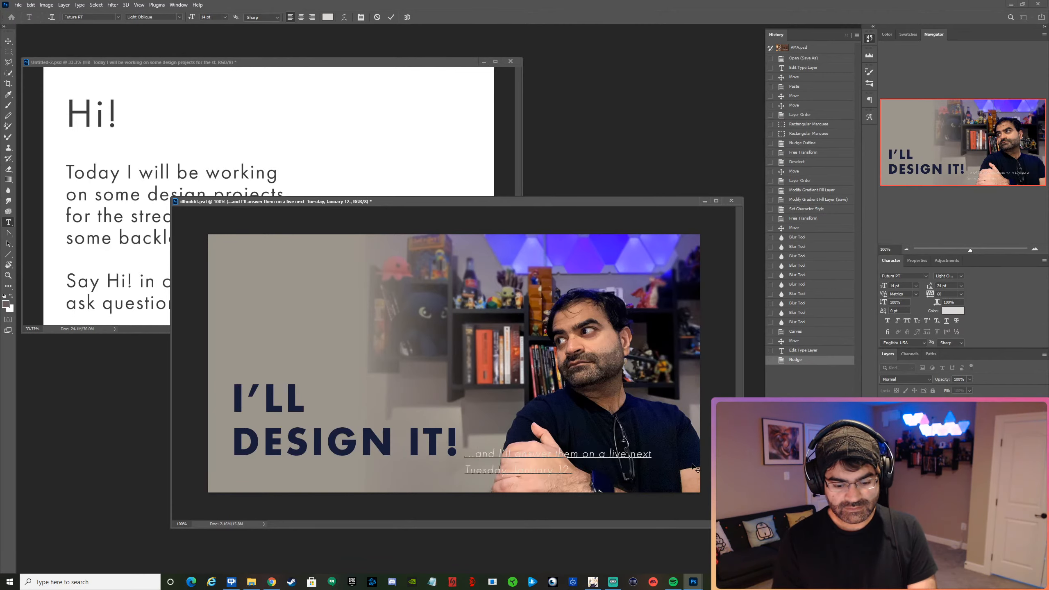
key(ctrl+shift+End)
text(live on m)
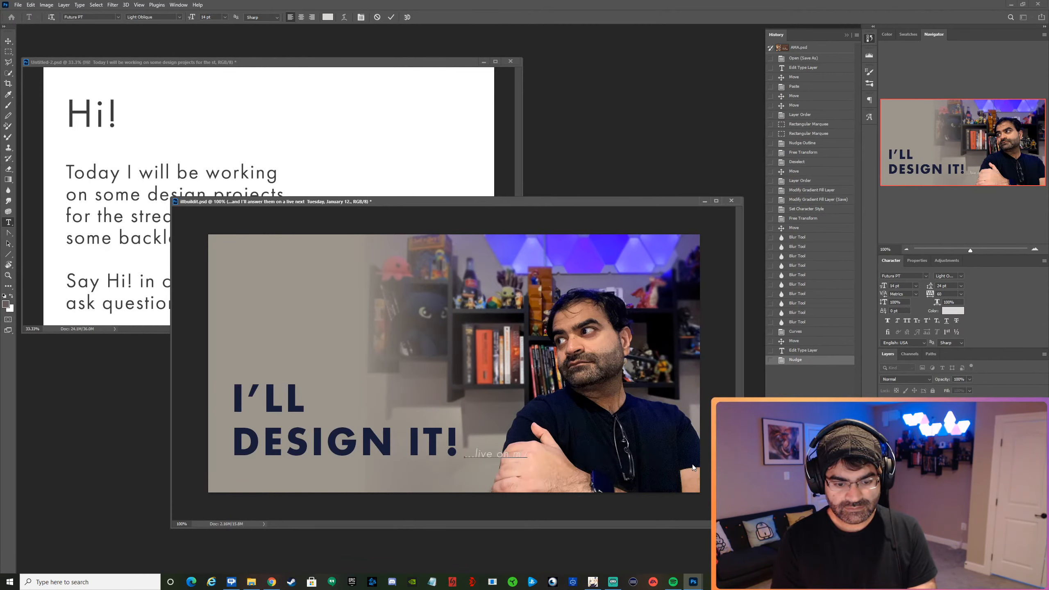
text(y Tuesday night st)
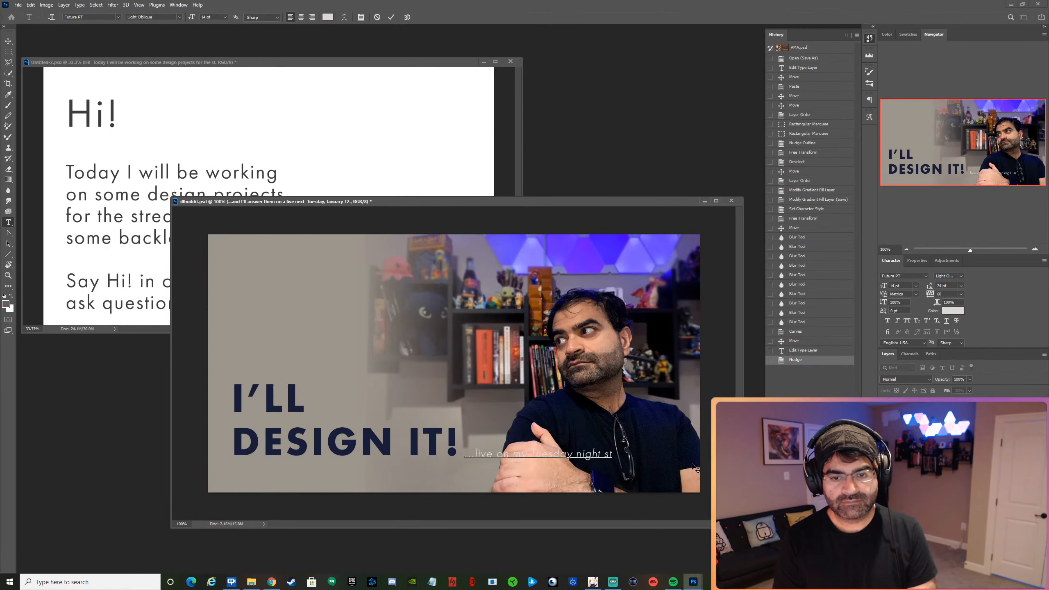
text(ream.)
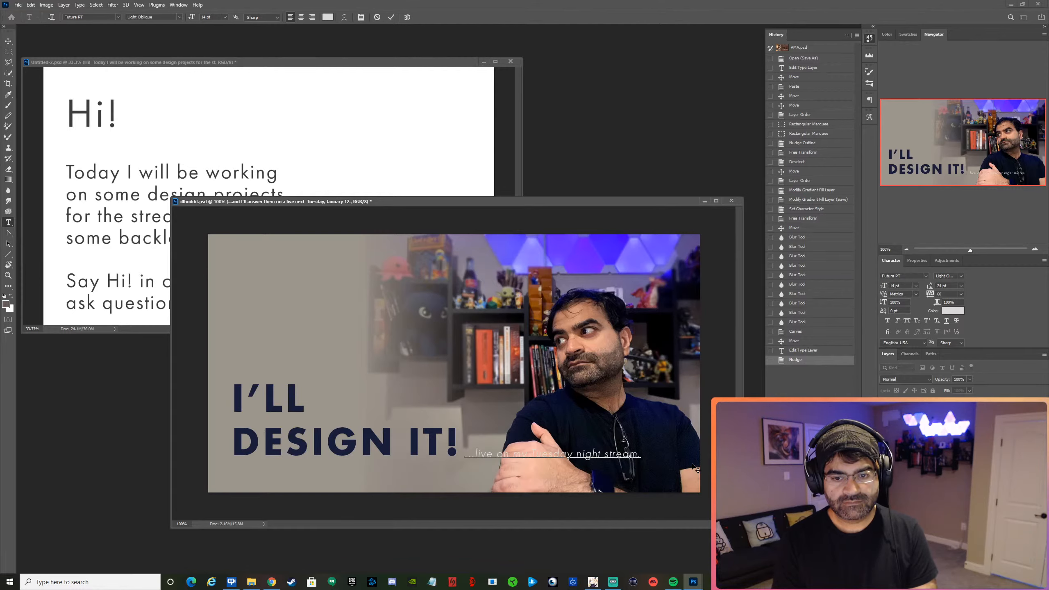
click(392, 17)
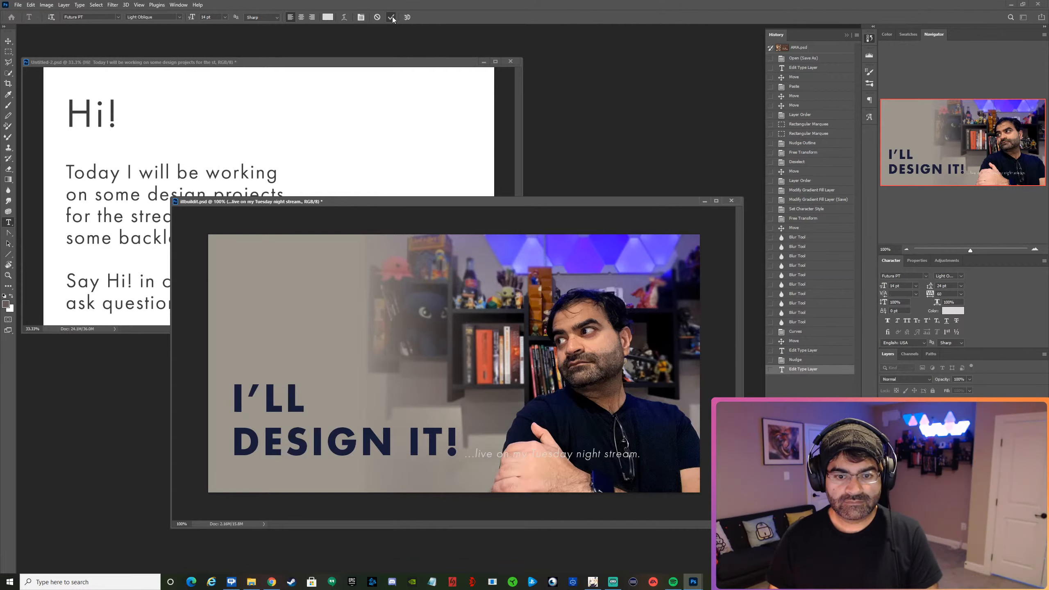
Nudge the subtitle down and across to sit directly beneath "DESIGN IT!", lined up with the heading's left edge.
key(v)
key(shift+Down)
key(shift+Down)
key(shift+Down)
key(shift+Down)
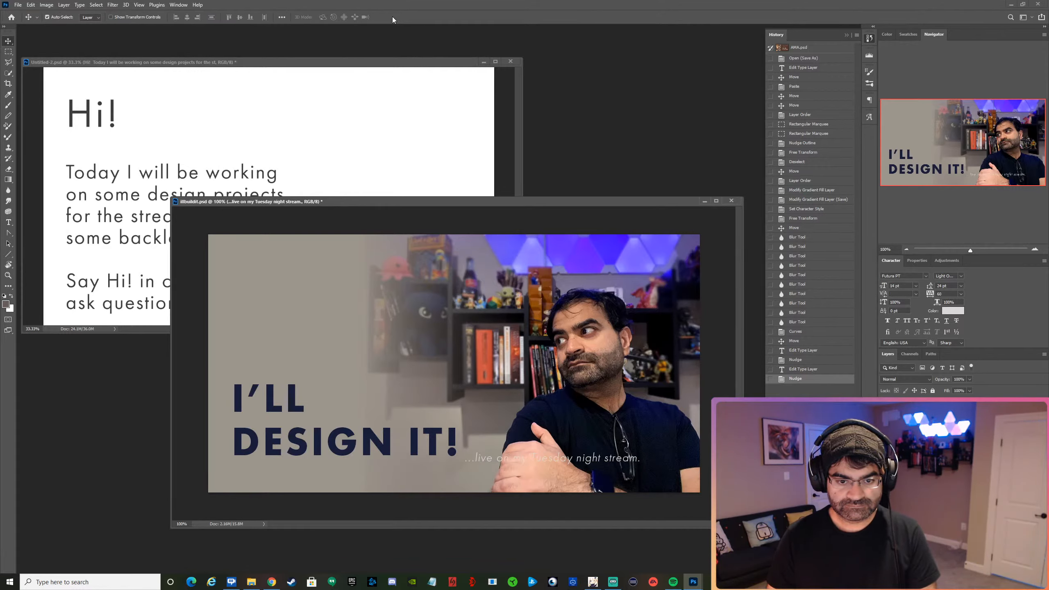
key(shift+Left)
key(shift+Left)
key(shift+Left)
key(shift+Left)
key(shift+Left)
key(shift+Left)
key(shift+Left)
key(shift+Left)
key(shift+Left)
key(shift+Left)
key(shift+Left)
key(shift+Left)
key(shift+Left)
key(shift+Left)
key(shift+Left)
key(shift+Left)
key(shift+Left)
key(shift+Left)
key(shift+Left)
key(shift+Left)
key(shift+Left)
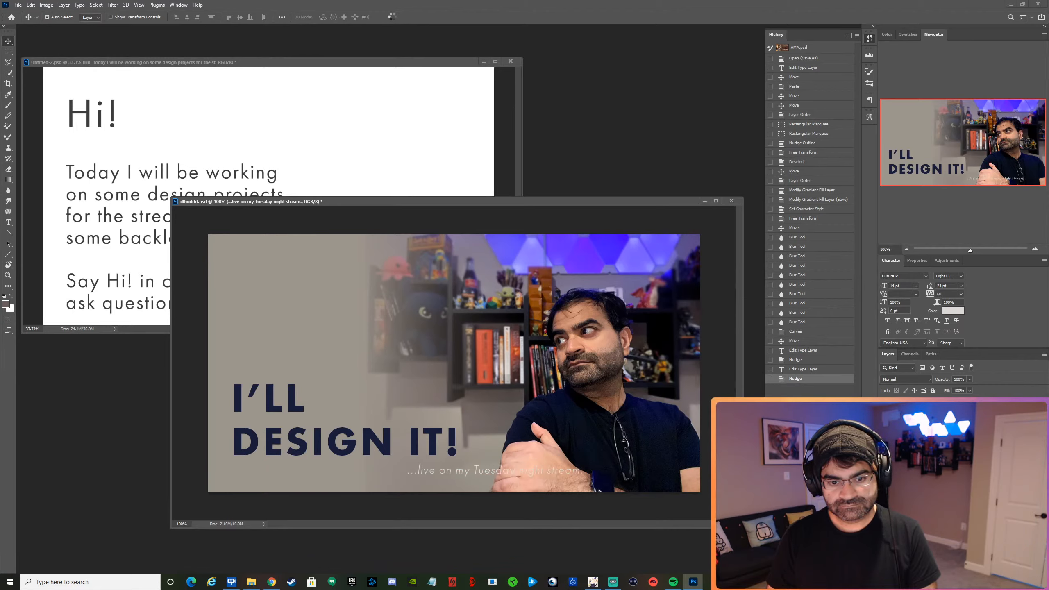
key(shift+Left)
key(shift+Left)
key(shift+Left)
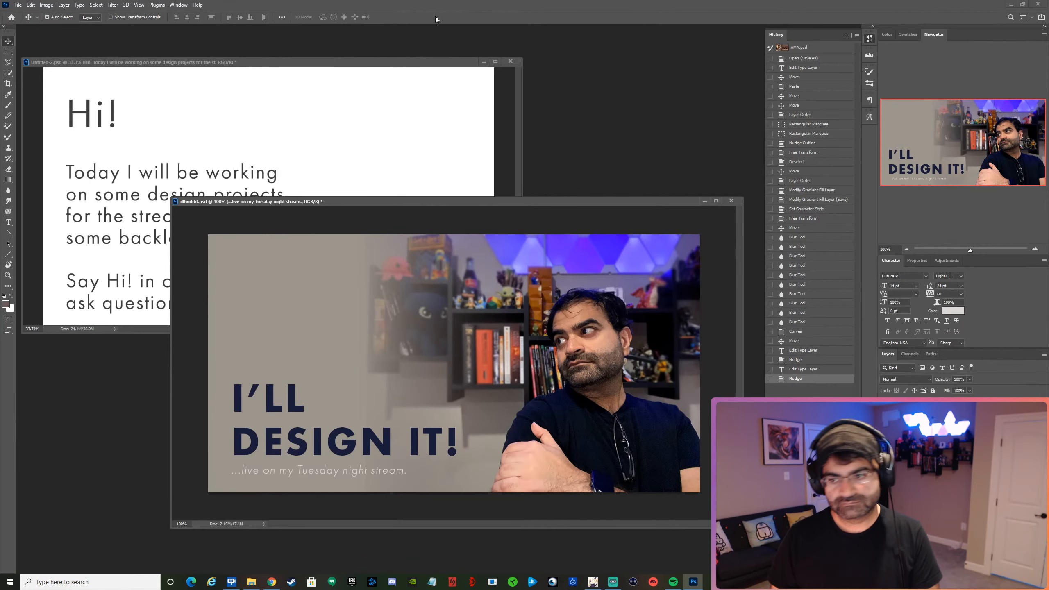
Try an extra-bold style on the subtitle, settle on Medium Oblique, and move it slightly lower beneath the heading.
click(959, 275)
click(960, 363)
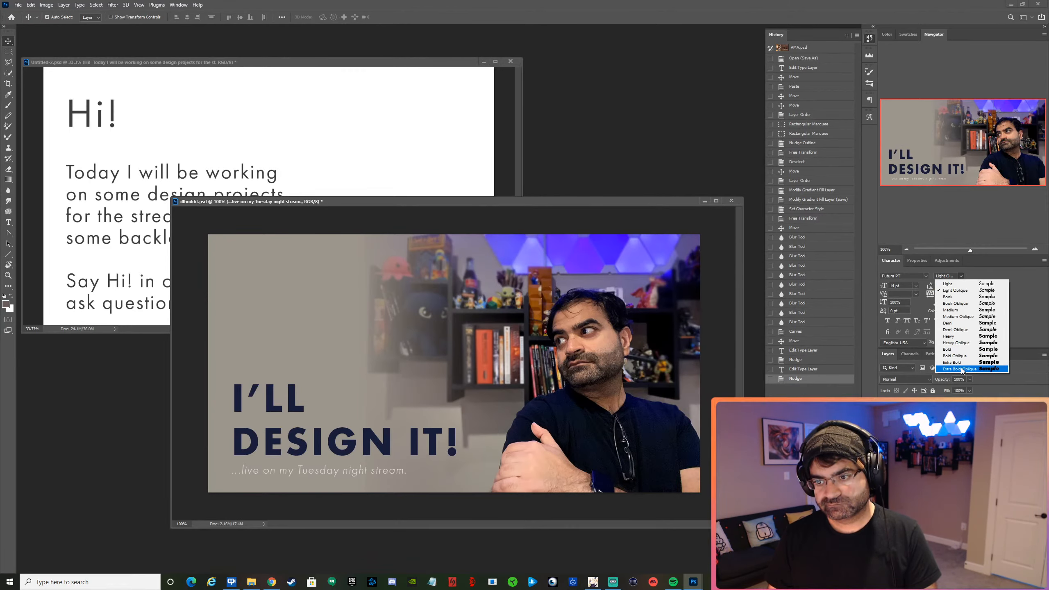
click(962, 274)
click(964, 317)
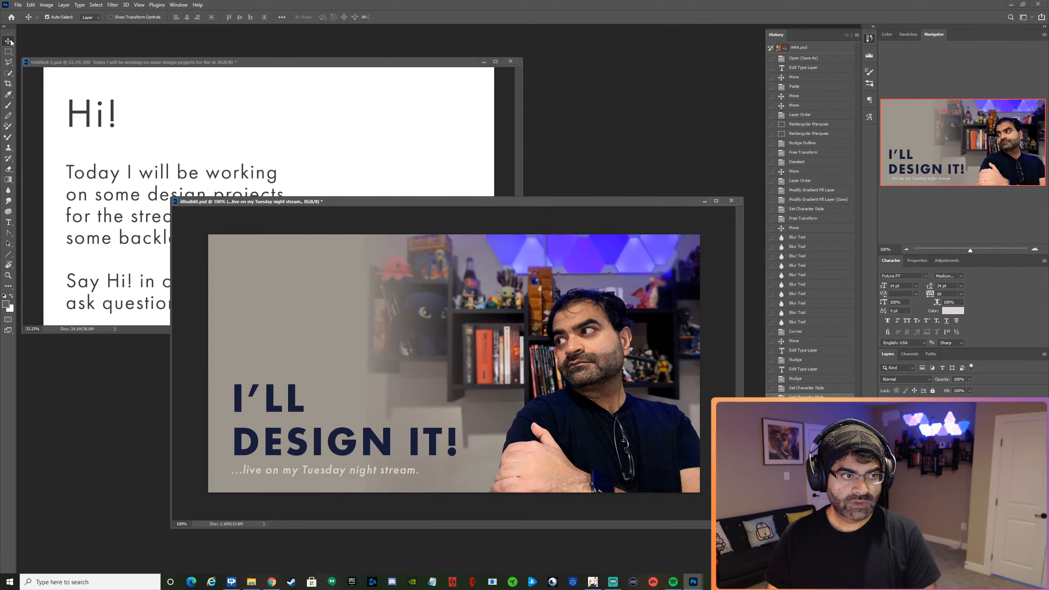
drag(324, 471, 327, 477)
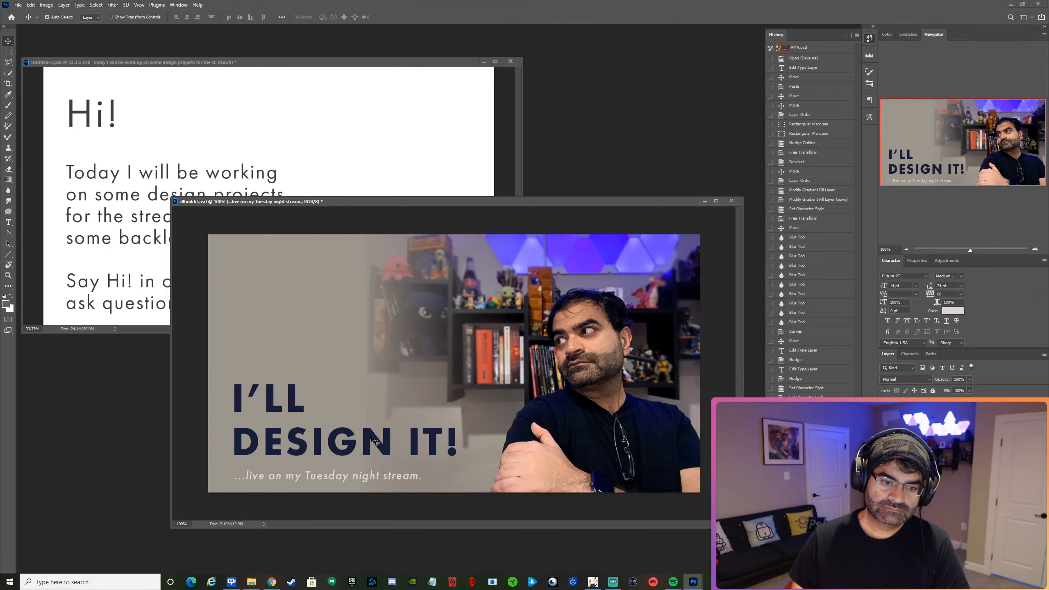
Add a text layer above the heading reading "Have a design project" and "but got no skills?" on two lines.
click(8, 222)
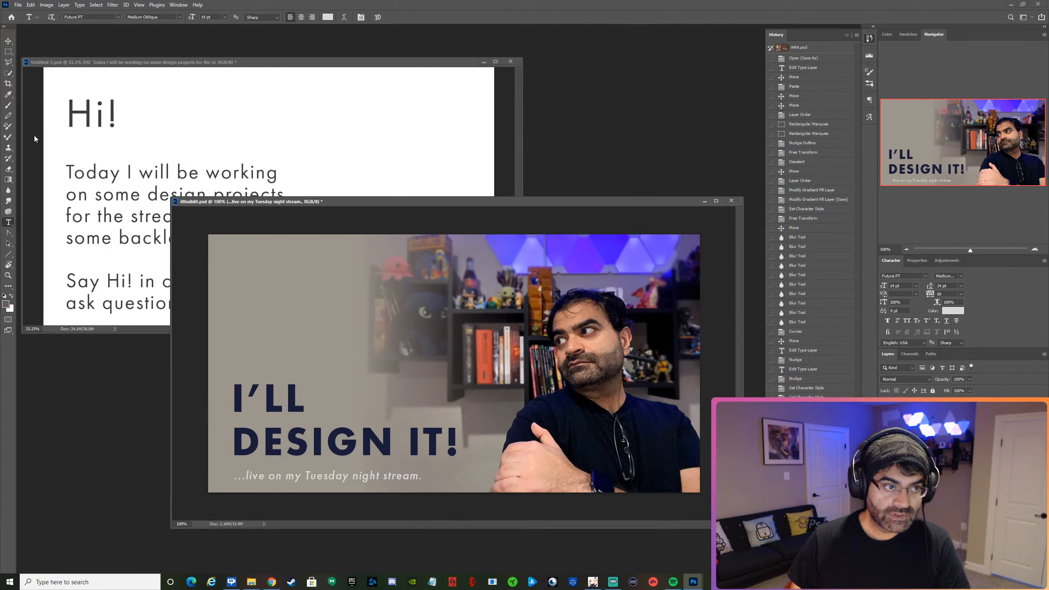
click(7, 42)
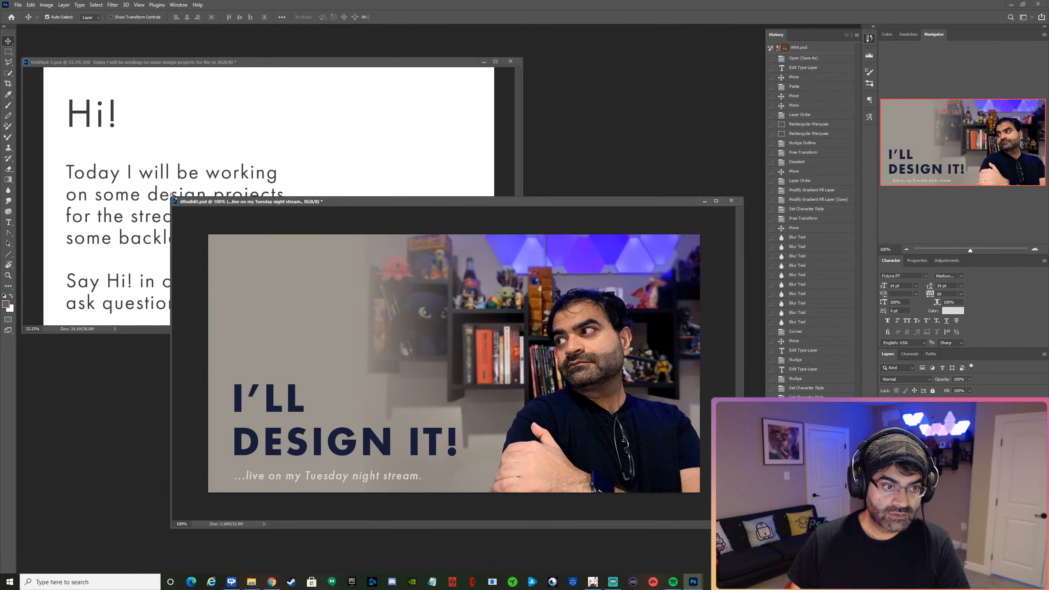
drag(174, 197, 217, 71)
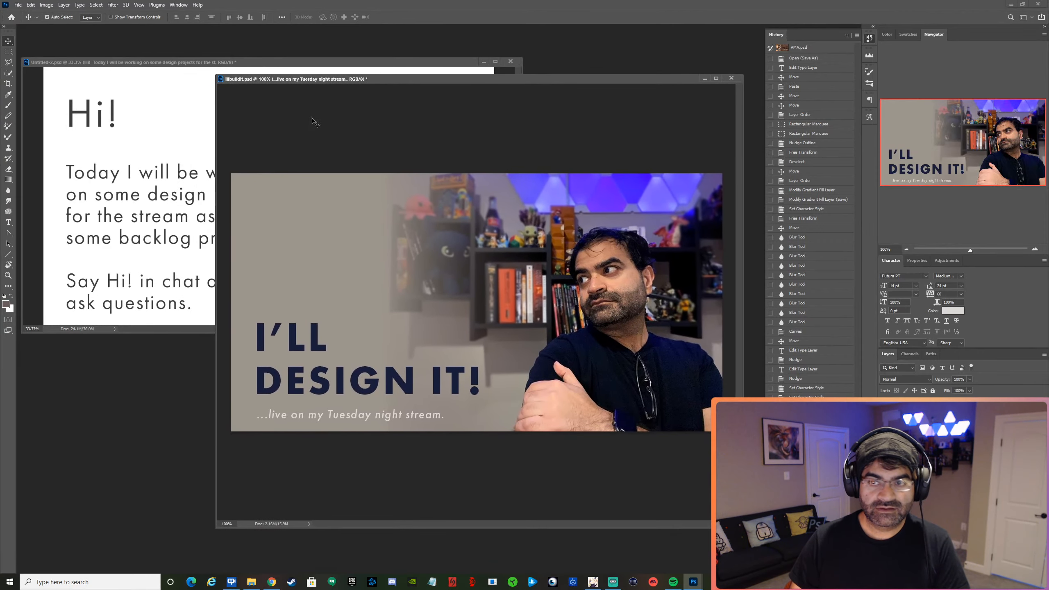
click(907, 249)
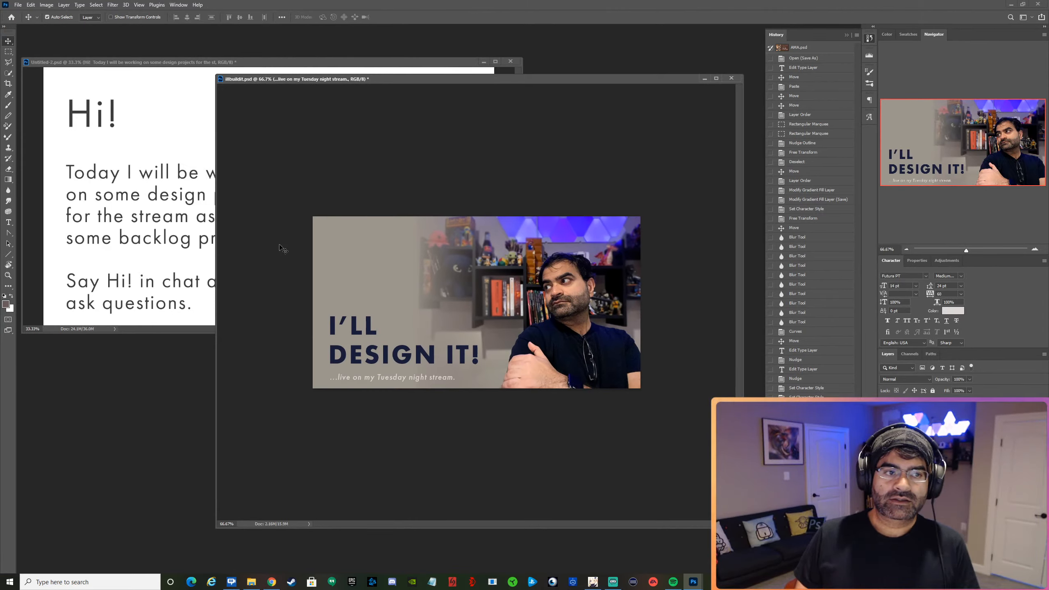
click(9, 223)
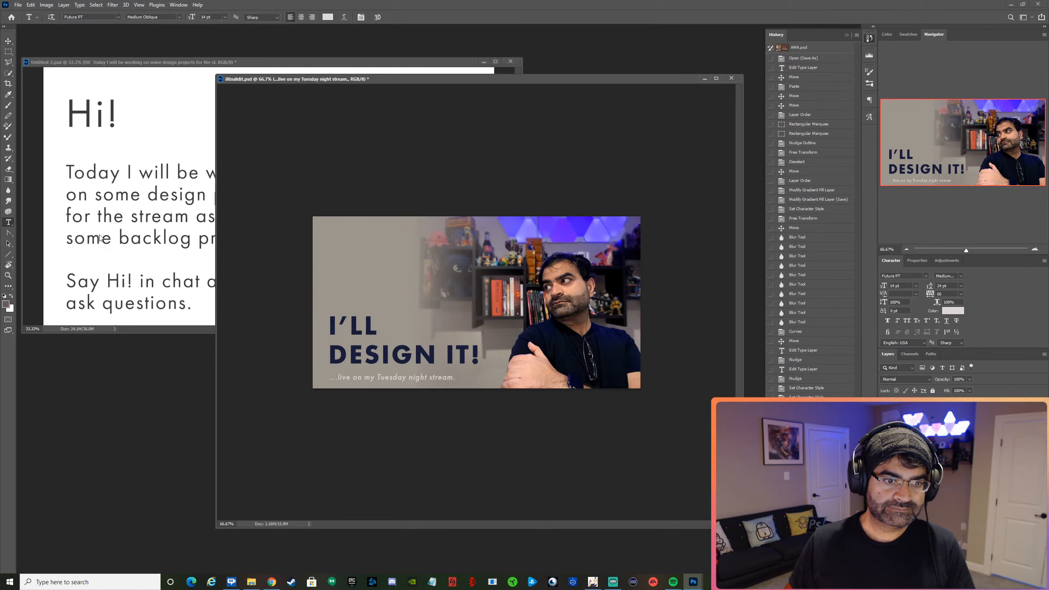
click(338, 279)
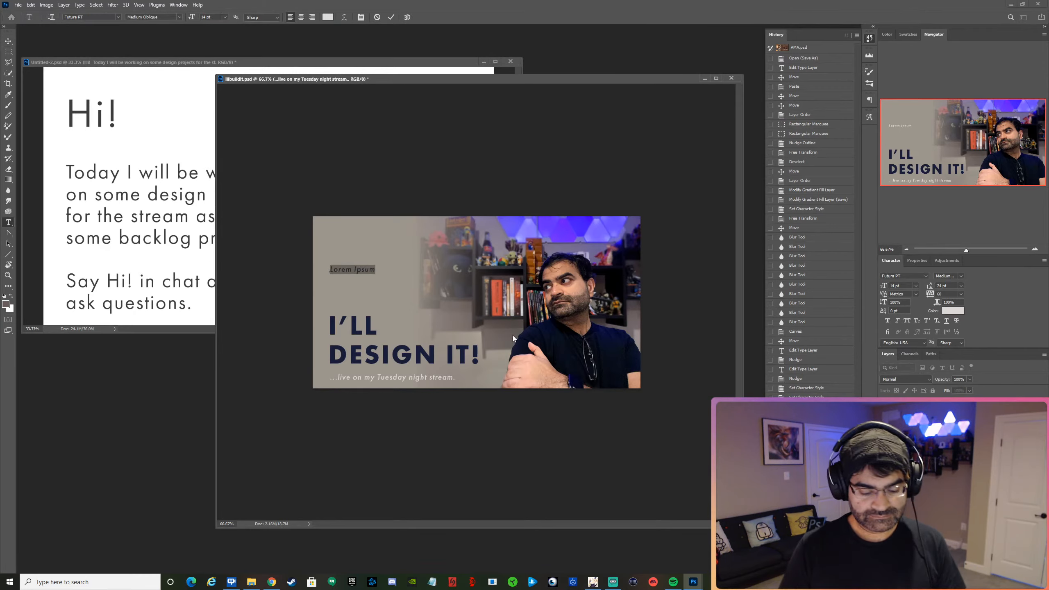
text(Have a des)
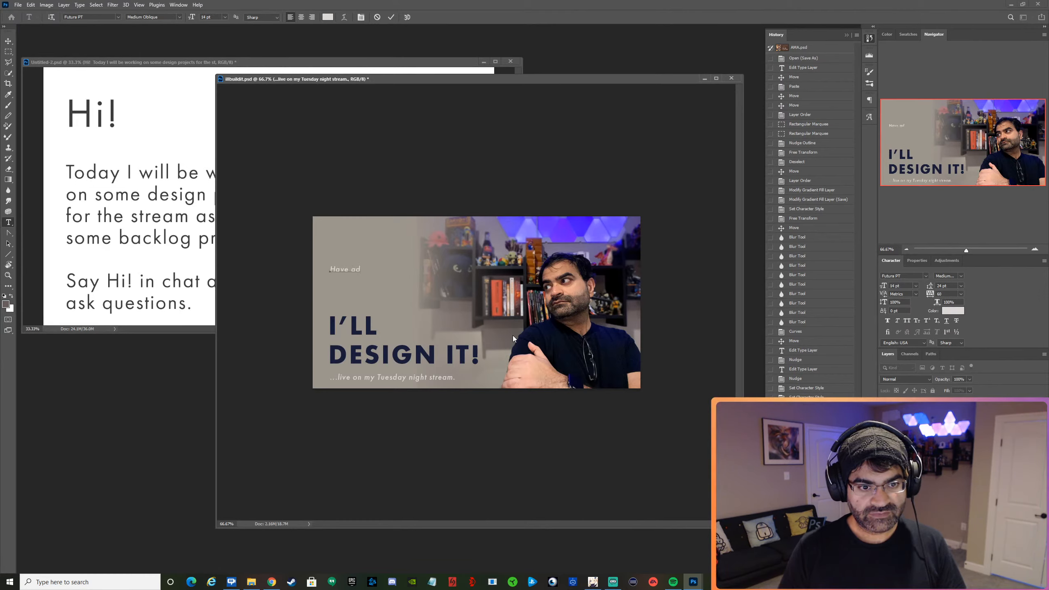
text(ig)
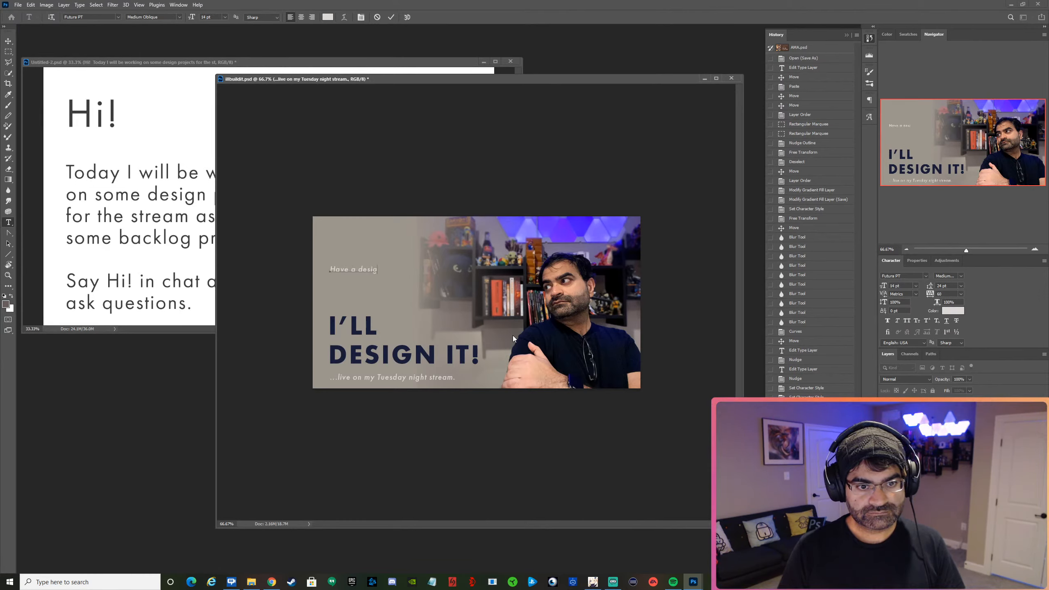
text(n project)
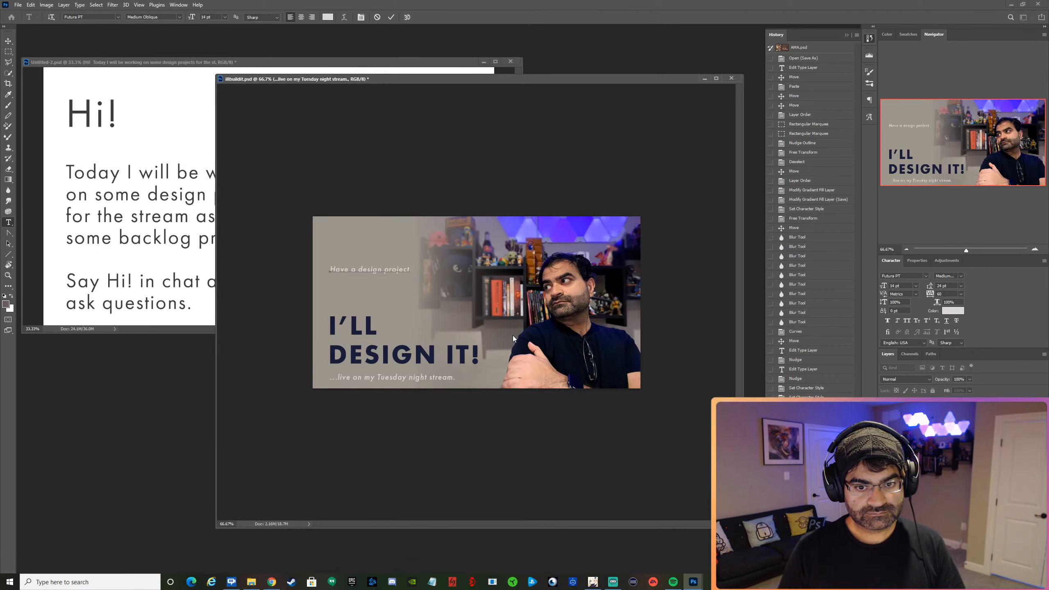
key(Return)
text(bn)
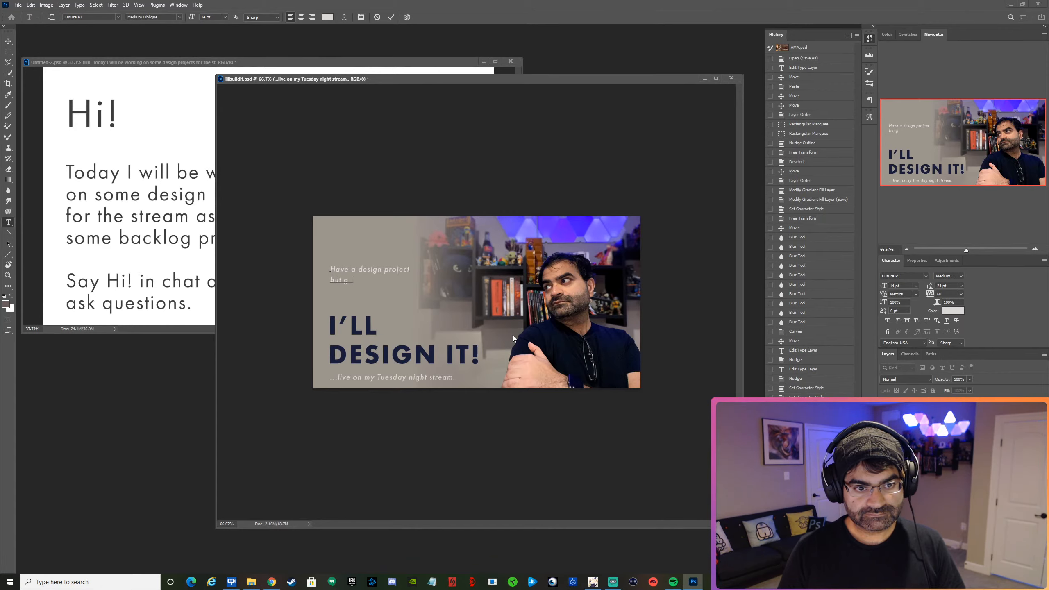
text(t got no sk)
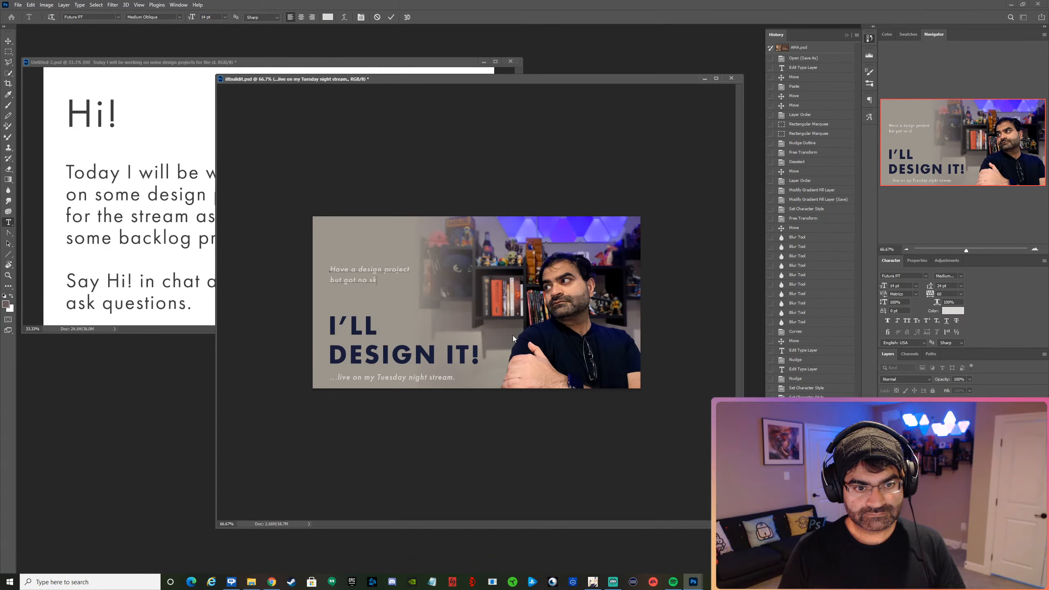
text(ills?)
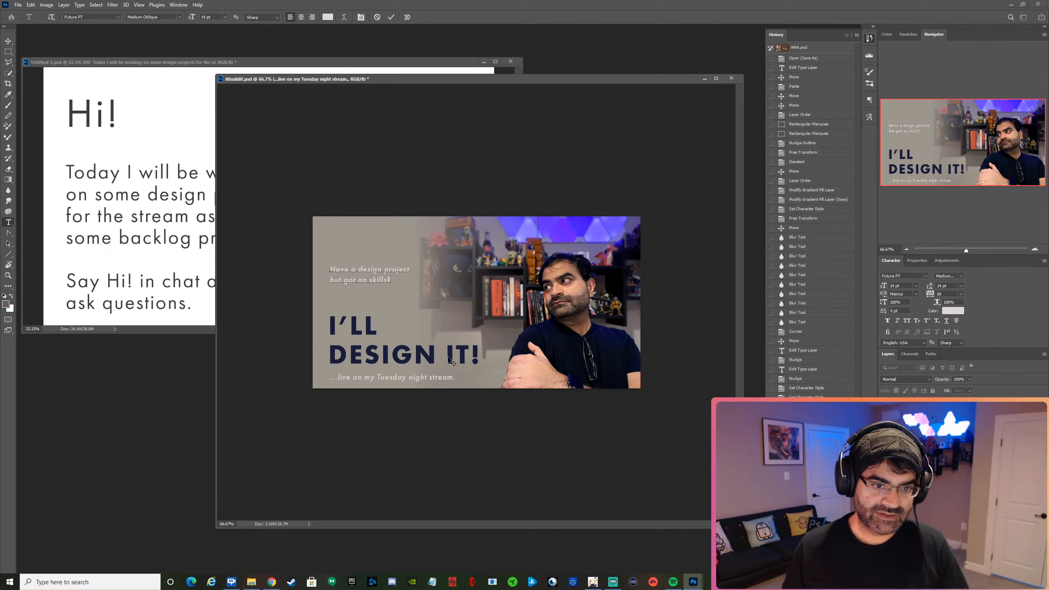
key(ctrl+a)
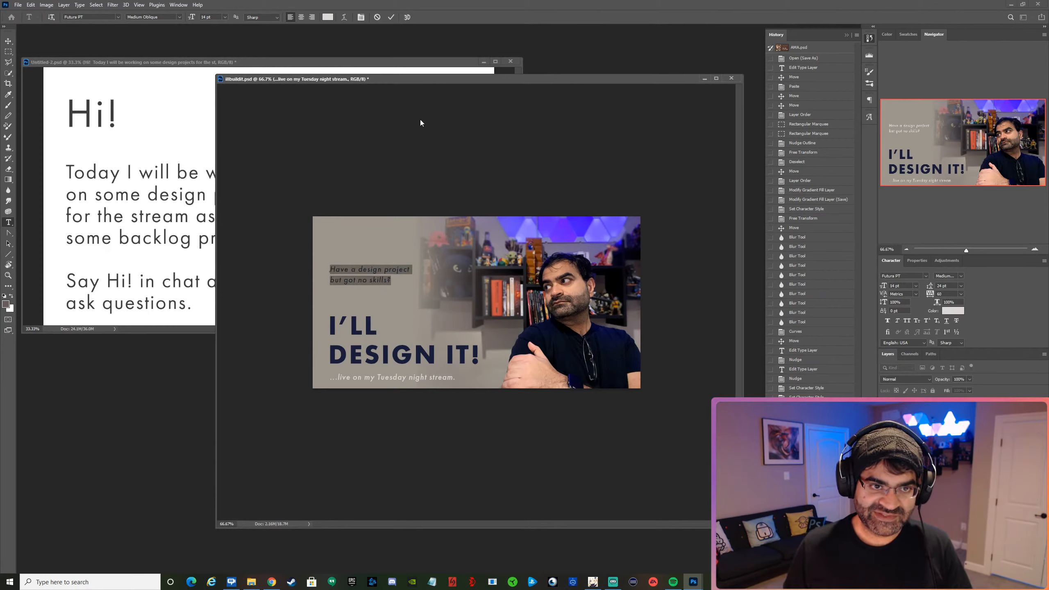
click(391, 17)
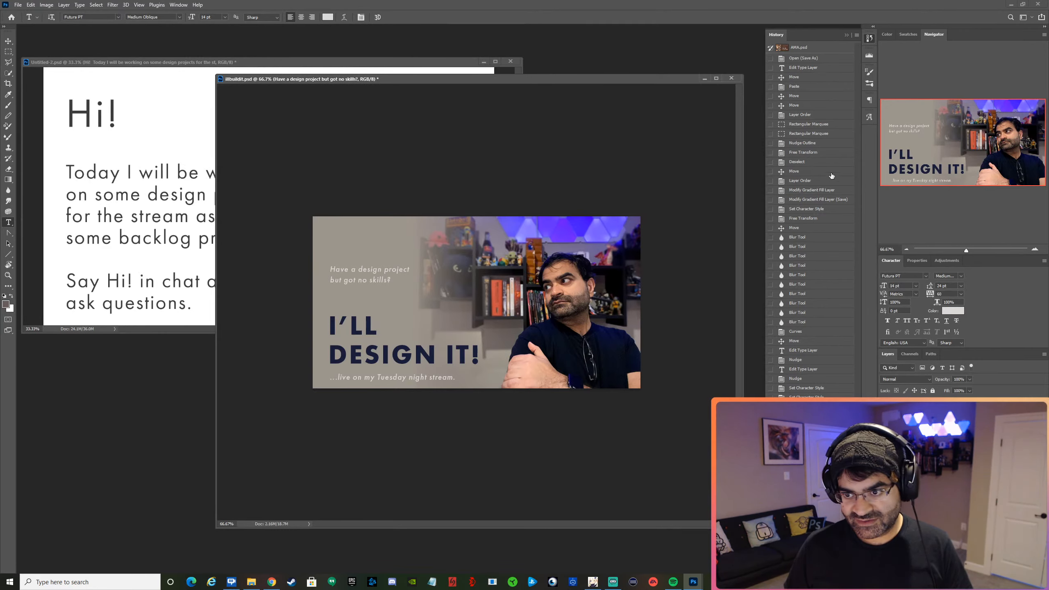
Set the "Have a design project but got no skills?" text to 16 pt and place it just above "I'LL", left-aligned with the heading.
click(916, 286)
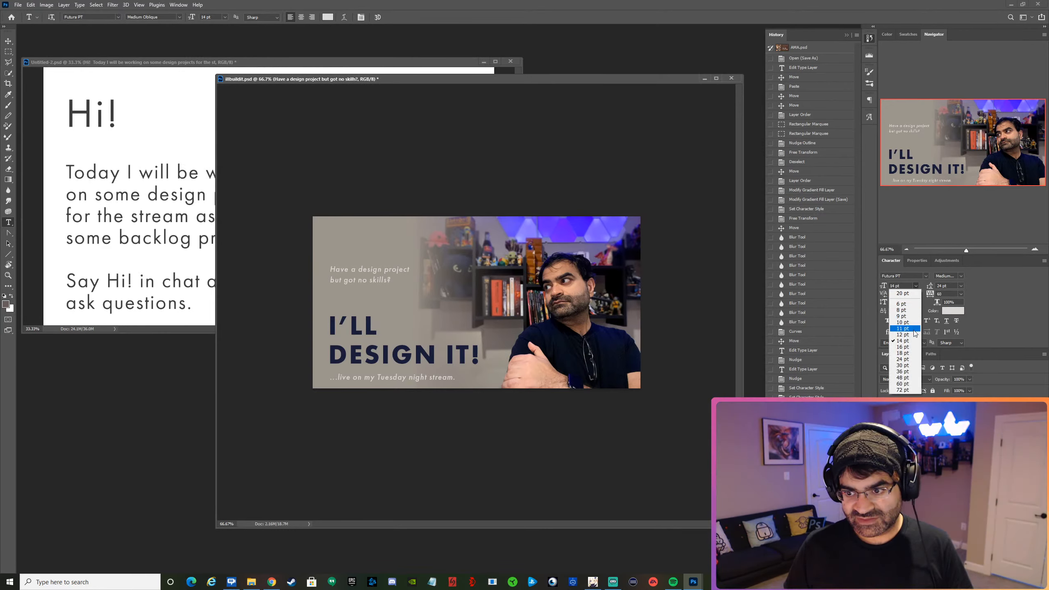
click(911, 347)
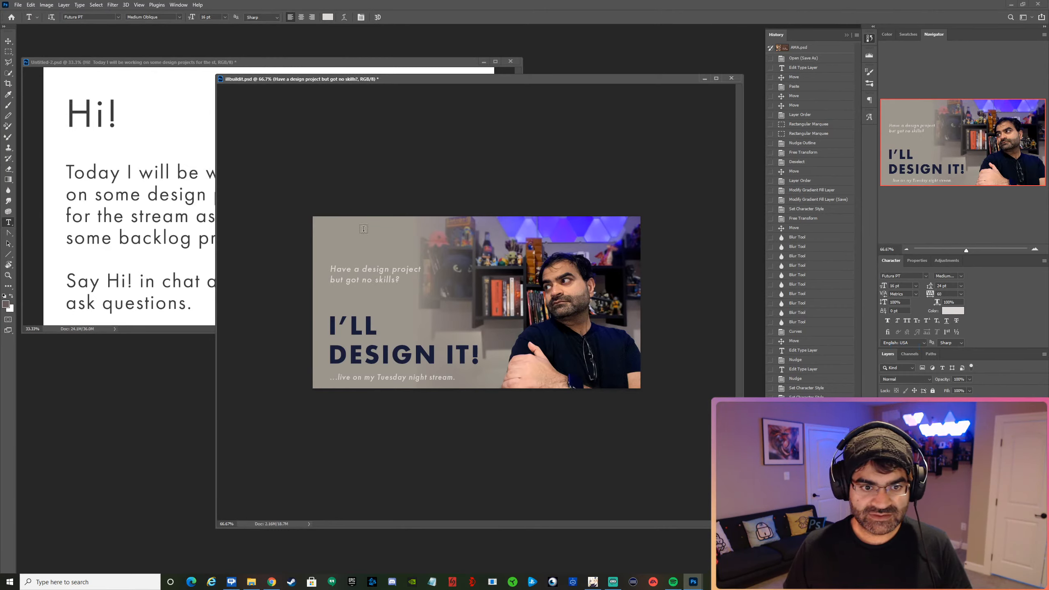
click(8, 40)
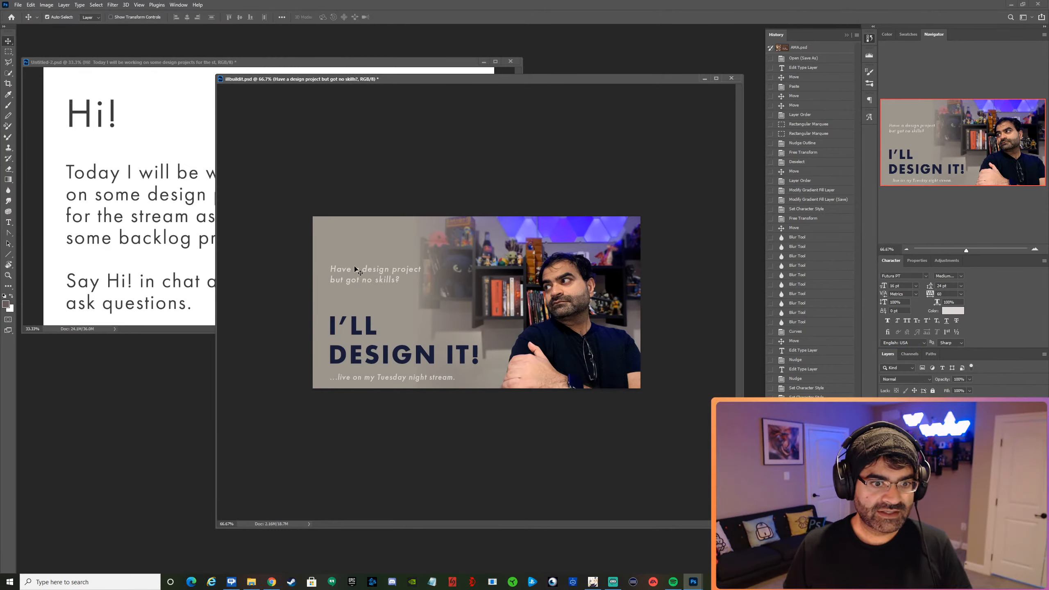
drag(368, 271, 366, 245)
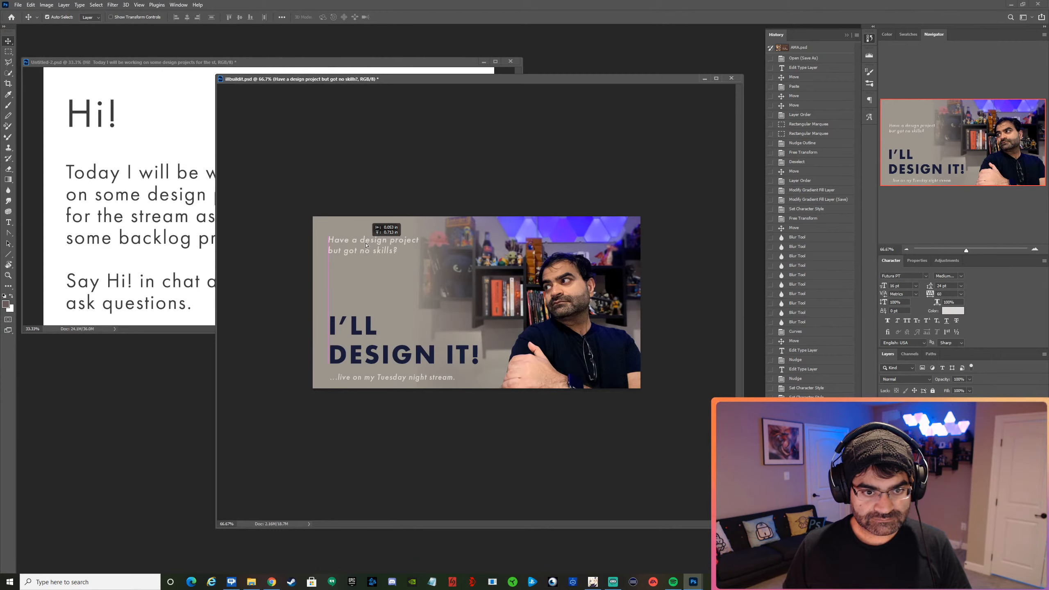
drag(366, 246, 366, 297)
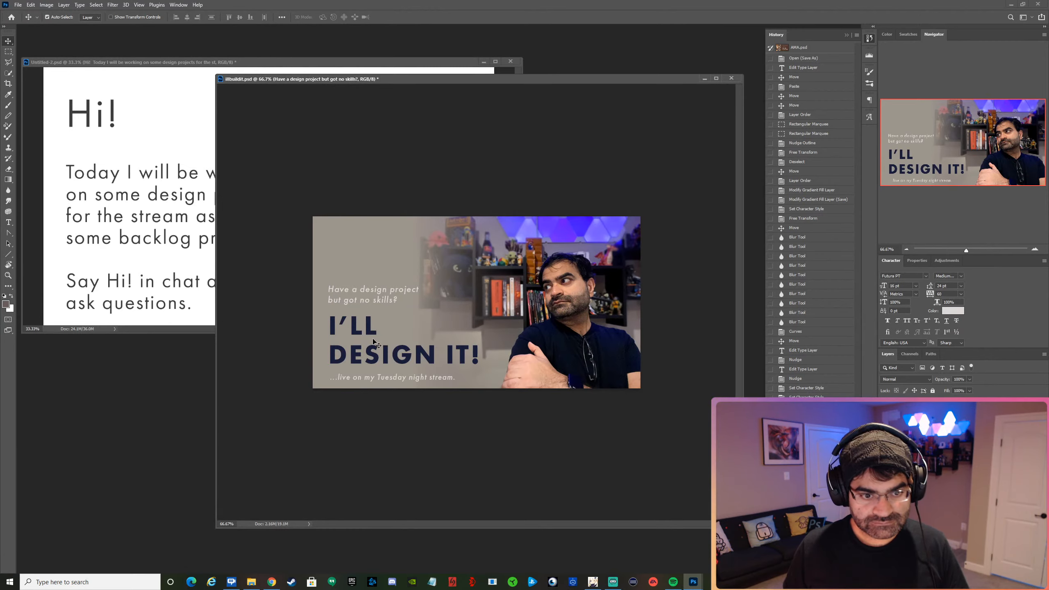
Move the question, "I'LL DESIGN IT!" heading and subtitle together slightly left, closer to the image's left edge.
shift+click(373, 352)
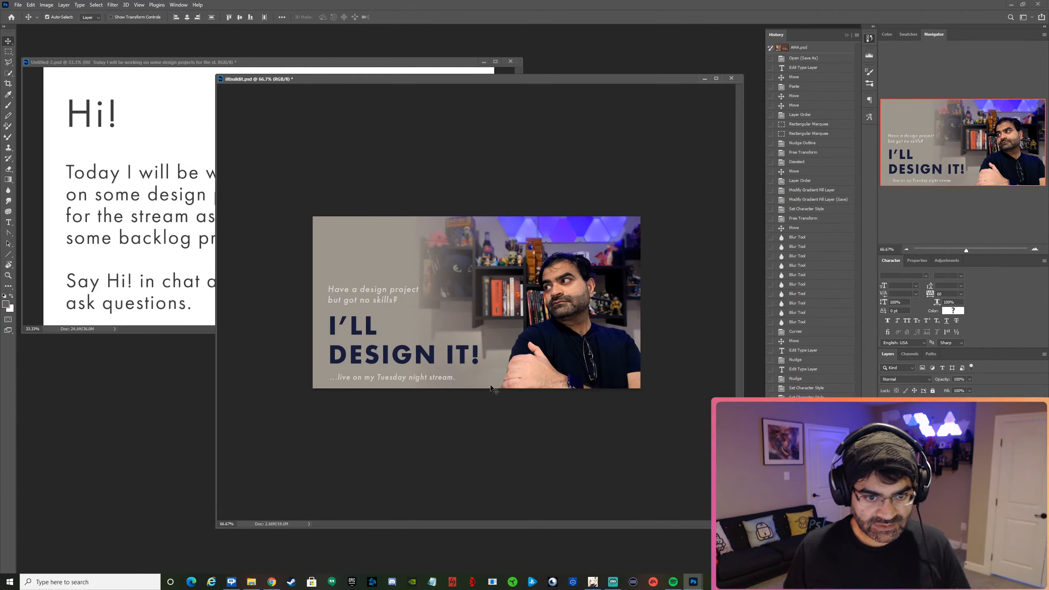
key(shift+Left)
key(shift+Left)
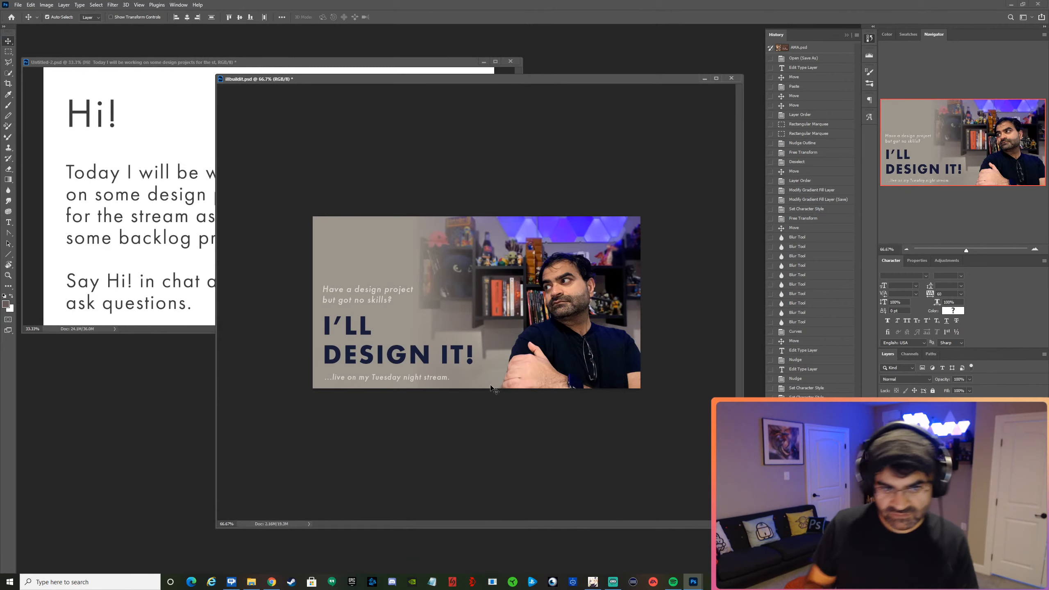
click(412, 255)
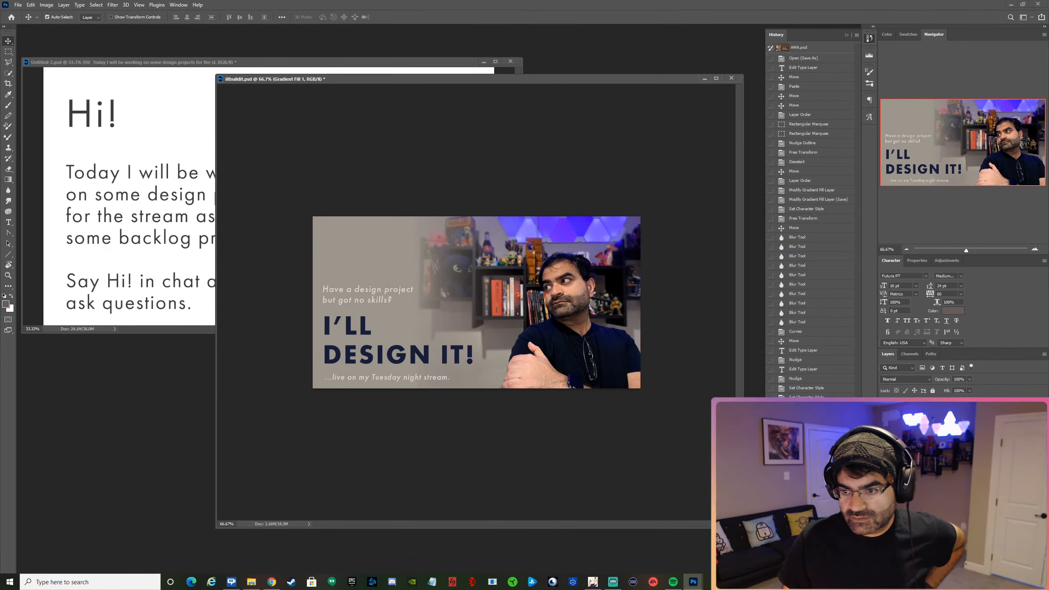
Try purple, grey and orange tones sampled from the photo on the question text, and settle on white.
click(935, 426)
click(956, 314)
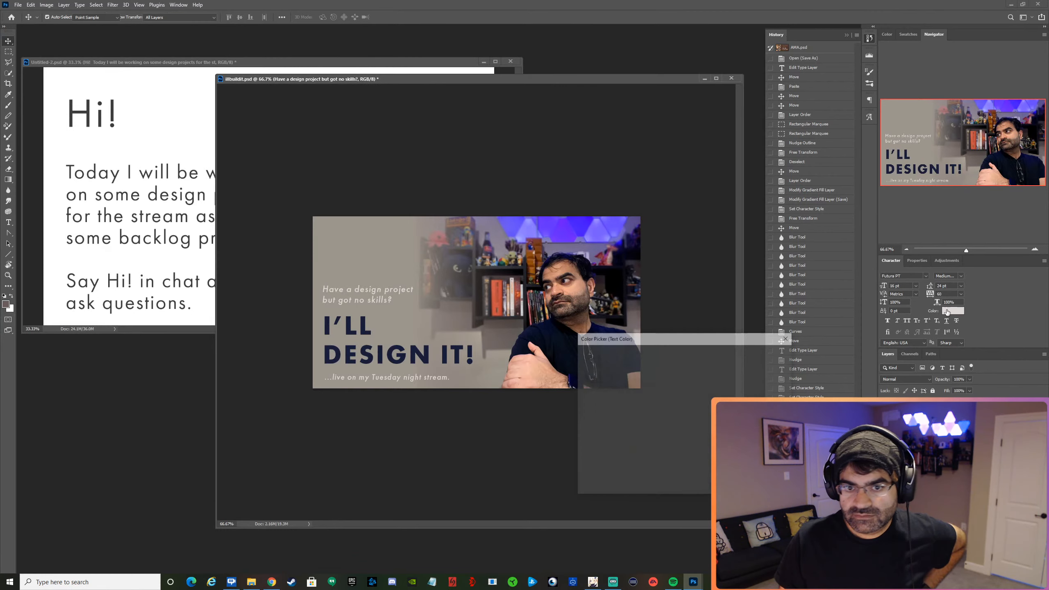
click(533, 225)
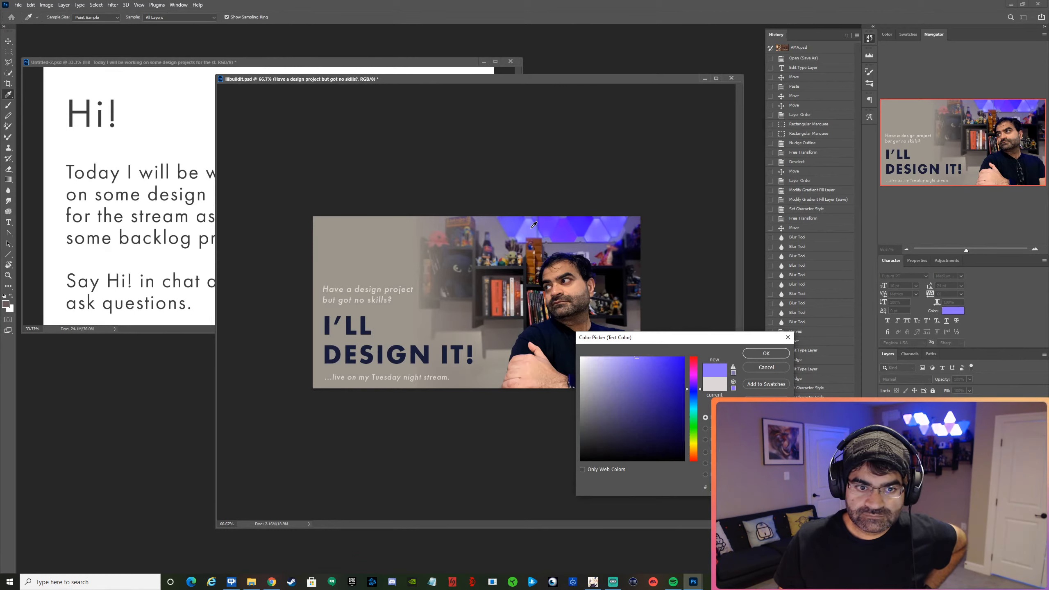
click(519, 247)
click(407, 253)
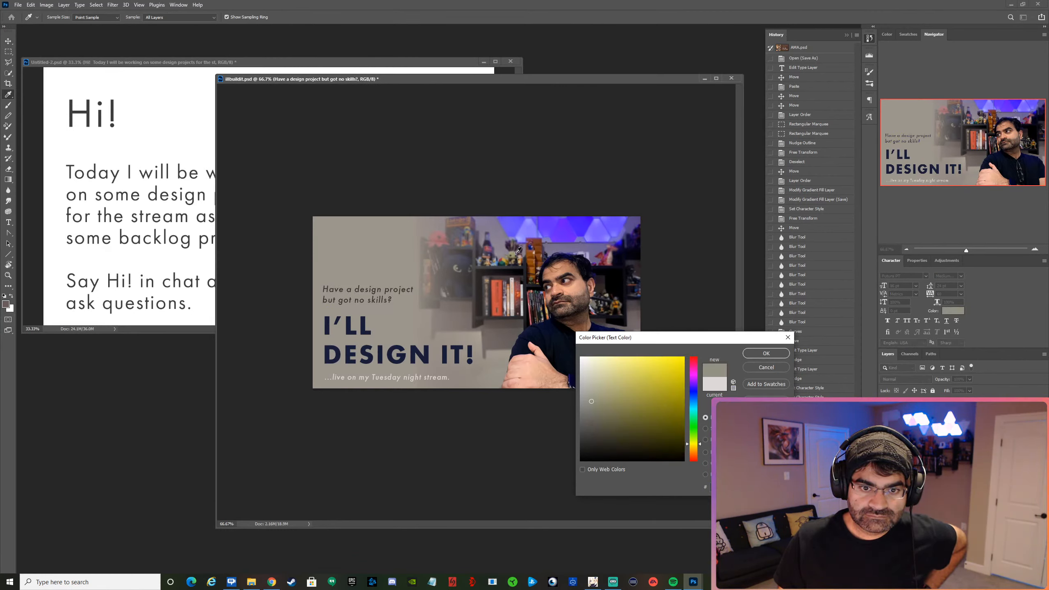
click(532, 253)
drag(626, 386, 600, 380)
click(639, 311)
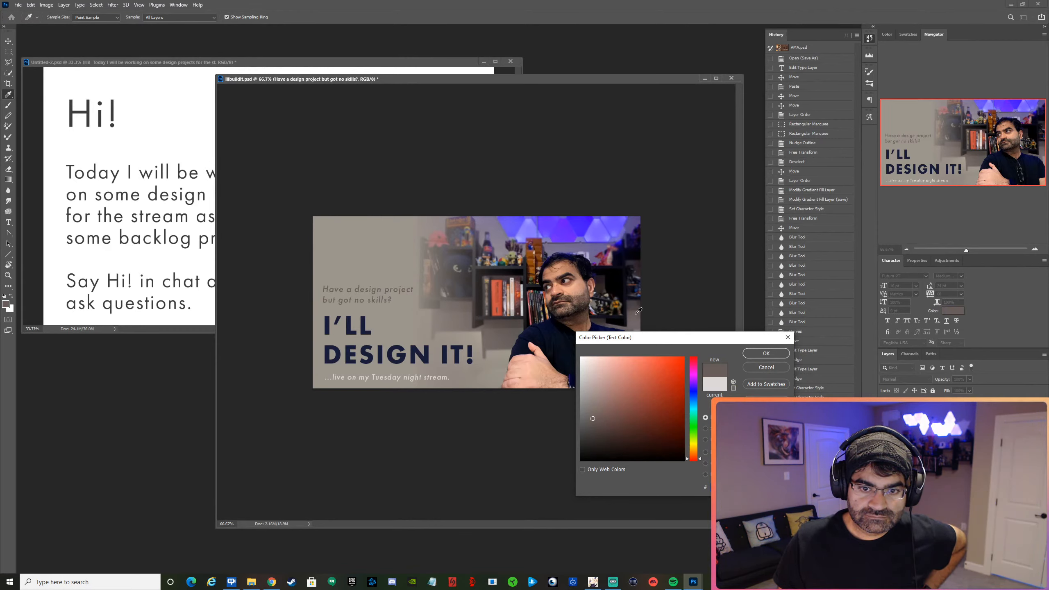
click(620, 299)
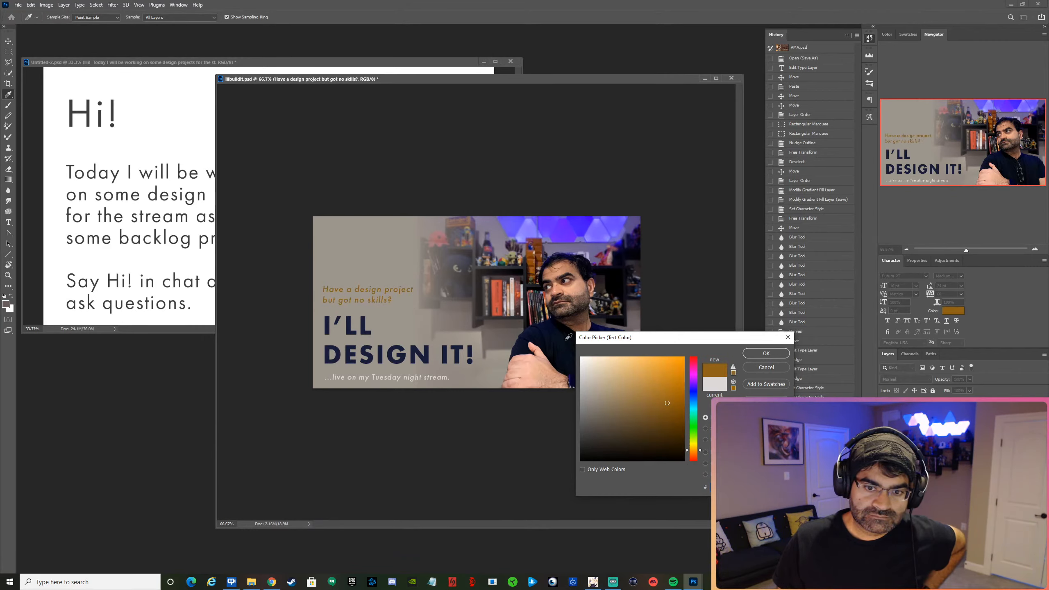
click(527, 302)
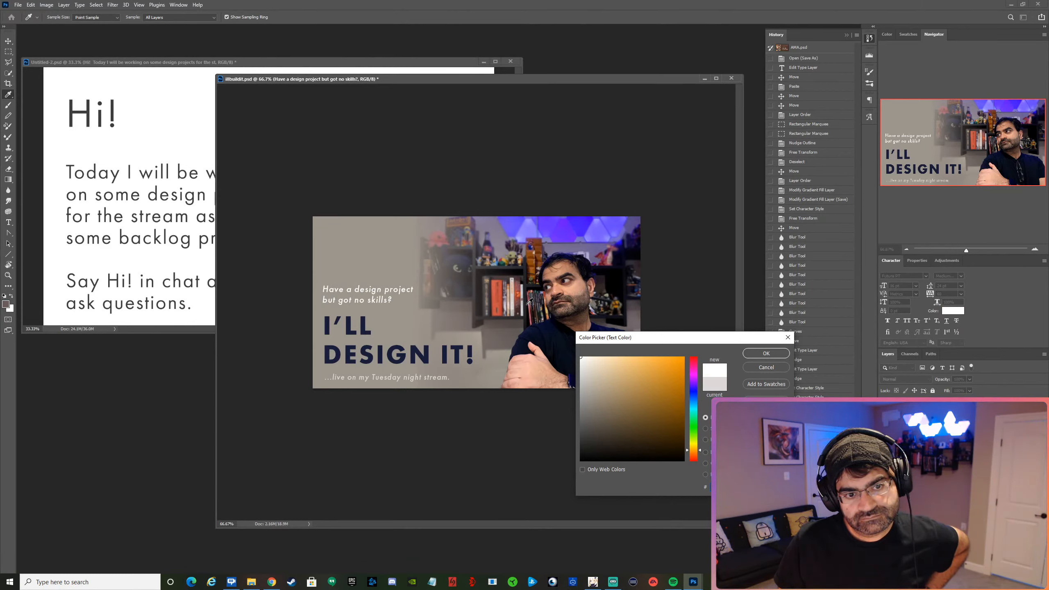
click(759, 356)
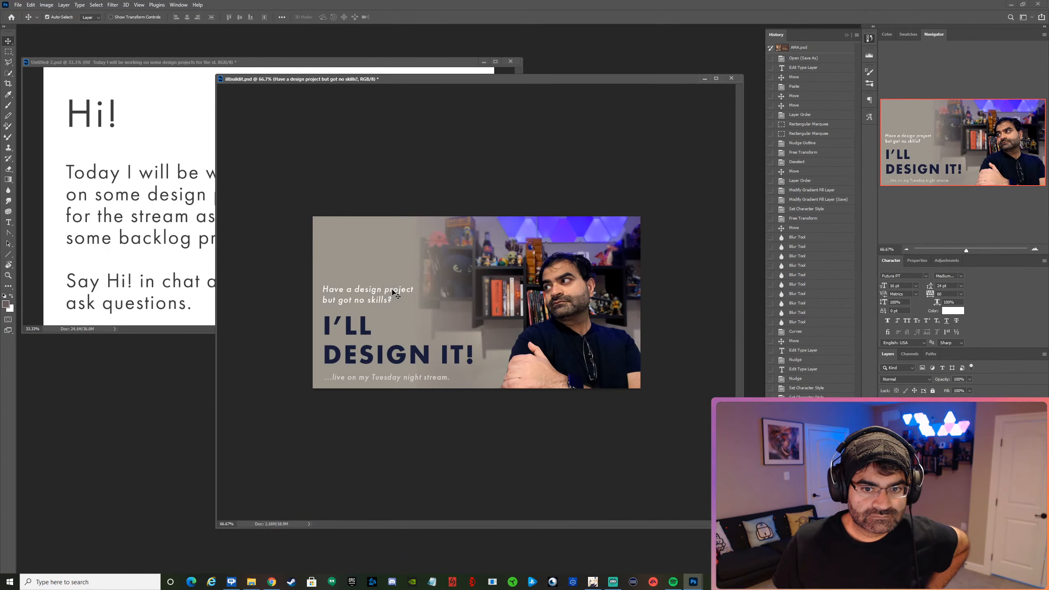
Shift the question text slightly up and right, and rebreak it into "Have a design", "project but got" and "no skills?".
drag(393, 291, 396, 291)
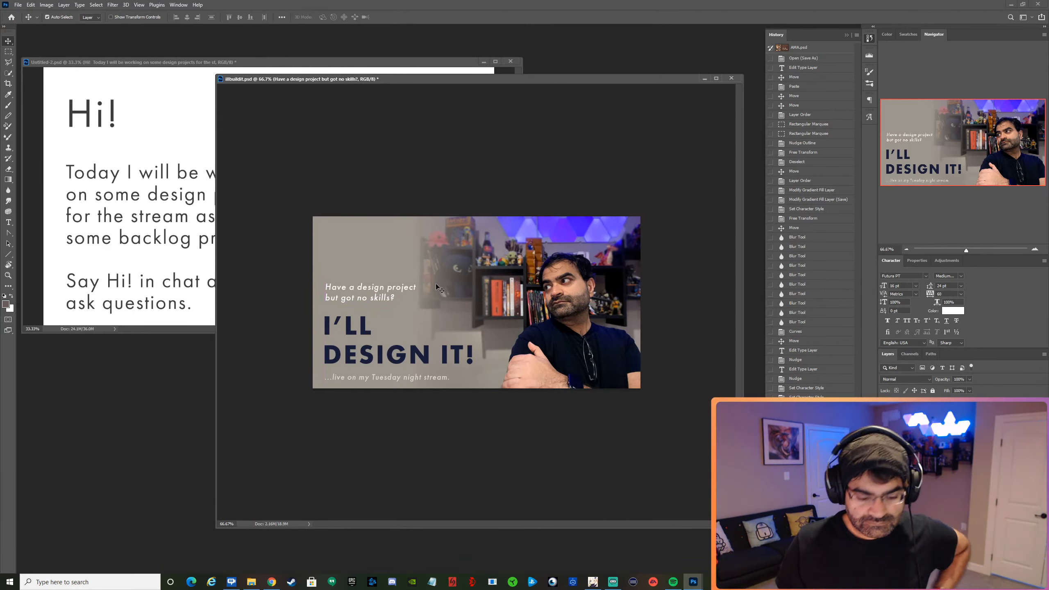
key(t)
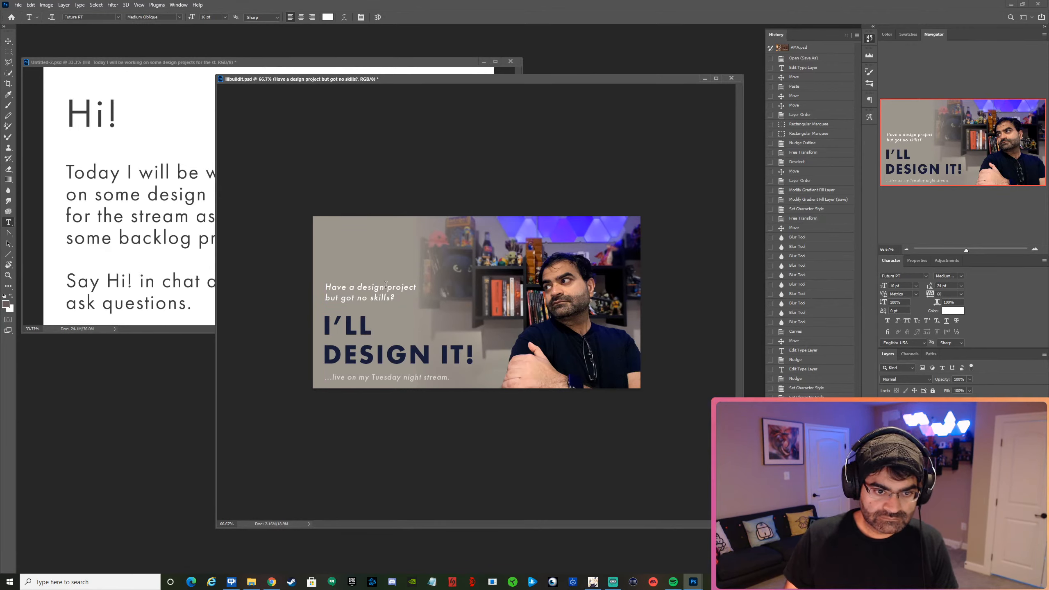
text(\)
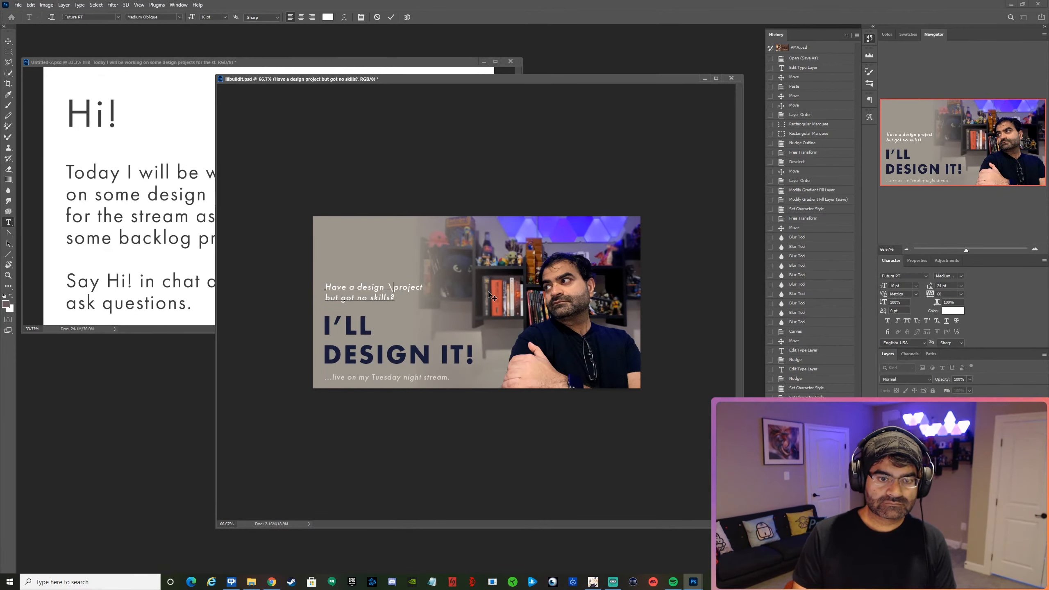
key(BackSpace)
key(Return)
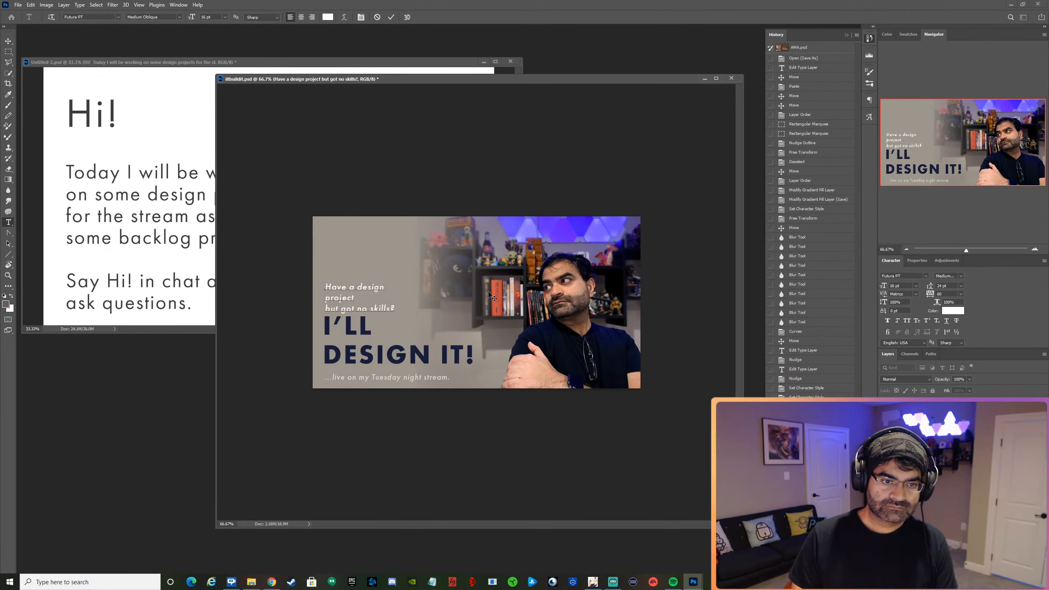
key(Delete)
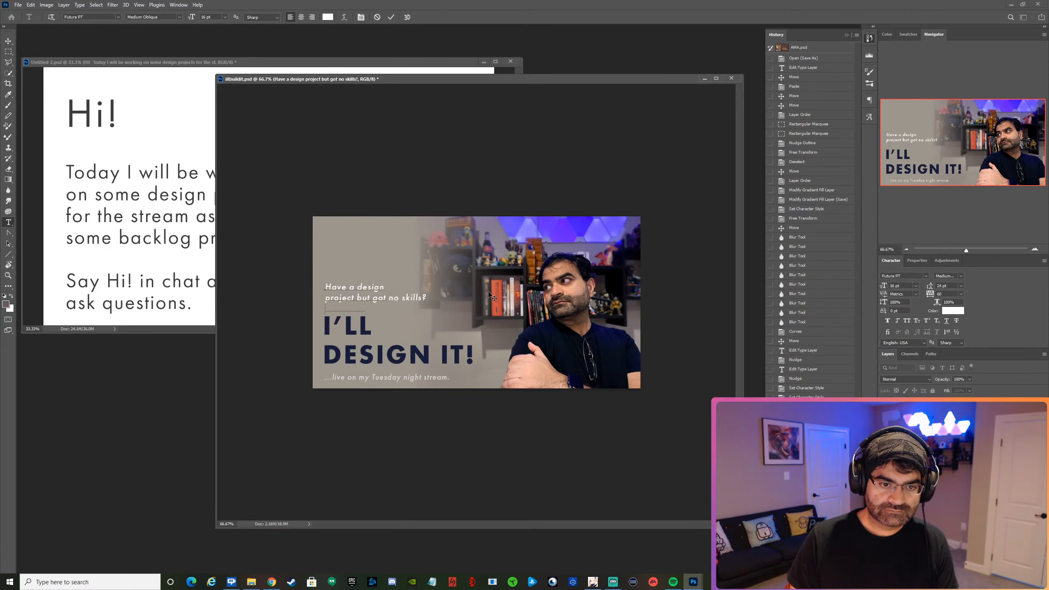
key(Return)
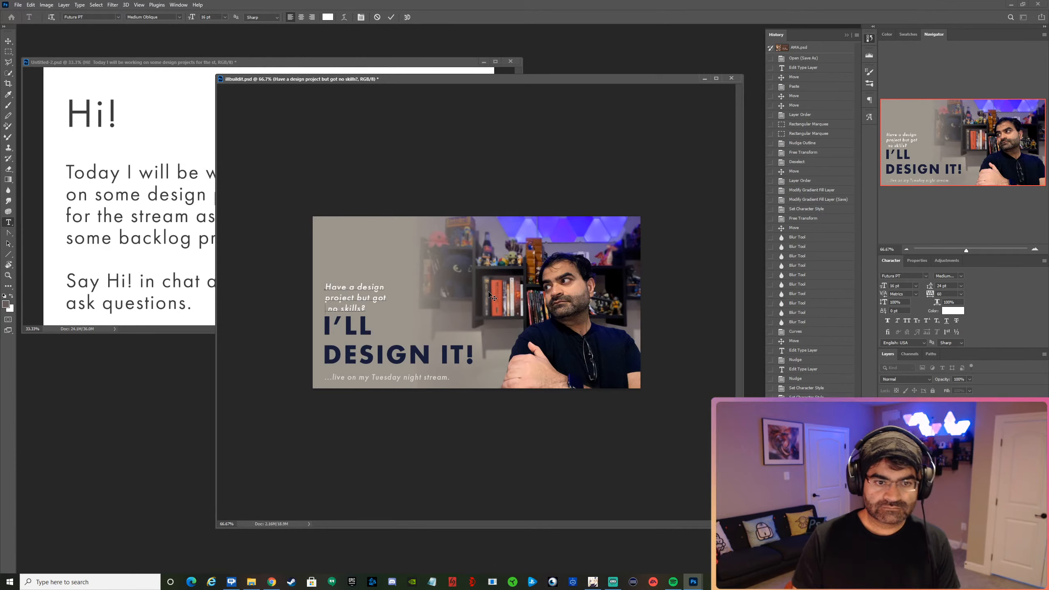
key(Delete)
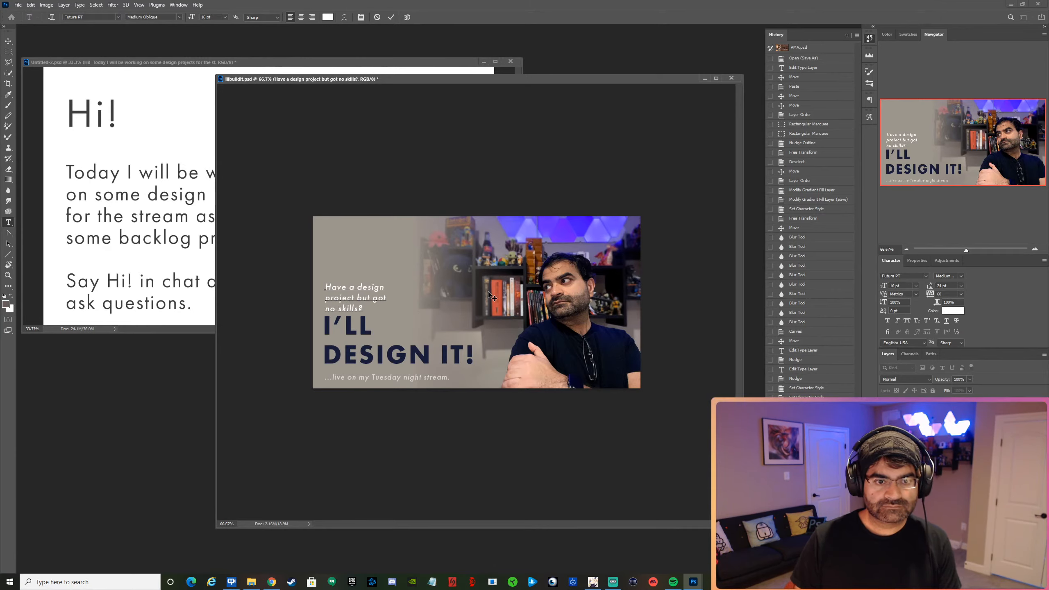
click(392, 15)
Nudge the three-line question text up to leave a gap above "I'LL".
key(v)
key(Up)
key(Up)
key(Up)
key(Up)
key(Up)
key(Up)
key(Up)
key(Up)
key(Up)
key(Up)
key(Up)
key(Up)
key(Up)
key(Up)
key(Up)
key(Up)
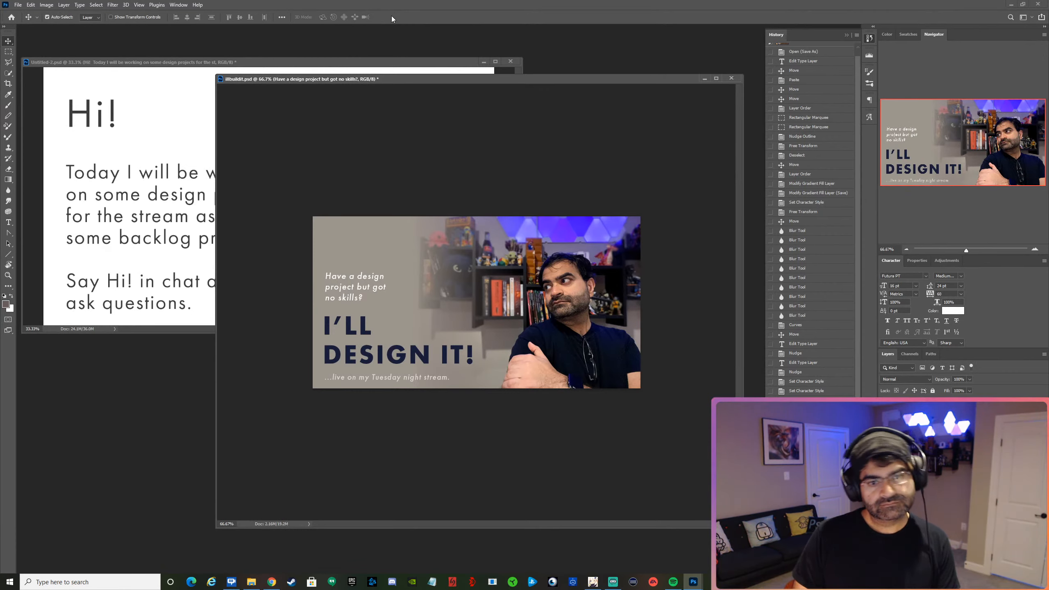
key(ctrl+t)
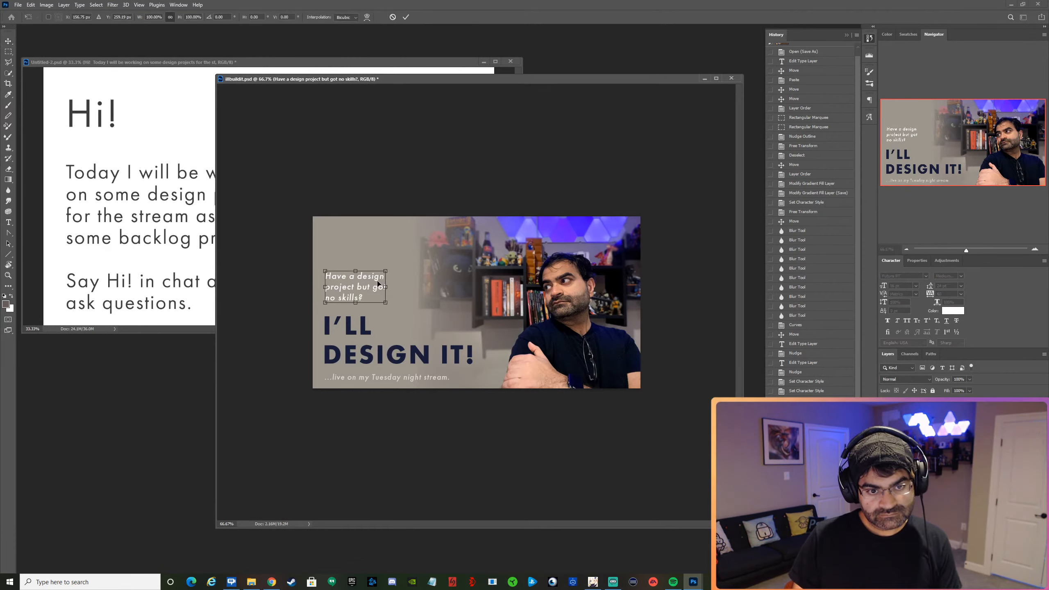
drag(387, 269, 407, 258)
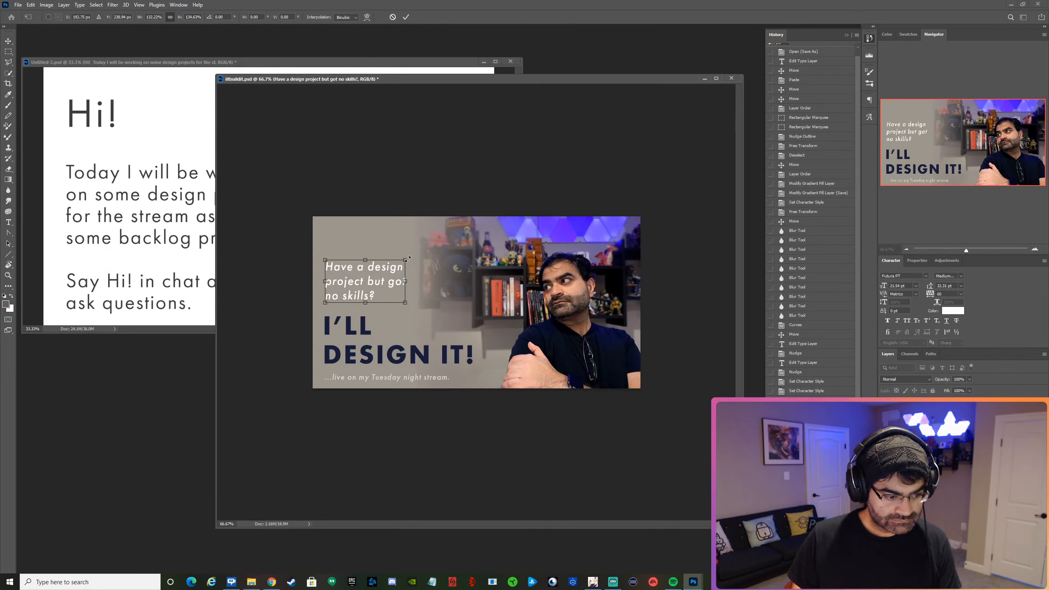
click(393, 17)
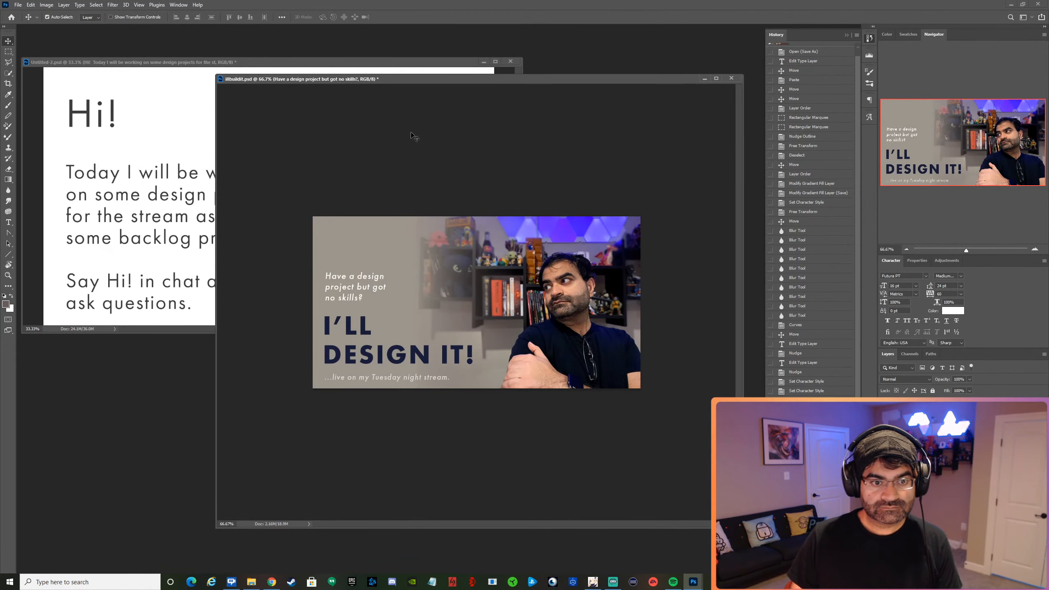
Set the whole question text's font size to 21 pt and its leading to Auto.
key(t)
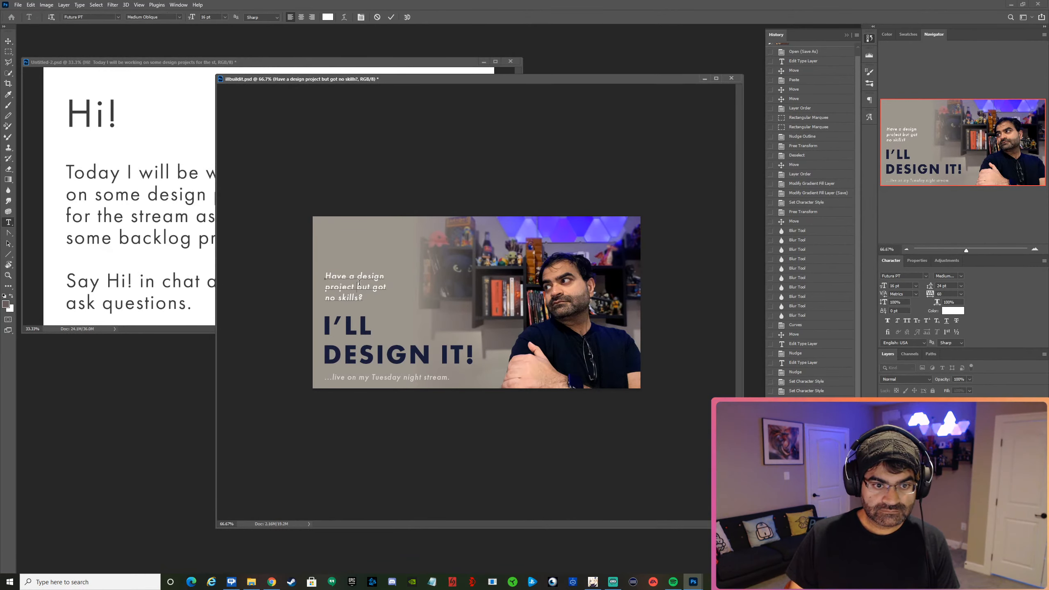
click(361, 287)
key(ctrl+a)
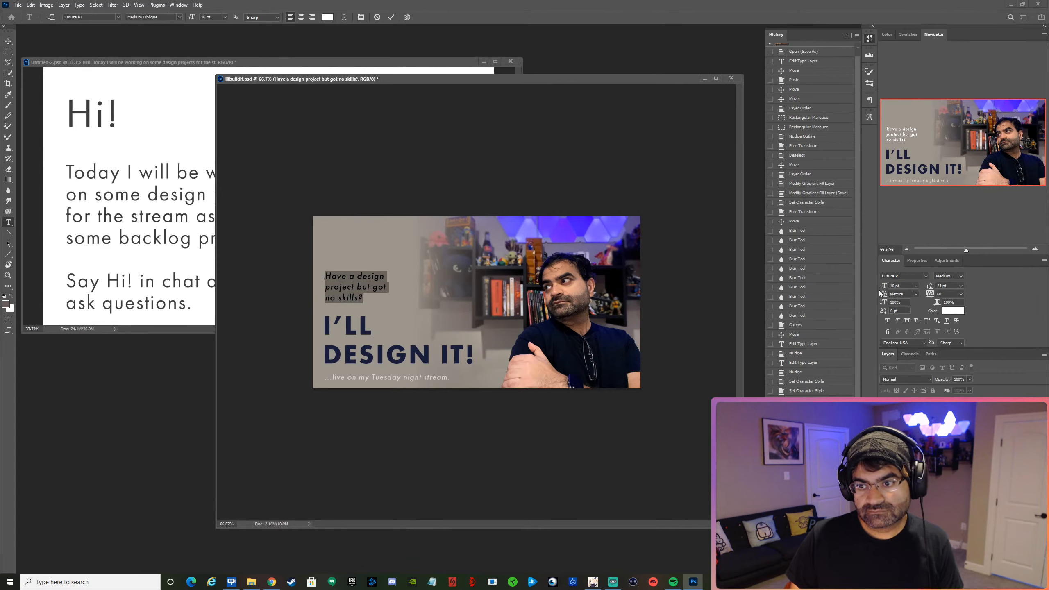
drag(885, 288, 886, 288)
click(961, 286)
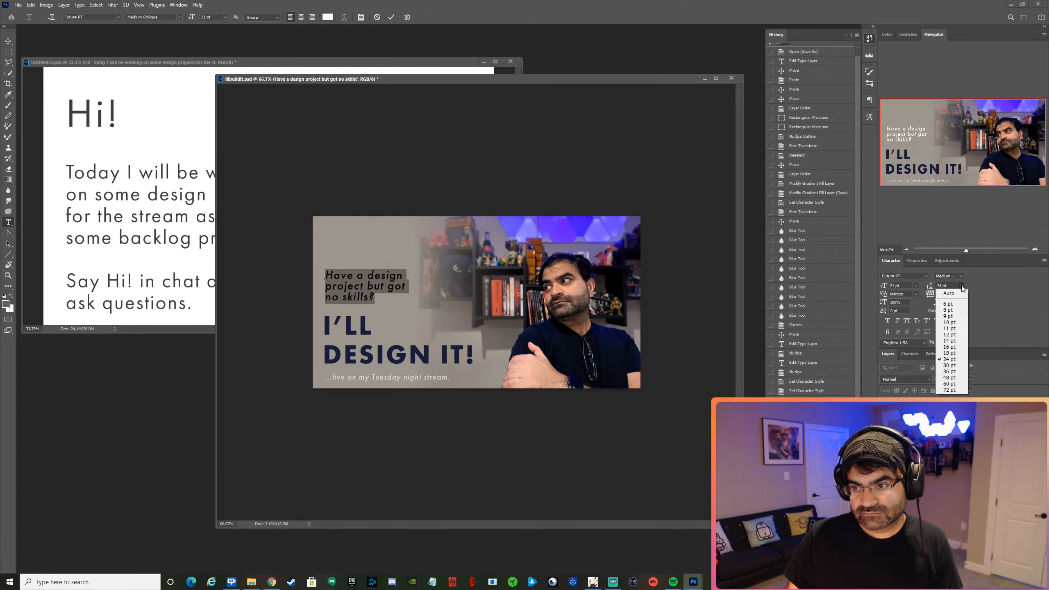
click(959, 293)
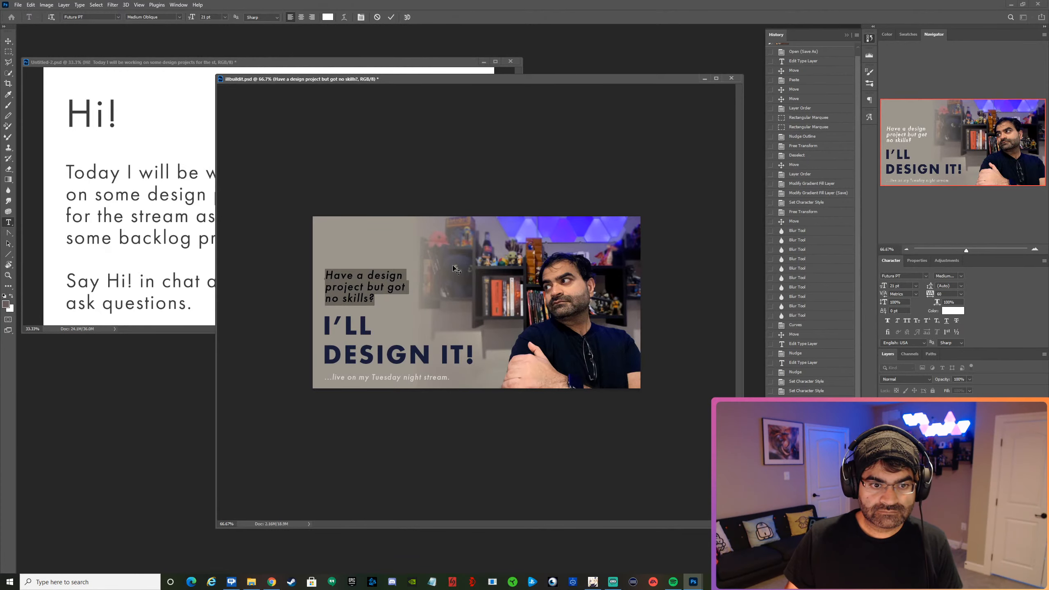
Change the question text's font to Serenity Thin and commit the text edit.
click(118, 17)
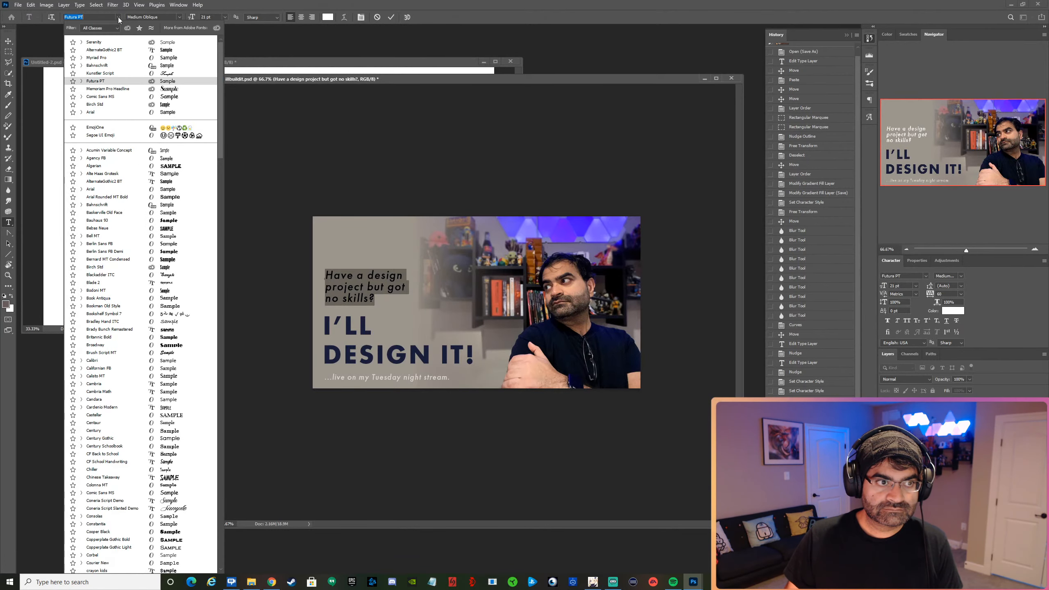
click(107, 43)
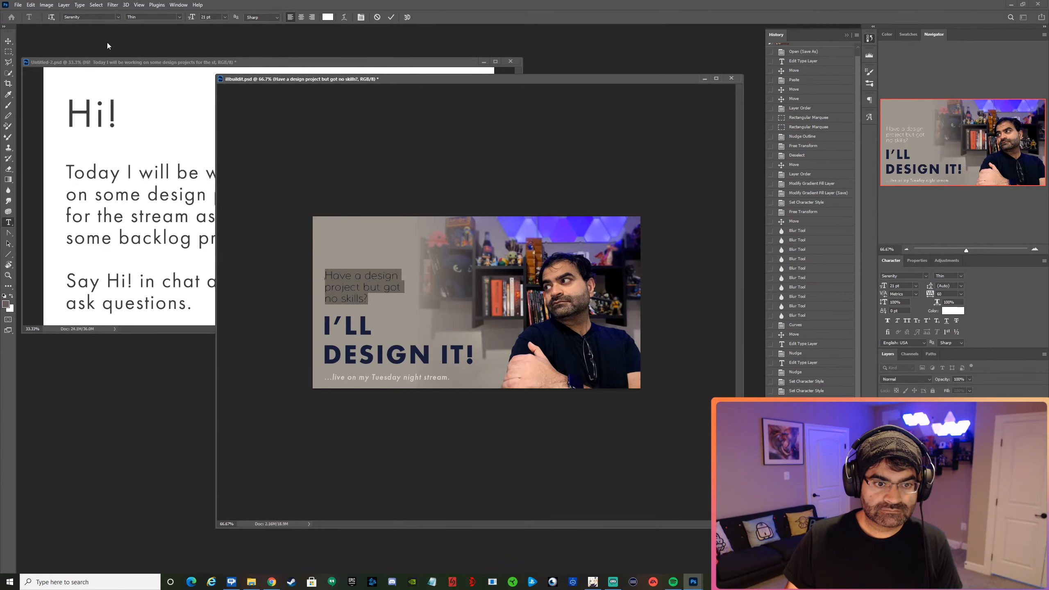
click(391, 17)
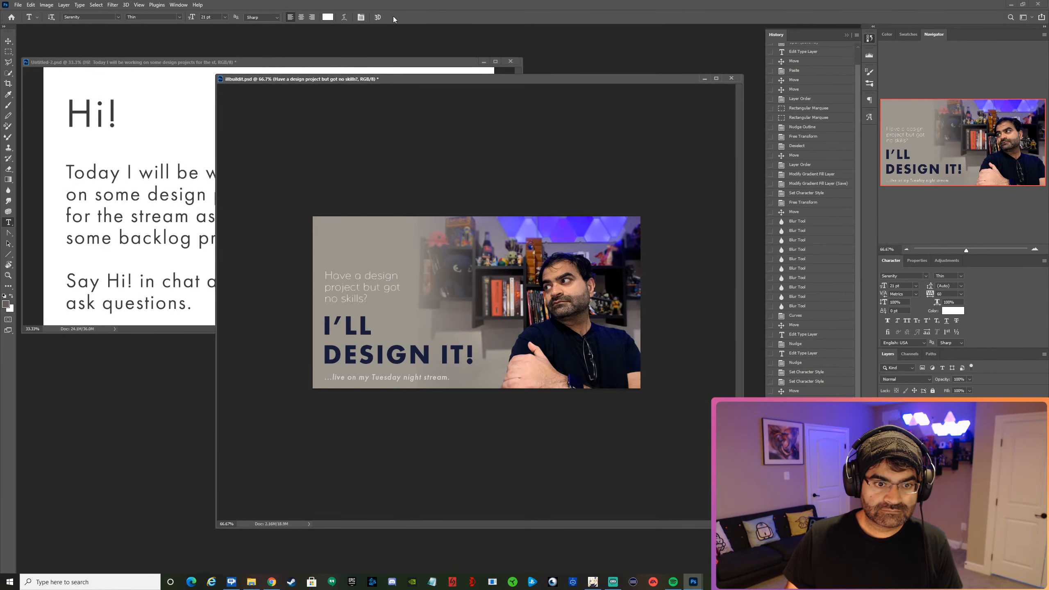
Set the "no skills?" line to the Heavy style and the two lines above it to Medium Italic.
triple_click(337, 298)
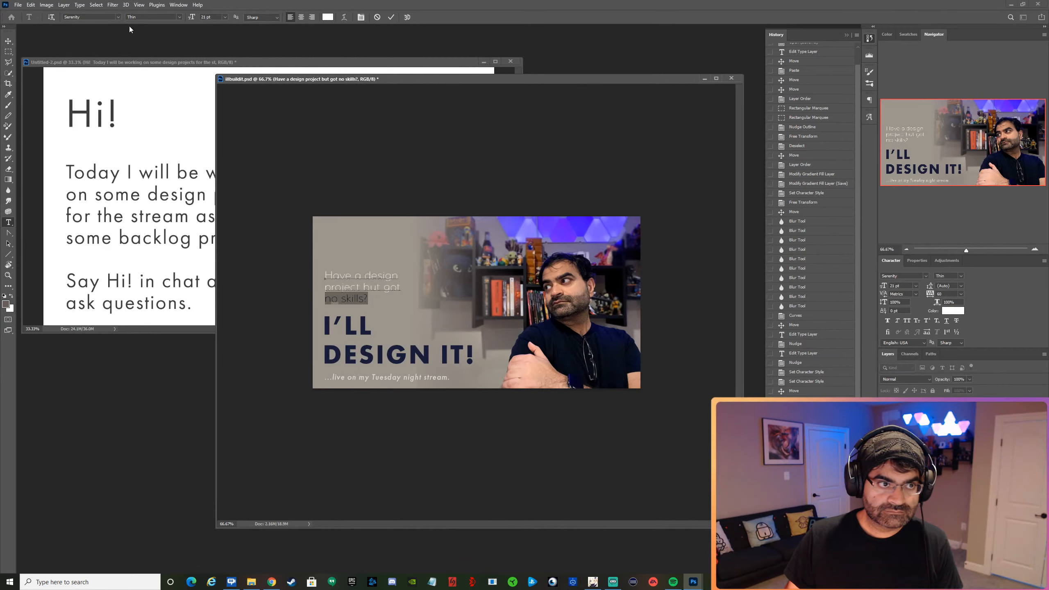
click(173, 16)
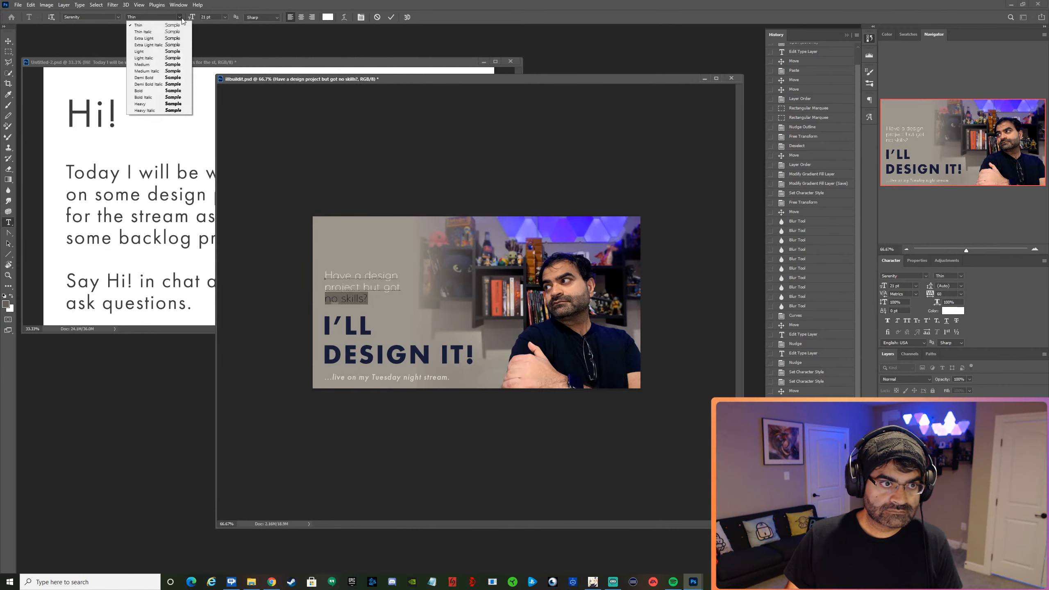
click(143, 104)
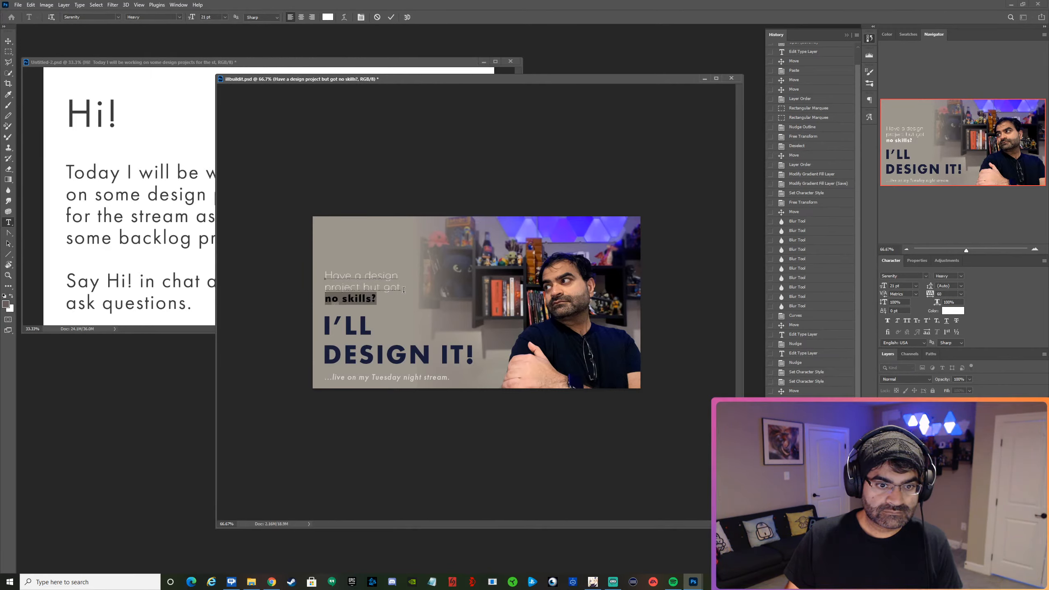
drag(403, 290, 325, 275)
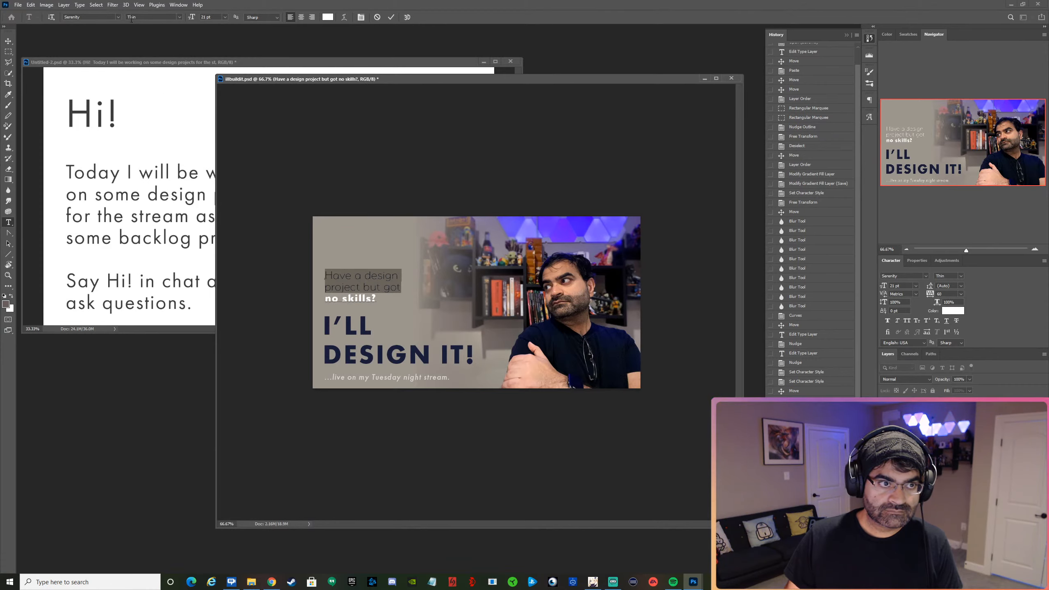
click(179, 17)
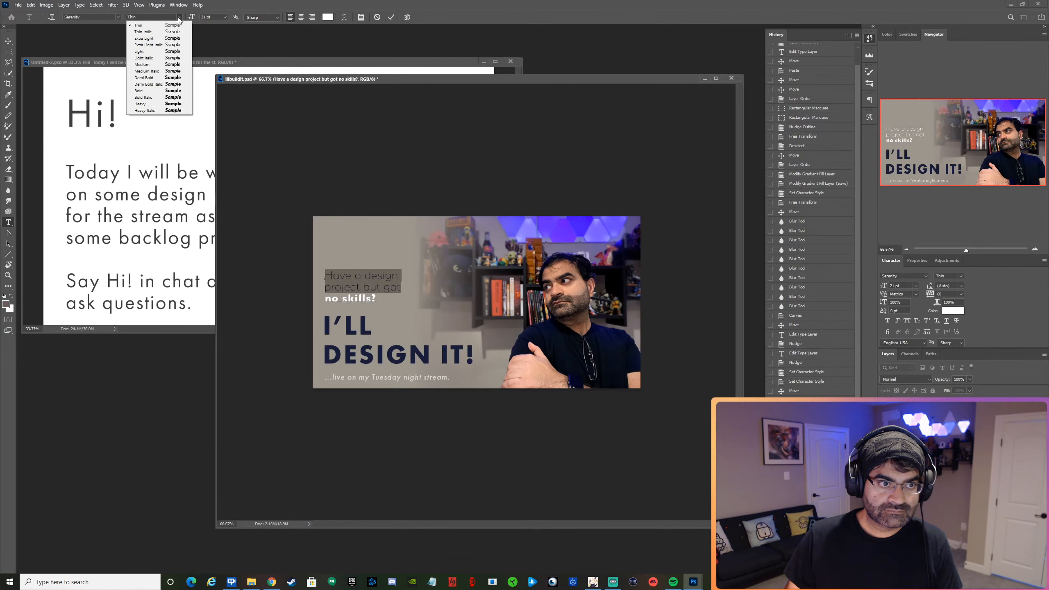
click(162, 73)
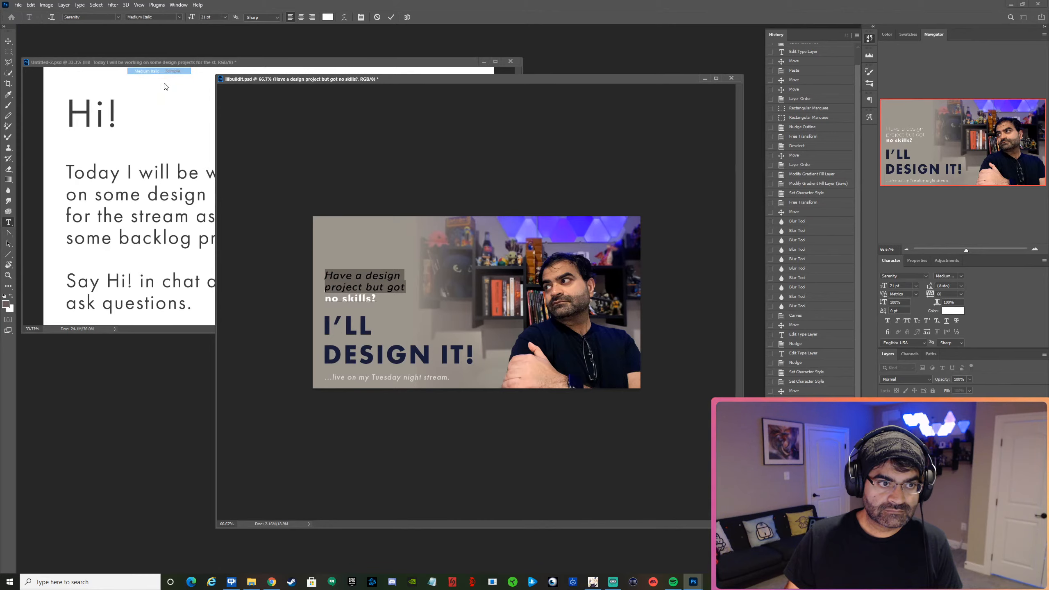
Set the "no skills?" line to Heavy Italic, commit the text edit, and nudge the question text slightly.
drag(376, 301, 324, 298)
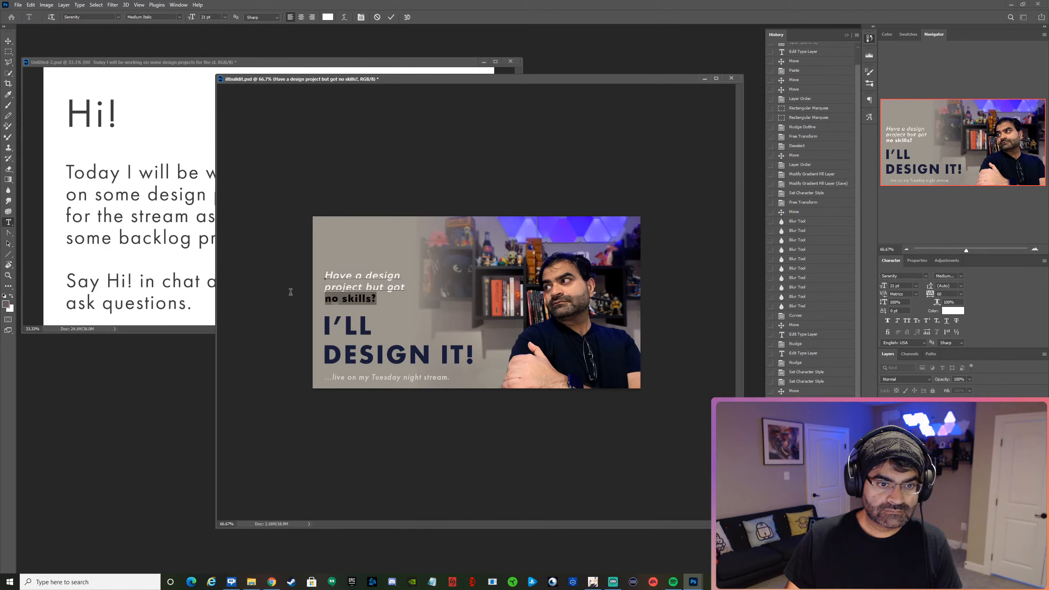
click(180, 17)
click(166, 111)
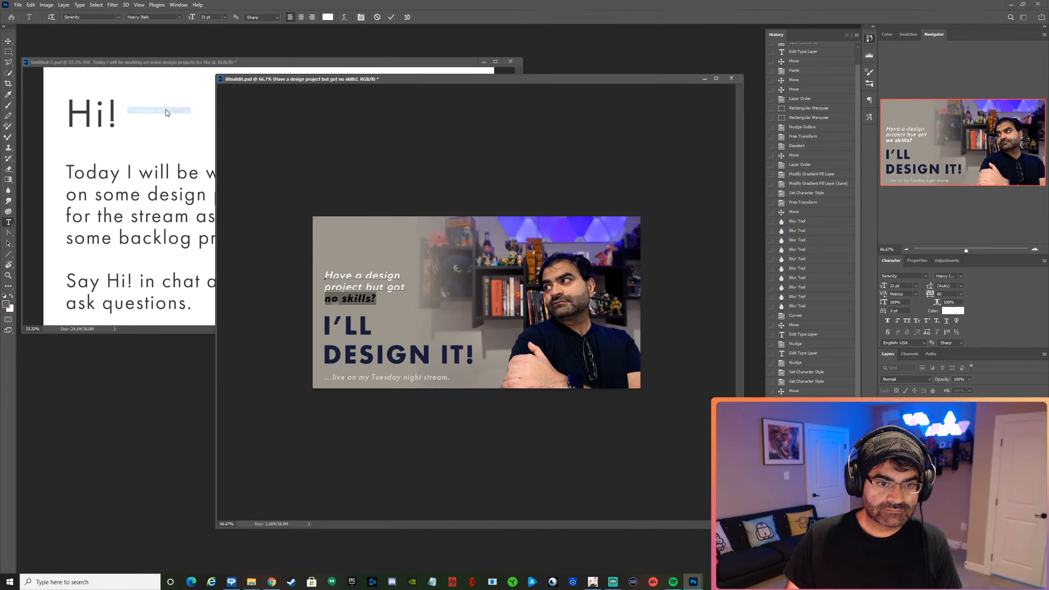
click(391, 17)
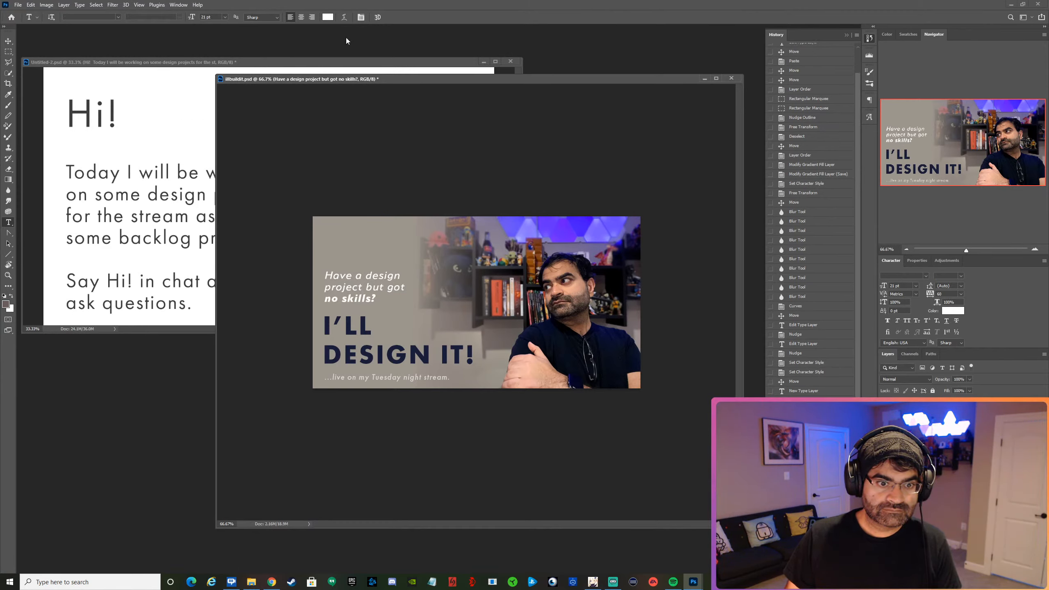
key(v)
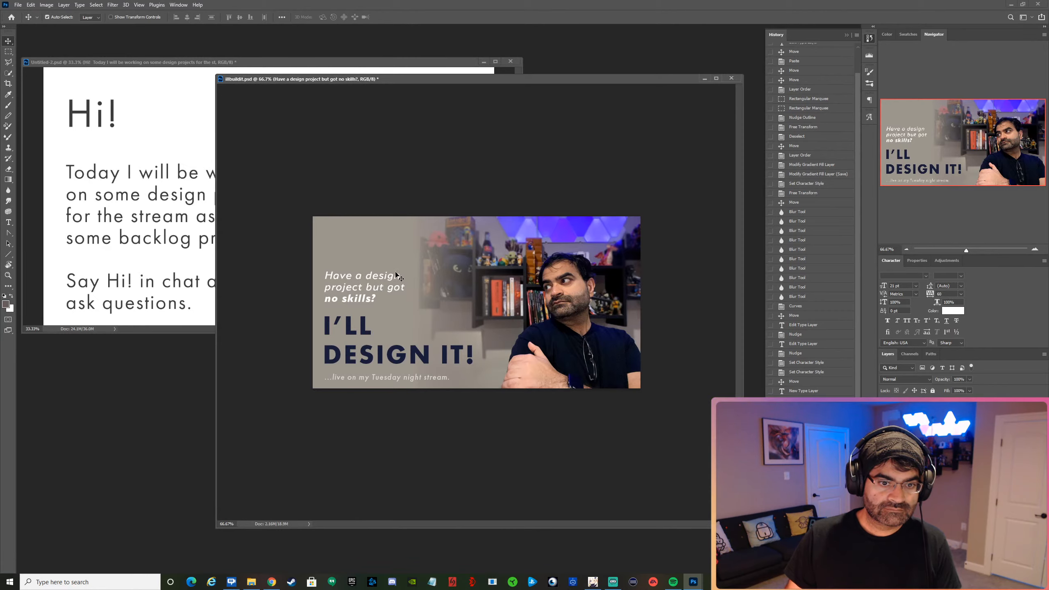
drag(393, 280, 394, 280)
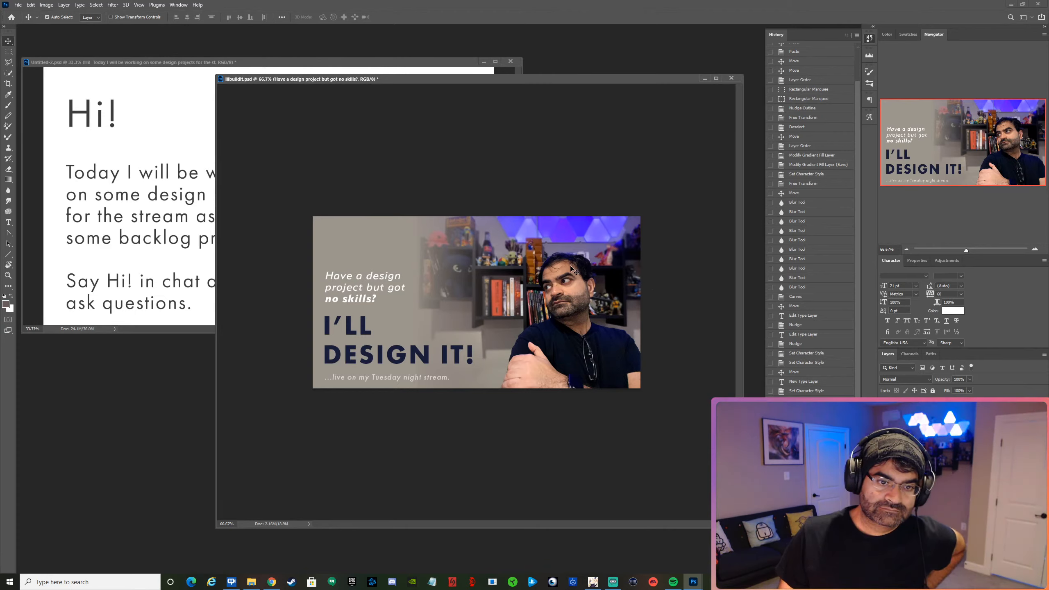
Insert "personal" before "design" and reflow the question into three lines: "Have a personal", "design project but", "got no skills?".
key(t)
click(370, 275)
text(p)
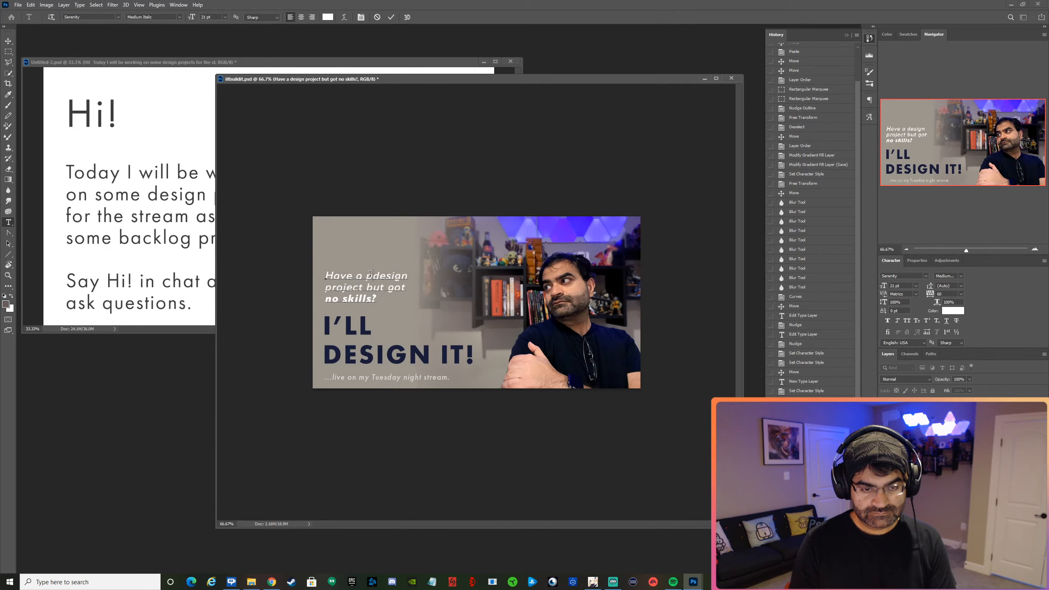
text(erona)
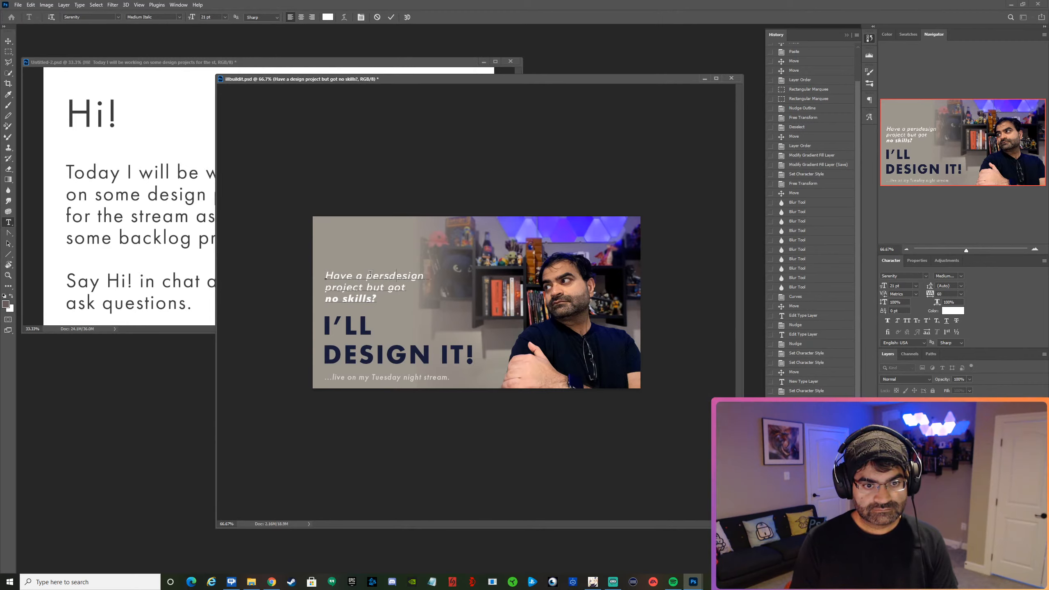
text(onal)
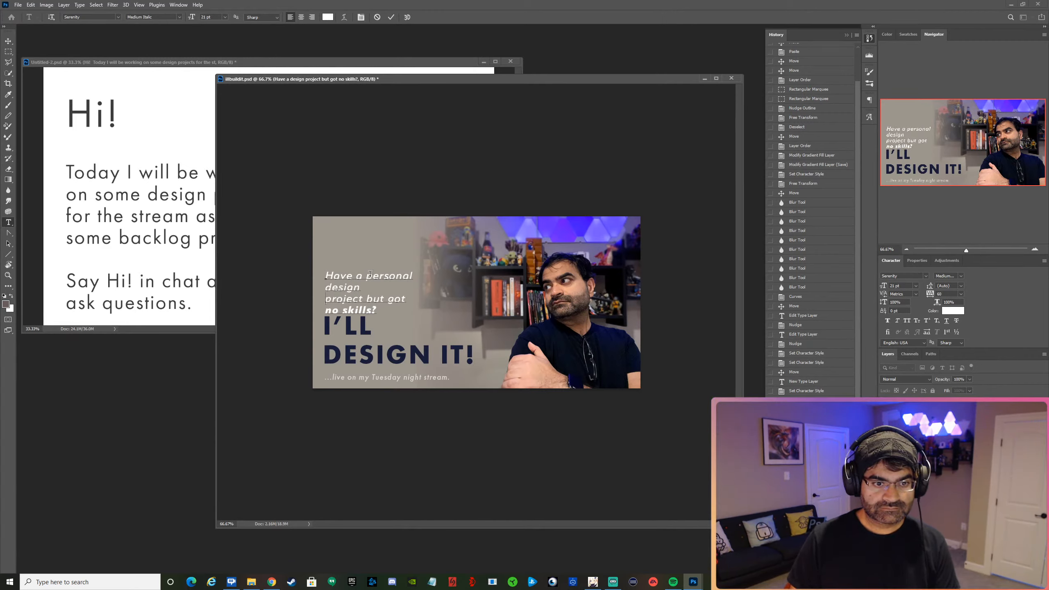
key(End)
key(Delete)
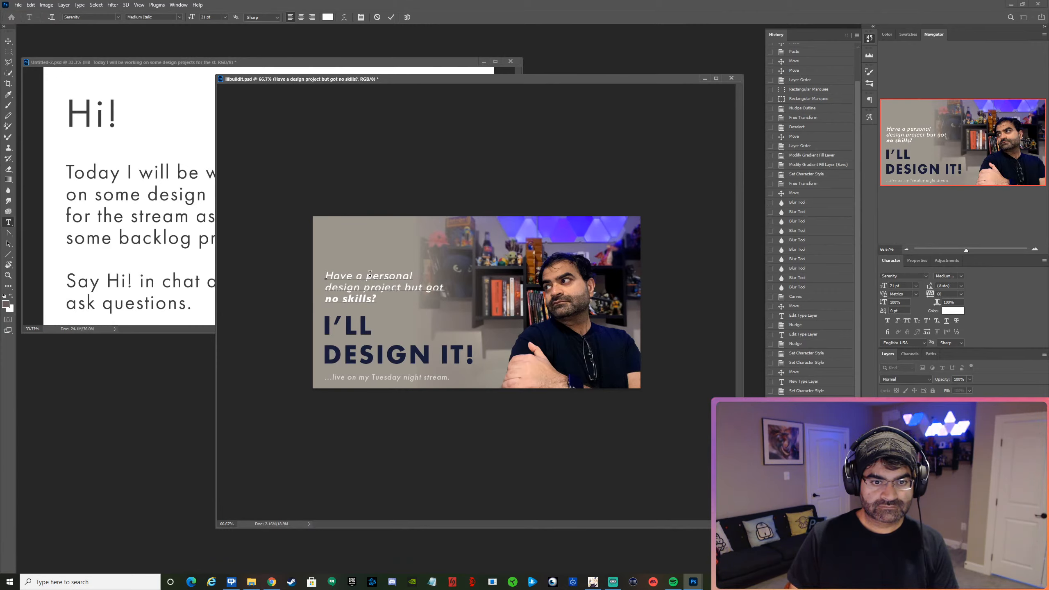
key(Return)
key(End)
key(Delete)
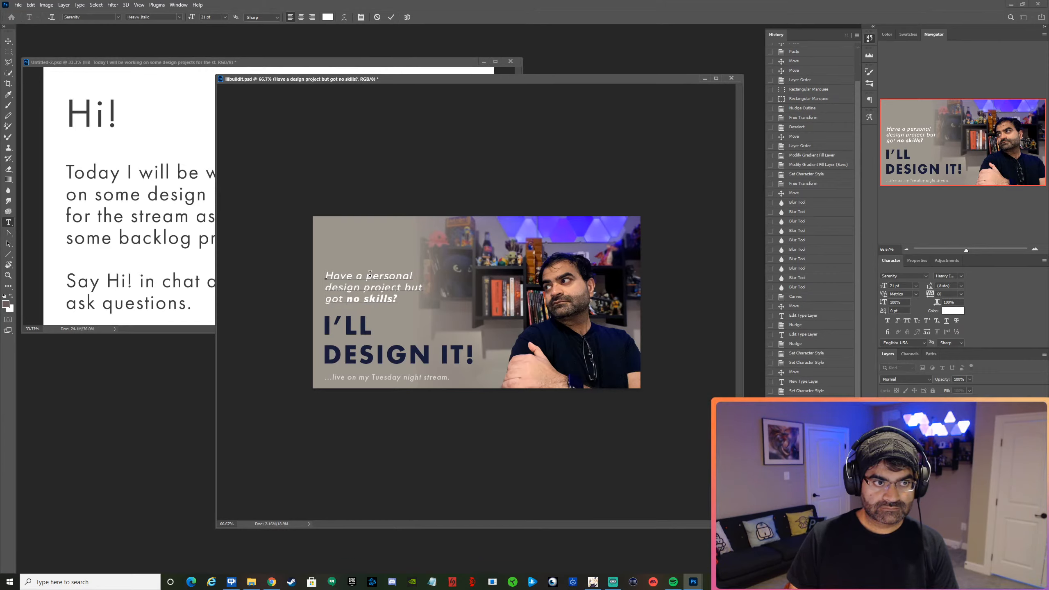
Set the word "got" in the question's third line to the Heavy style and commit the text edit.
double_click(329, 296)
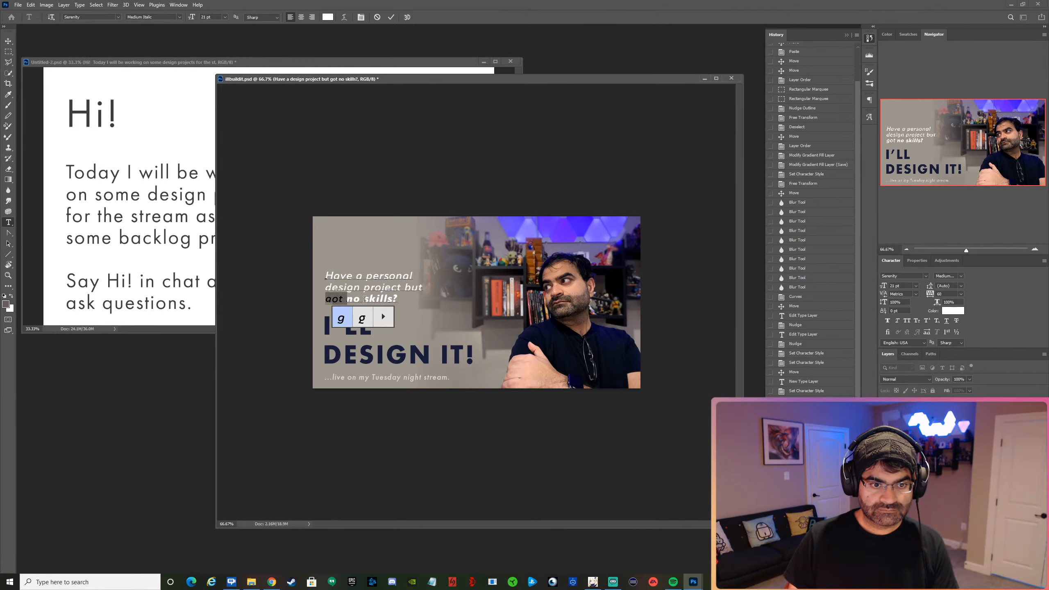
drag(403, 300, 325, 298)
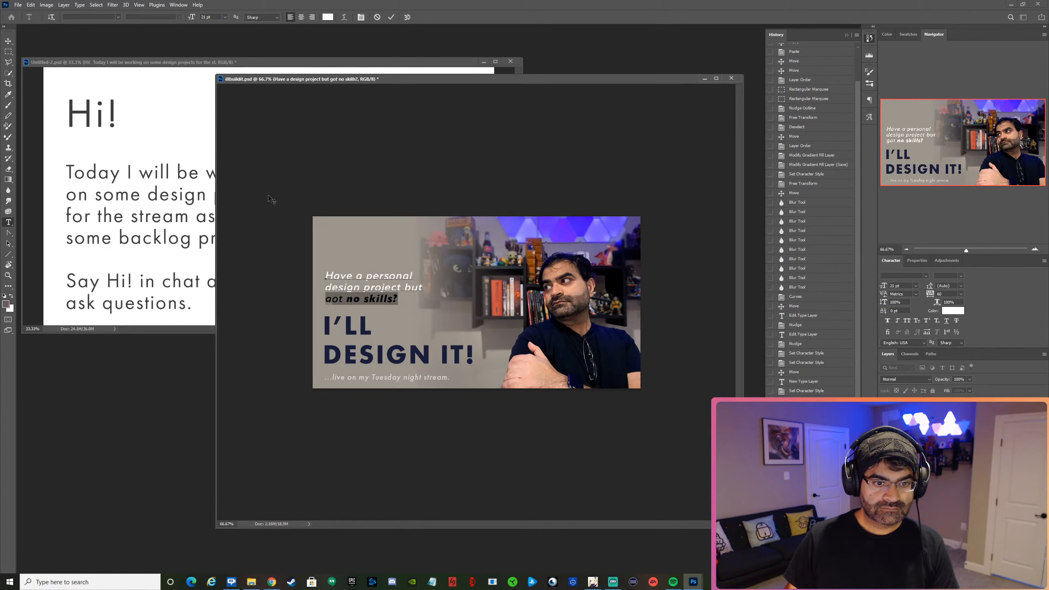
click(350, 285)
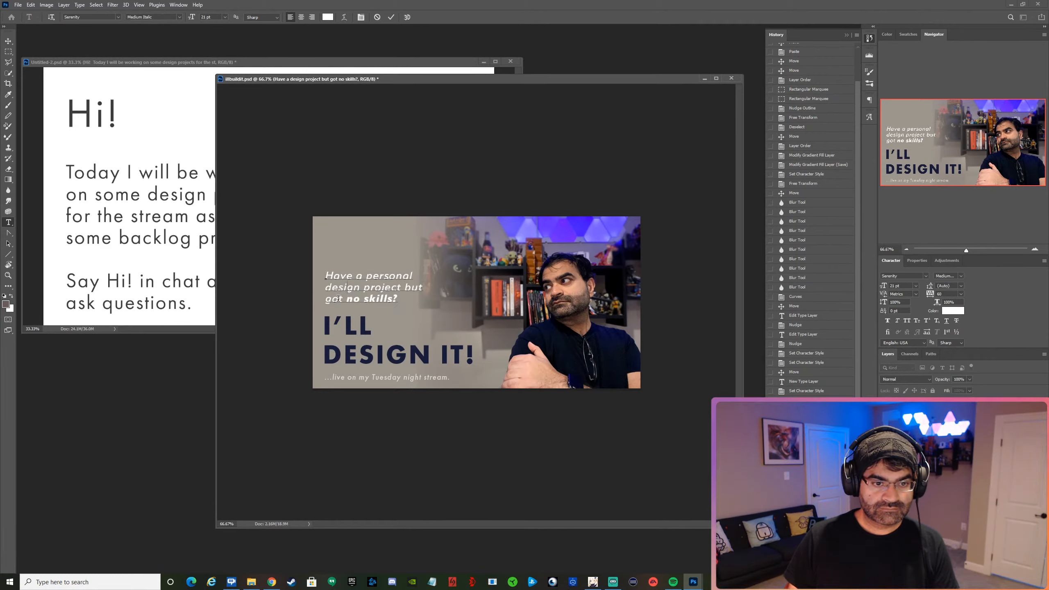
drag(325, 299, 343, 304)
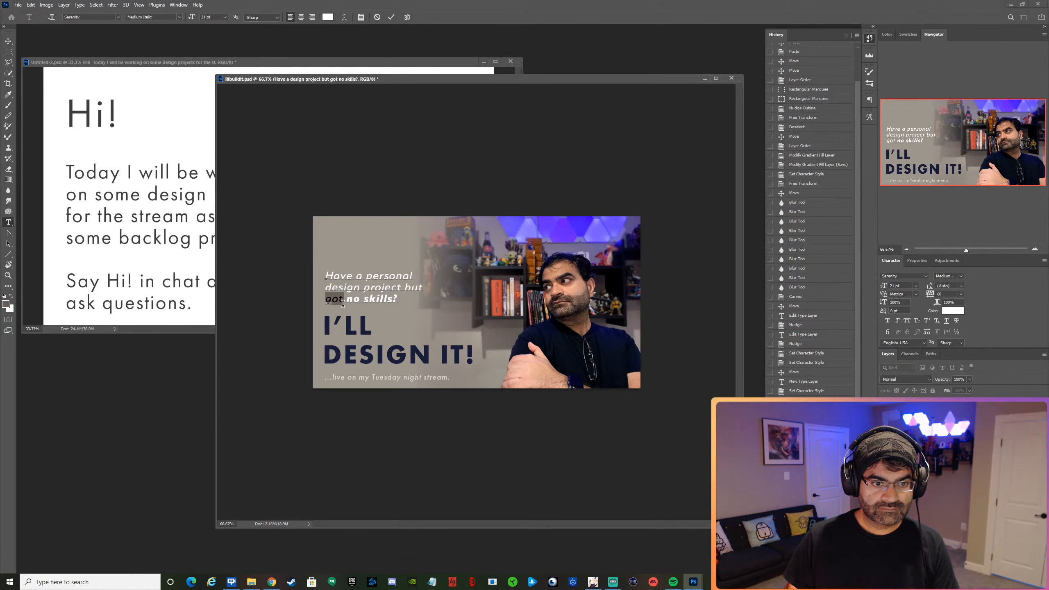
click(173, 17)
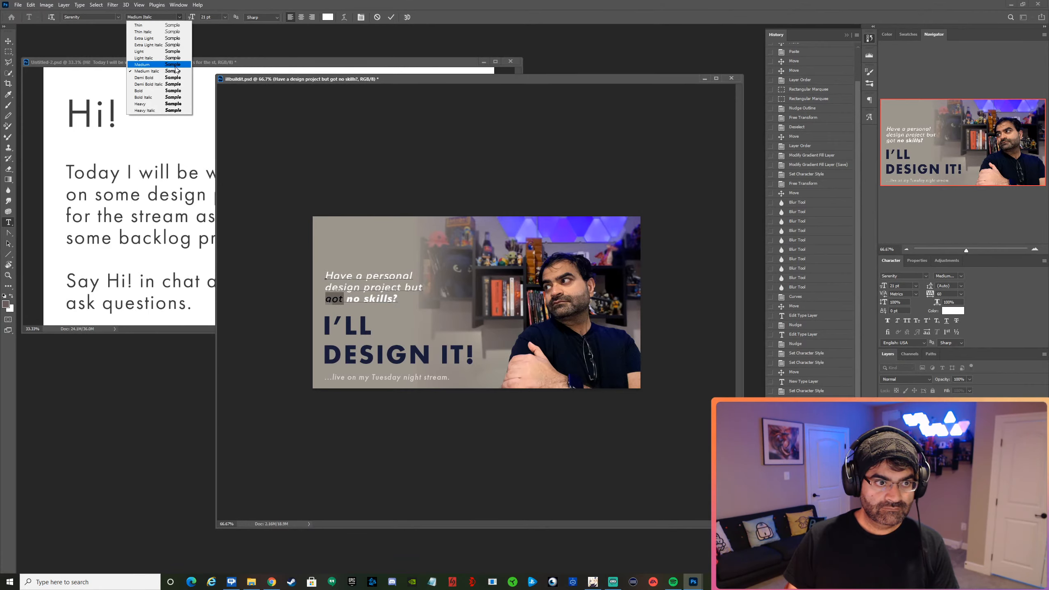
click(161, 103)
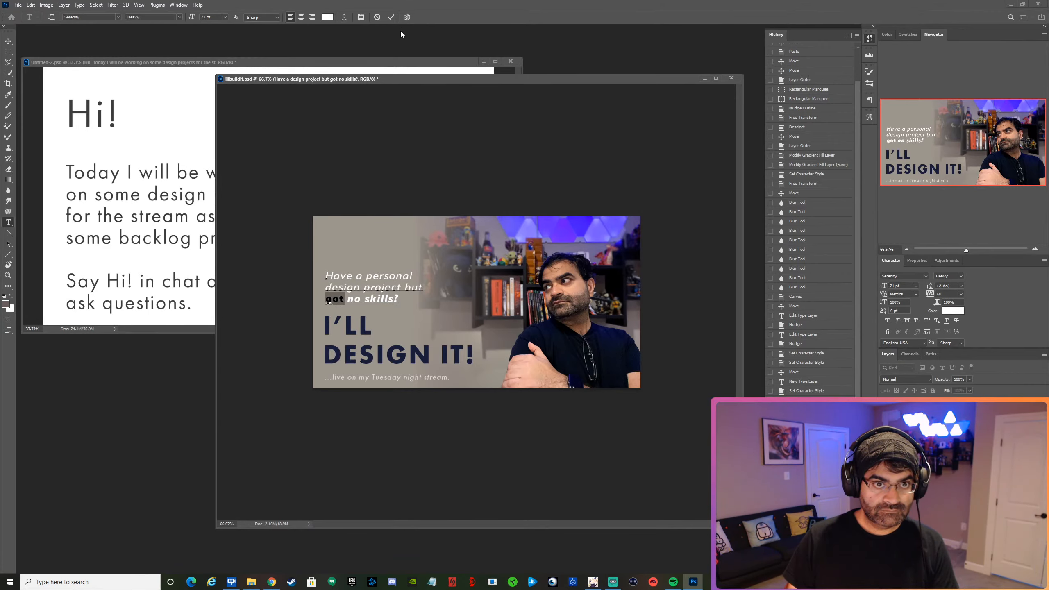
click(391, 17)
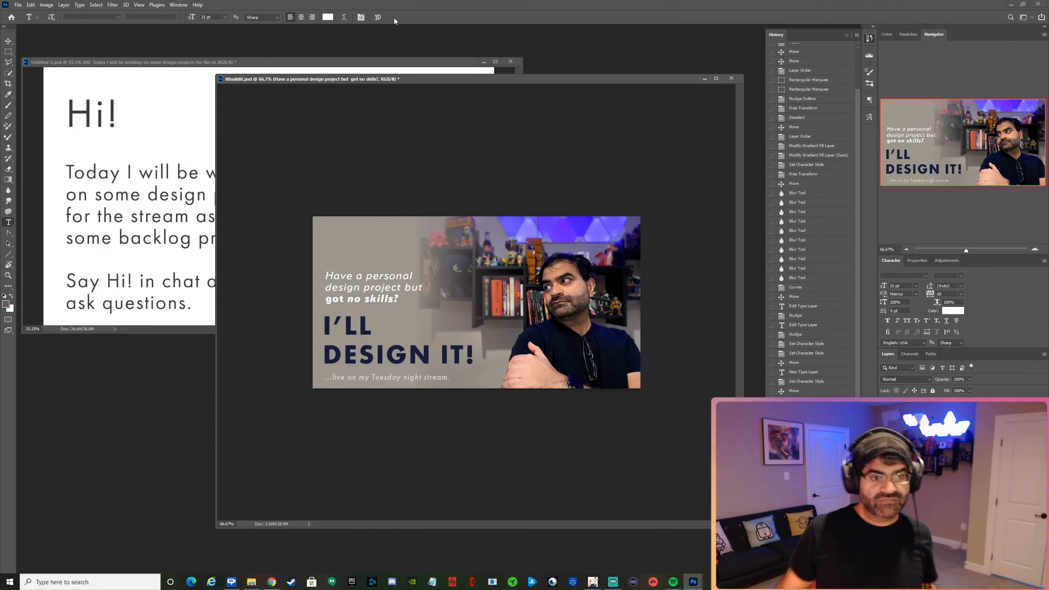
Change the word "got" to Serenity Heavy Italic and commit the text edit.
drag(325, 298, 348, 298)
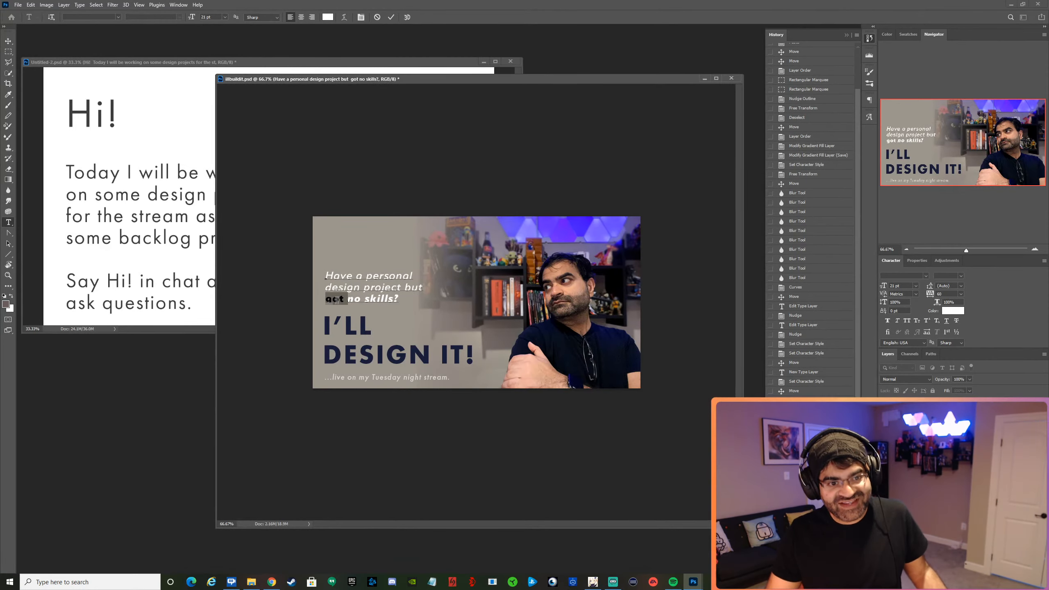
click(119, 18)
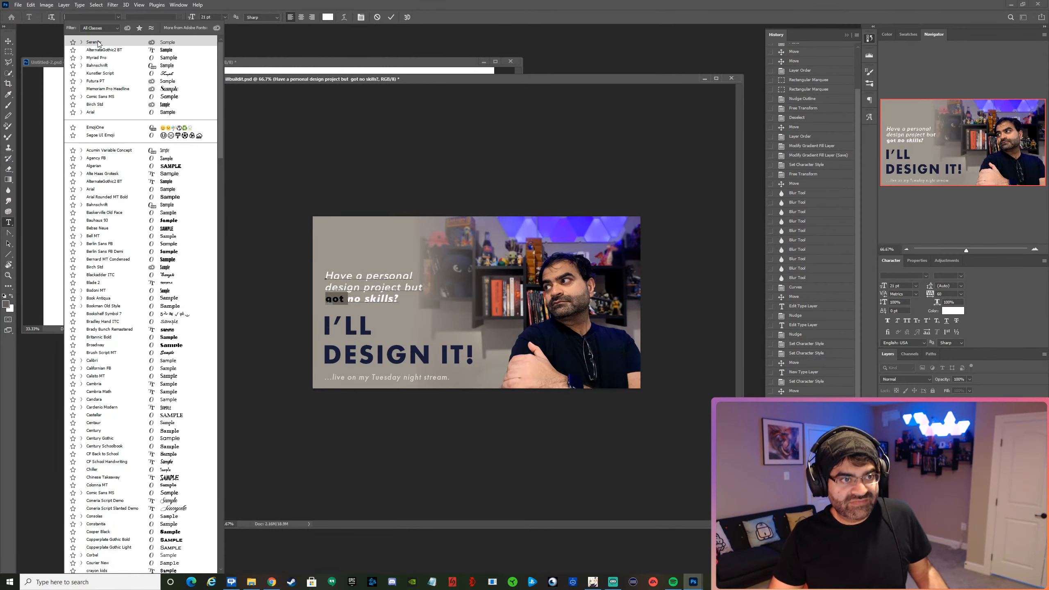
key(Escape)
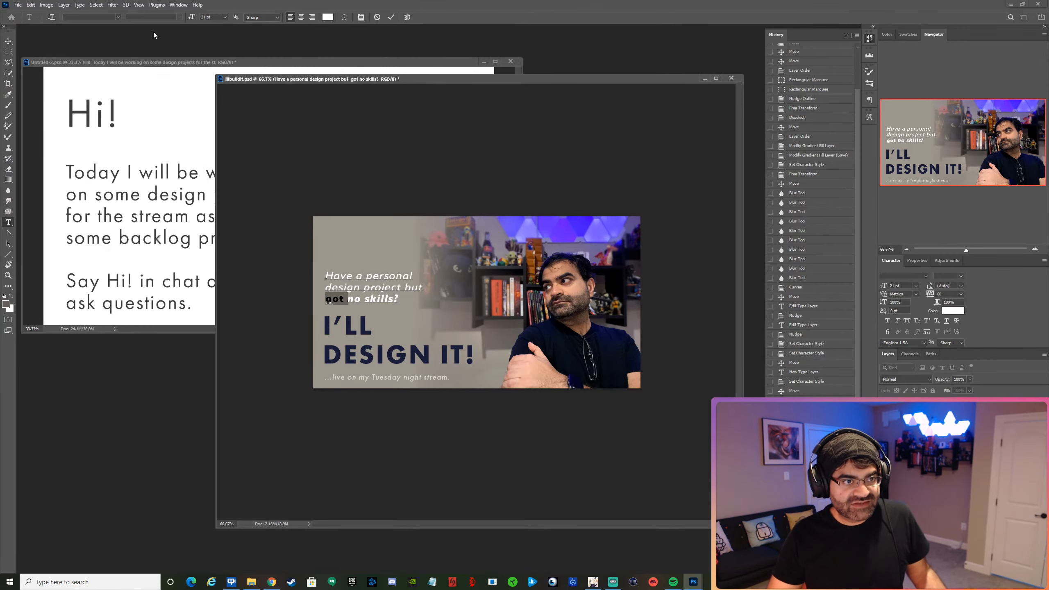
click(120, 18)
key(Escape)
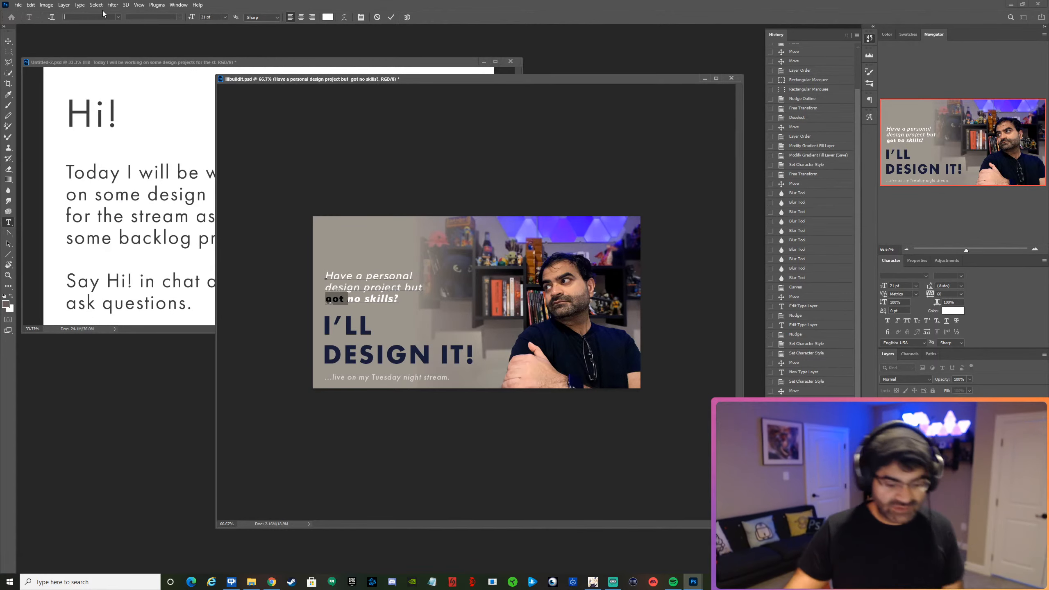
text(ser)
key(BackSpace)
key(BackSpace)
key(BackSpace)
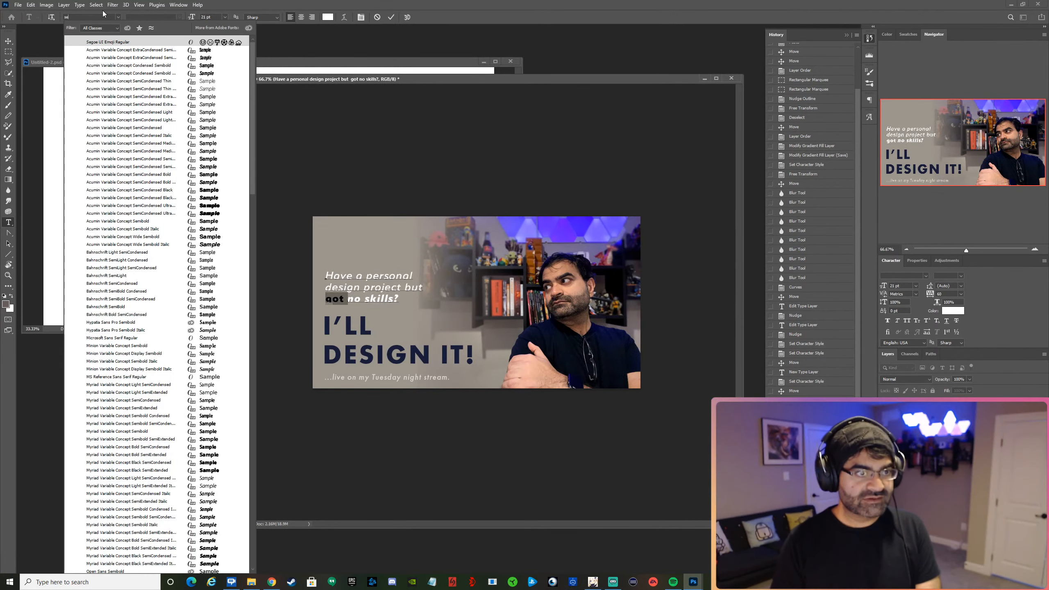
text(ser)
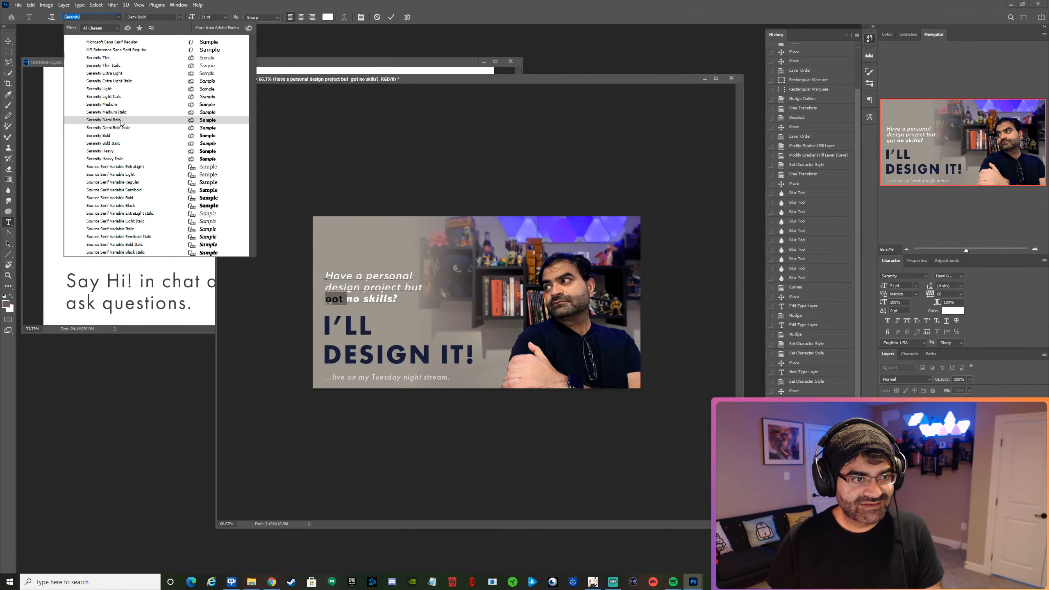
click(119, 160)
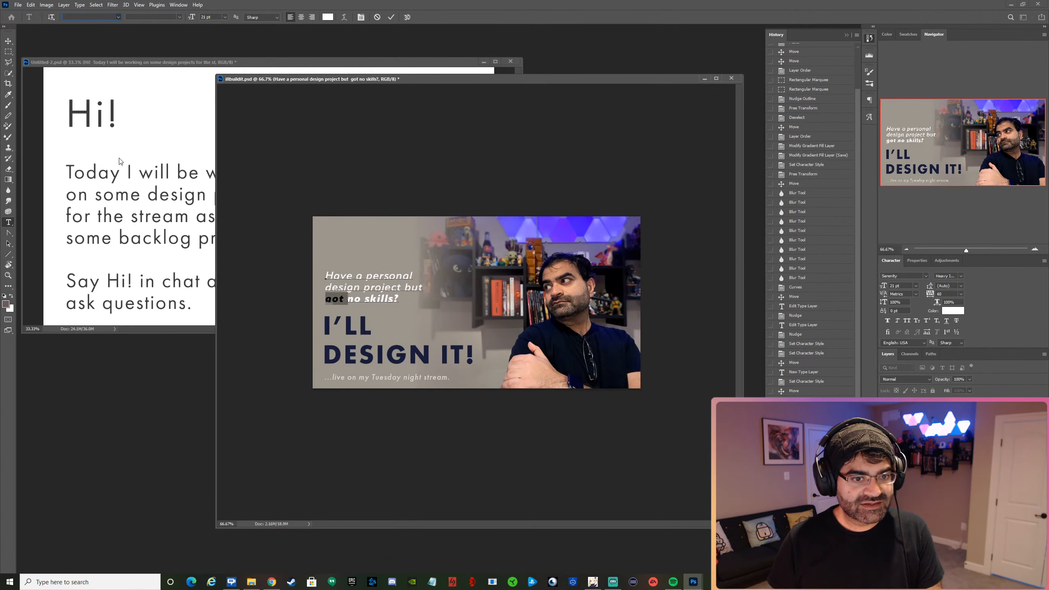
click(391, 16)
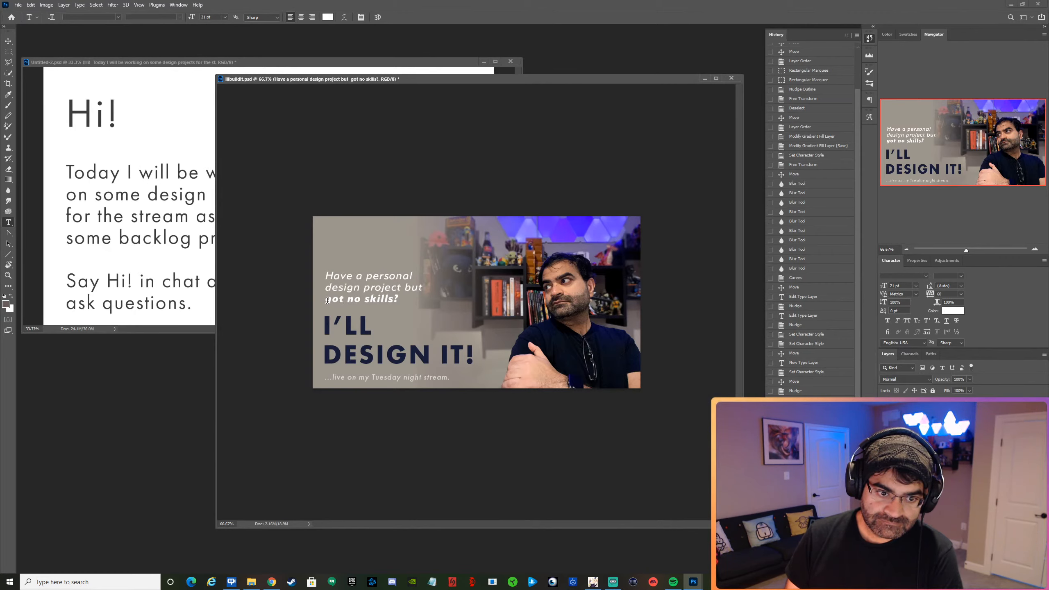
Recolor the "got no skills?" line to a very pale yellow-green and commit the text edit.
drag(325, 299, 403, 301)
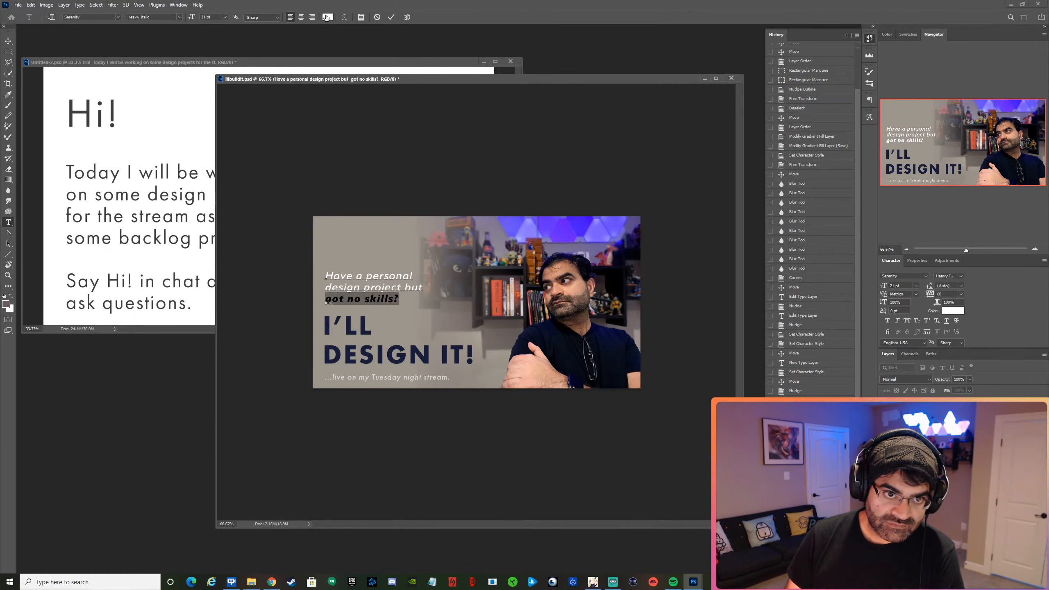
click(327, 17)
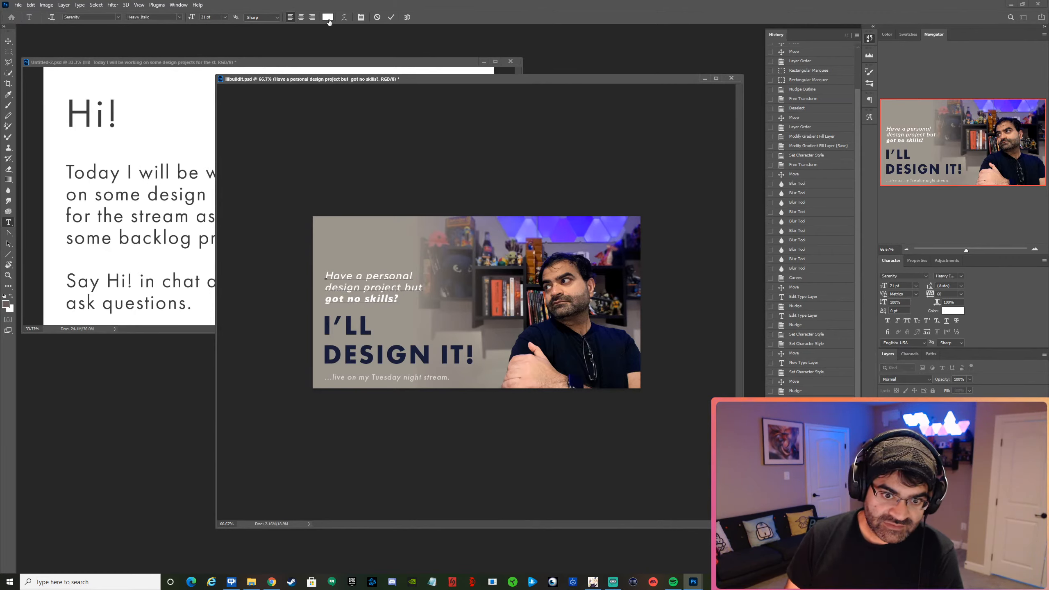
click(511, 299)
click(520, 306)
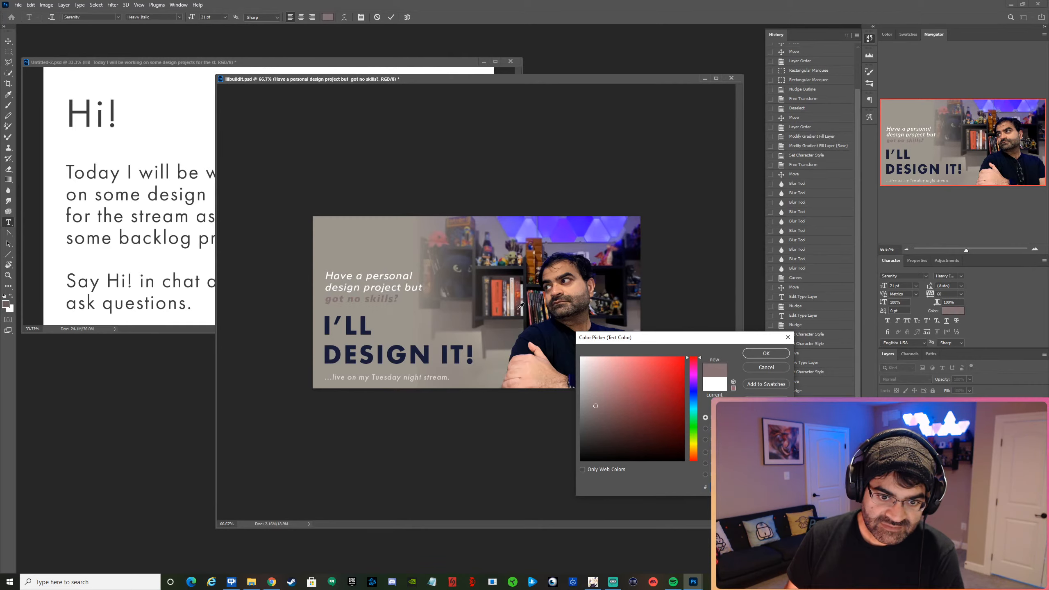
drag(687, 450, 692, 440)
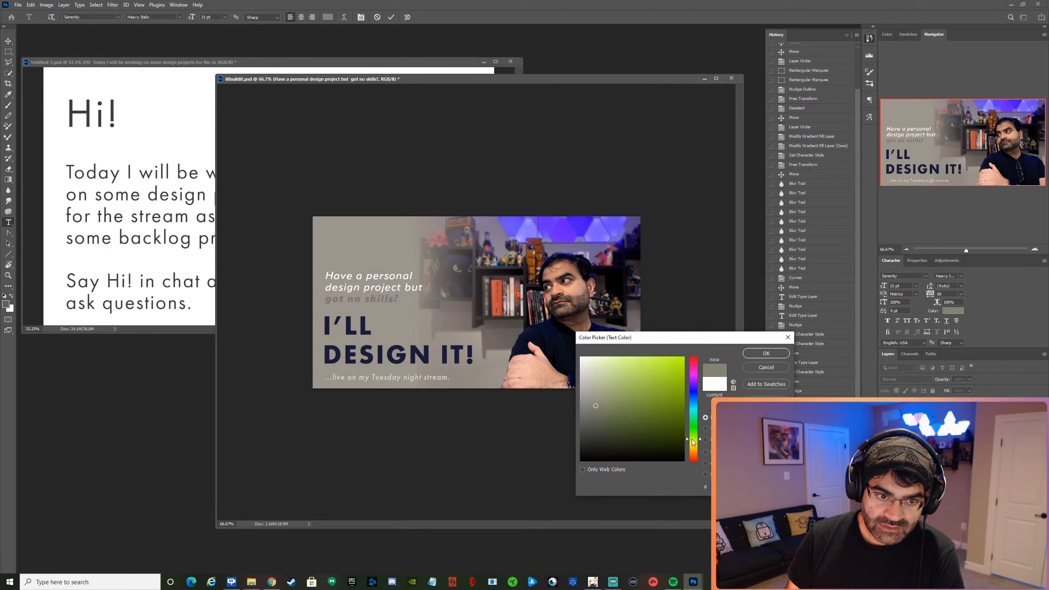
click(596, 366)
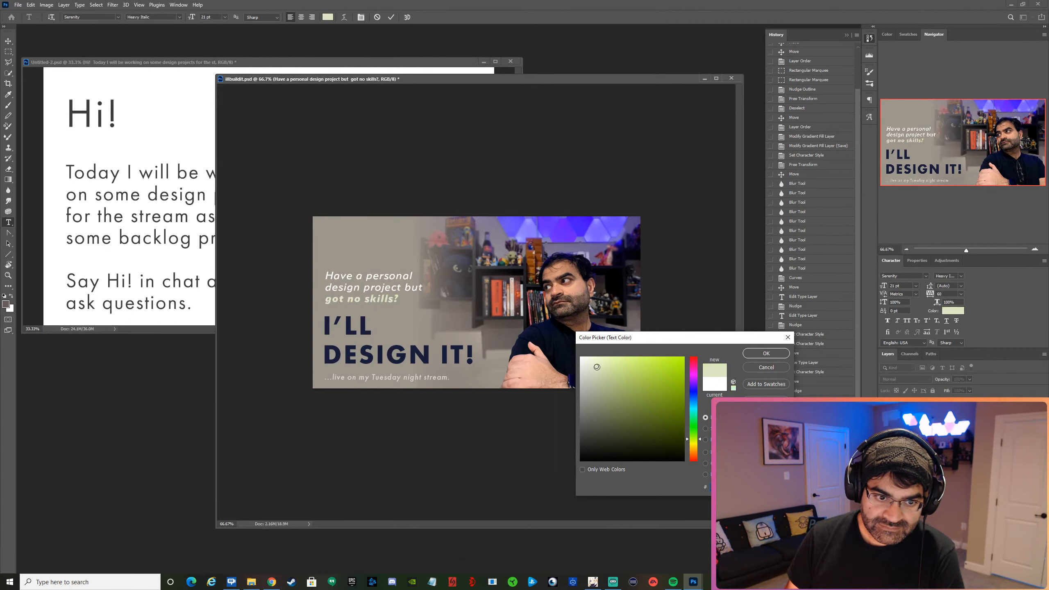
drag(596, 366, 594, 357)
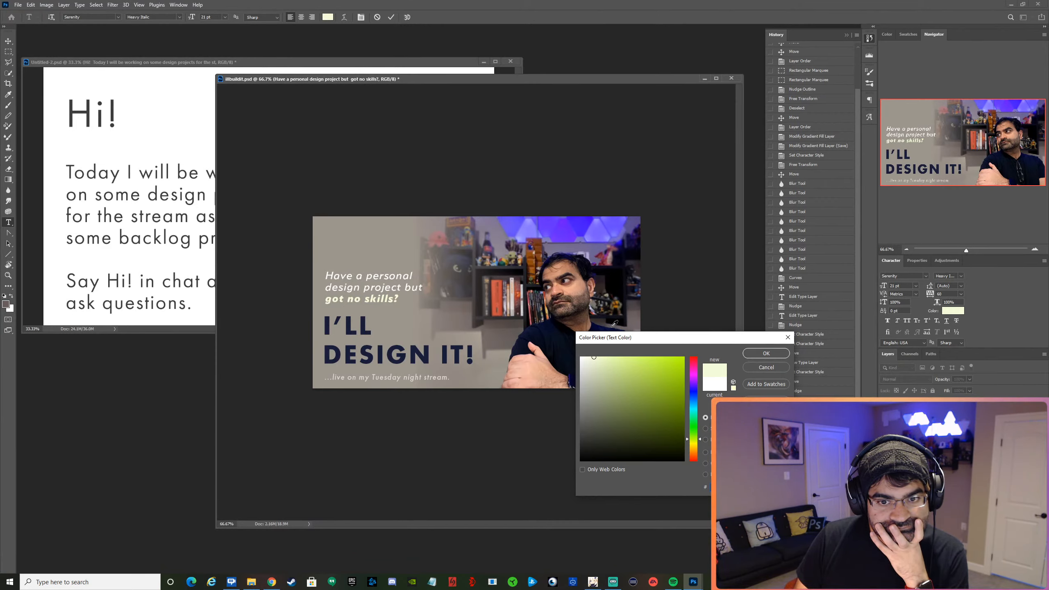
click(769, 352)
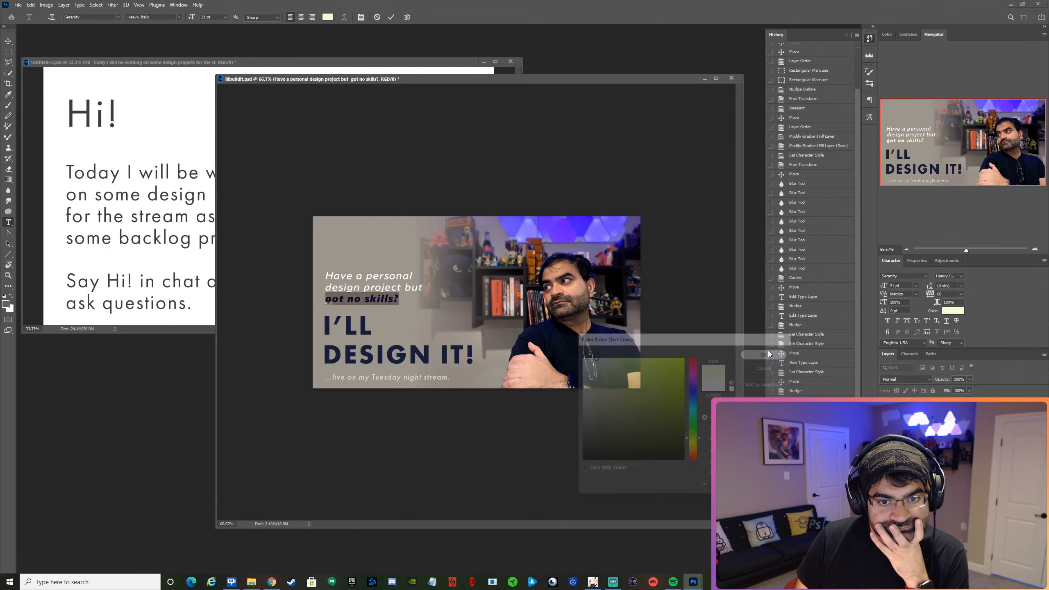
click(391, 17)
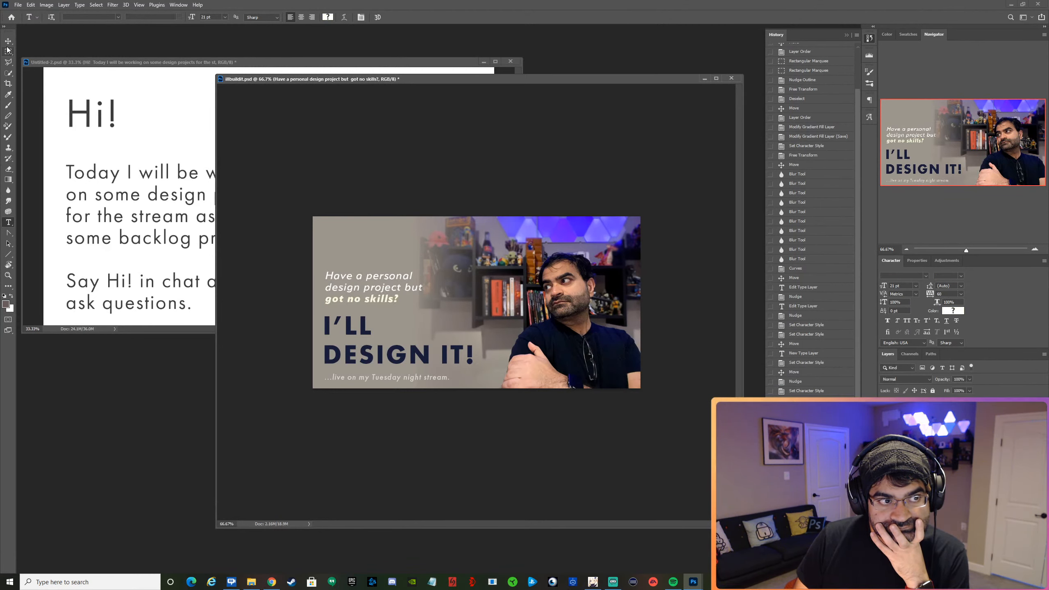
Move the question text up to widen the gap above "I'LL", and save the document.
key(v)
mouse_move(392, 291)
mouse_down()
mouse_move(380, 265)
mouse_move(390, 273)
mouse_up()
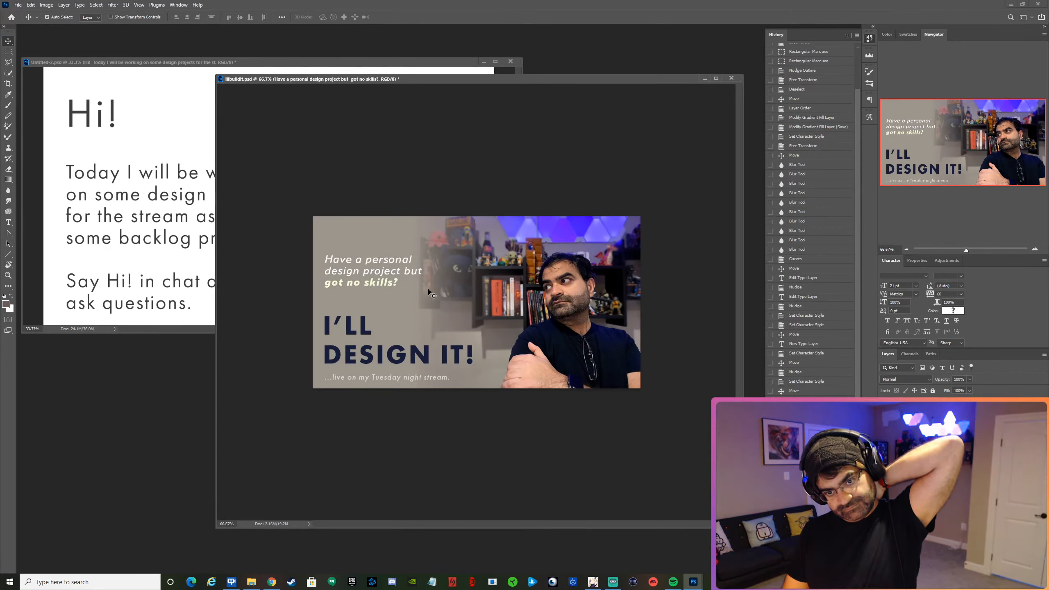
click(18, 4)
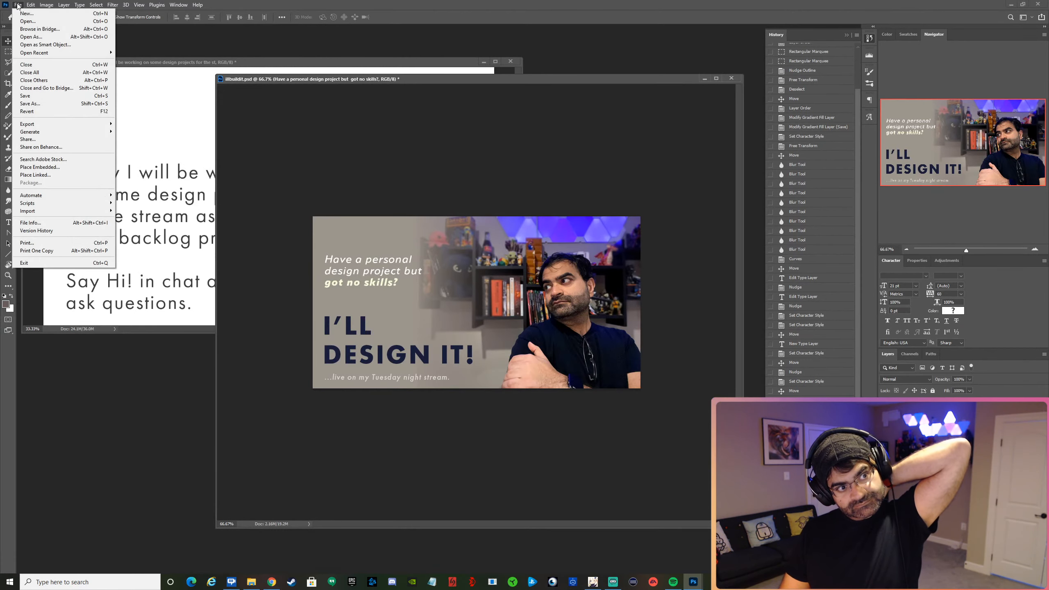
click(27, 95)
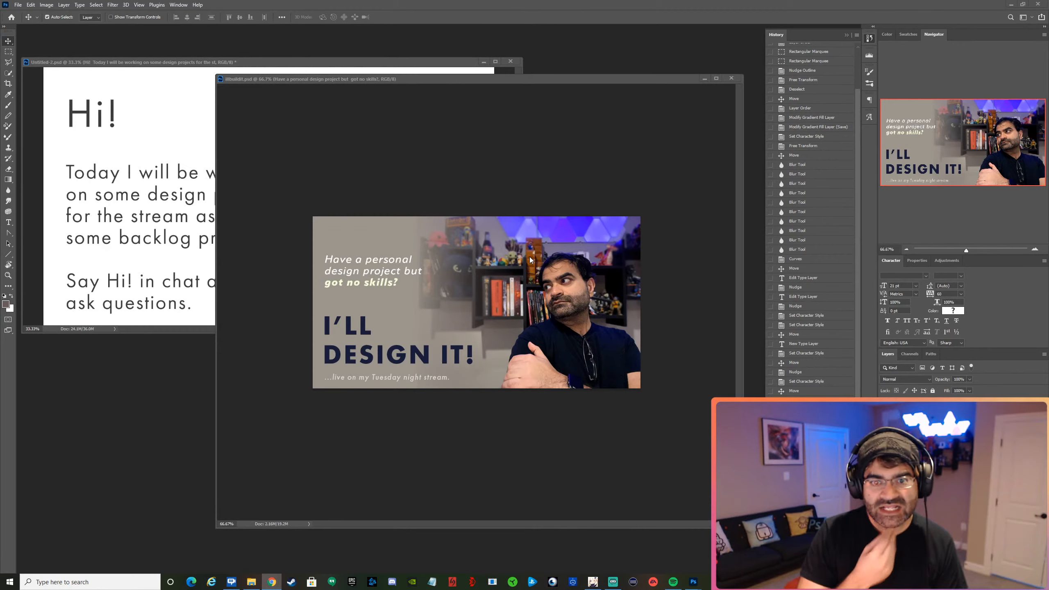
Shrink the portrait graphic's document window and reposition it so it partly overlaps the "Hi!" document.
click(222, 74)
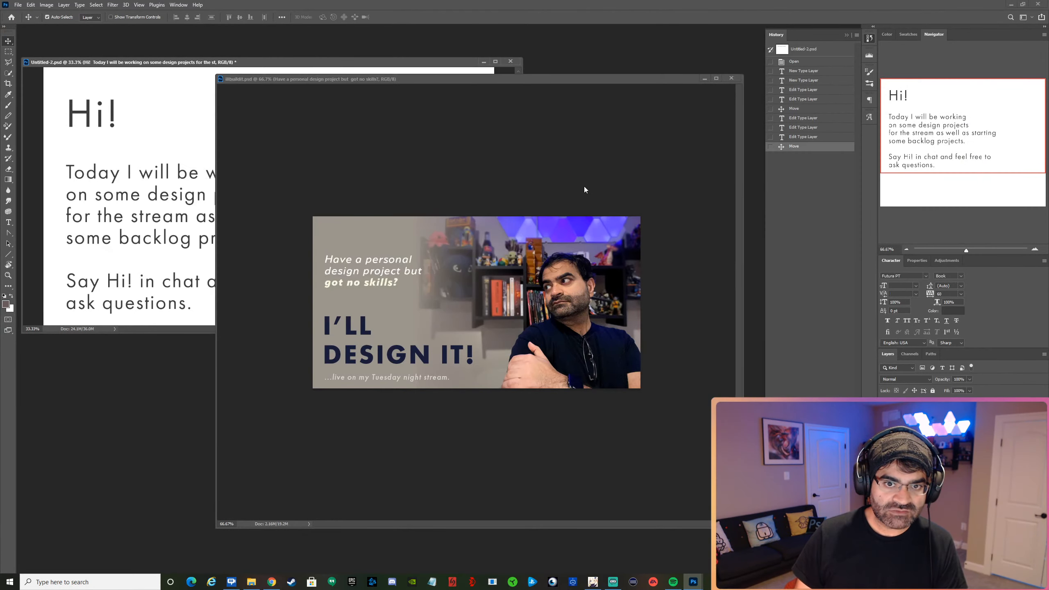
click(584, 189)
drag(214, 74, 343, 235)
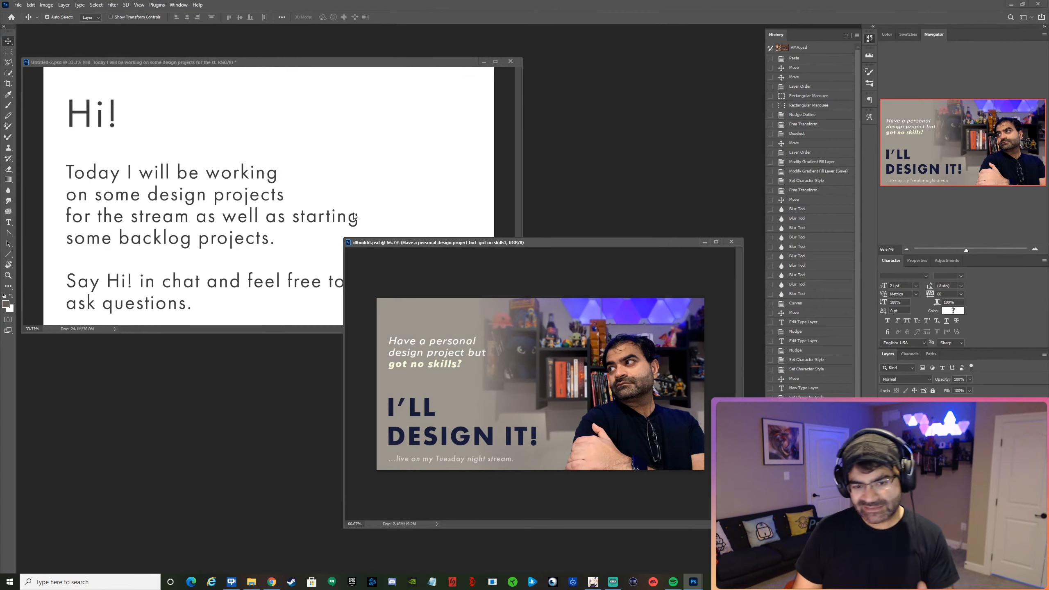
key(ctrl)
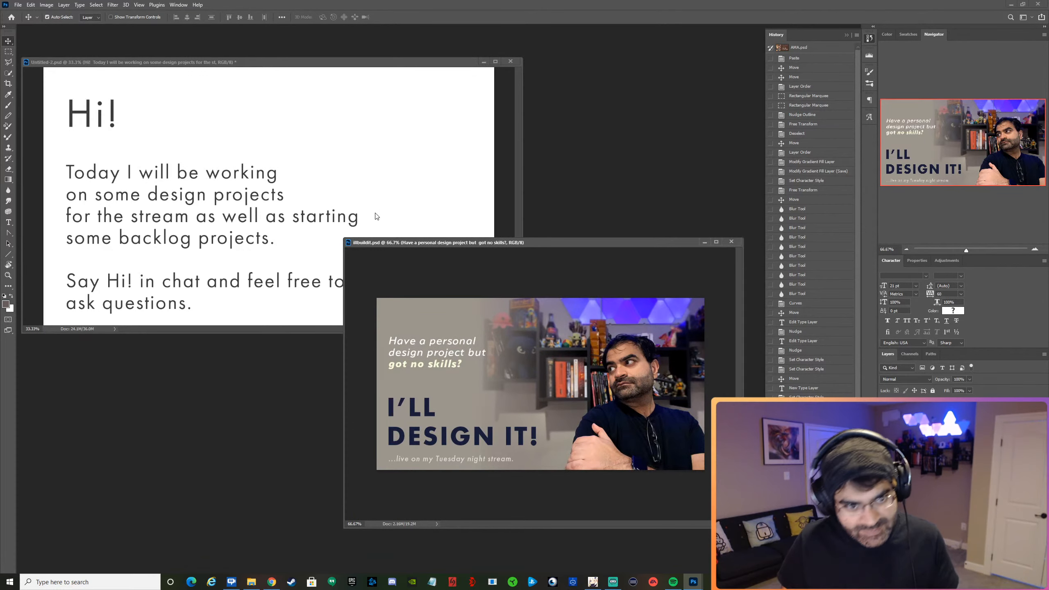
drag(383, 242, 305, 202)
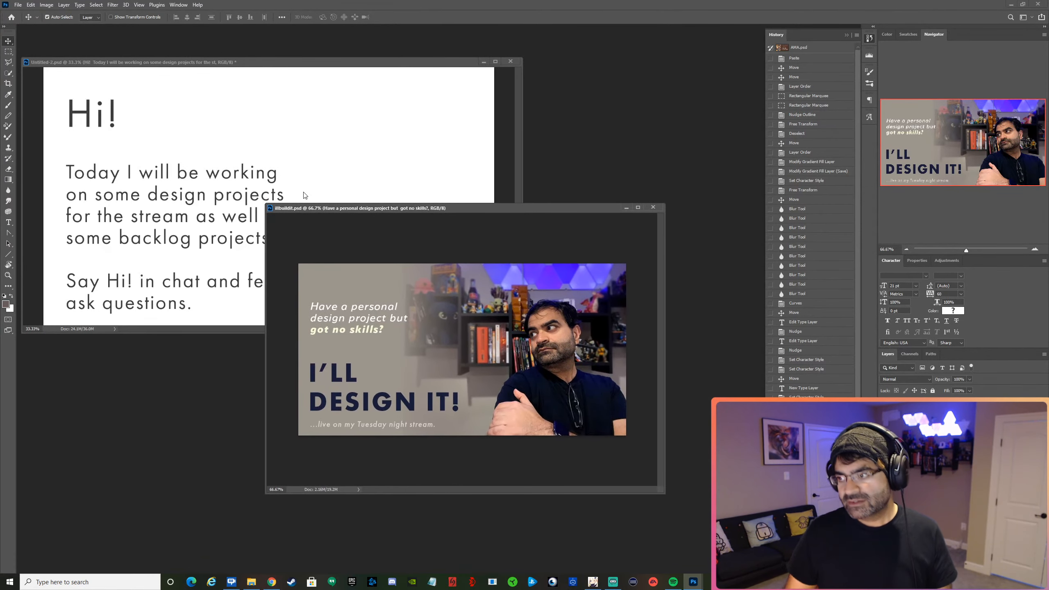
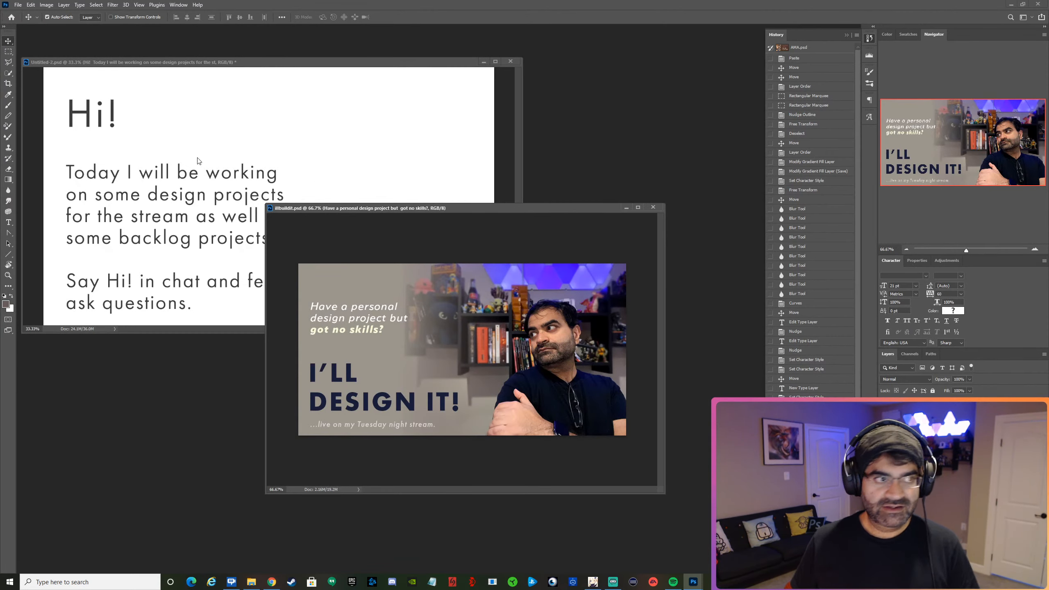
Save the graphic as a new PSD named halalmeat with maximized compatibility, and move its window up and away from the "Hi!" text.
click(18, 4)
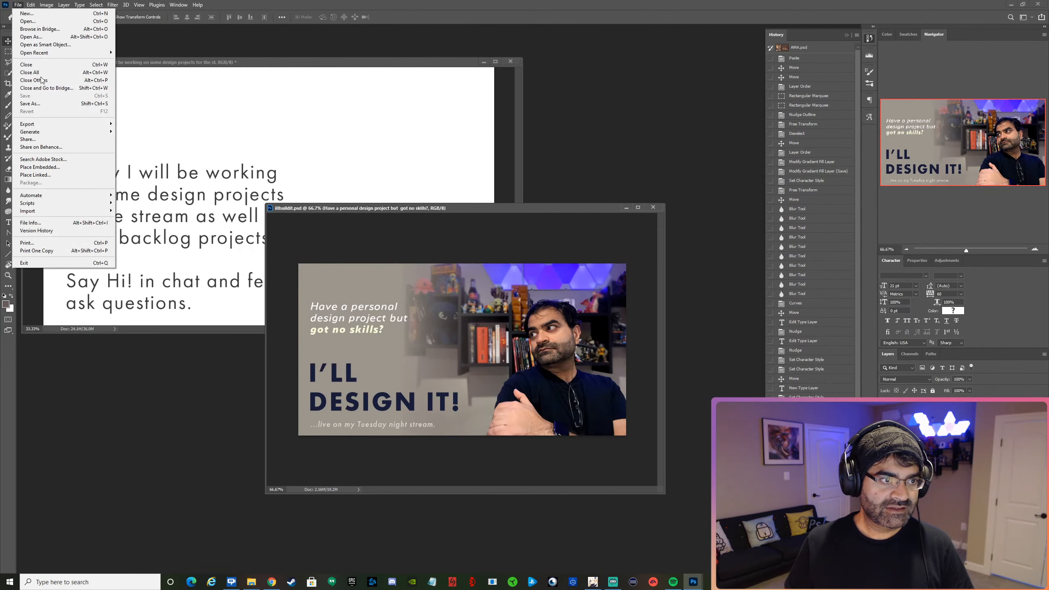
click(50, 105)
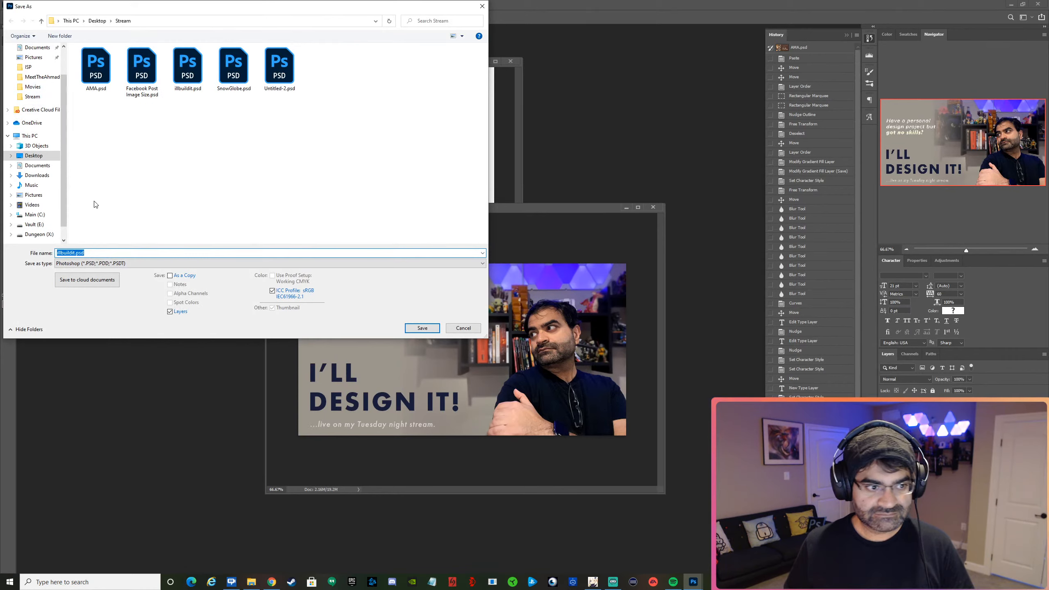
text(al)
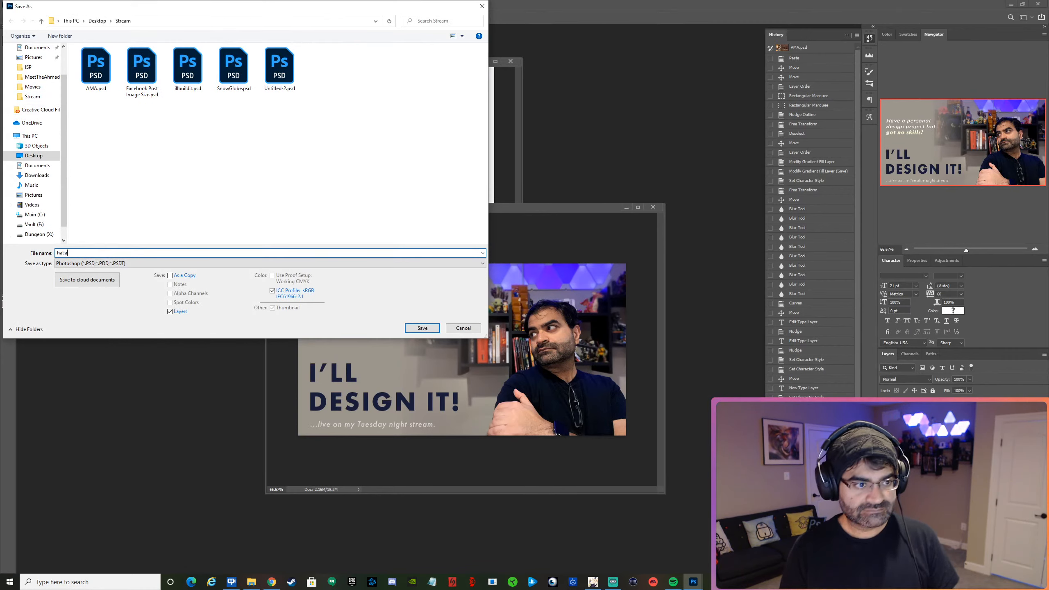
text(al)
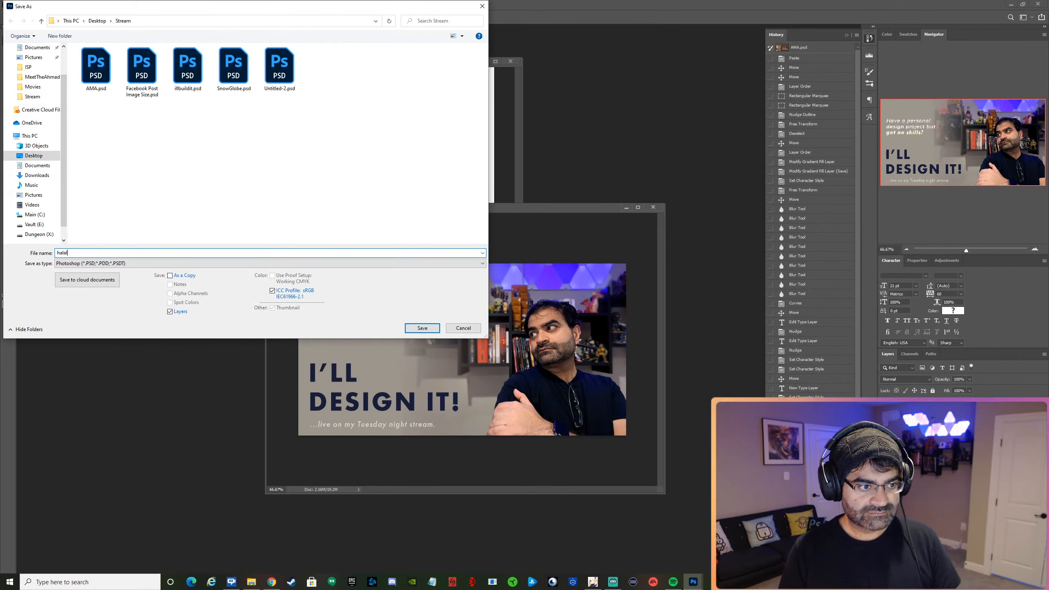
text(meat)
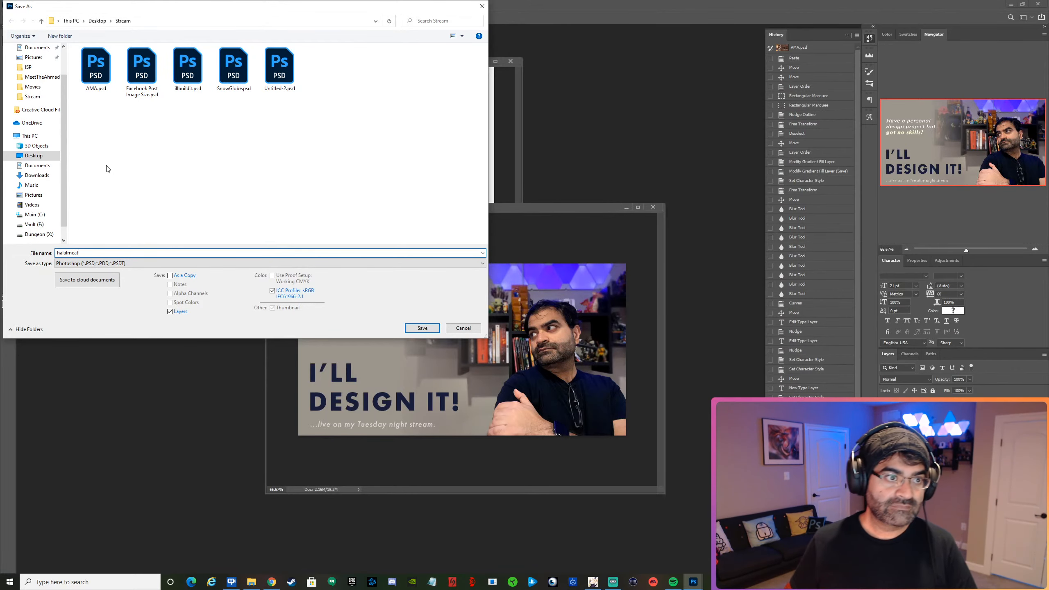
click(422, 327)
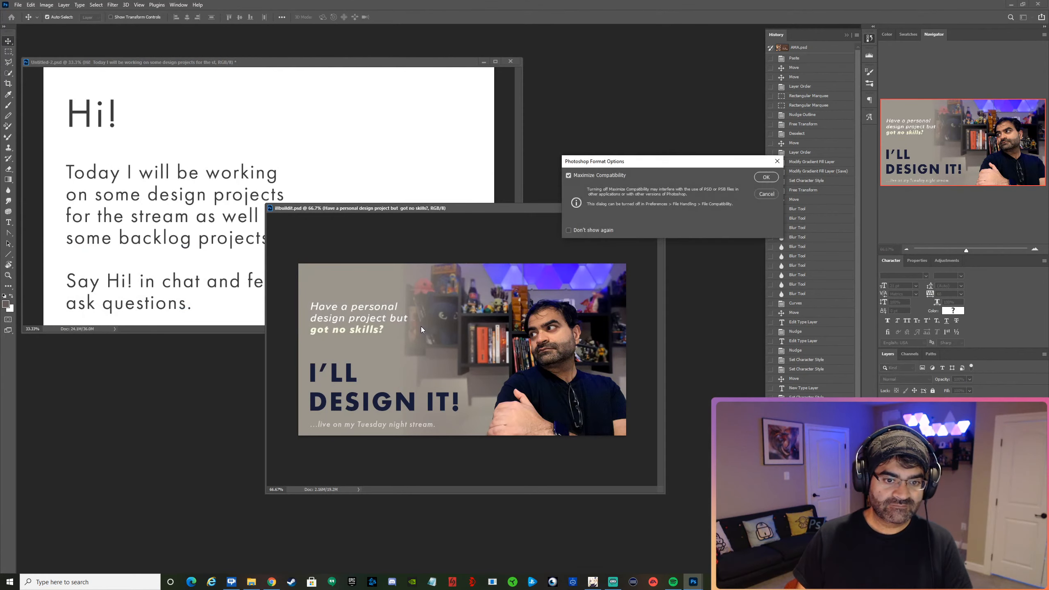
click(762, 178)
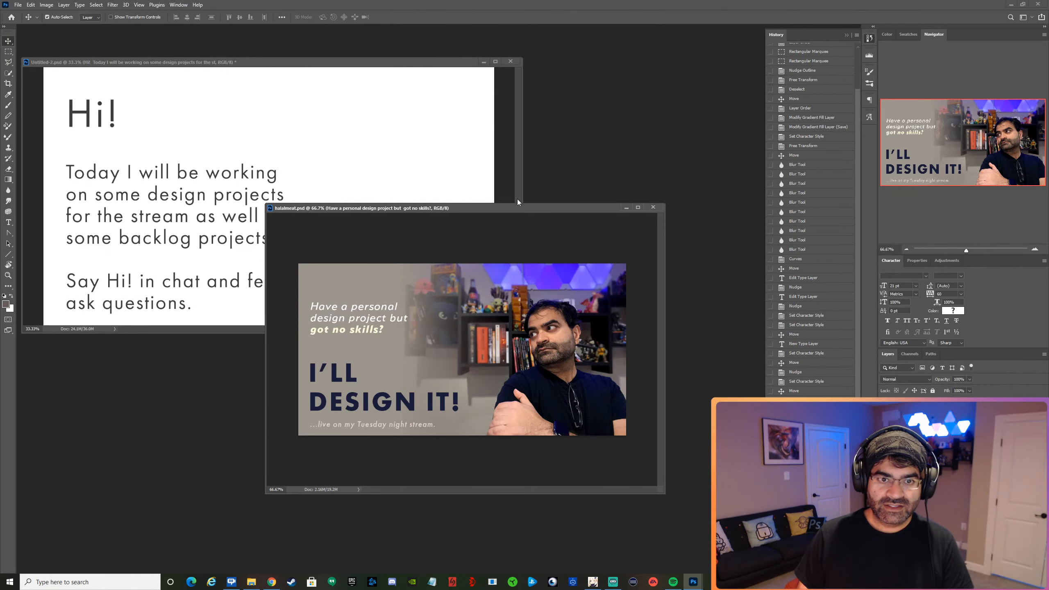
drag(503, 209, 597, 227)
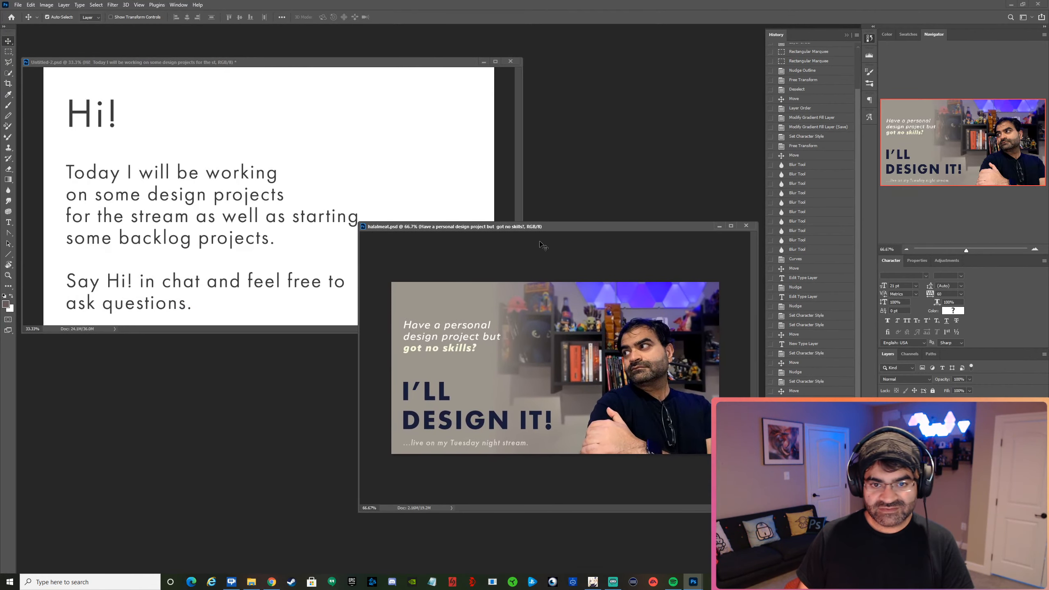
drag(527, 221, 508, 105)
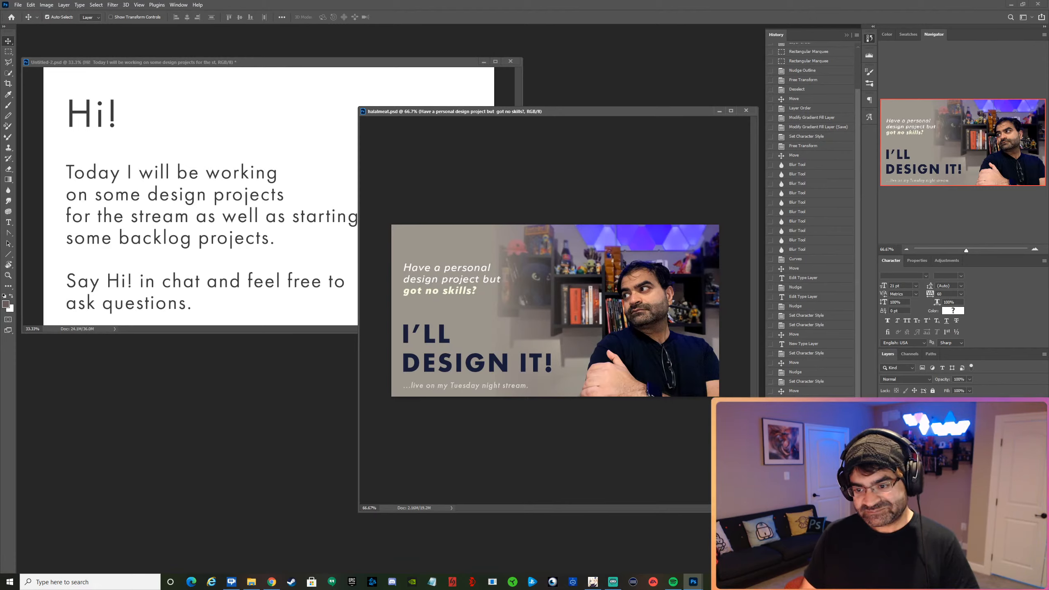
Hide the portrait, shelf background, livestream subtitle and question text, keeping only the navy heading over the gradient.
click(885, 513)
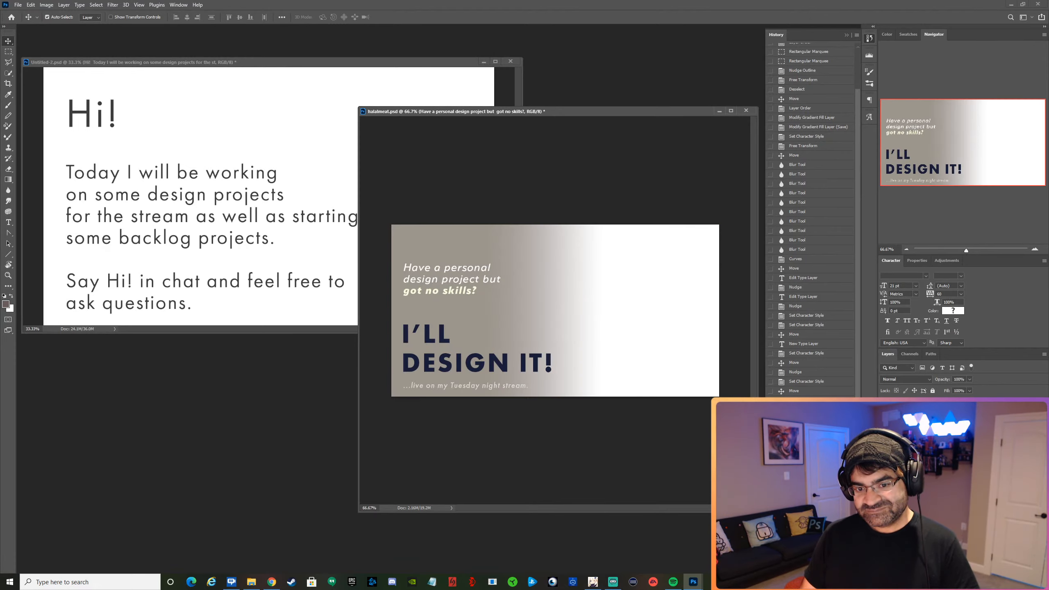
click(419, 369)
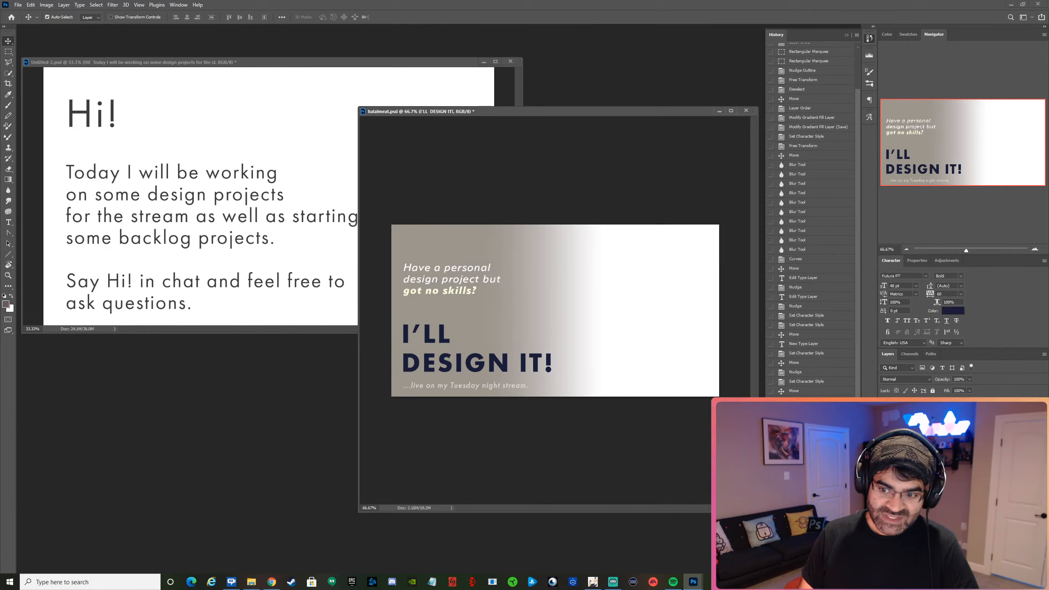
click(885, 420)
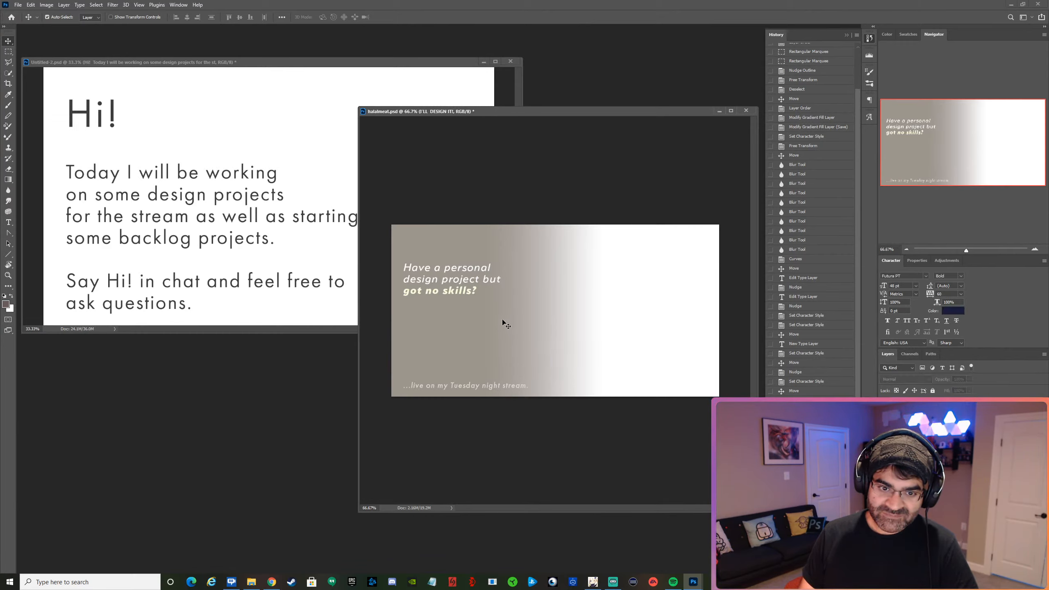
click(484, 387)
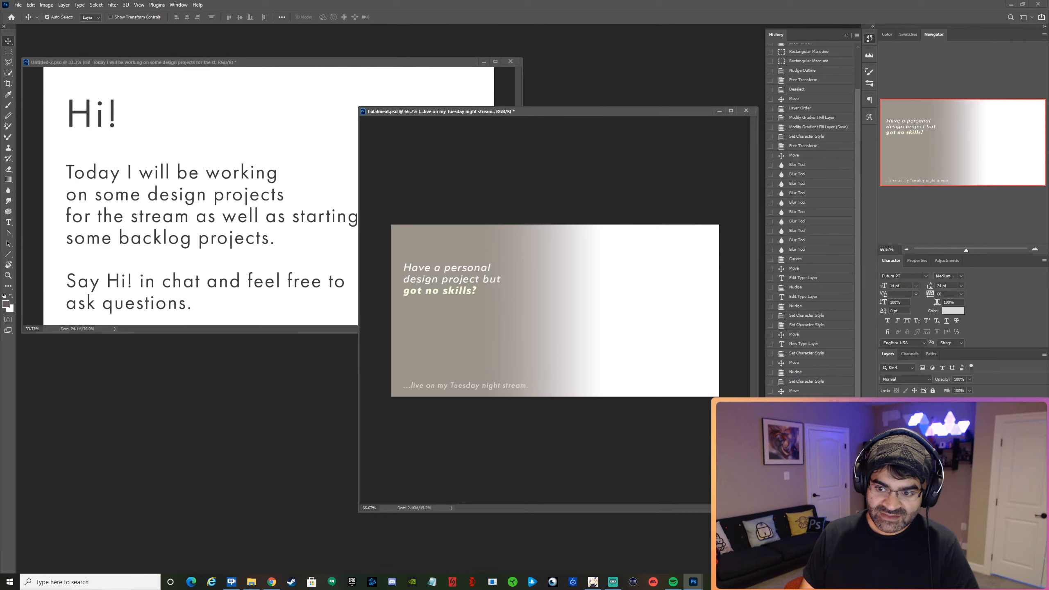
click(463, 293)
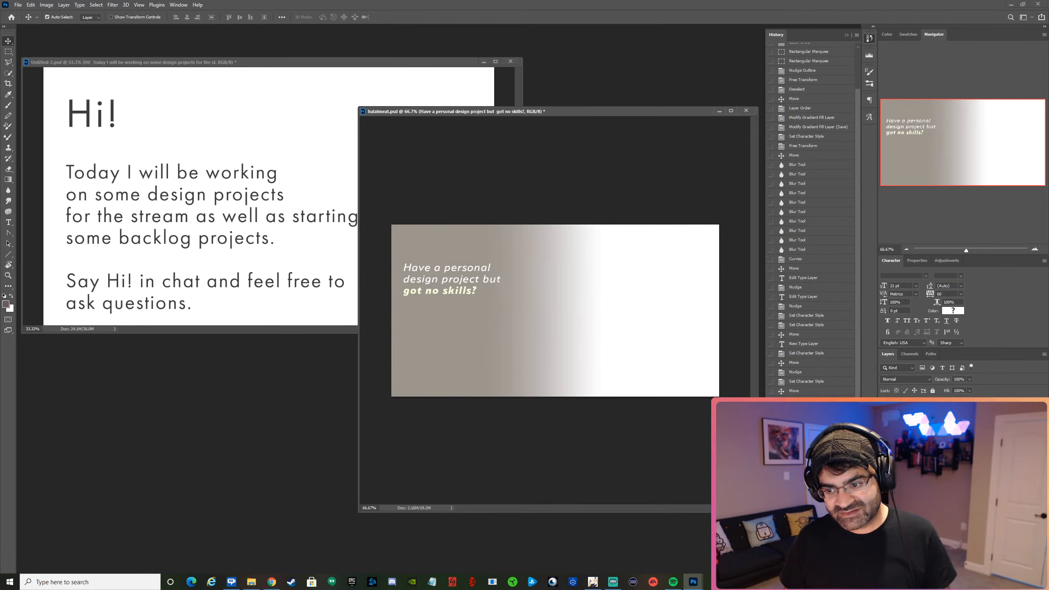
click(885, 417)
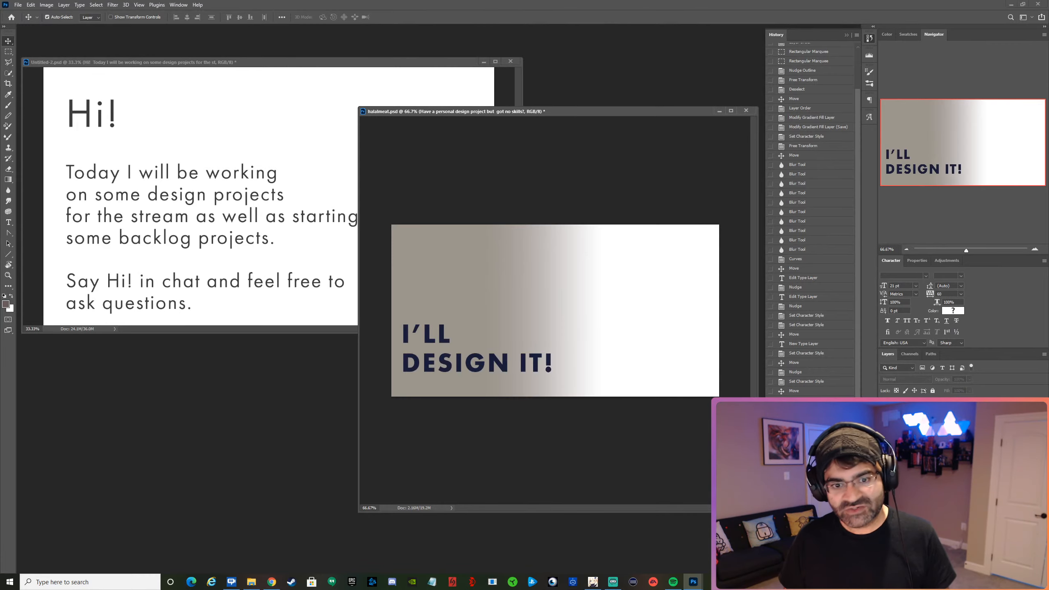
Move the "I'LL DESIGN IT!" heading up toward the middle of the canvas and replace its text with "What".
drag(478, 370, 497, 330)
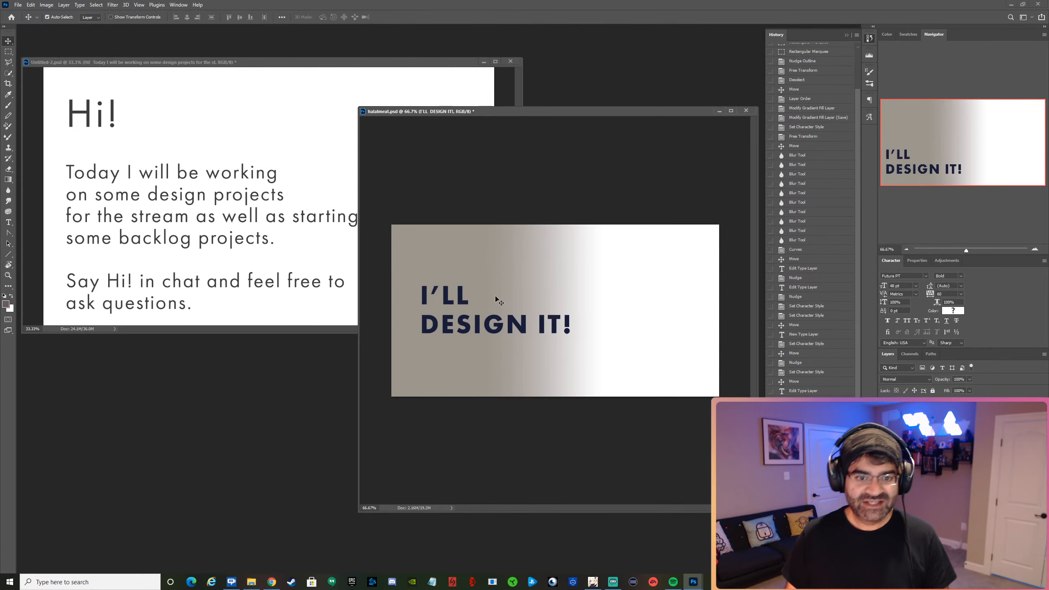
double_click(459, 296)
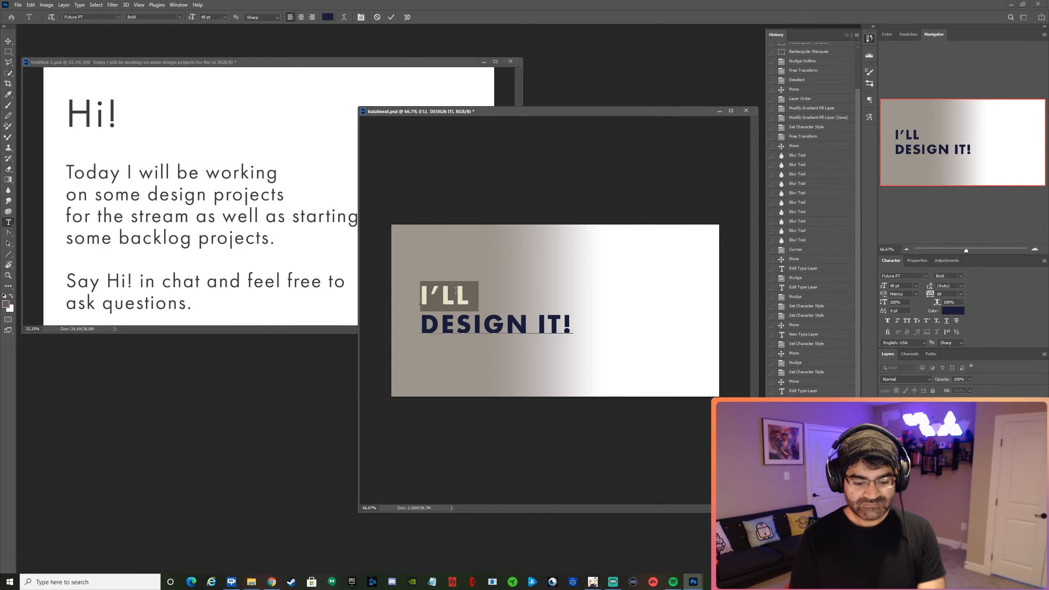
text(QW)
key(BackSpace)
key(BackSpace)
text(What)
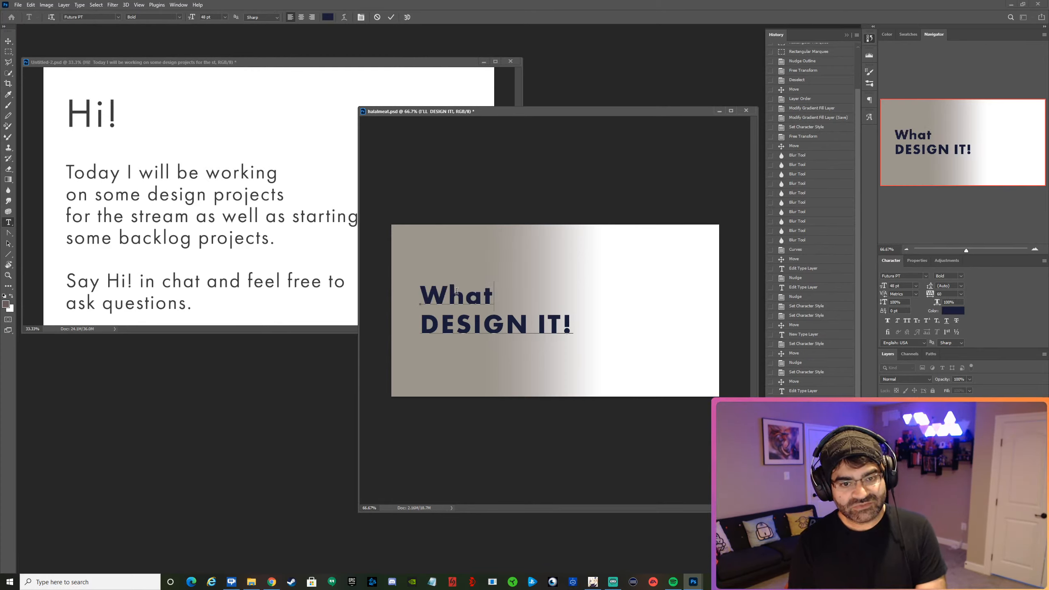
key(shift+Down)
key(shift+Down)
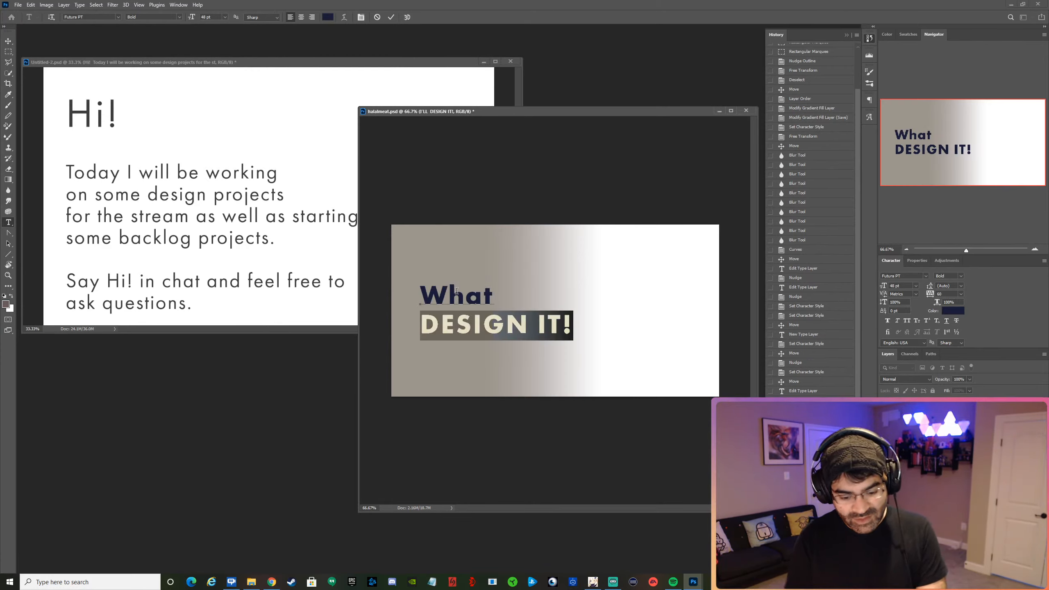
key(BackSpace)
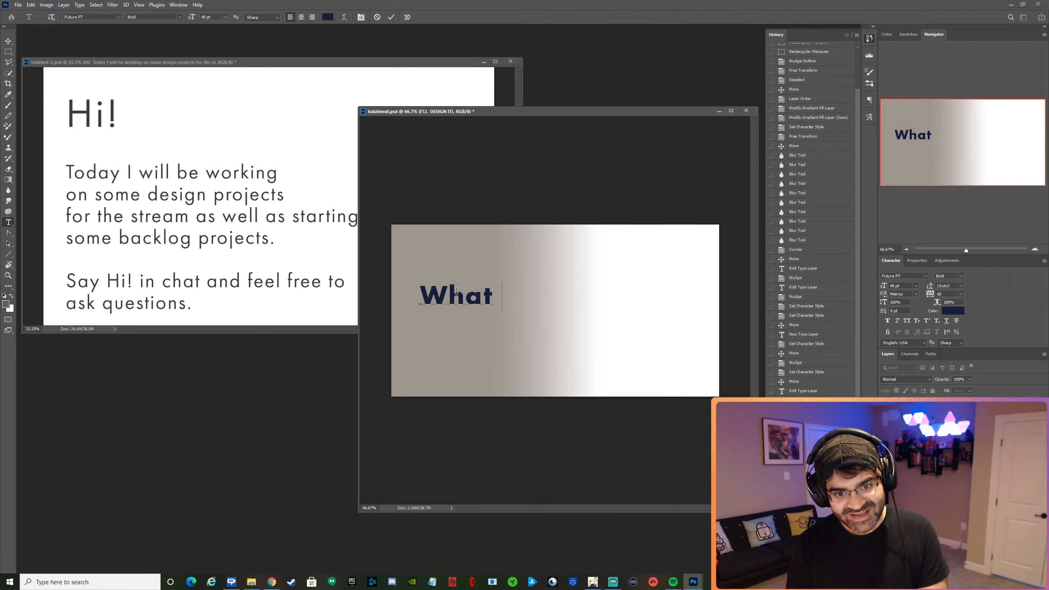
Complete the heading as "What is Halal Meat?" on a single line, commit the text, and center it on the canvas.
text(ias)
key(BackSpace)
key(BackSpace)
text(s)
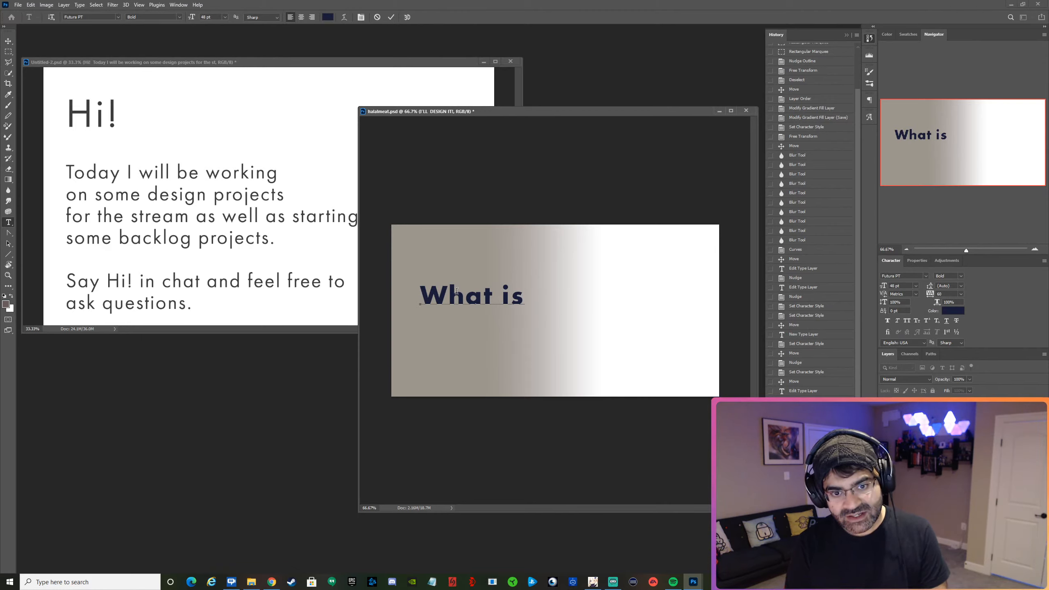
key(Return)
text(Hala)
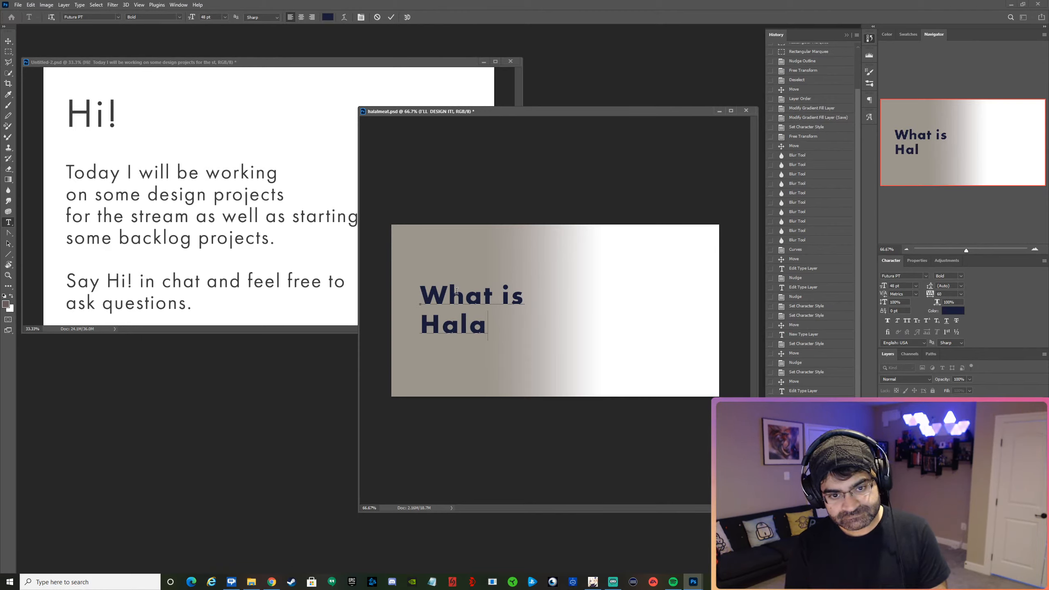
text(l Meatr)
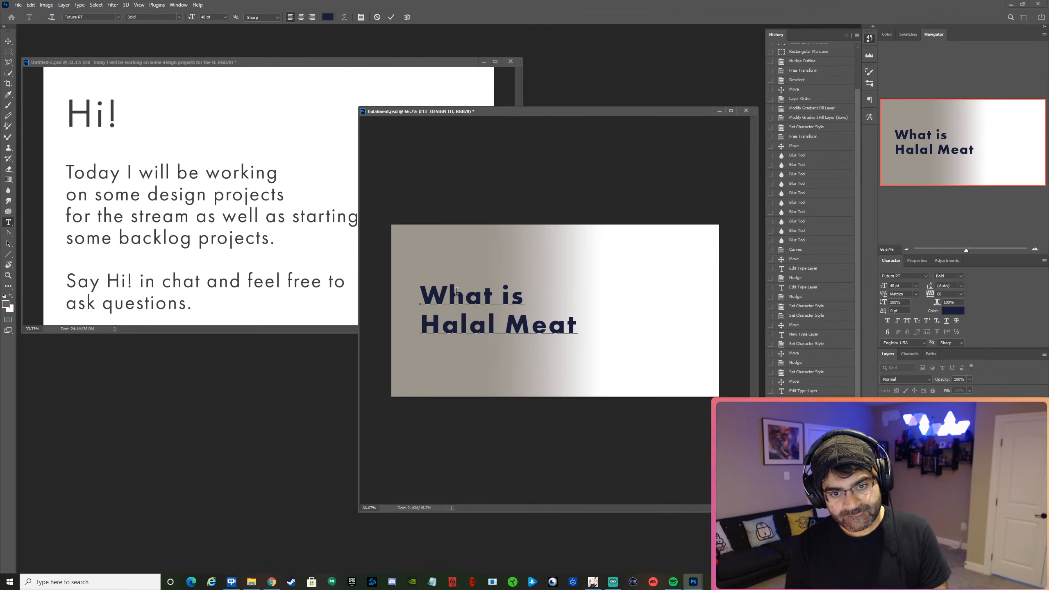
key(Up)
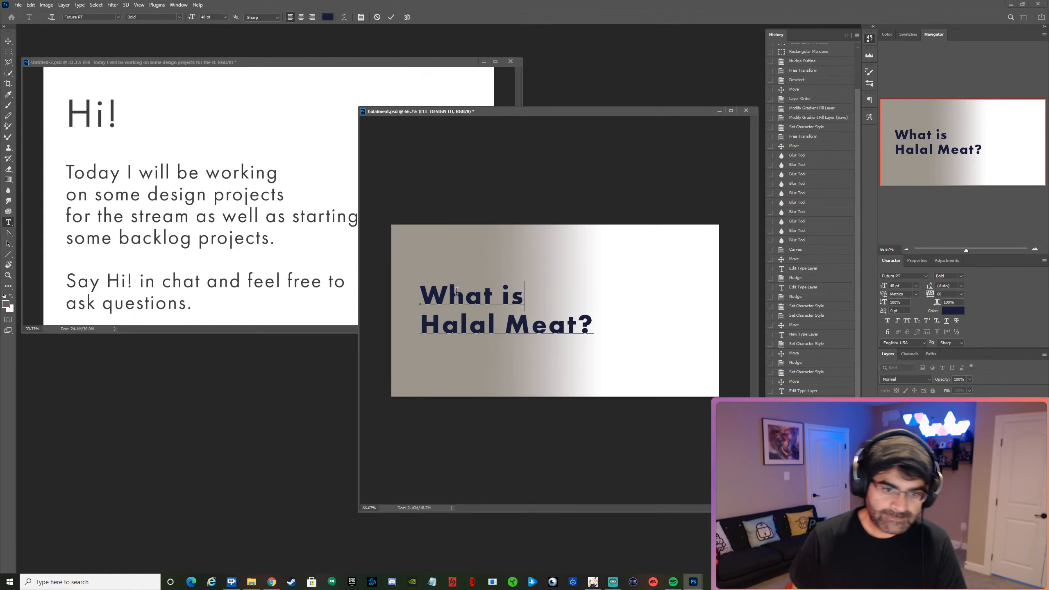
key(Delete)
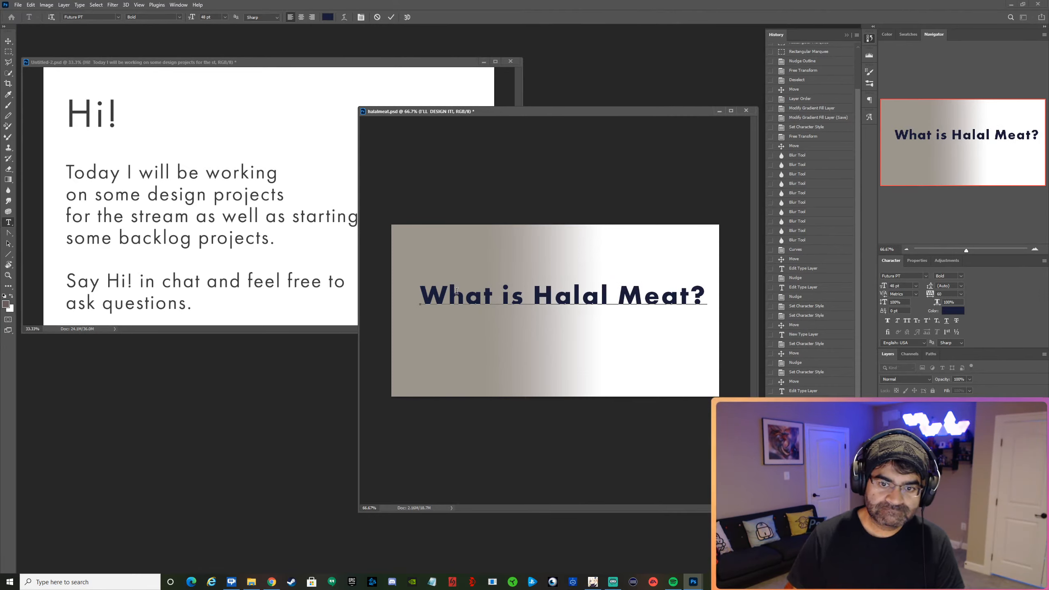
click(391, 17)
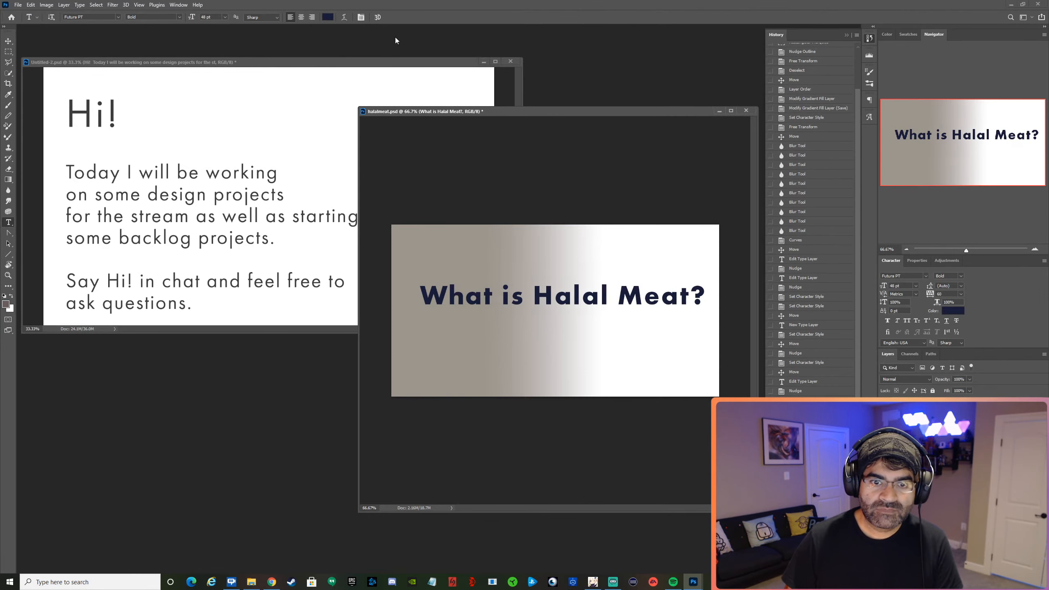
click(9, 41)
drag(620, 300, 613, 315)
Change the Gradient Fill 1 layer's style to Radial and reverse the gradient.
click(496, 367)
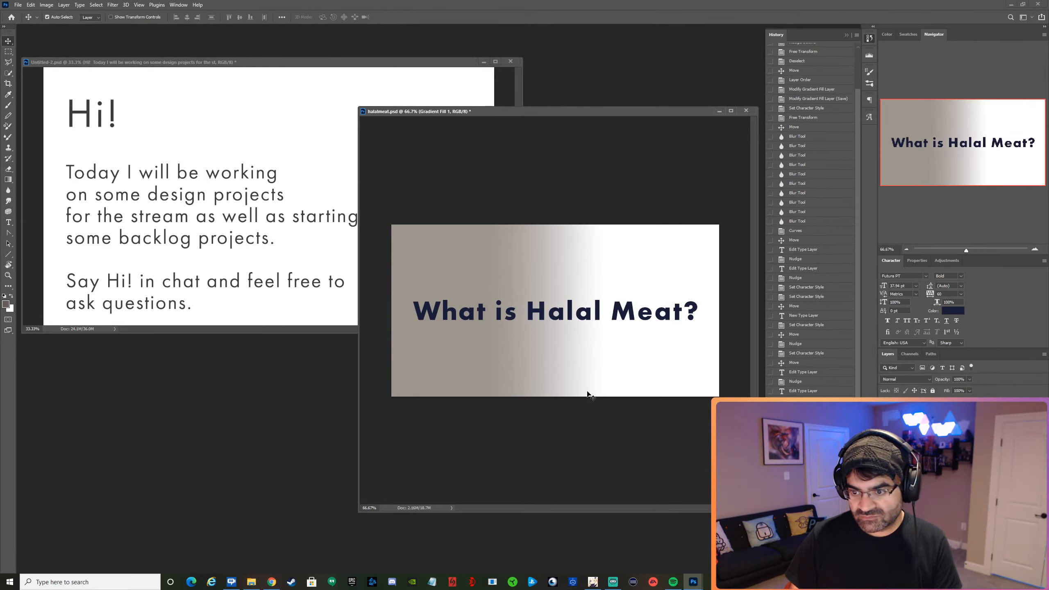
double_click(901, 438)
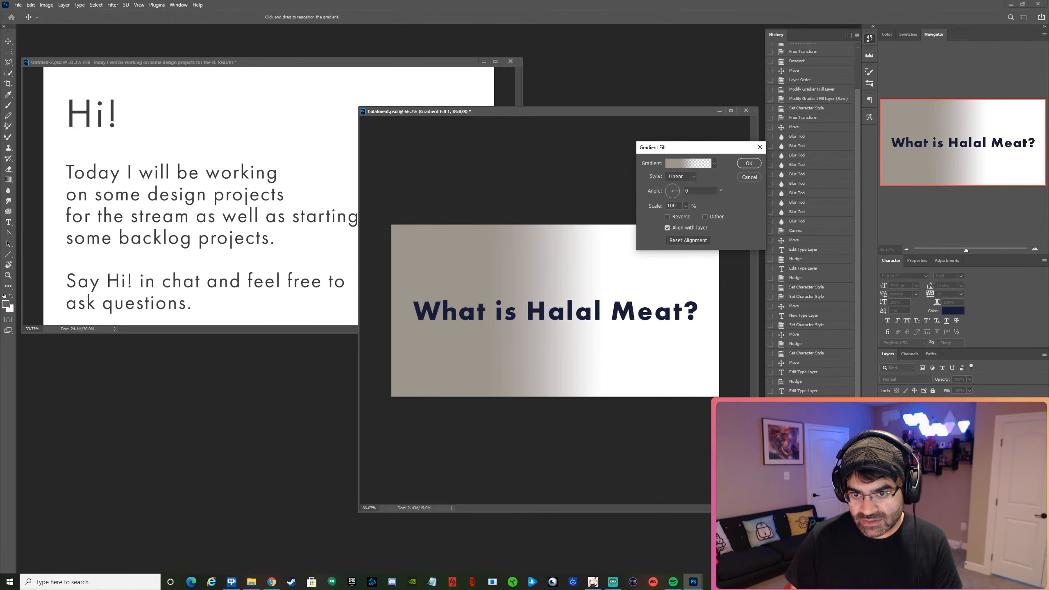
click(696, 177)
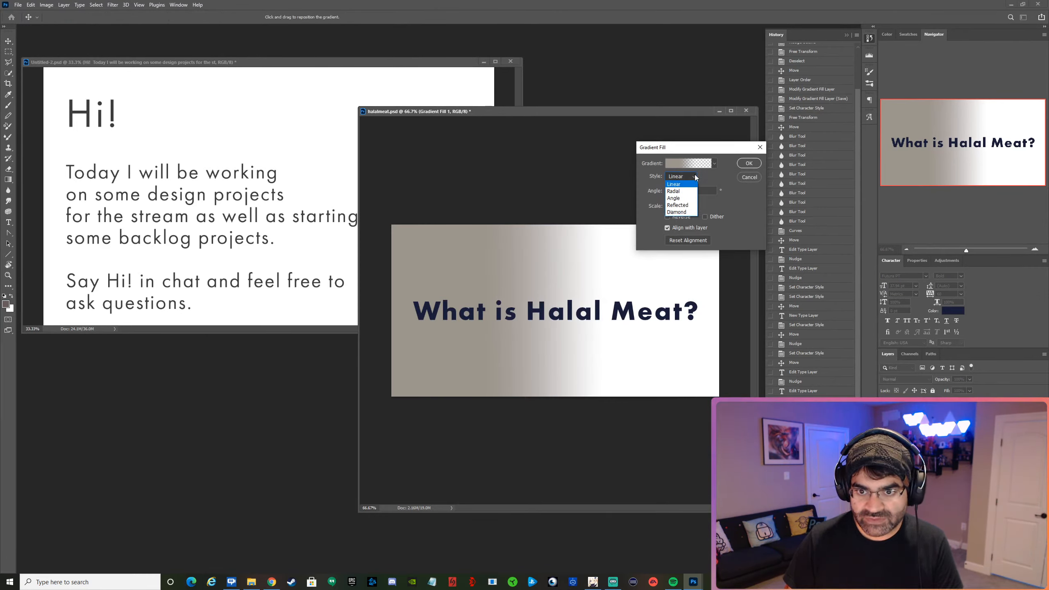
click(686, 186)
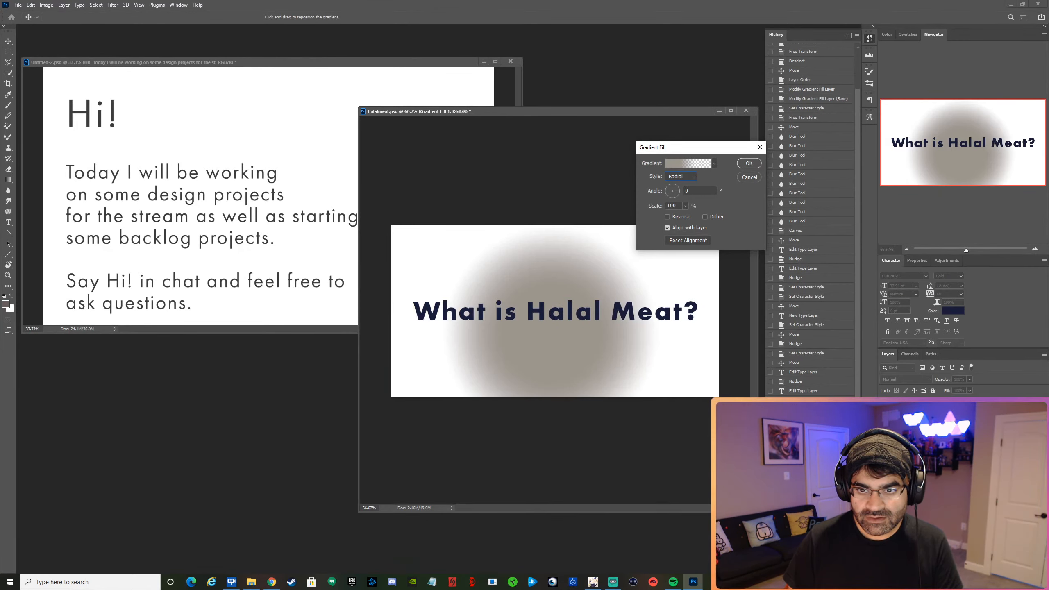
click(671, 217)
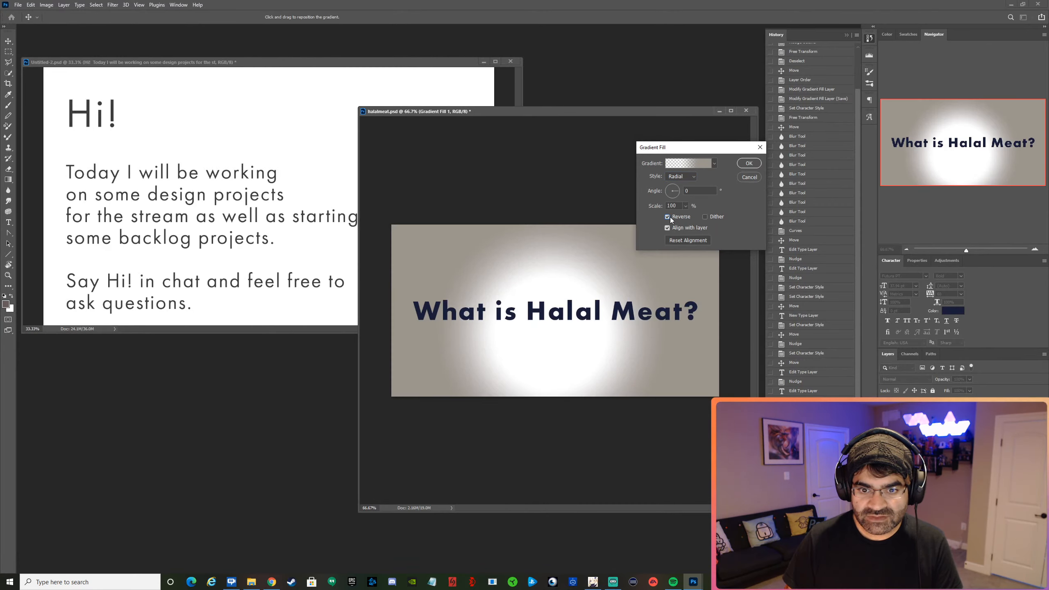
Open the radial fill's gradient for editing and recolor its 66% color stop to a neutral mid gray.
click(683, 166)
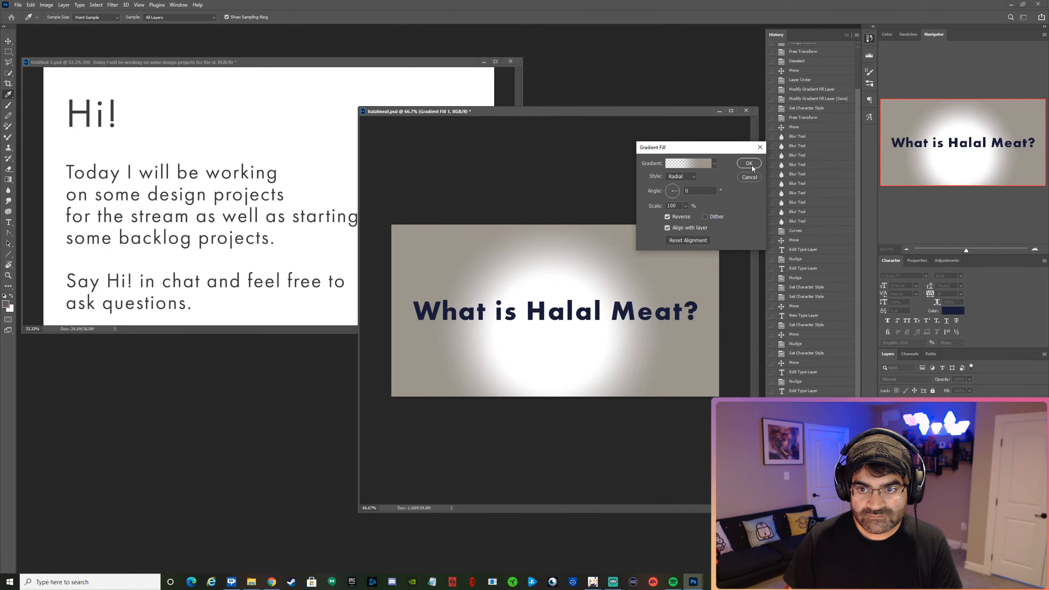
click(698, 164)
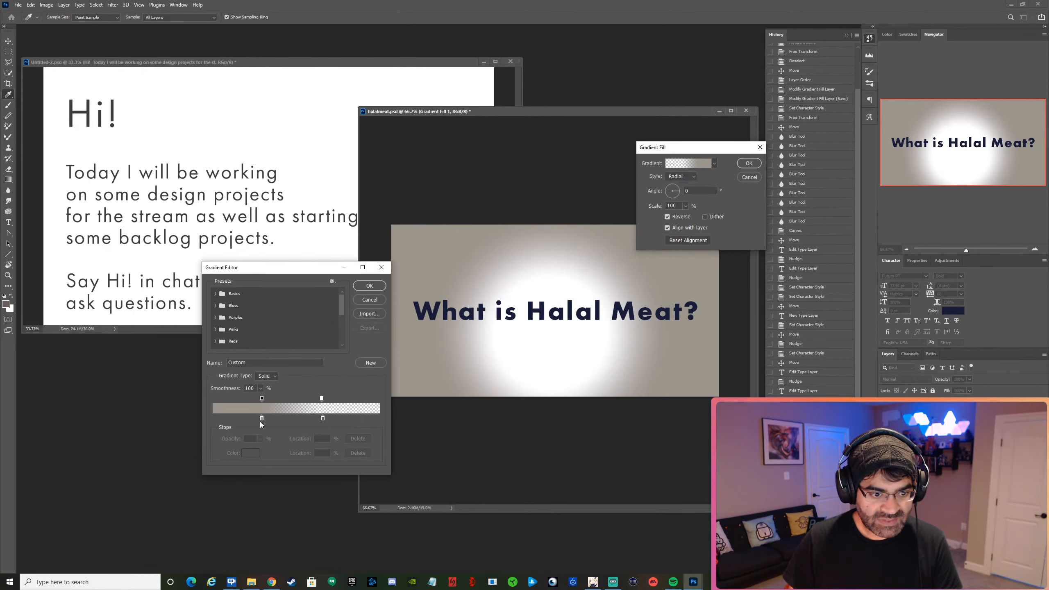
click(262, 419)
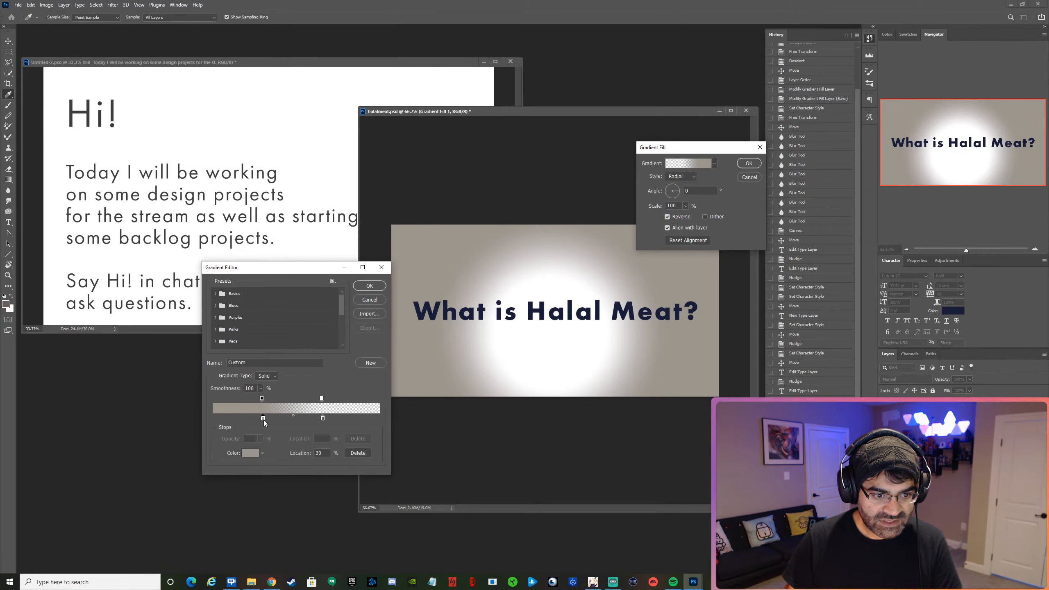
double_click(323, 418)
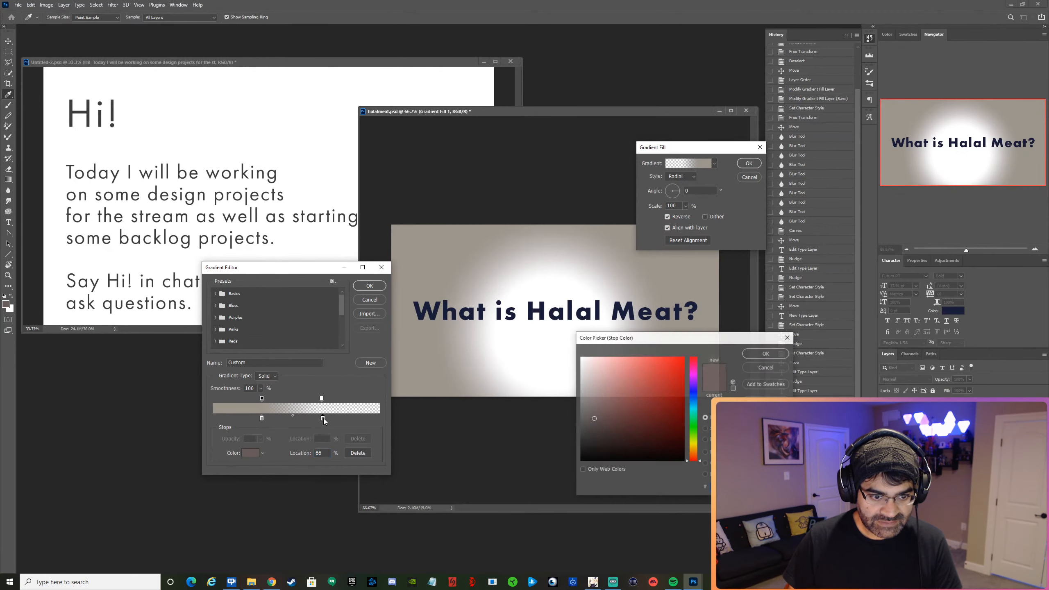
click(592, 383)
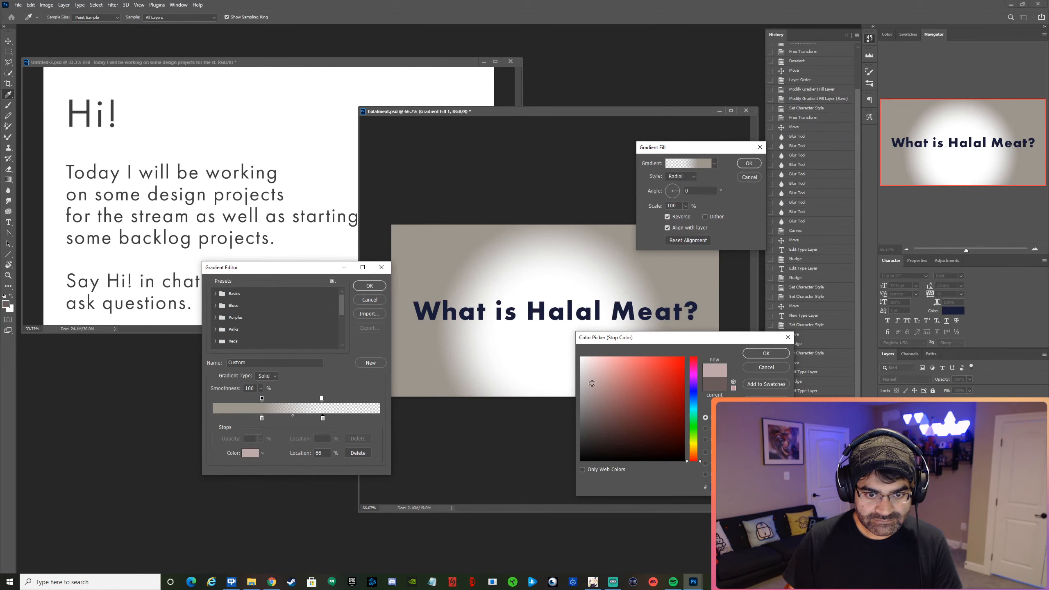
click(603, 384)
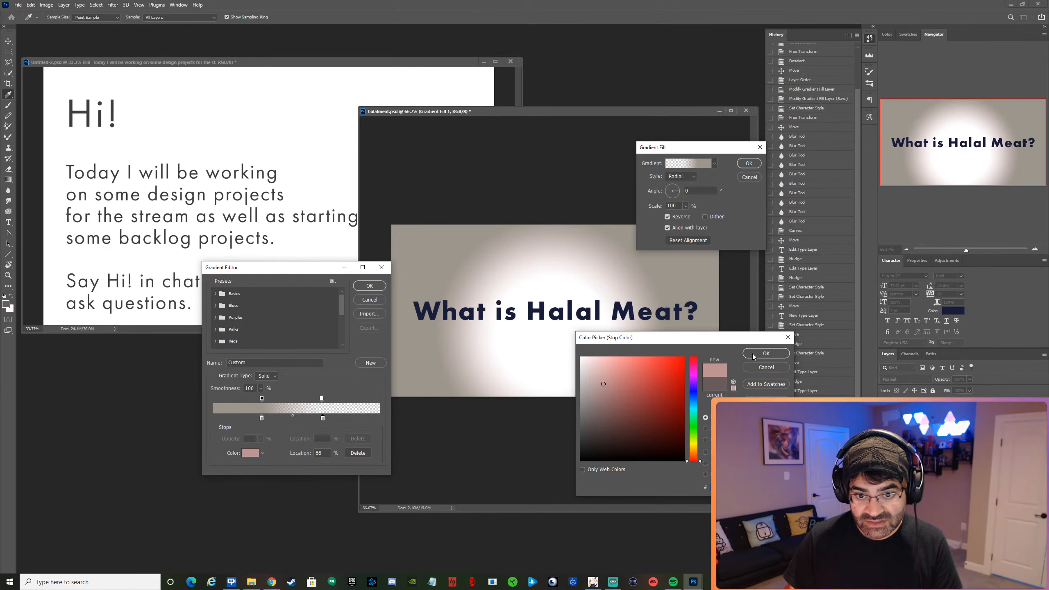
drag(613, 388, 543, 332)
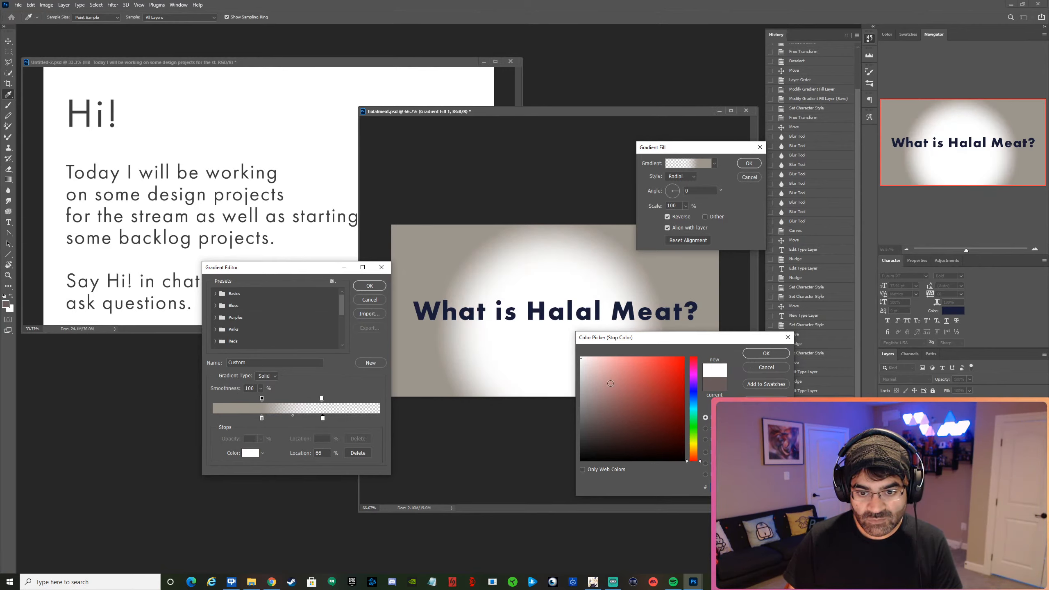
drag(611, 383, 581, 414)
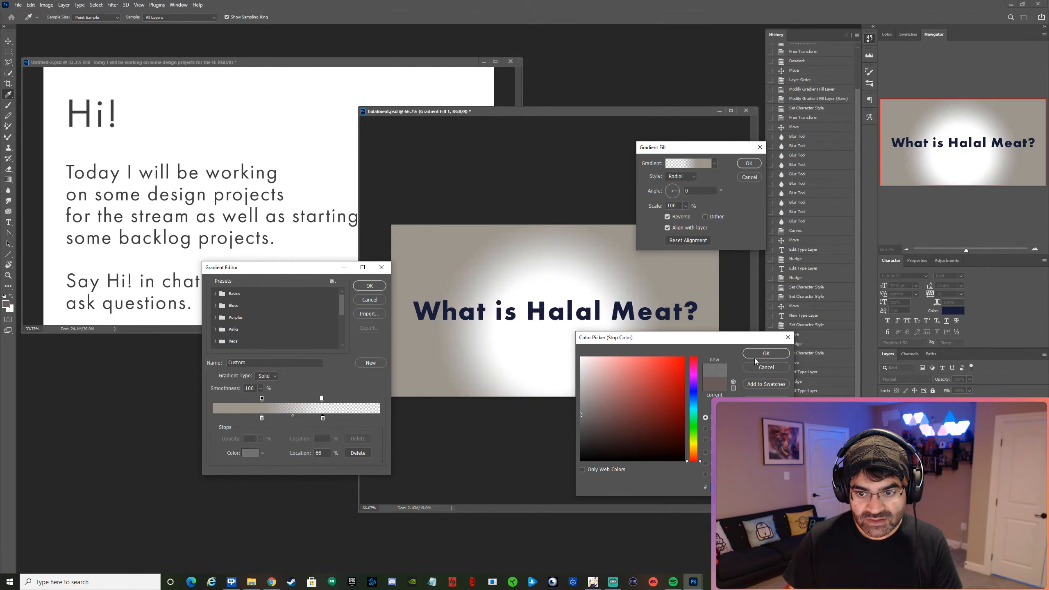
key(Return)
Move the beige color stop closer to the gradient's start and its 100% opacity stop to location 0, and apply the gradient fill.
drag(261, 418, 199, 395)
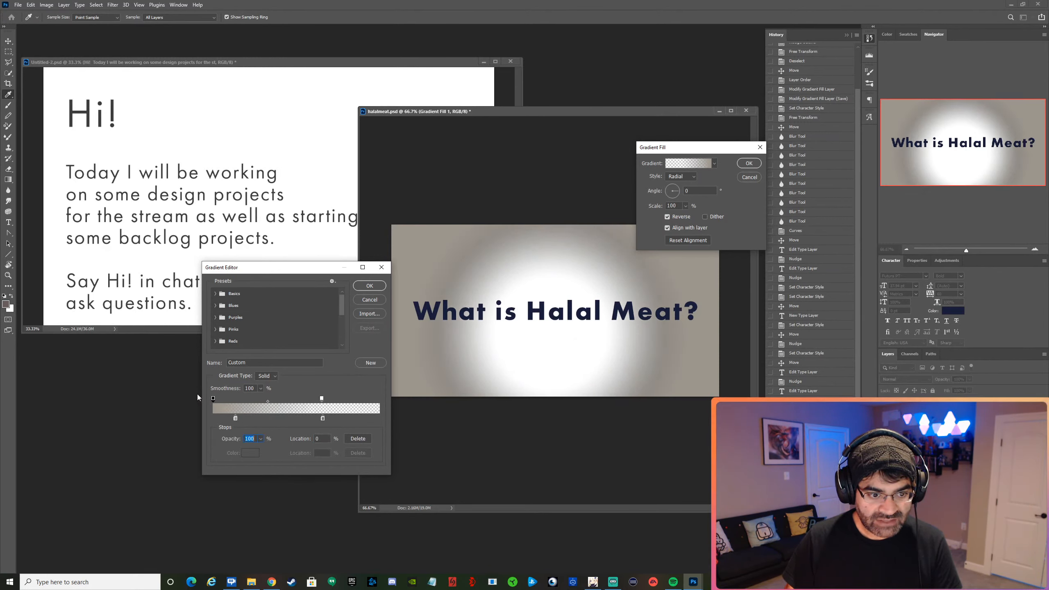
click(369, 286)
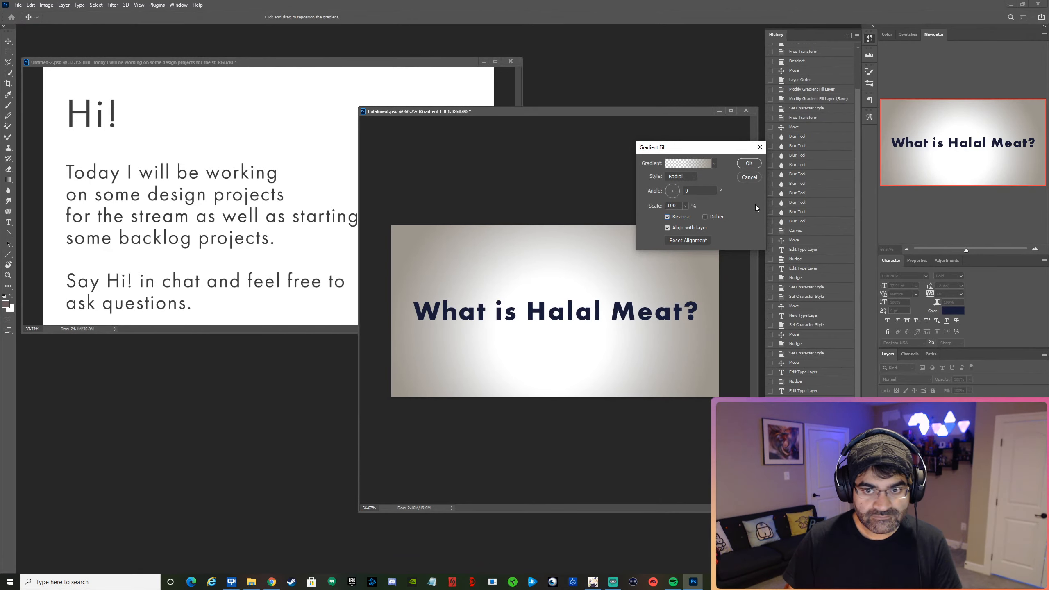
click(750, 163)
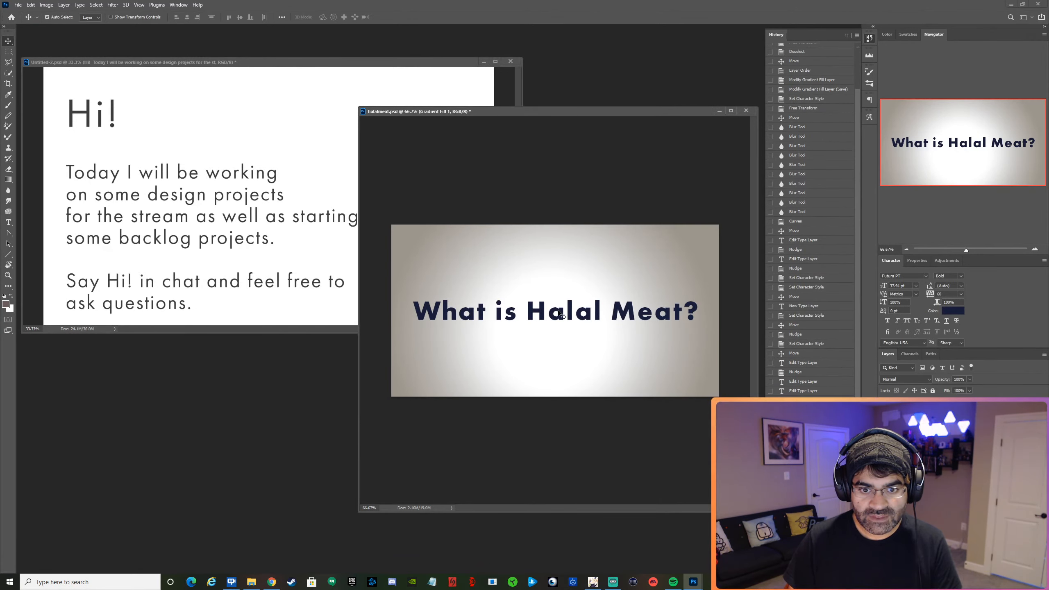
Move the "What is Halal Meat?" heading slightly upward on the canvas.
drag(541, 320, 544, 306)
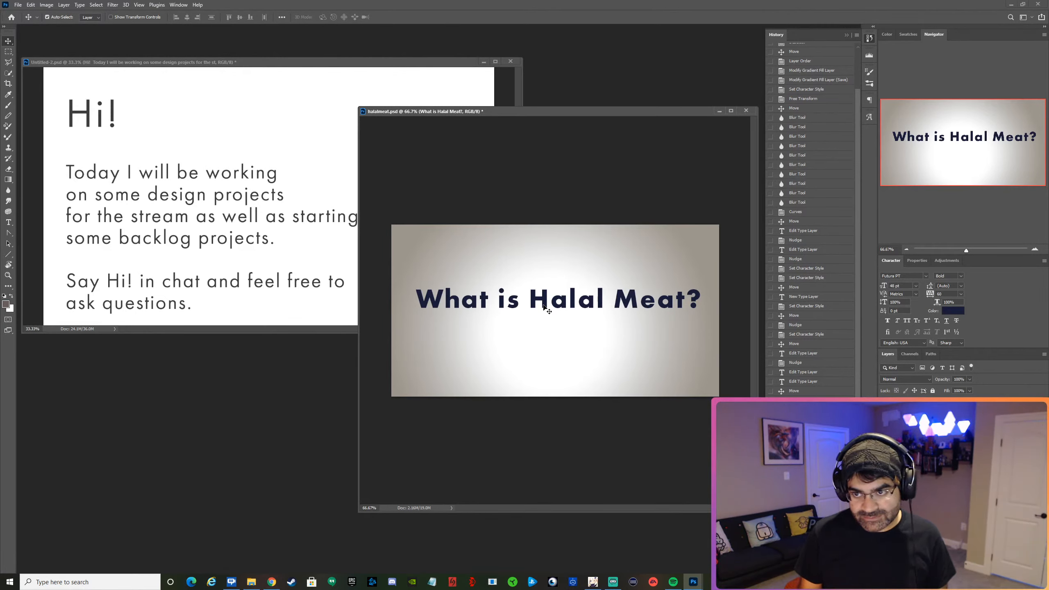
click(905, 249)
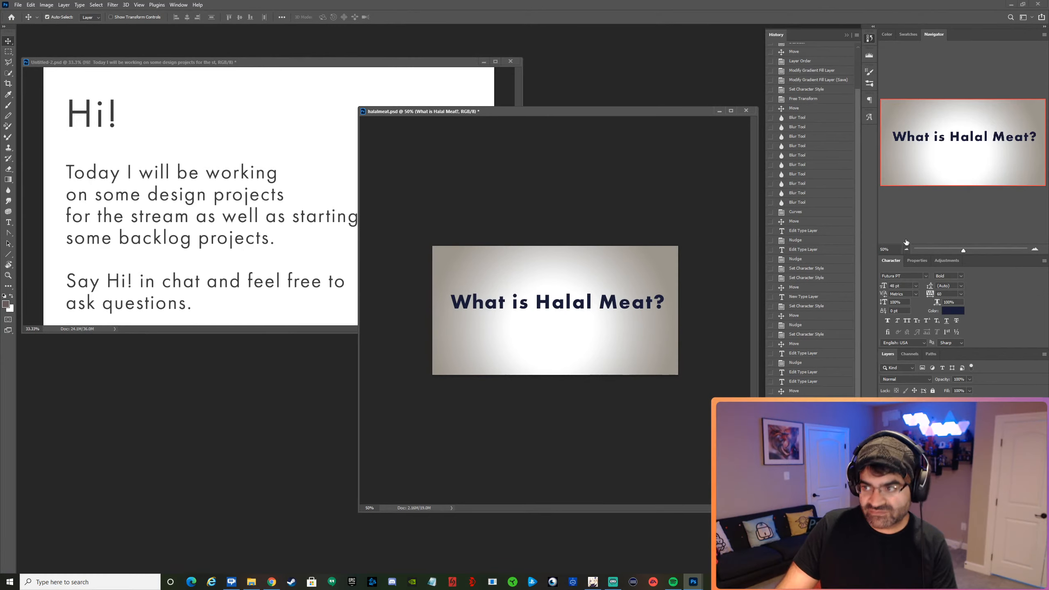
Switch to the Chrome browser, search Google Images for "happy goat", and preview the Stickney Dairy "Happy Goat Program" picture.
key(alt+Tab)
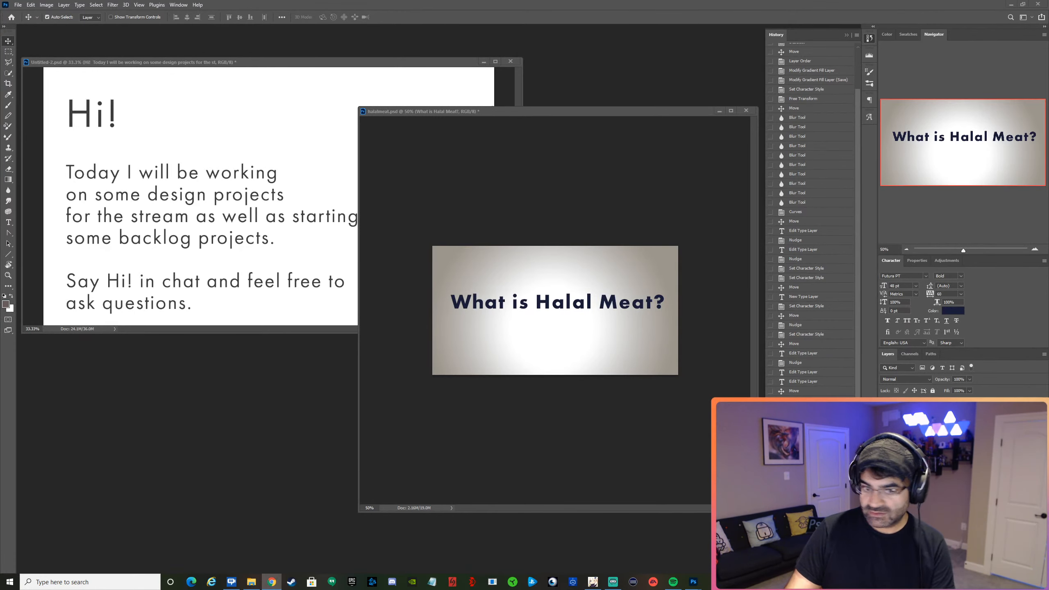
drag(1048, 62, 340, 153)
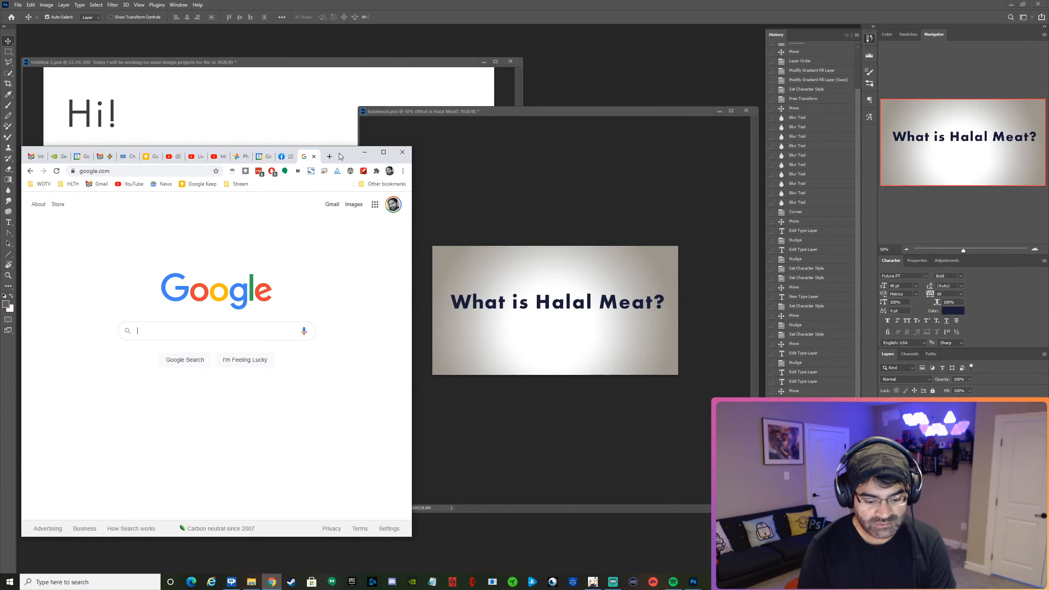
text(happy b)
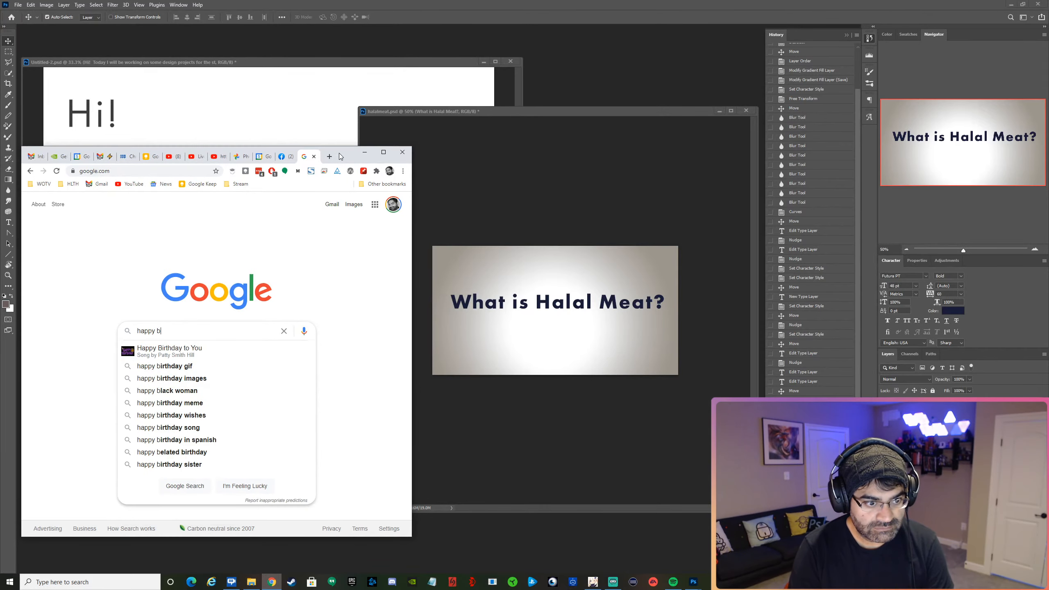
key(BackSpace)
text(goat)
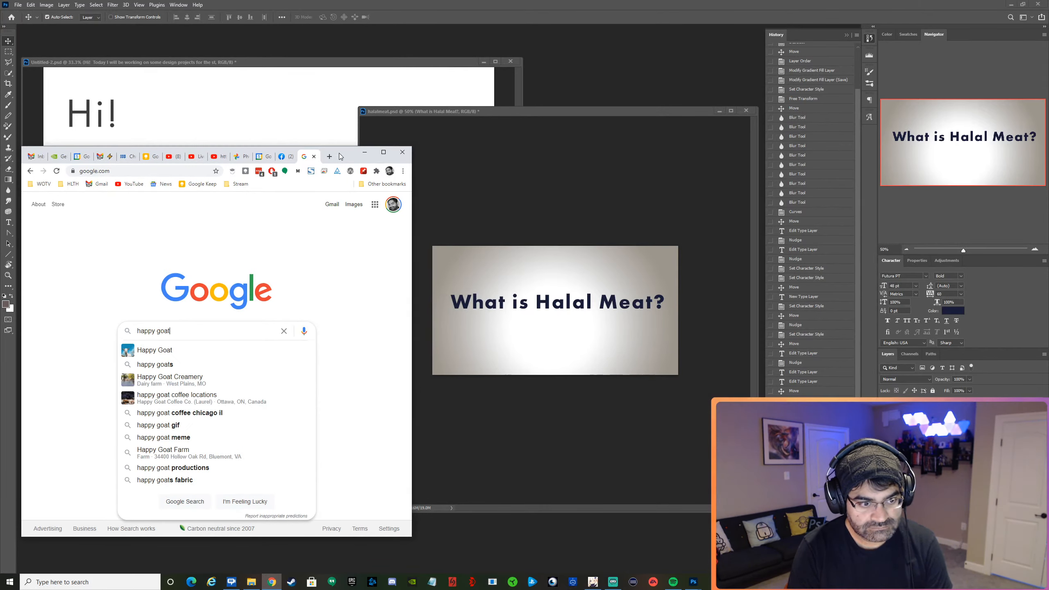
key(Return)
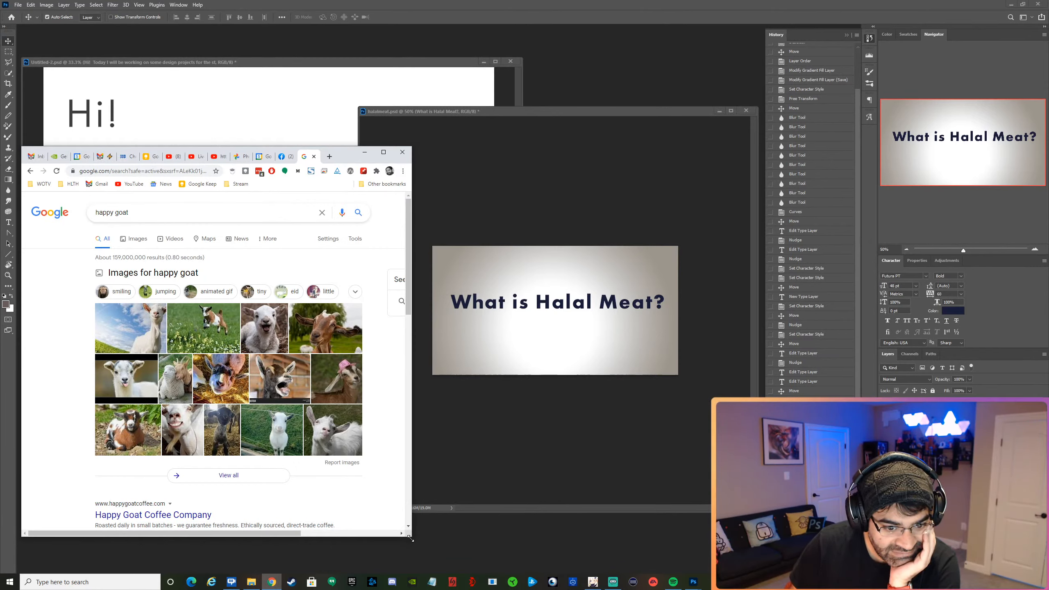
drag(412, 536, 564, 568)
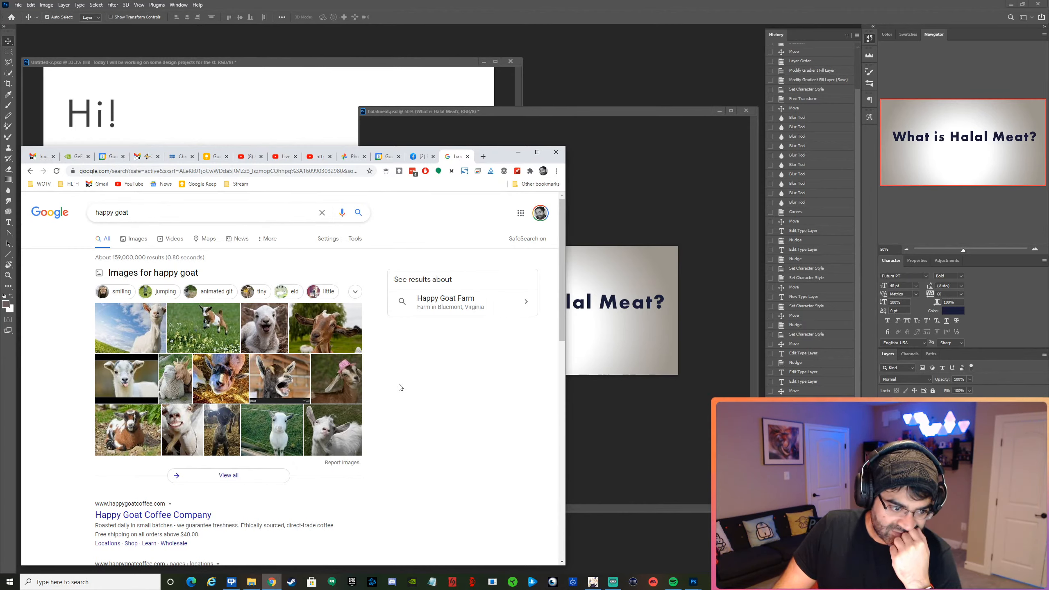
click(137, 239)
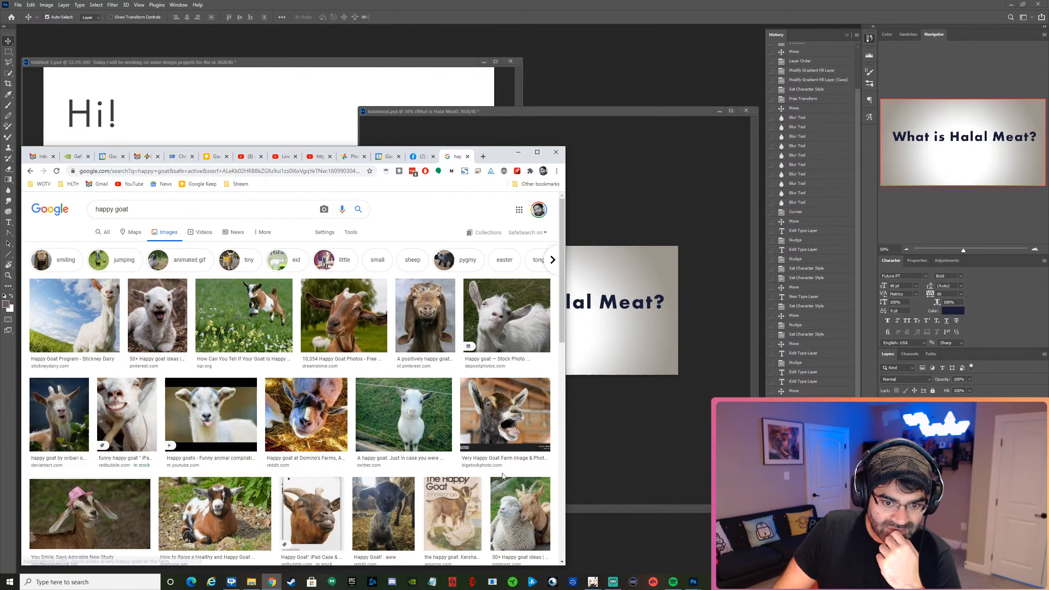
scroll(497, 463, down, 1)
scroll(499, 473, up, 1)
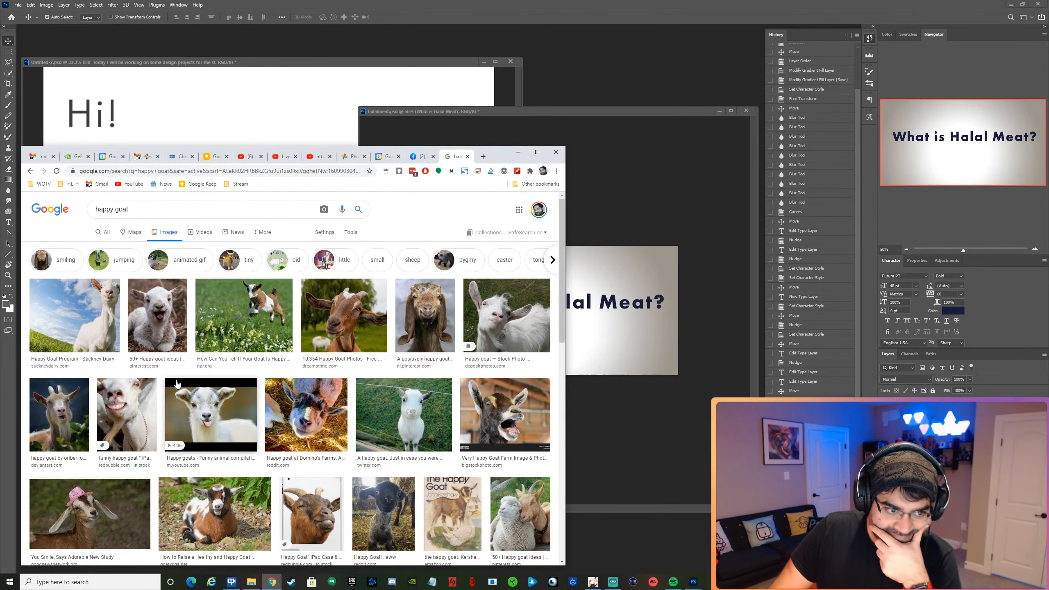
click(74, 322)
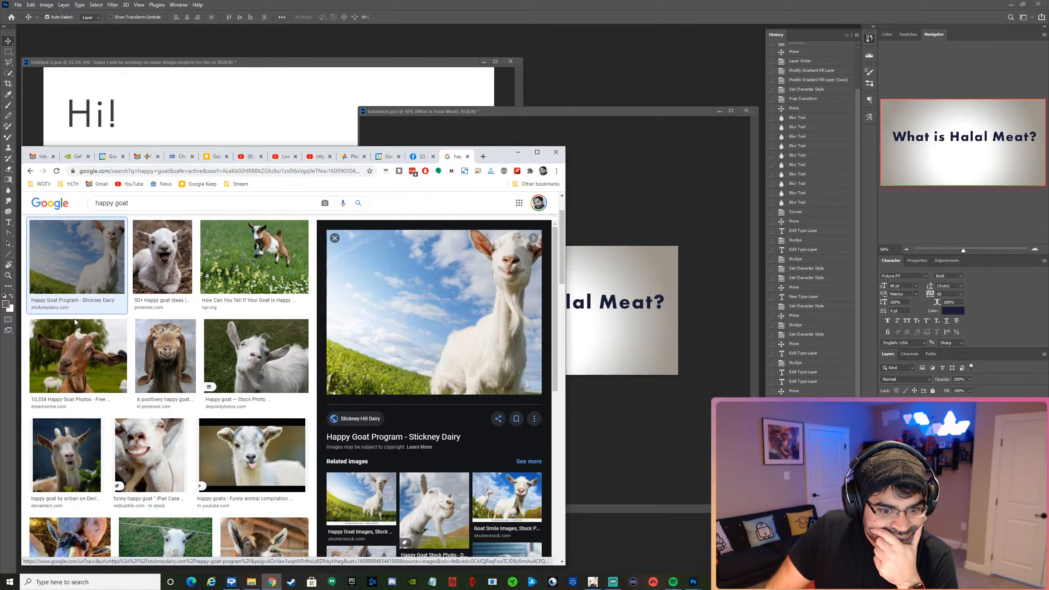
right_click(367, 327)
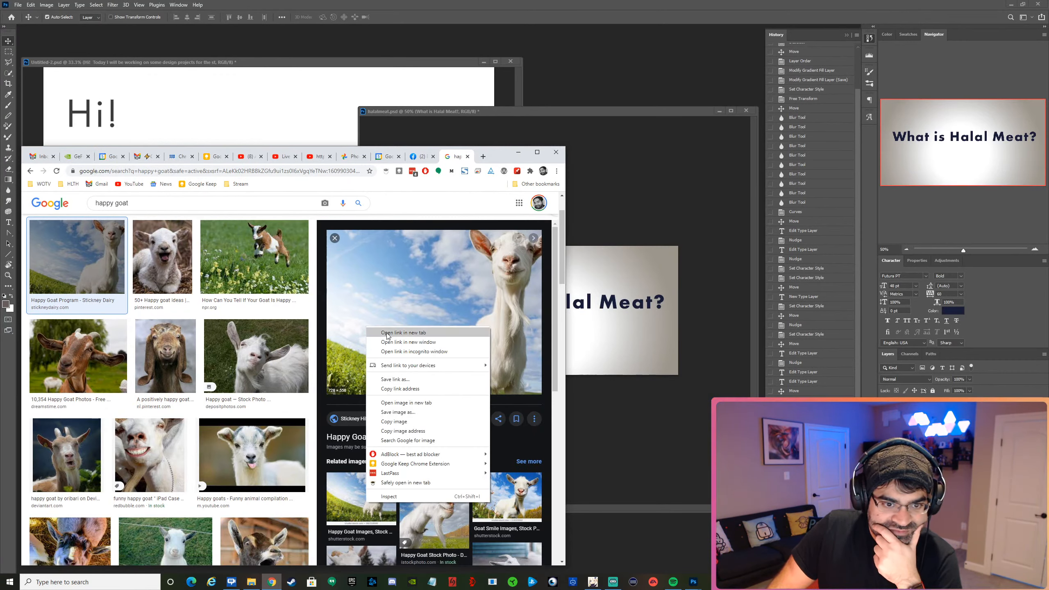
click(387, 333)
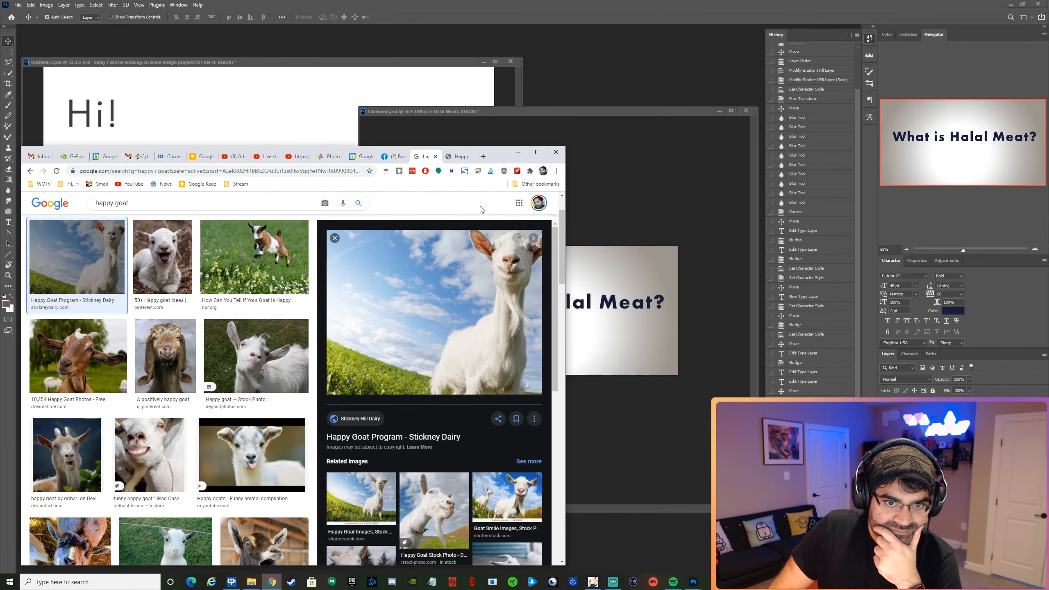
click(457, 156)
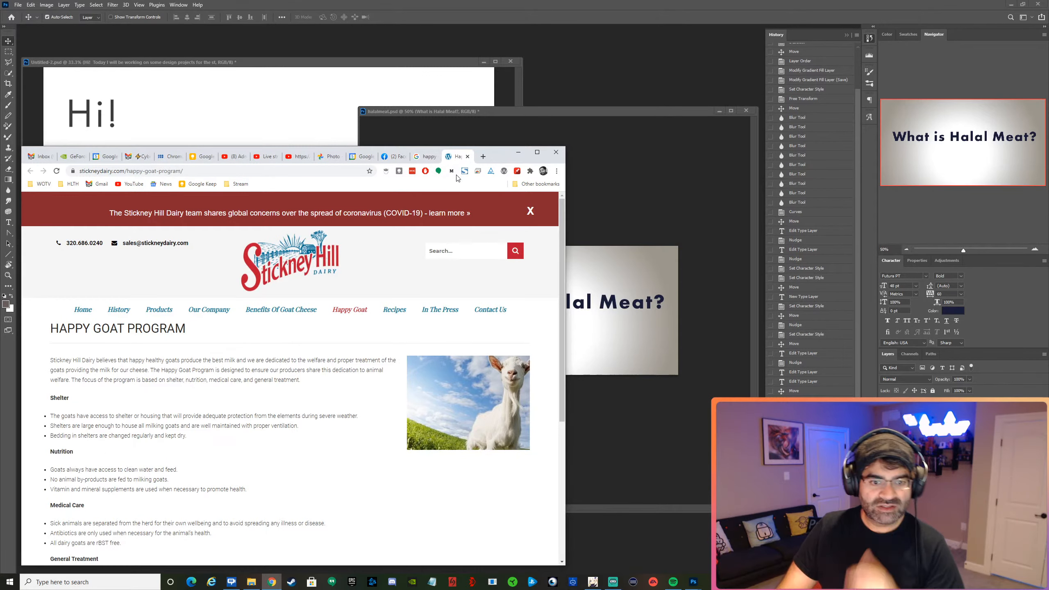
right_click(490, 394)
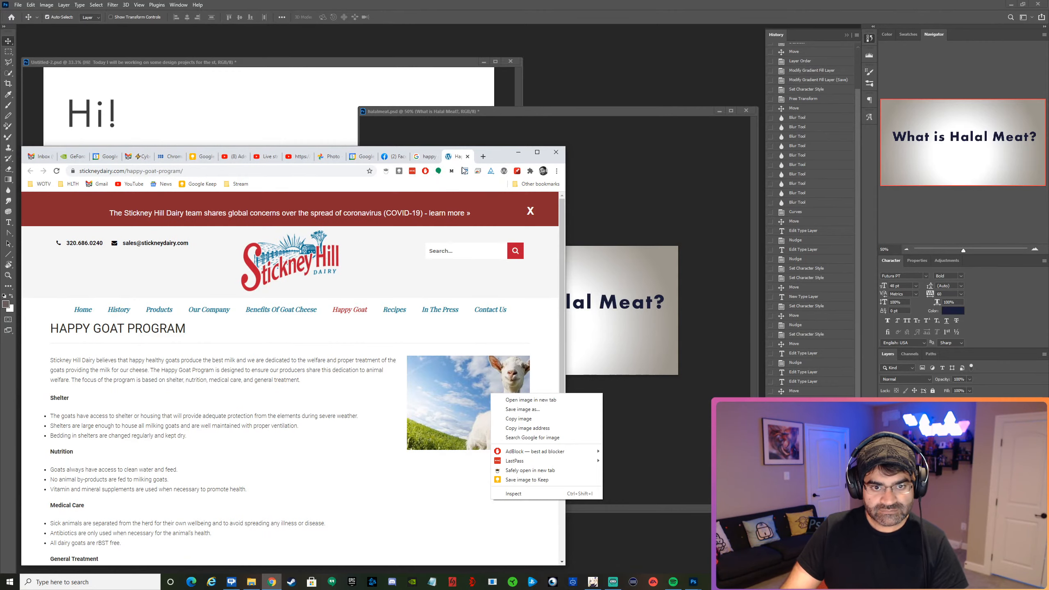
click(471, 158)
click(468, 157)
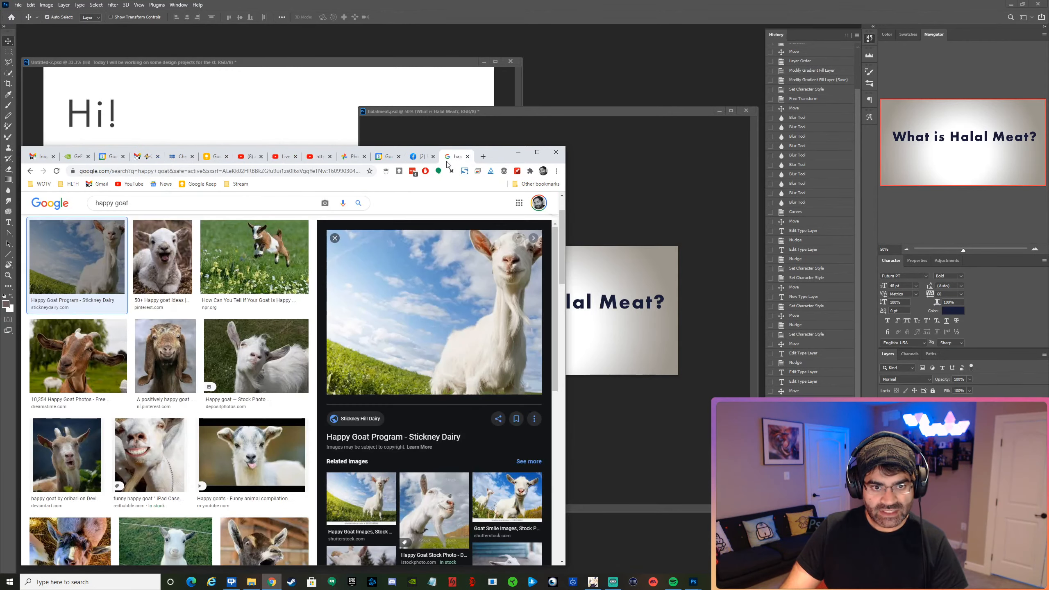
Open the previewed white goat image by itself in a new browser tab and copy it.
right_click(428, 302)
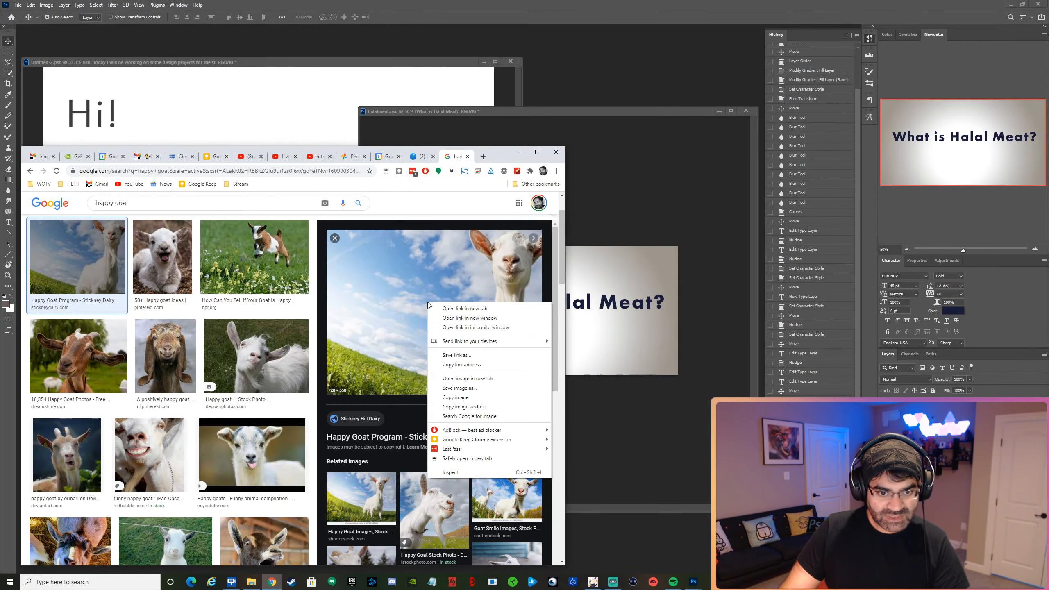
click(477, 378)
click(458, 158)
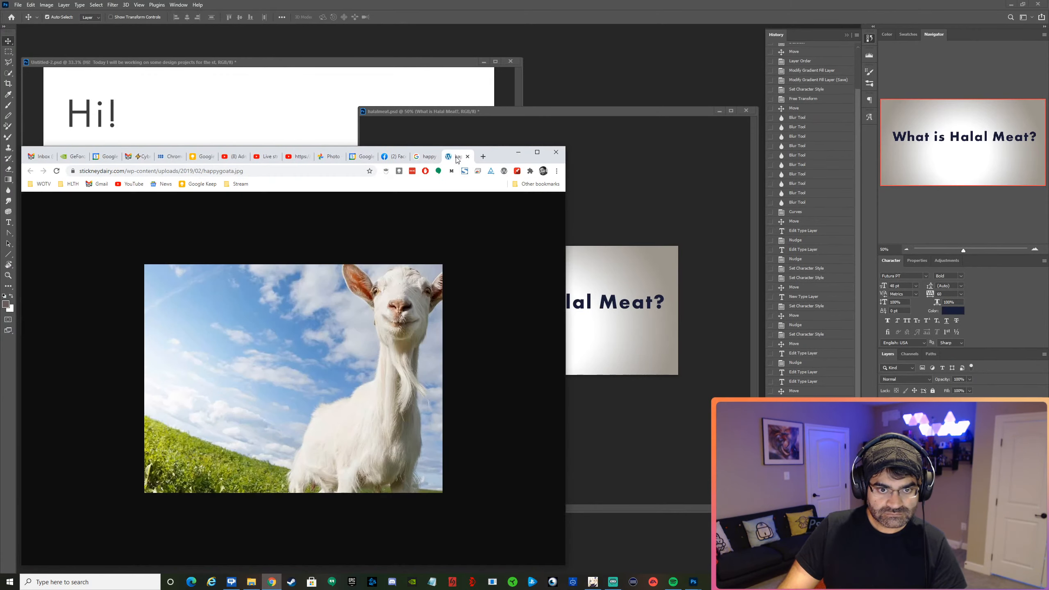
right_click(331, 325)
click(355, 350)
Return to Photoshop, paste the goat picture into halalmeat.psd, and place it in the canvas's lower-right corner.
click(644, 366)
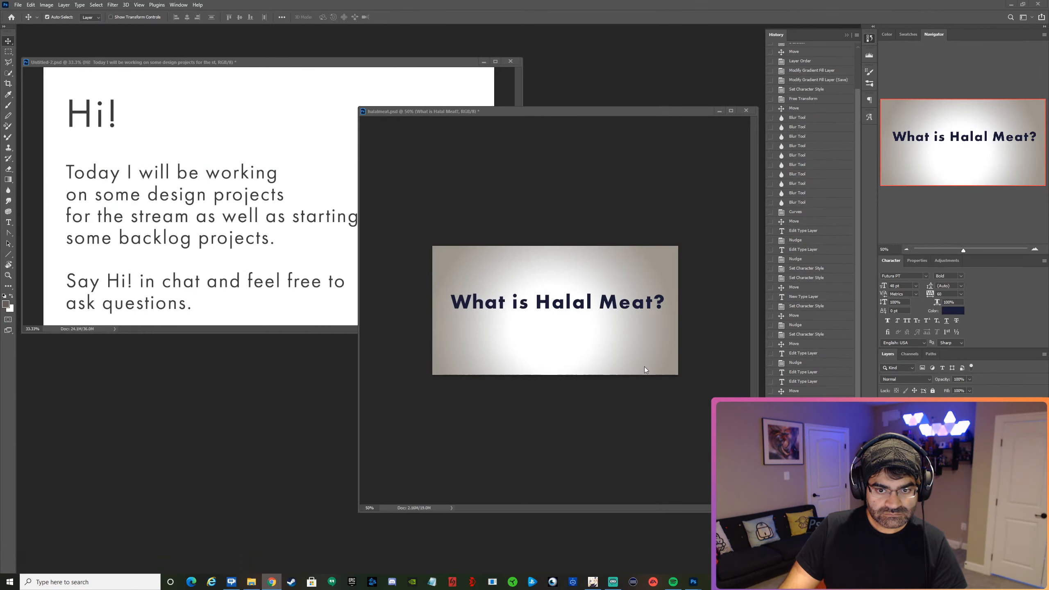
key(ctrl+v)
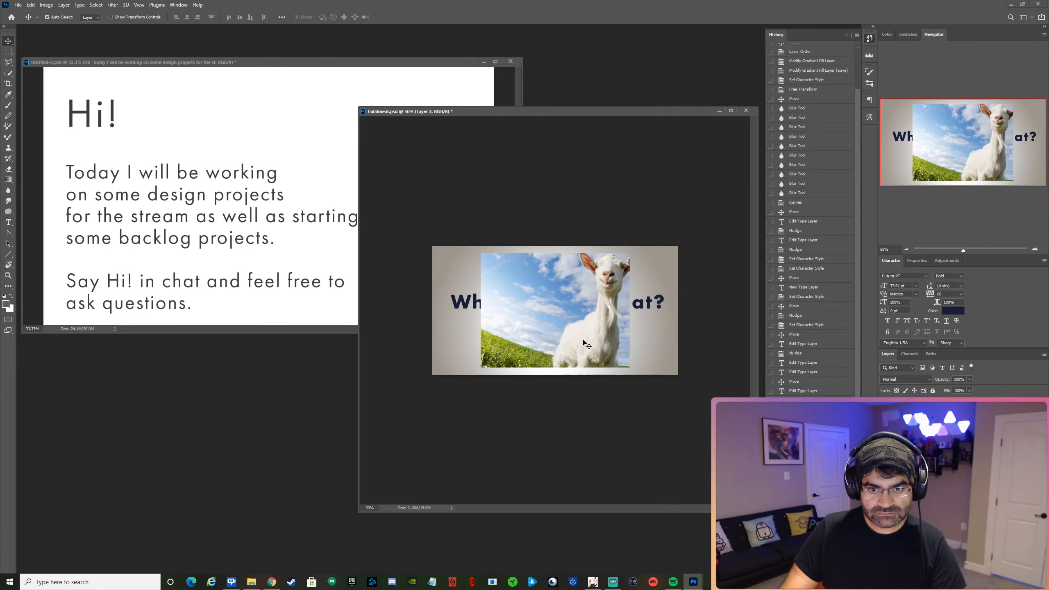
drag(587, 345, 628, 350)
drag(635, 351, 632, 349)
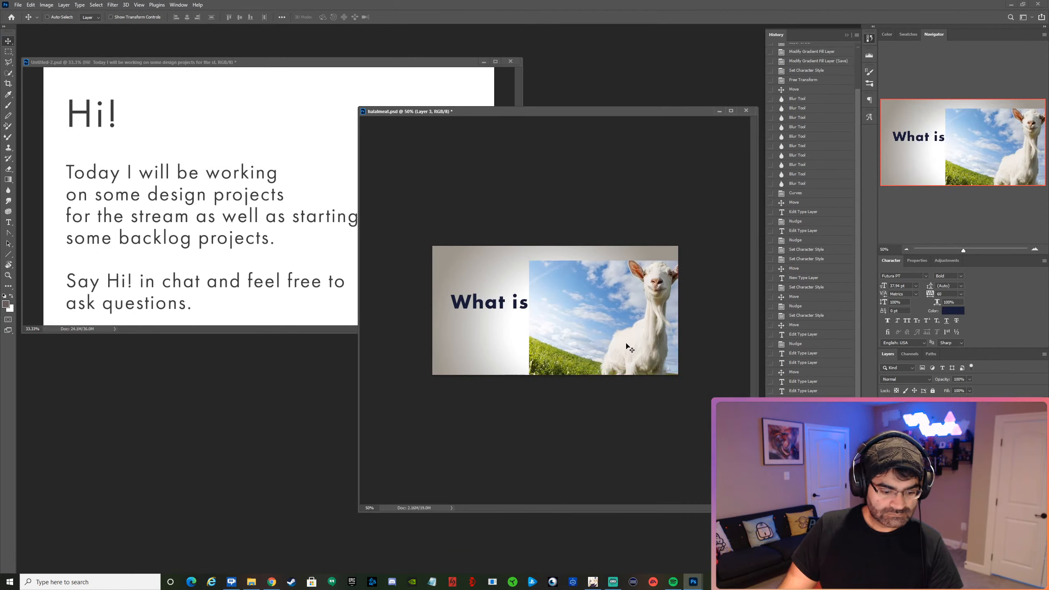
Scale the goat picture proportionally to about 113% from its lower-right corner so it fills the canvas height.
key(ctrl+t)
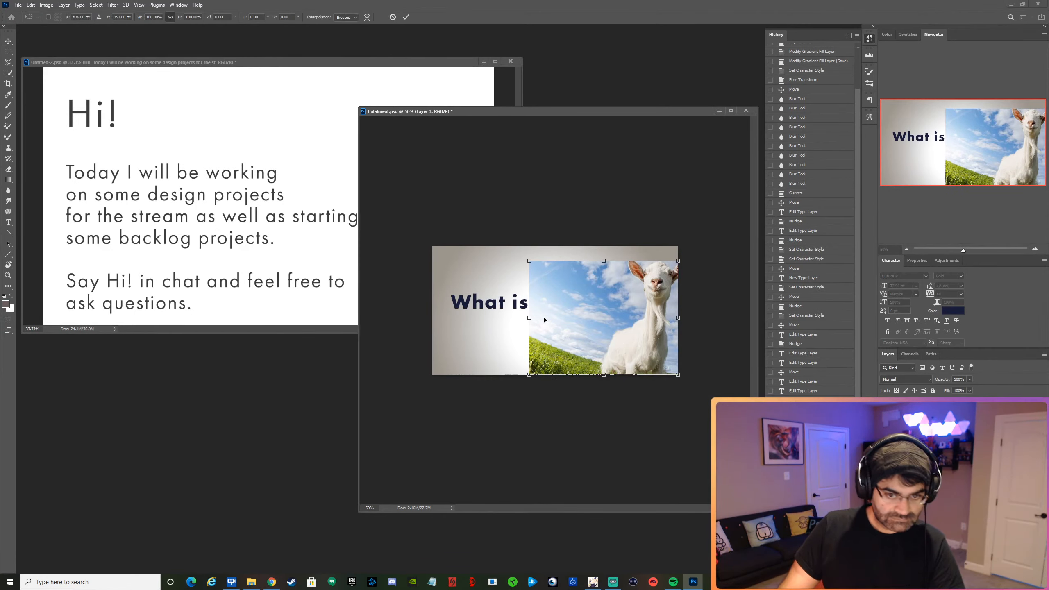
drag(530, 261, 516, 242)
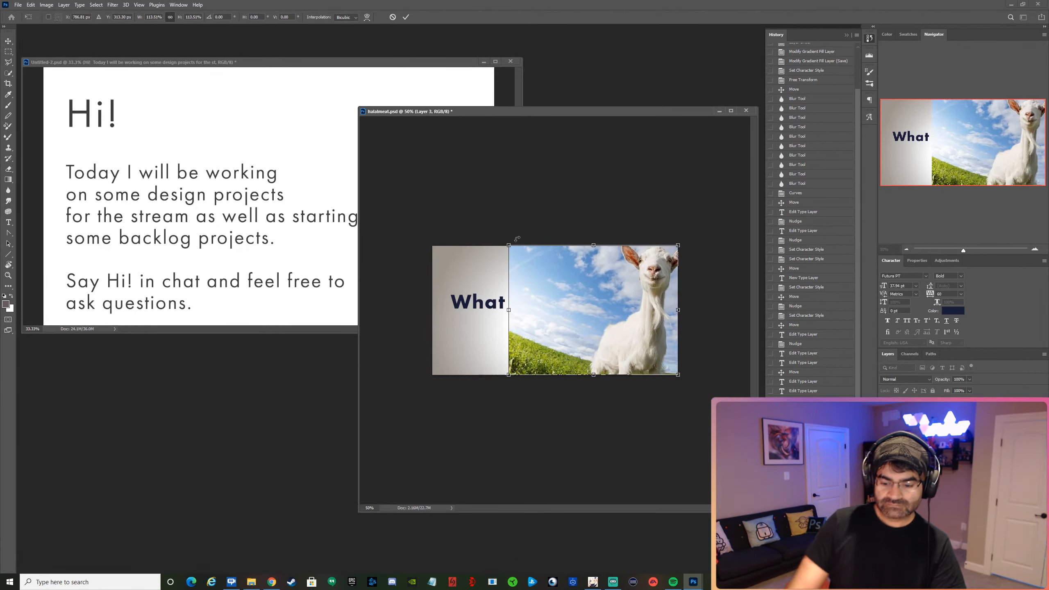
key(Return)
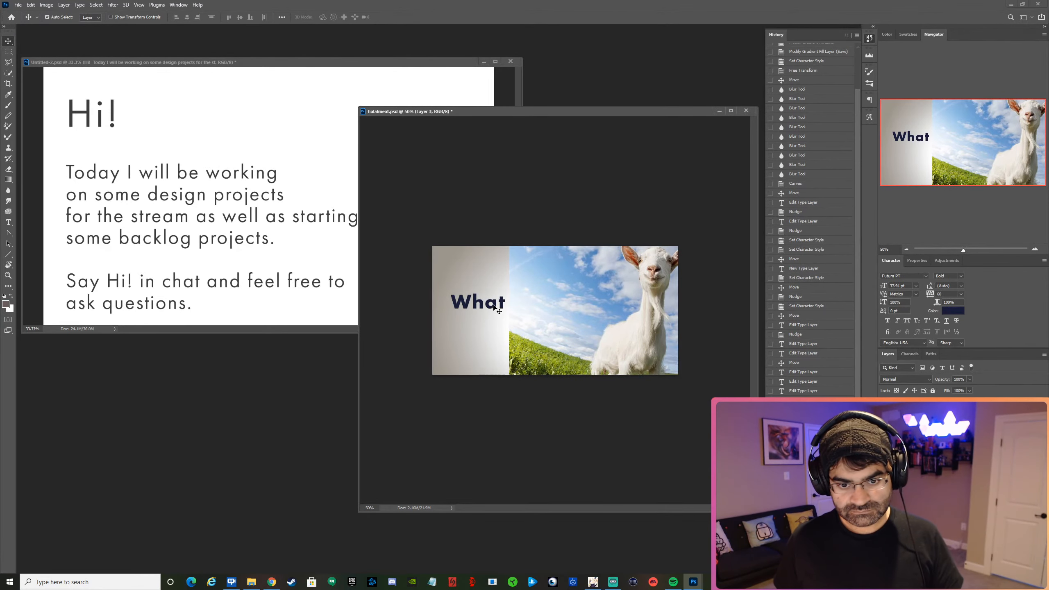
Bring the "What is Halal Meat?" heading in front of the goat picture and move it near the canvas's vertical middle.
mouse_move(493, 305)
mouse_down()
mouse_move(513, 301)
mouse_move(492, 299)
mouse_up()
key(ctrl+bracketright)
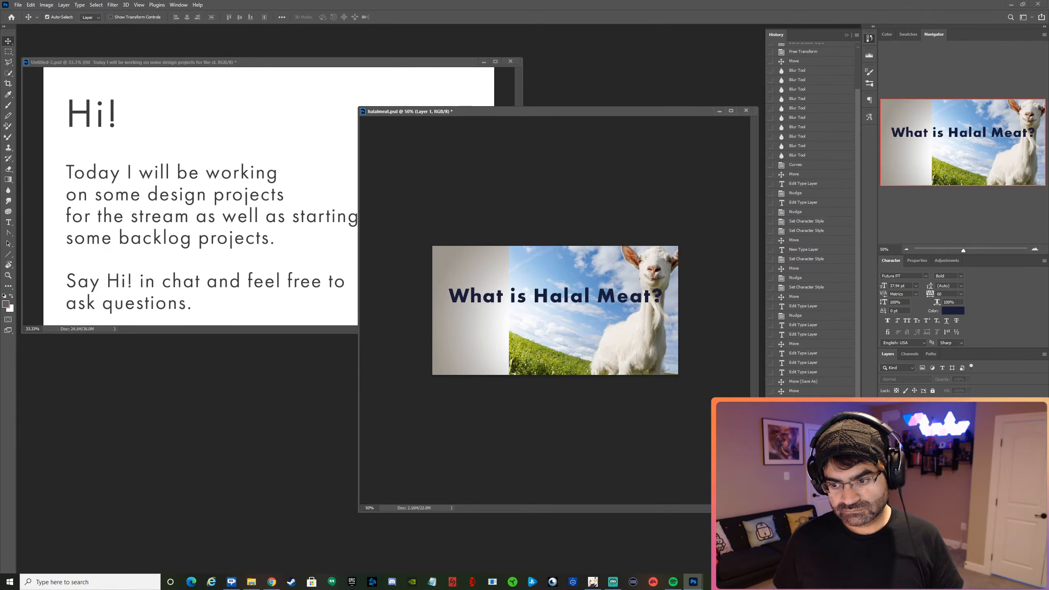
key(ctrl+e)
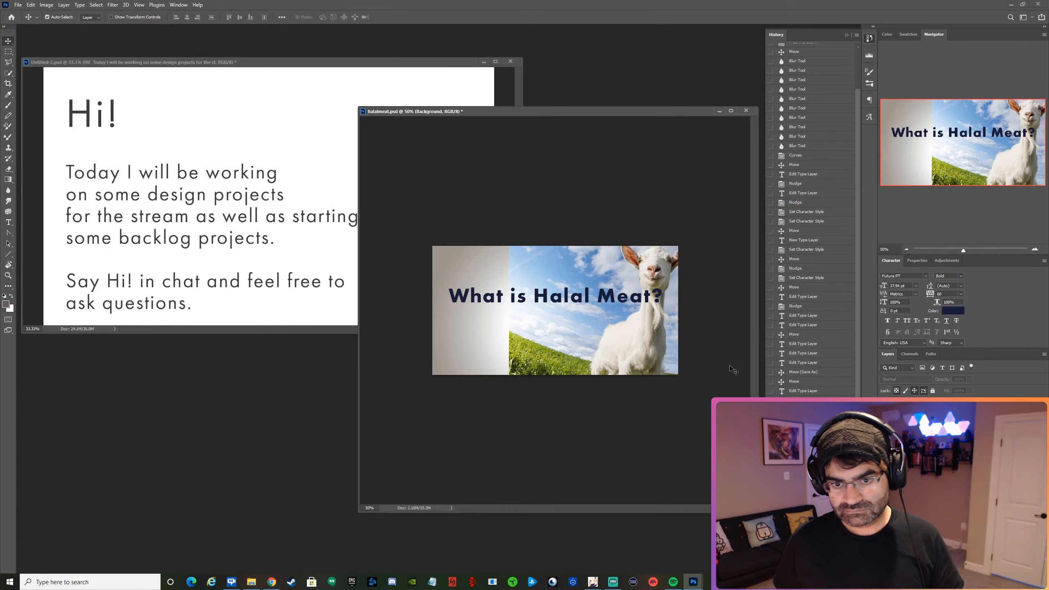
drag(591, 302, 592, 312)
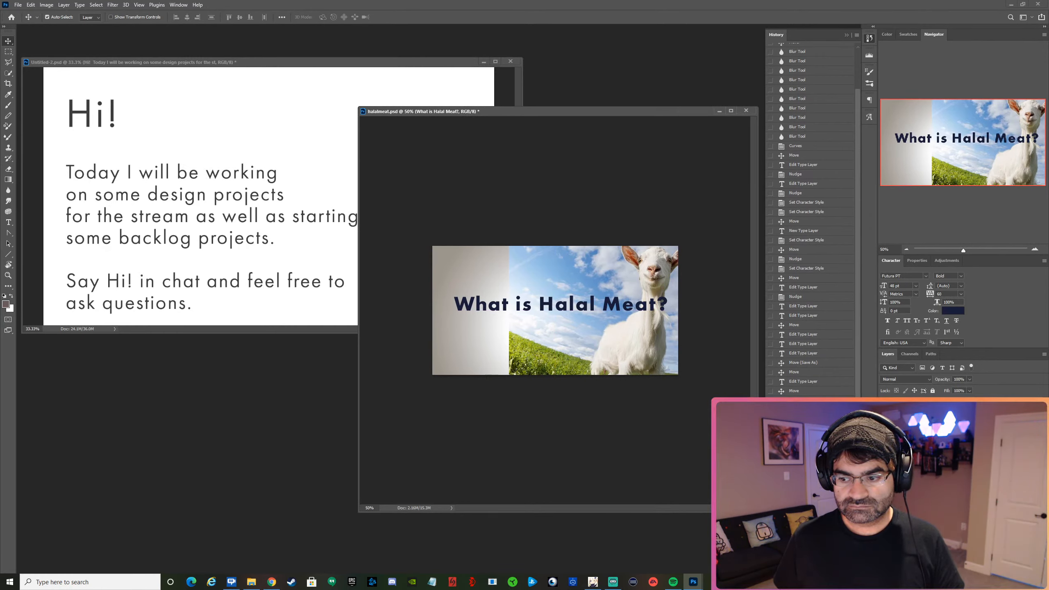
Set the gradient fill layer's style to Linear and bring it in front of the goat picture, behind the heading.
drag(473, 276, 474, 276)
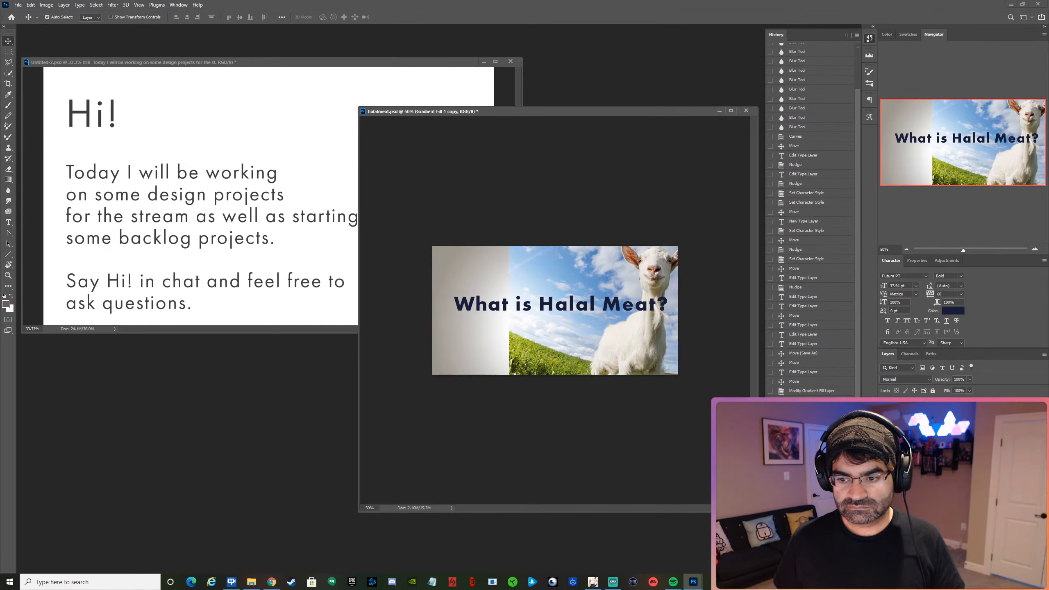
double_click(901, 438)
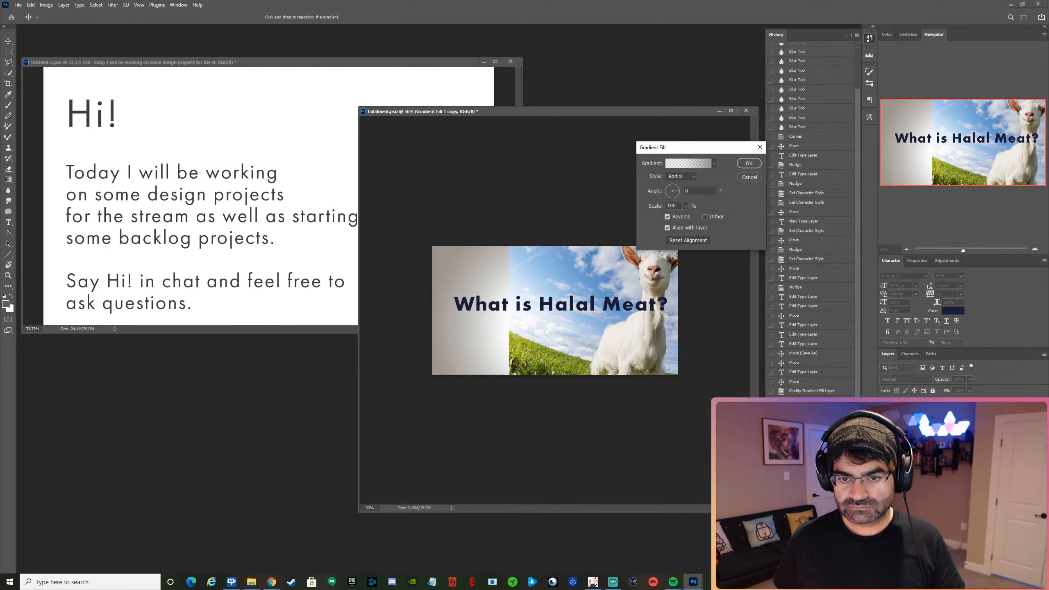
click(680, 178)
click(681, 186)
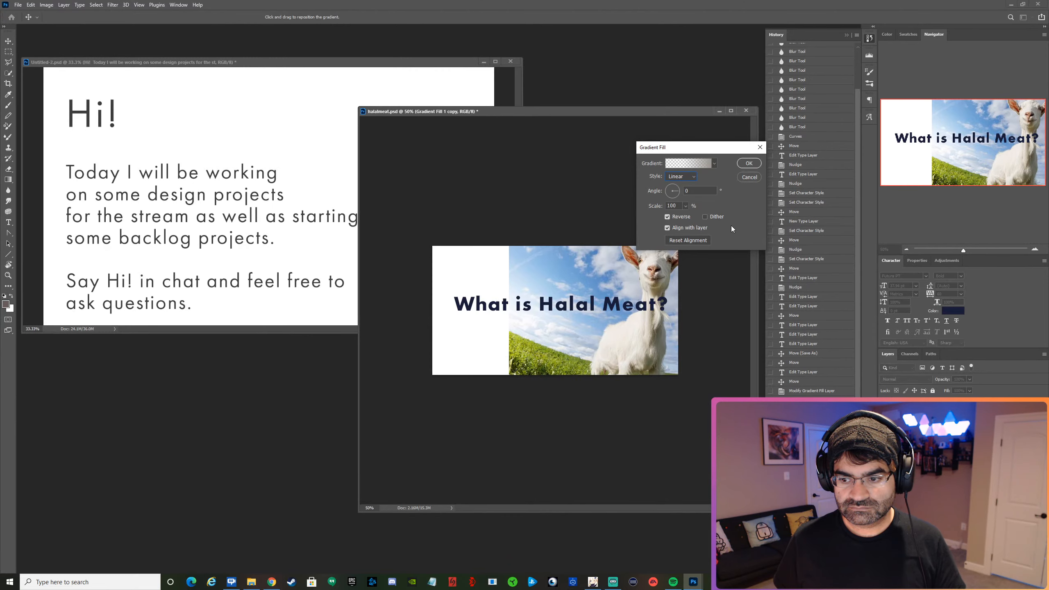
click(746, 163)
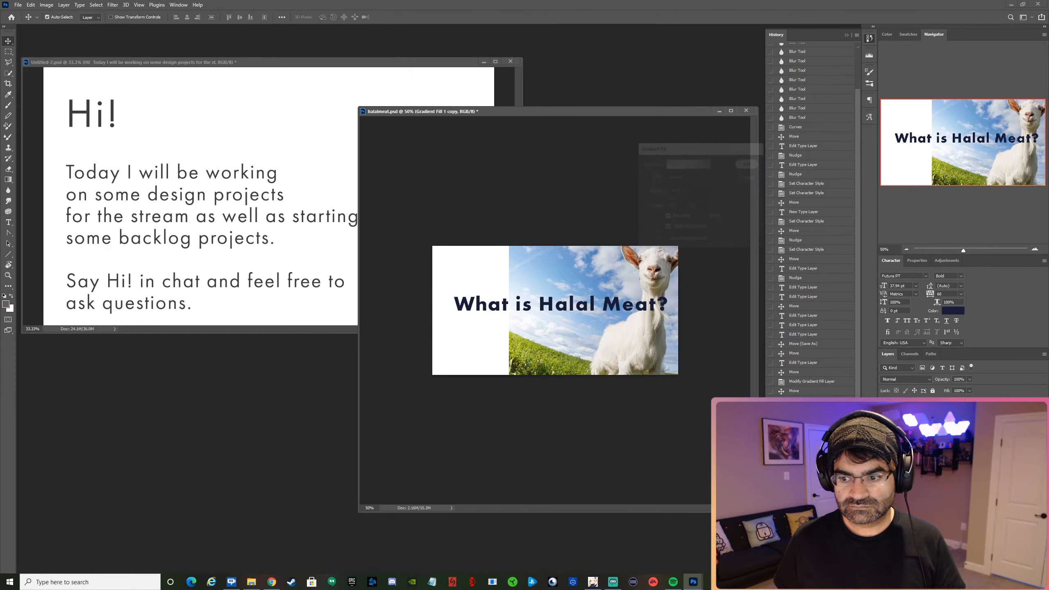
key(ctrl+v)
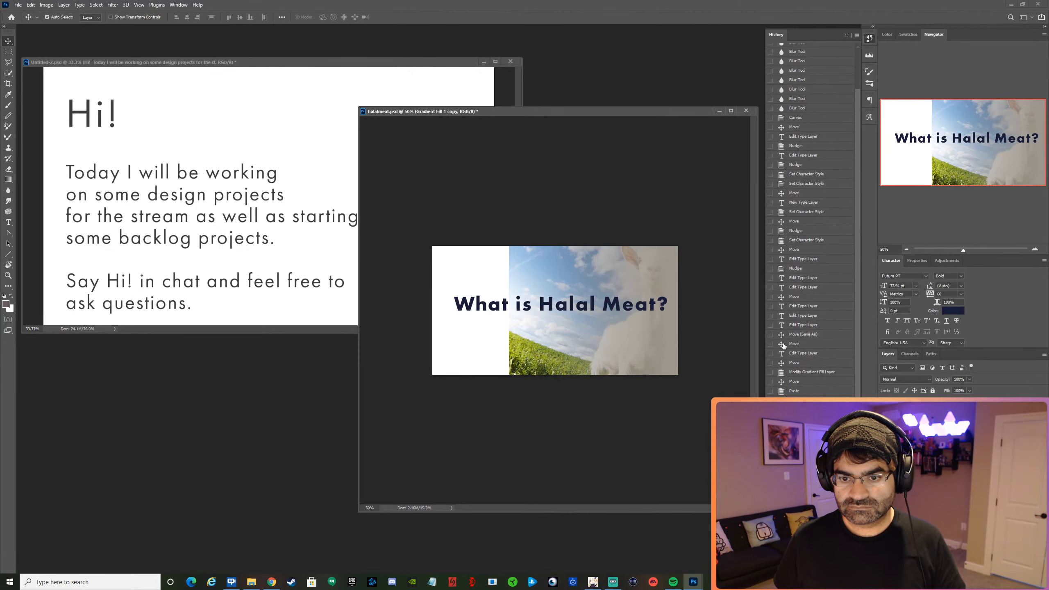
Recolor the gradient's 13% color stop to a medium blue.
double_click(902, 447)
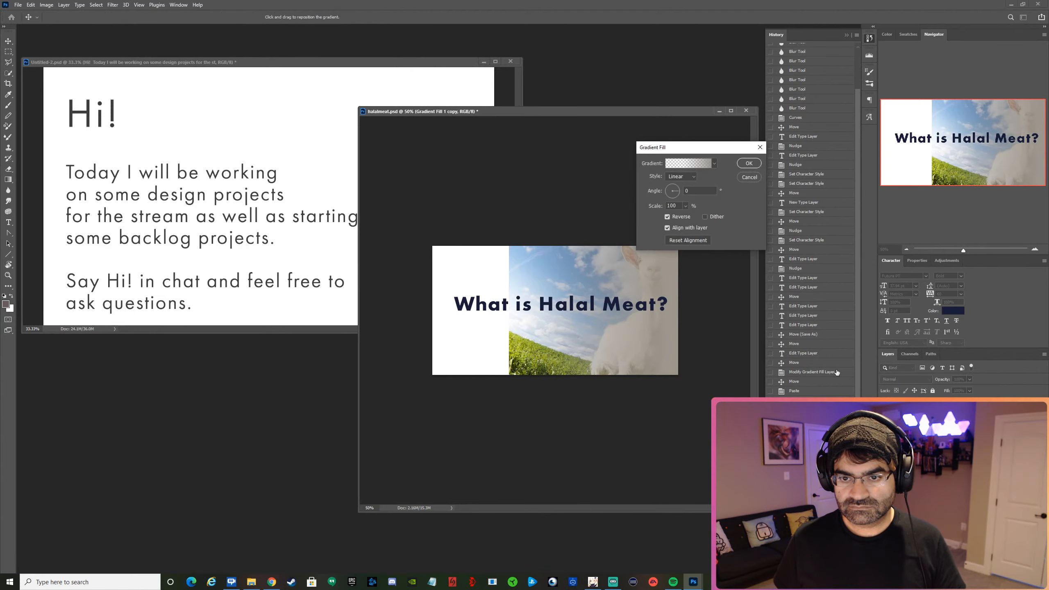
click(709, 163)
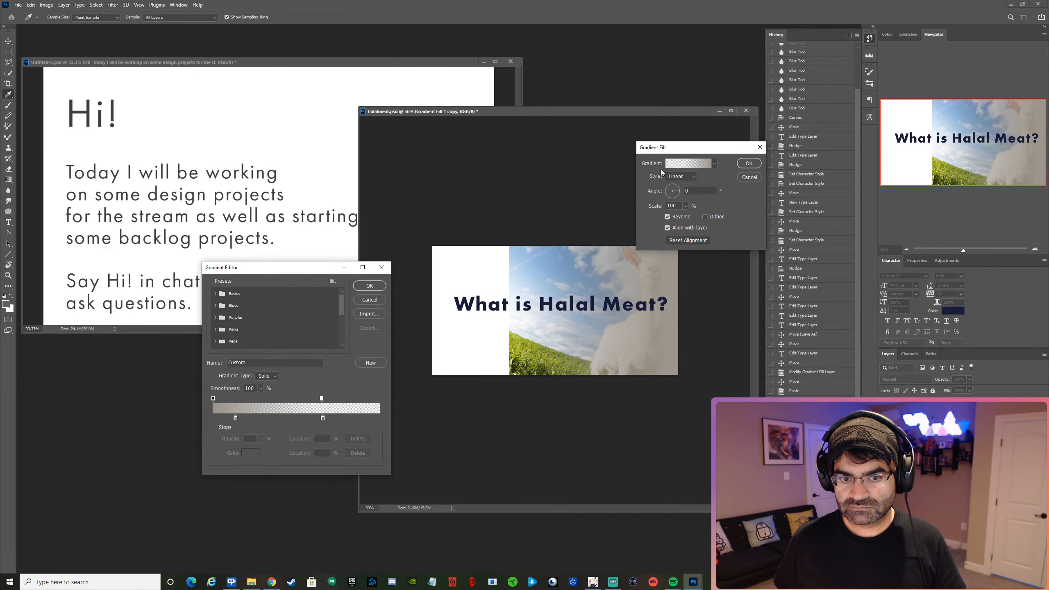
click(236, 418)
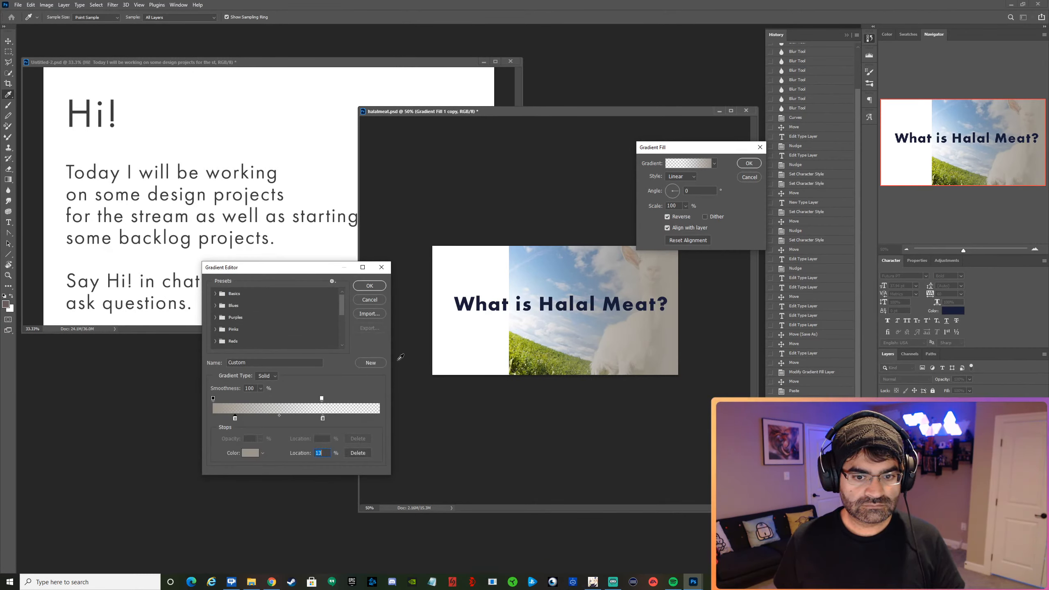
click(535, 354)
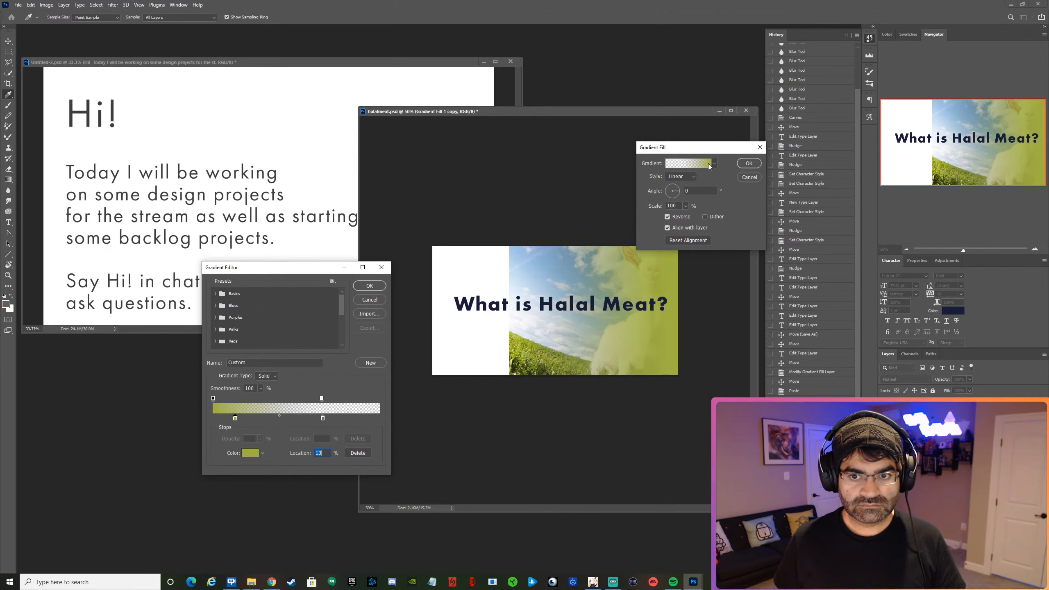
click(248, 456)
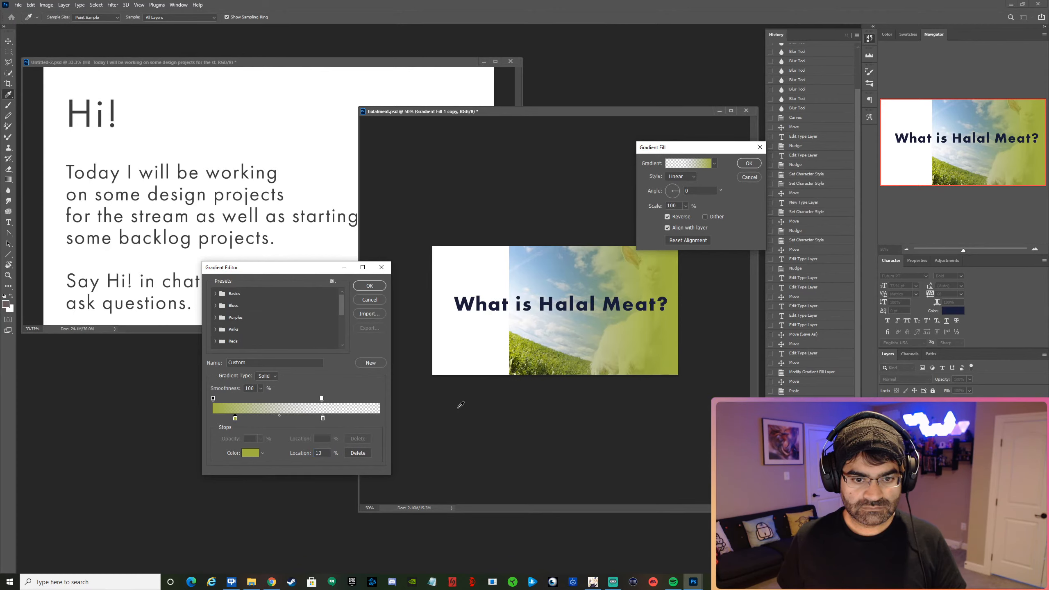
click(244, 451)
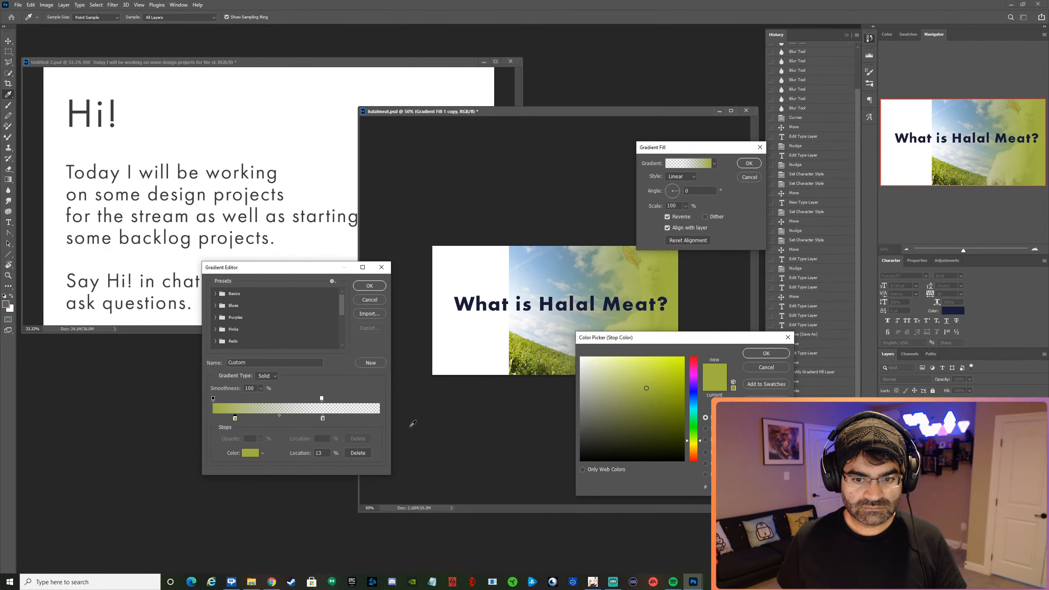
mouse_move(695, 397)
mouse_down()
mouse_move(695, 354)
mouse_move(657, 393)
mouse_move(695, 403)
mouse_up()
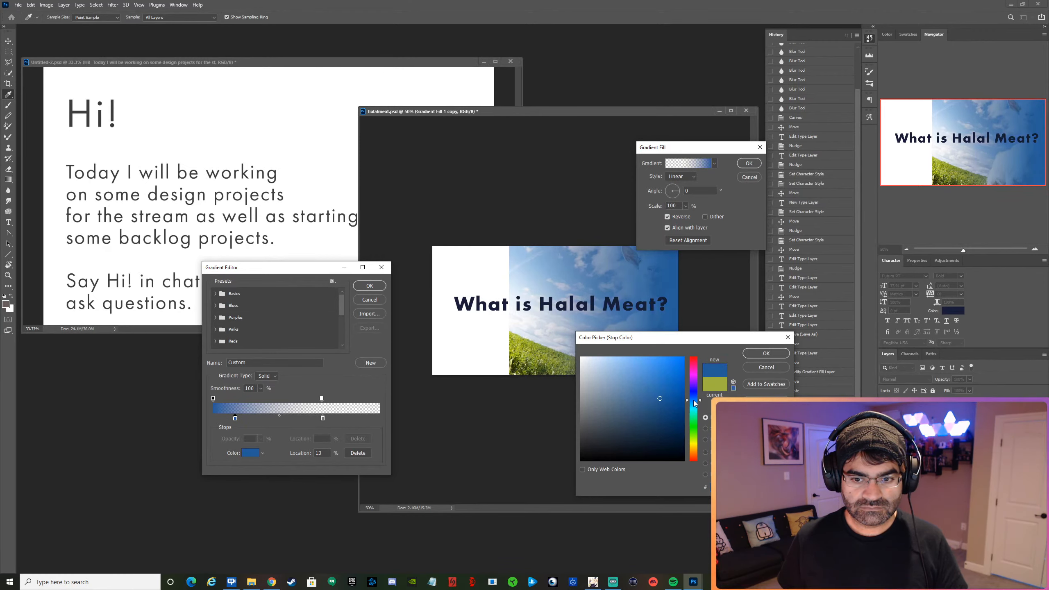
click(761, 354)
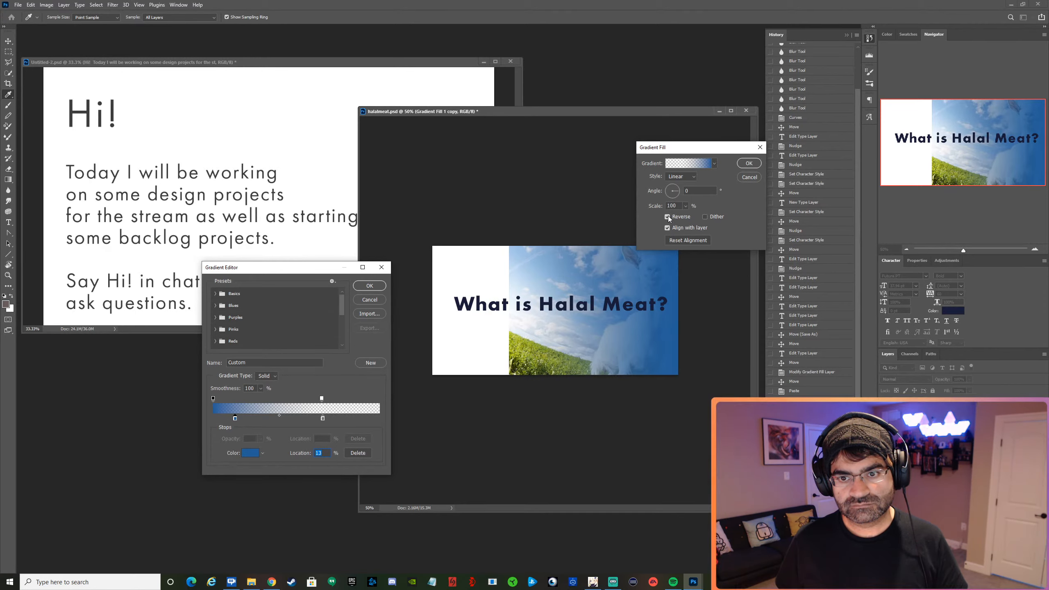
click(369, 286)
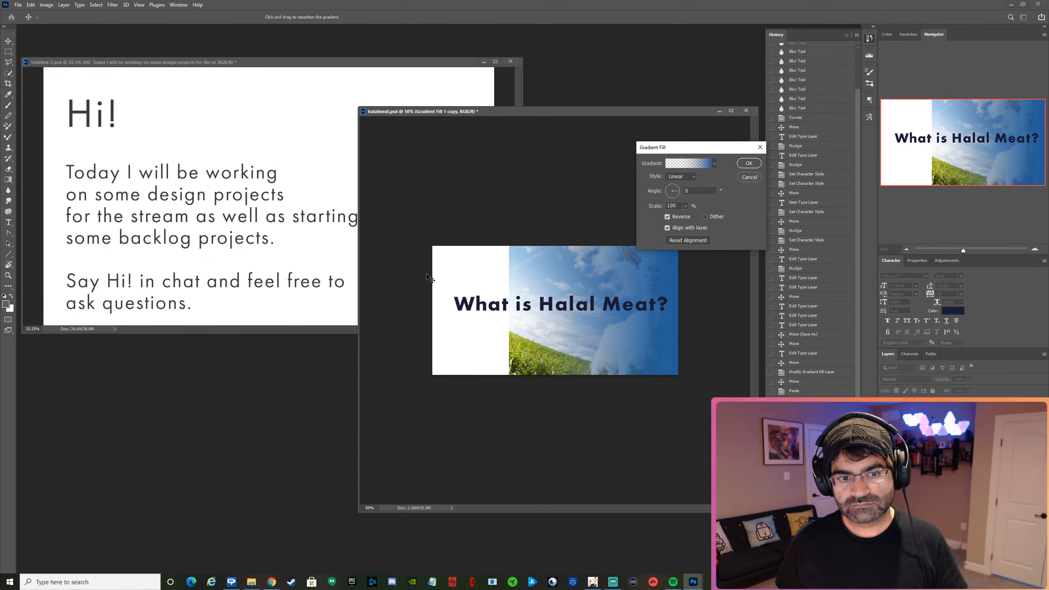
Turn off the gradient's Reverse option and shift the gradient rightward so solid blue covers the area beside the goat picture.
click(668, 217)
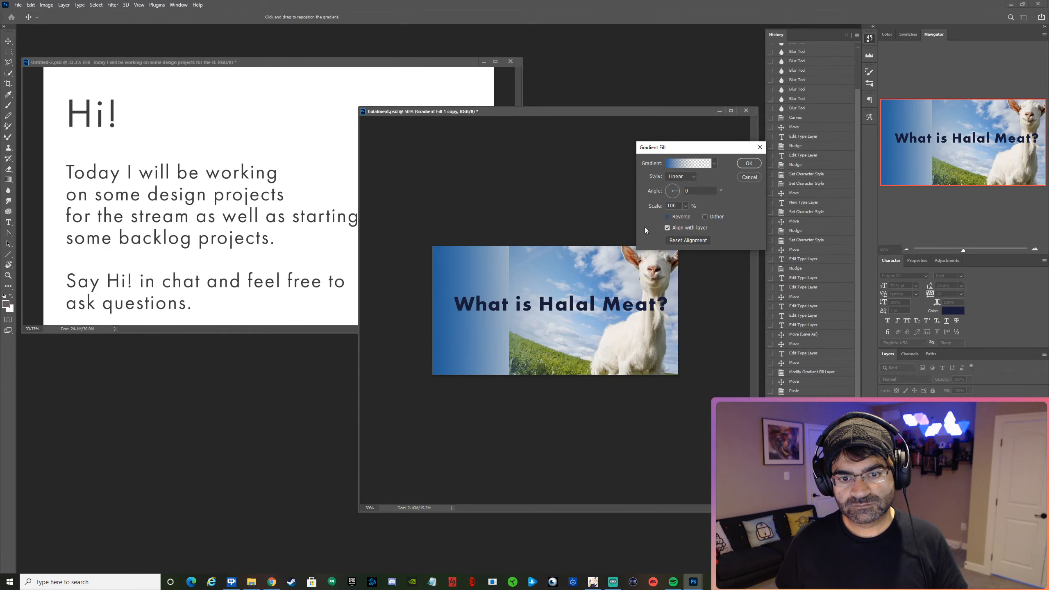
drag(451, 335, 541, 328)
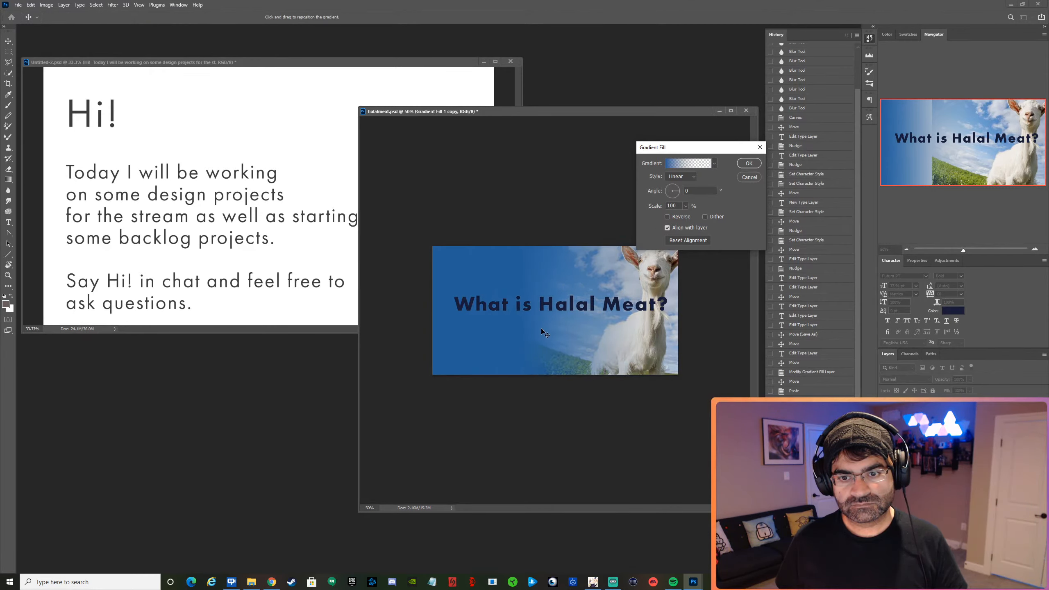
Shorten the gradient's fade by moving its transparent opacity stop to 39% with the second color stop beside it, and apply the fill.
click(688, 164)
click(323, 418)
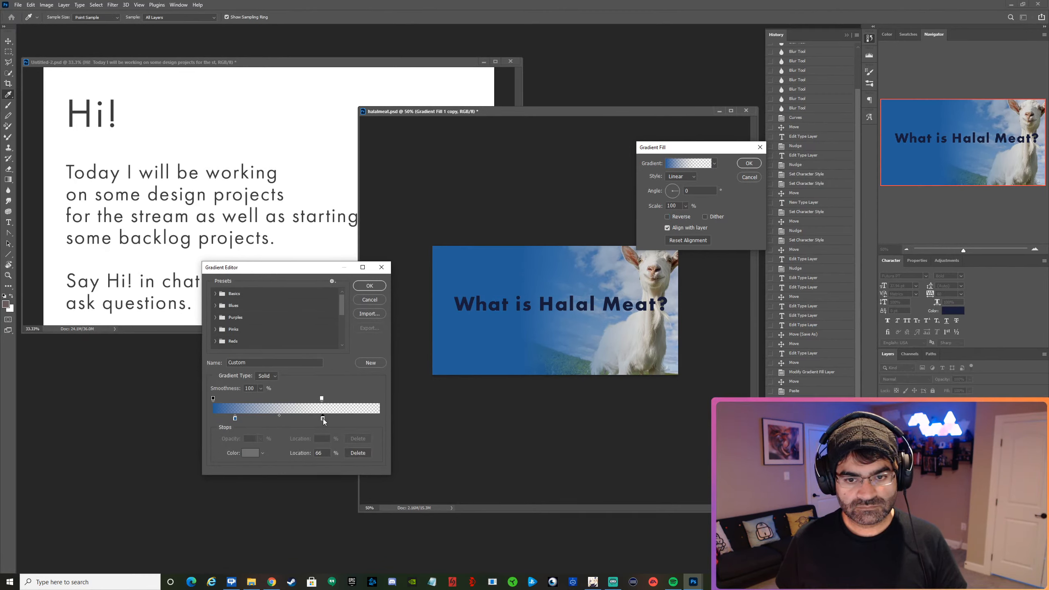
drag(298, 420, 277, 402)
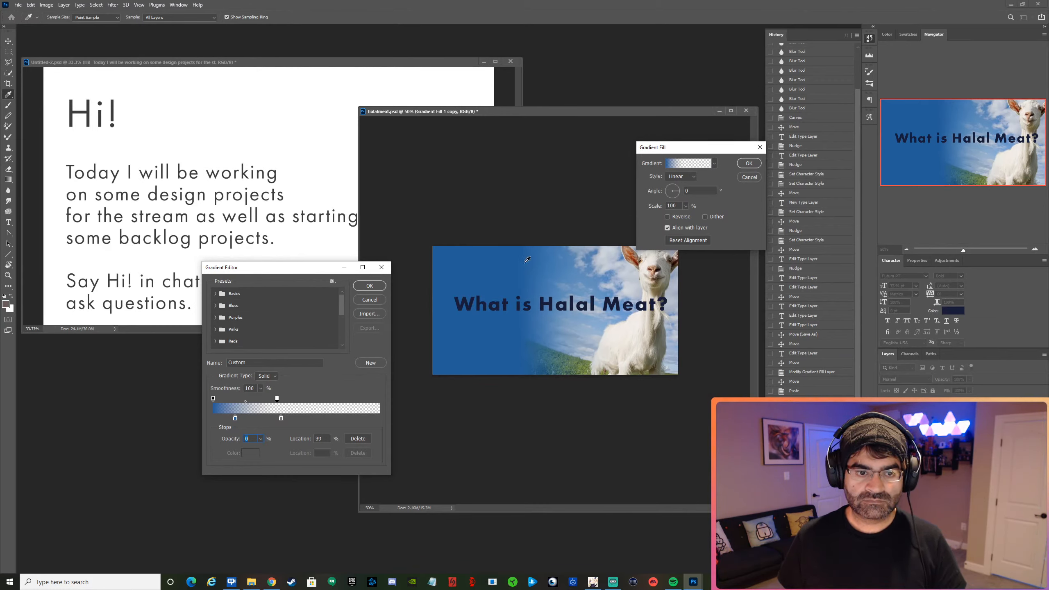
click(369, 285)
click(748, 163)
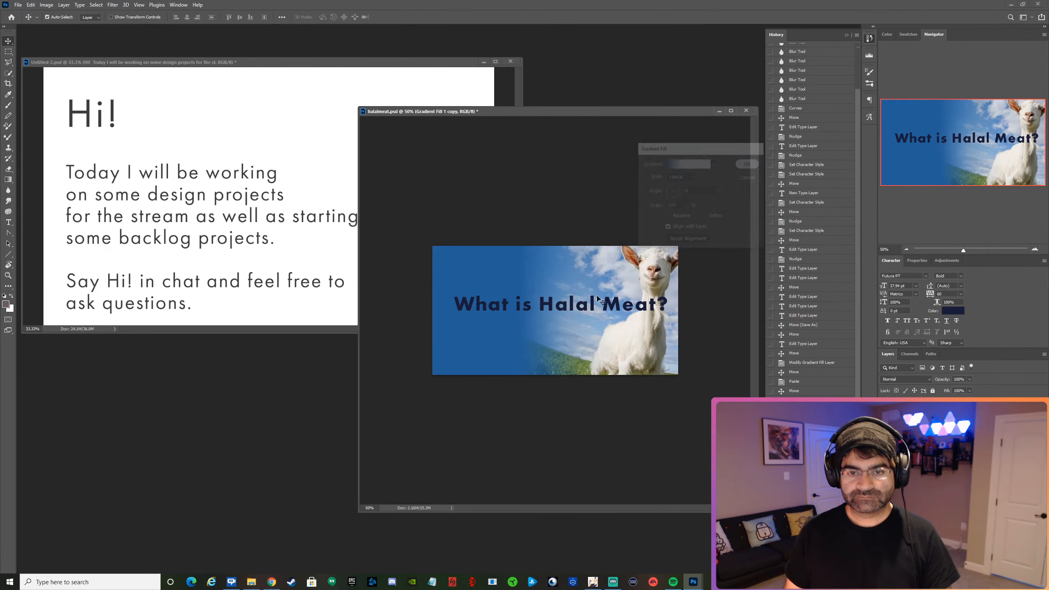
Break the heading into two lines after "What is" and make the second line lowercase, reading "halal meat?".
double_click(549, 303)
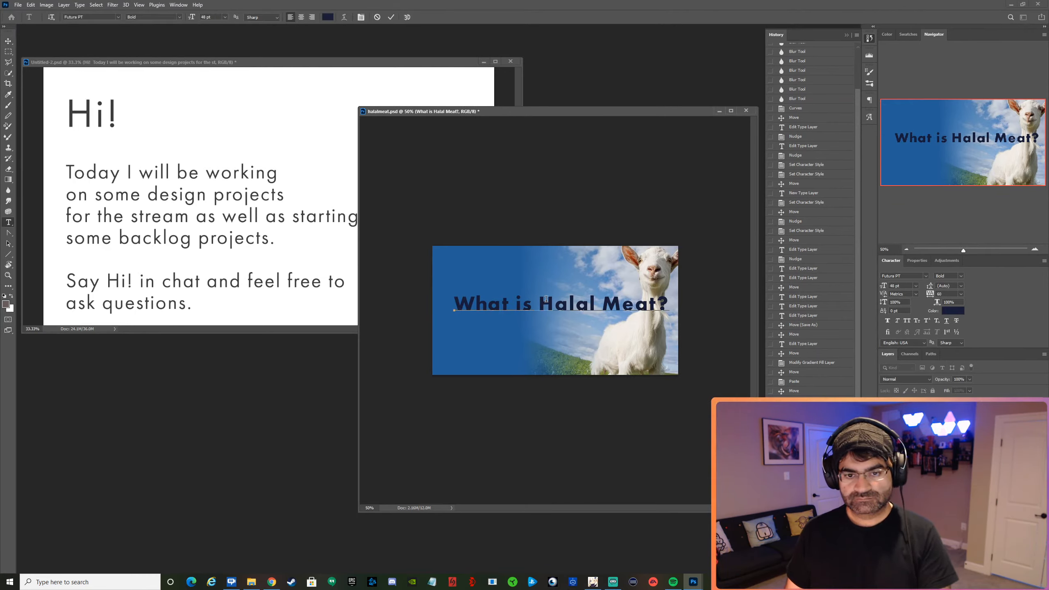
key(Return)
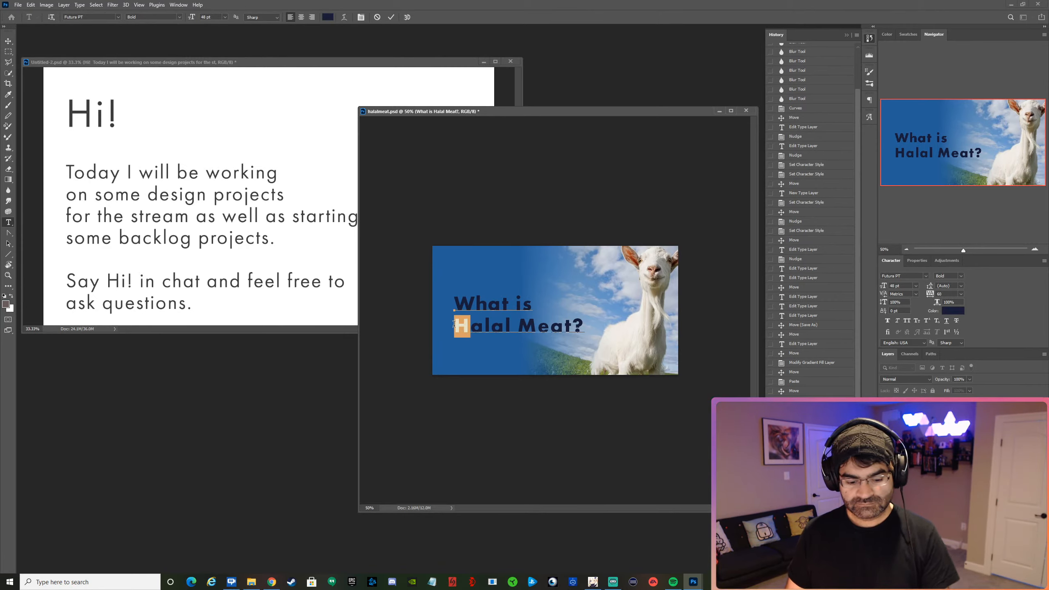
text(h)
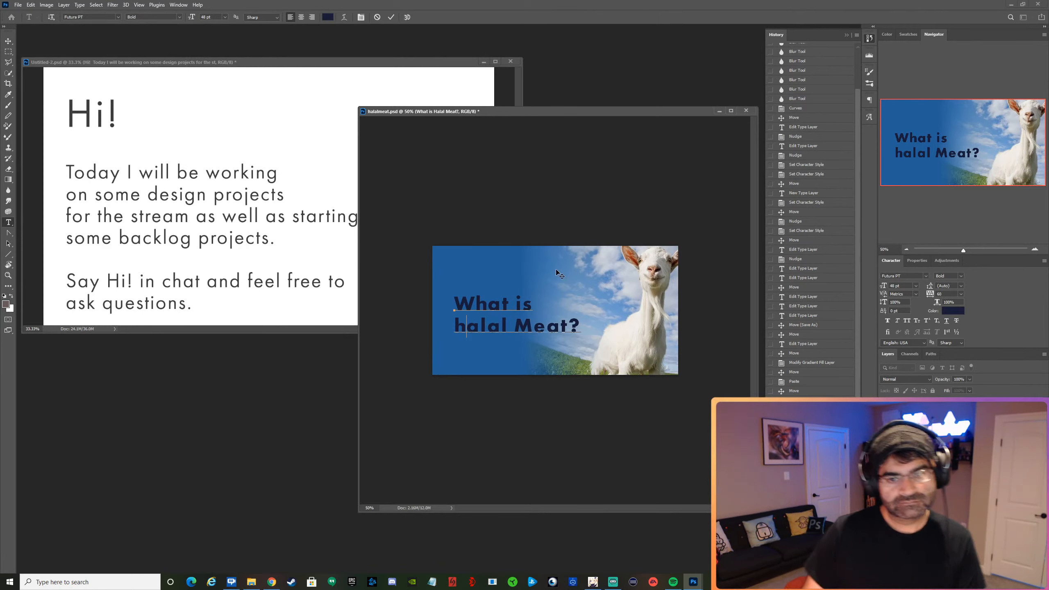
drag(534, 329, 519, 329)
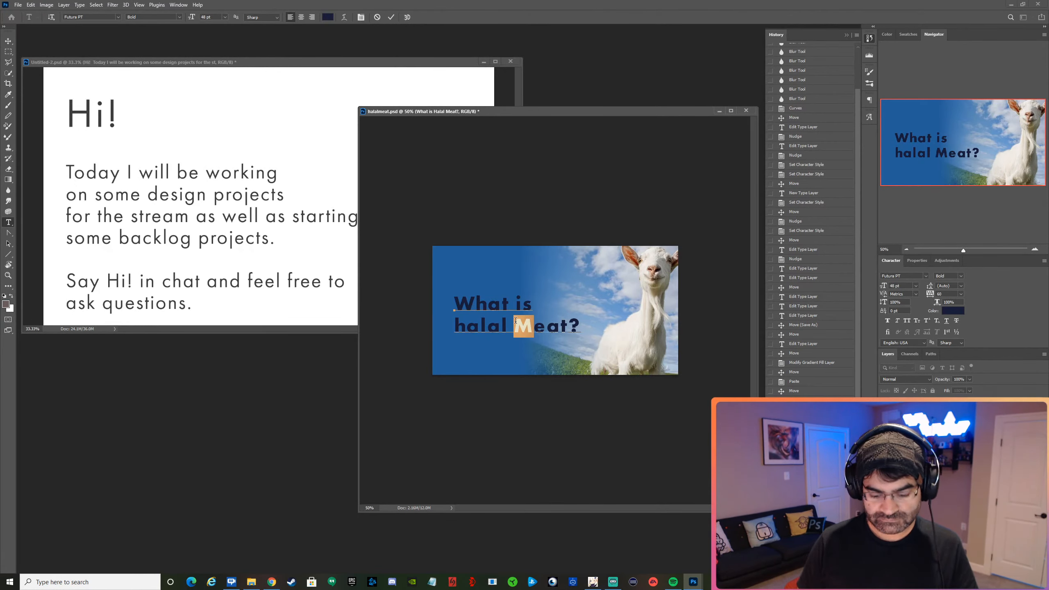
text(m)
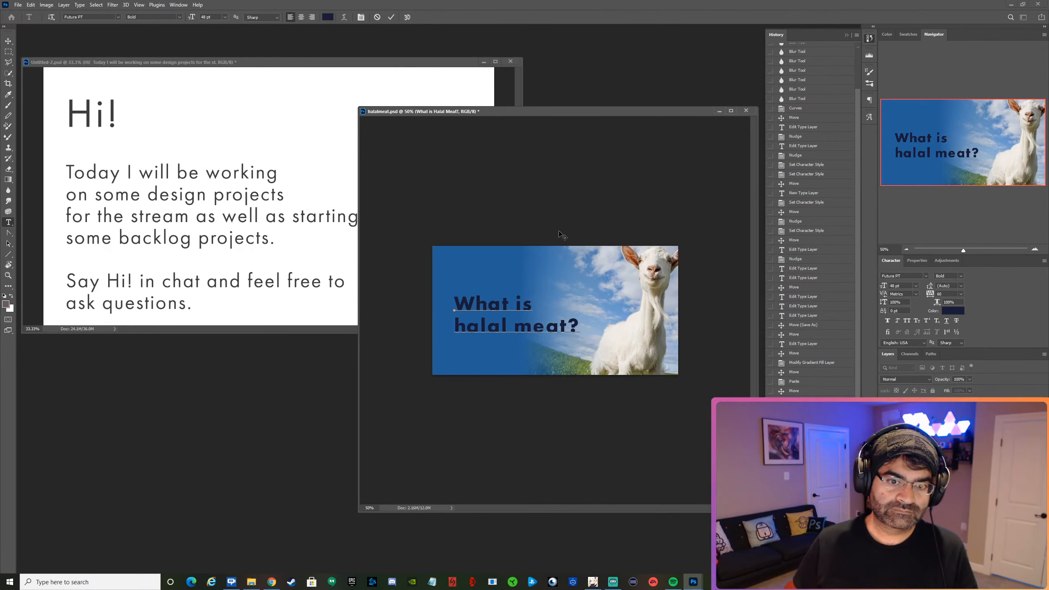
Recolor the whole heading to an off-white sampled from the goat's coat.
key(ctrl+a)
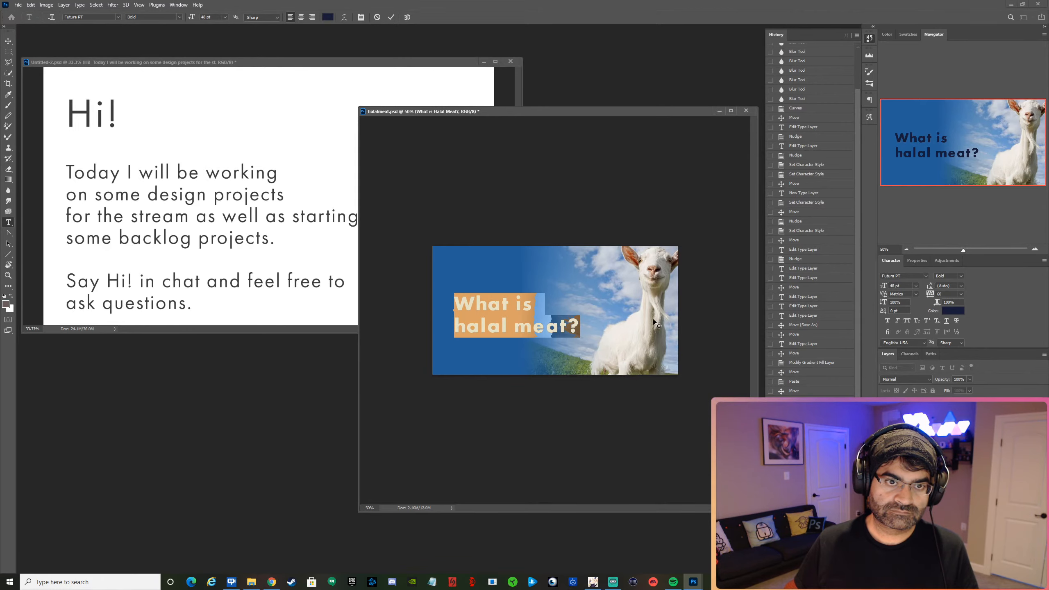
click(327, 17)
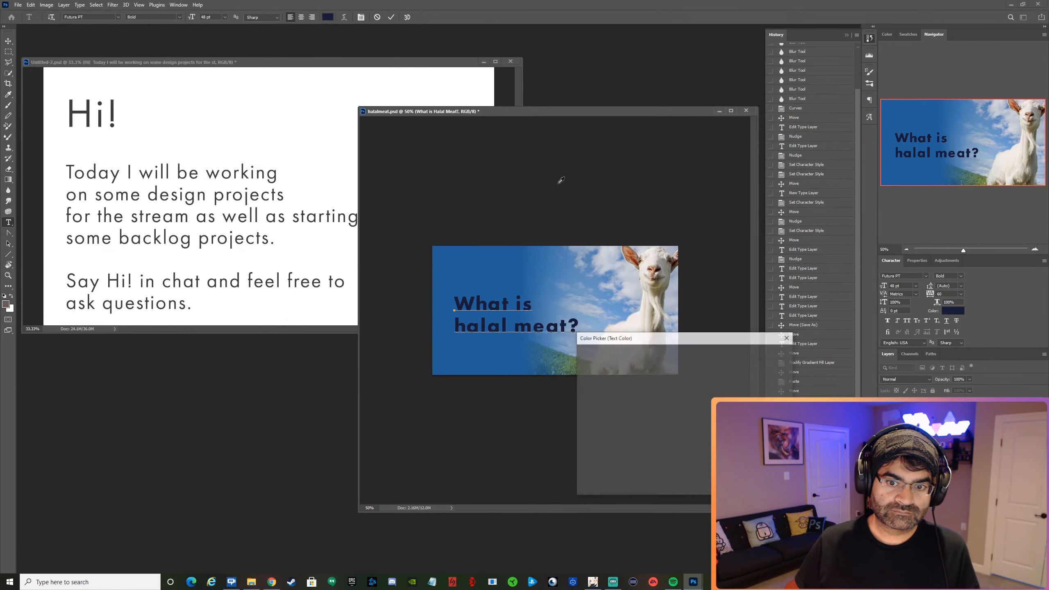
click(640, 321)
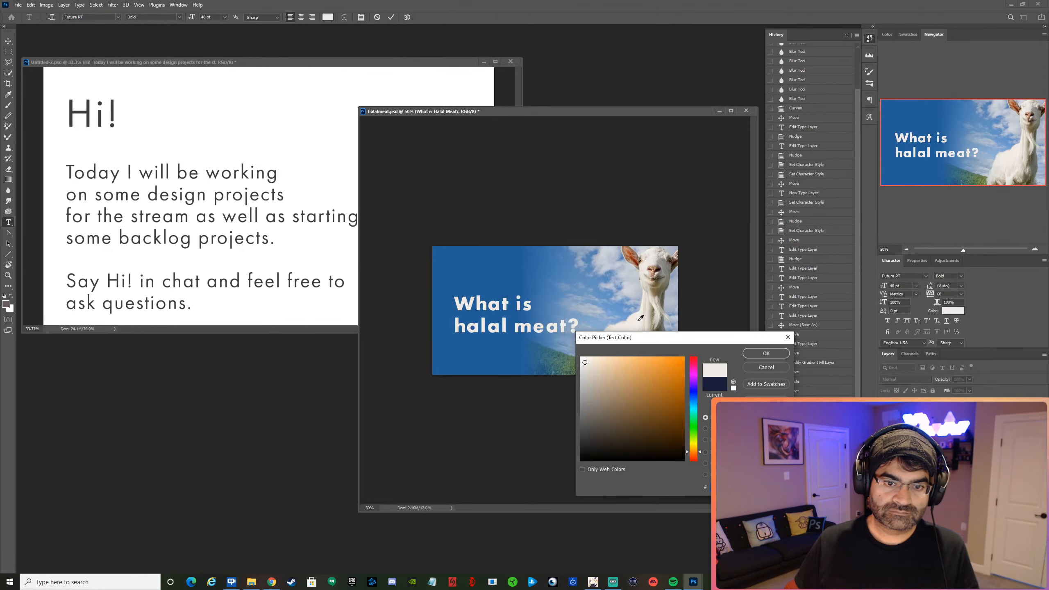
click(763, 354)
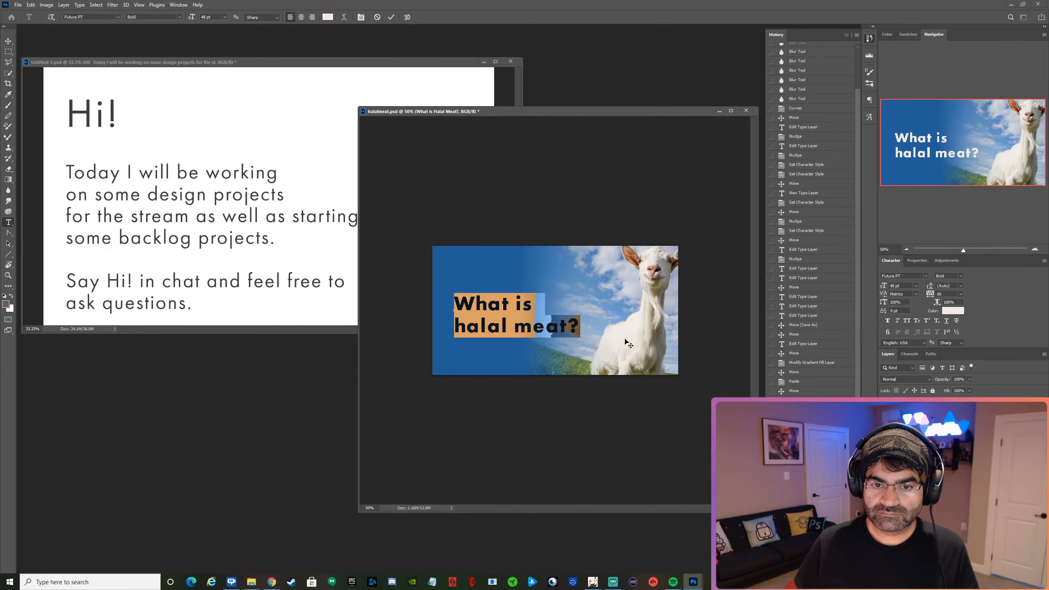
Set the whole heading's font style to Bold Oblique and commit the text edit.
click(461, 307)
key(ctrl+a)
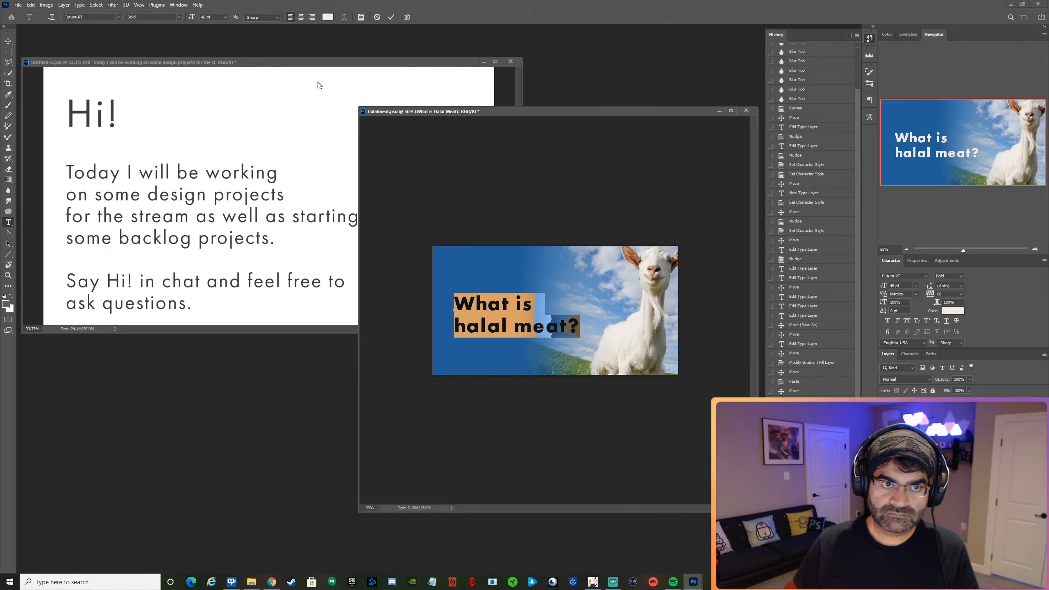
click(179, 17)
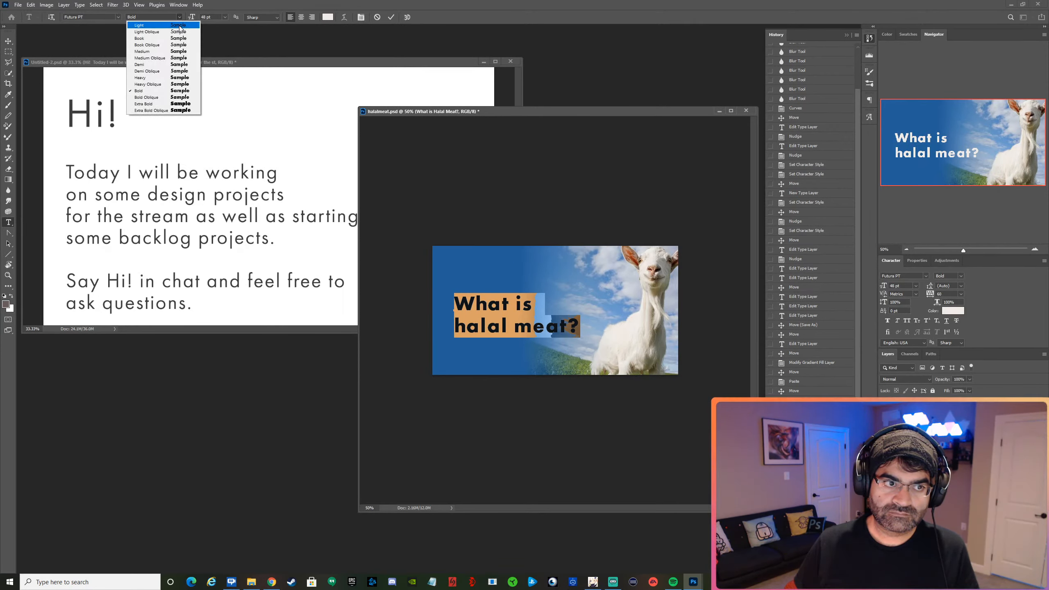
click(161, 98)
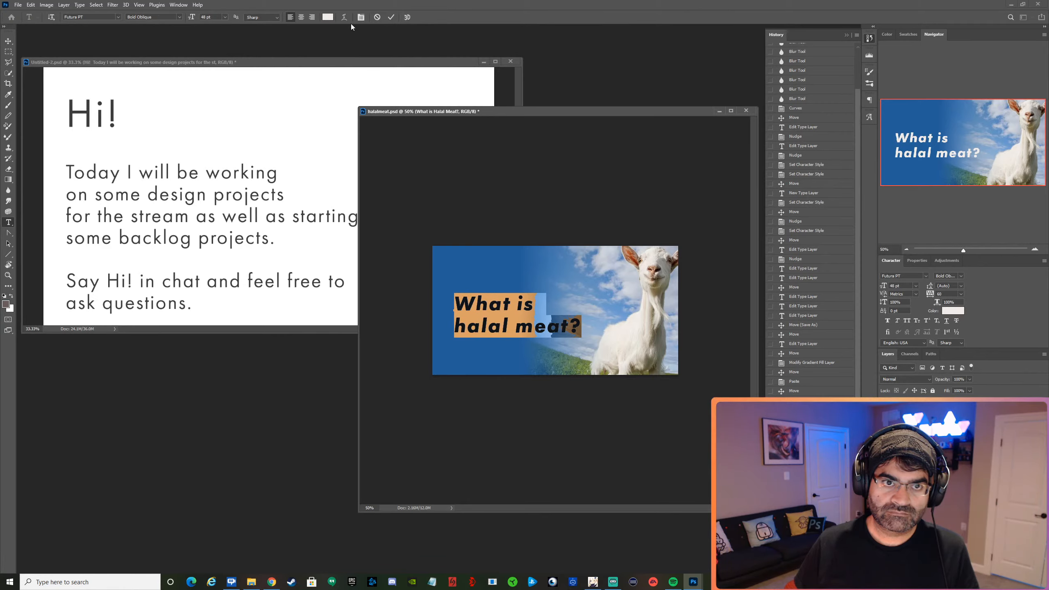
click(390, 17)
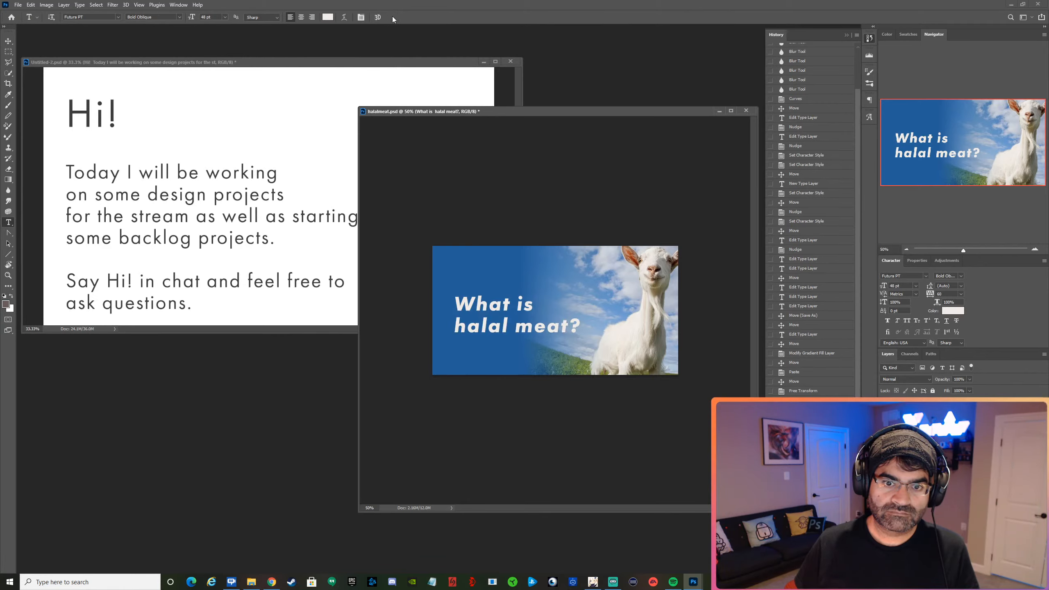
Move the "What is halal meat?" heading up and slightly left, toward the upper-left corner of the graphic.
click(10, 41)
drag(496, 305, 488, 271)
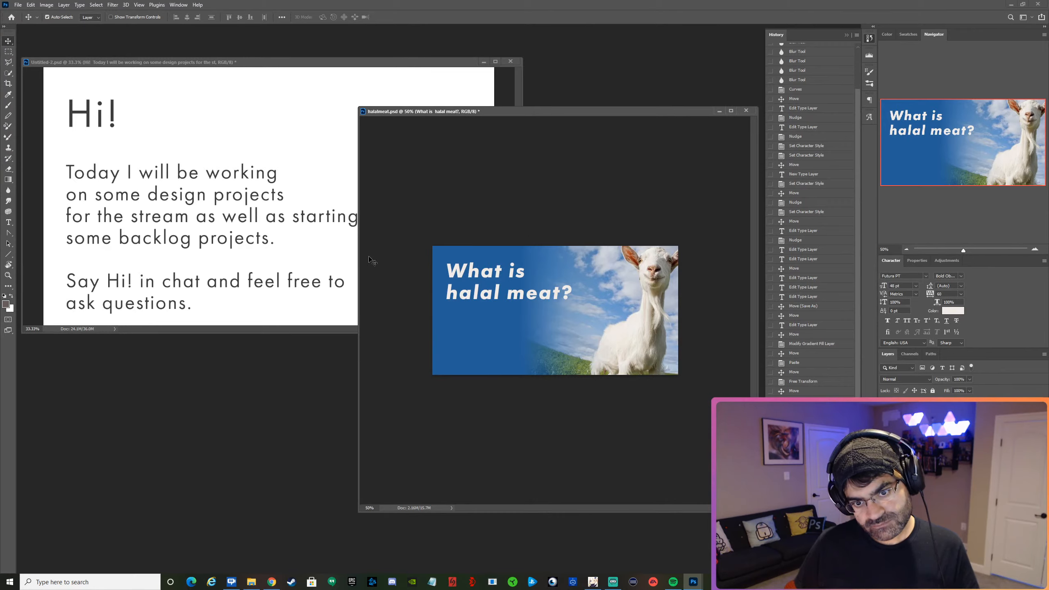
key(t)
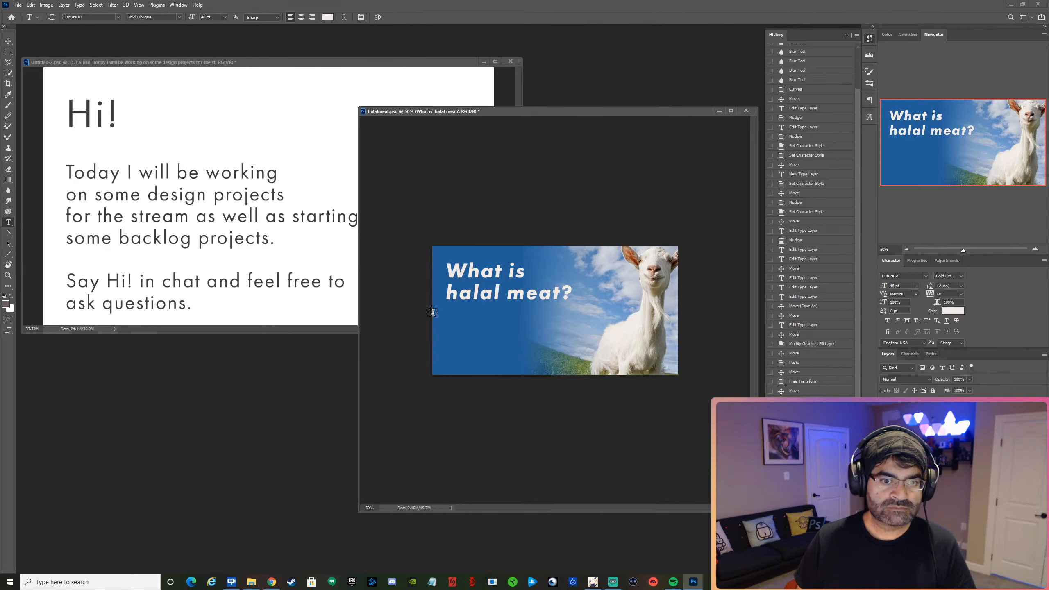
click(454, 318)
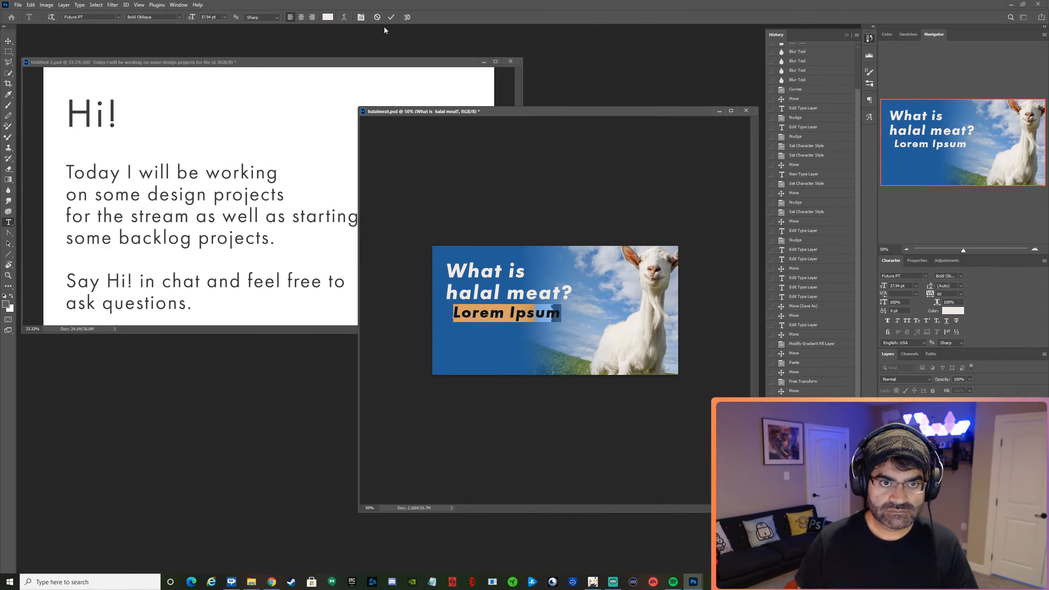
click(377, 17)
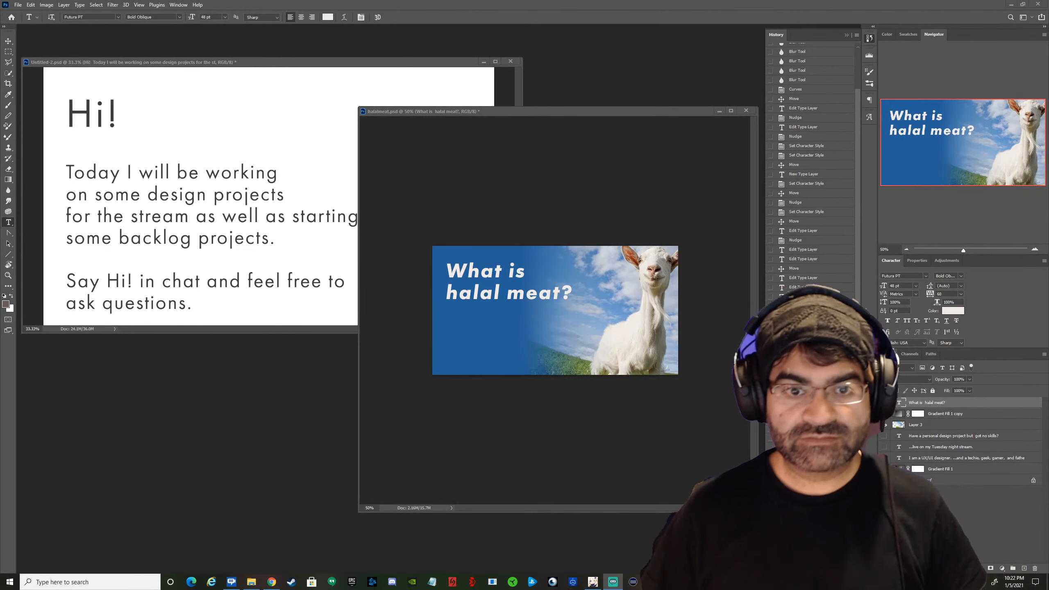
Set the whole heading's font style to Demi Oblique and shift the heading slightly down.
triple_click(501, 295)
key(ctrl+a)
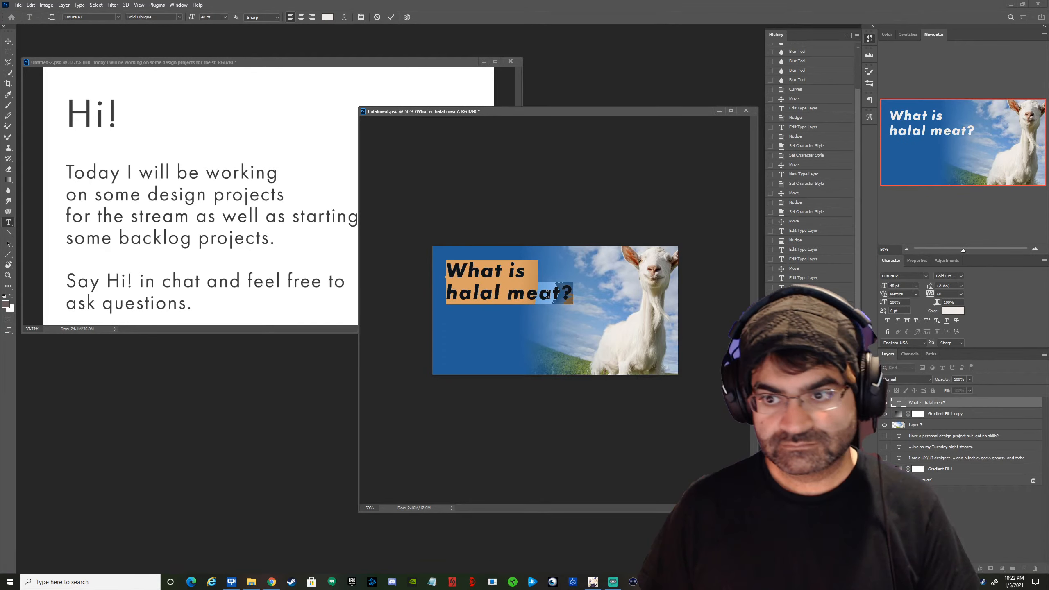
click(962, 276)
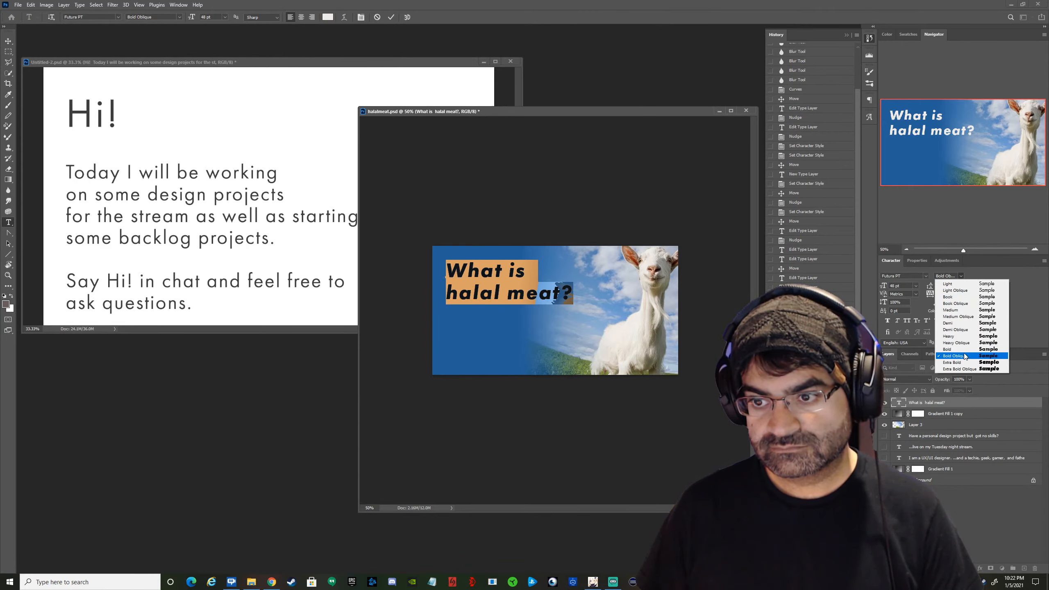
click(958, 329)
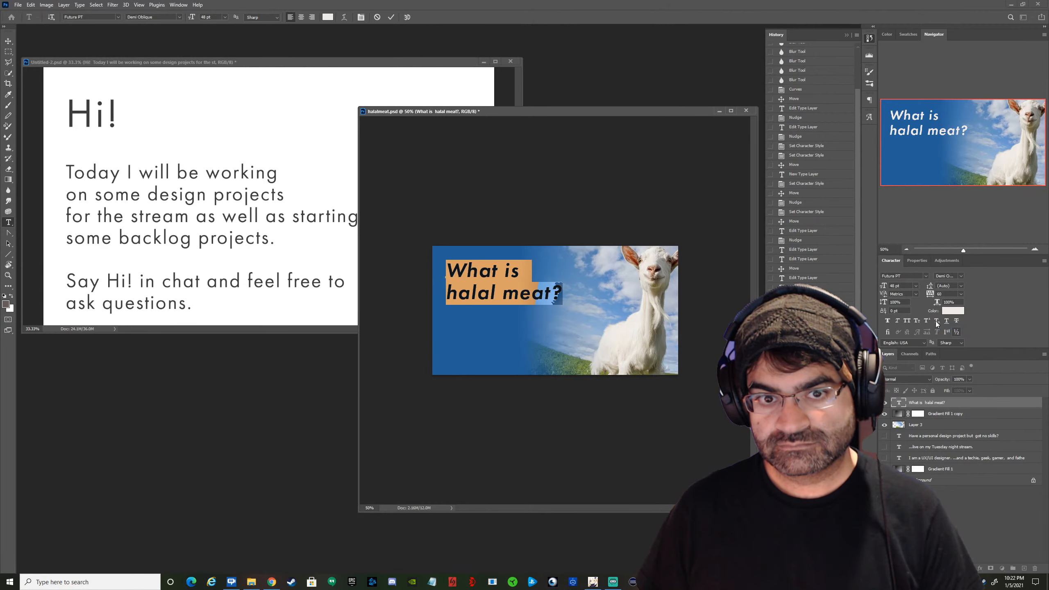
click(393, 17)
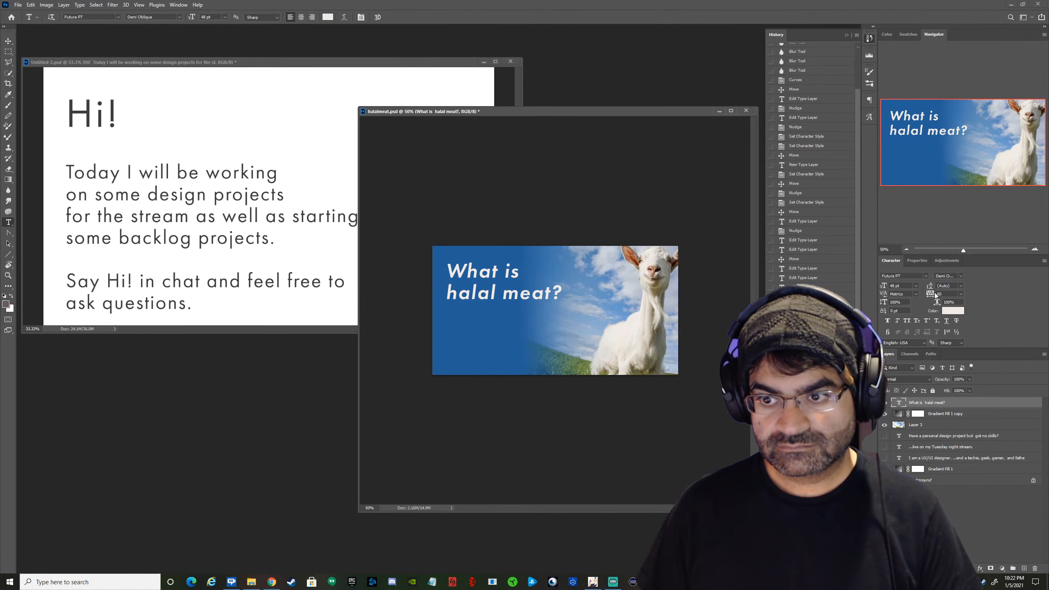
click(959, 280)
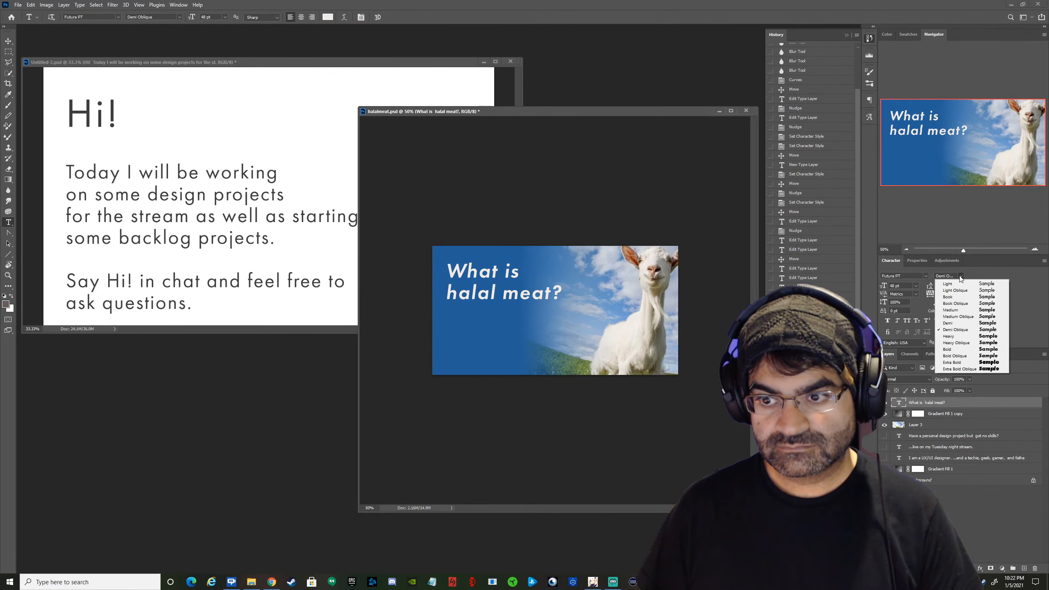
click(968, 333)
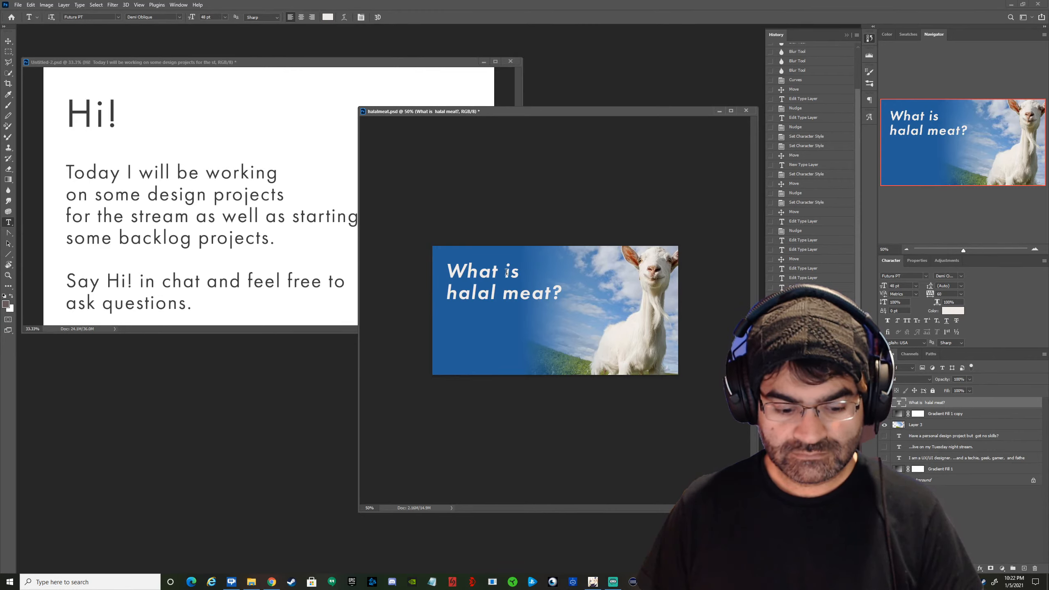
key(v)
drag(510, 298, 509, 299)
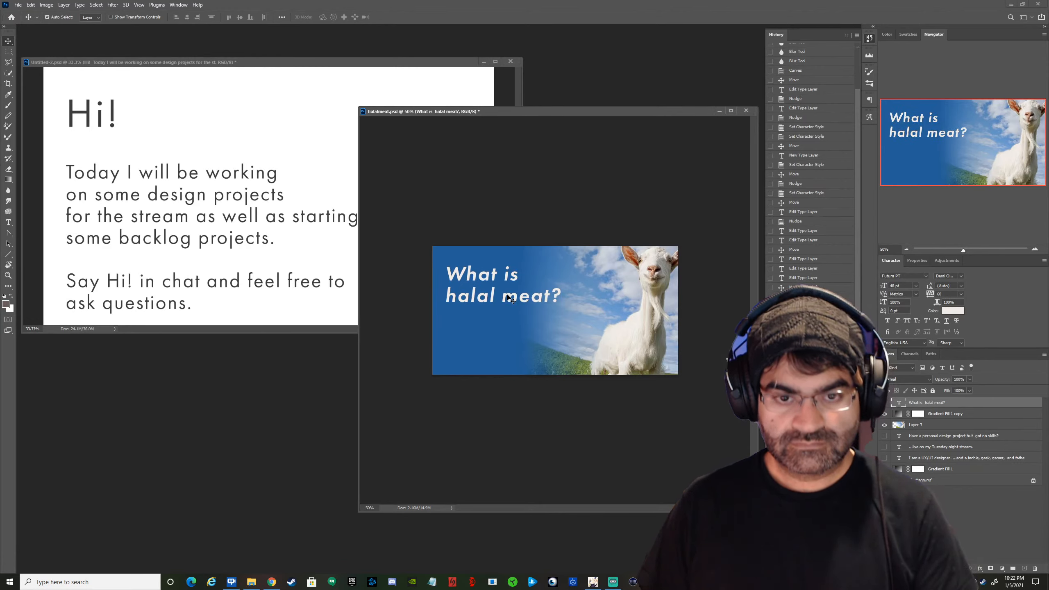
Enlarge the whole two-line heading to 72 pt and move it slightly down on the graphic.
key(t)
click(553, 303)
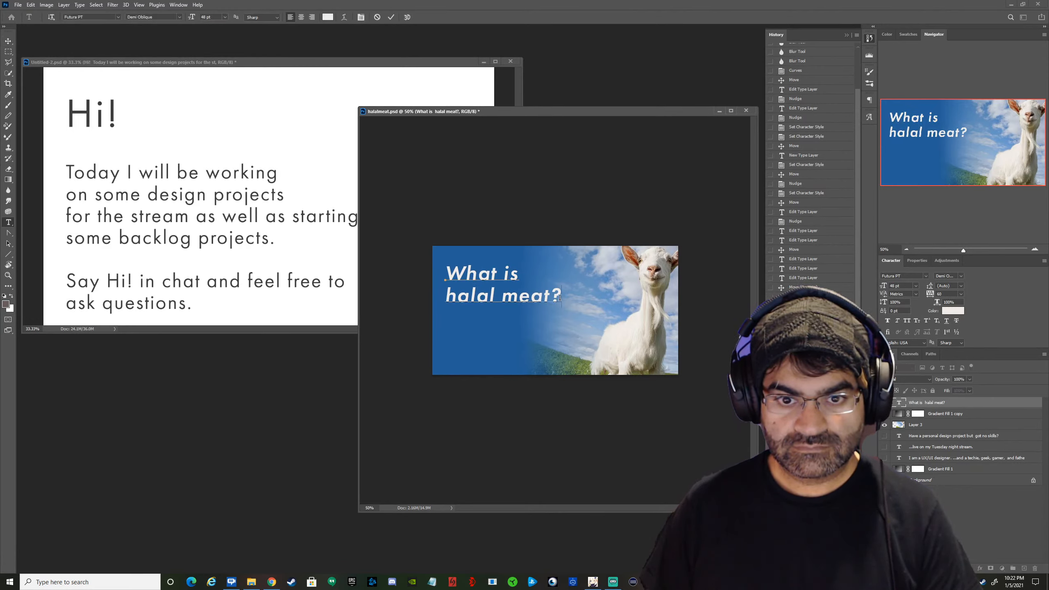
drag(560, 299, 356, 246)
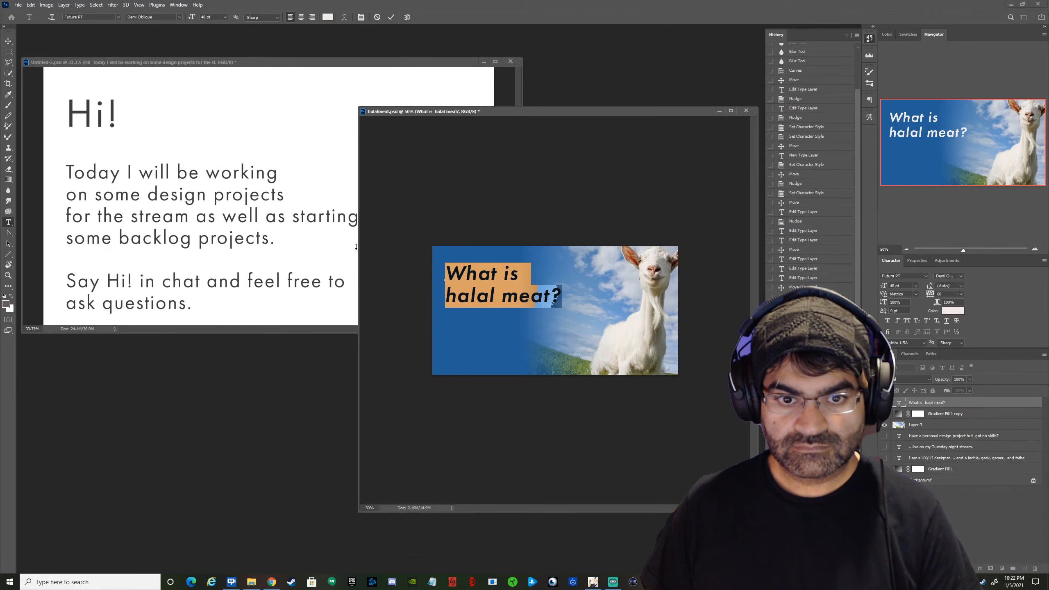
click(916, 285)
click(903, 383)
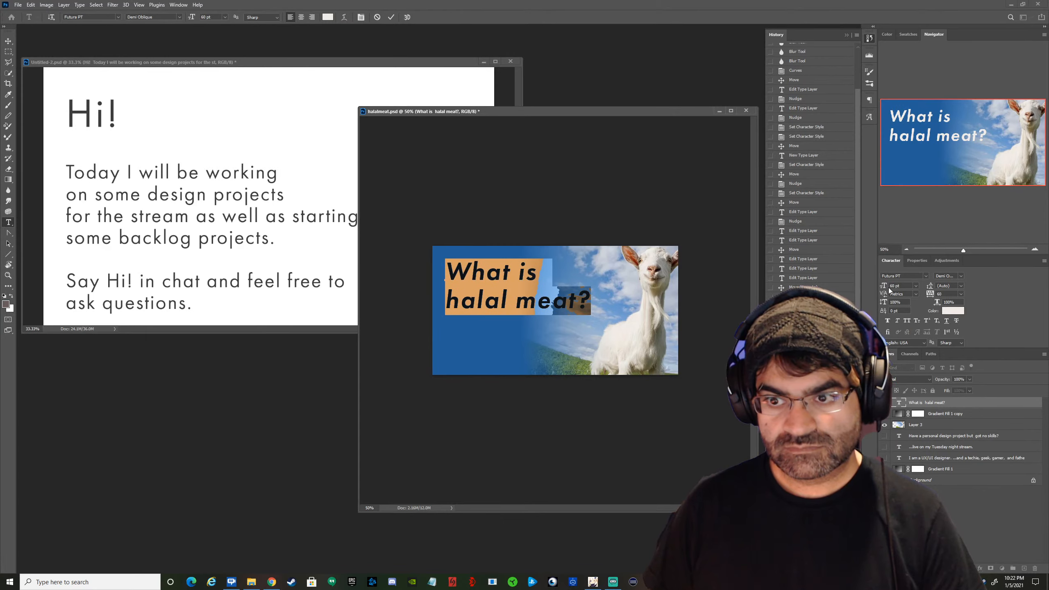
click(915, 286)
click(903, 390)
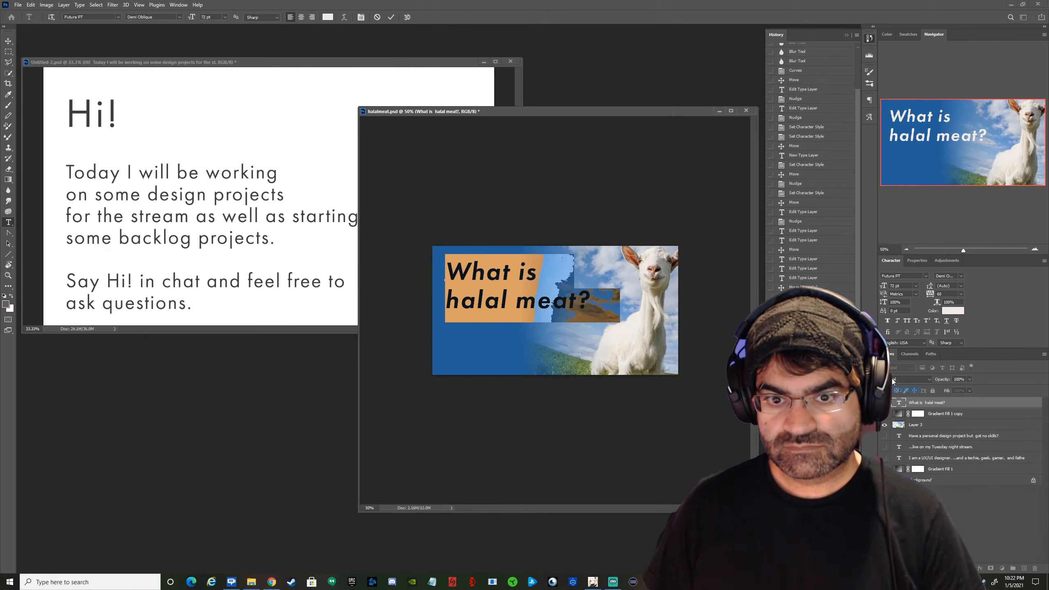
click(391, 17)
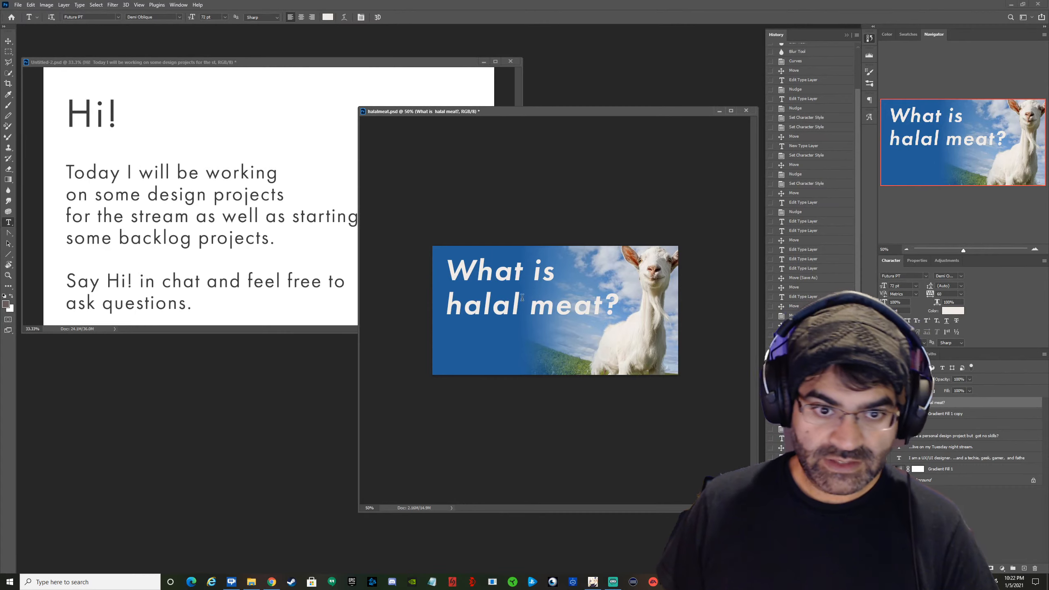
click(8, 41)
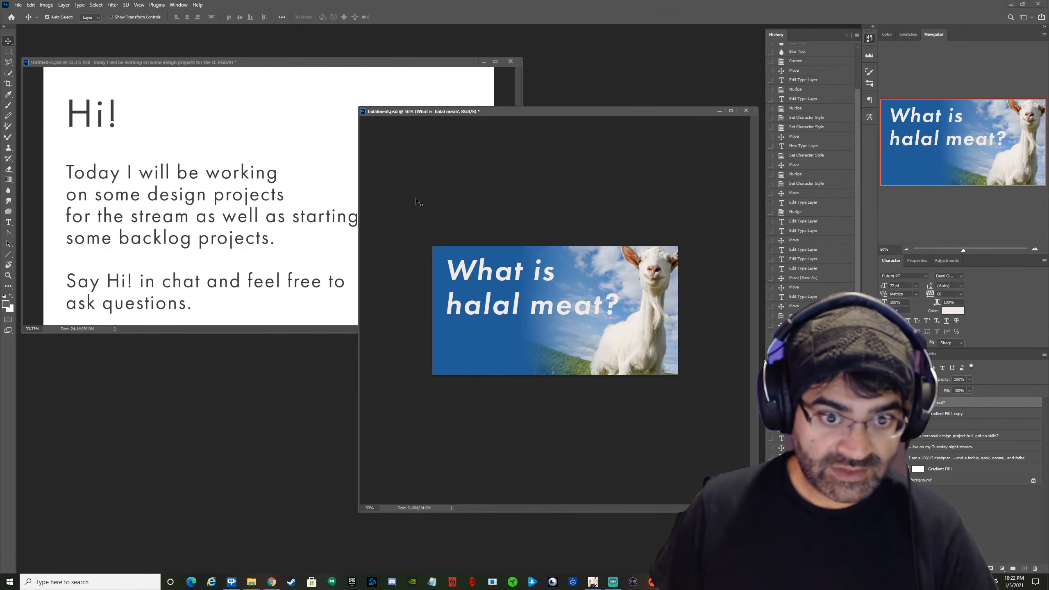
drag(471, 278, 482, 284)
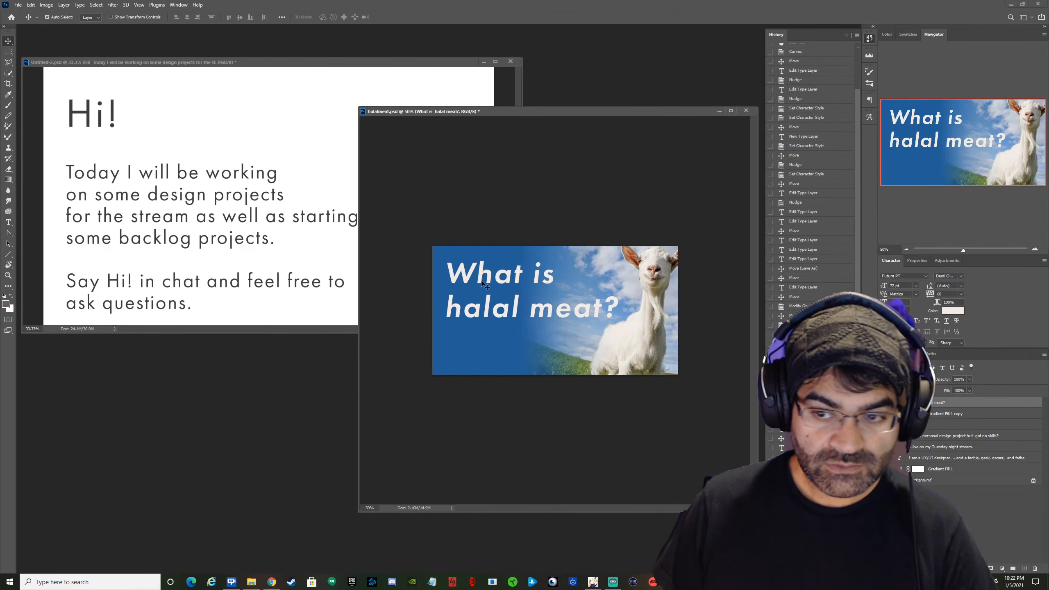
Add a Multiply drop shadow to the heading layer with increased opacity and reduced spread and size.
double_click(1026, 407)
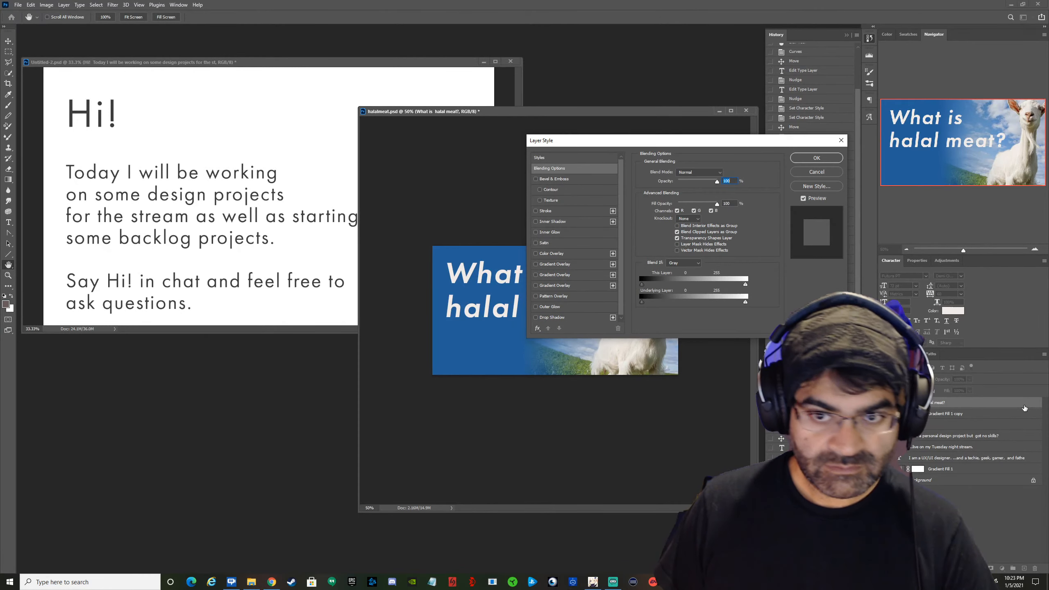
drag(638, 139, 687, 321)
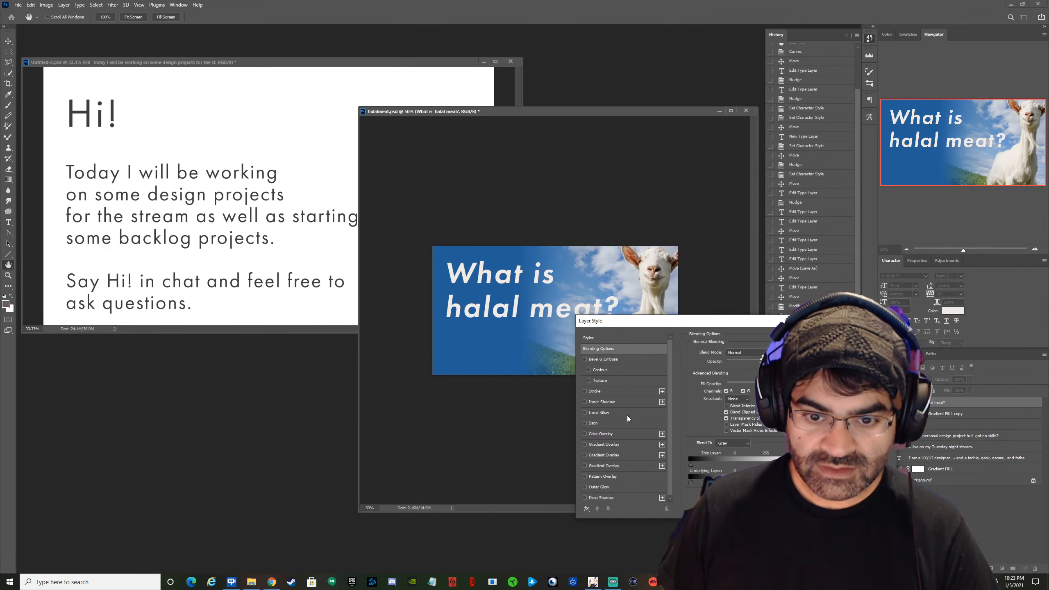
scroll(628, 416, down, 2)
click(595, 497)
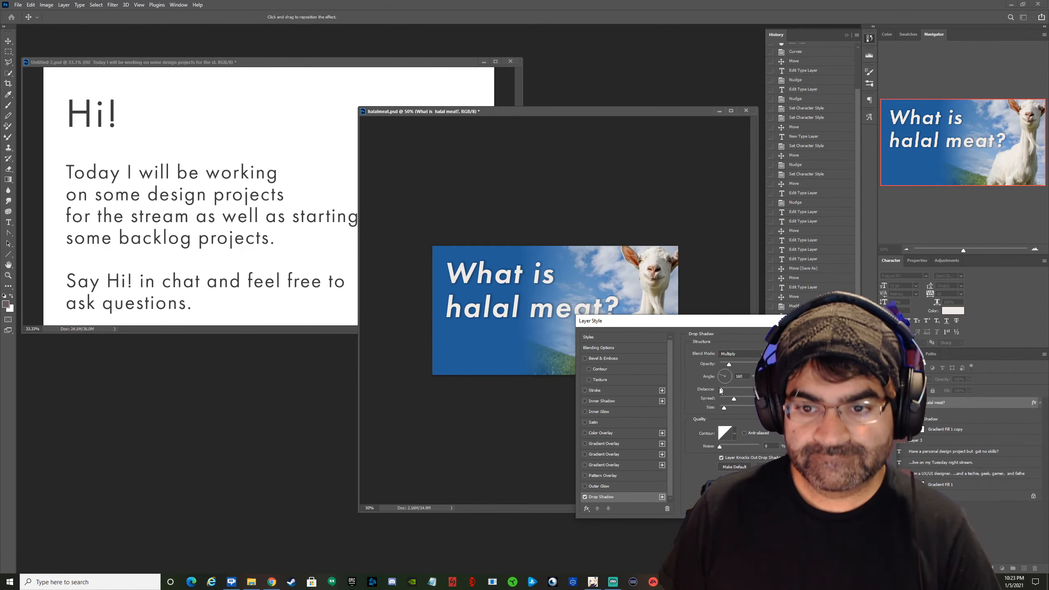
drag(730, 364, 732, 362)
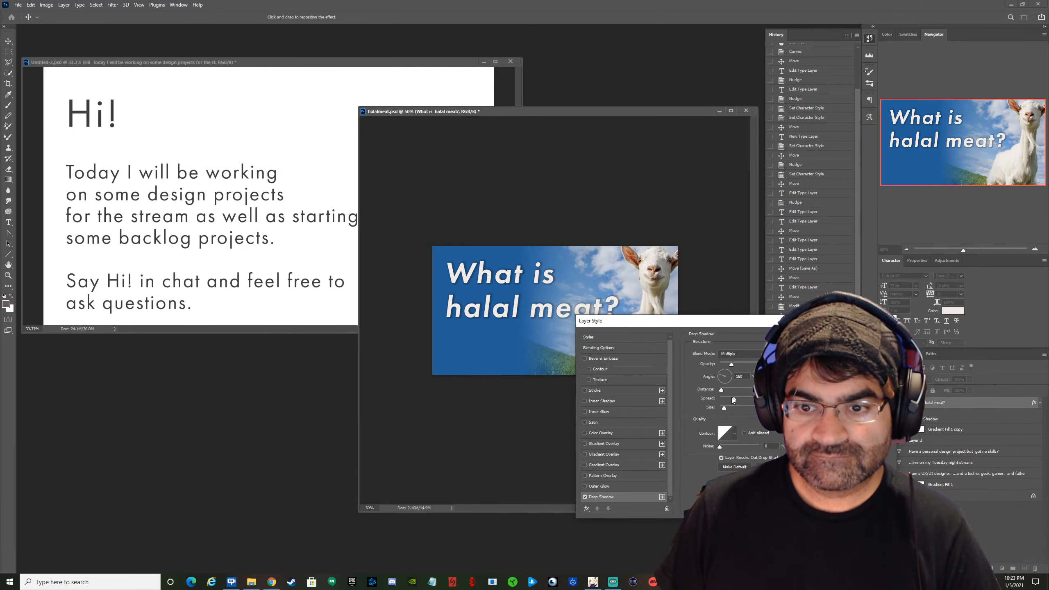
drag(733, 398, 723, 409)
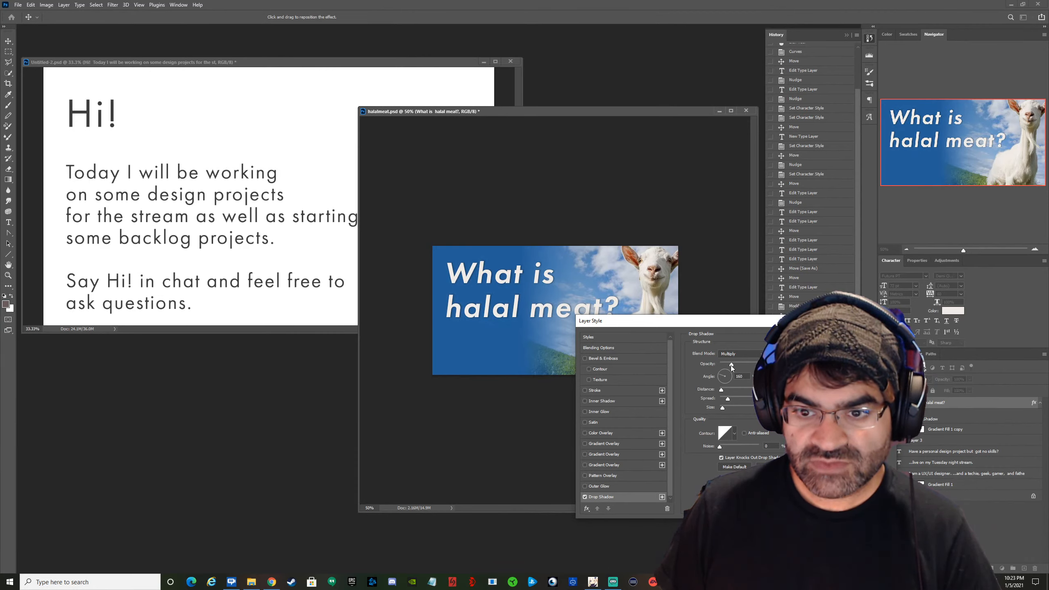
drag(731, 364, 751, 365)
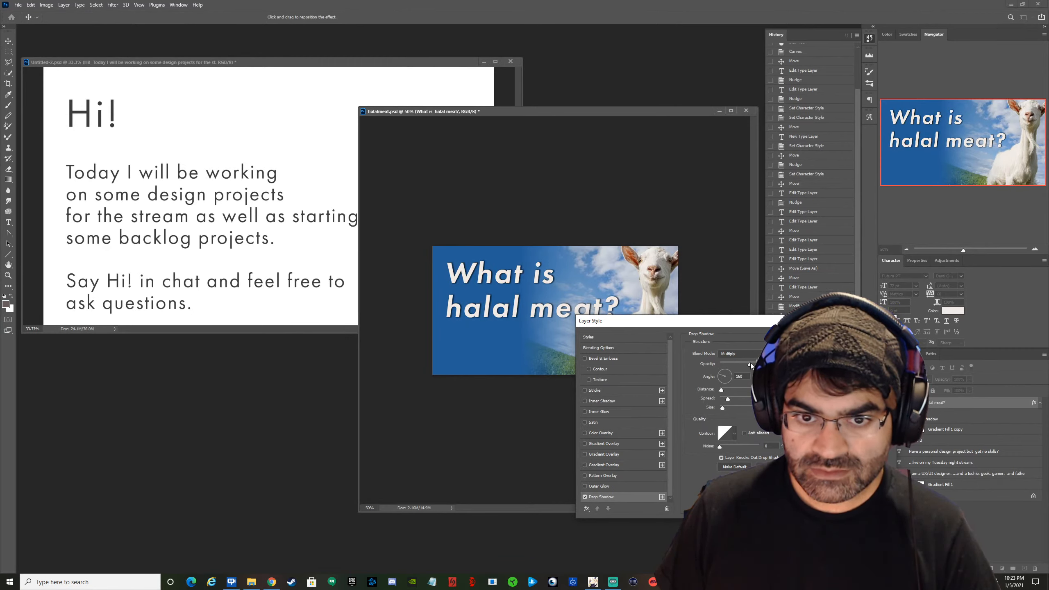
click(868, 337)
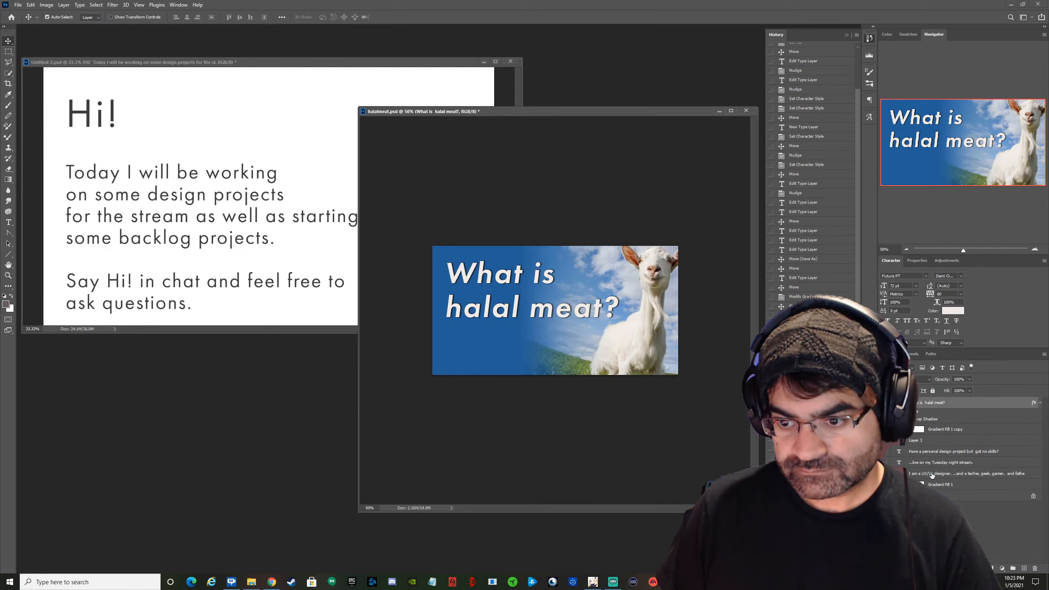
Delete the leftover "I am a UX/UI designer" and "Have a personal design project" text layers.
drag(932, 475, 929, 440)
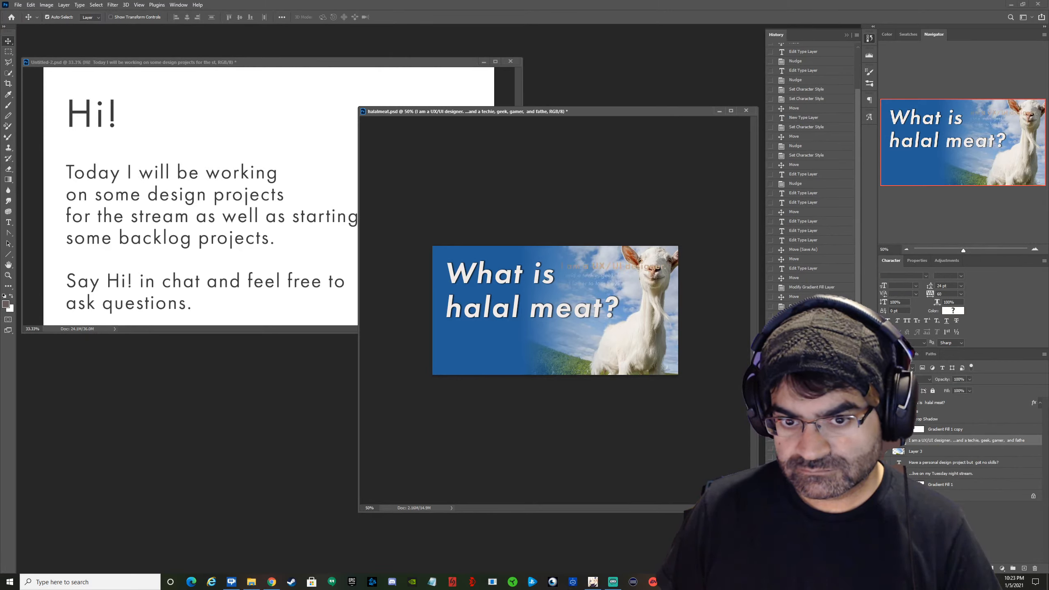
drag(603, 267, 610, 335)
key(ctrl+z)
drag(967, 442, 1035, 569)
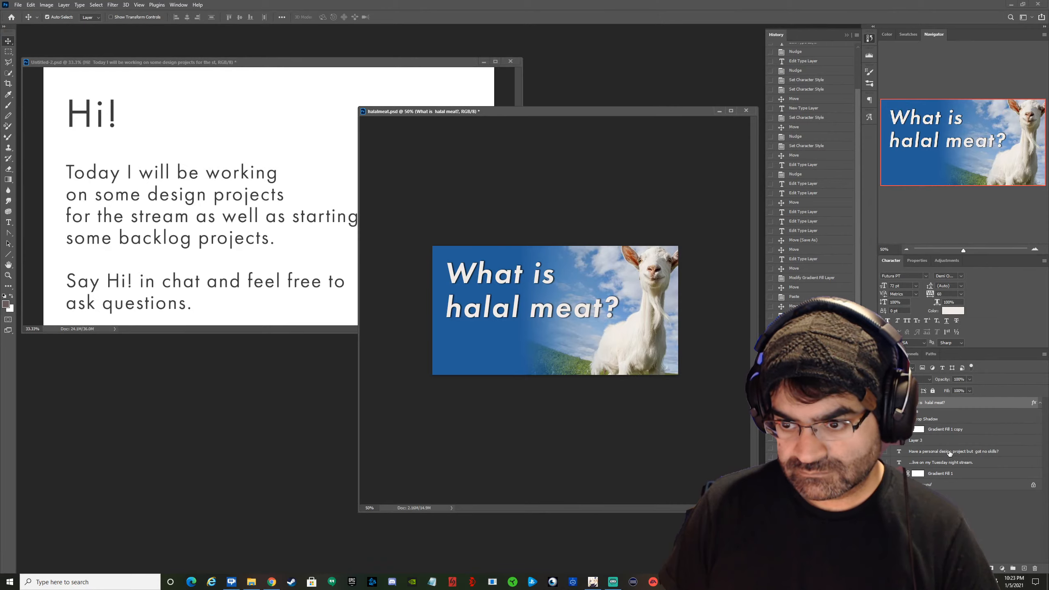
drag(950, 453, 1013, 527)
drag(1037, 563, 1035, 568)
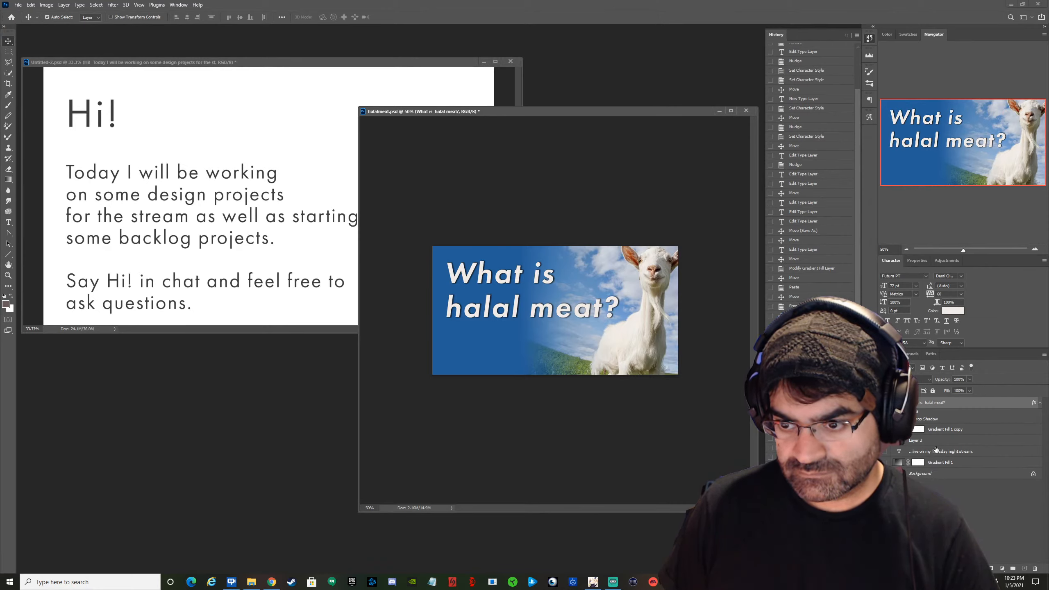
Bring the "...live on my Tuesday night stream." layer to the top of the stack and position its text just beneath the heading.
drag(943, 455, 921, 399)
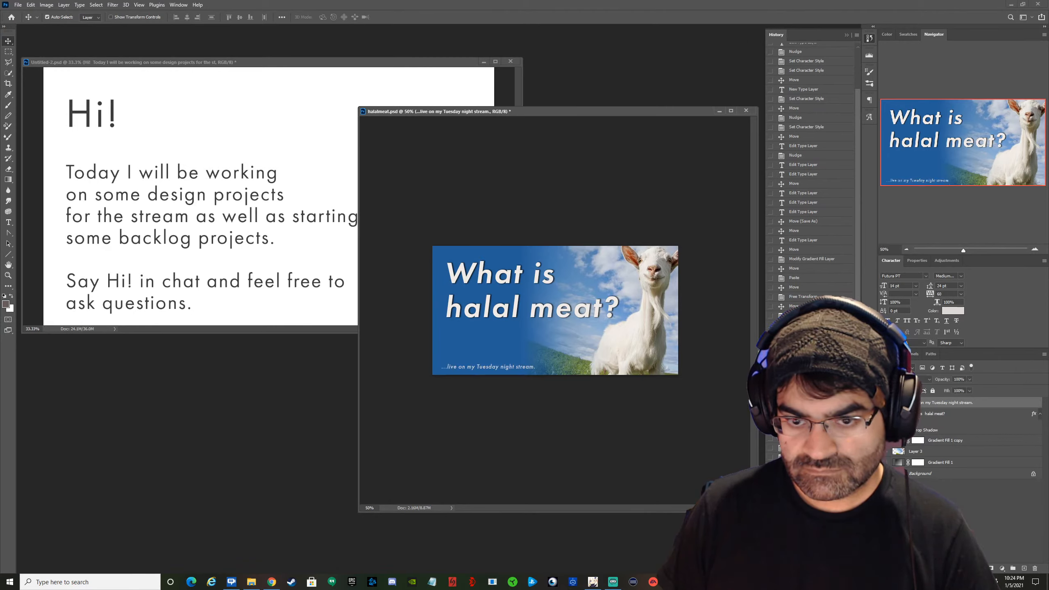
key(shift+Up)
key(shift+Up)
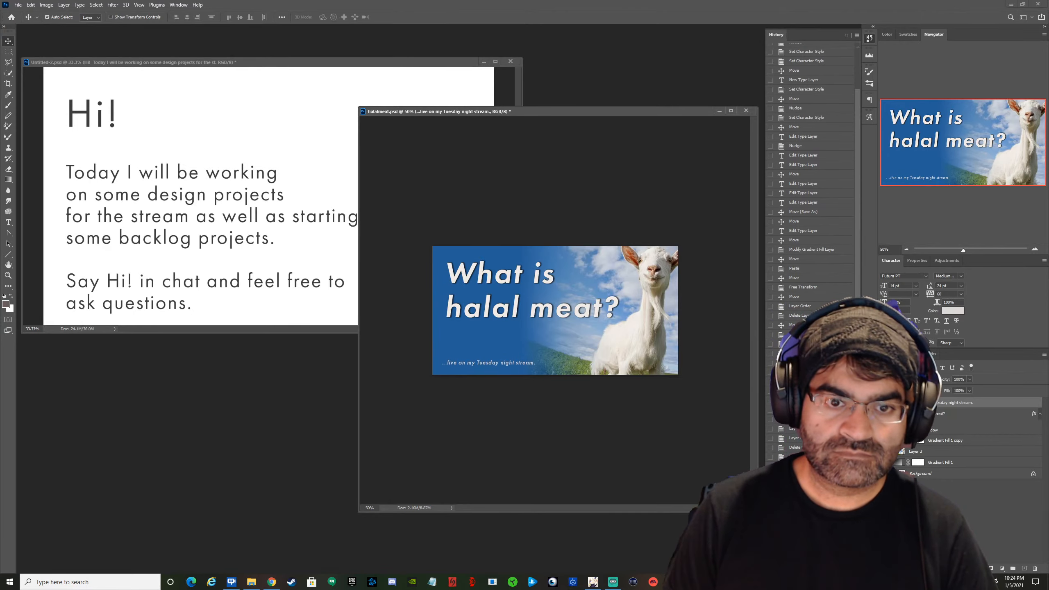
key(shift+Up)
key(shift+Up)
key(shift+Up)
key(shift+Up)
key(shift+Up)
key(shift+Up)
key(shift+Up)
key(shift+Up)
key(shift+Up)
key(shift+Up)
key(shift+Up)
key(shift+Up)
key(shift+Up)
key(shift+Up)
key(shift+Right)
key(shift+Right)
key(shift+Right)
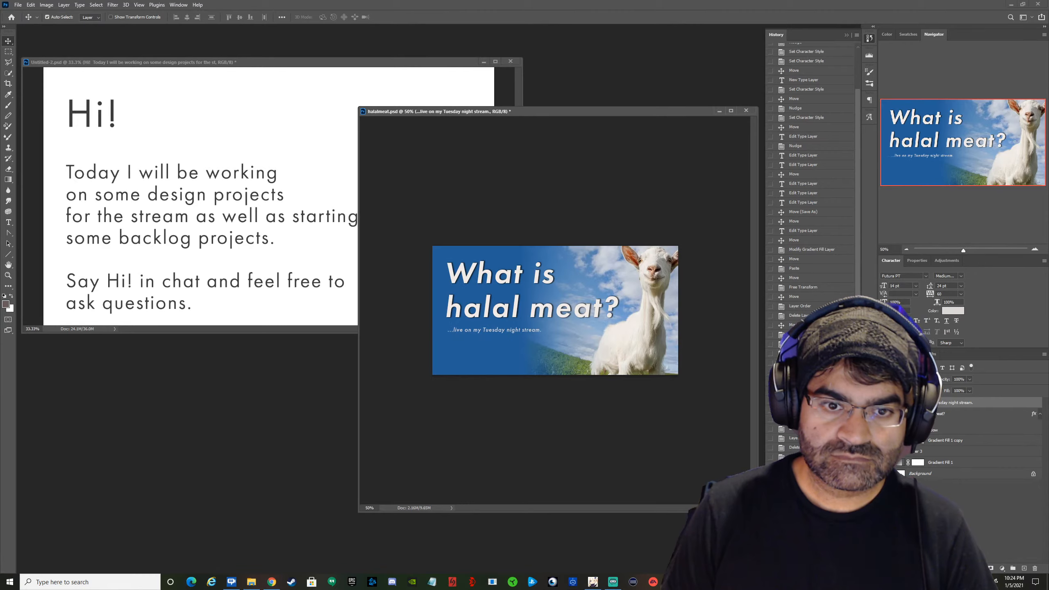
key(shift+Up)
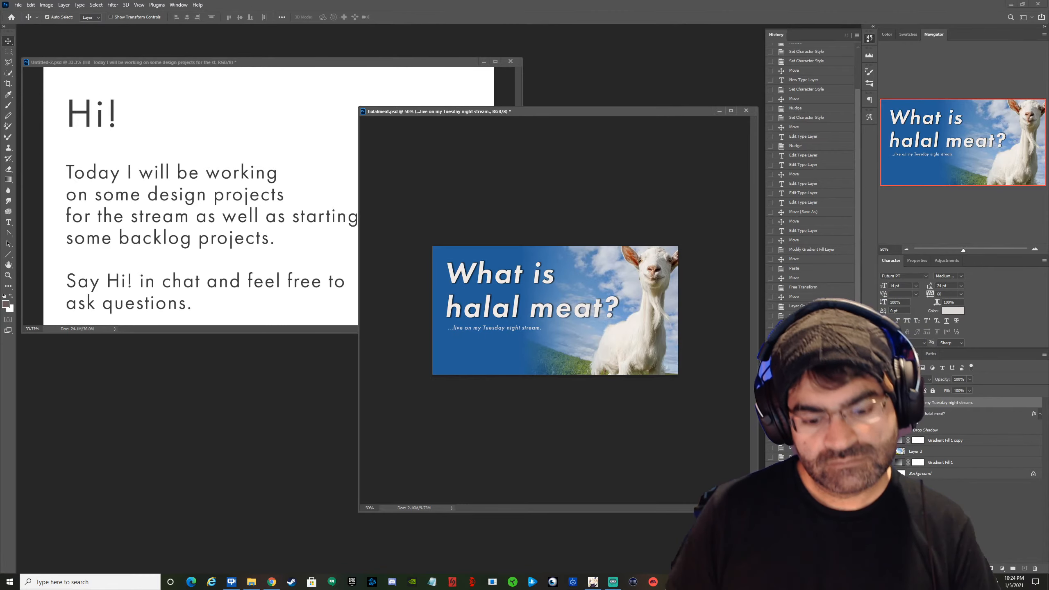
Replace the "...live on my Tuesday night stream." text beneath the heading with "... a Design Project.".
key(t)
double_click(478, 328)
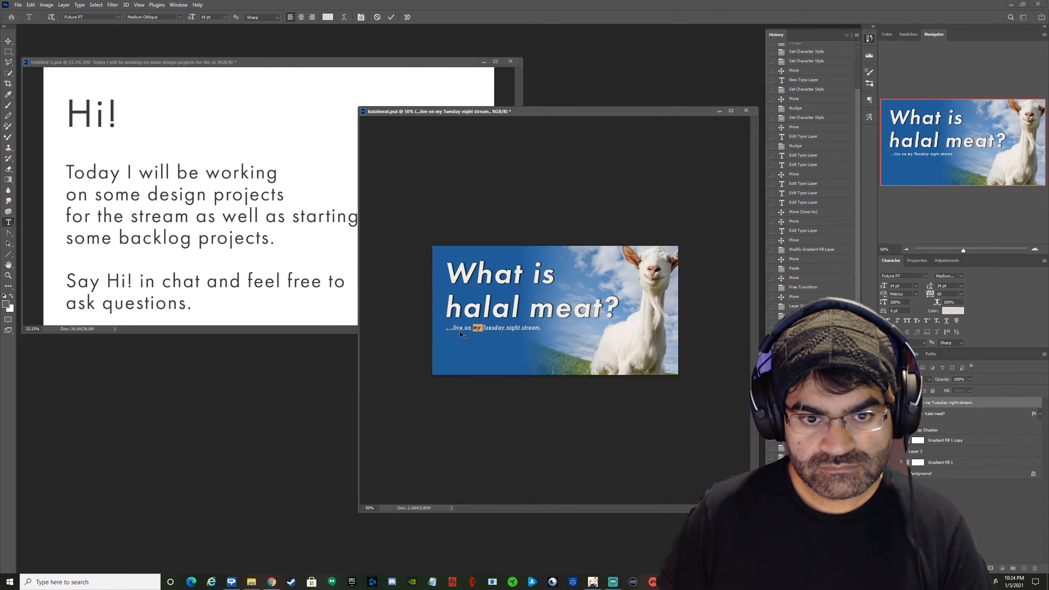
drag(454, 329, 693, 350)
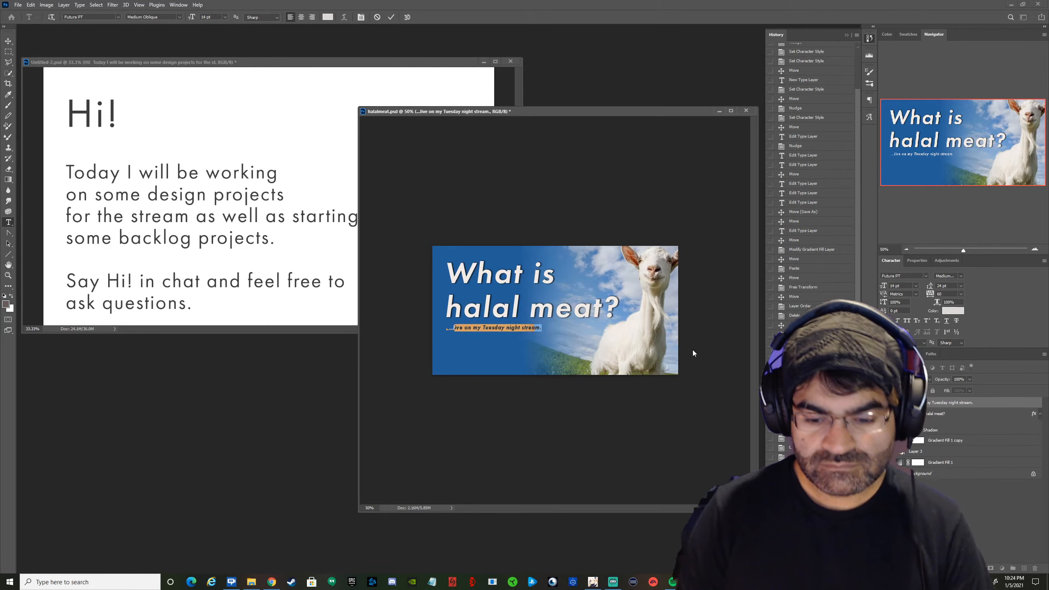
key(BackSpace)
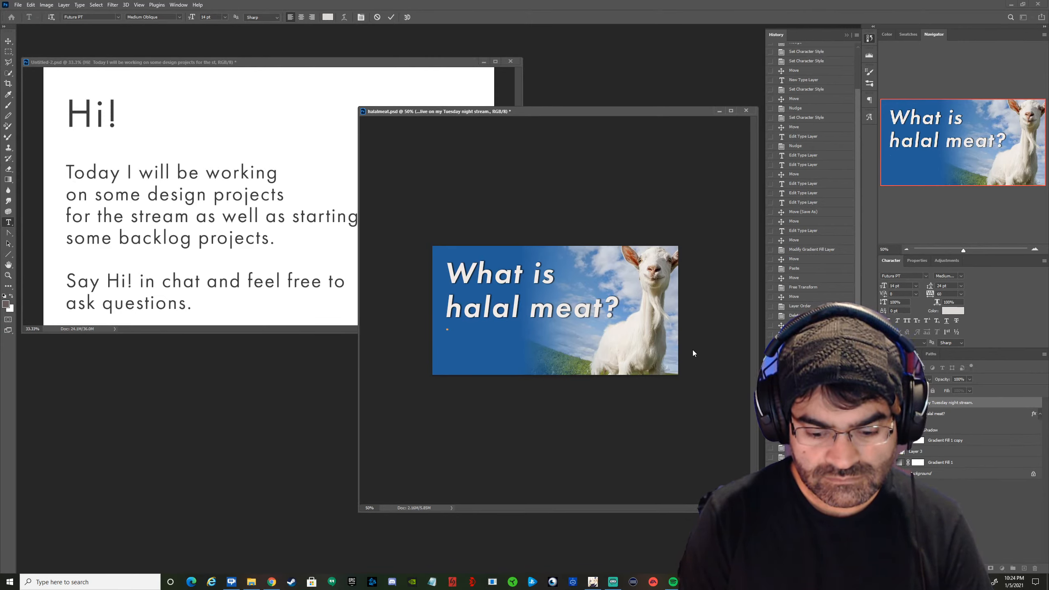
text(a)
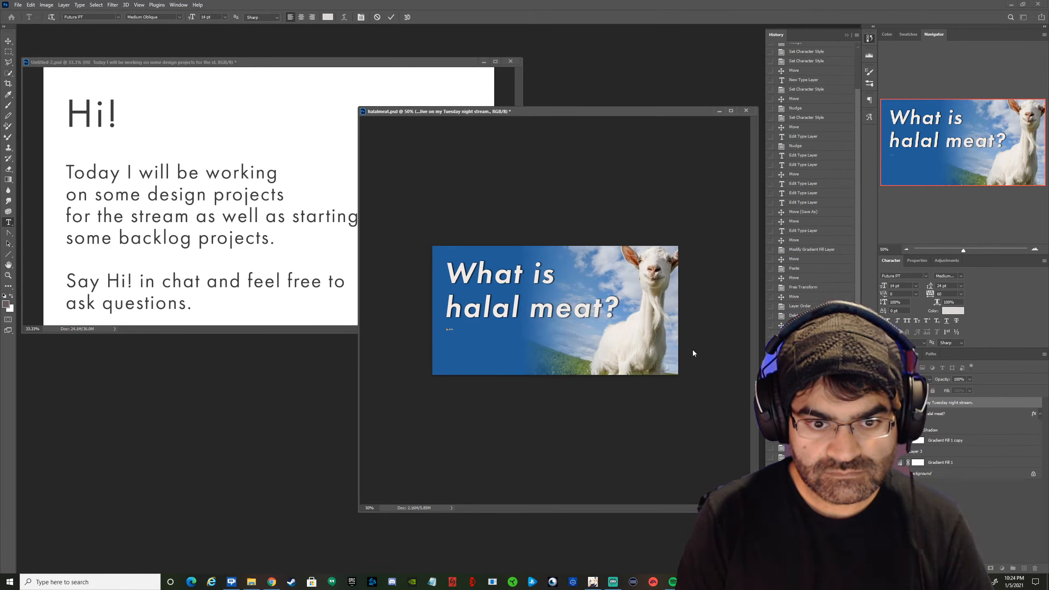
text( Des)
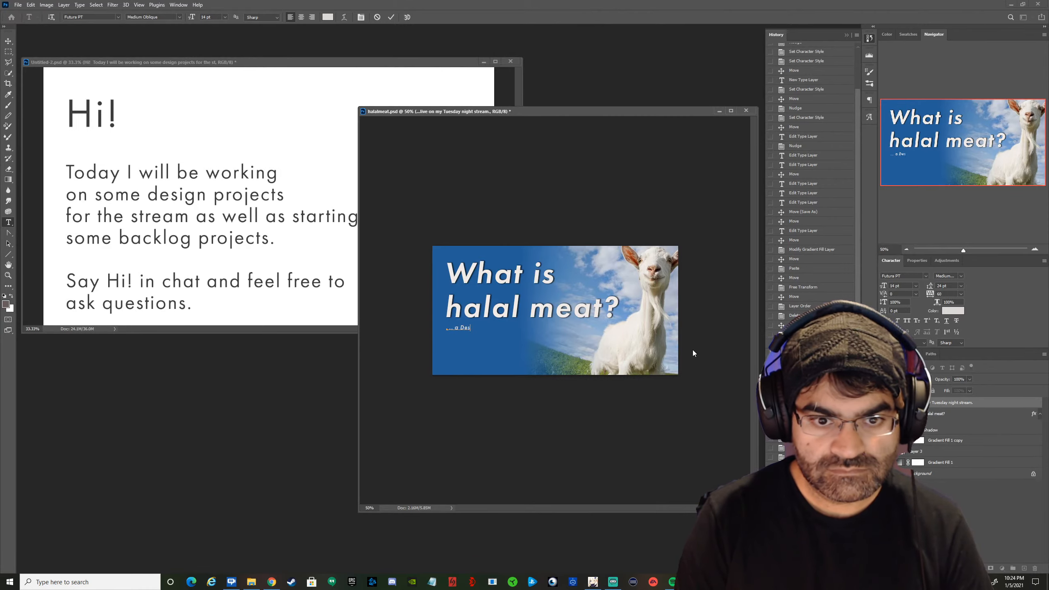
text(ign Project.)
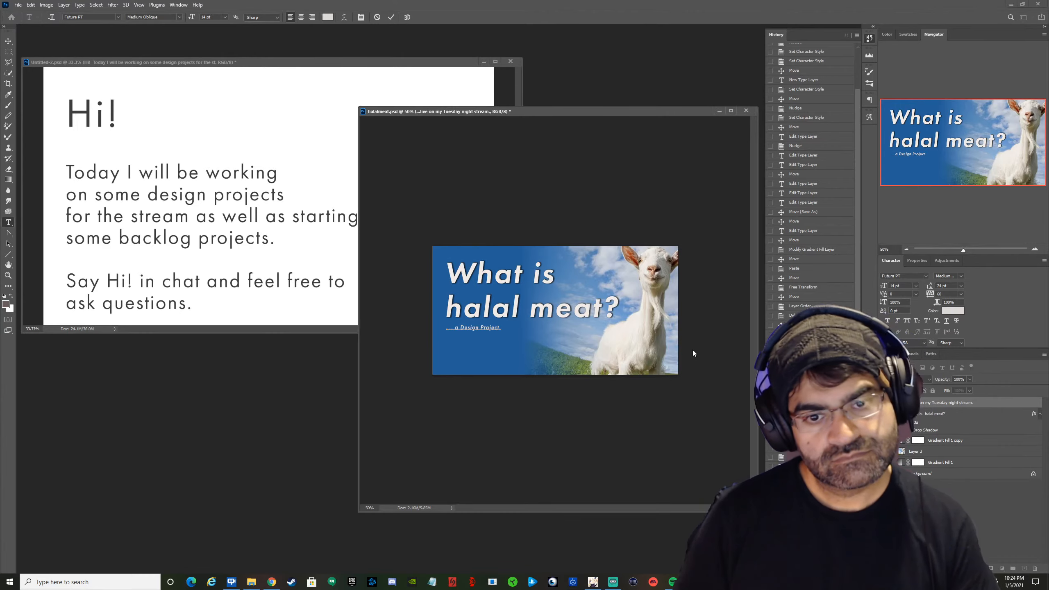
Enlarge the whole "... a Design Project." line to 18 pt and commit the text edit.
triple_click(461, 329)
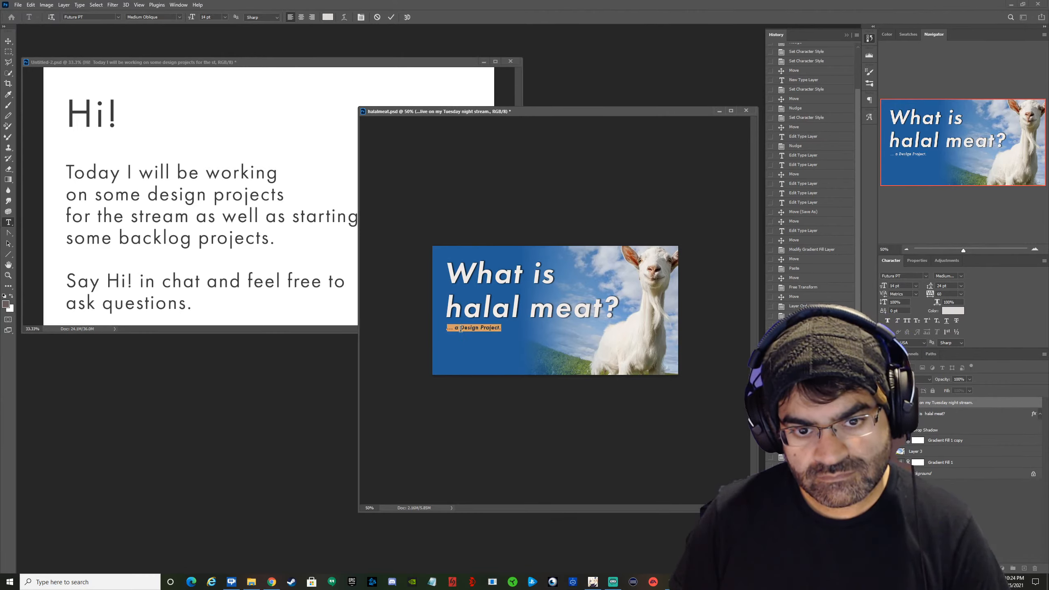
click(224, 17)
click(214, 88)
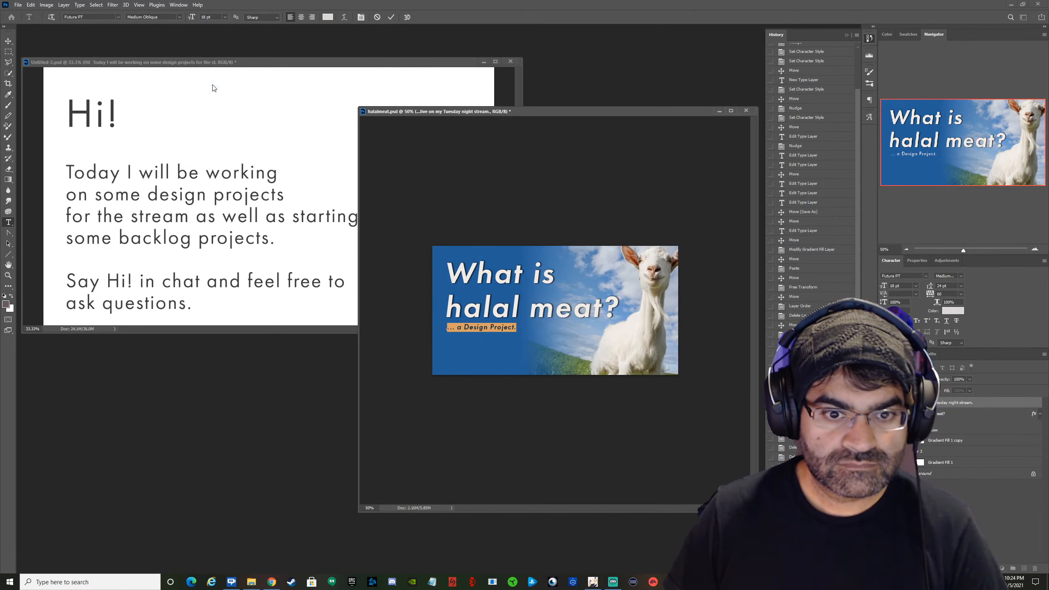
click(391, 18)
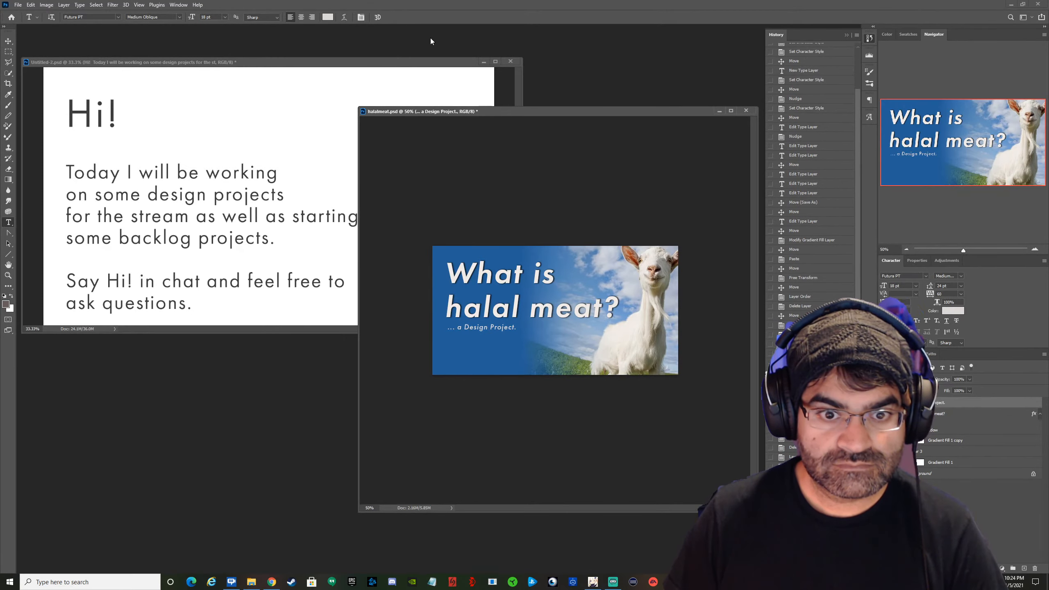
Move the "... a Design Project." line slightly down to leave a small gap beneath the heading.
click(9, 41)
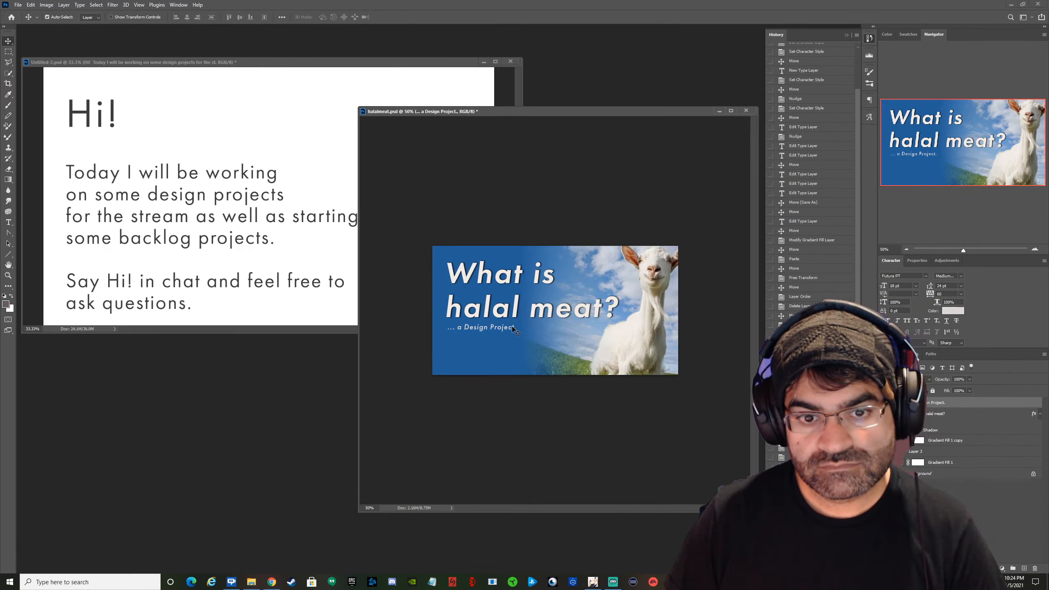
drag(513, 328, 514, 333)
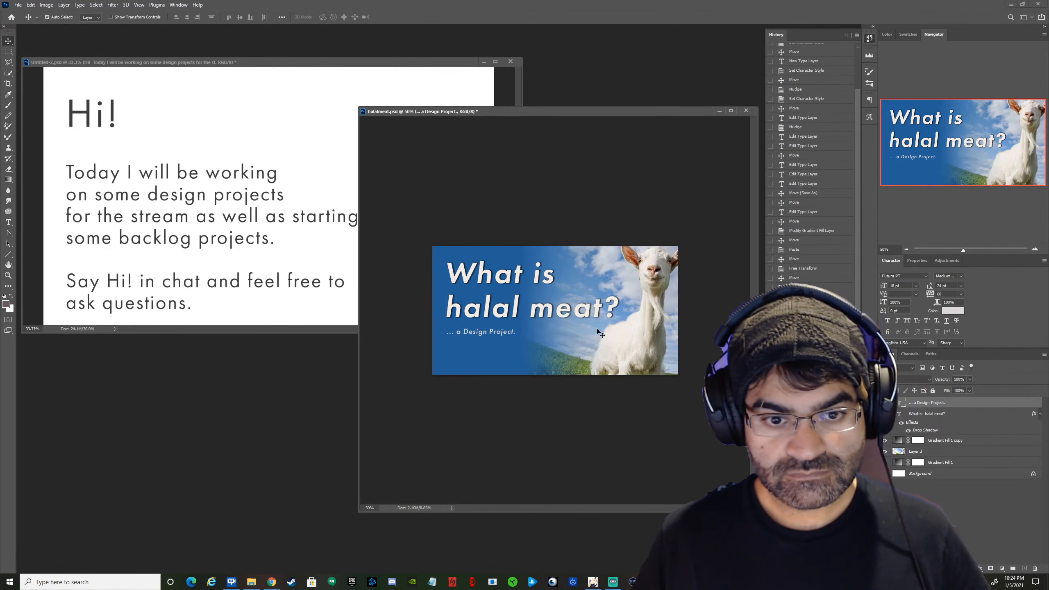
key(shift+Up)
key(shift+Down)
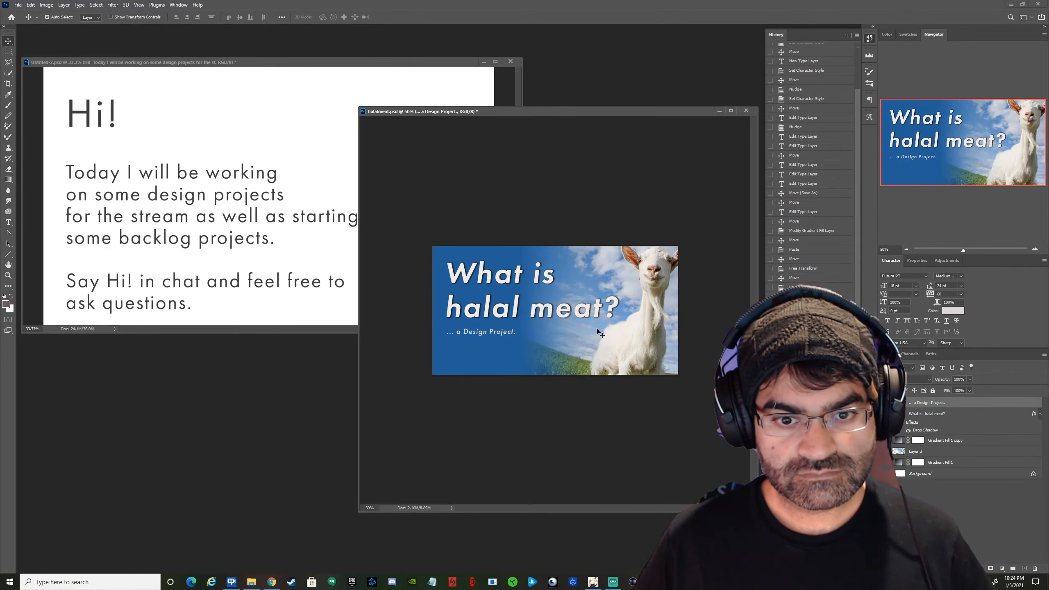
key(shift+Down)
key(shift+Down)
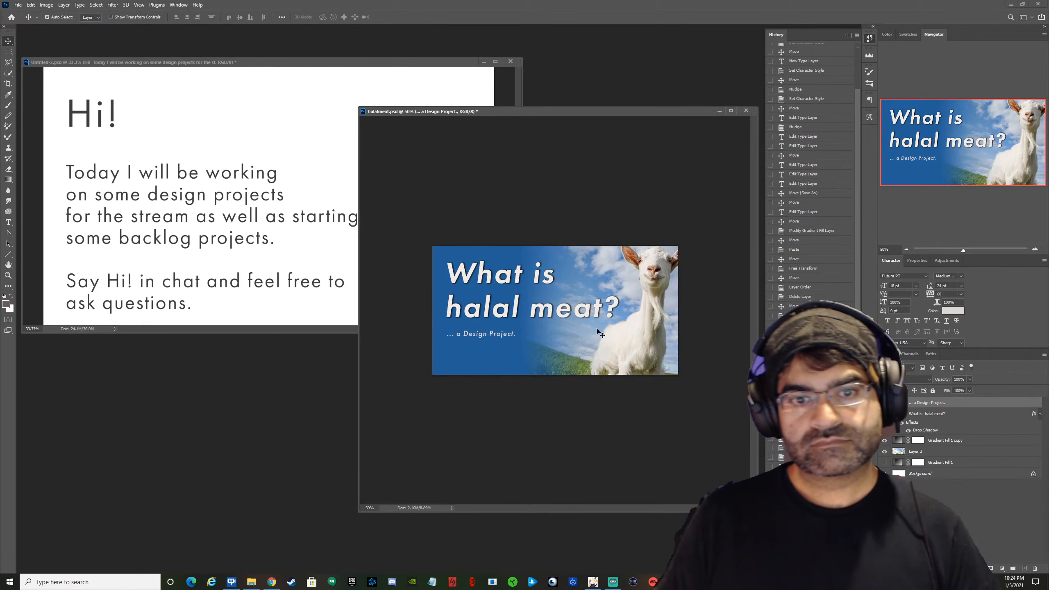
key(shift+Up)
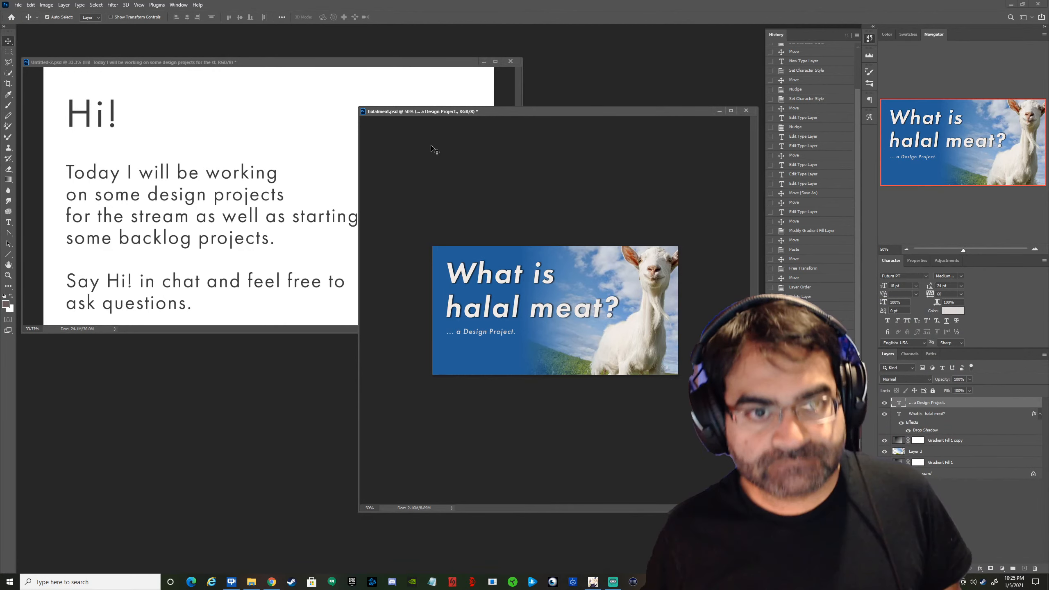
Save halalmeat.psd, shift its document window sideways and shorten it from its upper edge to uncover the "Hi!" document behind.
drag(502, 113, 382, 114)
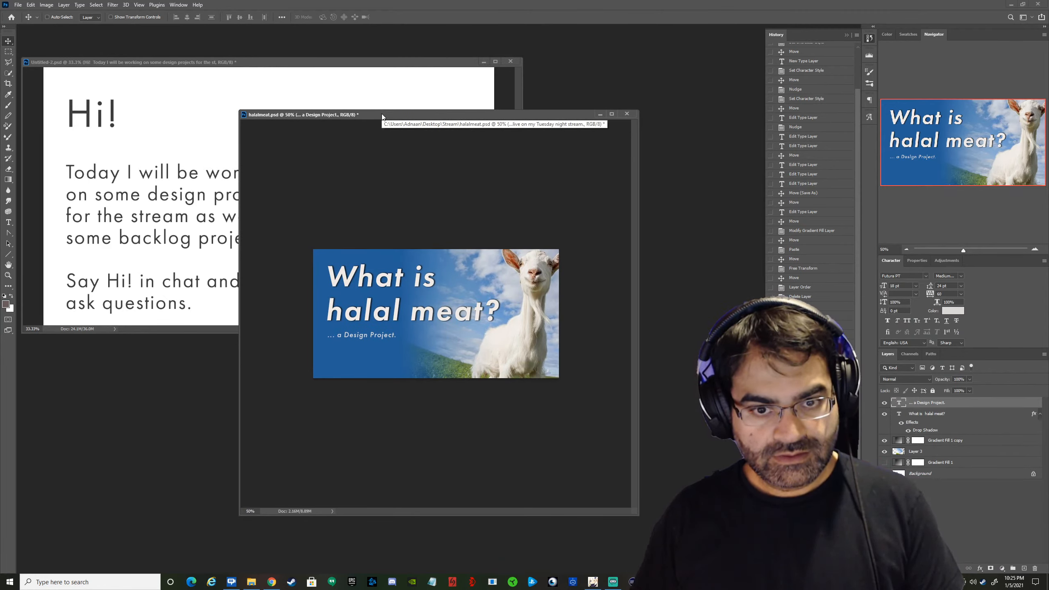
key(ctrl+s)
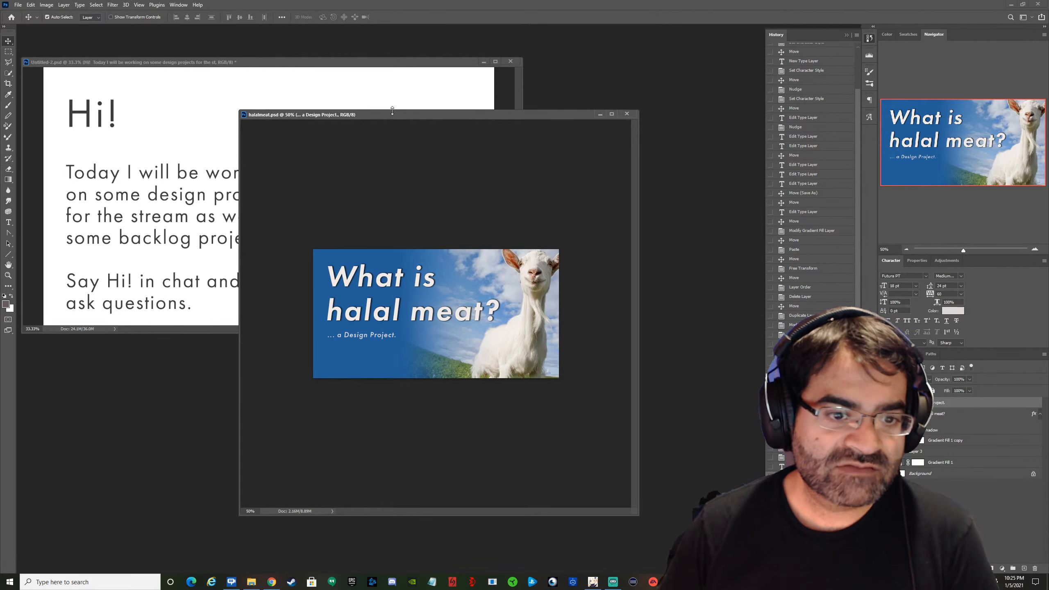
drag(393, 112, 385, 253)
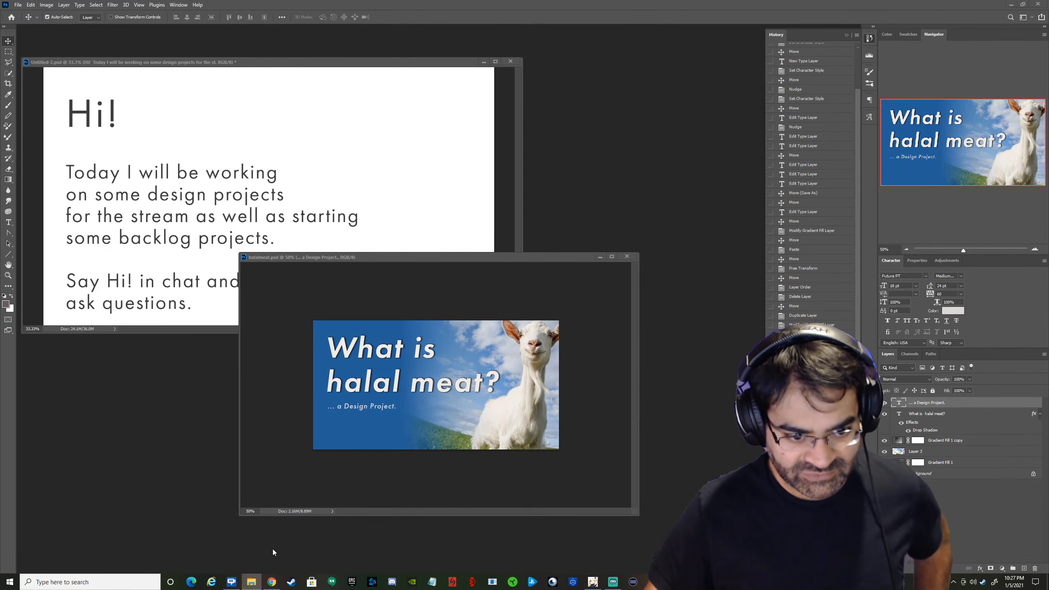
Switch to Chrome, browse the Google image results for "happy goat", and return to the halalmeat.psd graphic in Photoshop.
click(273, 578)
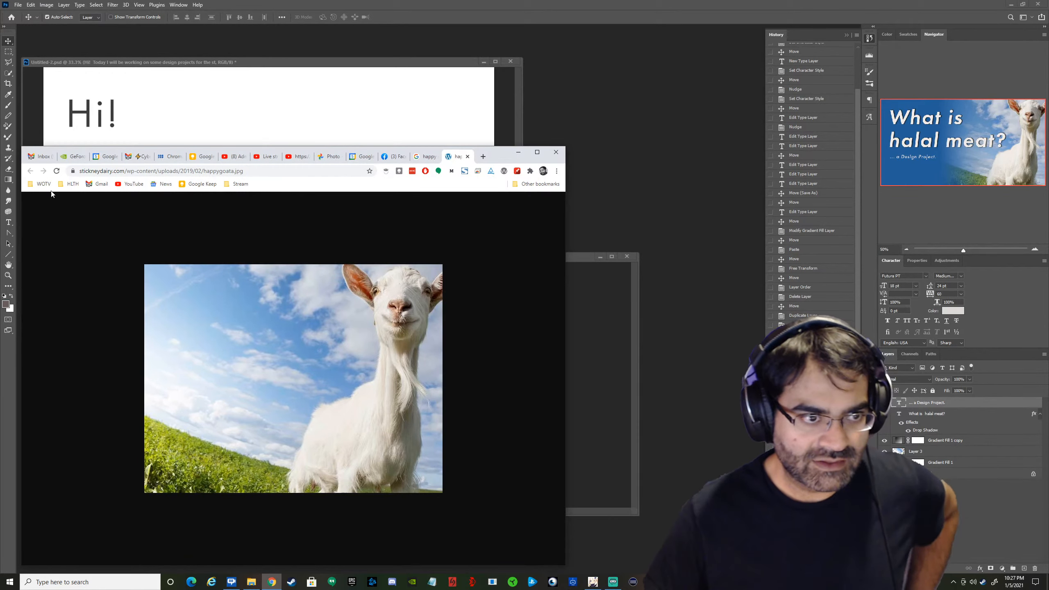
click(429, 161)
scroll(305, 253, down, 5)
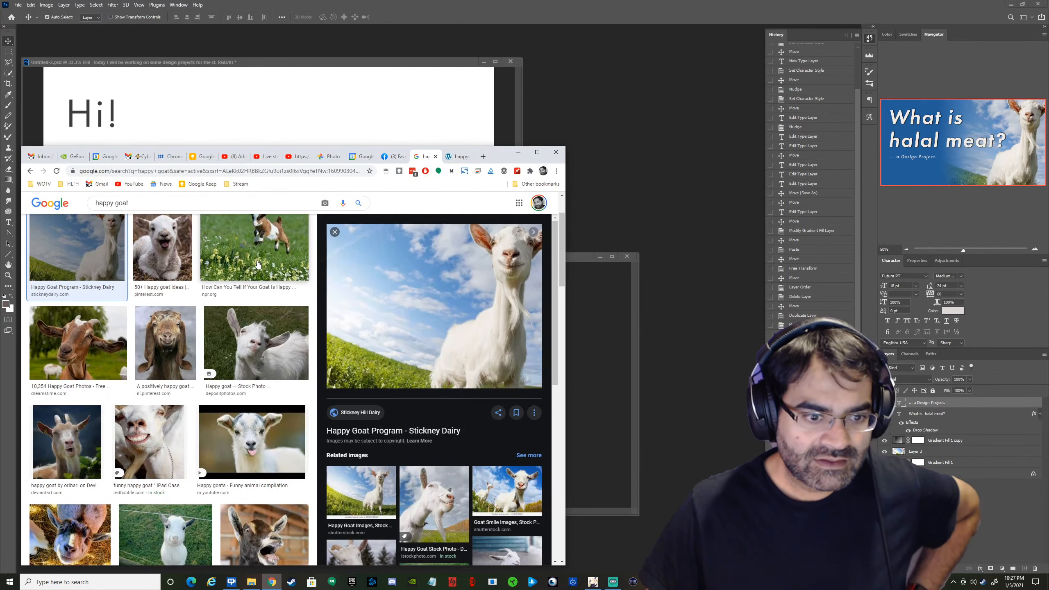
scroll(305, 253, down, 8)
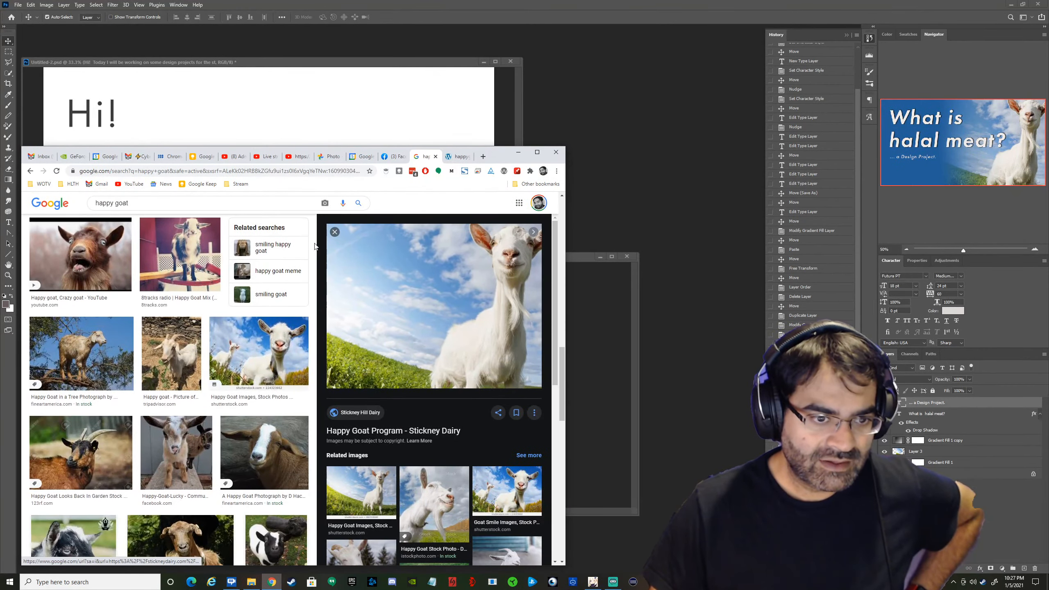
scroll(319, 231, down, 3)
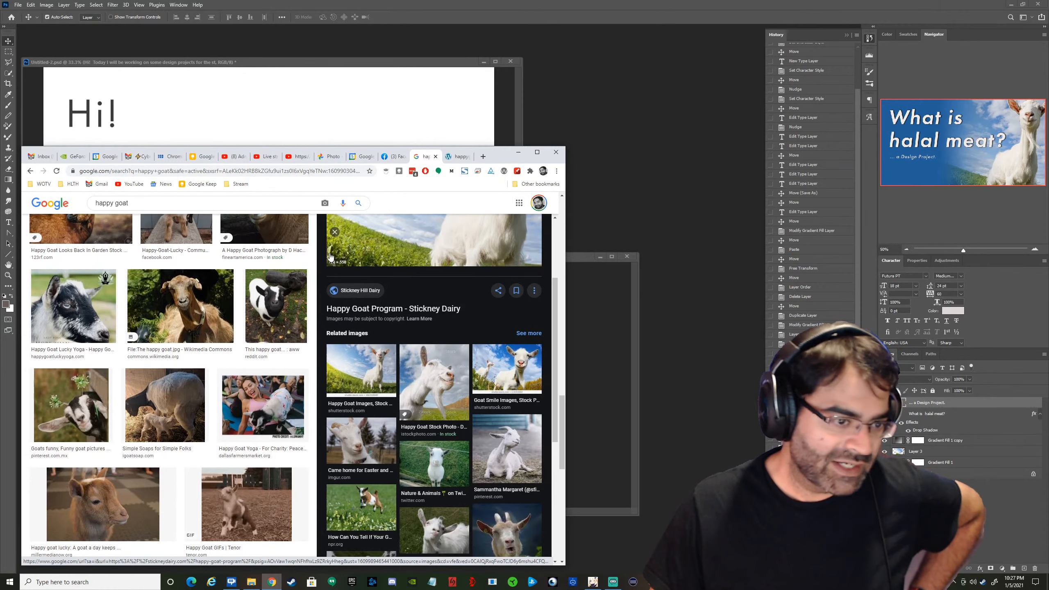
scroll(266, 253, down, 5)
scroll(258, 250, down, 2)
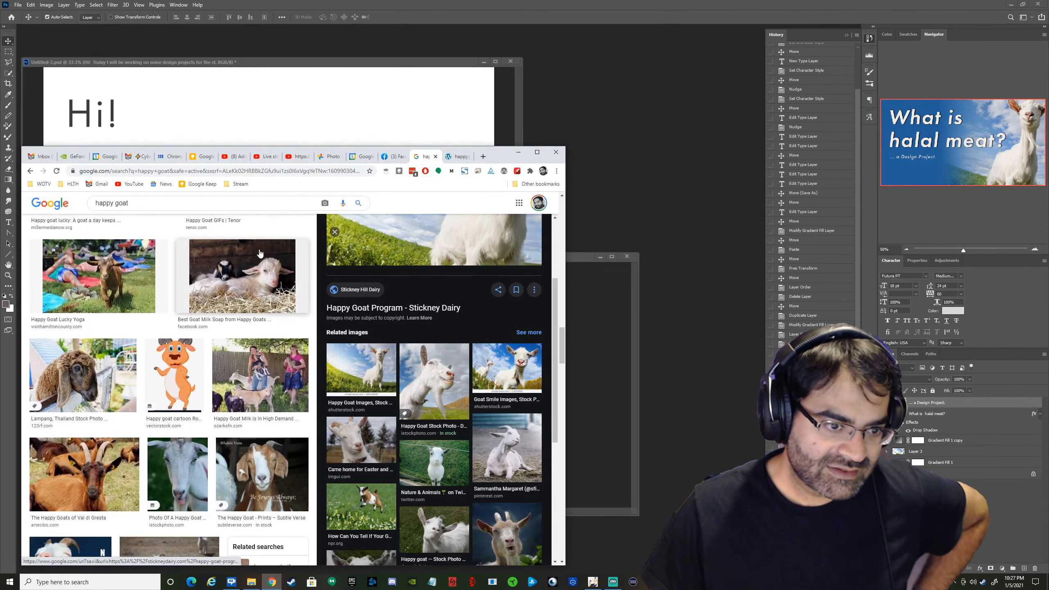
scroll(245, 248, down, 2)
scroll(244, 248, down, 1)
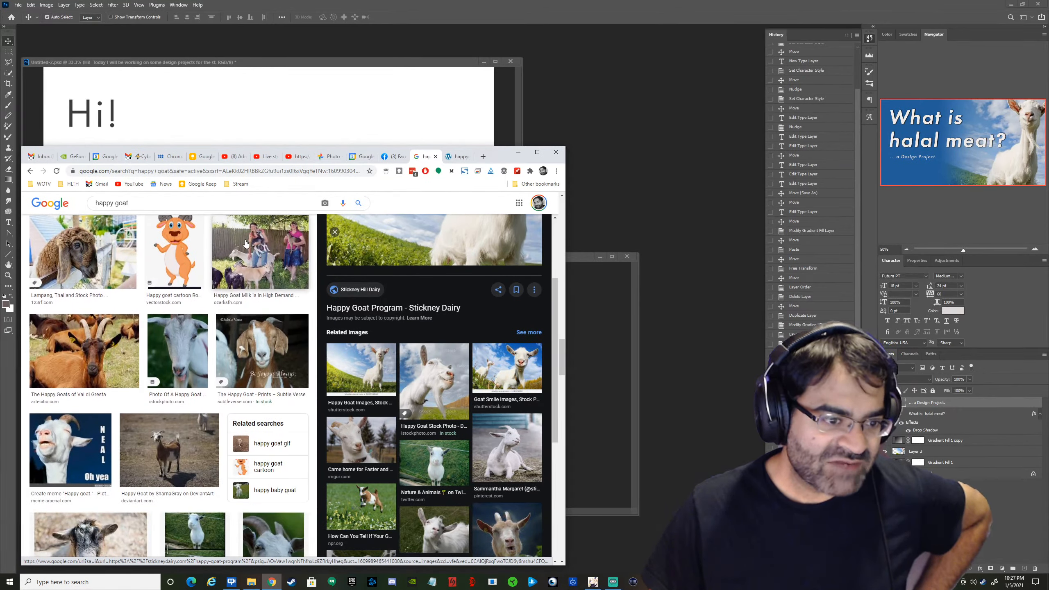
scroll(238, 250, down, 3)
scroll(234, 256, down, 3)
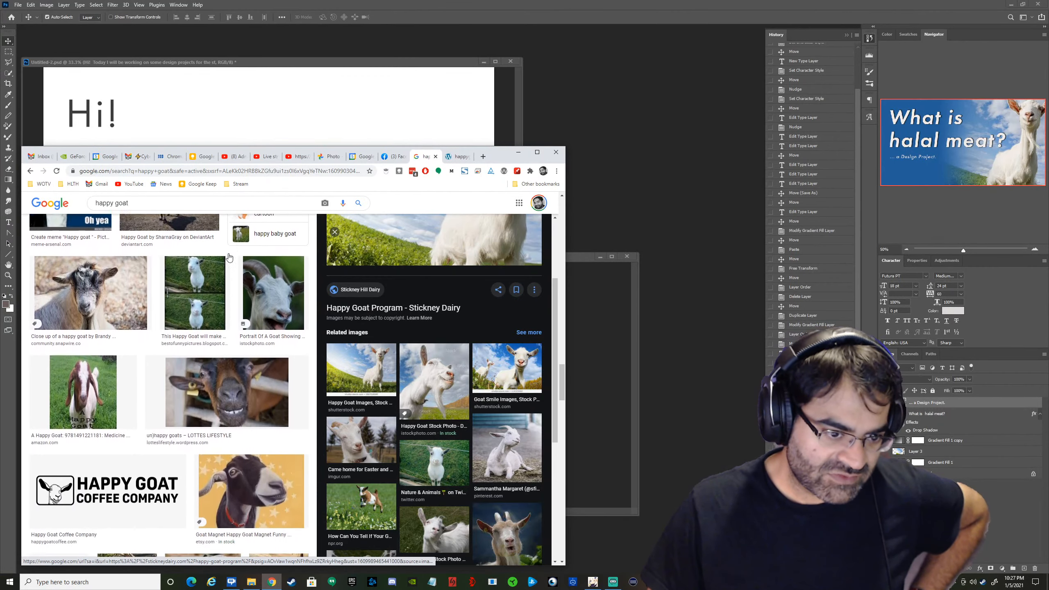
scroll(210, 267, down, 3)
scroll(211, 265, down, 3)
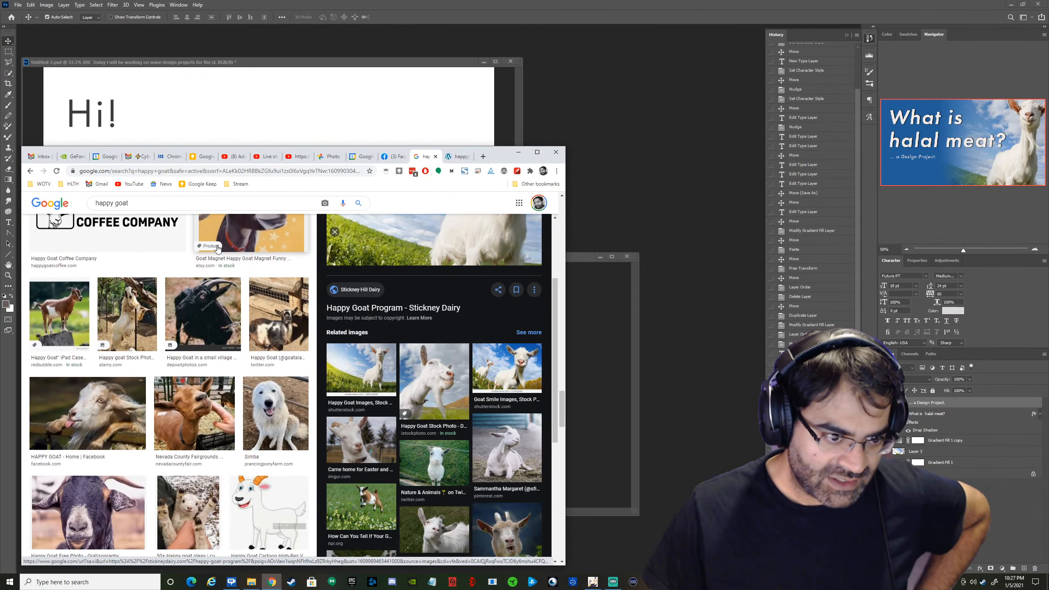
scroll(215, 248, down, 3)
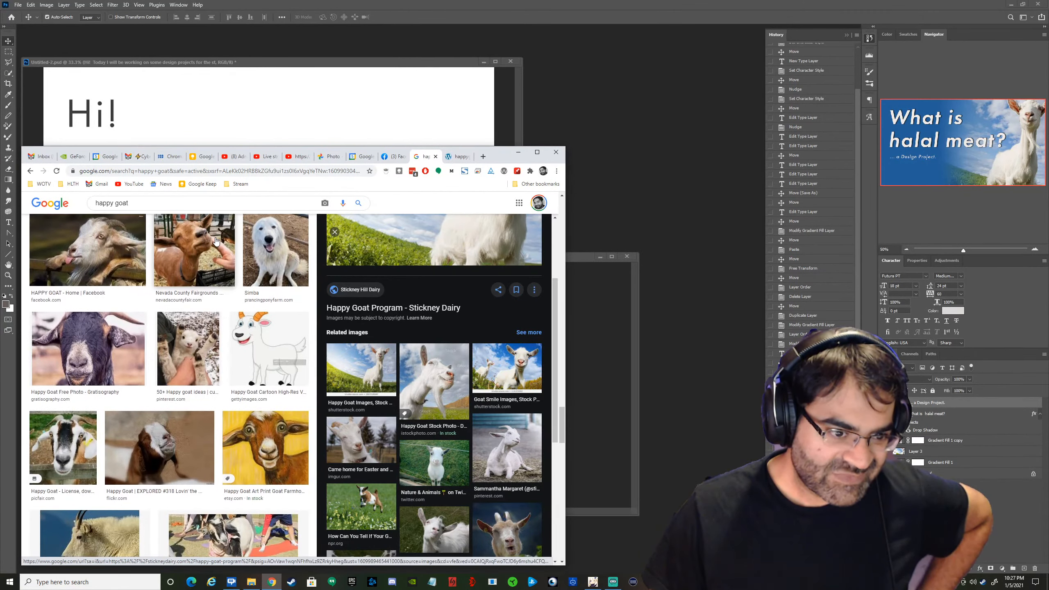
scroll(216, 244, down, 3)
scroll(219, 241, down, 1)
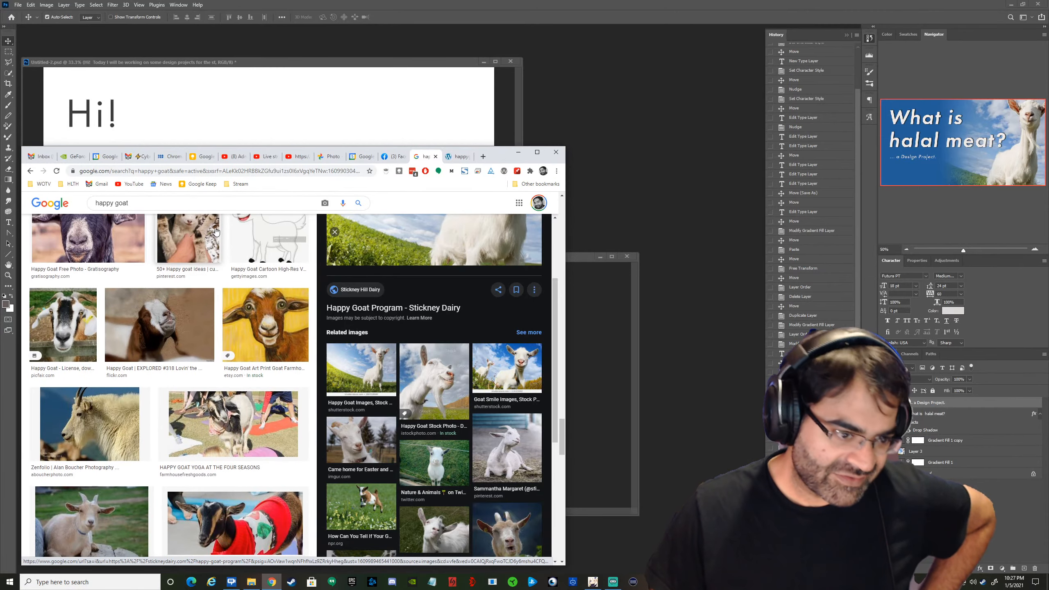
scroll(220, 229, down, 1)
scroll(223, 231, down, 3)
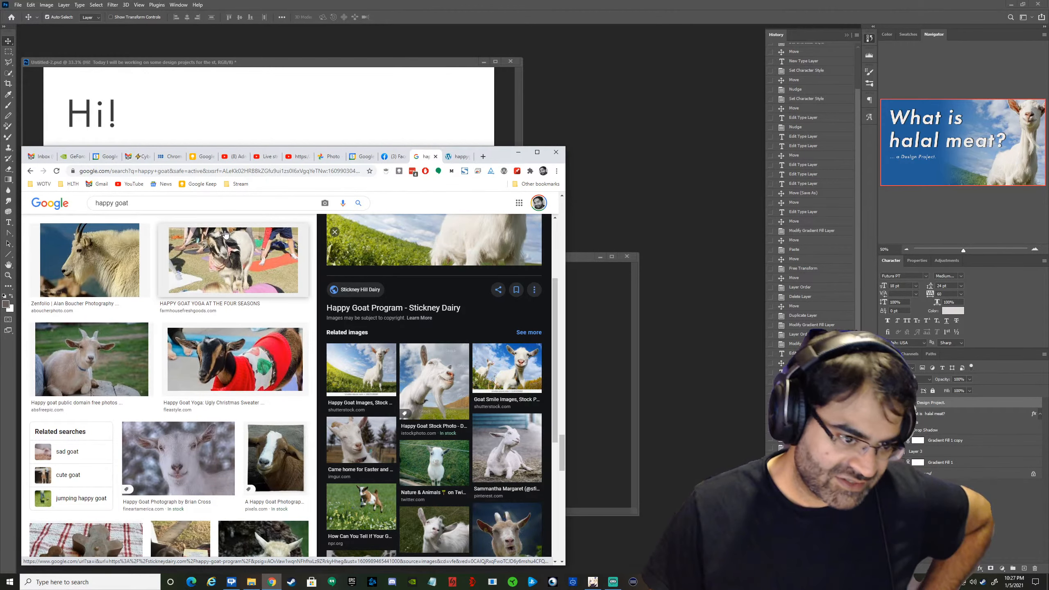
scroll(237, 236, down, 3)
scroll(244, 233, down, 4)
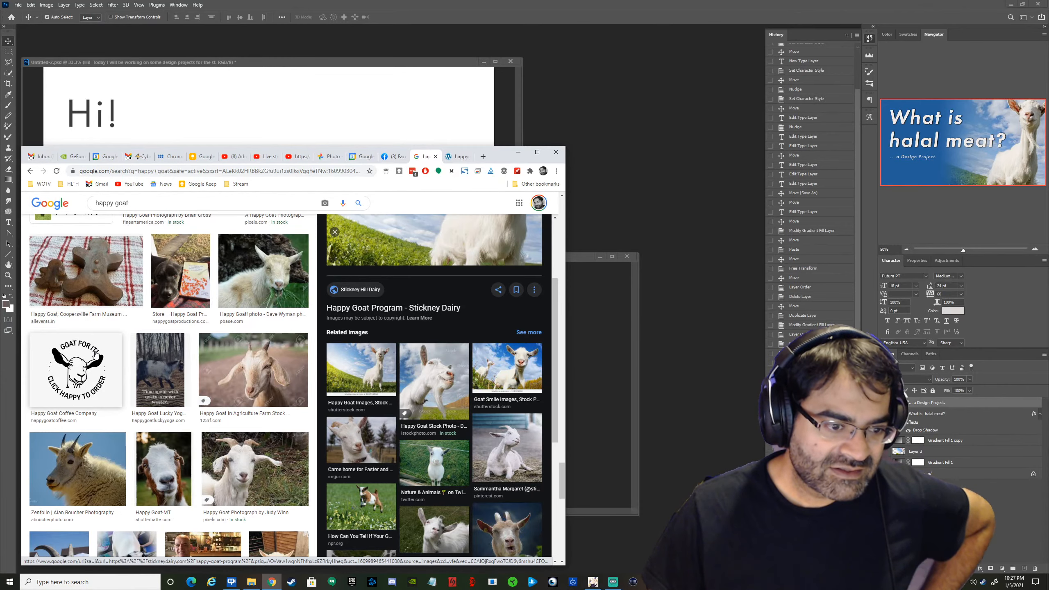
scroll(95, 353, down, 4)
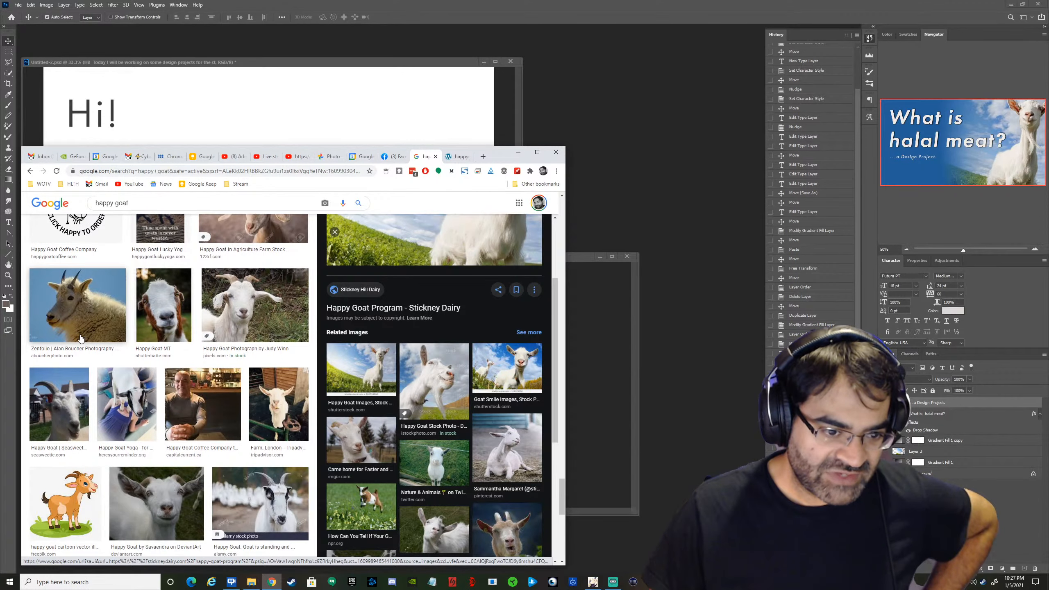
scroll(81, 338, down, 4)
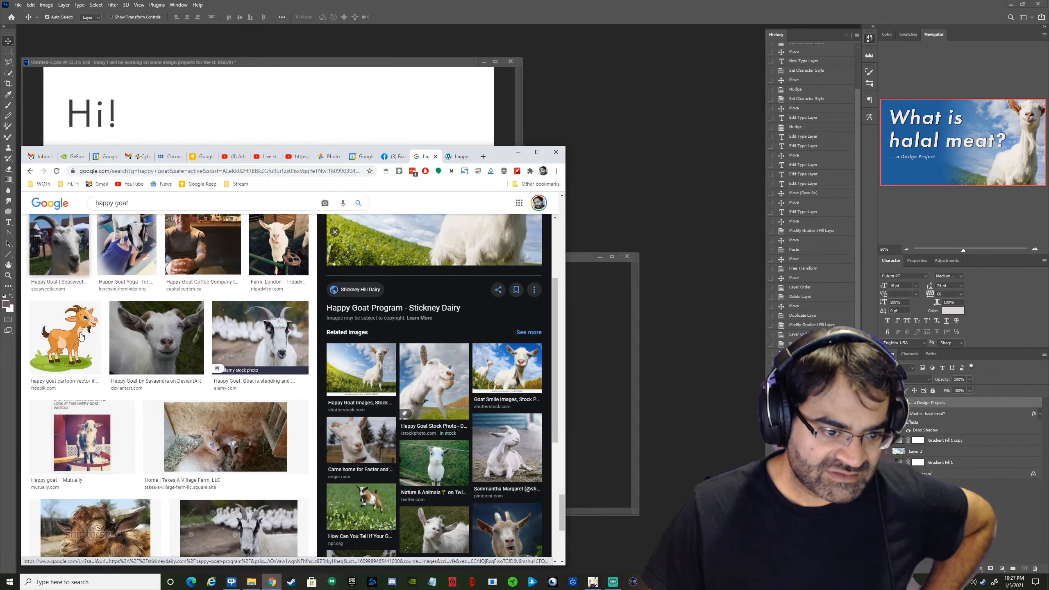
scroll(81, 337, down, 7)
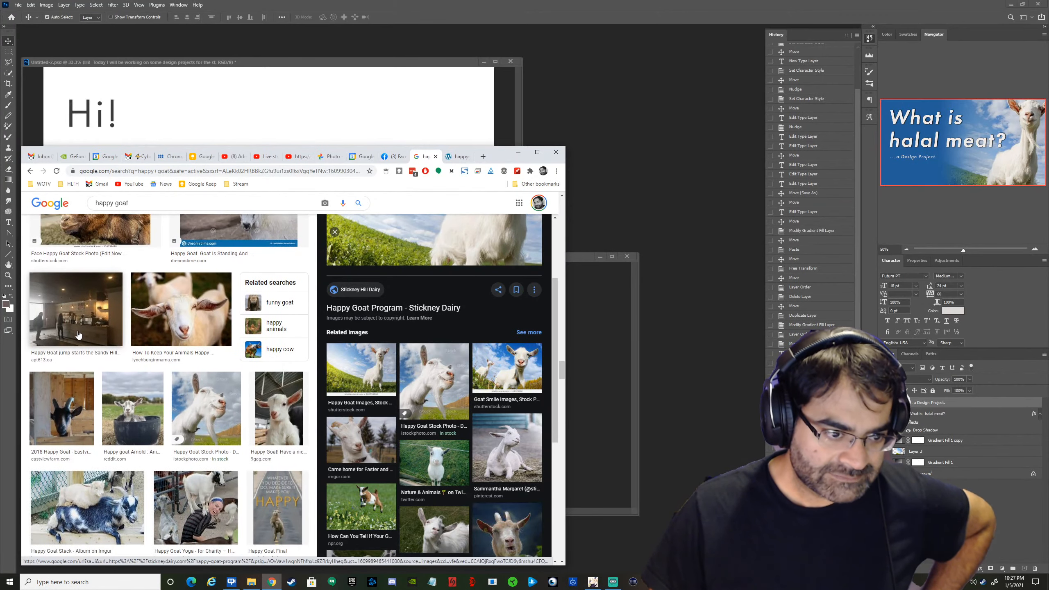
scroll(78, 335, down, 4)
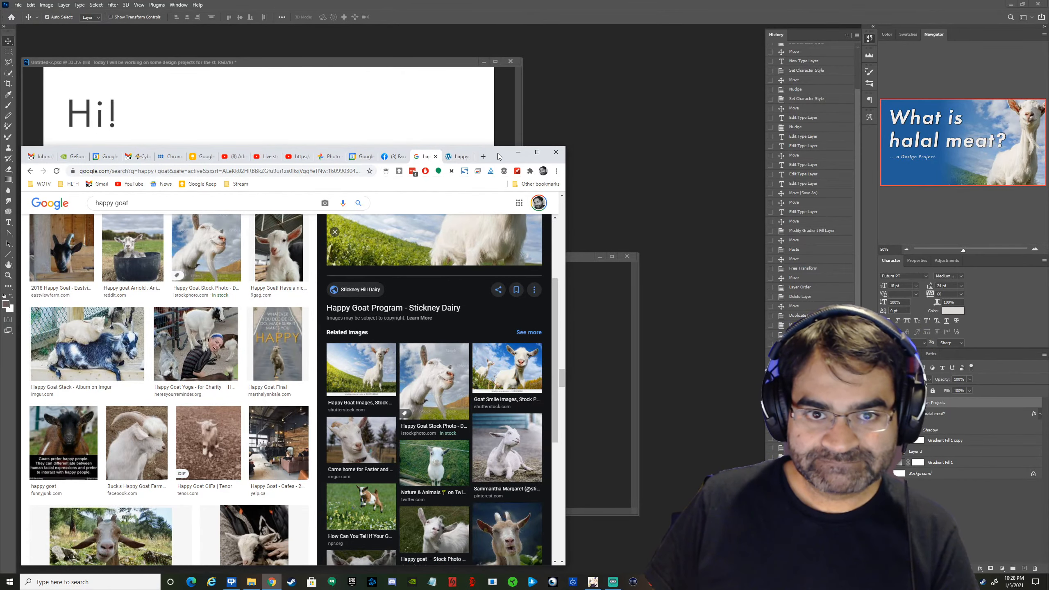
drag(498, 153, 1048, 83)
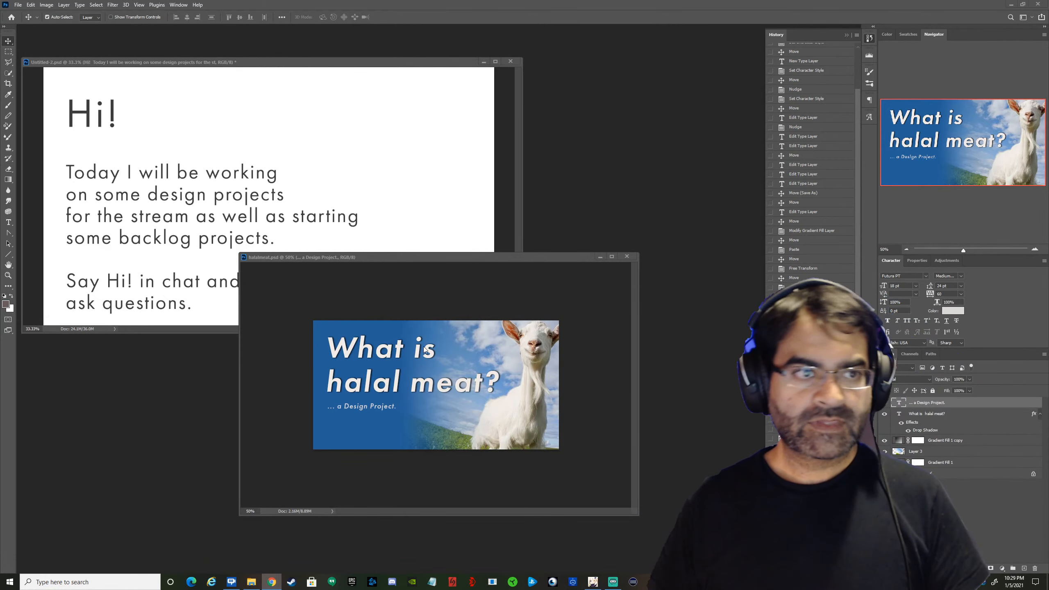
click(40, 42)
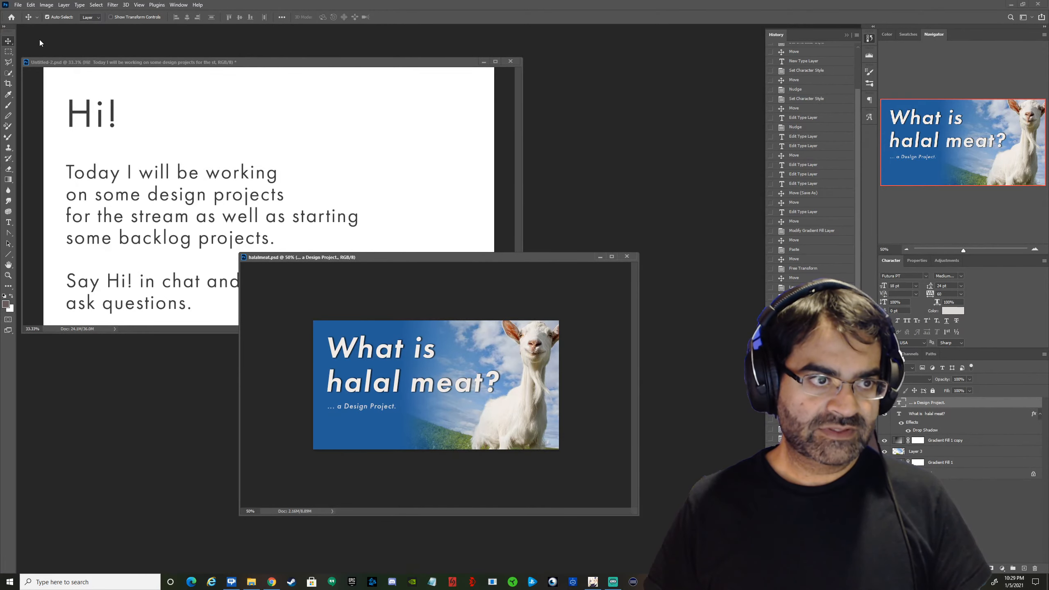
Open the recent file illbuildit.psd in its own floating window, zoom it out to 50% and shrink the window around the graphic.
click(17, 5)
mouse_move(74, 52)
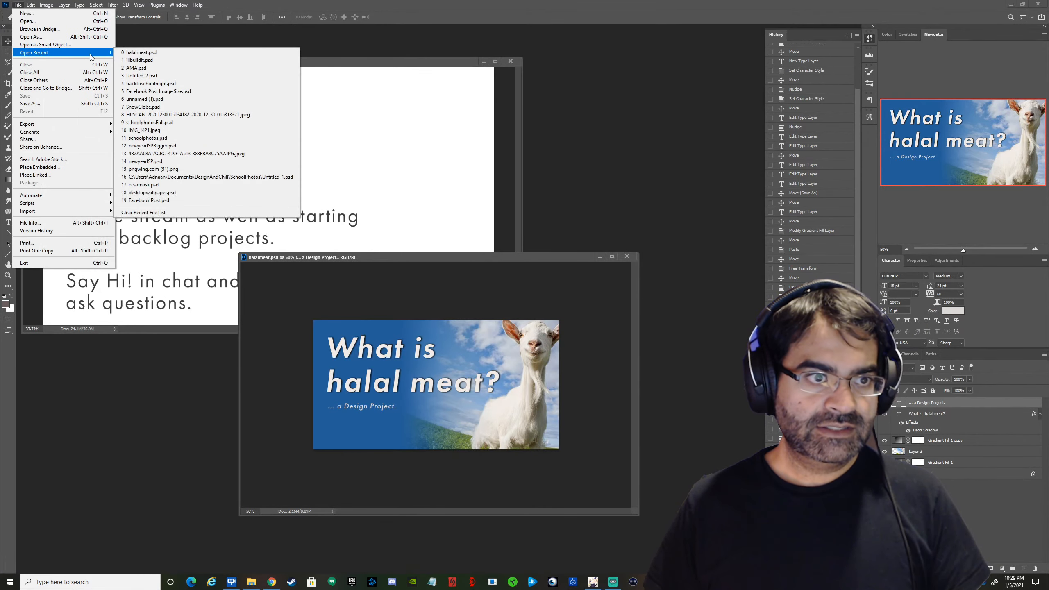
click(141, 60)
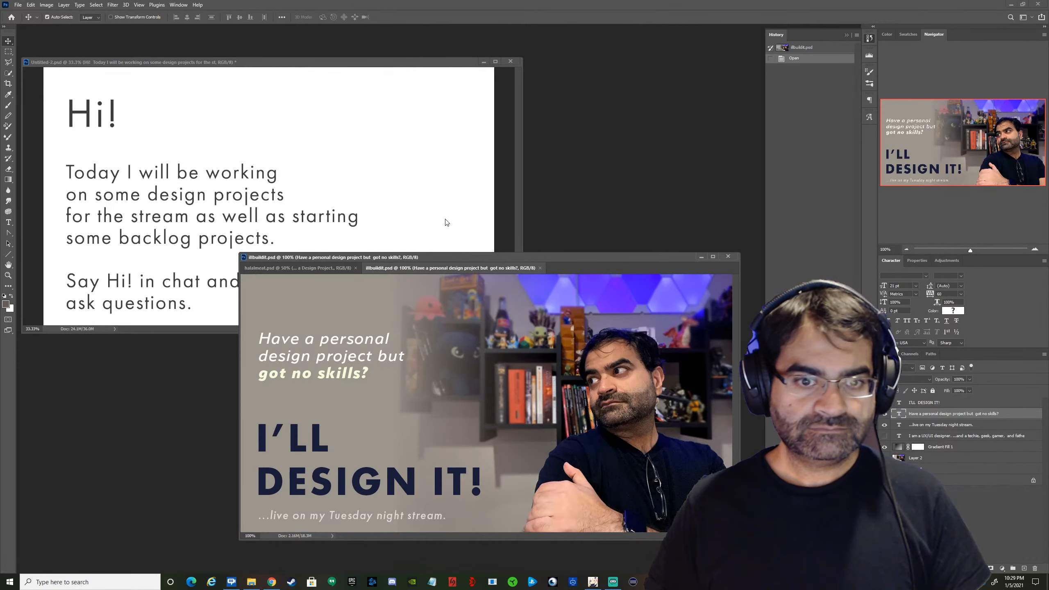
drag(453, 266, 371, 89)
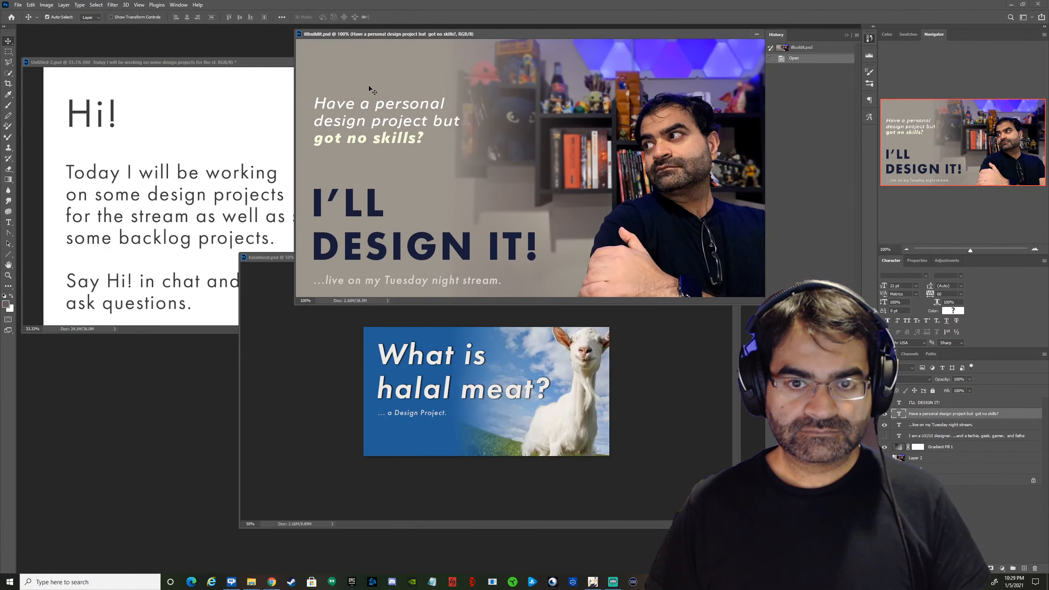
click(905, 250)
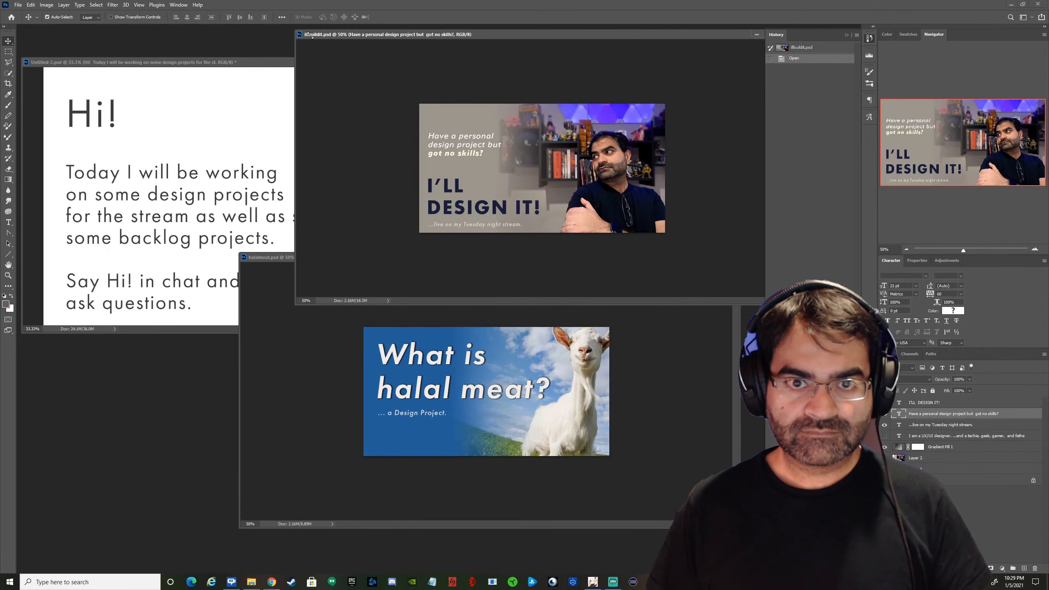
drag(294, 30, 441, 73)
Open the recent file AMA.psd in its own floating window, shrink the window and zoom the graphic out to 50%.
click(17, 4)
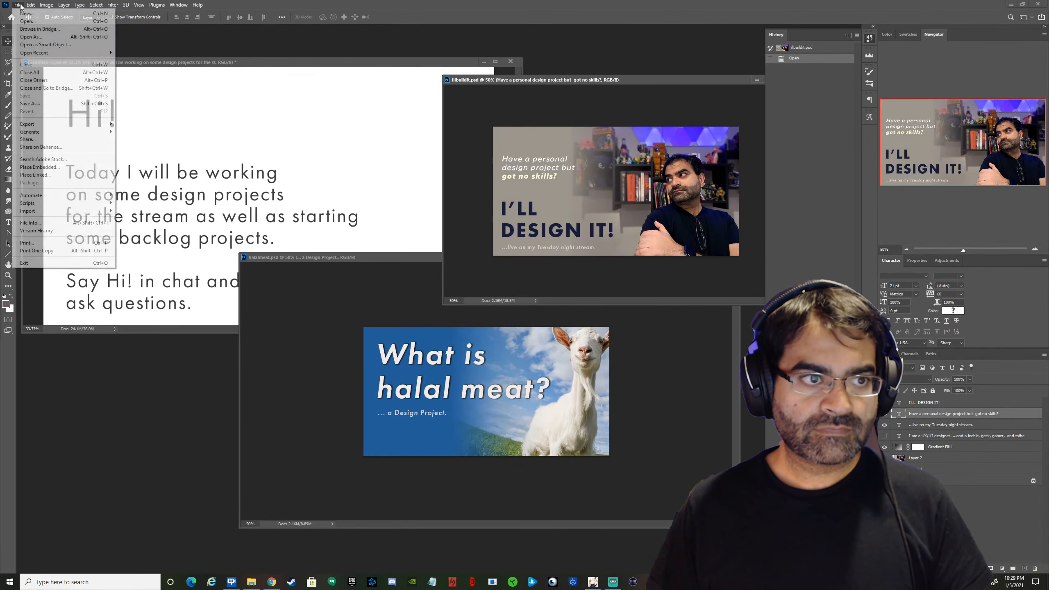
mouse_move(27, 54)
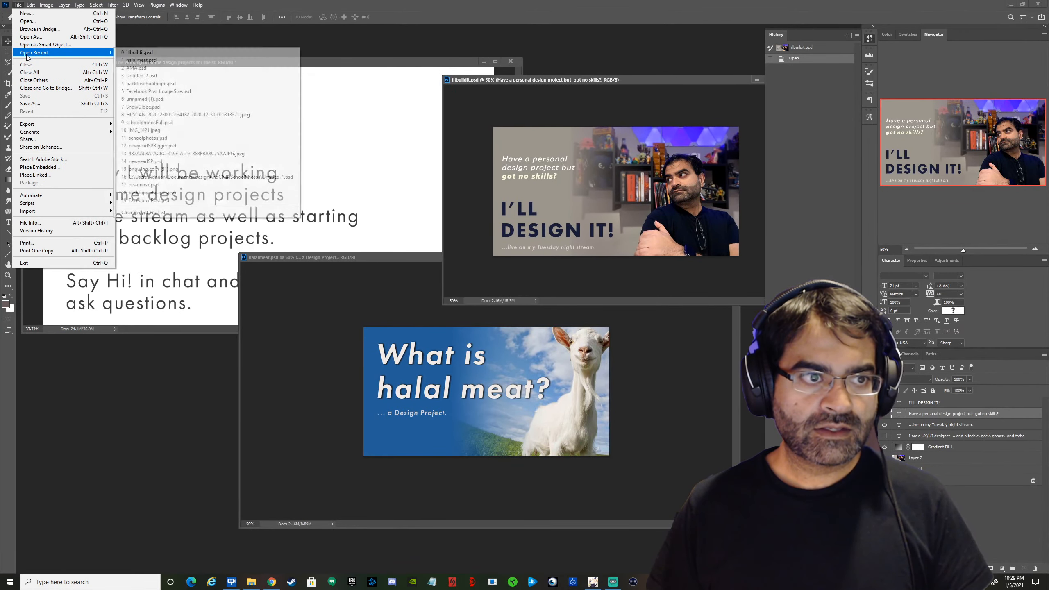
click(157, 69)
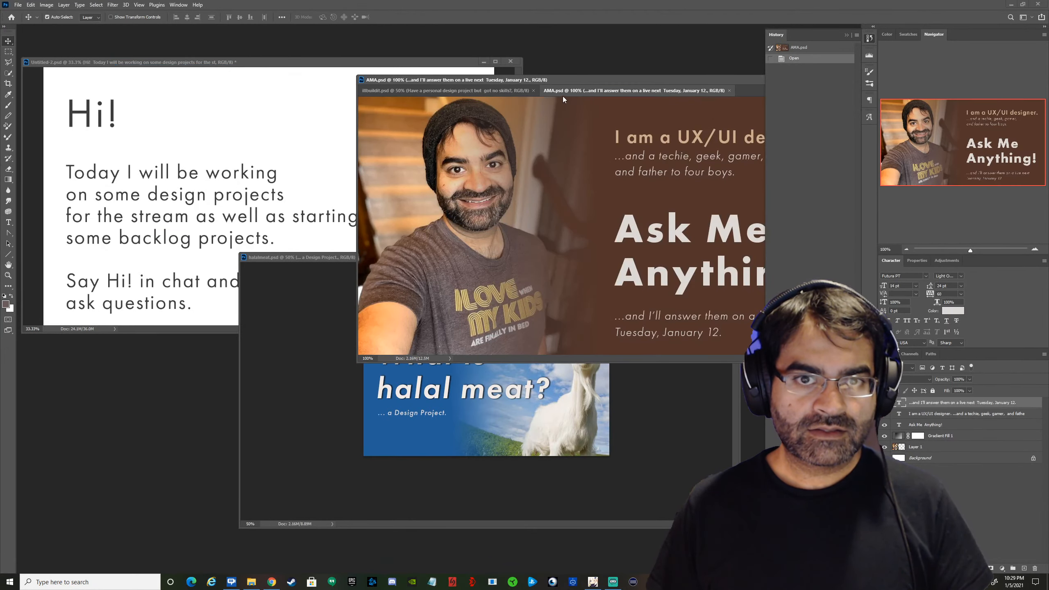
drag(563, 98, 56, 67)
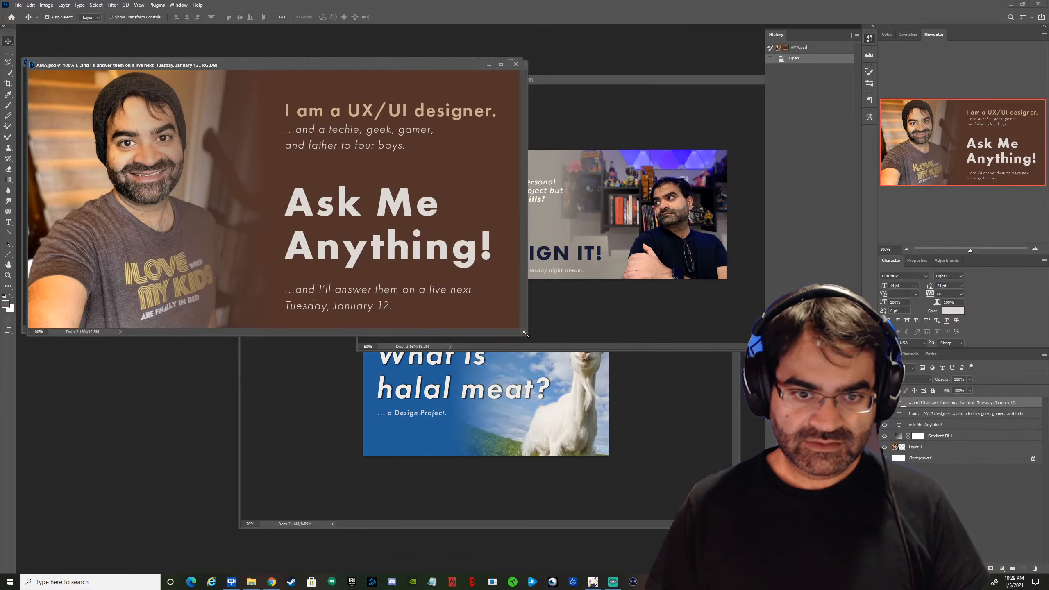
drag(528, 338, 387, 306)
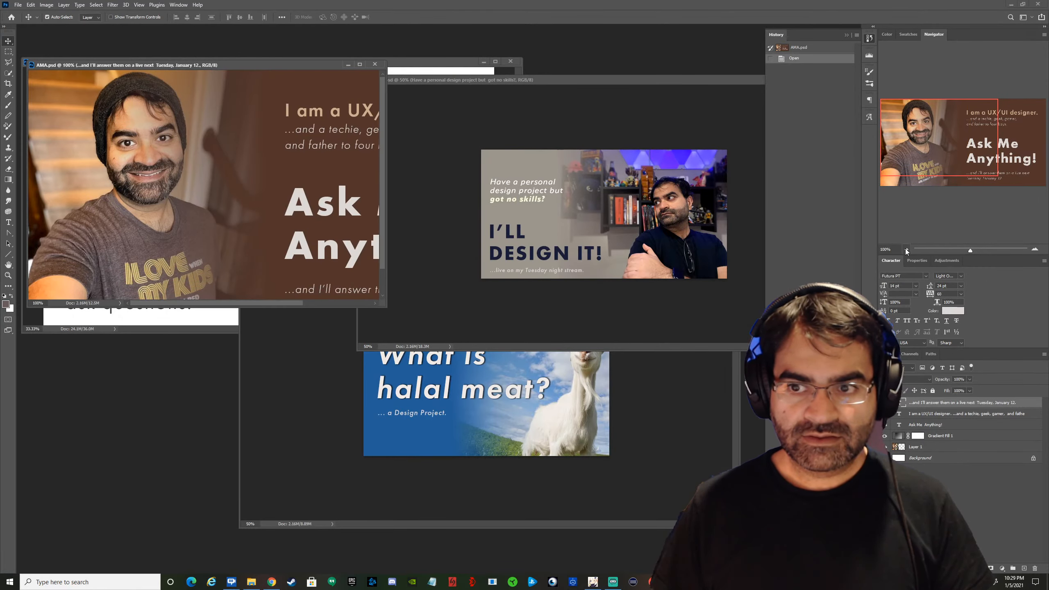
key(ctrl+minus)
key(ctrl+minus)
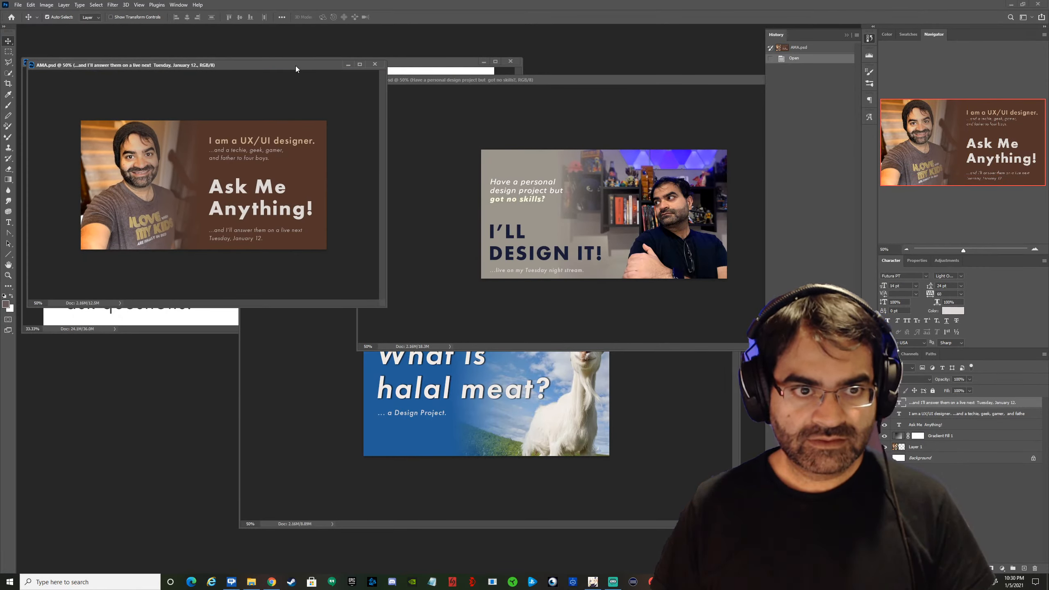
Move and resize the AMA.psd, illbuildit.psd and halalmeat.psd windows so all three graphics can be compared without overlapping.
drag(296, 66, 308, 93)
drag(557, 81, 454, 45)
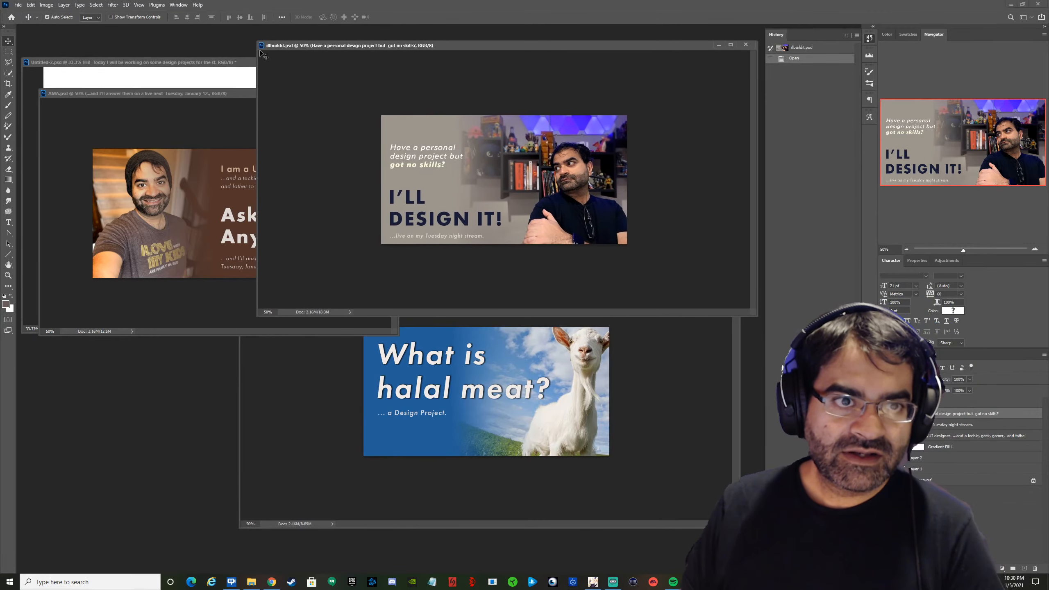
drag(256, 40, 397, 96)
drag(606, 98, 591, 76)
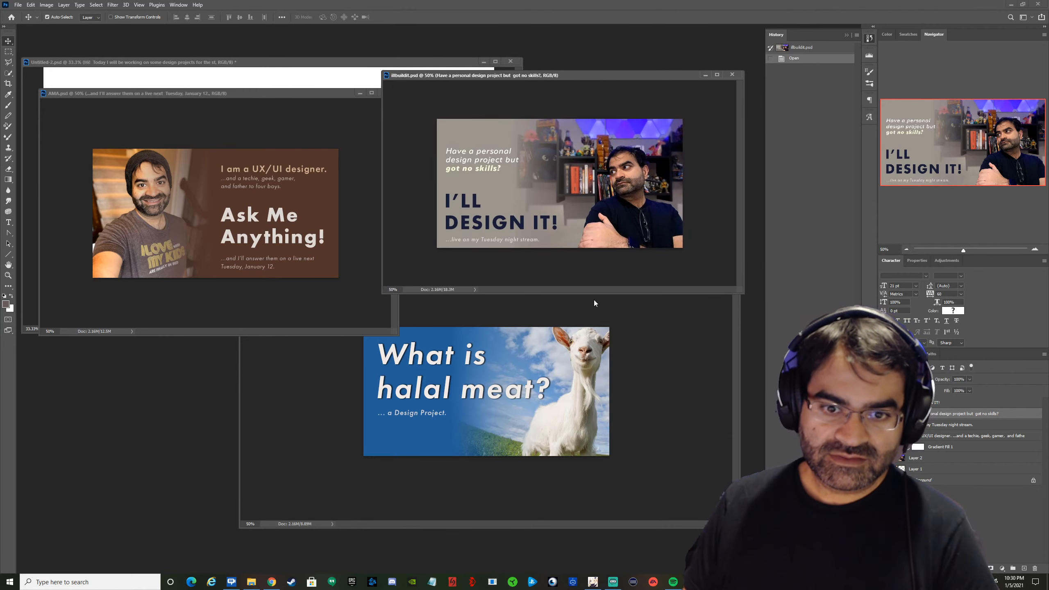
click(666, 447)
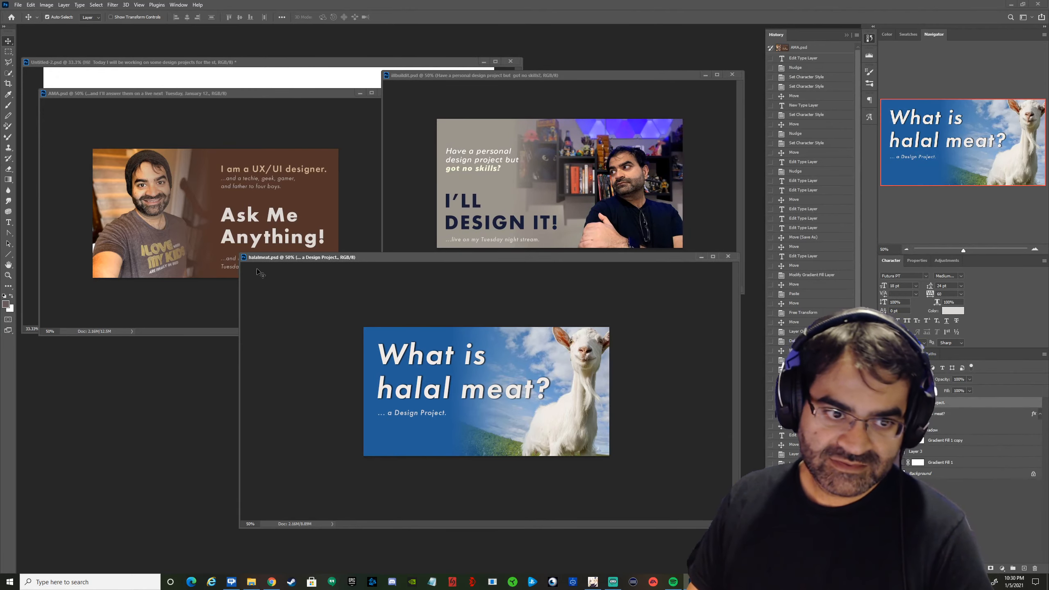
drag(237, 254, 427, 328)
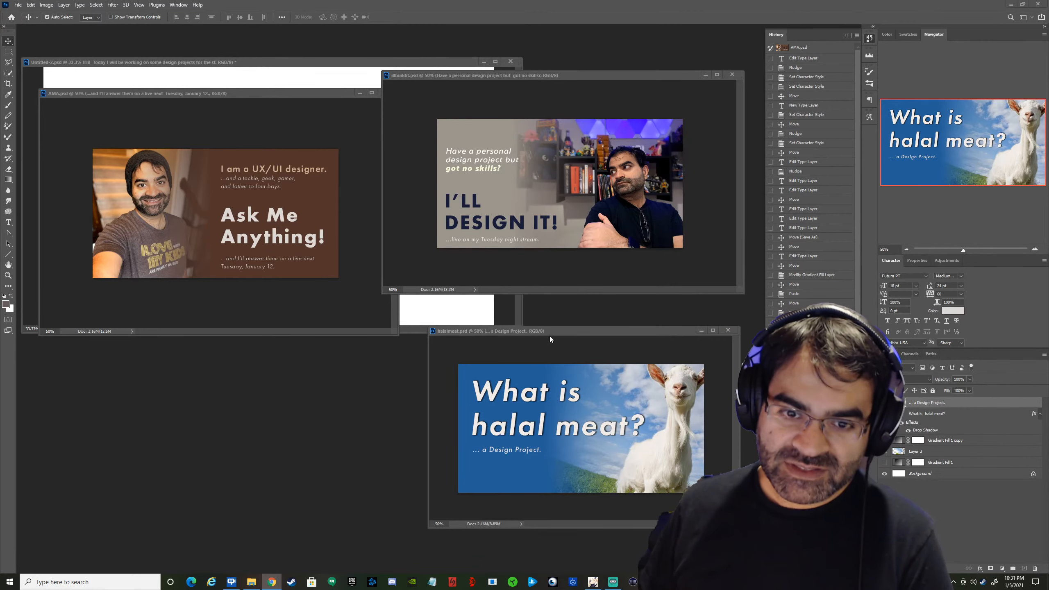
drag(577, 330, 345, 340)
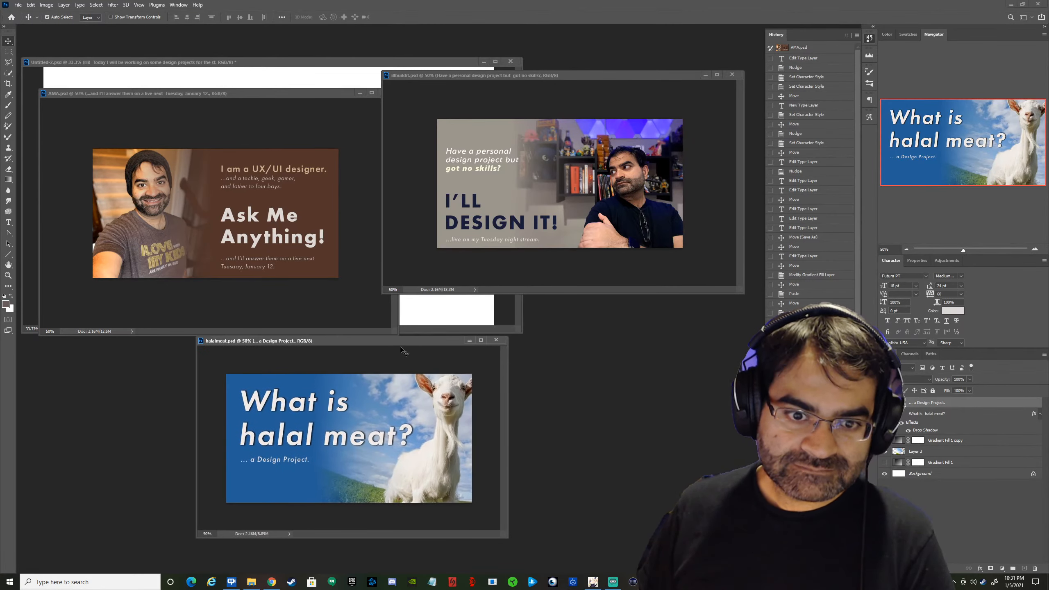
Close halalmeat.psd, illbuildit.psd and AMA.psd, and resize the Untitled-2.psd window to show the whole "Hi!" page.
click(496, 340)
click(733, 75)
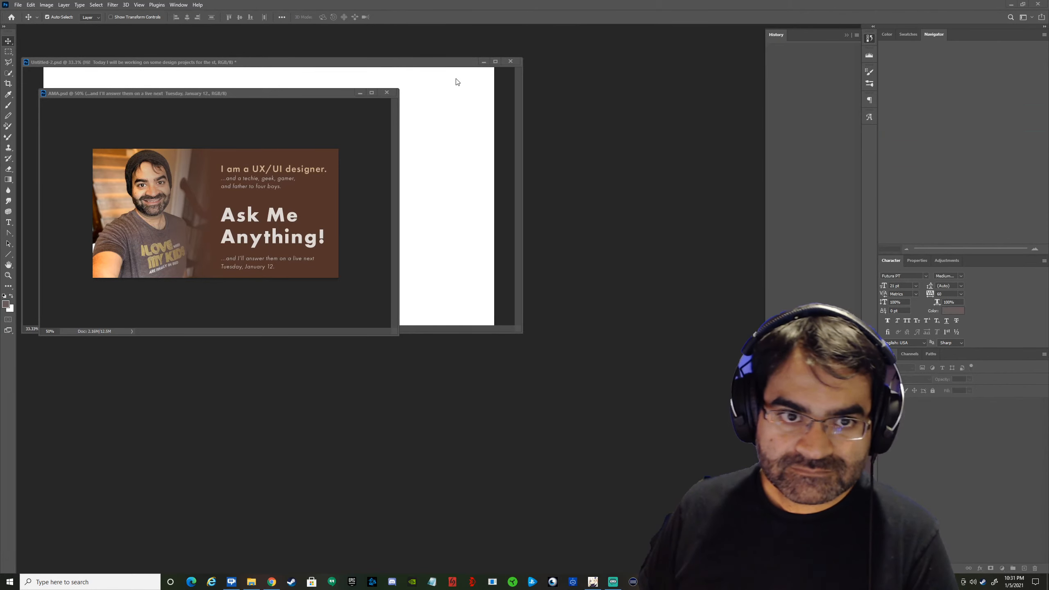
click(387, 94)
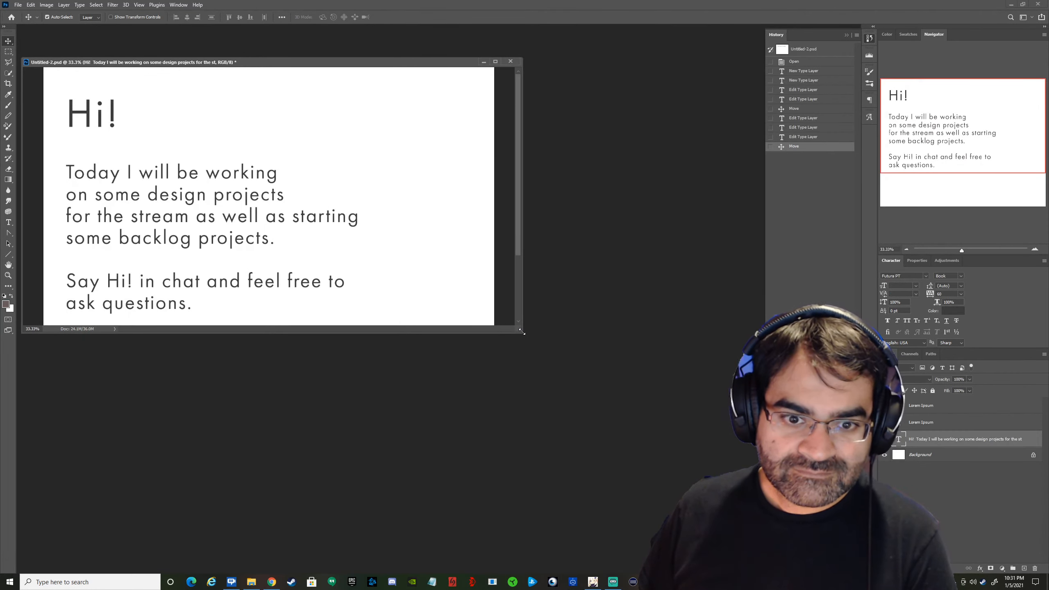
drag(523, 334, 700, 525)
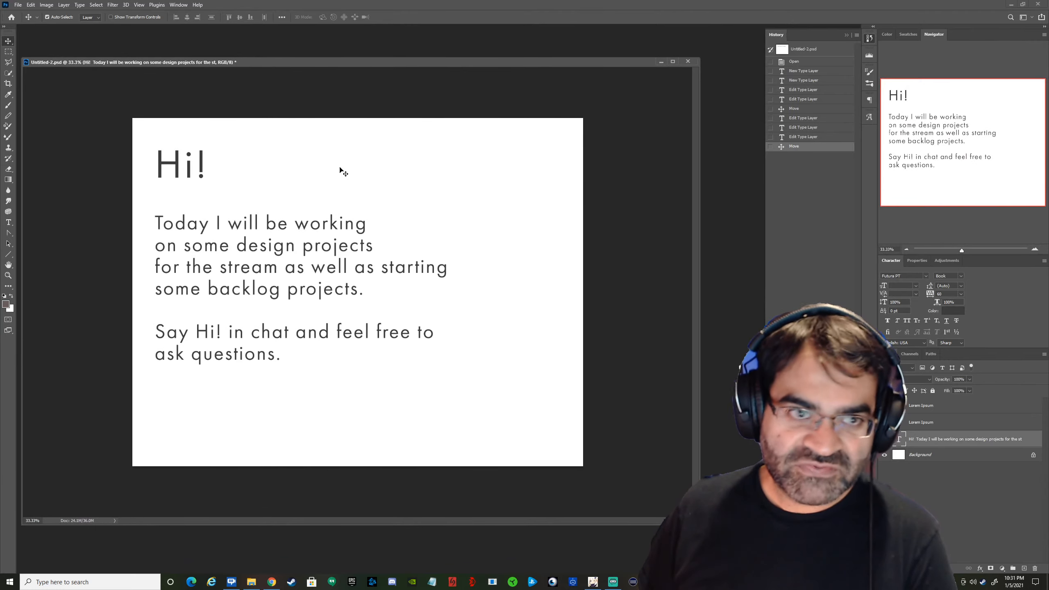
drag(24, 62, 161, 49)
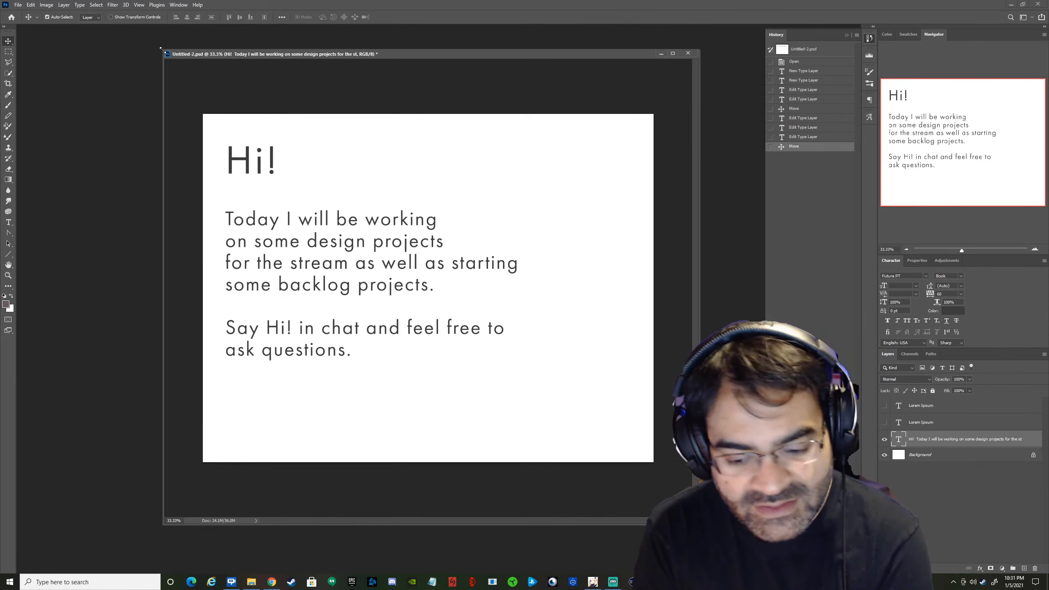